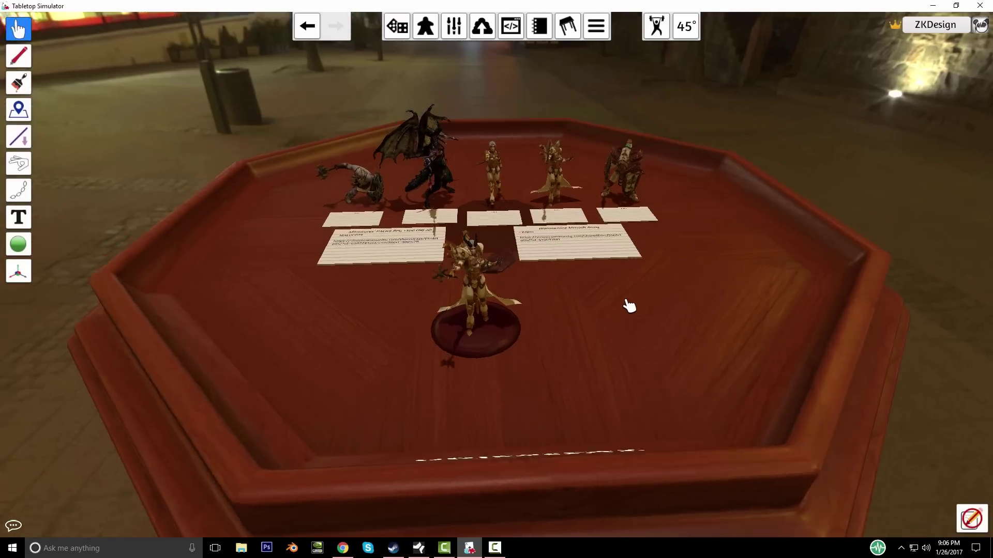
Step: Pan and orbit around the table to inspect the Tiefling Cleric miniature
scroll(448, 343, up, 2)
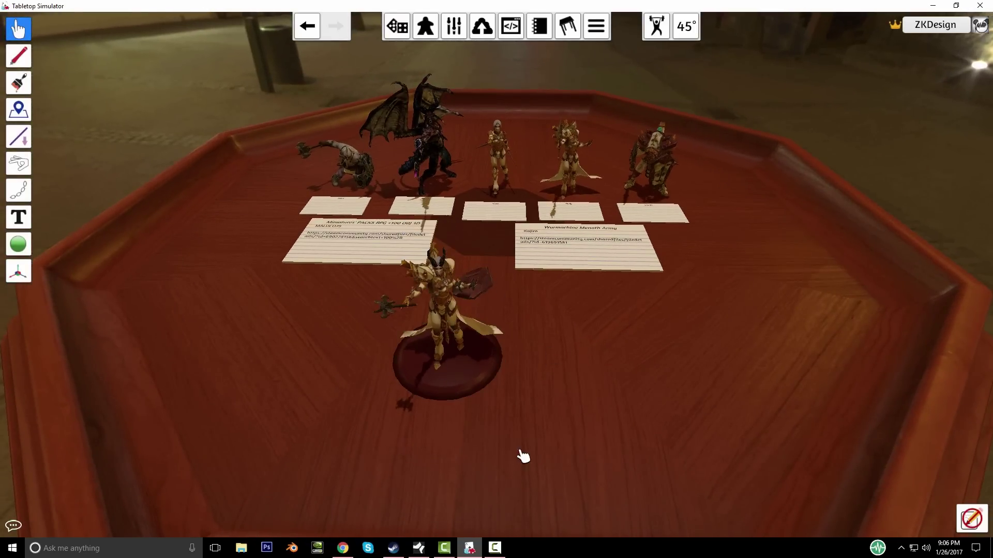
scroll(600, 406, down, 5)
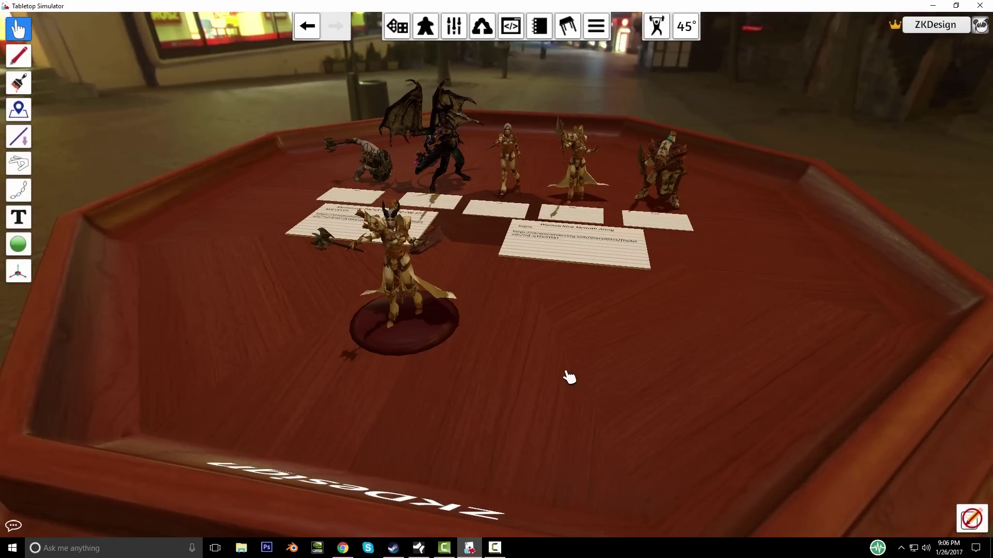
scroll(565, 366, down, 4)
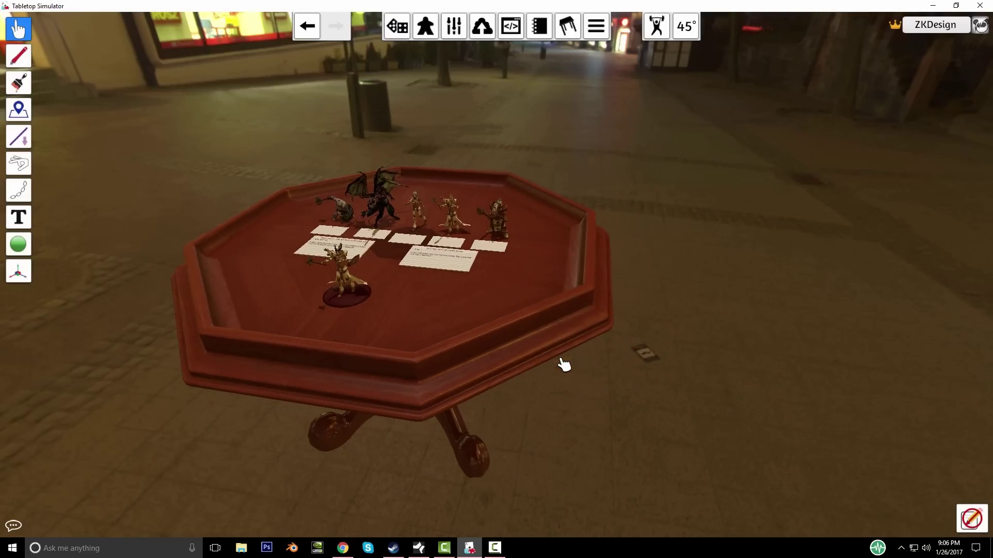
scroll(564, 366, down, 2)
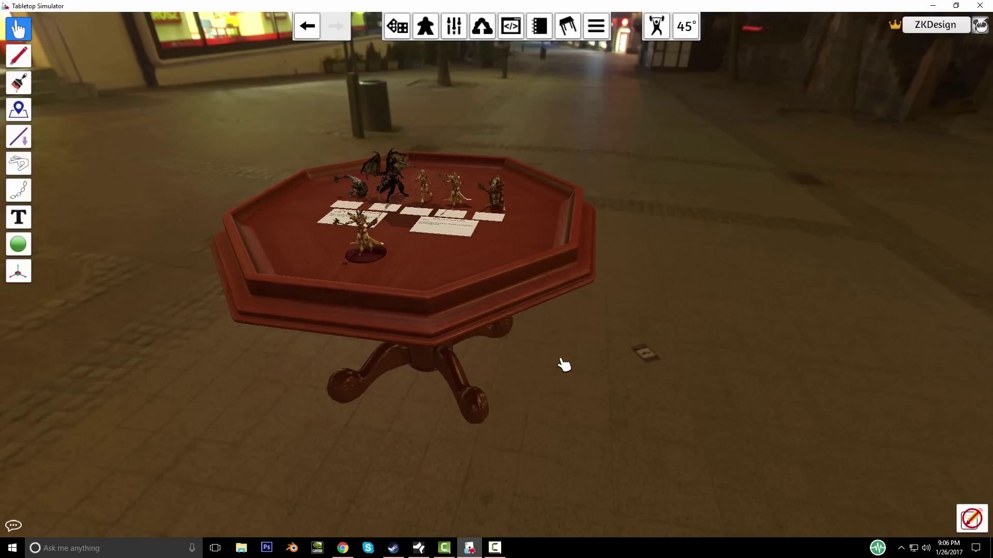
scroll(517, 383, up, 6)
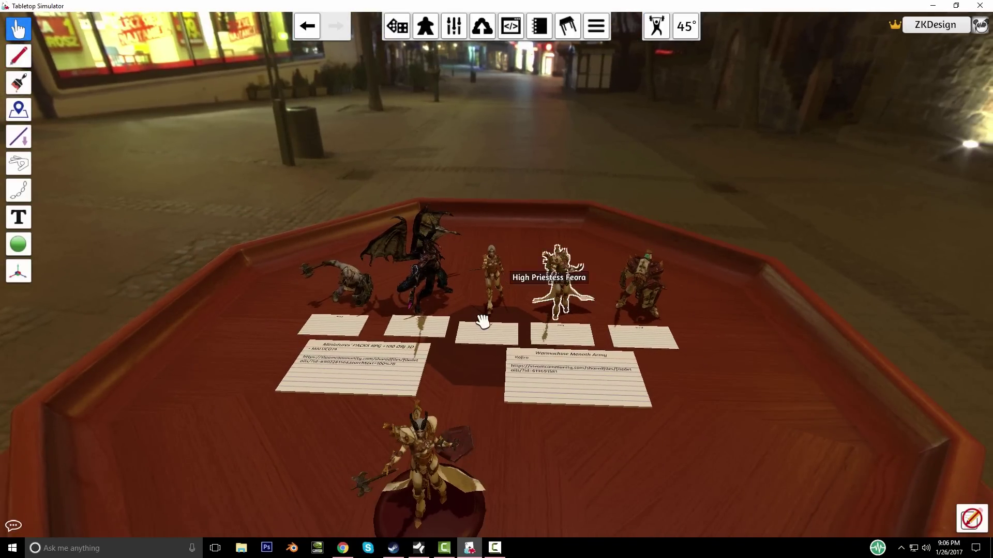
key(a)
scroll(450, 373, up, 5)
scroll(492, 370, down, 4)
right_drag(491, 371, 519, 382)
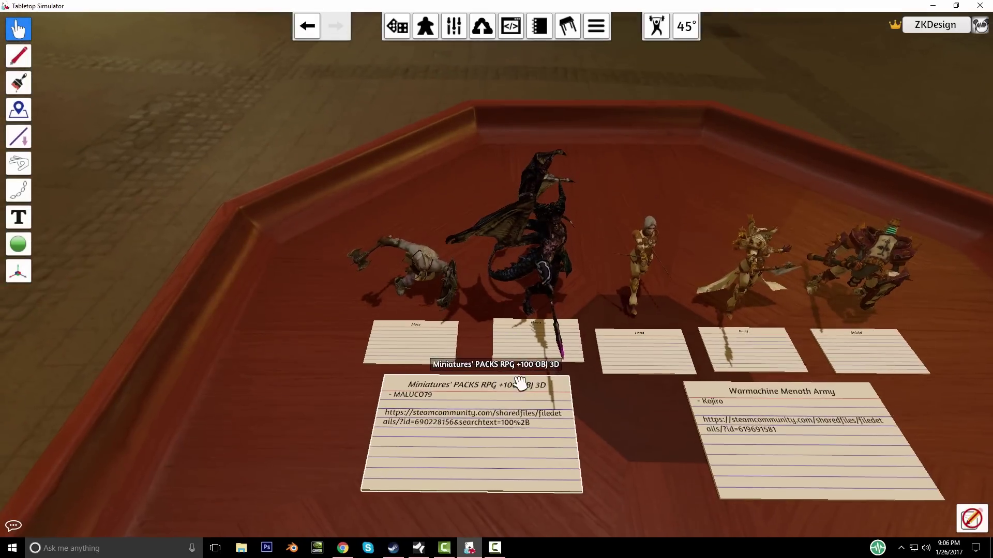
key(d)
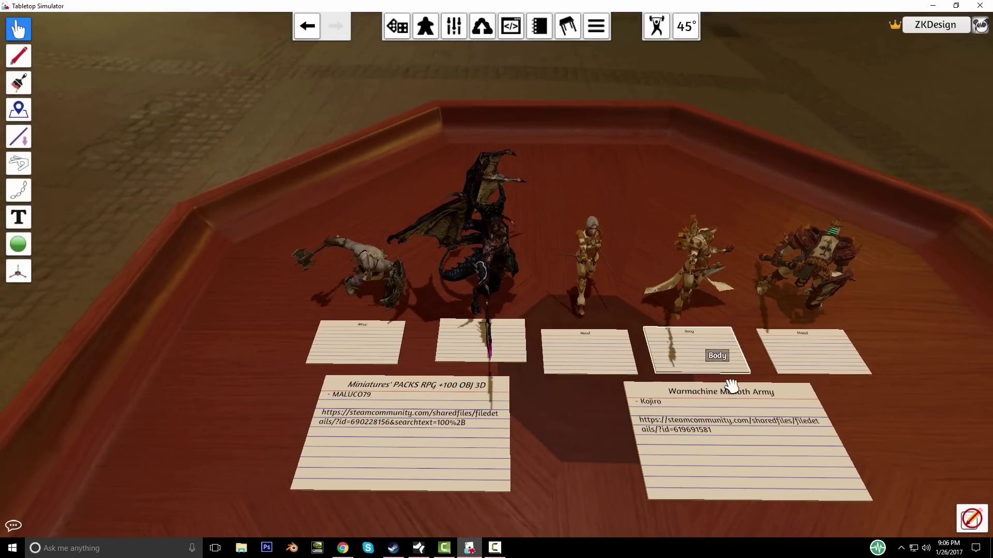
scroll(465, 414, up, 3)
scroll(506, 355, down, 1)
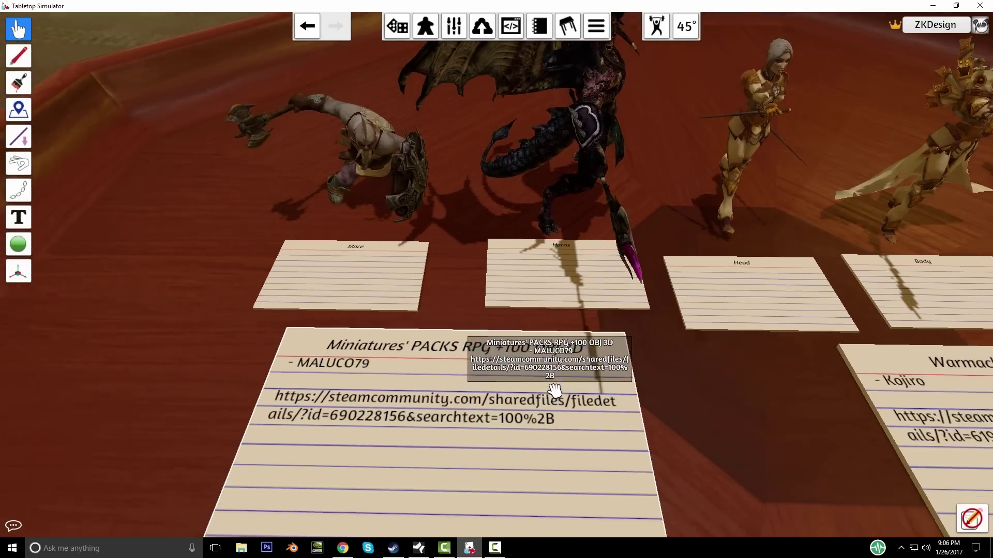
scroll(390, 355, down, 3)
scroll(336, 410, up, 3)
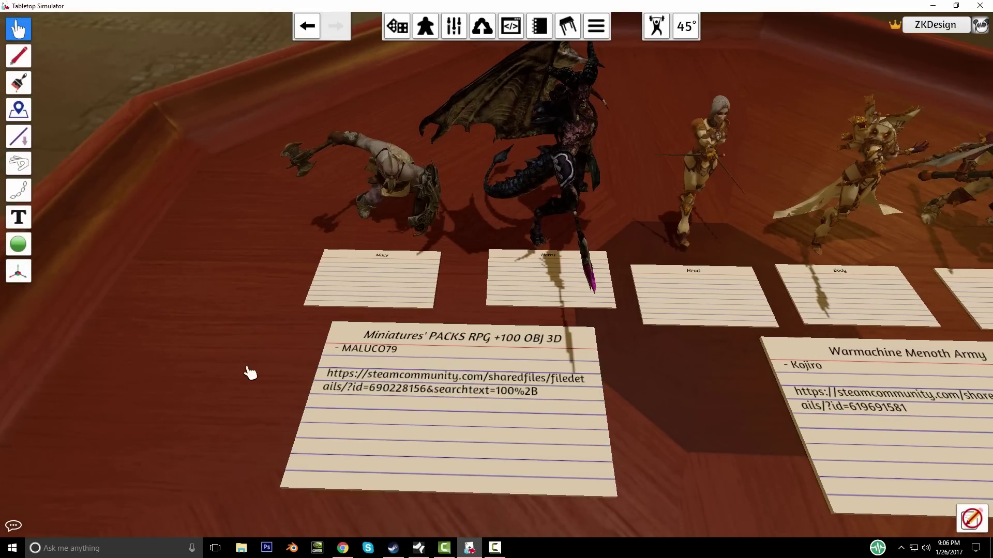
scroll(640, 394, down, 3)
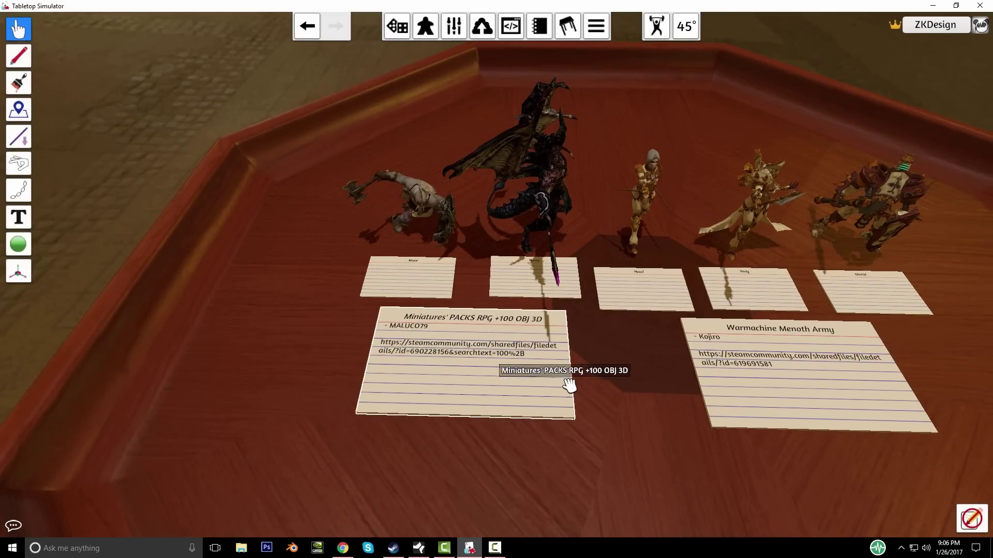
key(d)
key(d)
scroll(256, 169, up, 2)
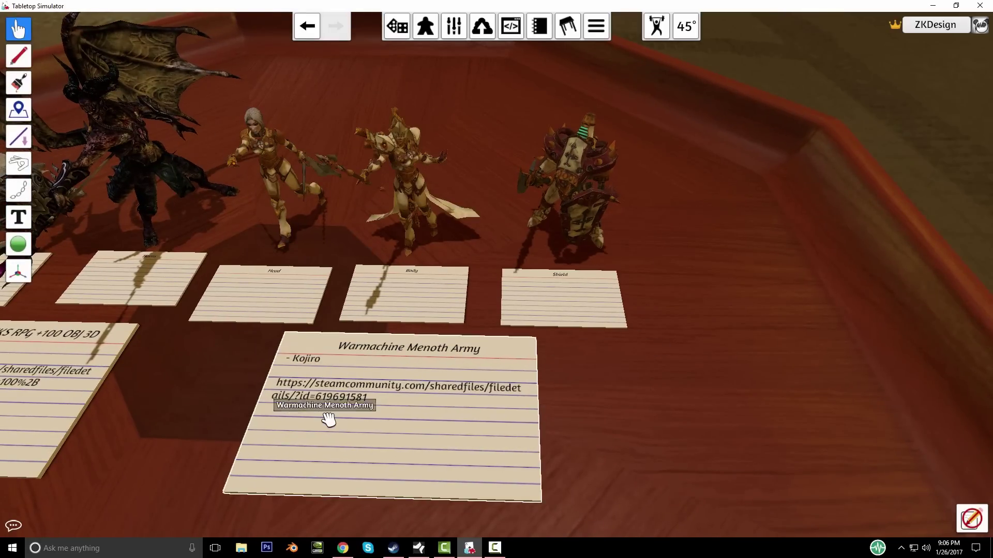
scroll(579, 339, down, 8)
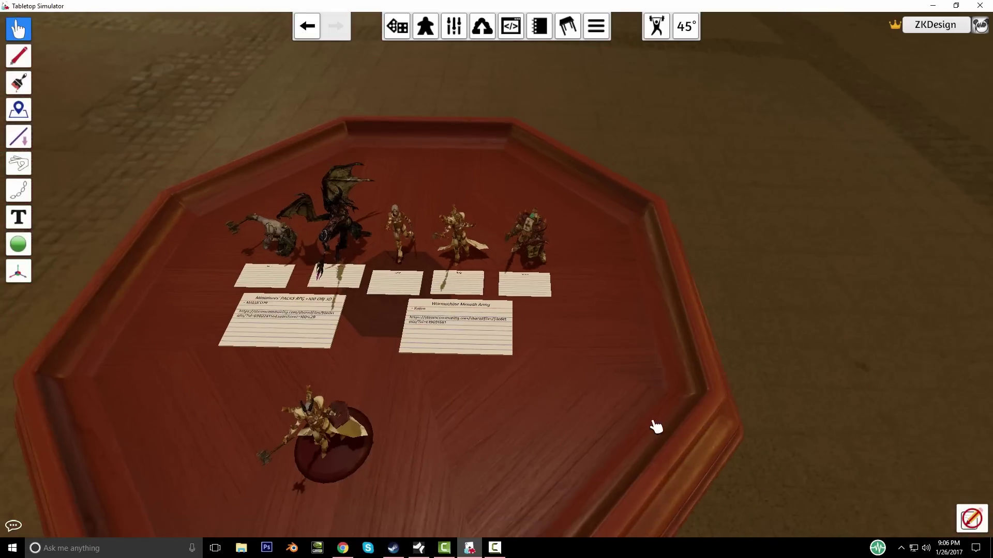
scroll(581, 362, up, 8)
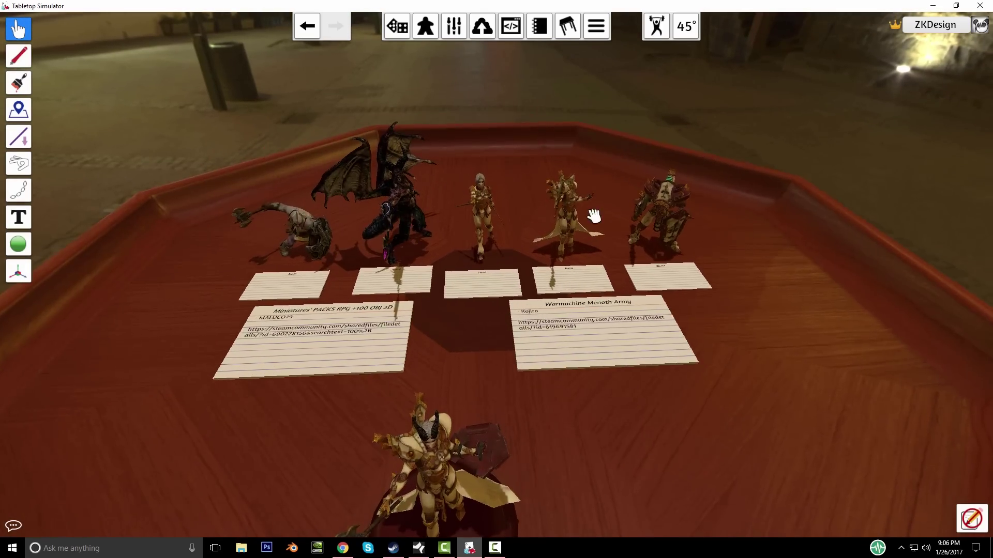
scroll(615, 321, up, 3)
key(s)
right_drag(610, 341, 609, 379)
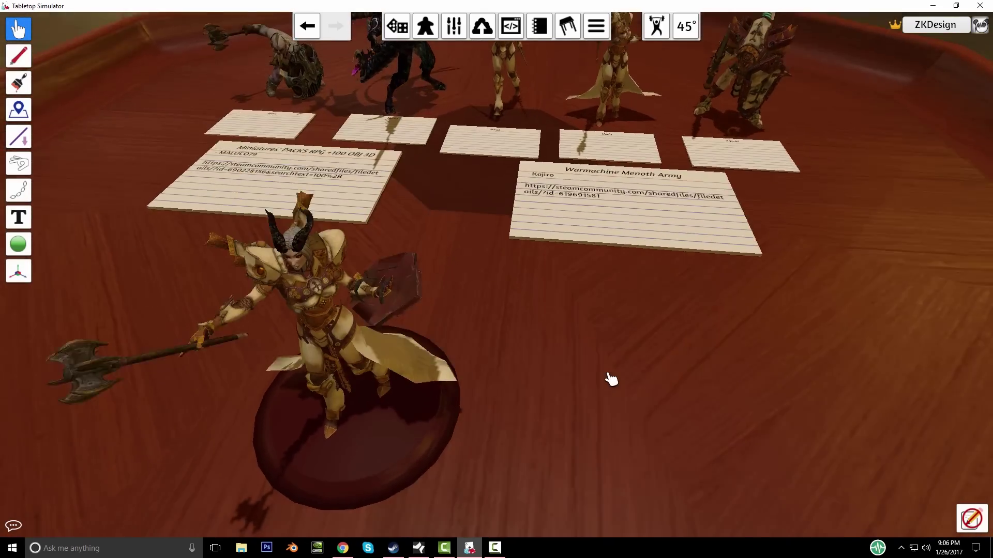
middle_click(374, 381)
scroll(532, 330, down, 4)
right_drag(669, 352, 416, 383)
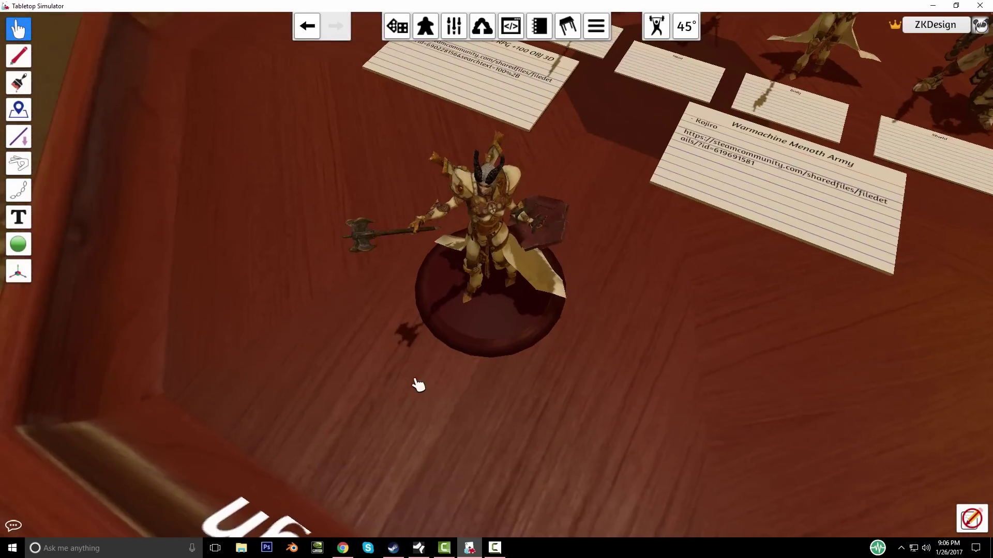
scroll(514, 310, down, 3)
scroll(509, 284, down, 5)
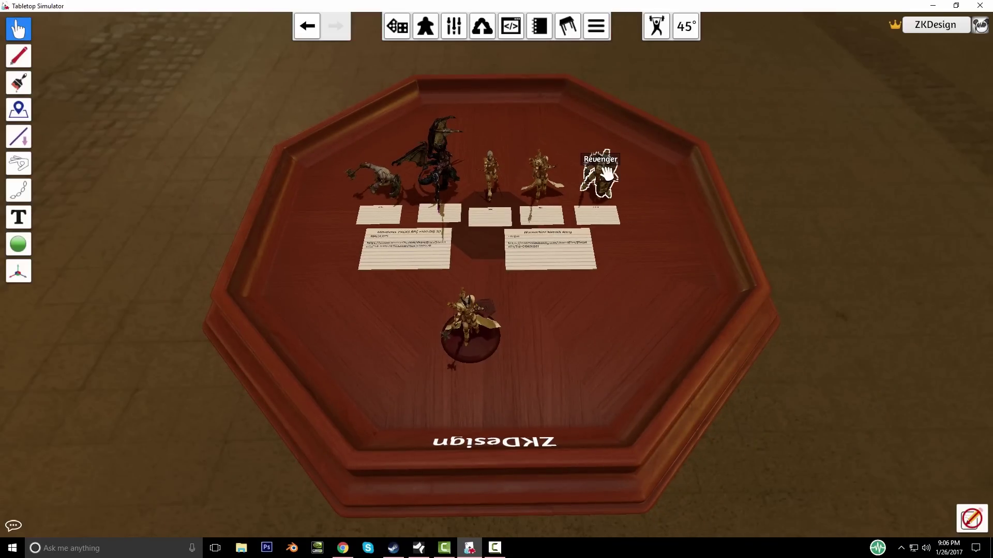
scroll(560, 243, up, 4)
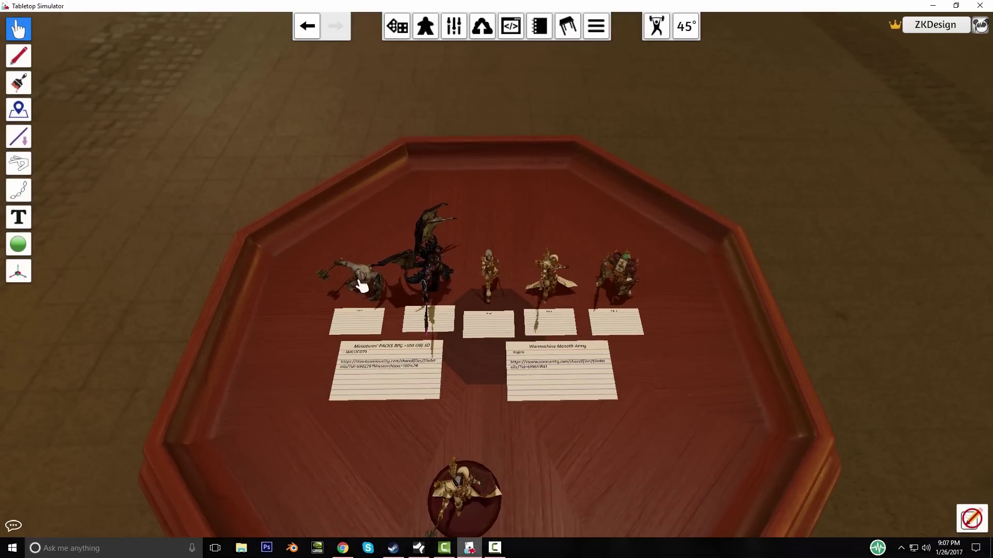
right_drag(627, 307, 627, 308)
scroll(628, 307, up, 5)
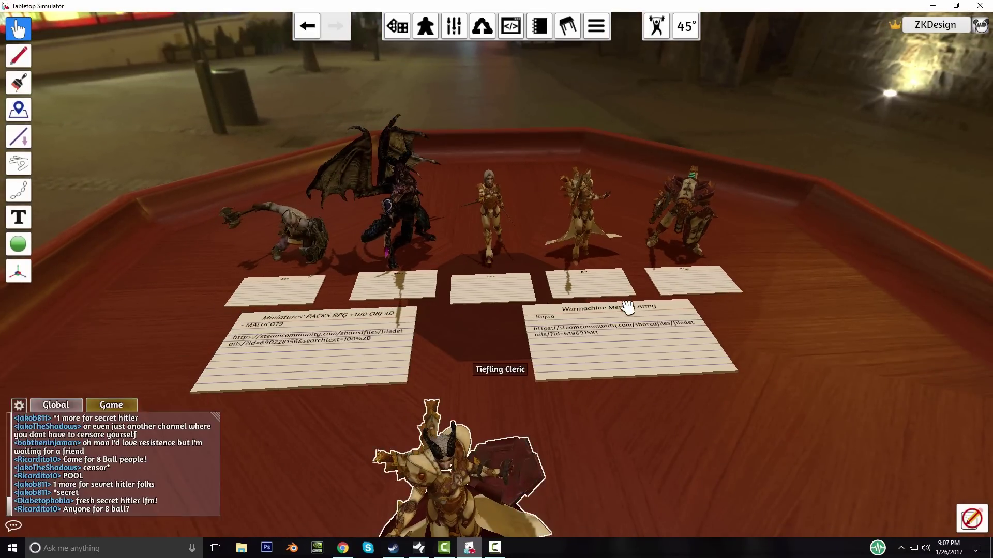
right_drag(627, 308, 627, 308)
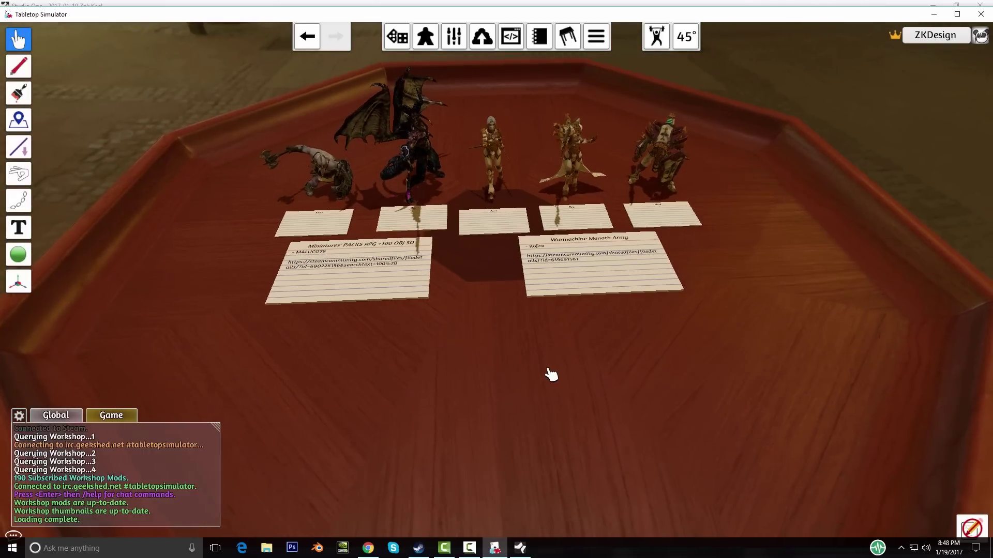
Step: Frame the five figures and their Head, Body and Shield cards, then maximize Tabletop Simulator
scroll(552, 374, up, 5)
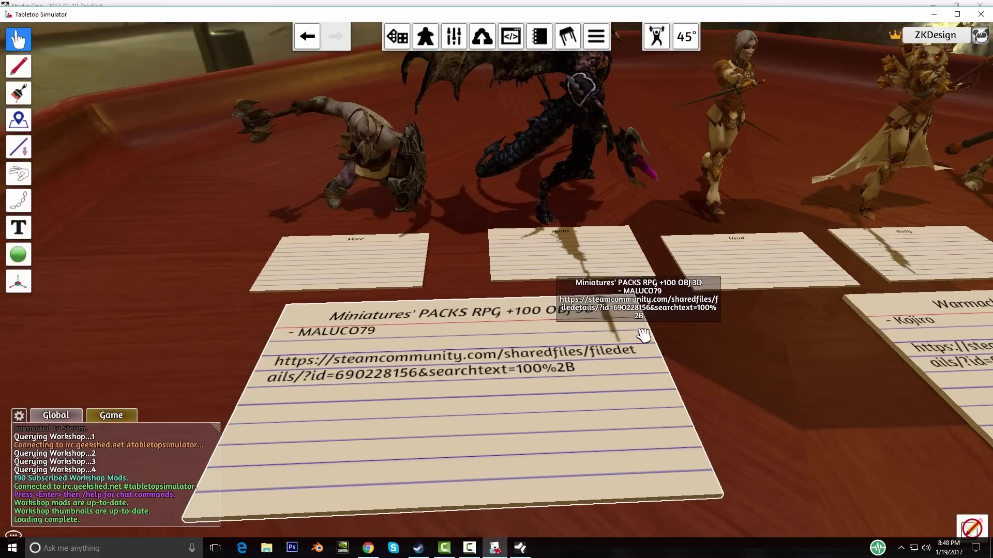
scroll(644, 335, down, 5)
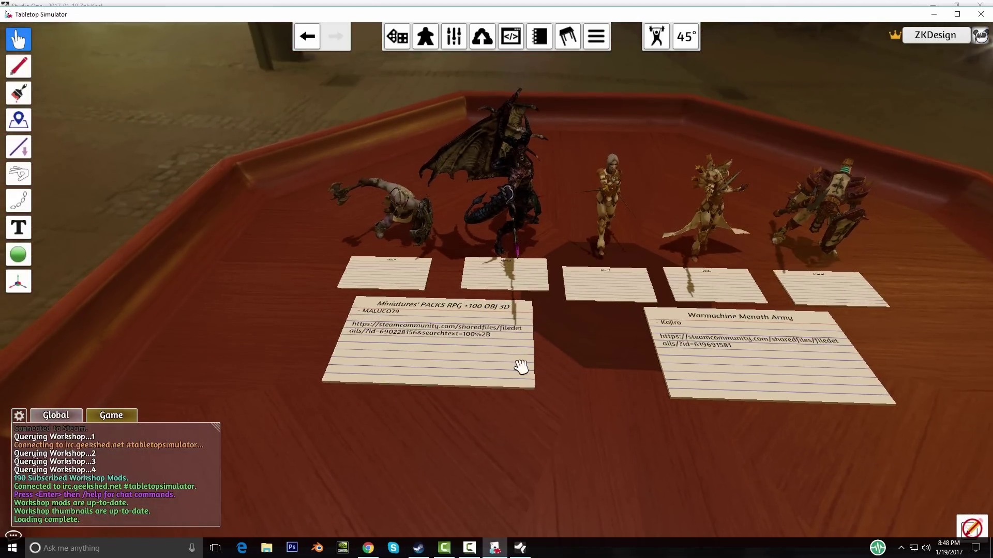
scroll(399, 277, up, 2)
scroll(574, 407, up, 3)
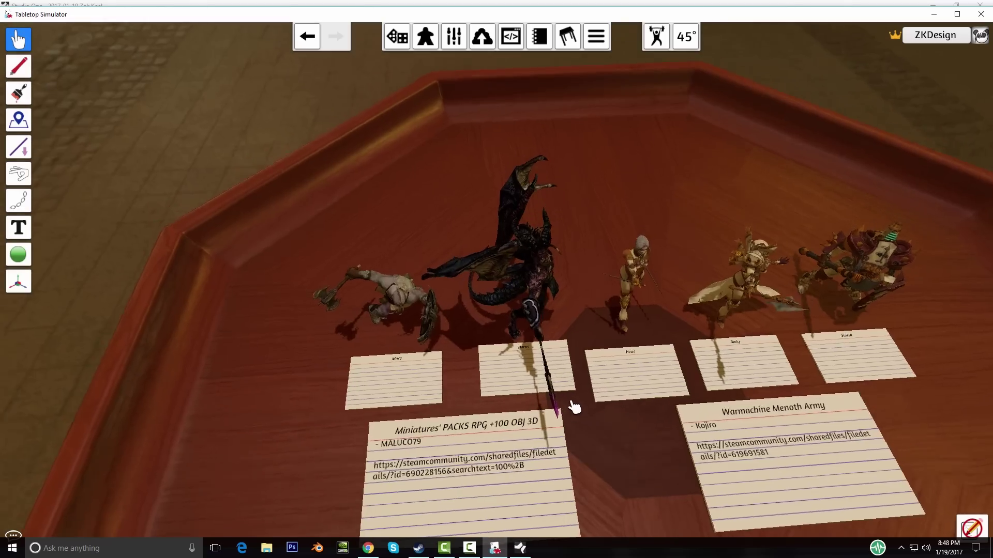
scroll(573, 407, up, 5)
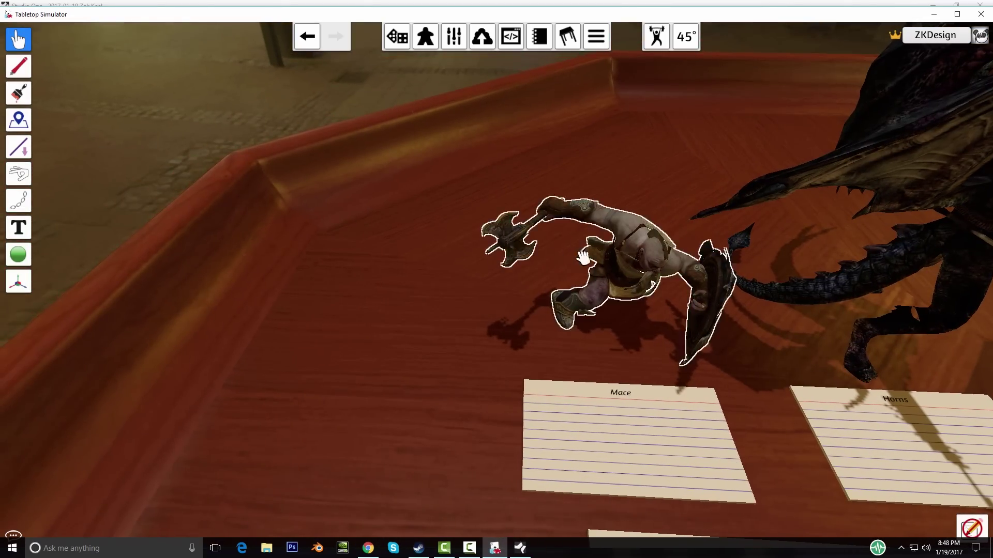
key(d)
scroll(594, 263, down, 4)
scroll(517, 263, up, 3)
right_drag(518, 264, 458, 256)
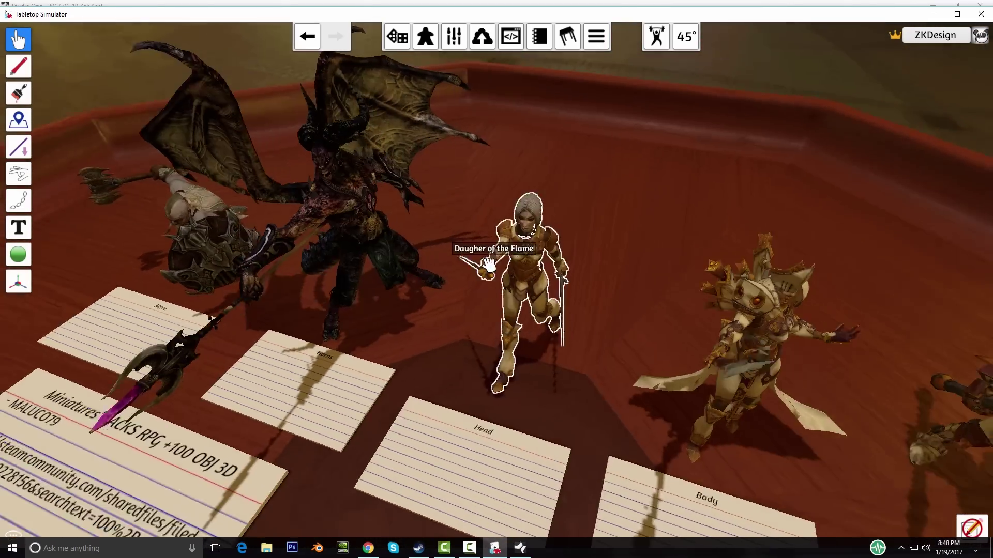
scroll(465, 290, down, 4)
right_drag(486, 310, 531, 328)
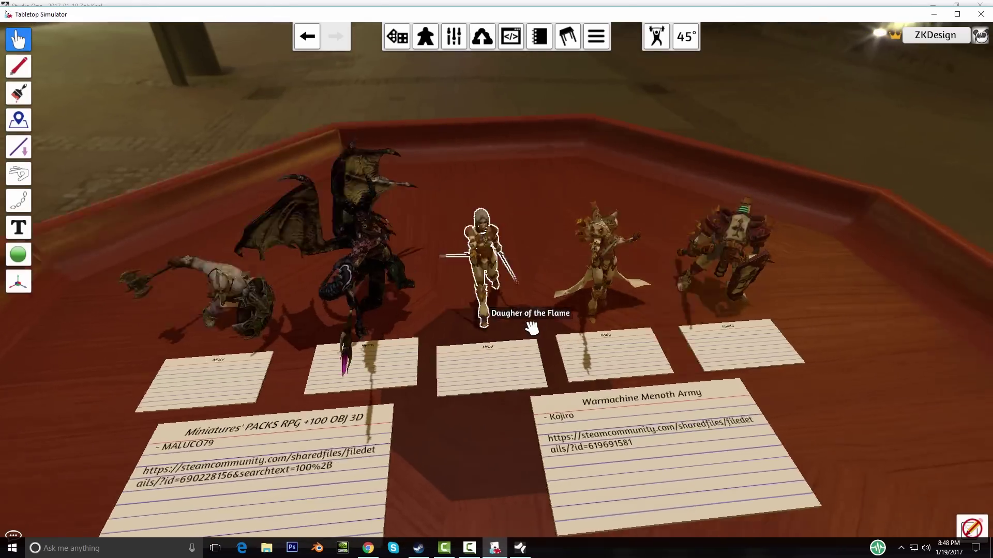
scroll(531, 328, up, 5)
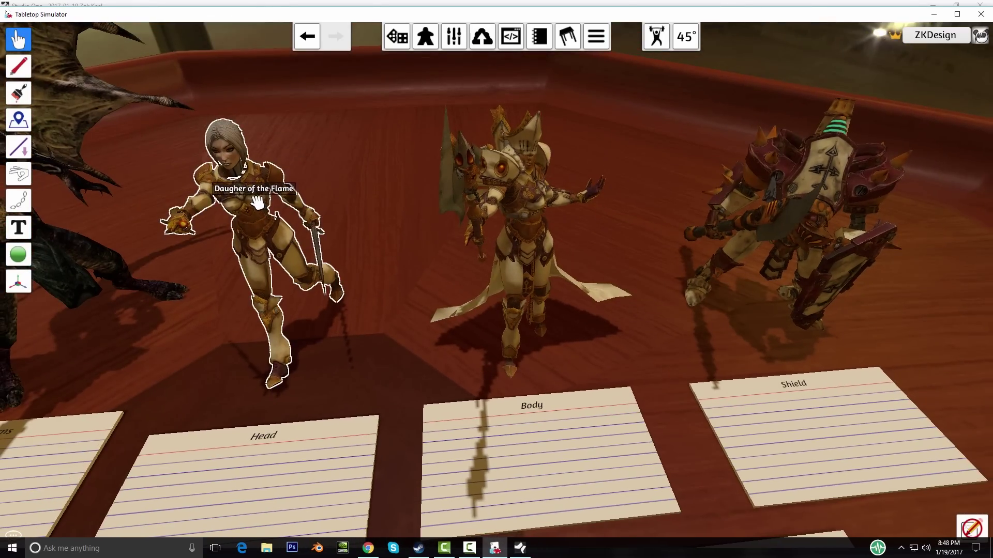
scroll(474, 325, down, 4)
scroll(501, 237, up, 6)
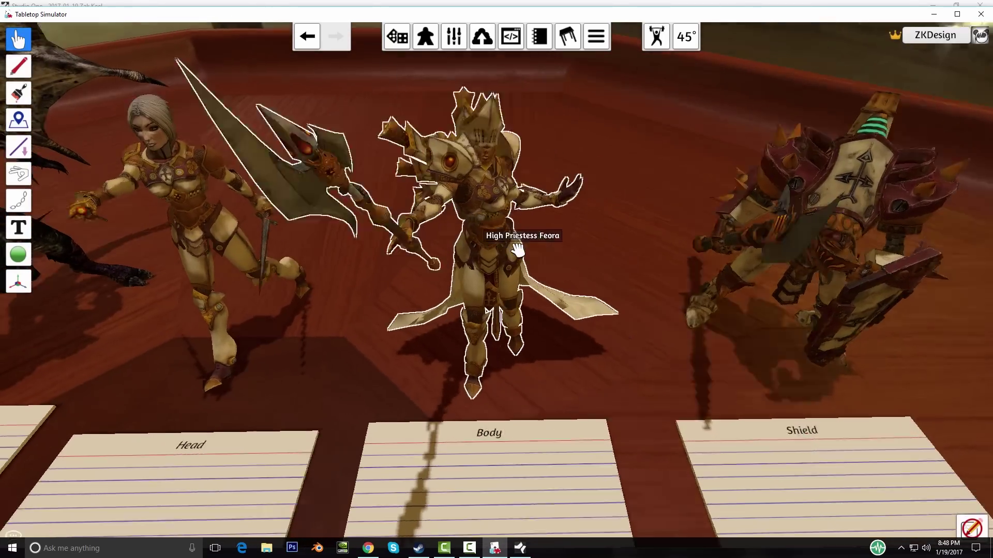
right_drag(517, 250, 368, 213)
scroll(381, 202, down, 4)
right_drag(561, 321, 488, 319)
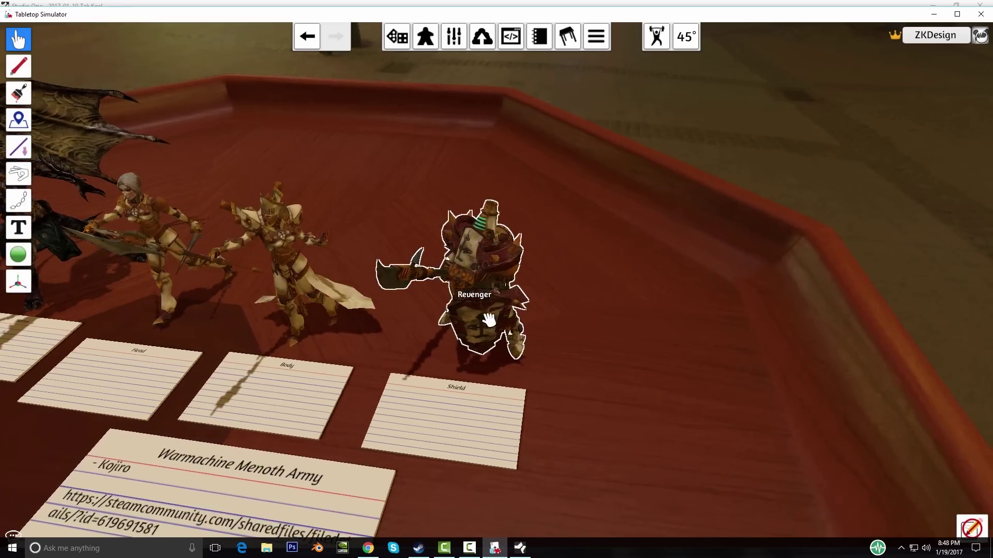
scroll(486, 323, up, 4)
scroll(476, 354, down, 4)
right_drag(382, 419, 383, 341)
right_drag(314, 381, 266, 333)
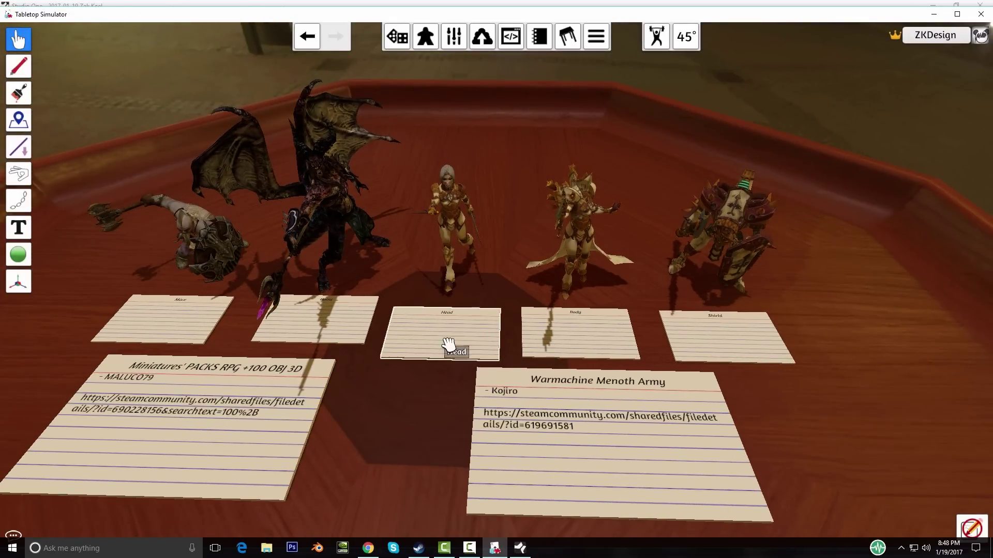
click(956, 15)
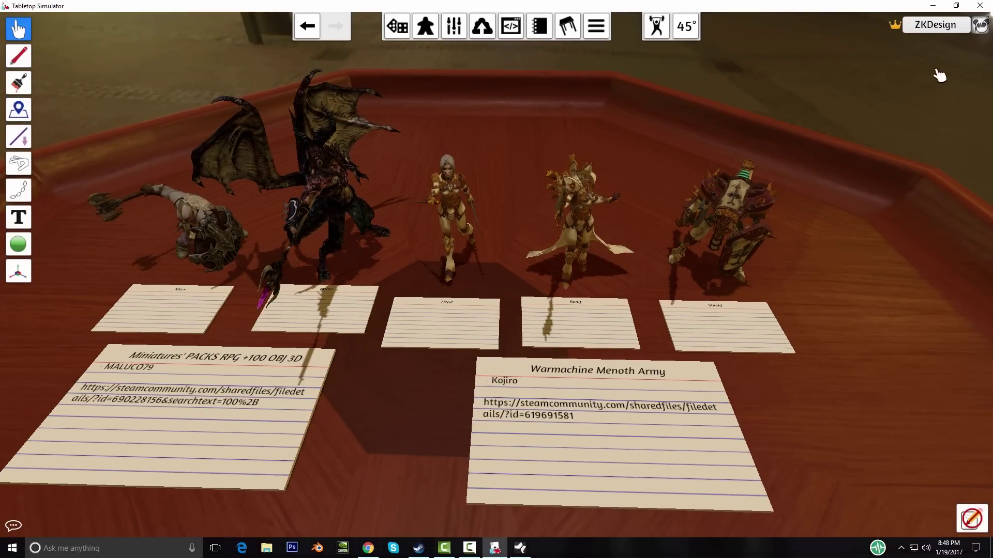
scroll(415, 406, down, 5)
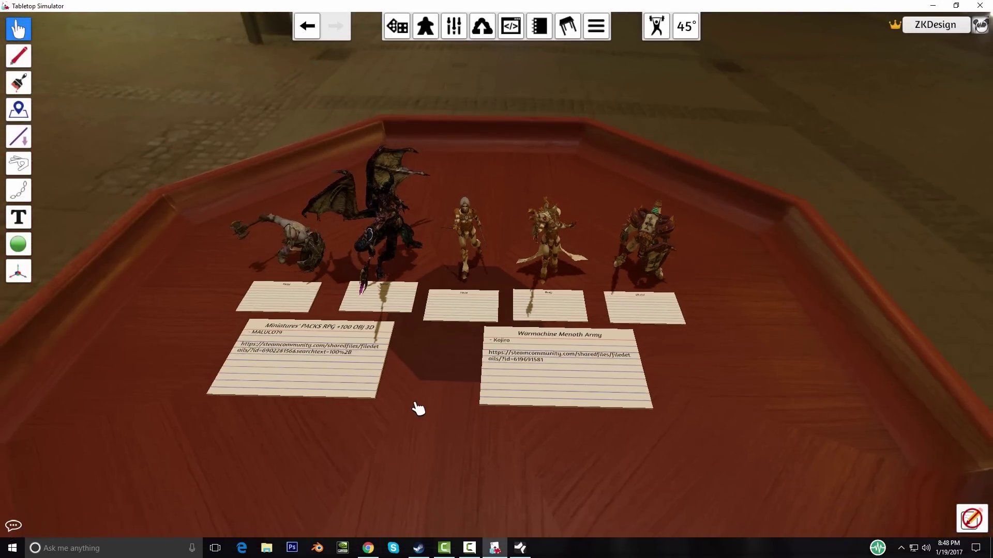
scroll(414, 414, up, 6)
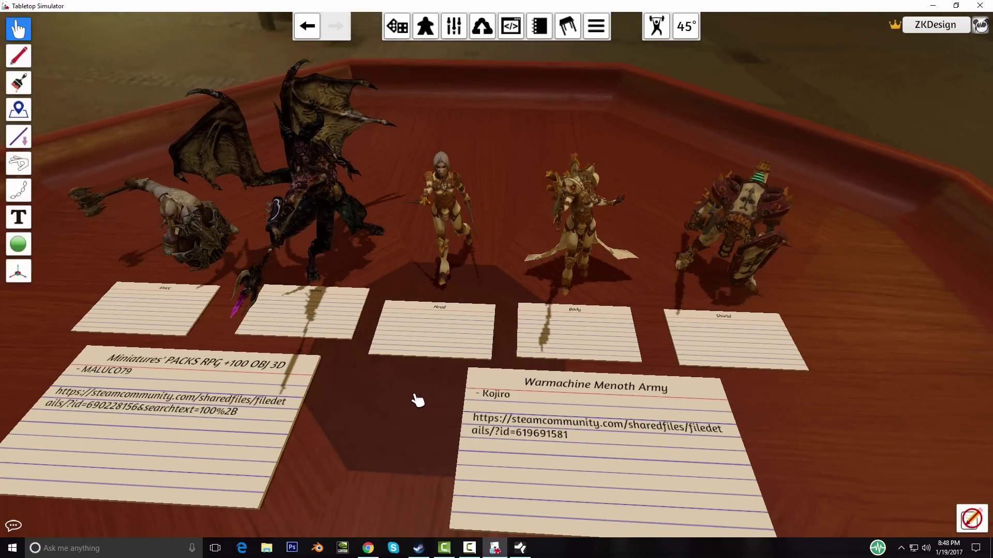
Step: Copy the mace figure's Model/Mesh URL from its Custom settings and bring Chrome forward
right_click(214, 220)
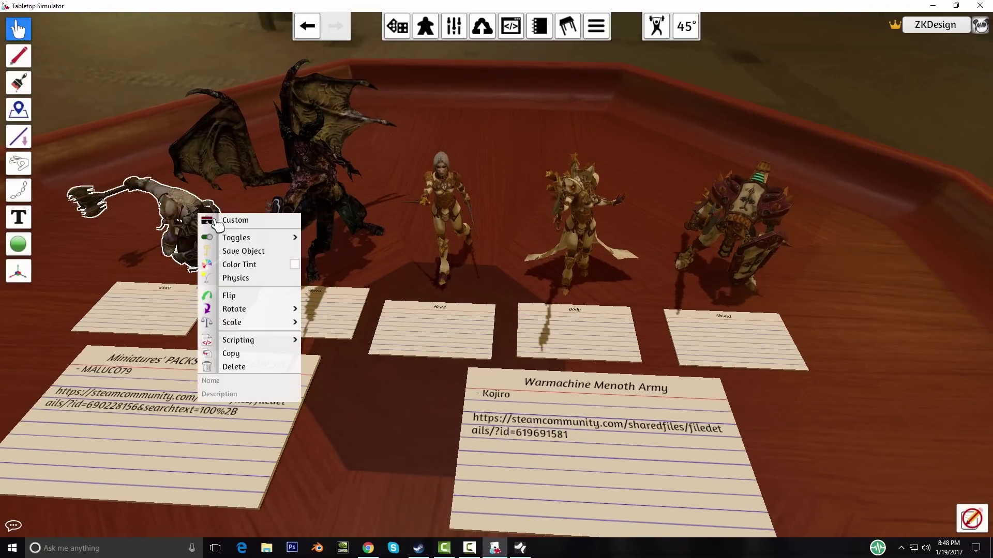
click(243, 221)
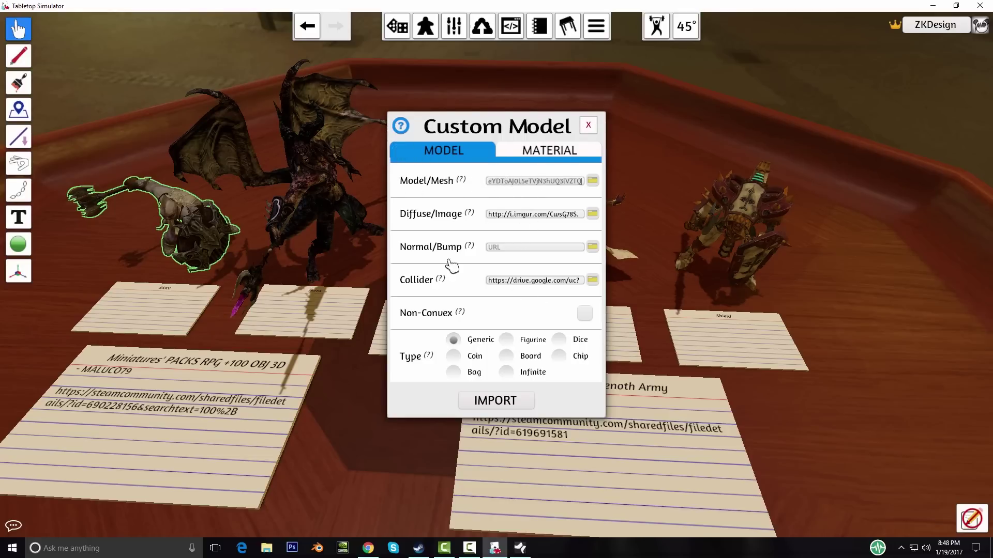
click(515, 219)
mouse_move(460, 222)
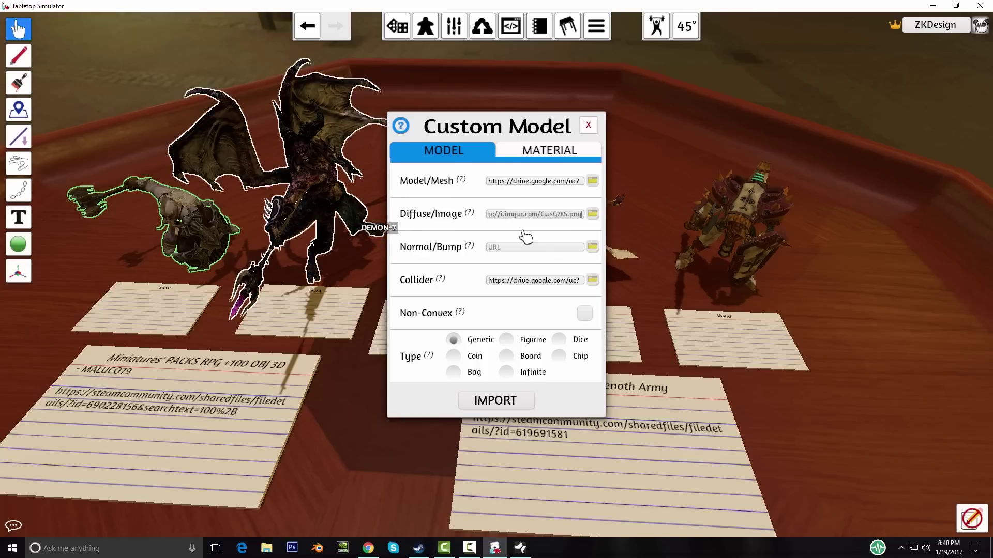
click(528, 184)
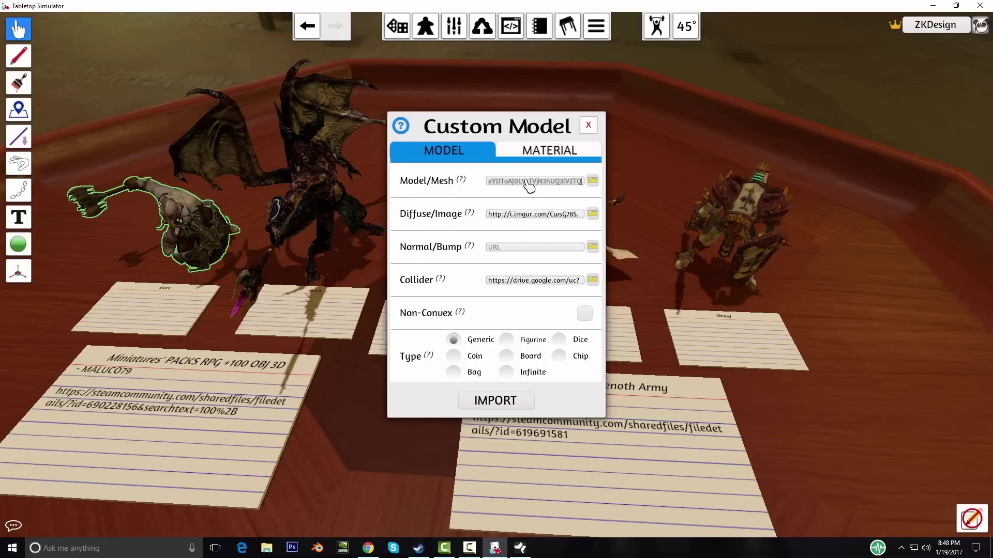
click(367, 551)
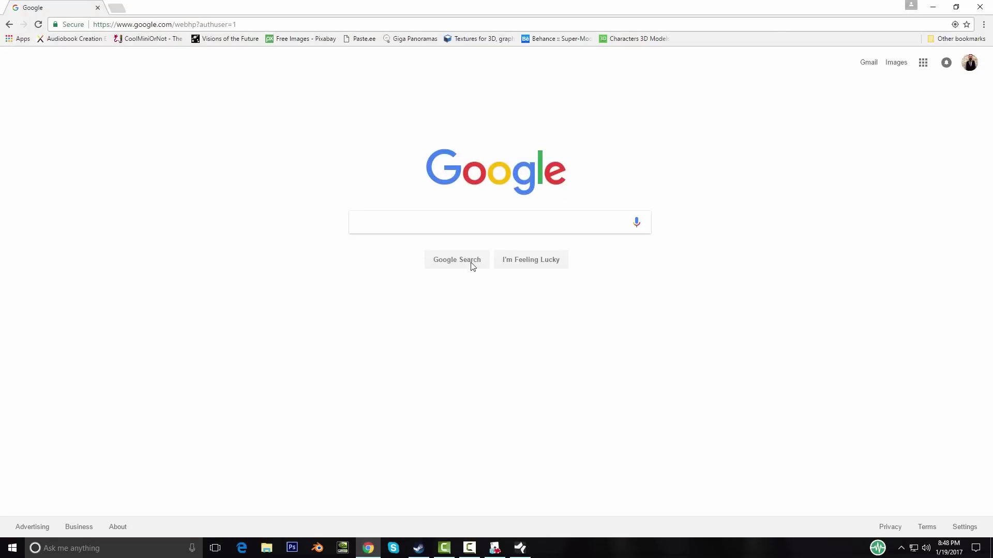
Step: Paste the mace's Google Drive mesh link into Chrome to download Dwarf Mace.OBJ
click(496, 549)
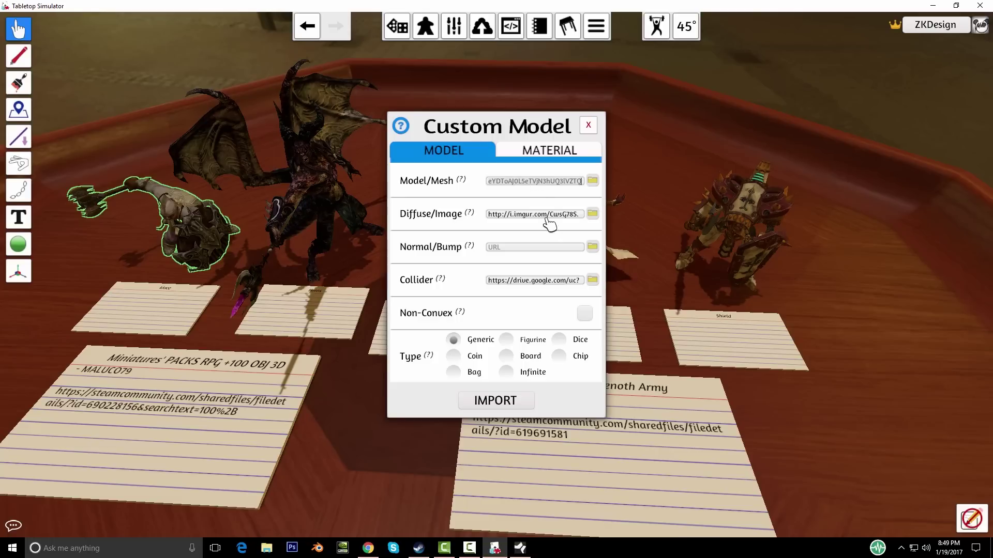
click(375, 550)
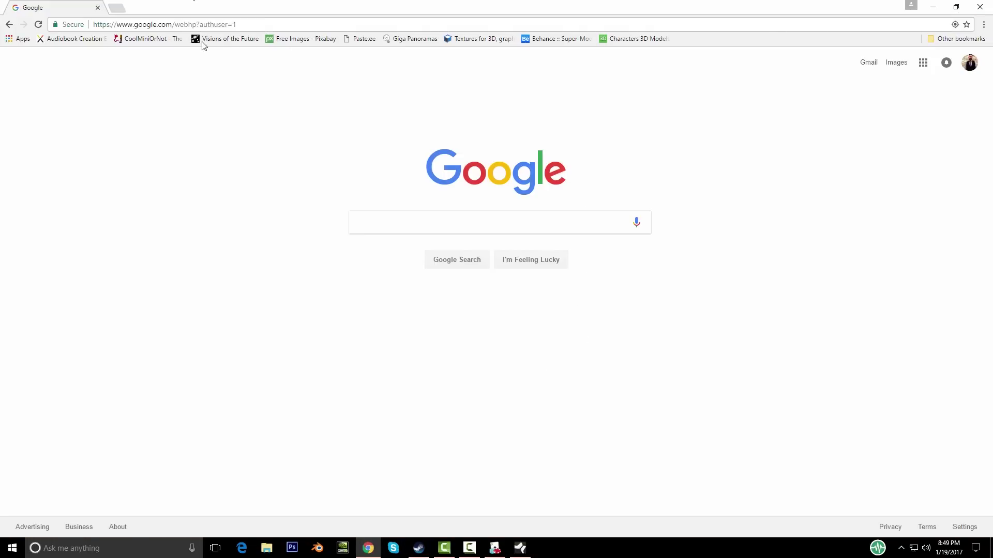
click(254, 21)
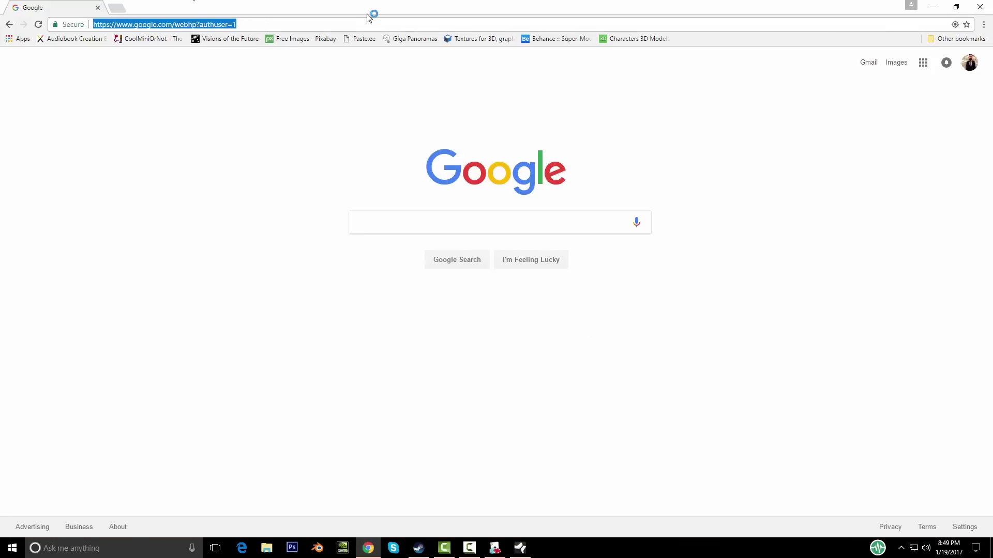
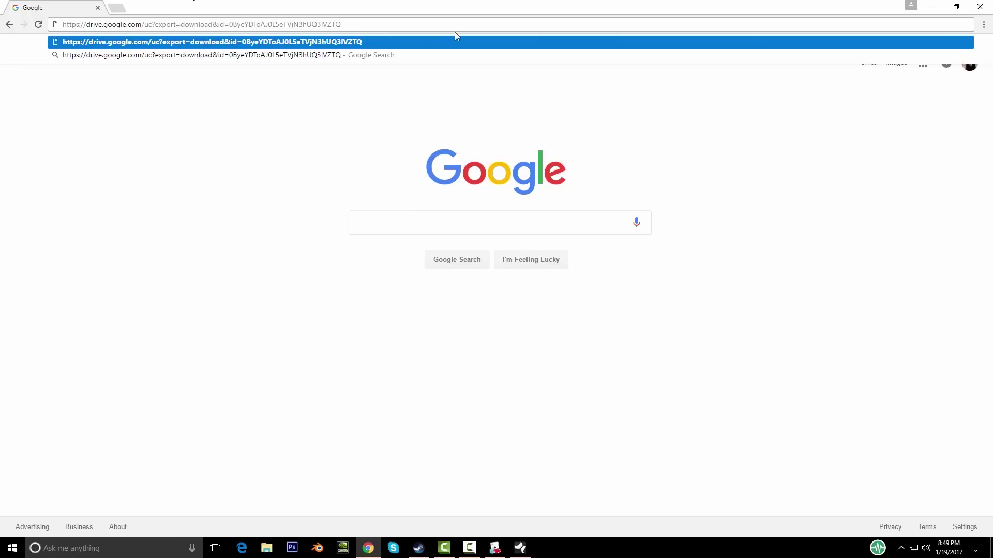
key(Return)
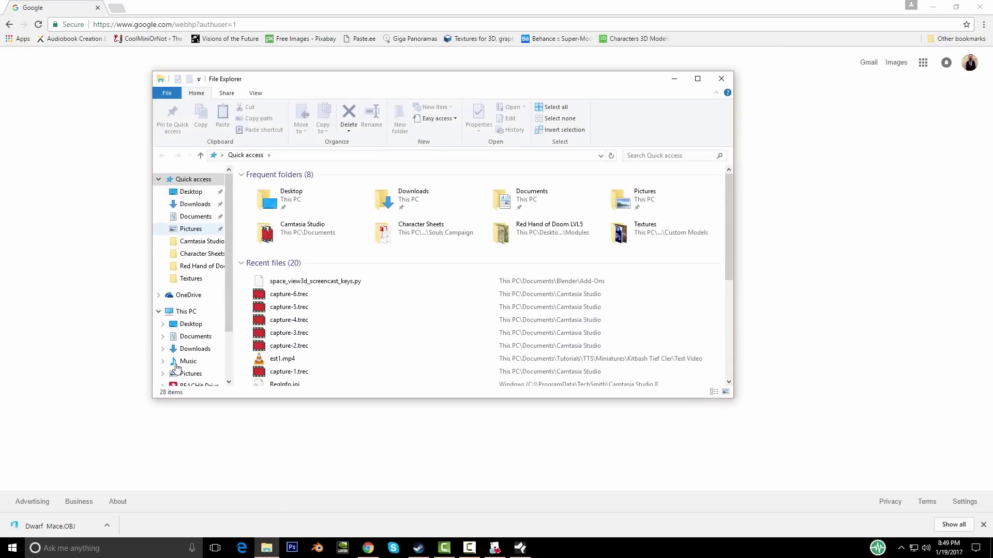
Step: Browse to Documents > Tutorials > TTS > Miniatures > Kitbash Tief Cler in File Explorer
click(197, 337)
scroll(311, 310, down, 10)
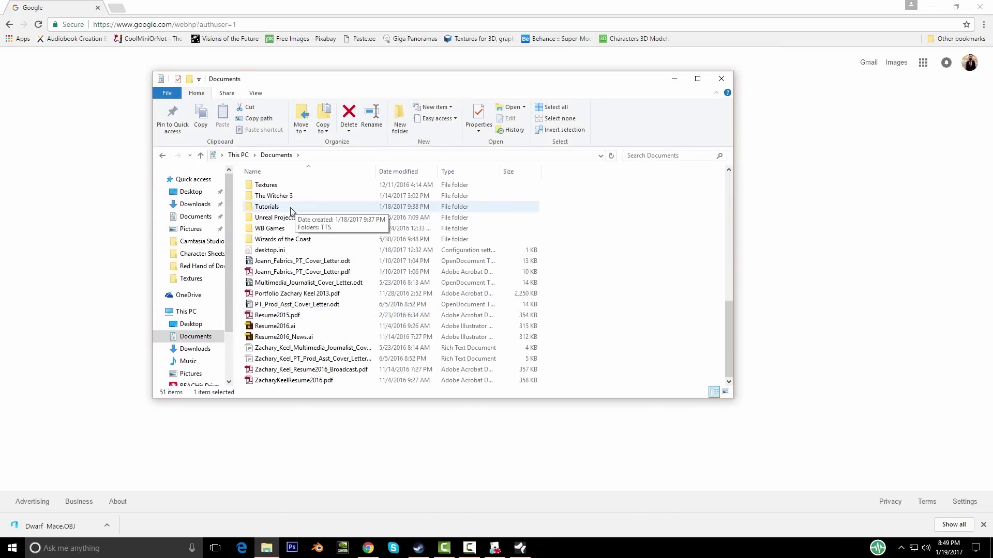
double_click(288, 207)
double_click(273, 189)
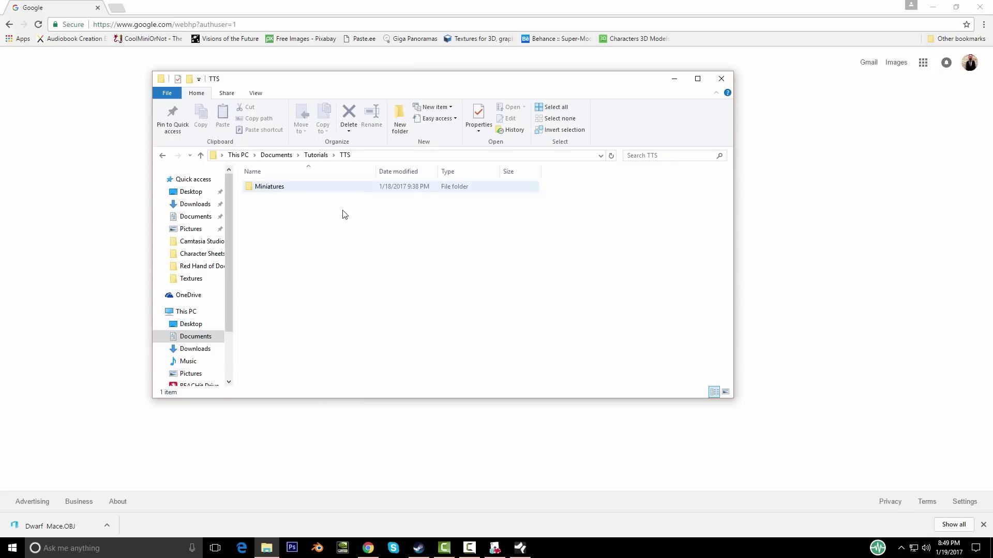
double_click(283, 188)
double_click(283, 189)
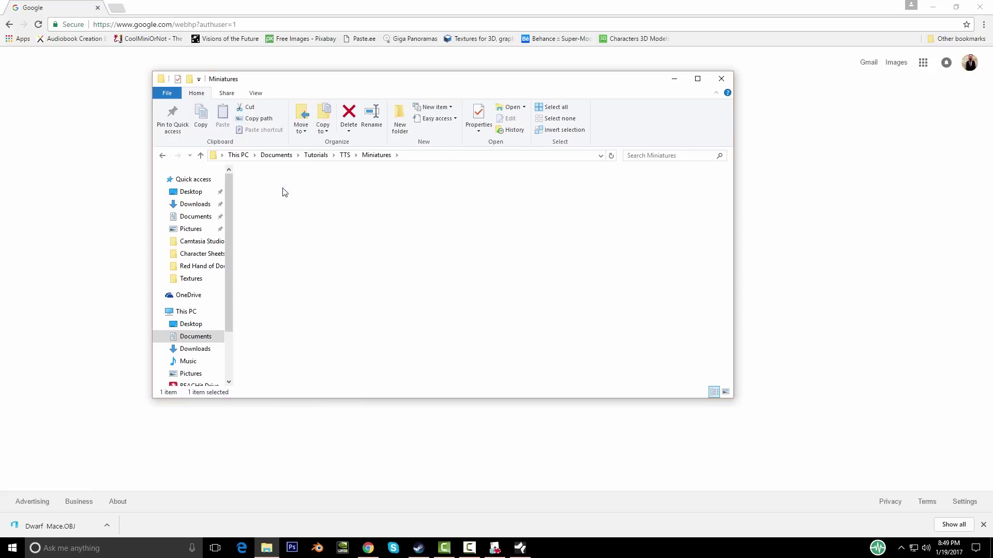
Step: Create two new folders there named Raw Models and Raw Textures
right_click(287, 238)
mouse_move(352, 362)
click(421, 360)
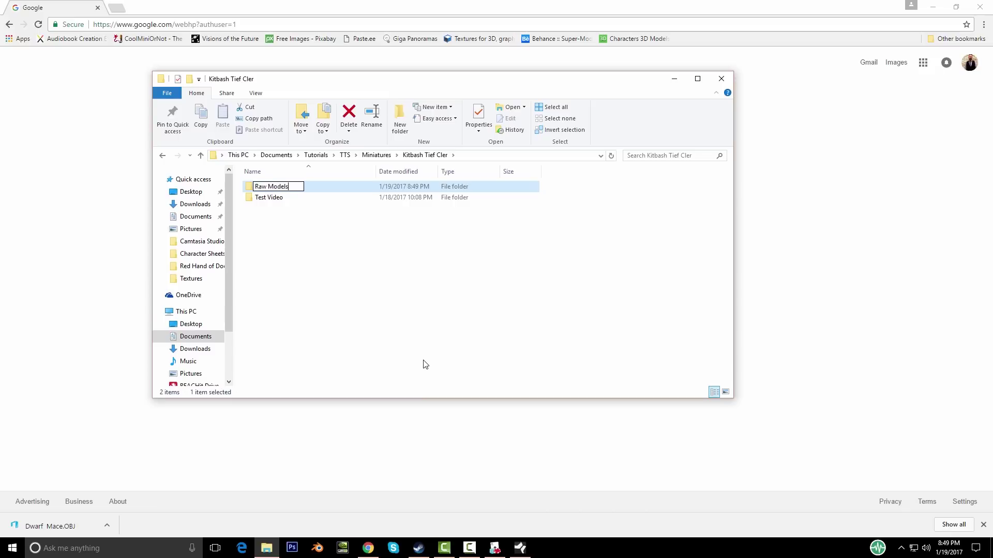
key(Return)
right_click(289, 237)
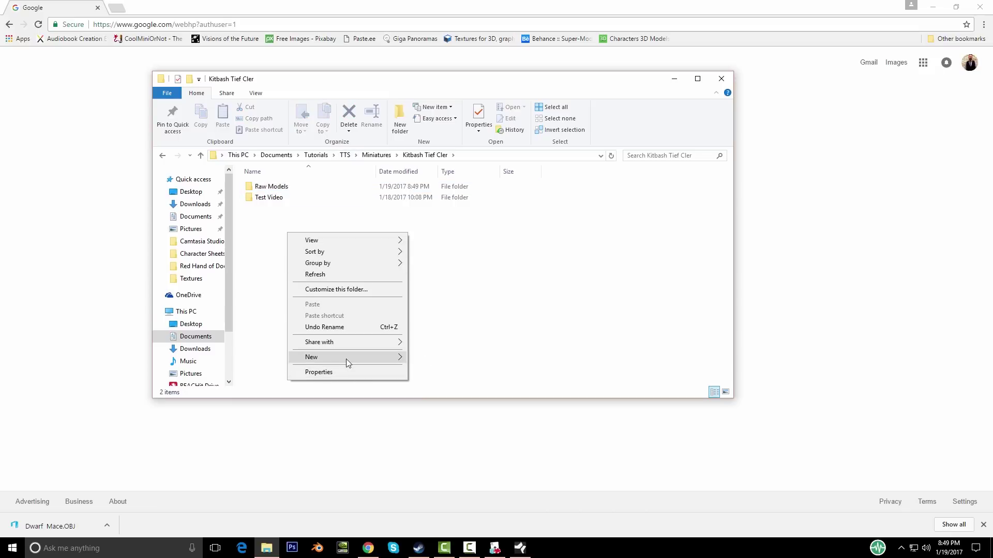
mouse_move(346, 359)
click(422, 359)
text(Raw Textur)
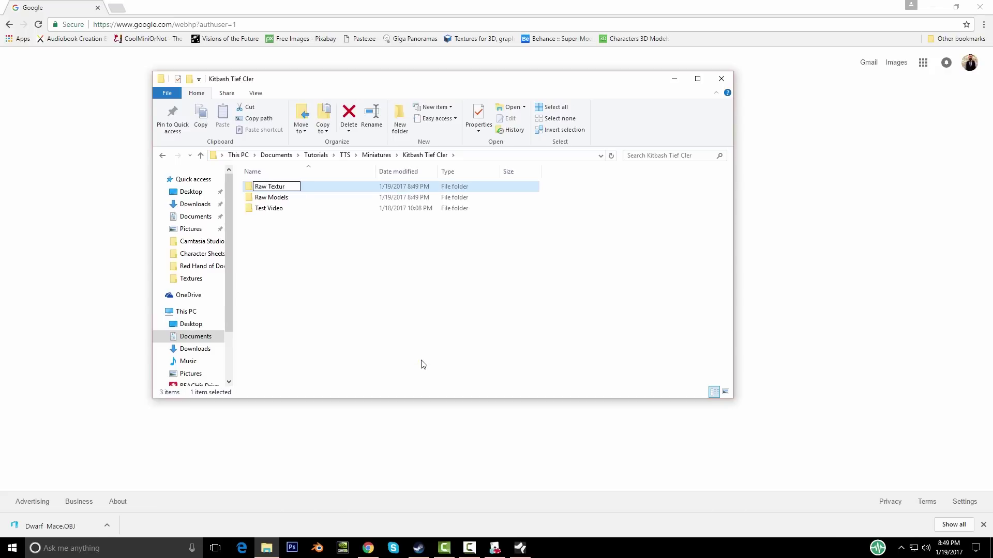
key(Return)
Step: Move the downloaded Dwarf Mace.OBJ from Downloads into the Raw Models folder
click(288, 217)
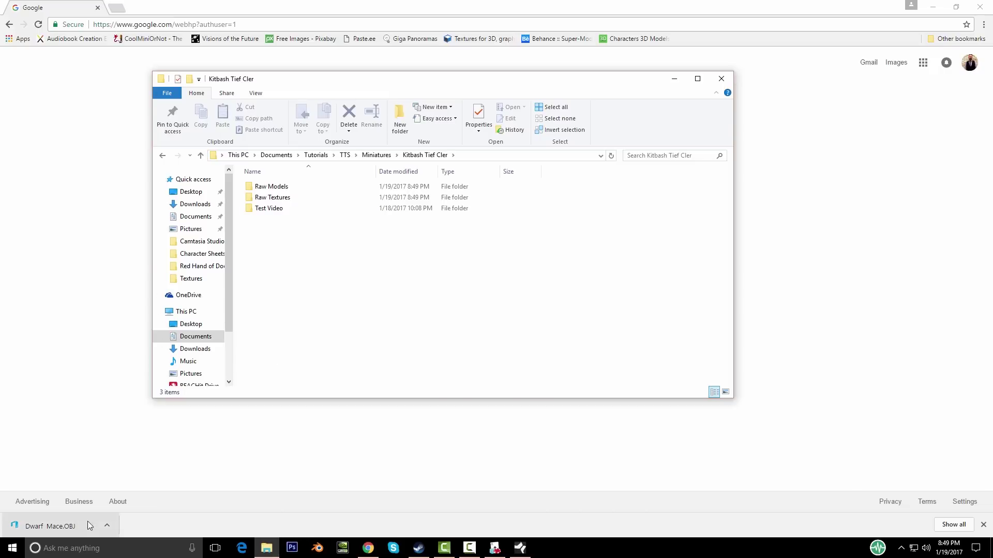
click(107, 525)
click(132, 491)
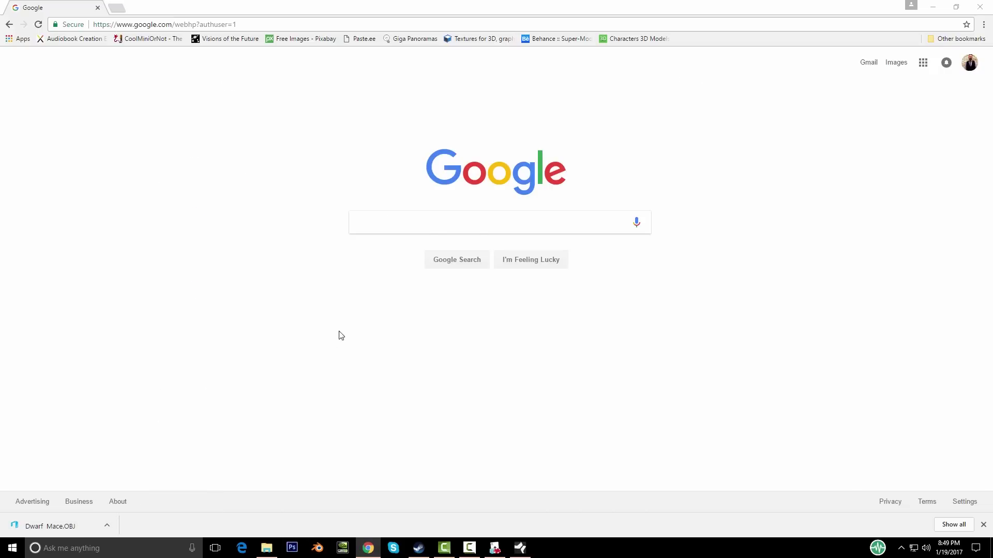
drag(291, 265, 264, 187)
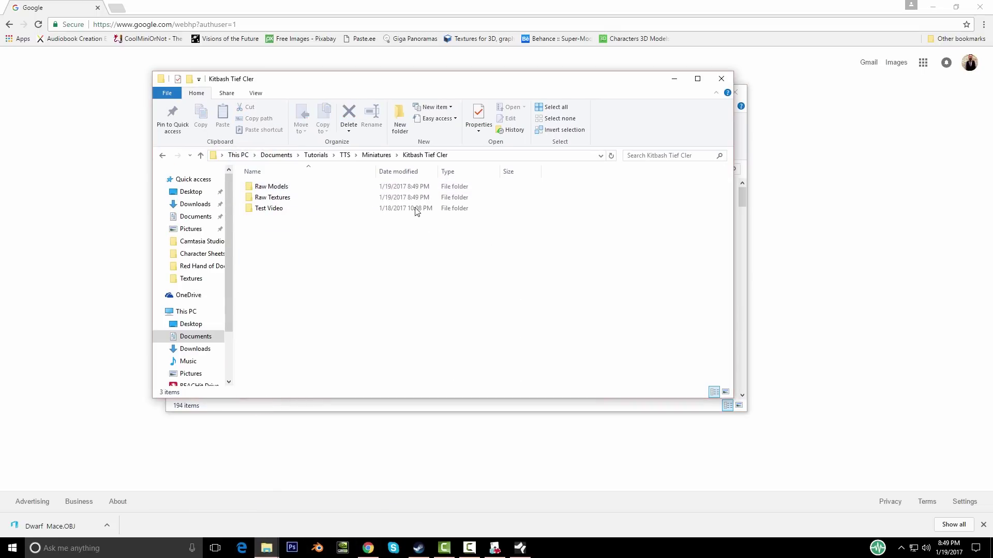
double_click(284, 189)
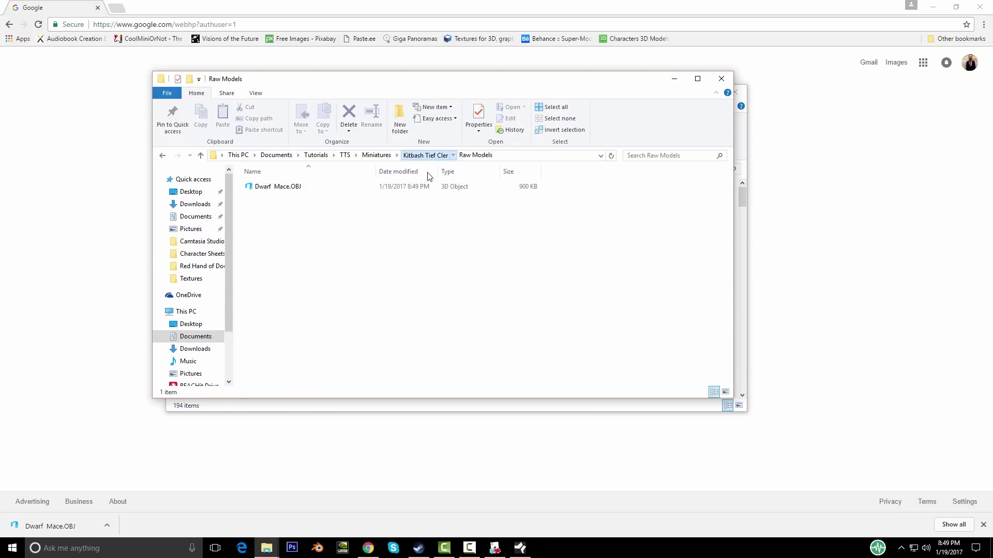
click(495, 547)
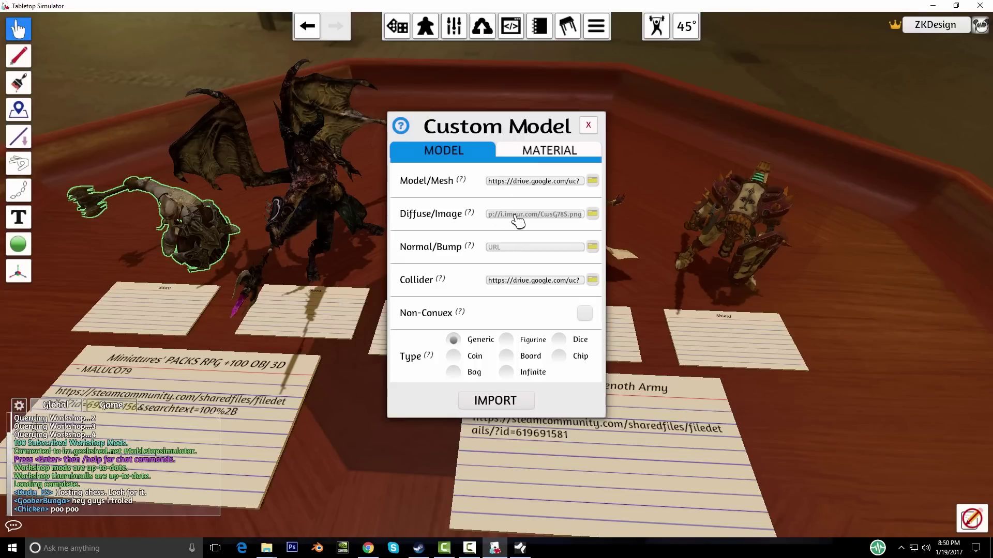
Step: Load the mace texture image link in Chrome and choose to save the image
click(368, 548)
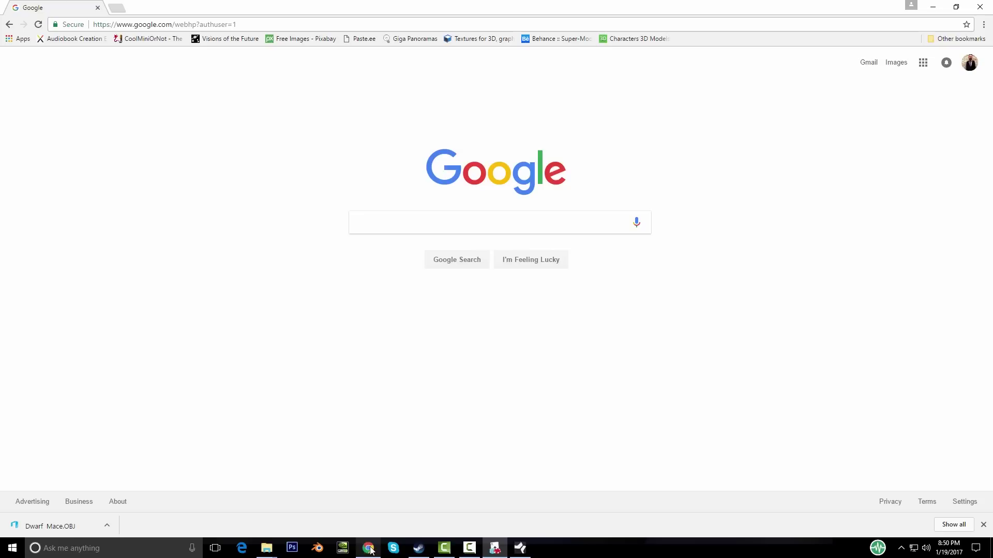
click(452, 24)
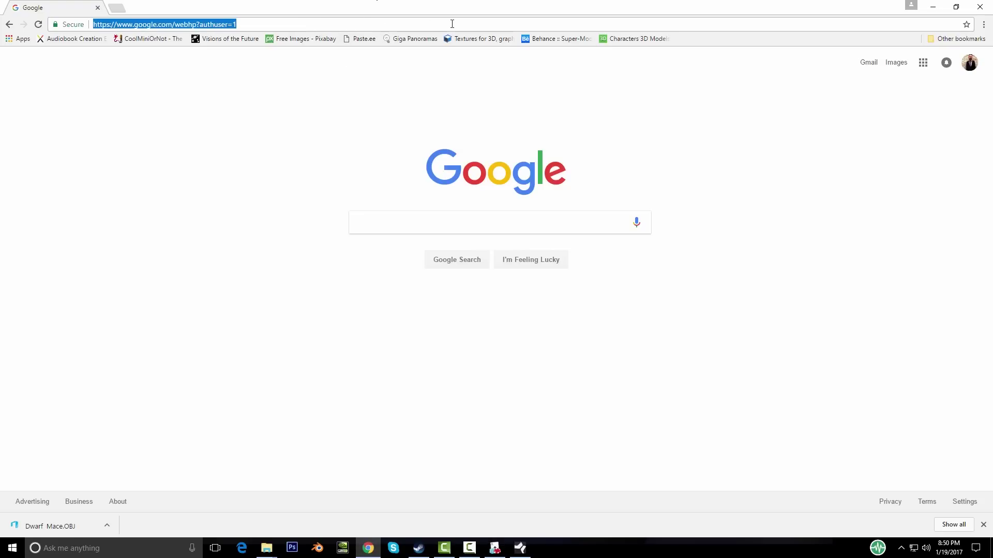
text(http://i.imgur.com/CwsG78S.png)
key(Return)
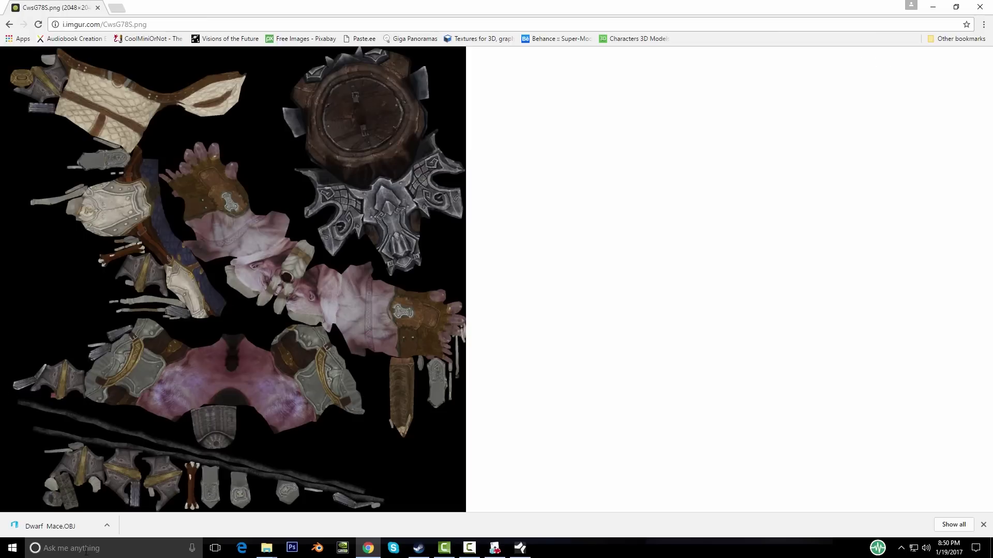
right_click(204, 238)
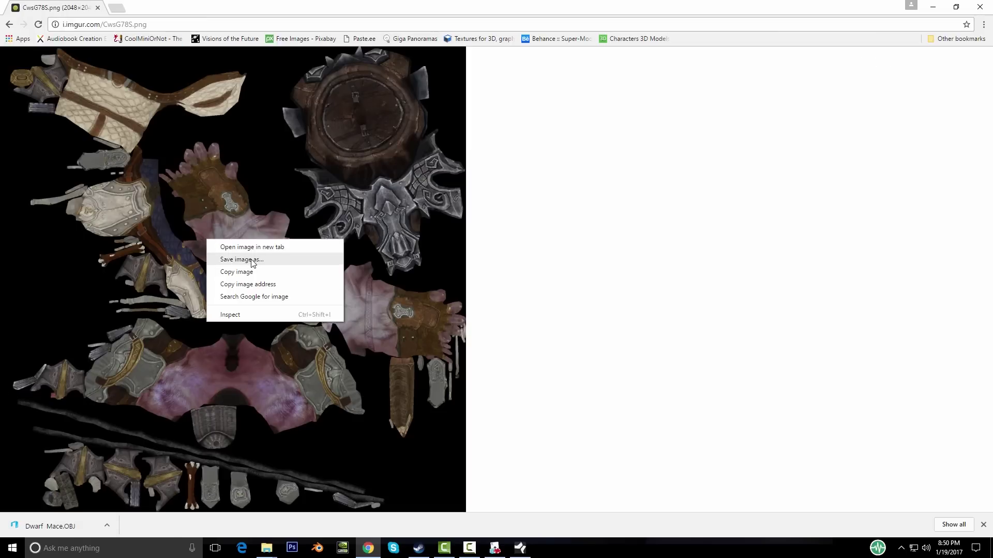
click(256, 259)
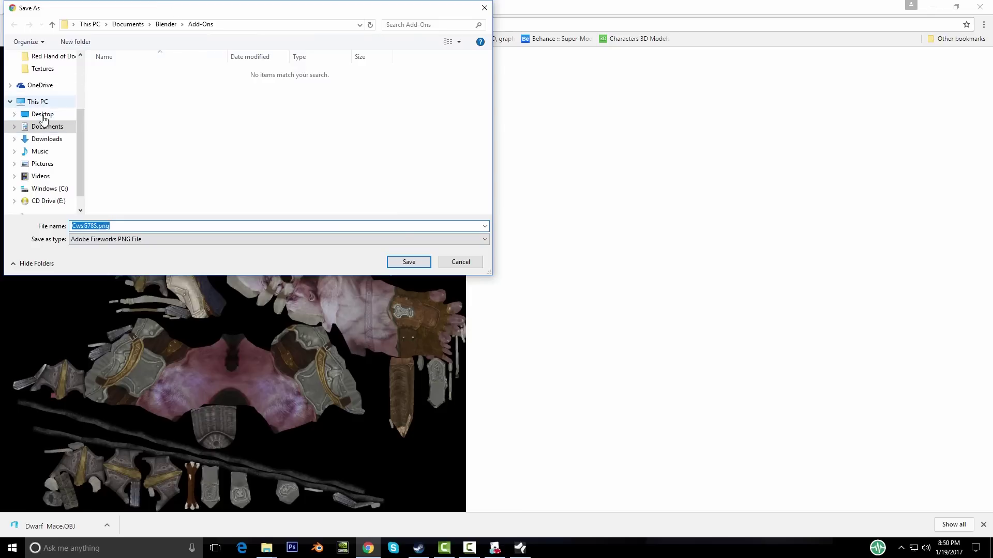
Step: Save the texture as Dwarf_Mace.png in Kitbash Tief Cler's Raw Textures folder
click(62, 125)
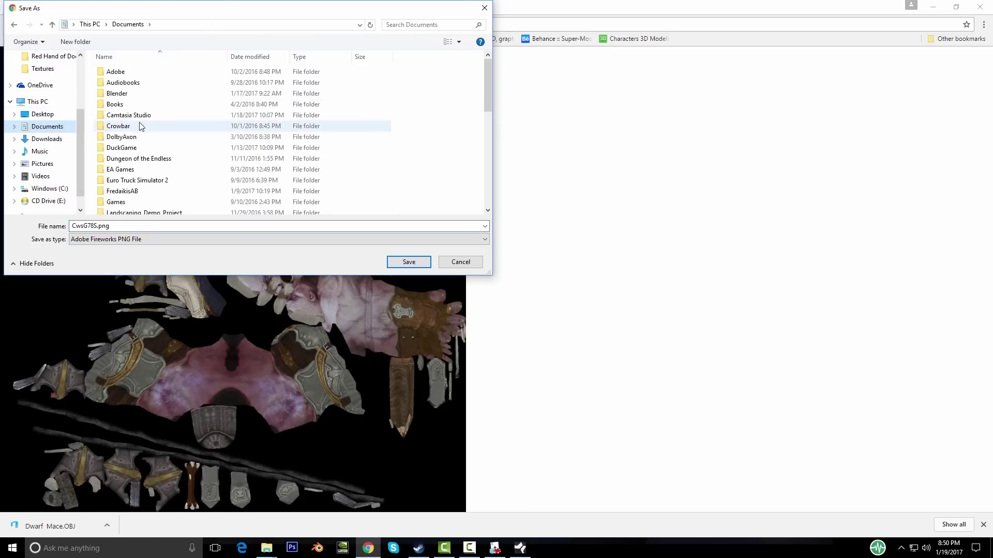
click(131, 118)
text(tu)
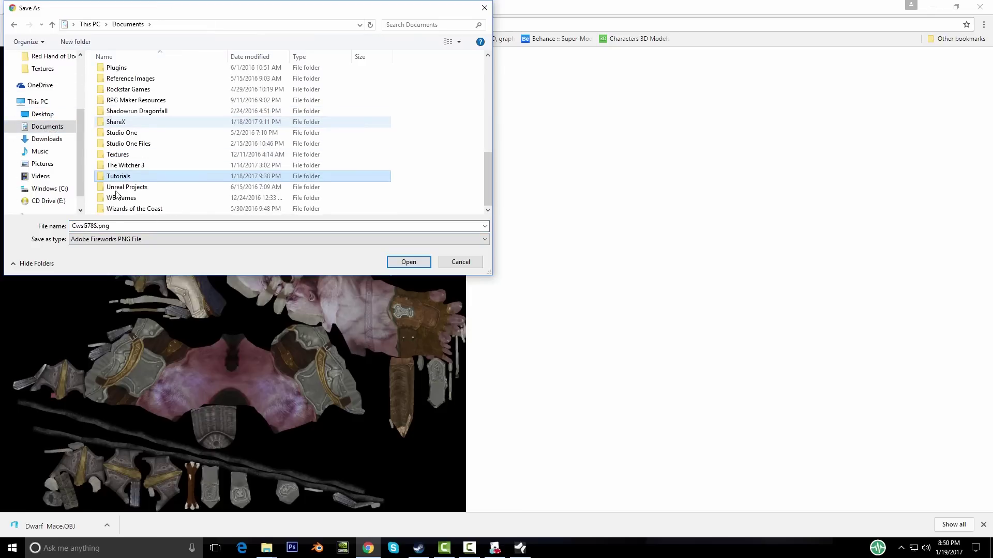
key(Return)
click(123, 77)
double_click(124, 76)
double_click(129, 73)
double_click(143, 75)
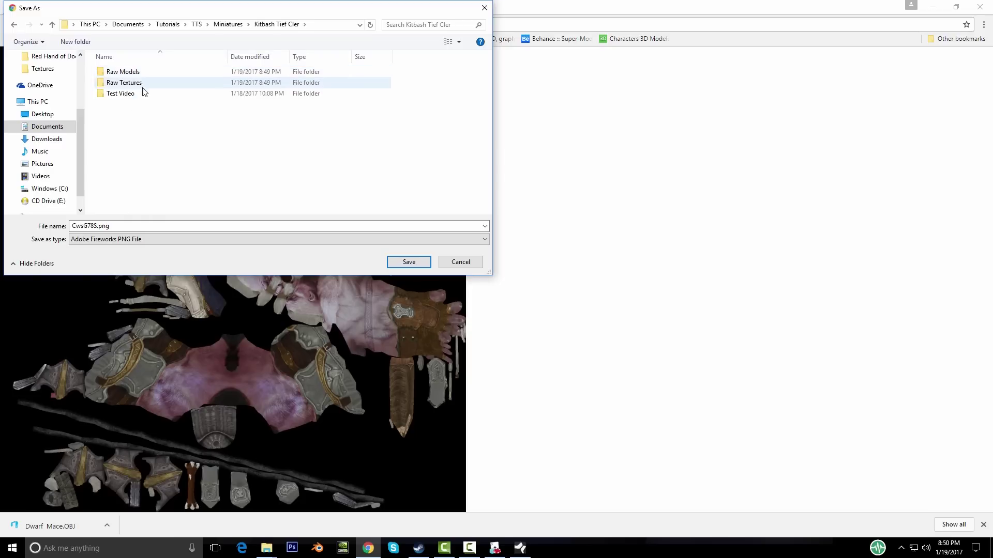
double_click(124, 84)
click(132, 226)
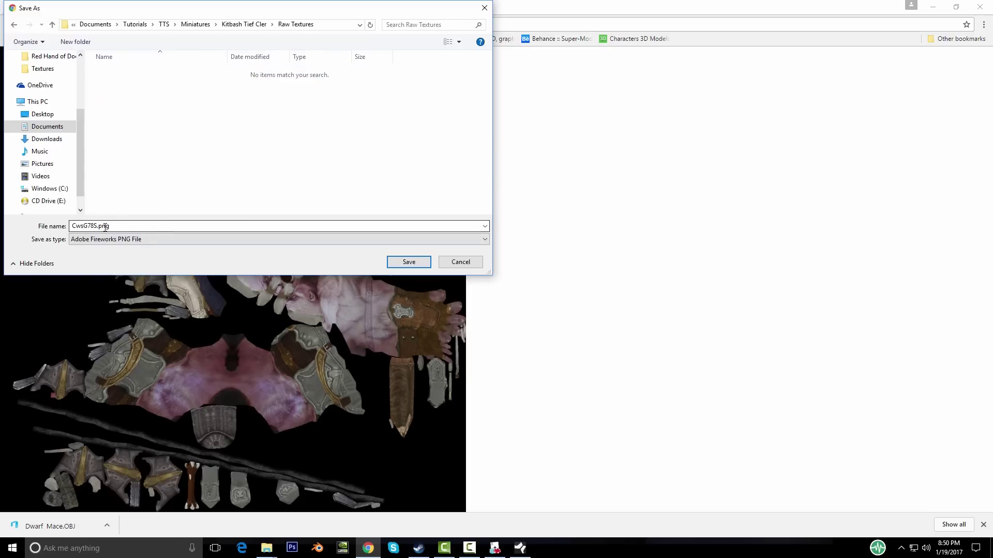
double_click(137, 227)
click(136, 227)
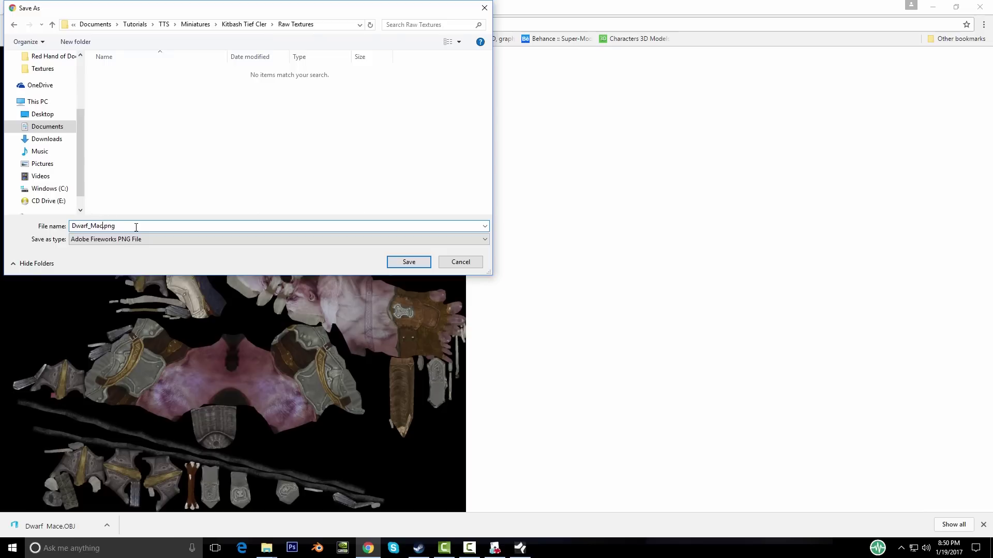
key(Return)
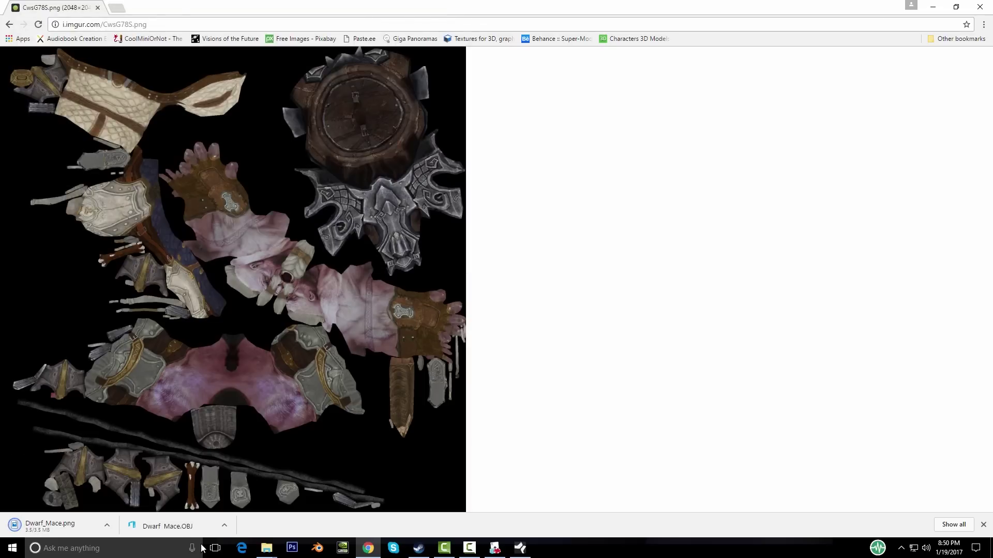
Step: Check Dwarf_Mace.png in Raw Textures, then close the figure's custom model settings in TTS
mouse_move(267, 548)
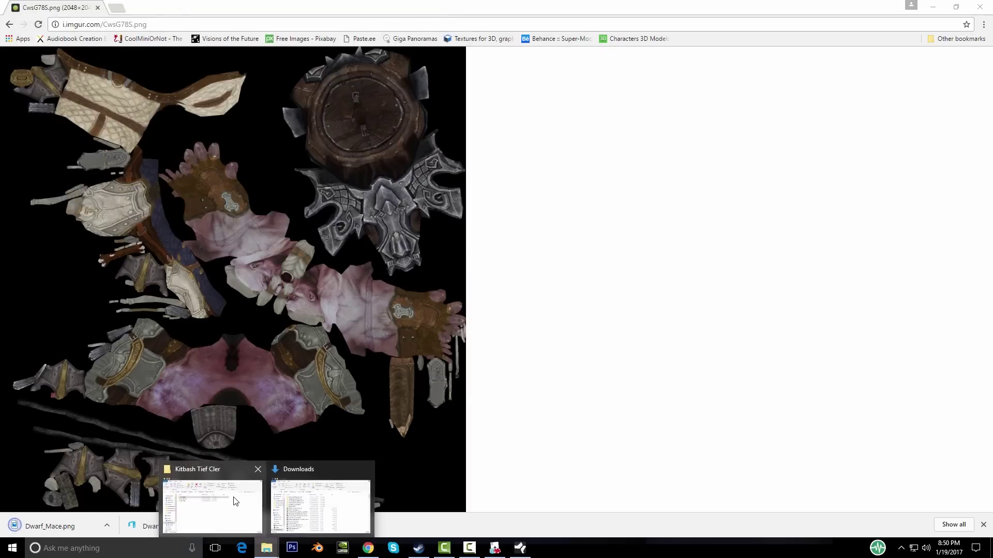
click(233, 499)
double_click(272, 201)
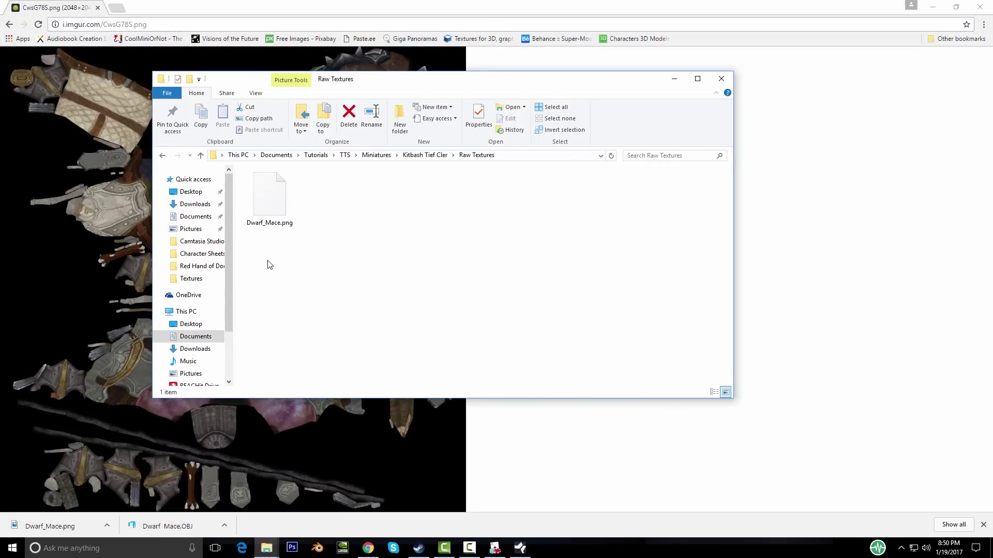
click(429, 156)
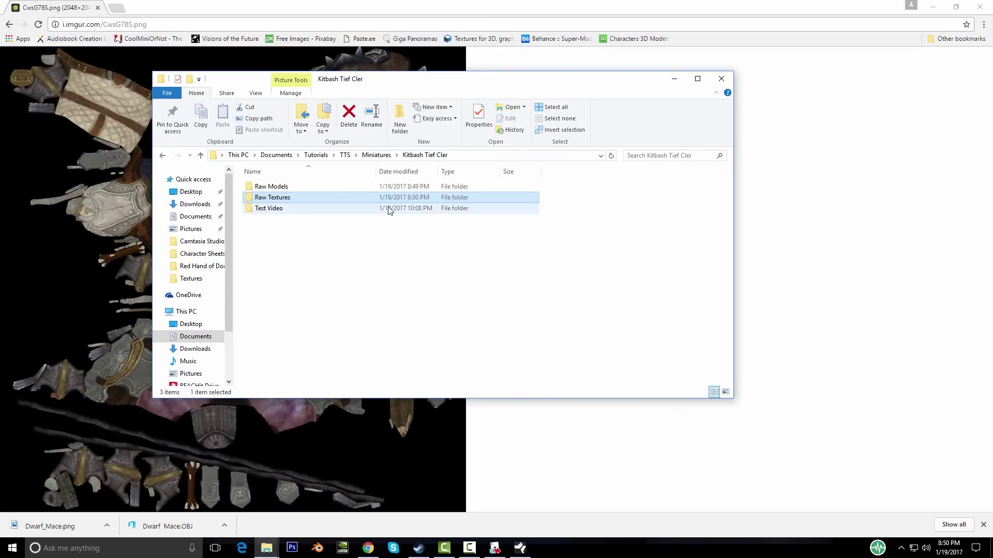
click(504, 549)
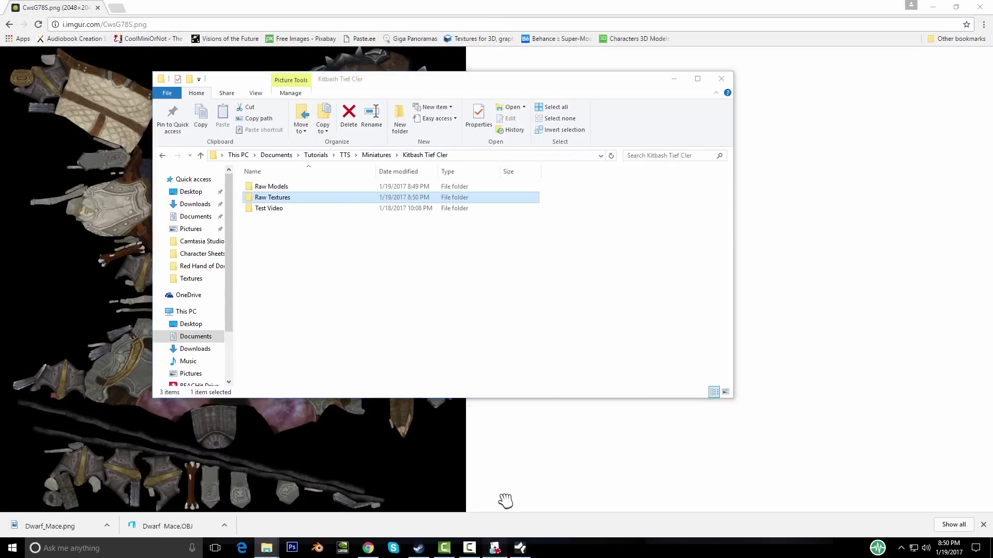
click(590, 127)
Step: Copy DEMON-7's Model/Mesh URL and load it in Chrome to download Demons-3.OBJ
right_click(318, 212)
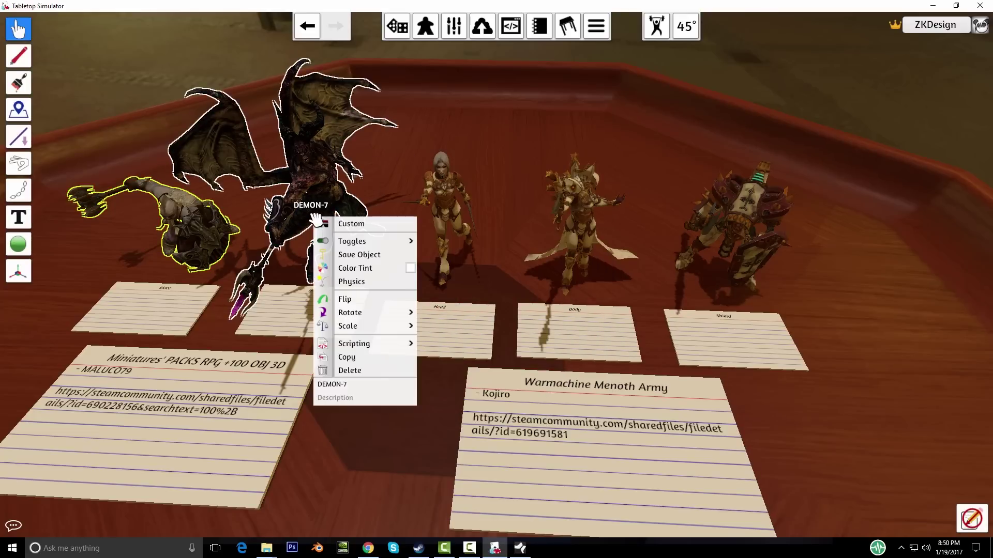
click(385, 224)
click(537, 182)
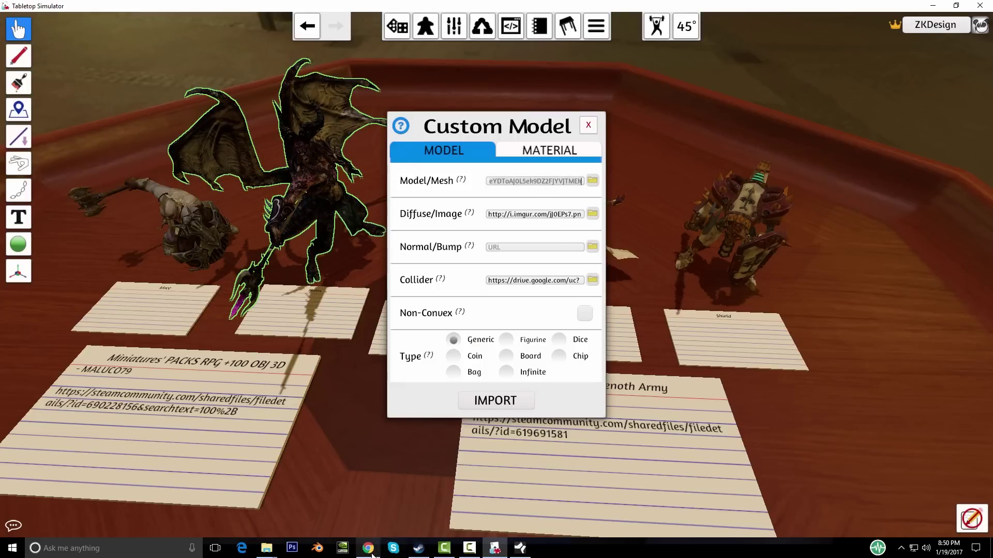
click(368, 548)
click(178, 24)
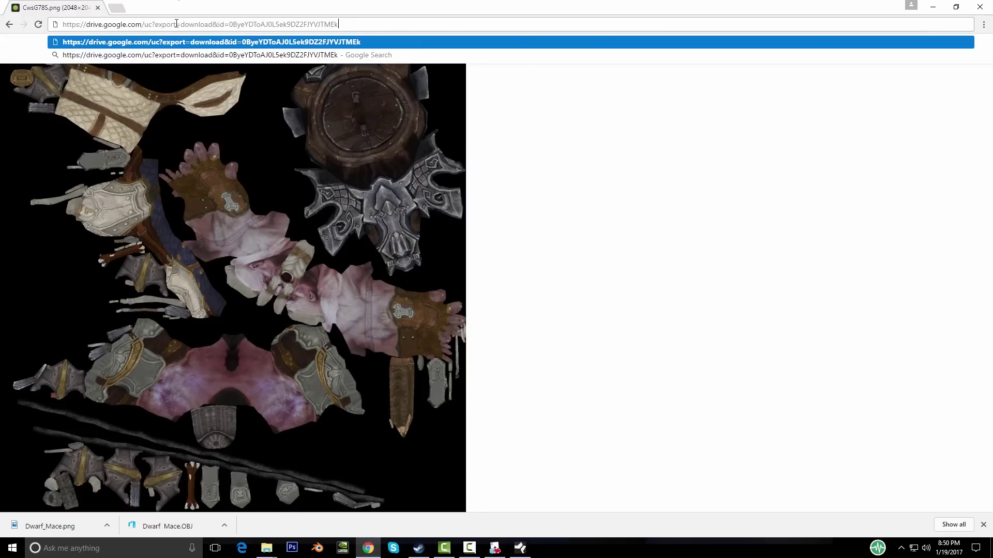
key(Return)
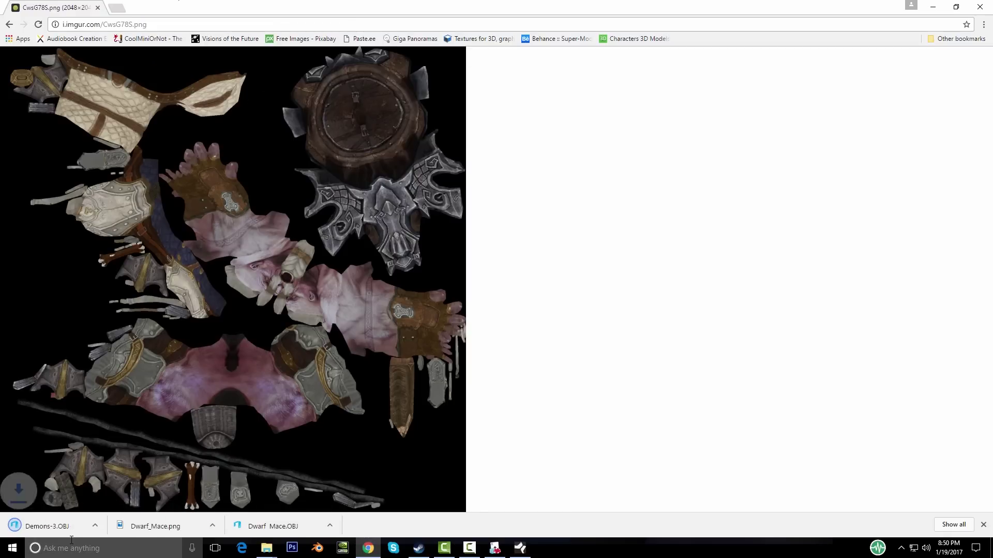
Step: Move Demons-3.OBJ from Downloads into the Kitbash Tief Cler Raw Models folder
click(106, 526)
click(136, 490)
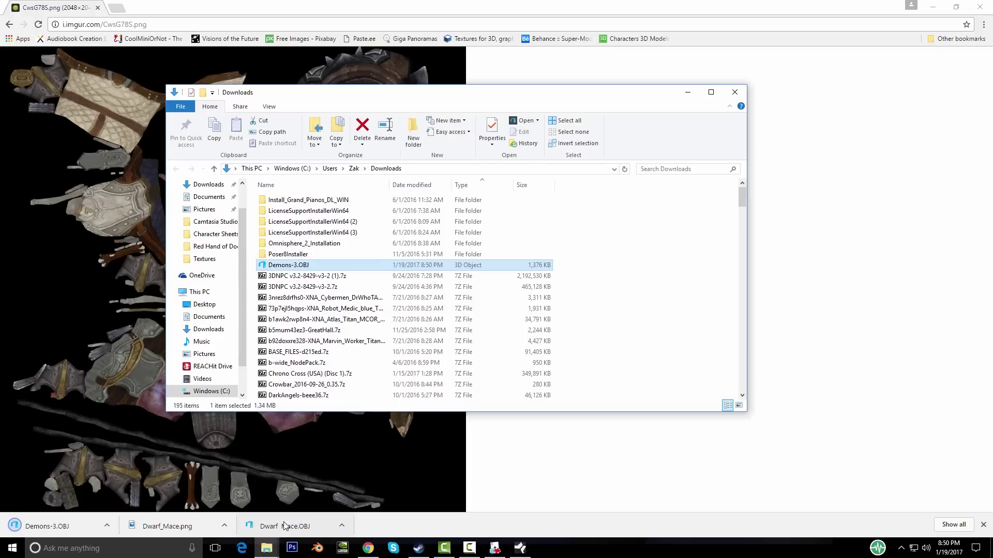
click(108, 526)
click(693, 386)
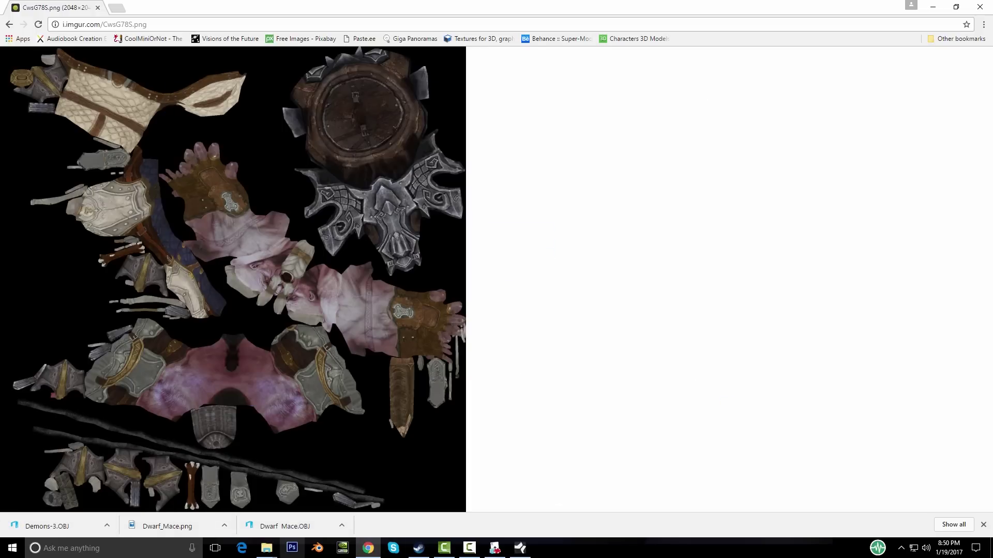
mouse_move(267, 551)
click(292, 497)
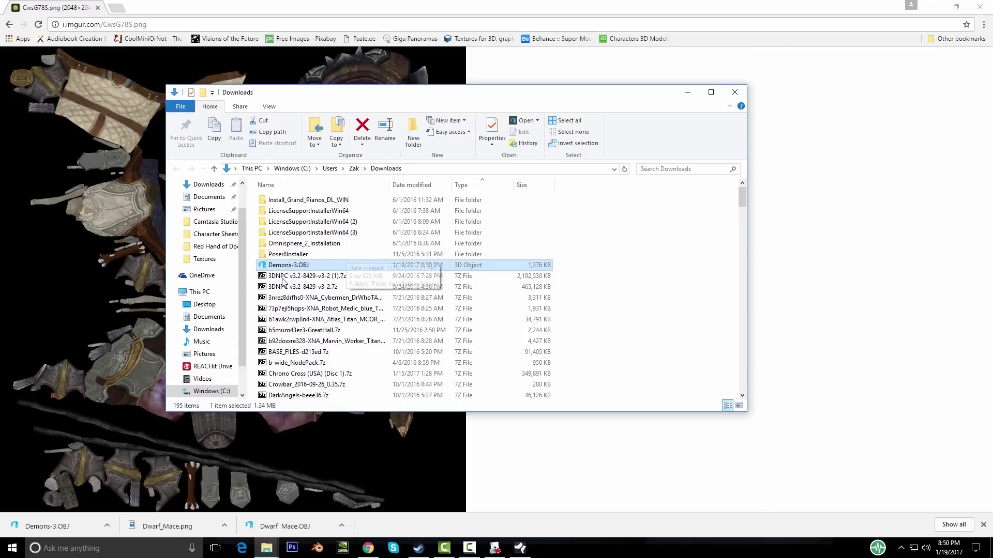
drag(285, 267, 270, 187)
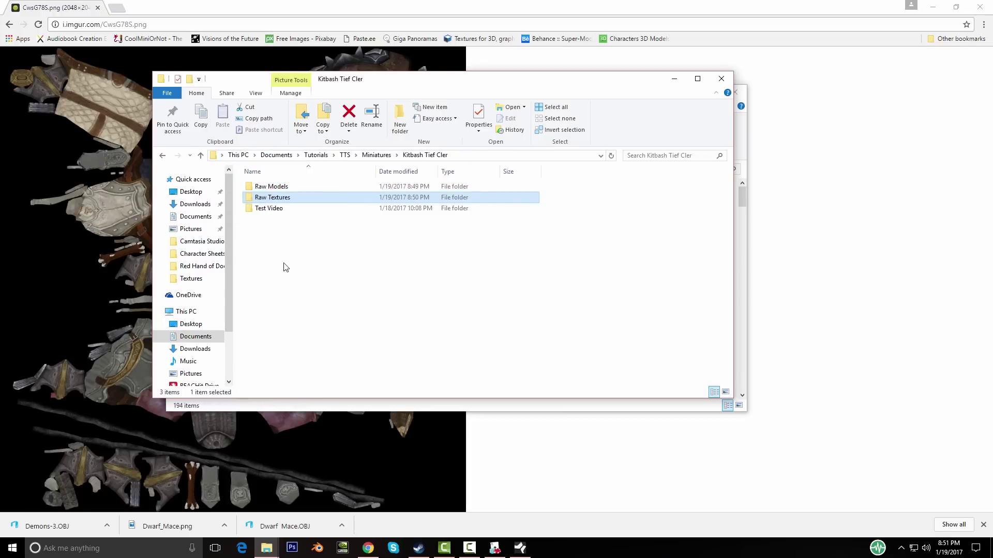
Step: Load the demon's diffuse texture URL in Chrome and save the image as Demon.png
click(495, 548)
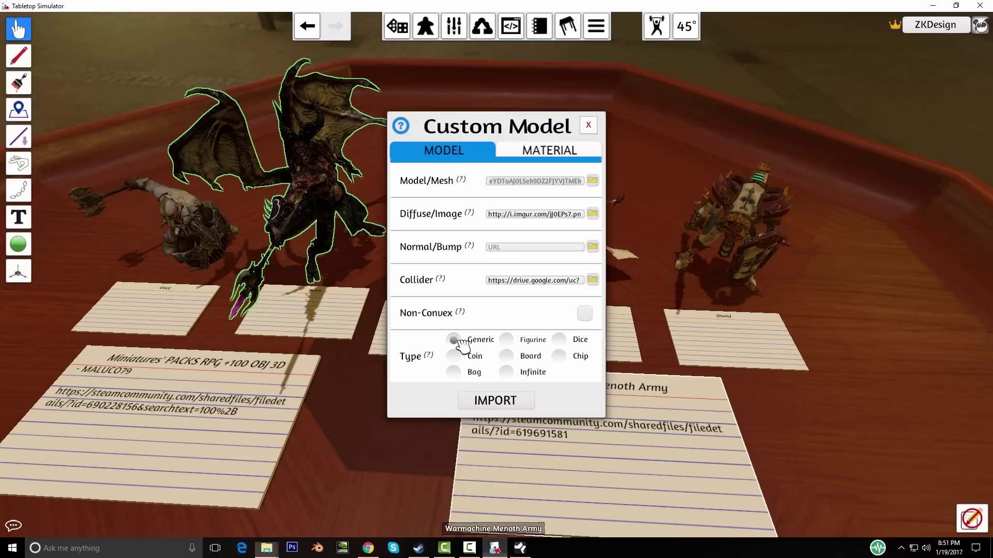
click(506, 219)
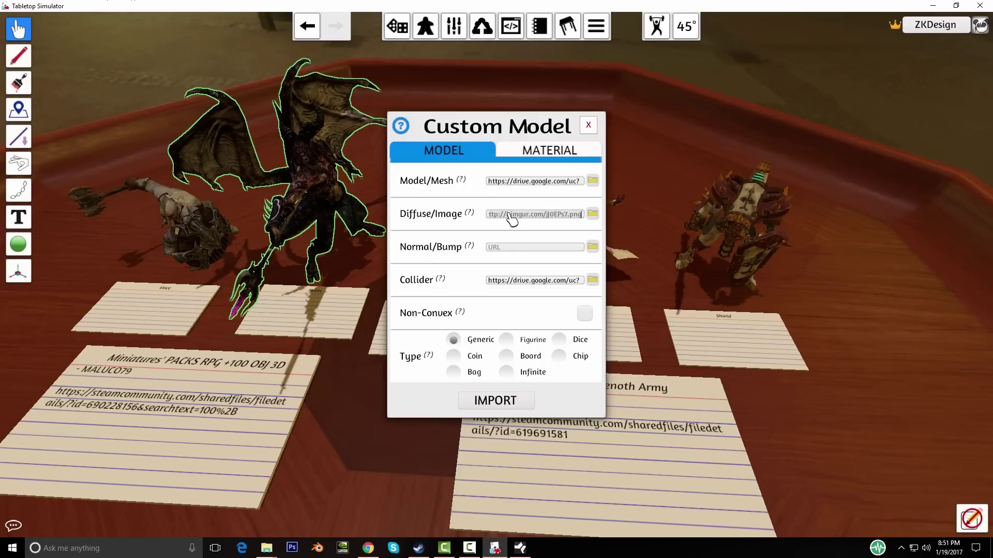
click(368, 548)
click(181, 24)
text(http://i.imgur.com/jJ0EPs7.png)
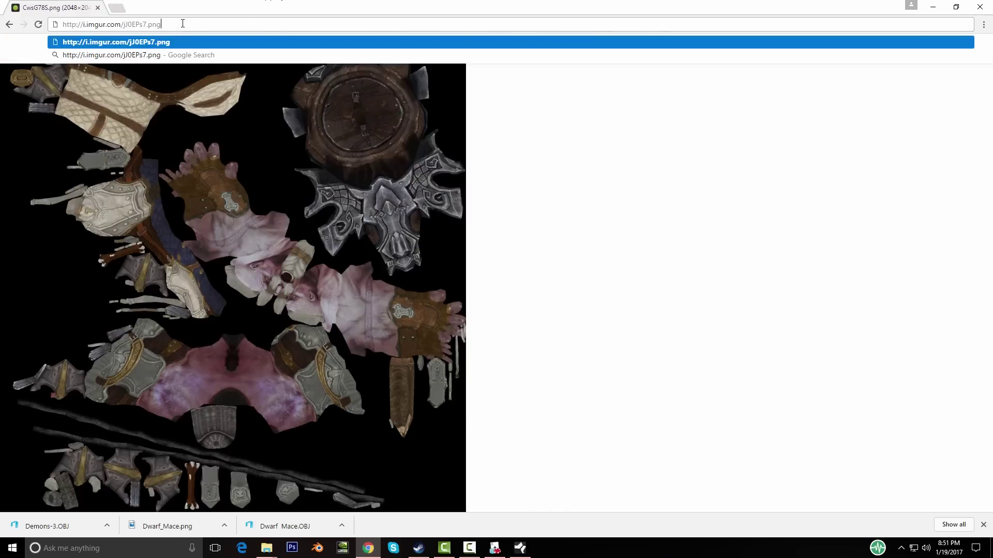
key(Return)
right_click(212, 184)
click(244, 204)
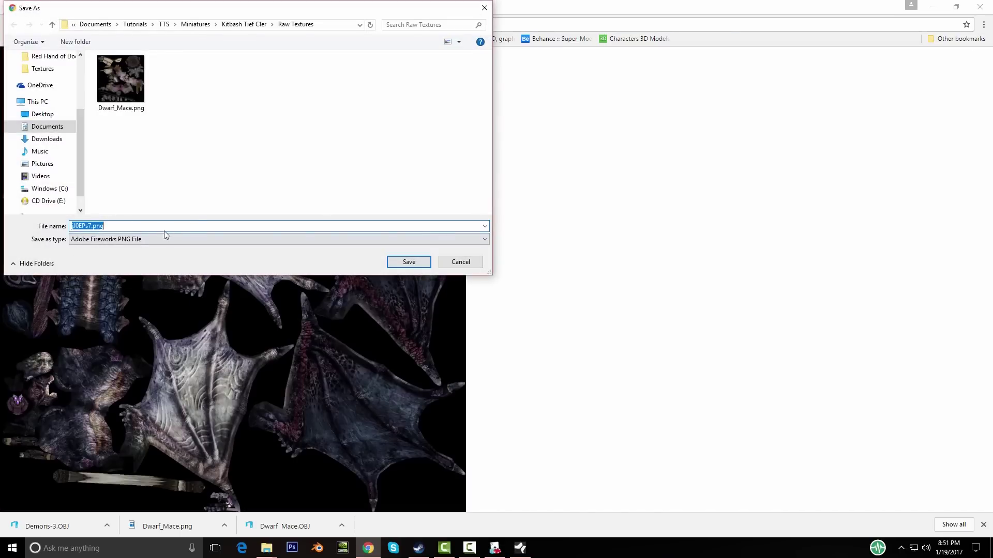
click(95, 226)
key(Return)
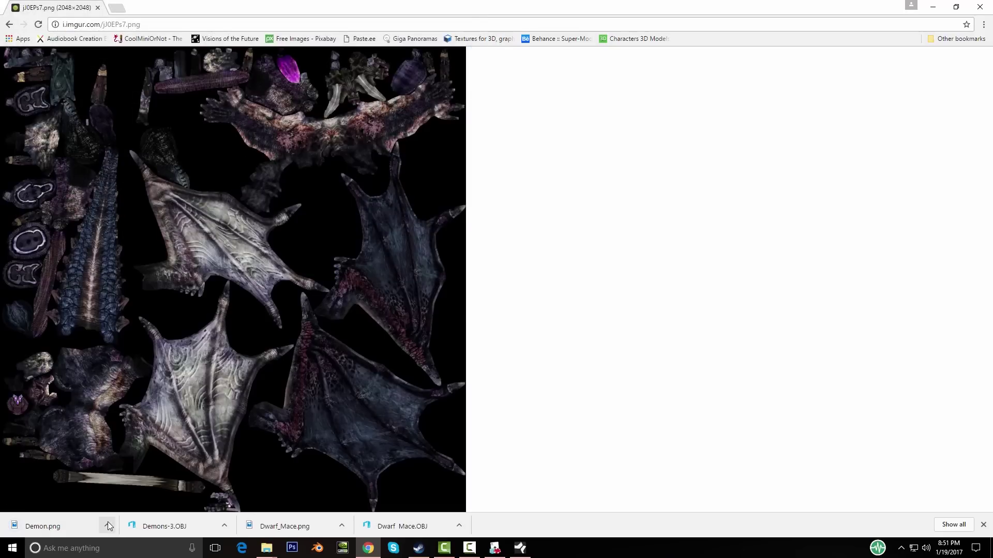
Step: Show Demon.png in its Raw Textures folder, then close that folder window
click(107, 526)
click(140, 494)
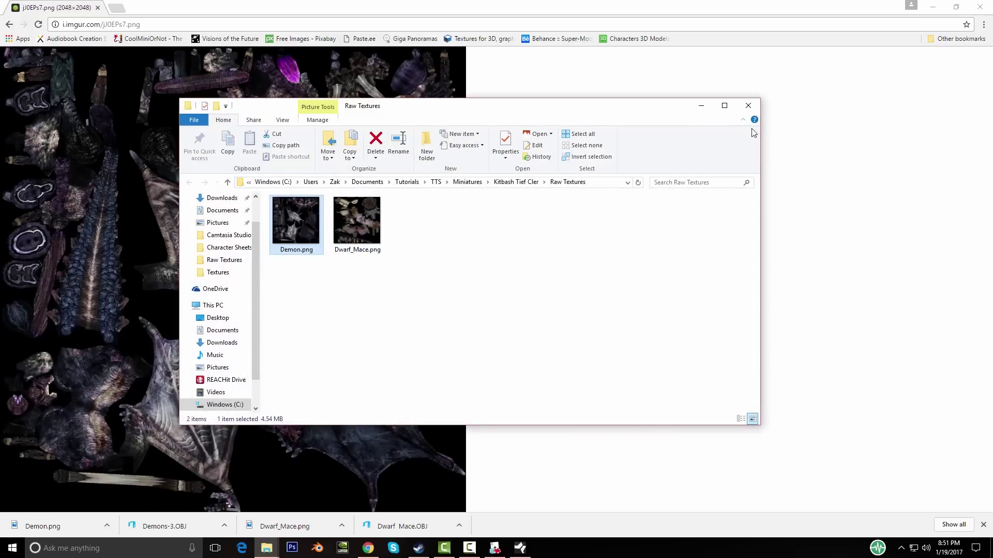
click(267, 548)
click(419, 469)
click(495, 548)
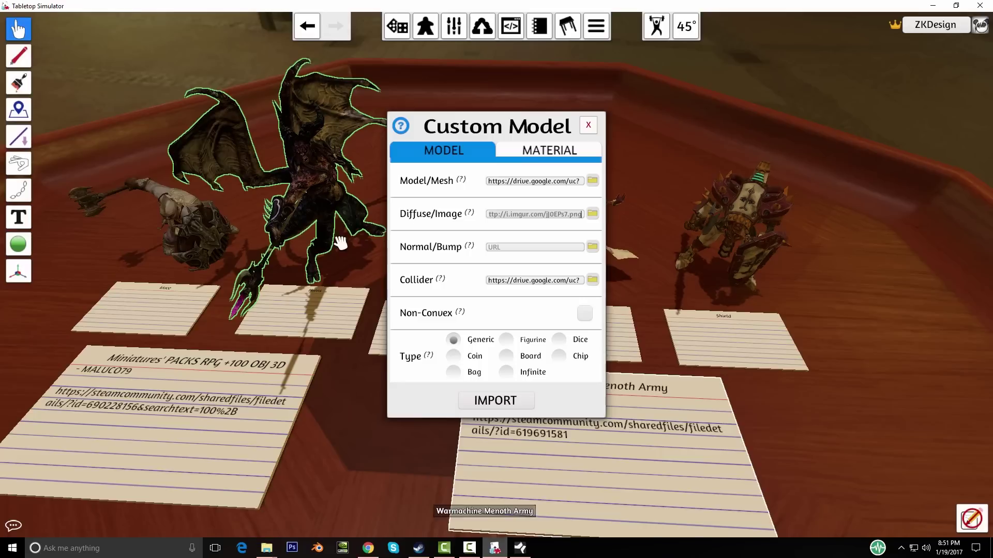
Step: Download Daughter Leader.obj from the Daughter of the Flame figure's mesh URL
click(586, 124)
right_click(451, 188)
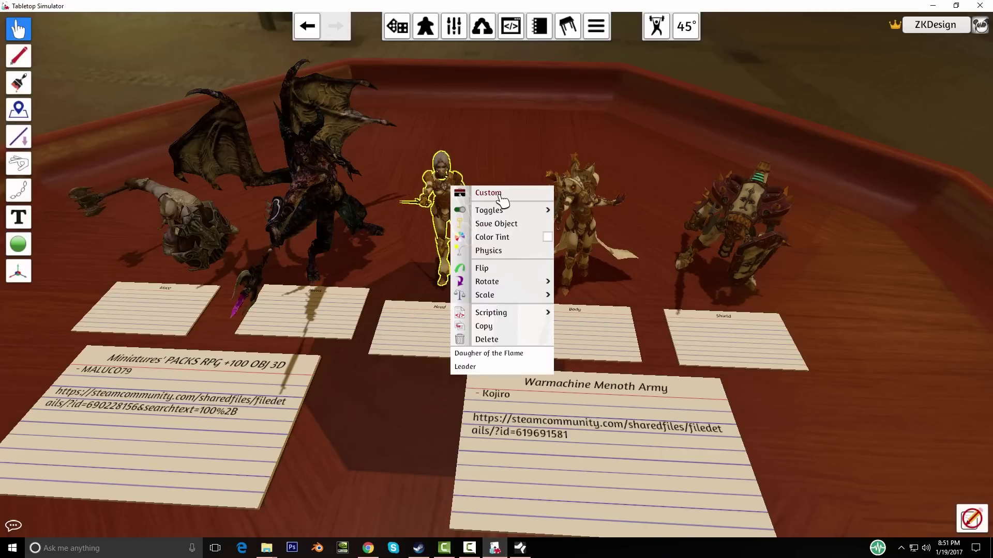
click(502, 199)
click(505, 181)
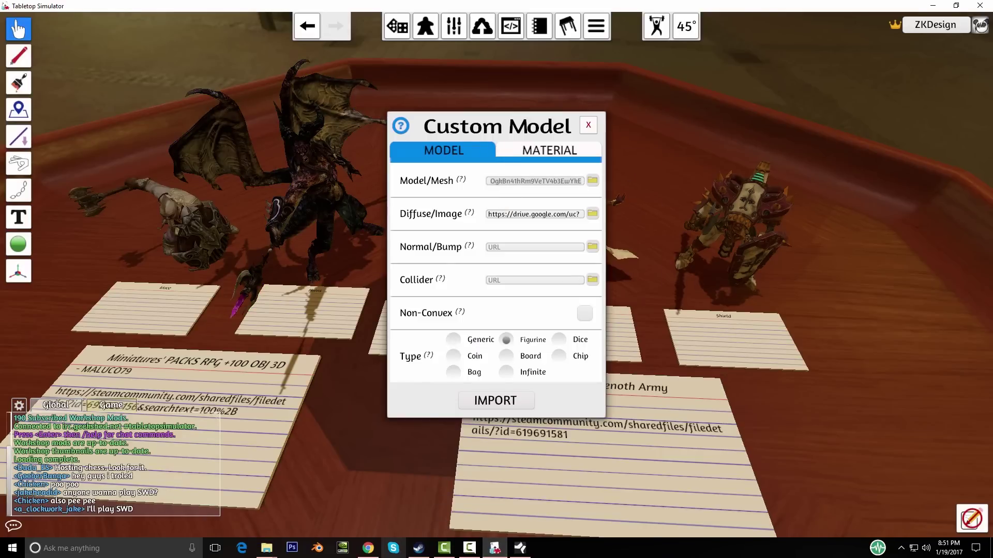
click(368, 548)
click(432, 27)
key(ctrl+v)
key(Return)
click(107, 527)
click(137, 489)
mouse_move(266, 548)
click(315, 507)
Step: Download the figure's diffuse texture Siren Head.jpg and move it into the Raw Models folder
click(438, 549)
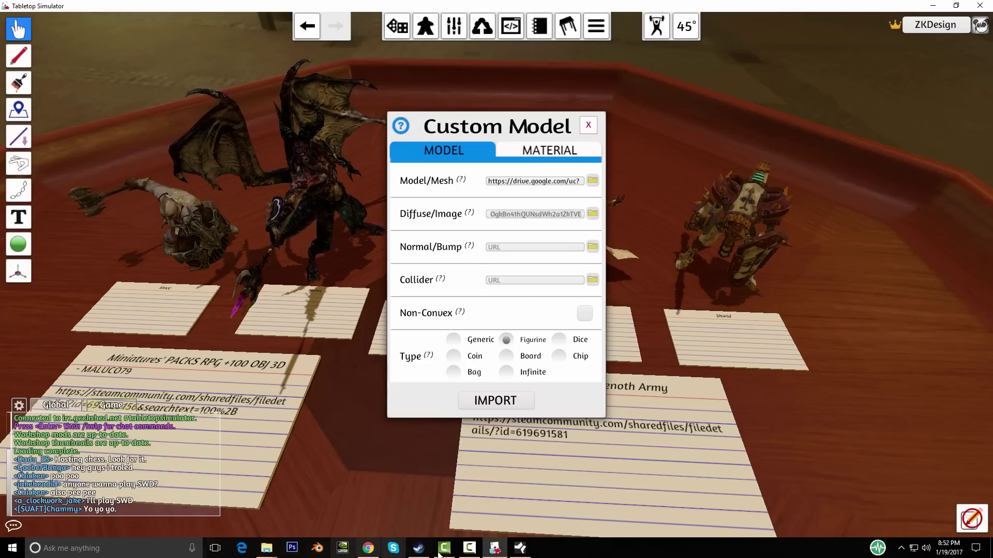
click(368, 549)
click(156, 26)
key(ctrl+v)
key(Return)
click(106, 526)
click(136, 489)
drag(288, 394, 275, 193)
Step: Download the next figure's mesh, Feora2 .obj, and carry it to the project folders
click(495, 548)
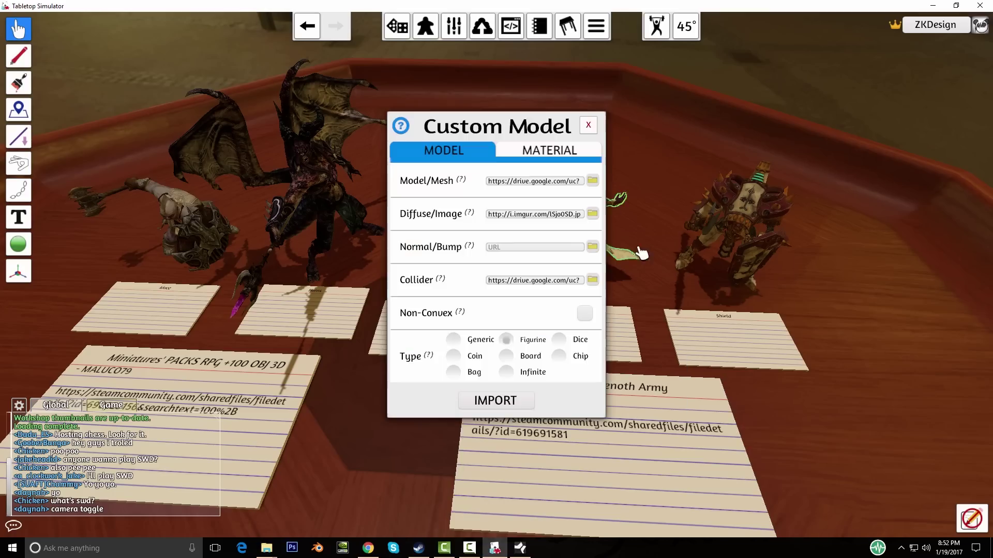
click(535, 181)
click(368, 548)
click(380, 25)
key(ctrl+v)
key(Return)
click(106, 526)
click(140, 490)
mouse_move(275, 198)
mouse_down()
mouse_move(270, 546)
mouse_move(275, 197)
mouse_up()
click(494, 548)
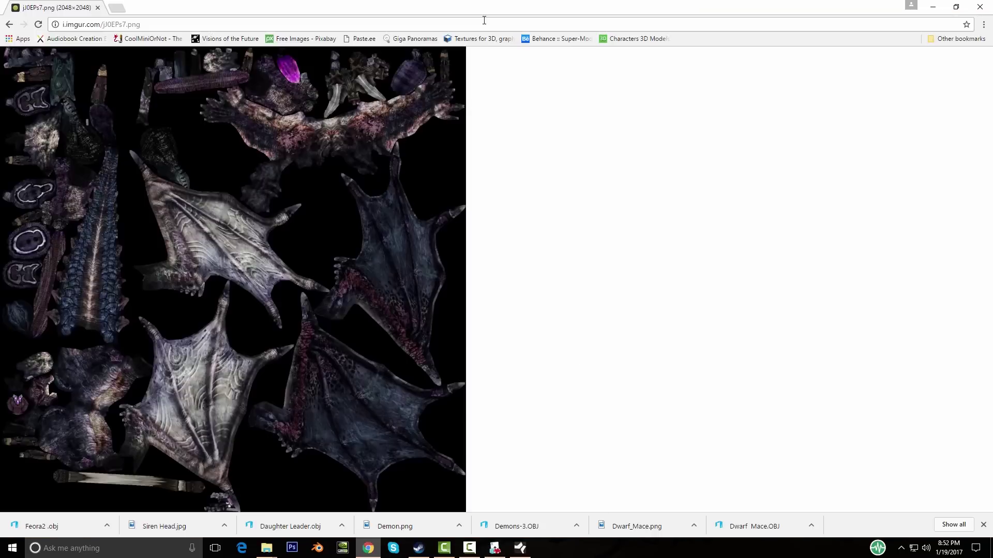
Step: Save the gold-and-cream texture image revenger_d.jpg from Chrome
right_click(137, 292)
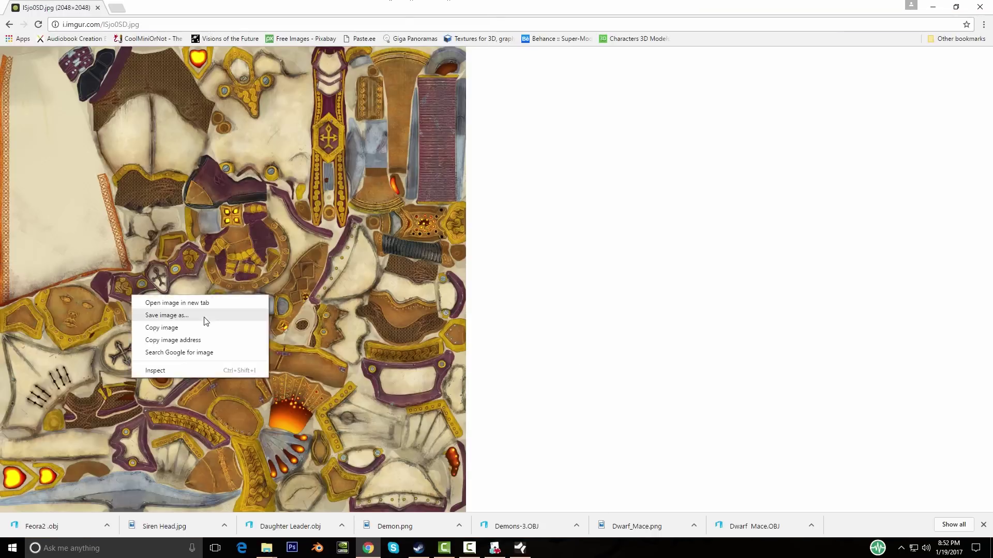
click(172, 315)
key(Return)
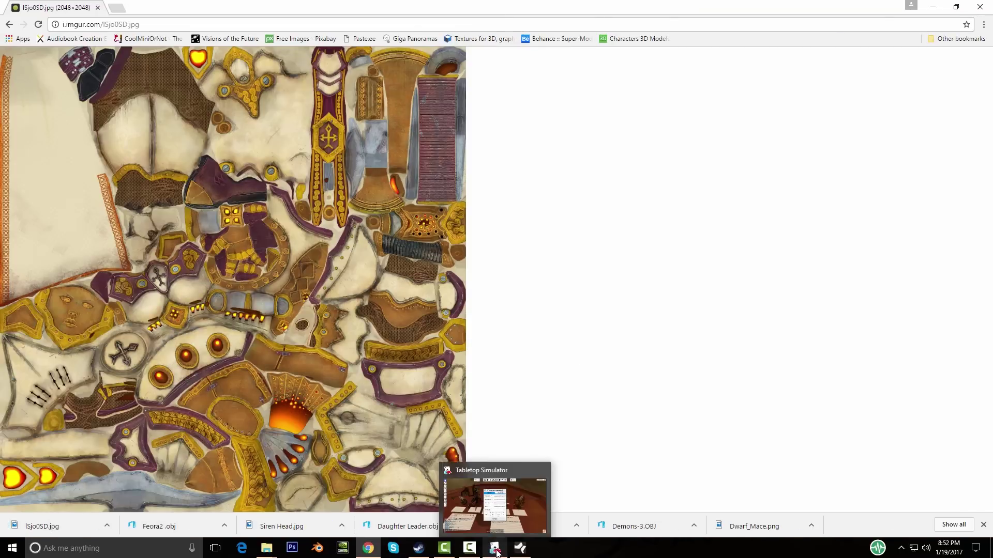
Step: Drag Revenger.obj and revenger_d.jpg from the downloads bar into the Kitbash Tief Cler folder
click(496, 551)
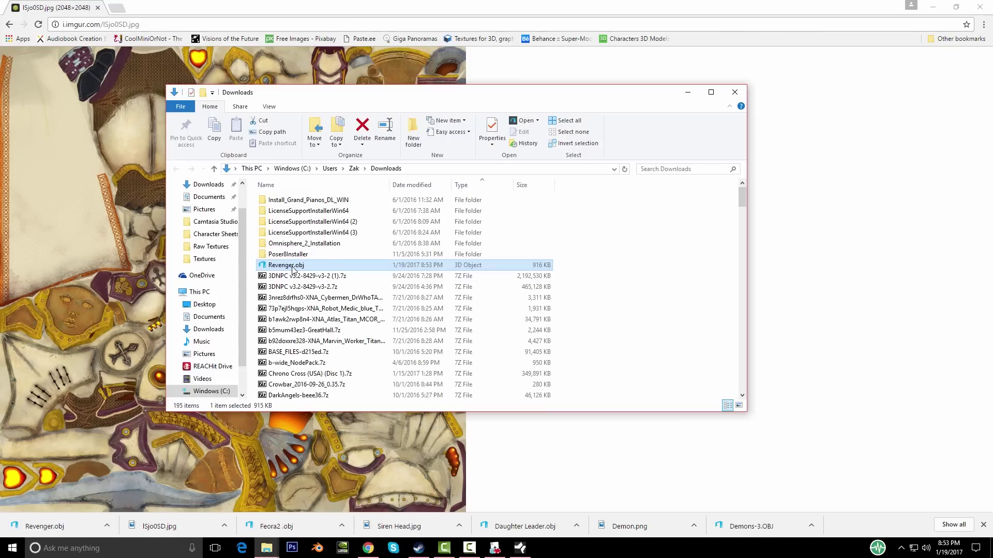
drag(44, 526, 274, 201)
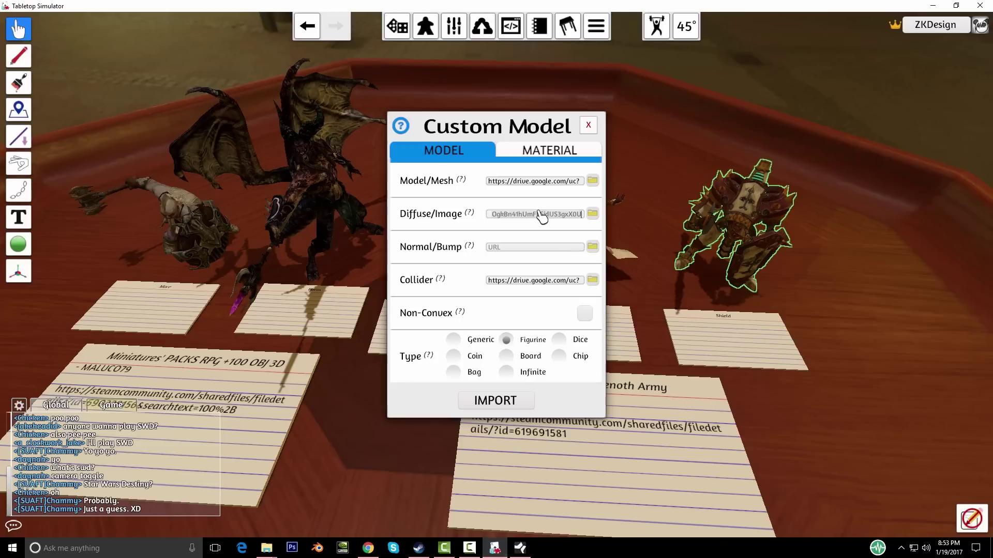
click(367, 548)
drag(47, 527, 302, 200)
Step: Check the Raw Models and Raw Textures contents, then close both Explorer windows
double_click(288, 187)
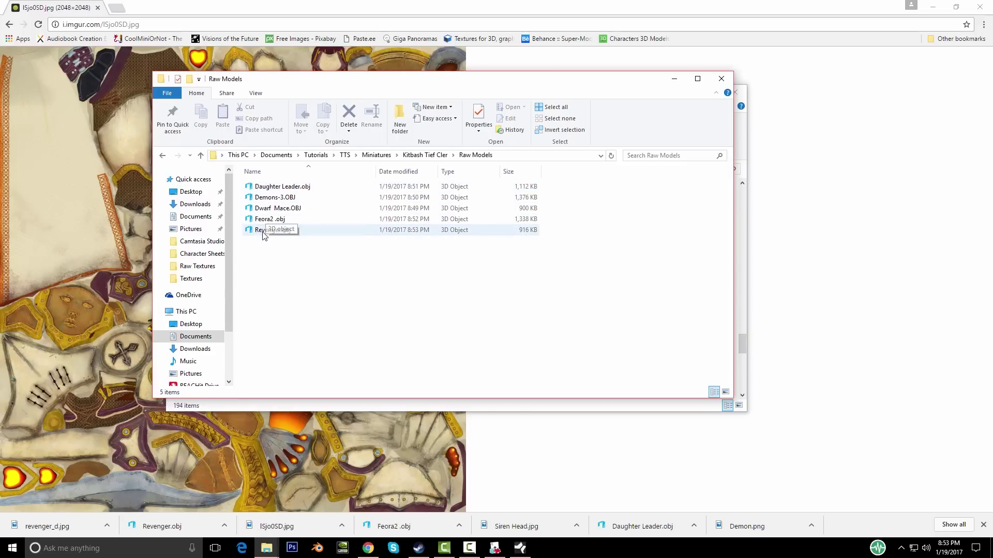
click(425, 155)
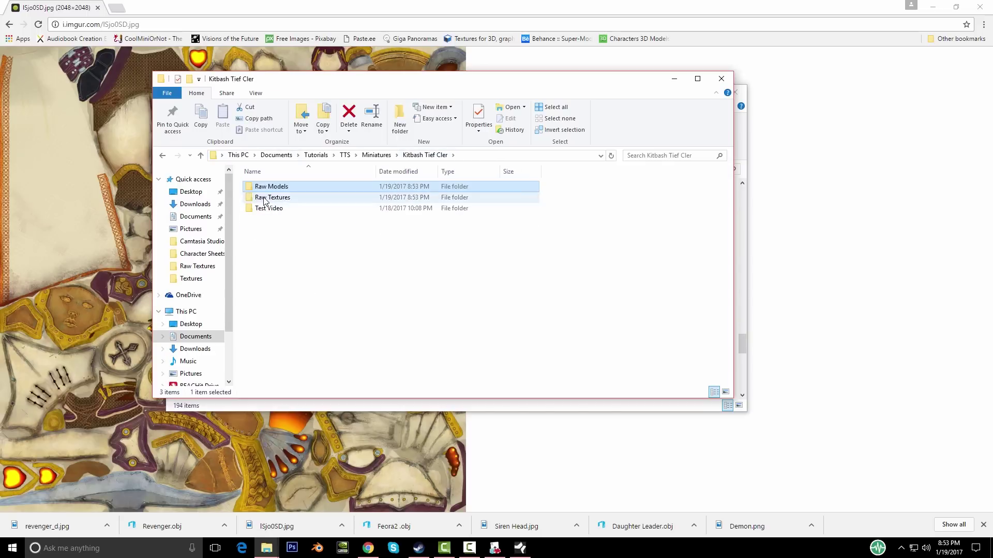
double_click(264, 198)
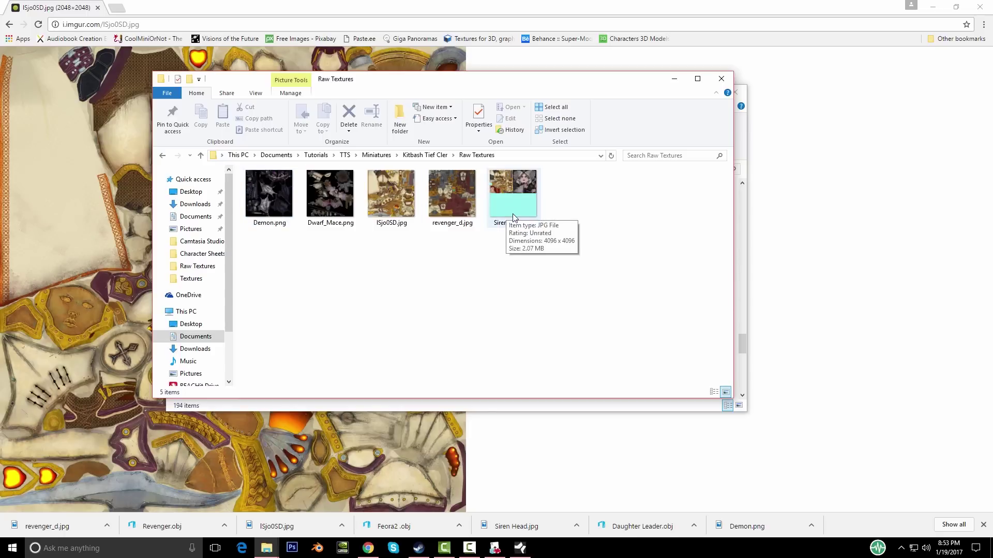
click(722, 79)
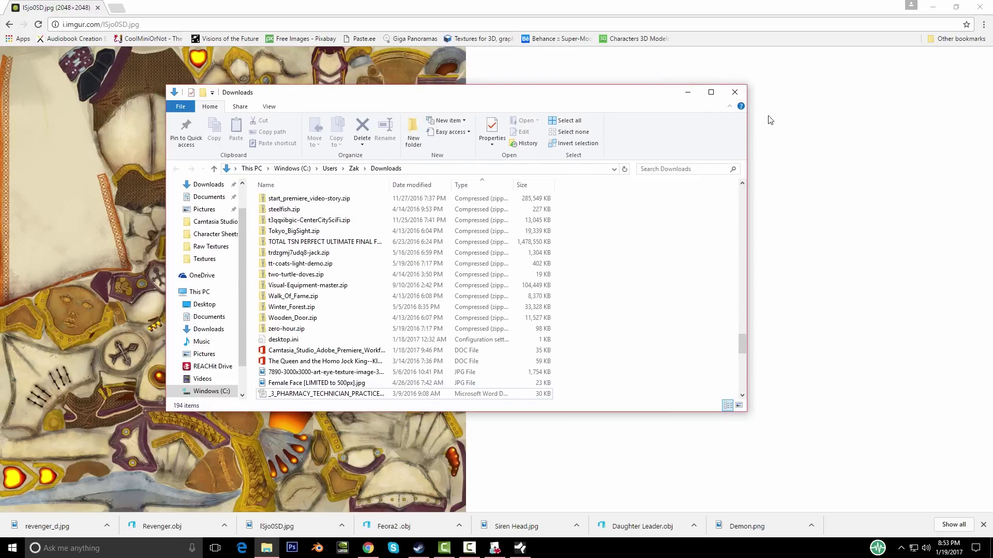
click(736, 91)
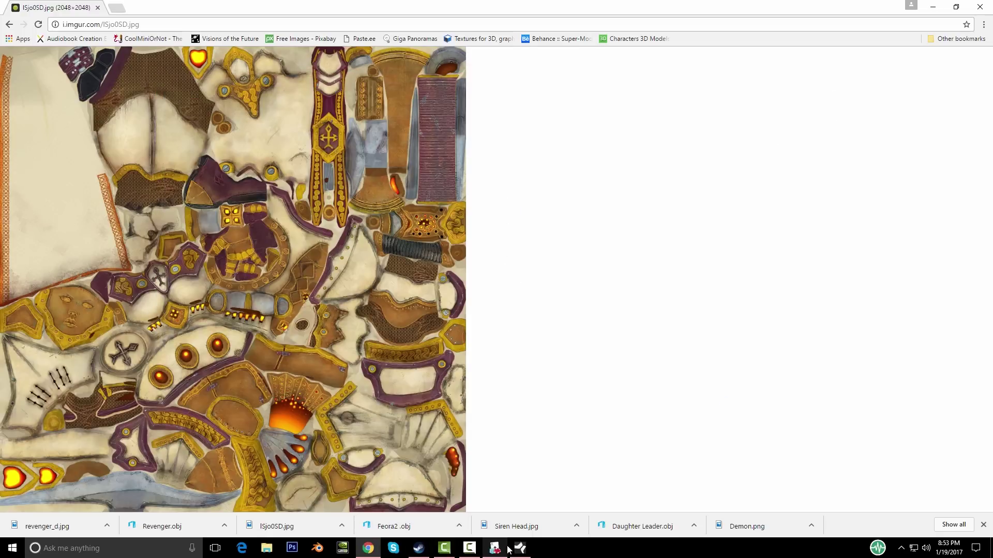
click(495, 548)
Step: Launch Blender 2.77 maximized, dismiss the splash screen and deselect the default cube
click(316, 548)
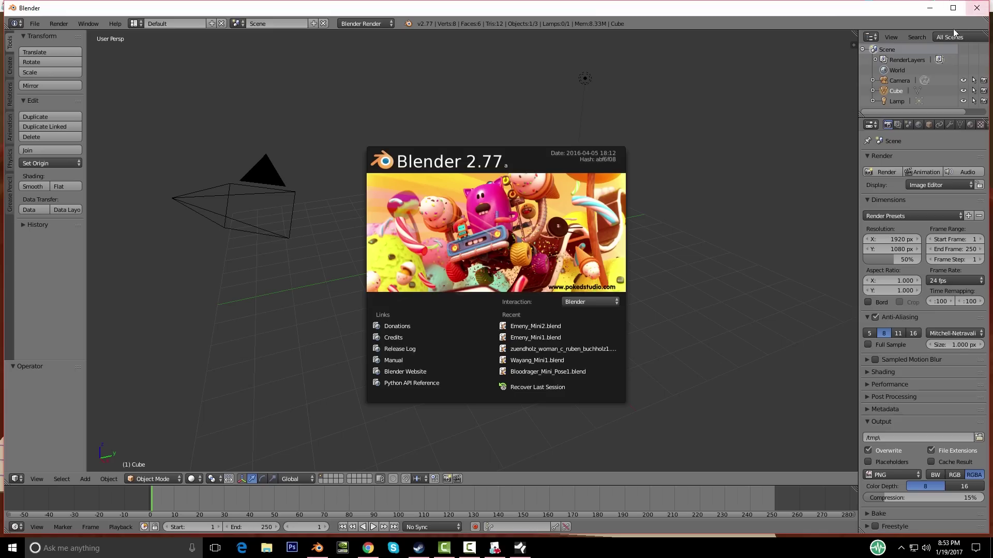
click(953, 8)
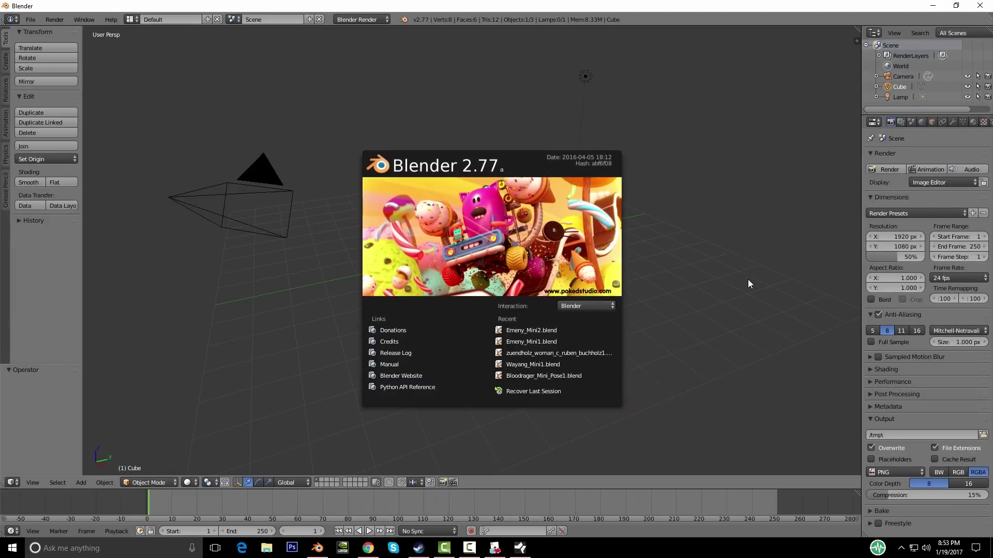
click(747, 283)
key(a)
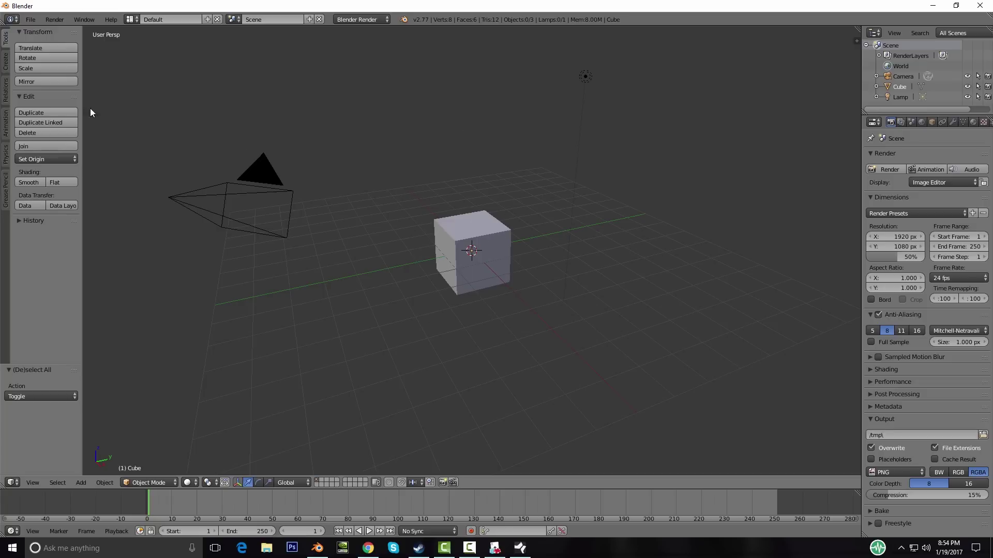
Step: Delete the default camera, cube and lamp
key(a)
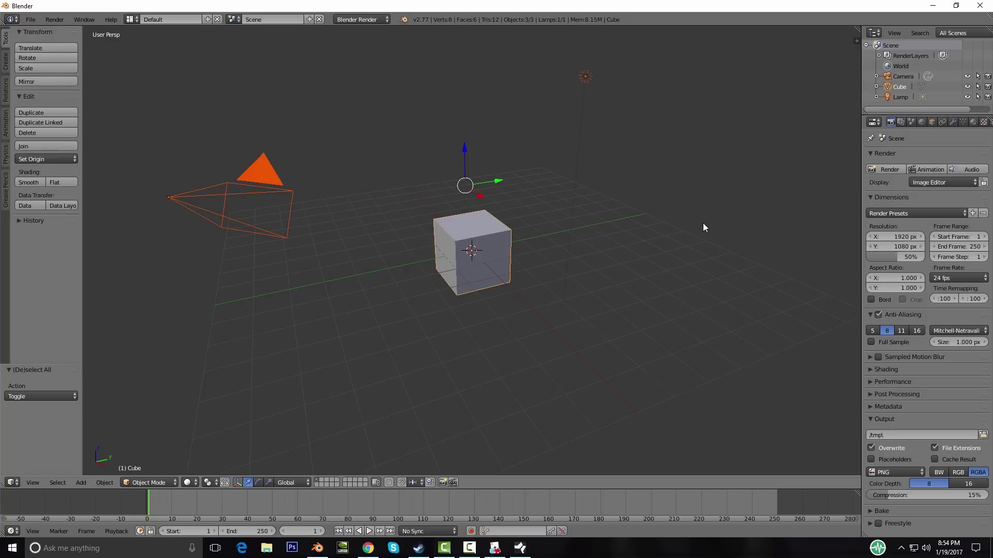
key(x)
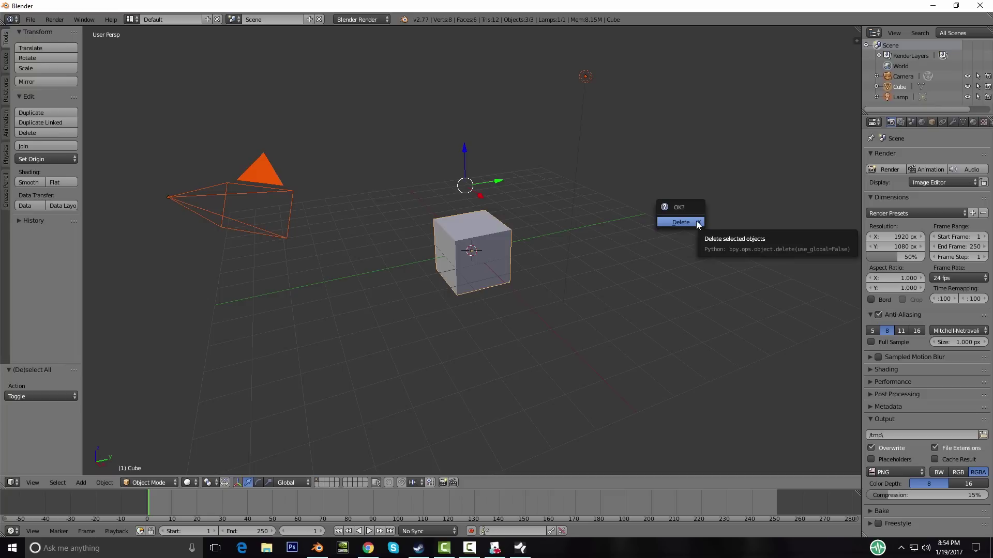
click(696, 221)
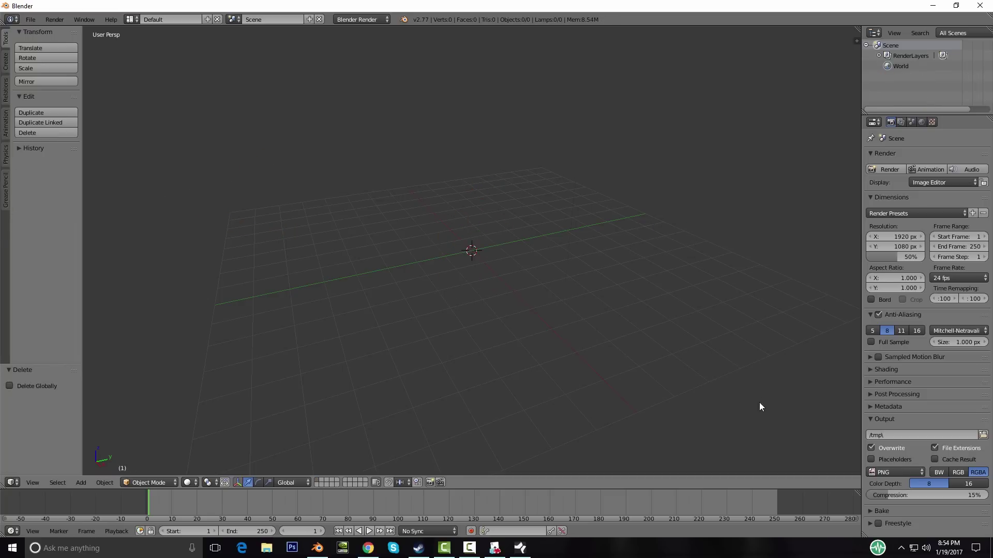
Step: Start the Screencast Keys on-screen key display from the properties panel
key(t)
key(t)
key(n)
click(796, 448)
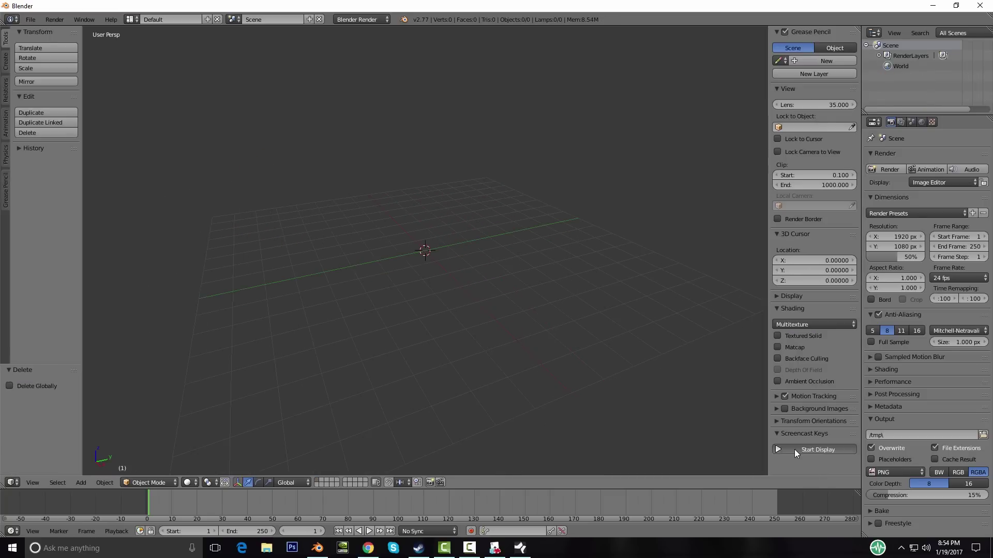
key(n)
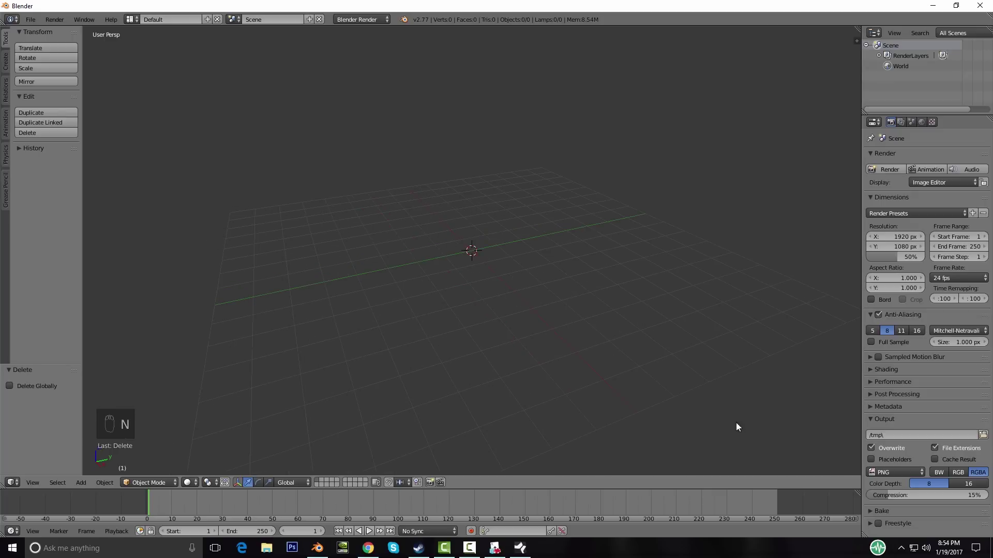
key(a)
key(a)
Step: Switch the render engine to Cycles Render
click(373, 20)
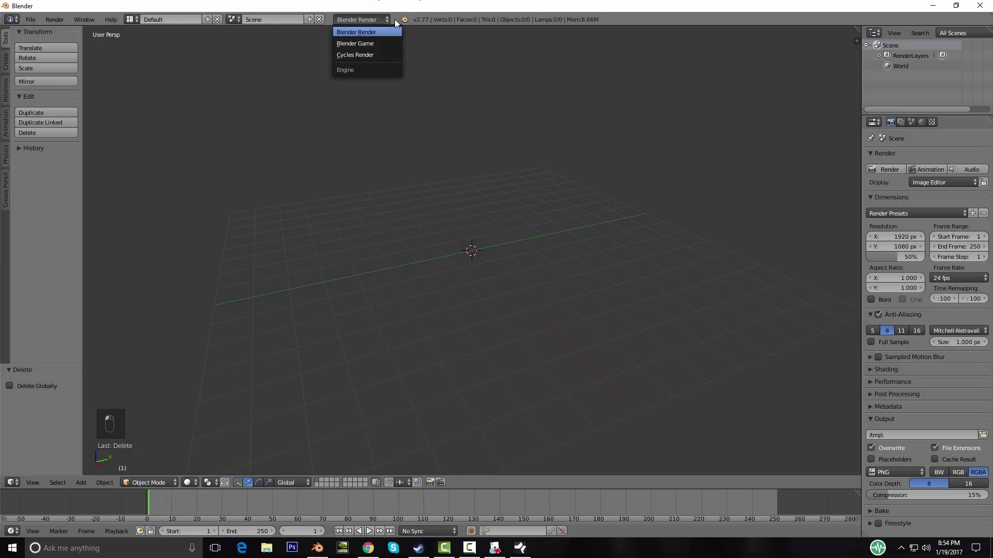
click(356, 58)
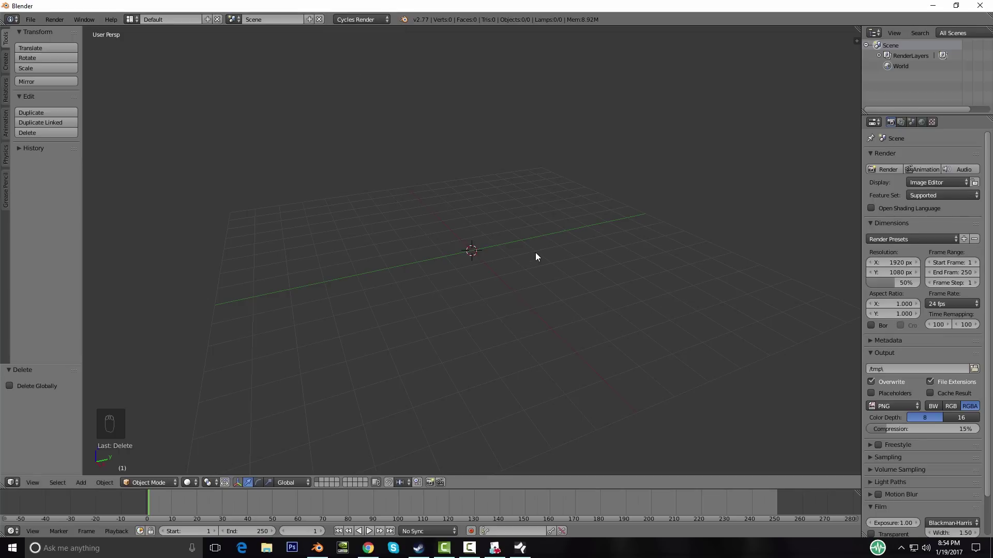
mouse_move(566, 314)
middle_down()
mouse_move(607, 317)
mouse_move(529, 312)
mouse_move(564, 296)
middle_up()
middle_drag(550, 283, 510, 305)
middle_drag(462, 338, 324, 496)
middle_drag(581, 299, 478, 294)
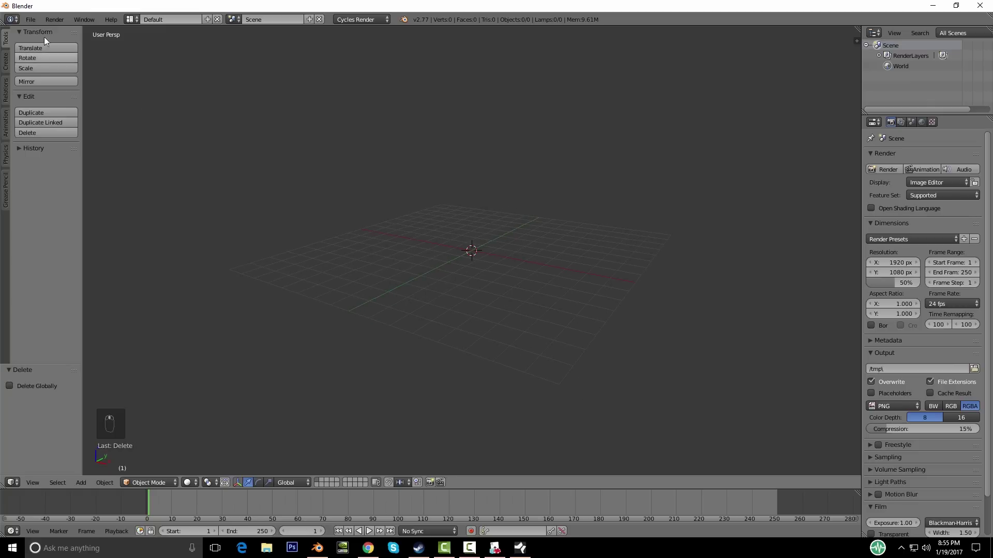
click(31, 21)
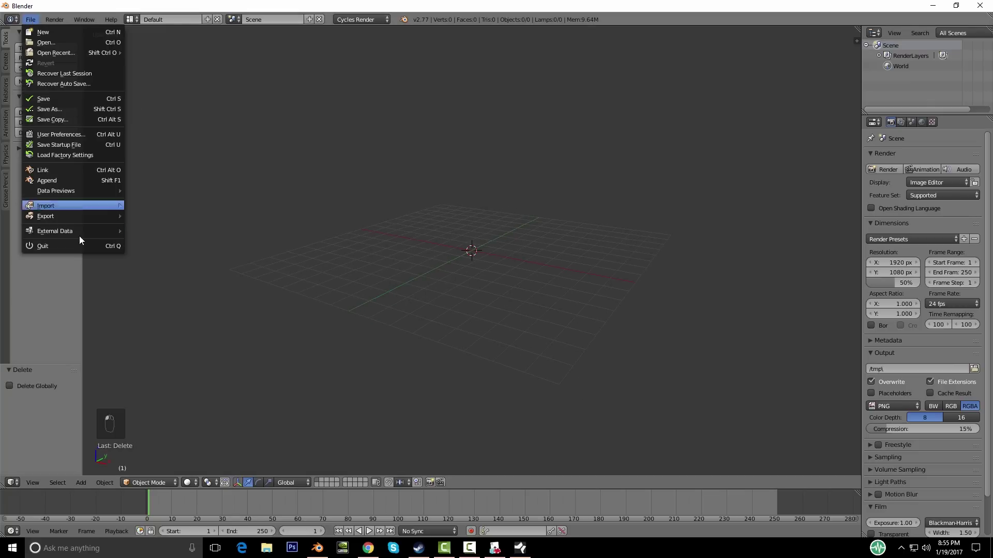
mouse_move(63, 205)
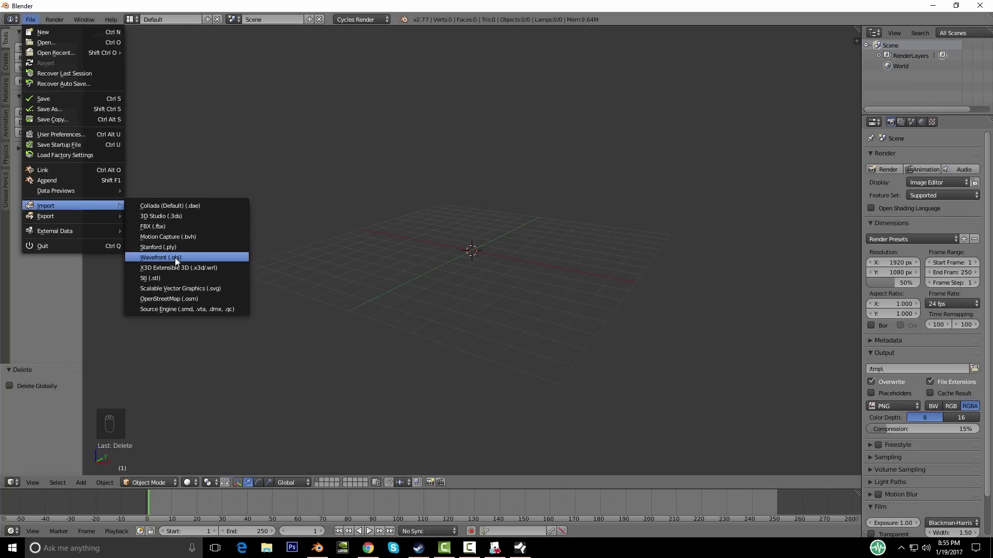
click(176, 258)
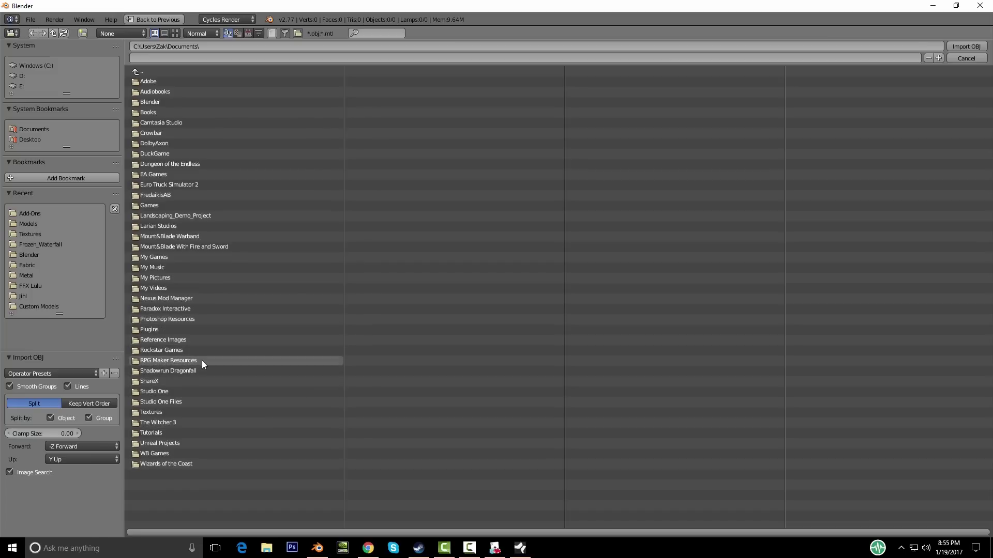
click(153, 430)
click(147, 82)
click(157, 84)
click(167, 81)
click(165, 84)
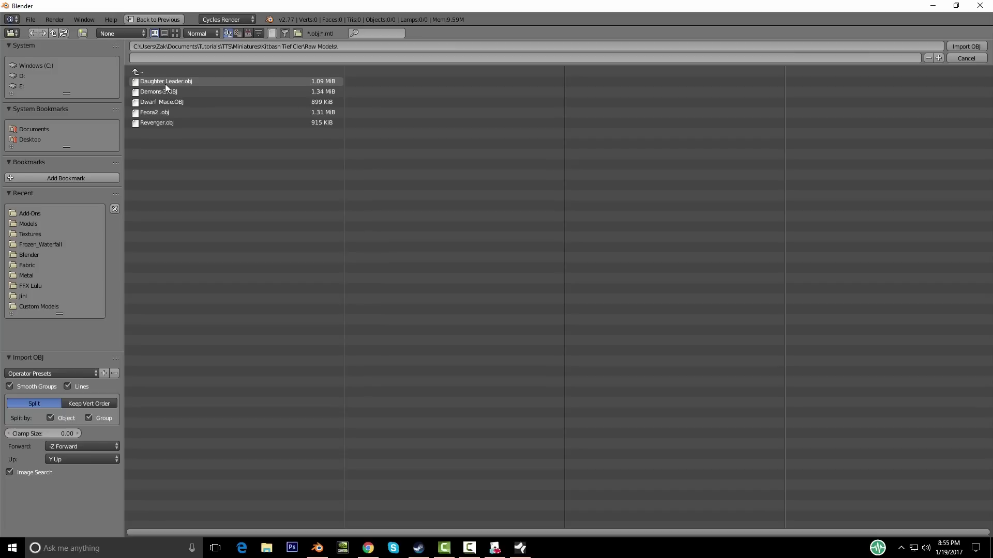
click(181, 80)
shift+click(163, 124)
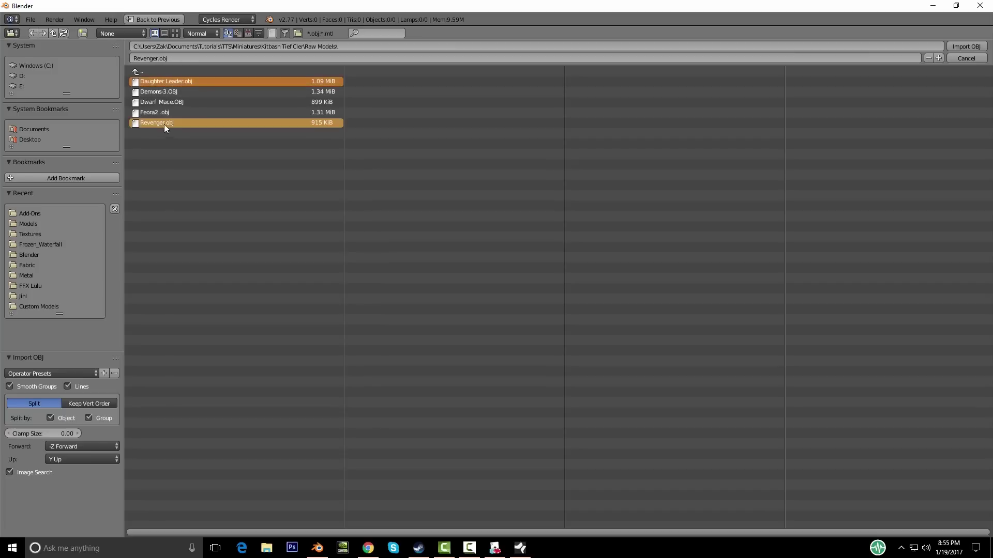
shift+click(167, 92)
shift+click(168, 102)
shift+click(170, 111)
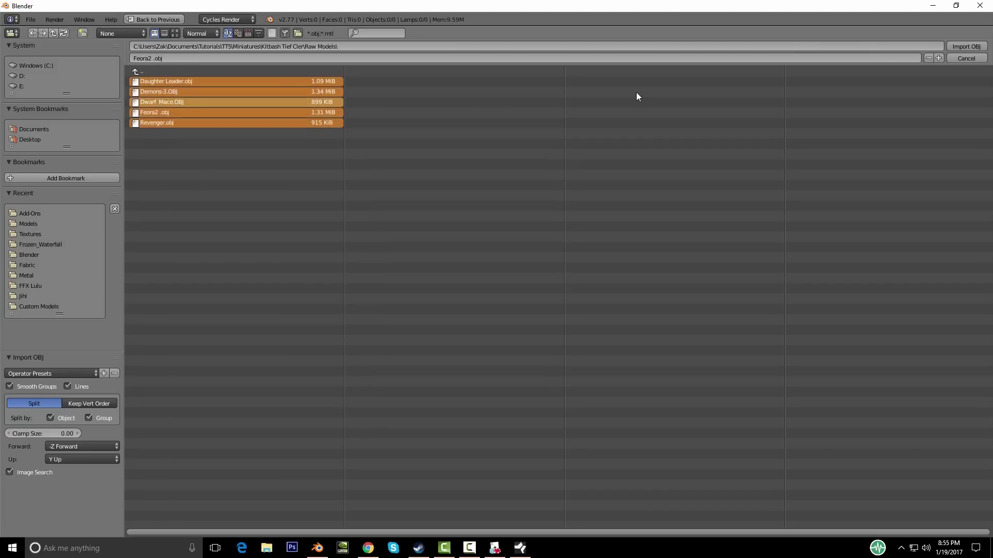
click(974, 46)
scroll(536, 283, up, 4)
key(a)
scroll(503, 280, up, 5)
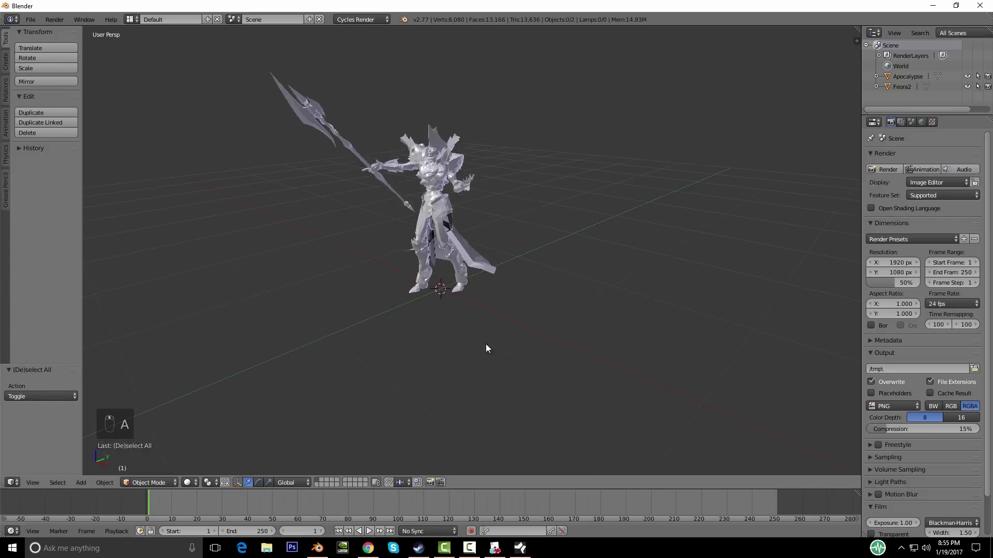
middle_drag(486, 348, 387, 274)
right_click(402, 292)
key(g)
right_click(421, 303)
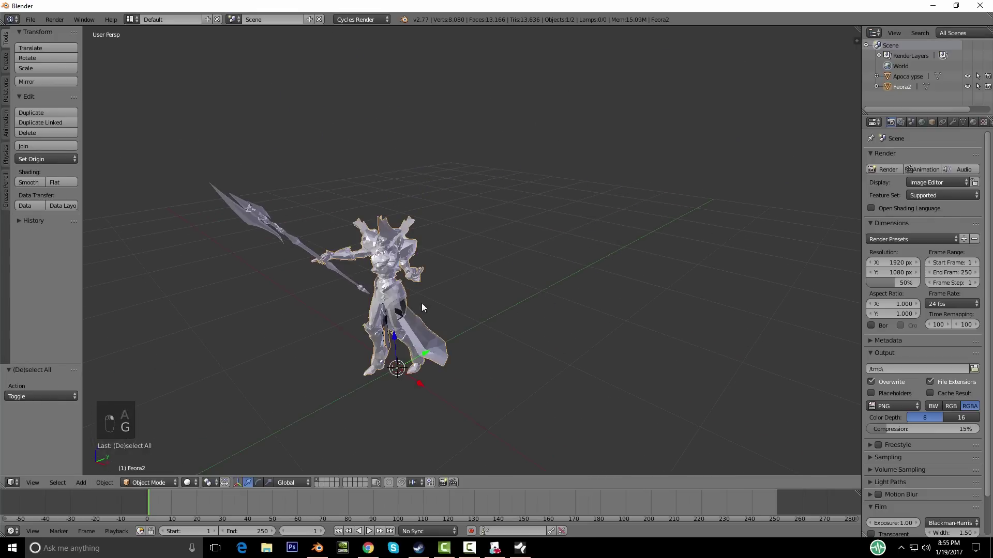
middle_drag(421, 303, 473, 263)
key(a)
key(a)
key(a)
key(a)
key(a)
key(Delete)
click(446, 310)
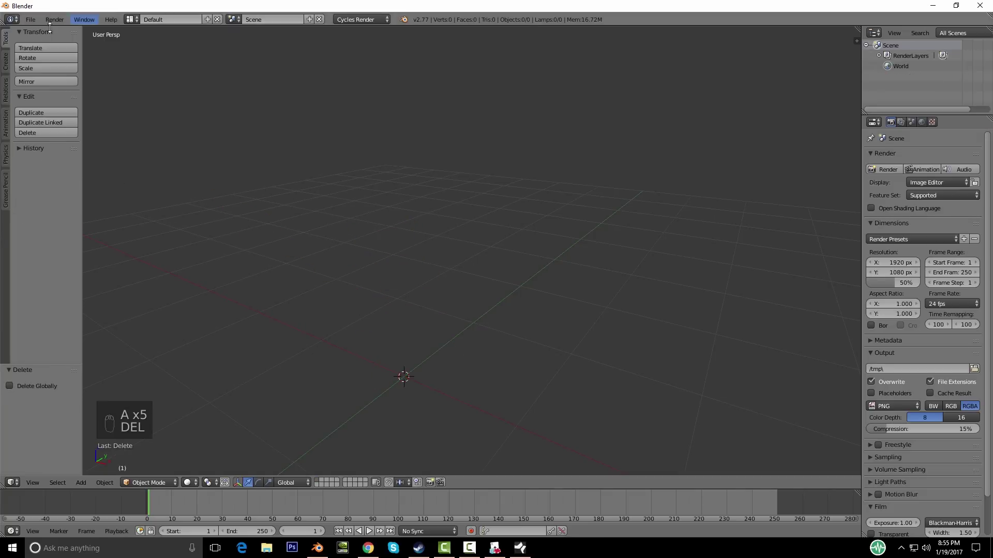
Step: Import Daughter Leader.obj as Wavefront OBJ, deselect it and switch to an empty layer
click(31, 19)
mouse_move(50, 207)
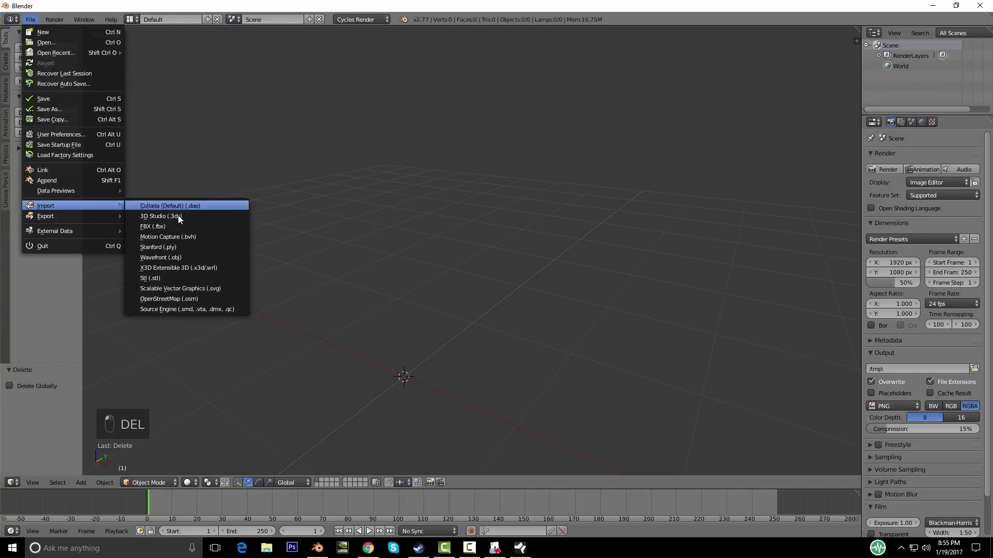
click(178, 252)
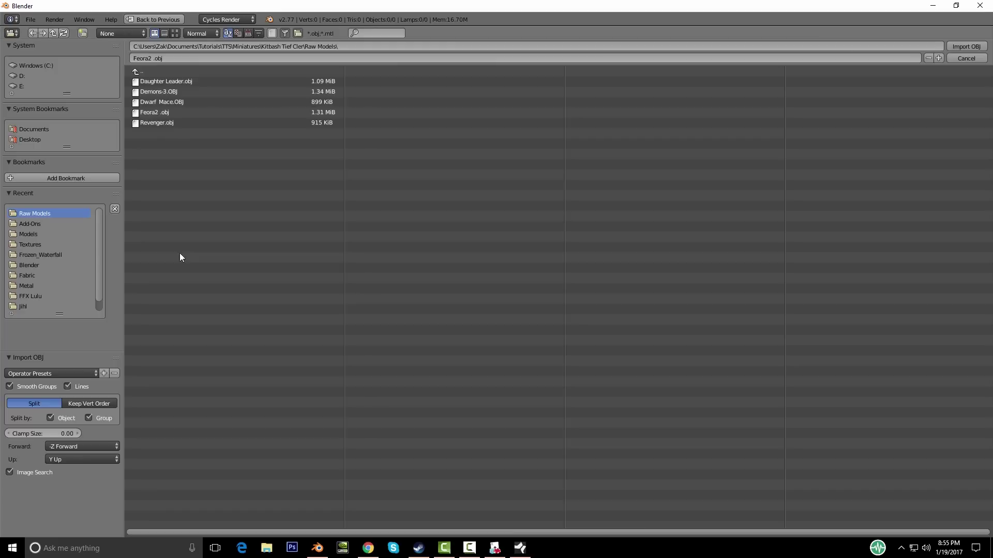
double_click(192, 82)
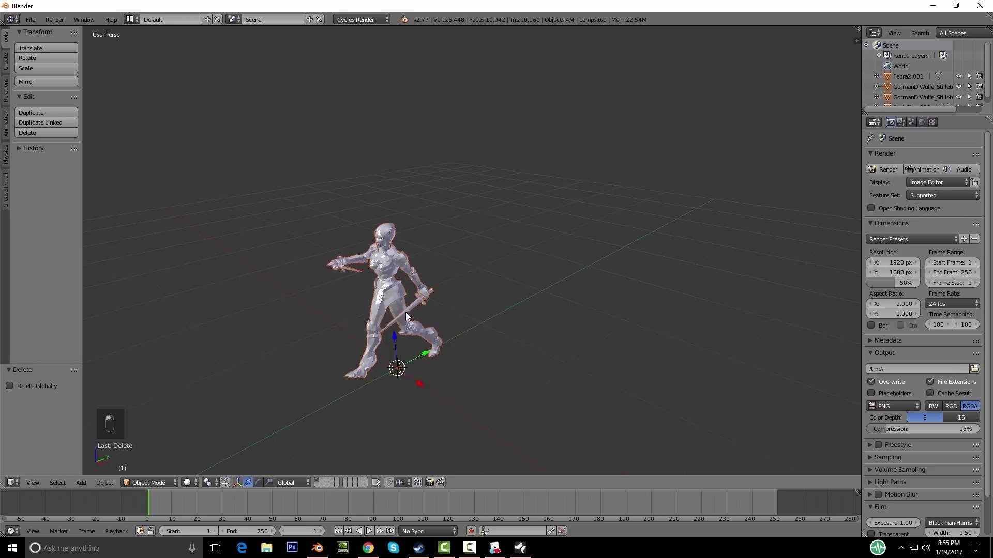
key(a)
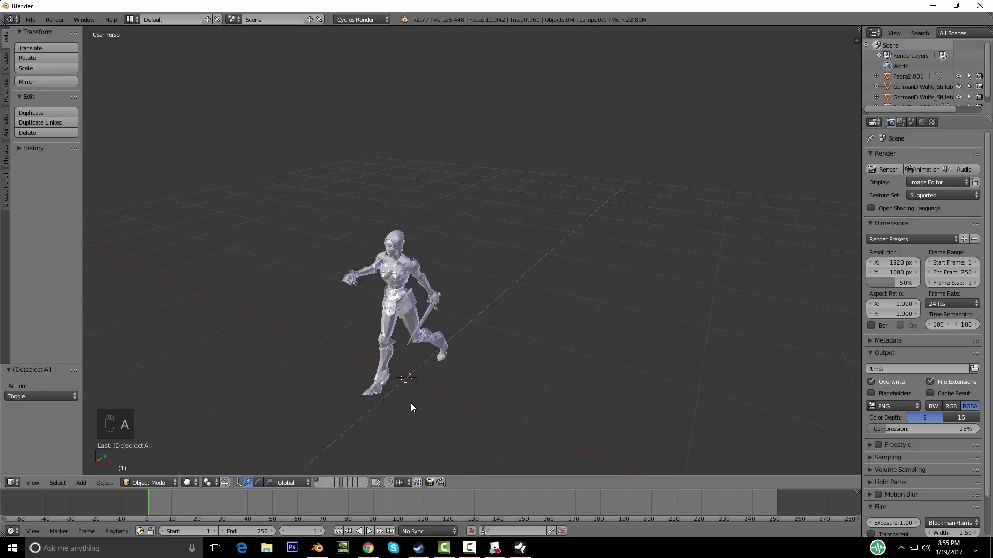
click(323, 482)
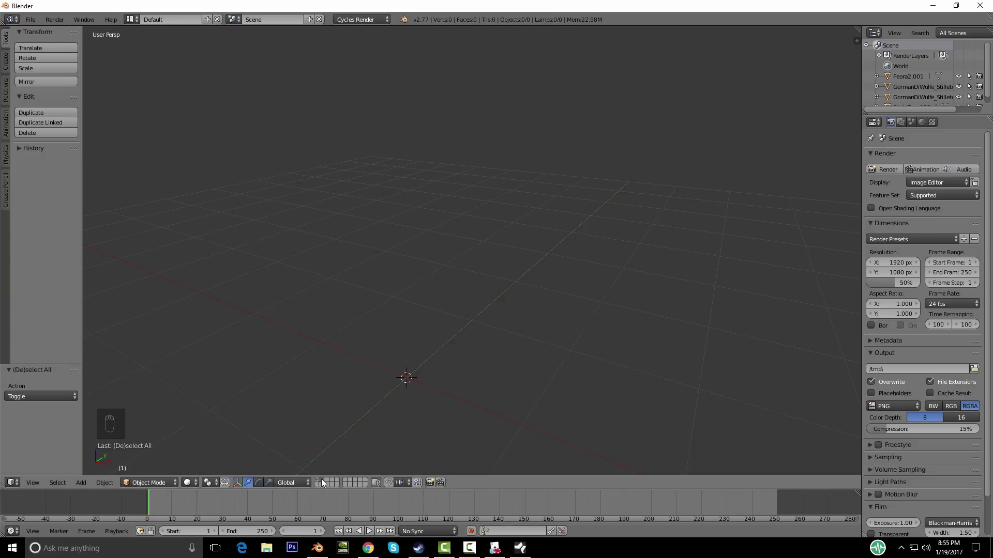
Step: Import the Demons-3.OBJ model and deselect it
click(30, 19)
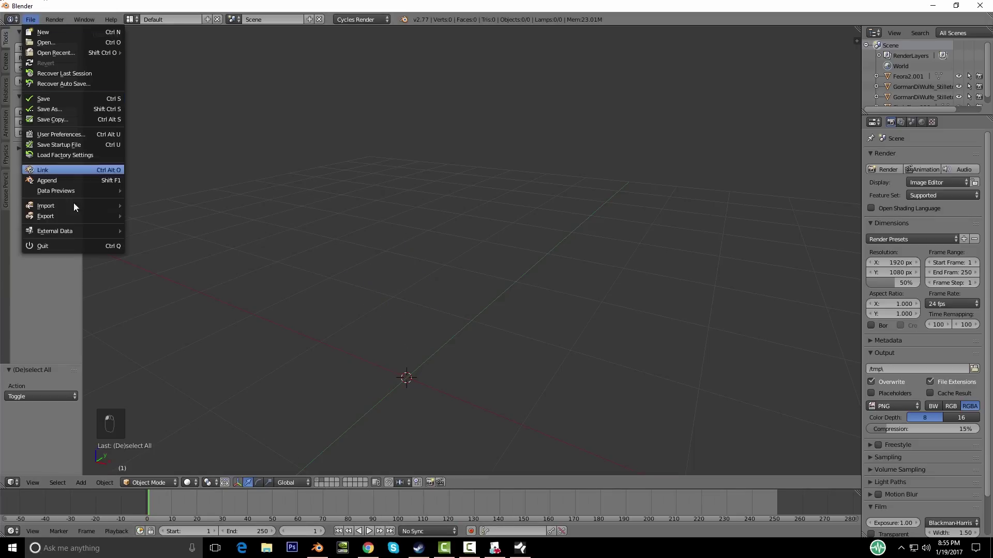
mouse_move(75, 209)
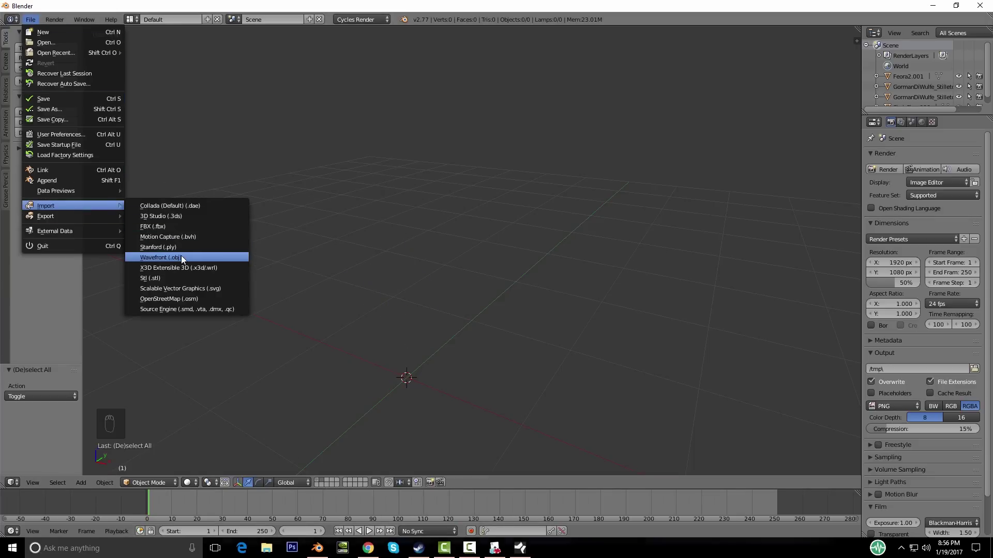
click(180, 257)
click(153, 92)
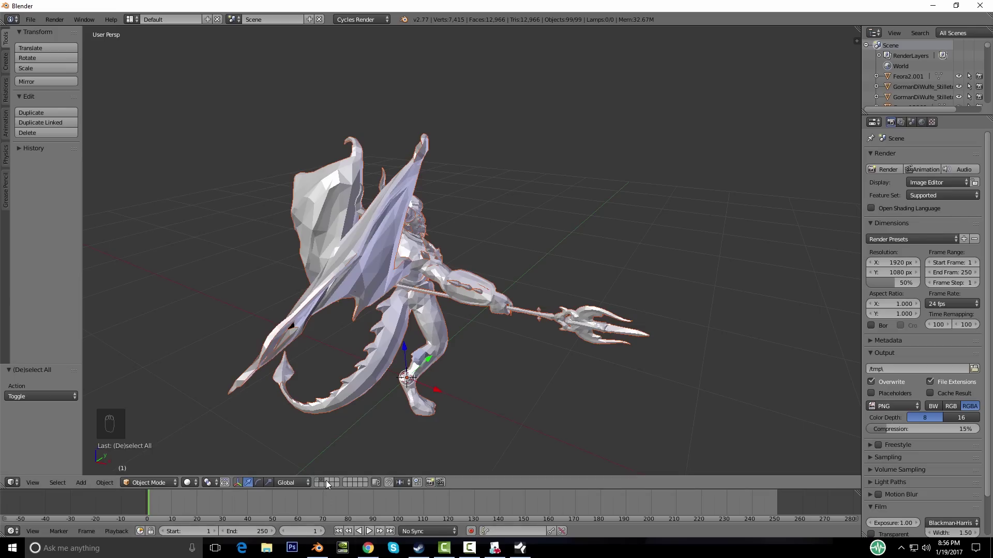
key(a)
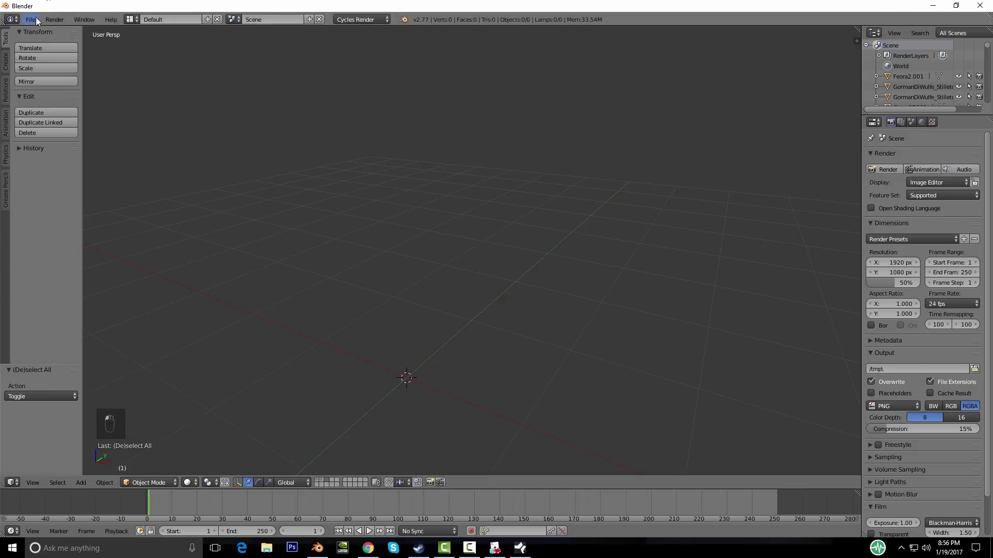
Step: Import Dwarf Mace.OBJ, deselect it and switch to an empty layer
click(30, 19)
mouse_move(70, 204)
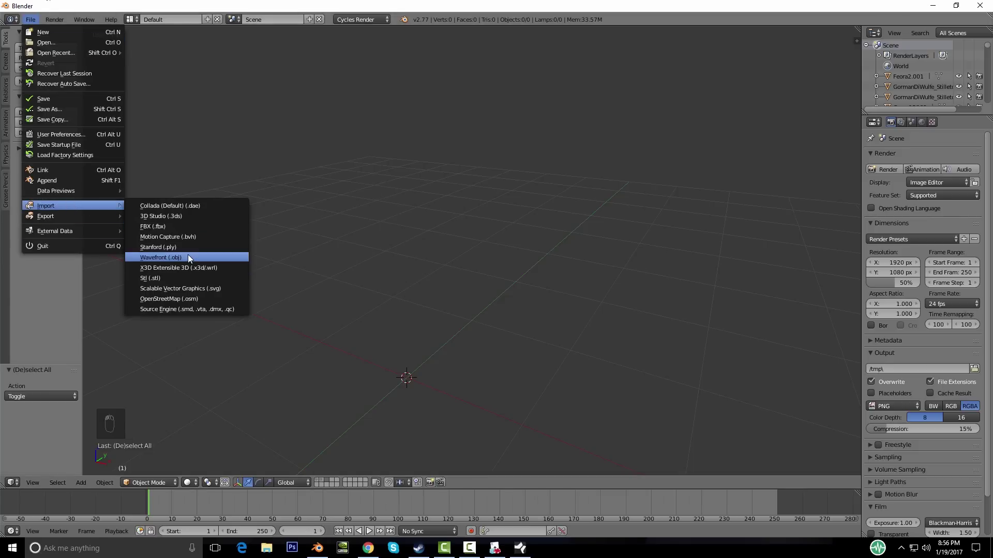
click(188, 254)
double_click(168, 102)
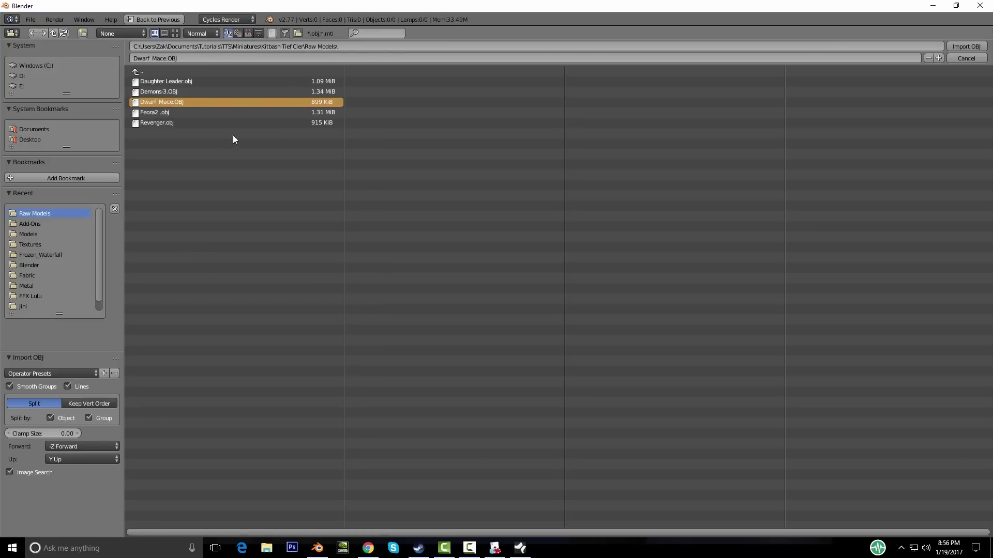
middle_drag(422, 476, 390, 502)
key(a)
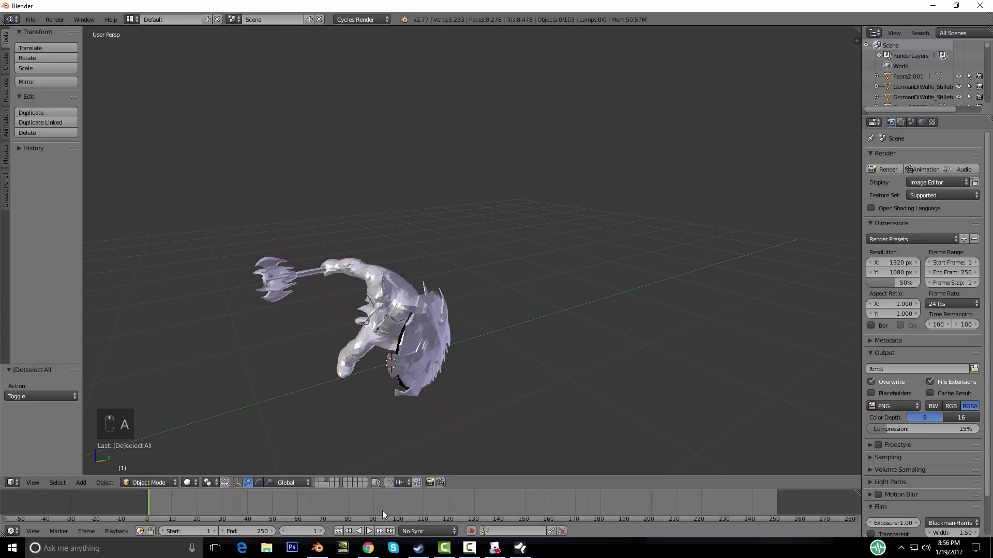
click(333, 484)
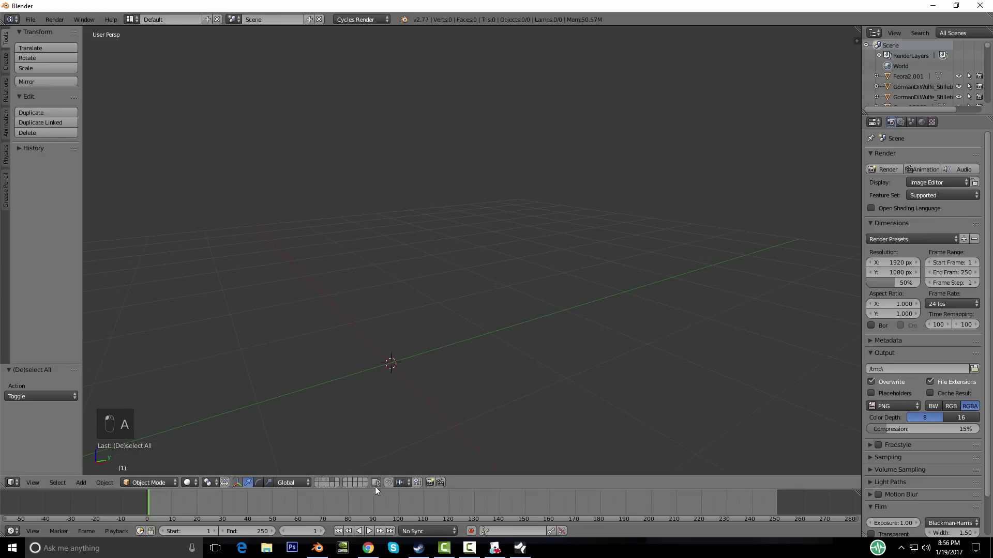
Step: Import the Feora2 .obj model and deselect it
click(31, 19)
mouse_move(67, 206)
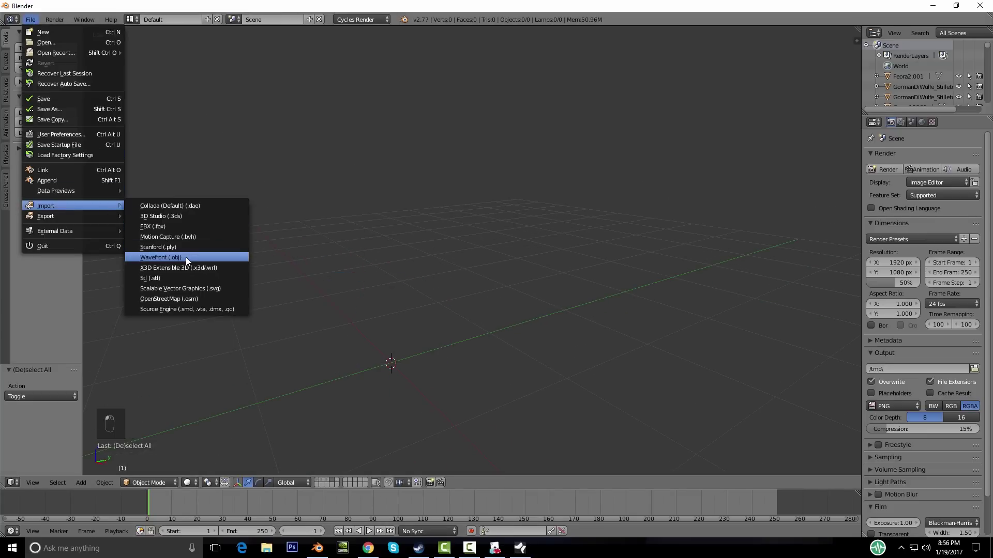
click(185, 256)
double_click(158, 112)
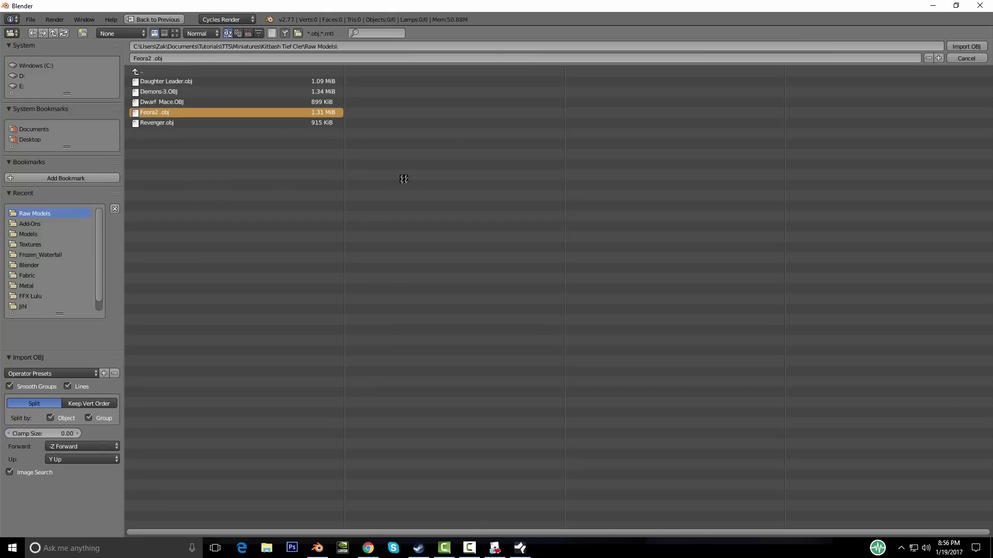
middle_drag(426, 320, 470, 311)
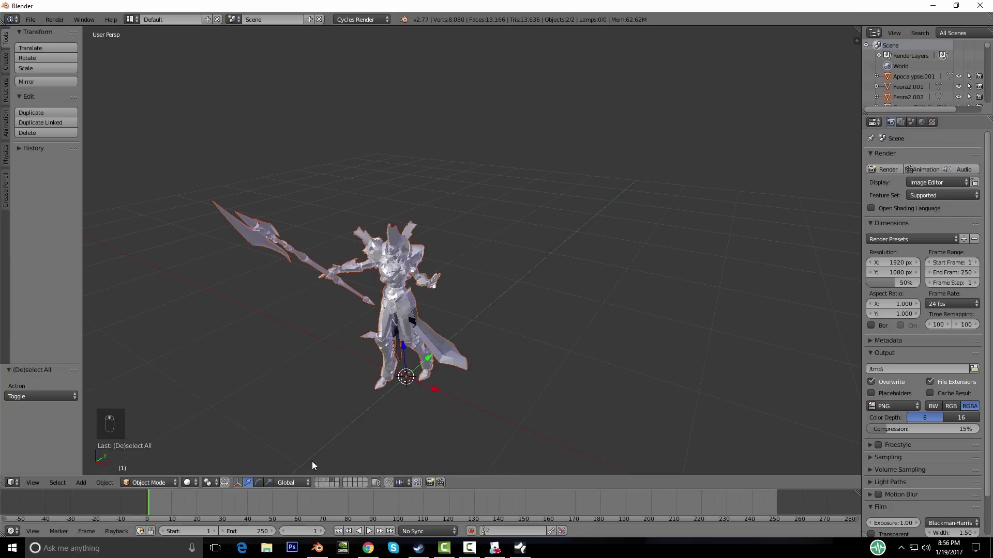
key(a)
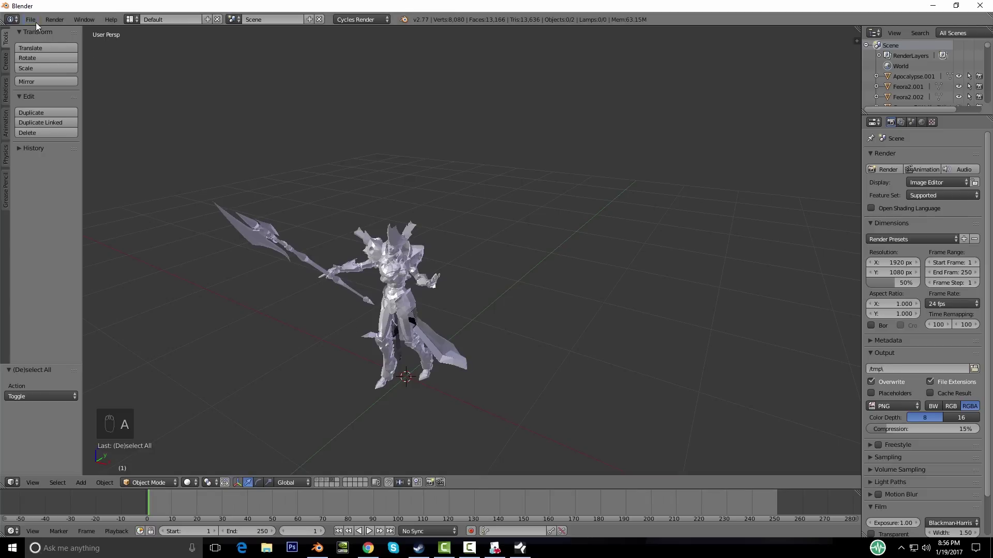
Step: Import the Revenger.obj model and bring up the move-to-layer choice
click(32, 20)
mouse_move(90, 207)
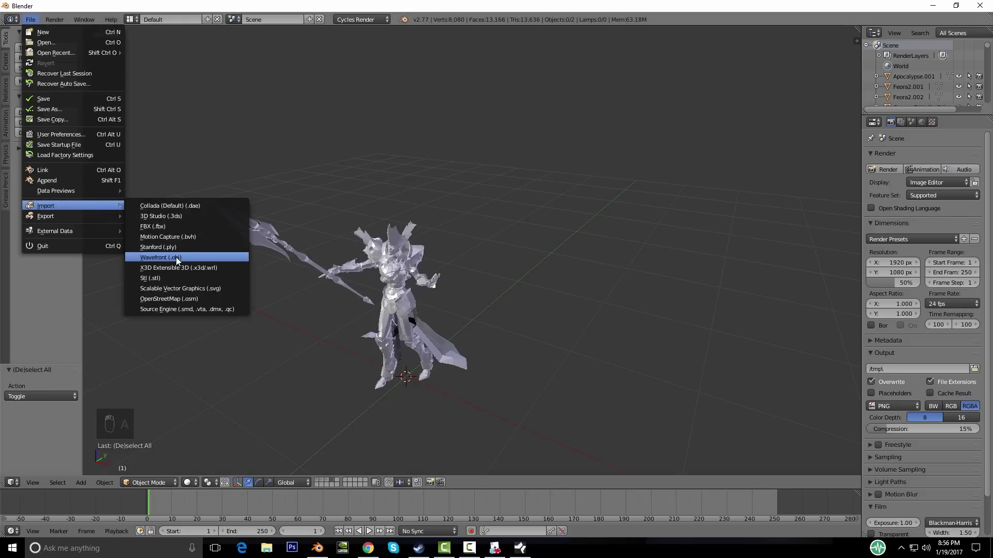
click(175, 256)
double_click(175, 123)
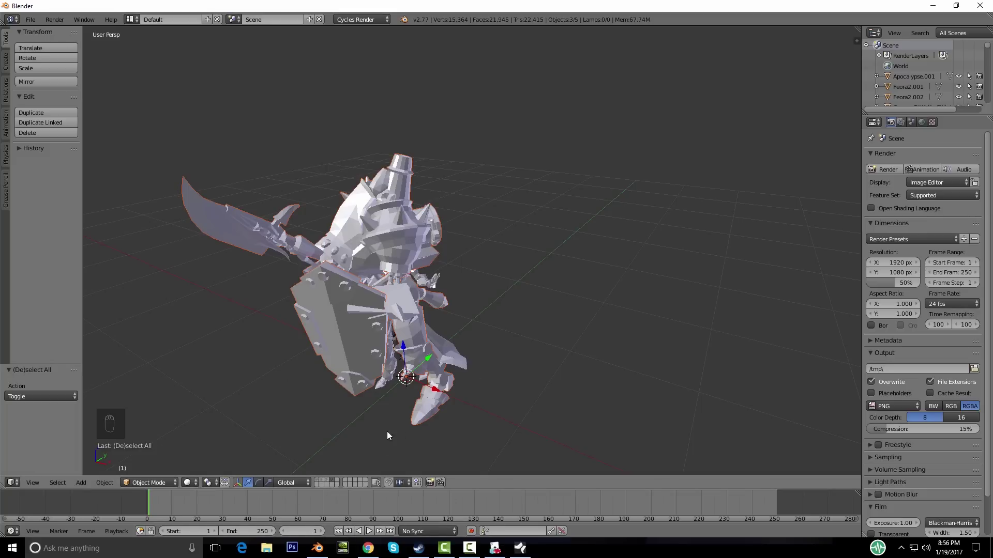
key(m)
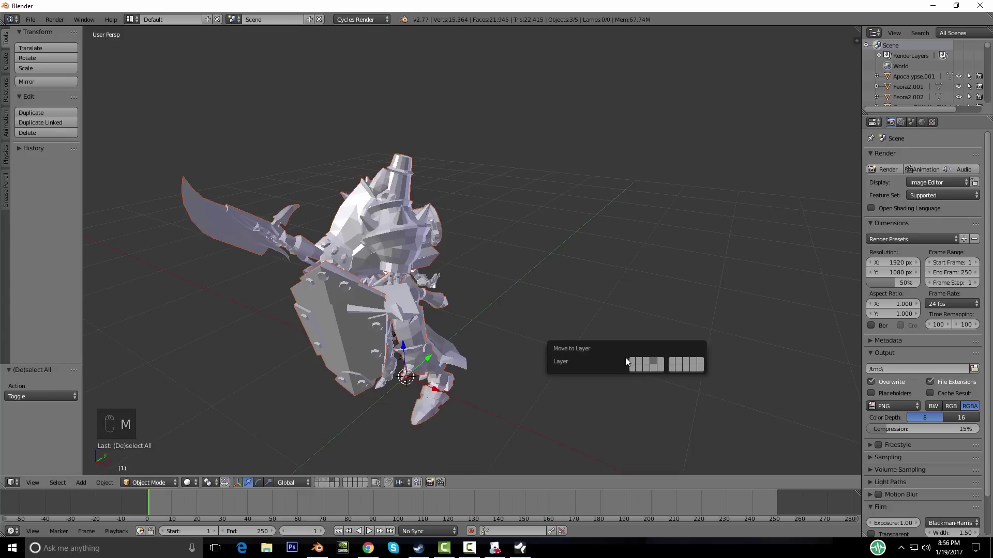
Step: Move the Revenger model onto its own layer and check each layer's model
click(660, 362)
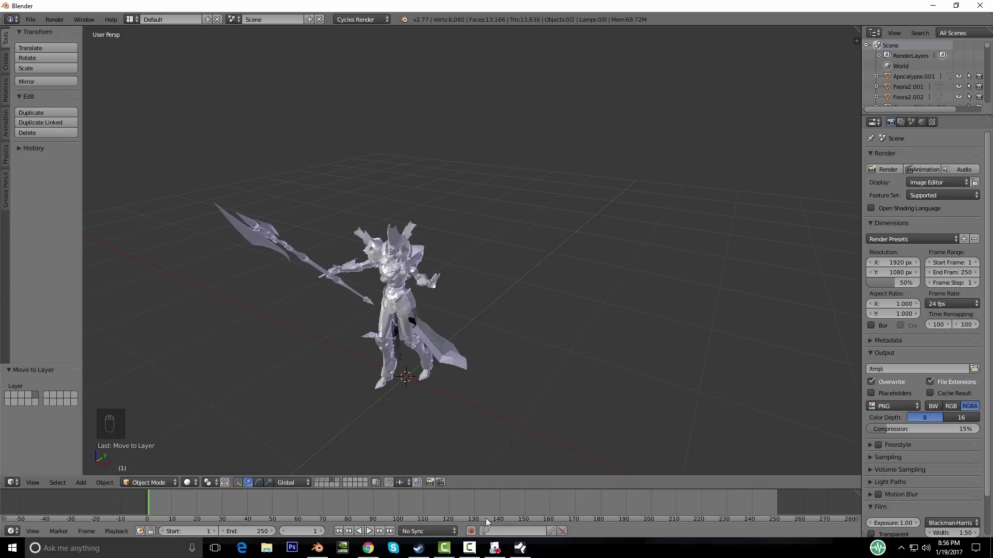
click(317, 481)
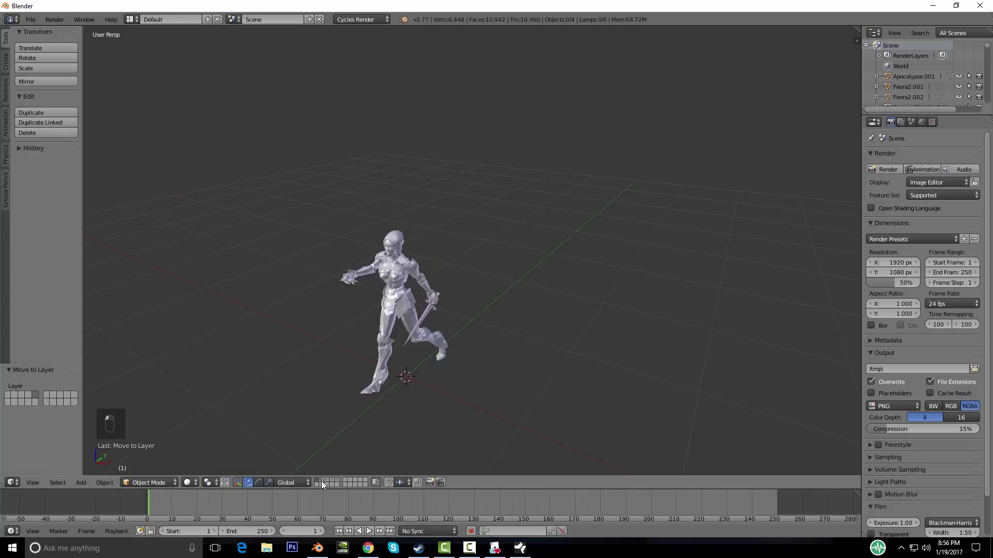
click(321, 481)
click(327, 479)
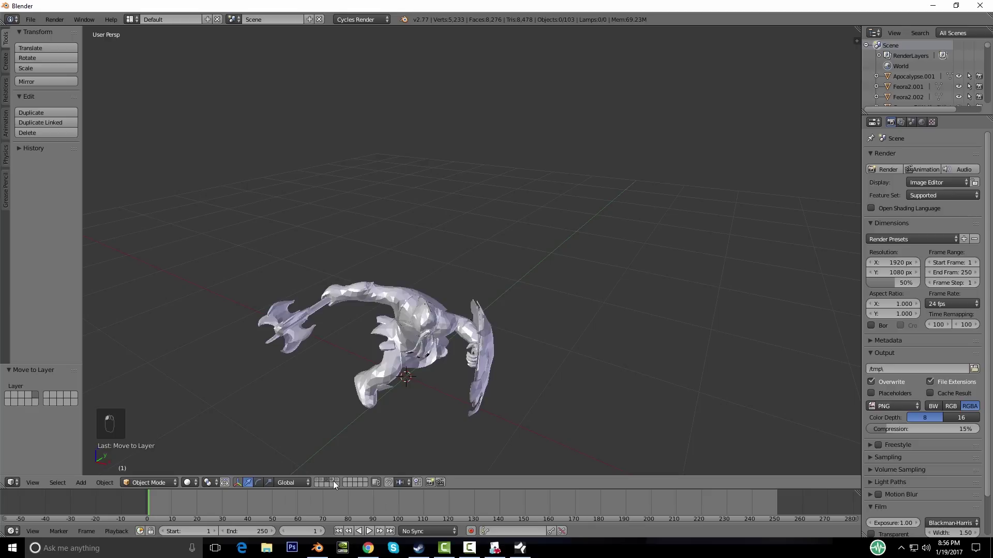
click(334, 481)
click(337, 481)
Step: Inspect the Revenger model, selecting and deselecting its shield piece
middle_drag(565, 370, 340, 346)
key(a)
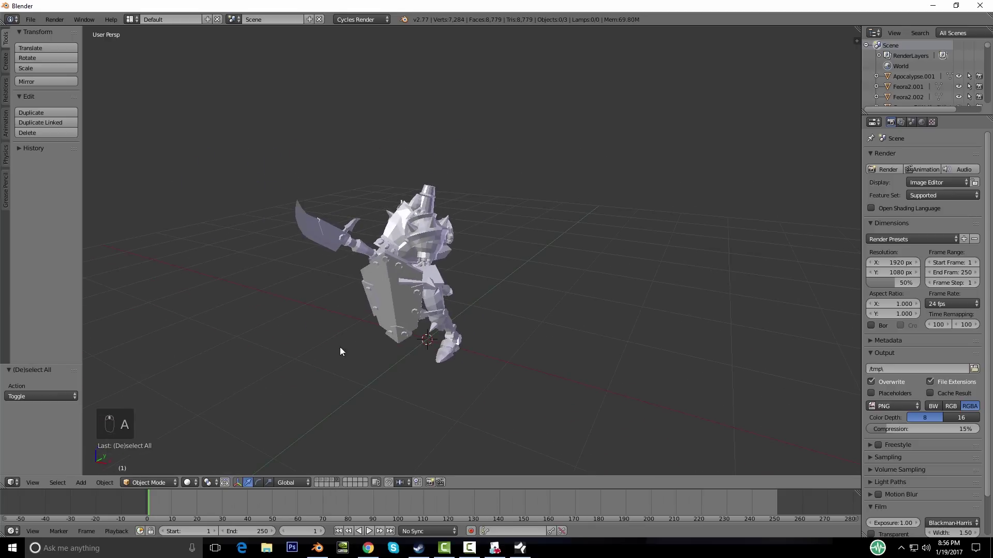
scroll(492, 146, down, 2)
right_click(423, 272)
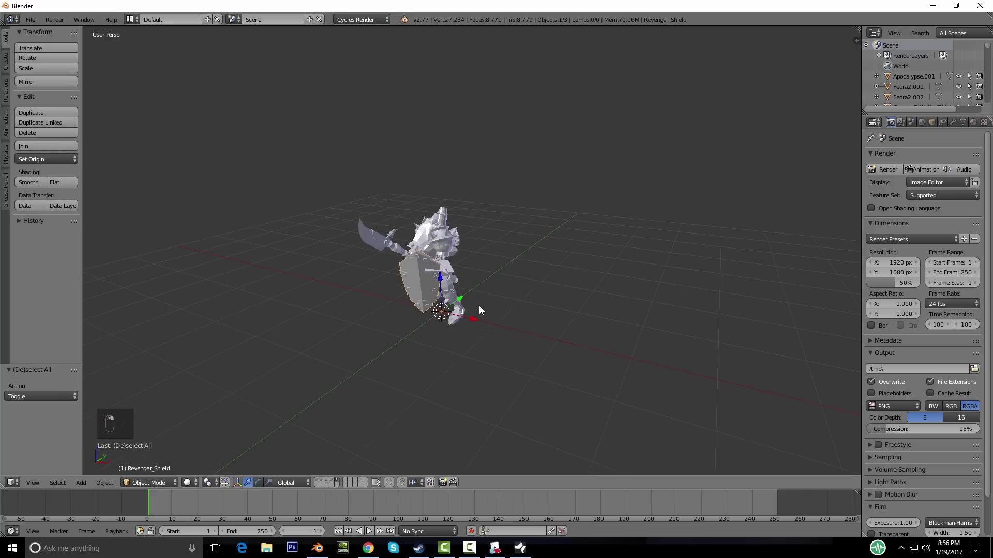
scroll(473, 309, up, 3)
key(a)
middle_drag(471, 309, 511, 305)
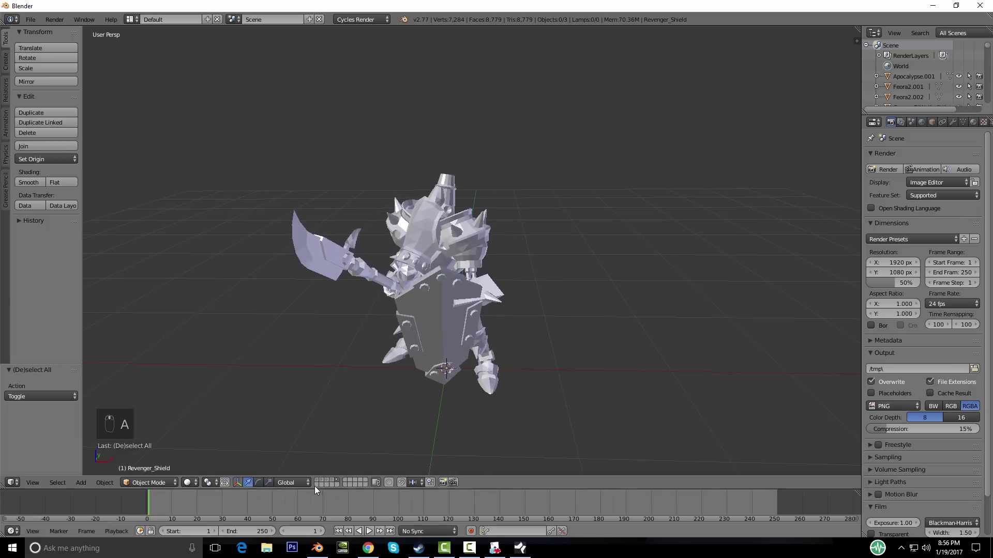
click(189, 482)
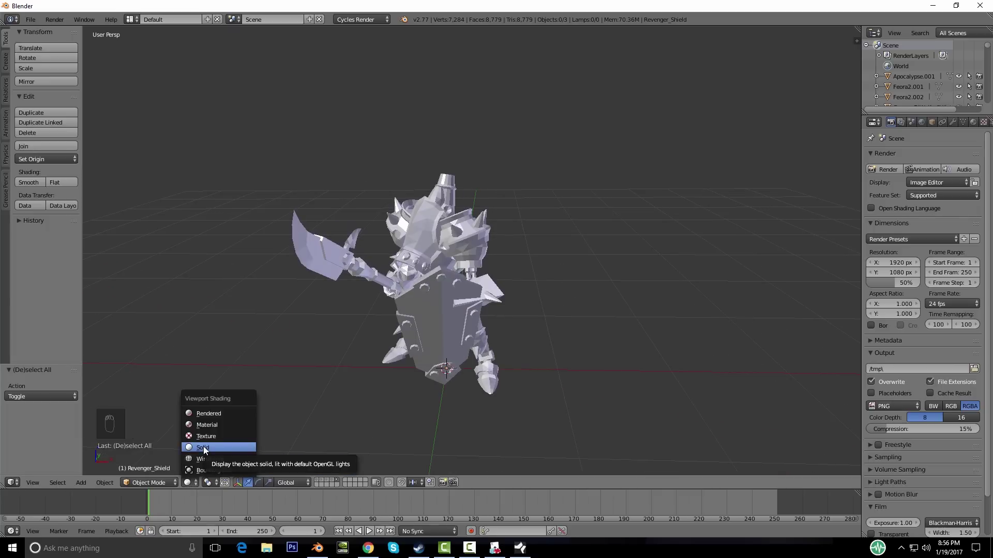
Step: Set the viewport shading to Material
key(Down)
key(Down)
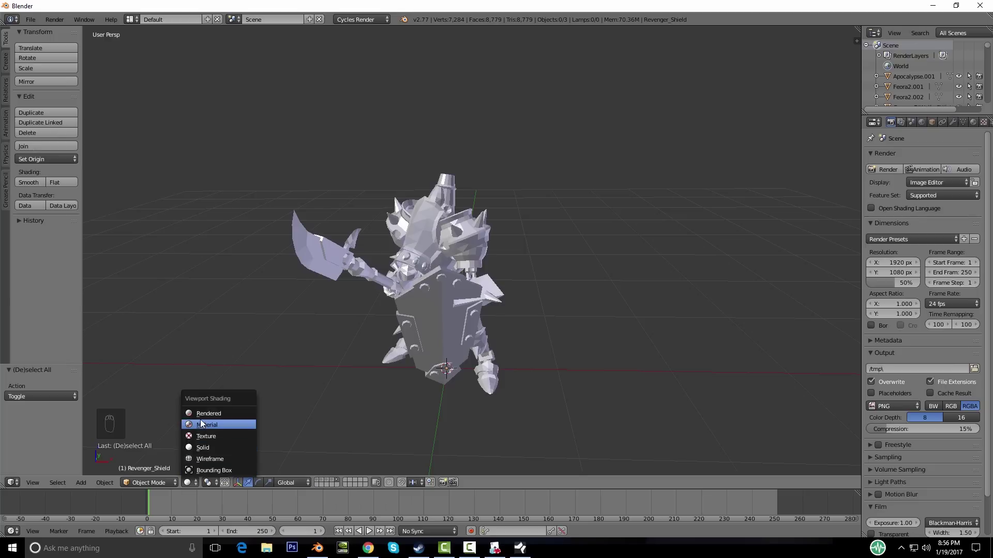
click(205, 428)
mouse_move(486, 331)
middle_down()
mouse_move(447, 338)
mouse_move(377, 464)
middle_up()
key(a)
key(a)
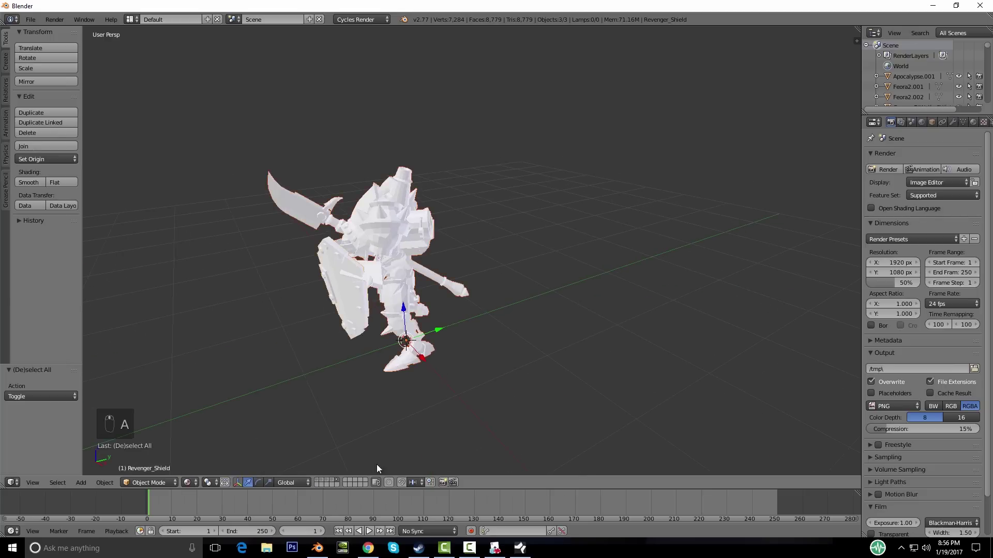
Step: Flip through the layers and select the female figure Feora2.001 on its layer
click(319, 483)
click(325, 480)
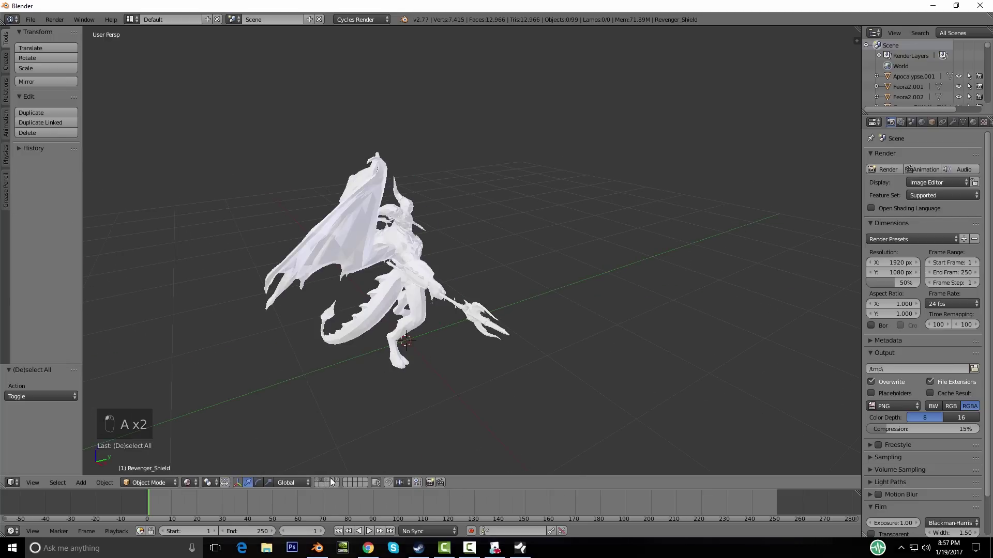
click(333, 483)
click(335, 479)
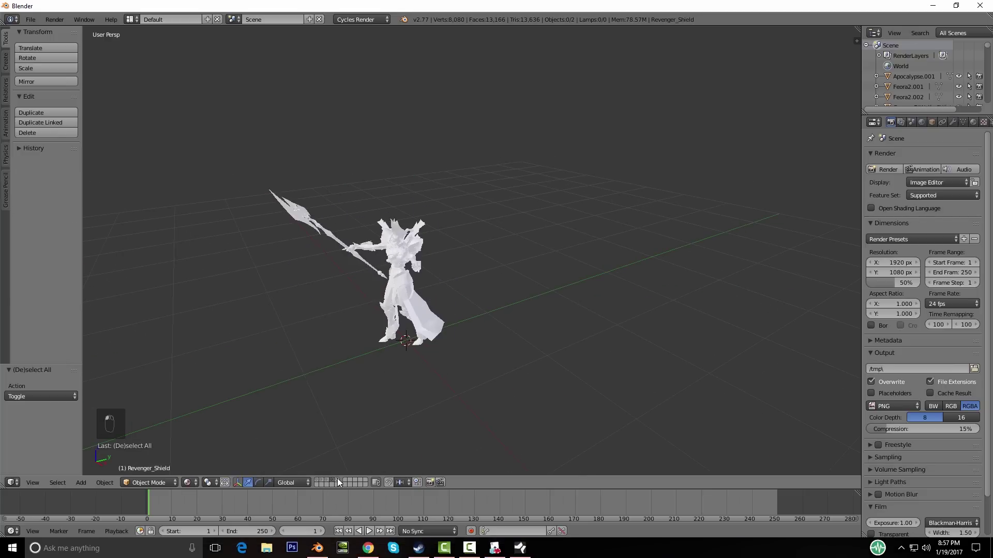
click(337, 479)
middle_drag(429, 365, 437, 356)
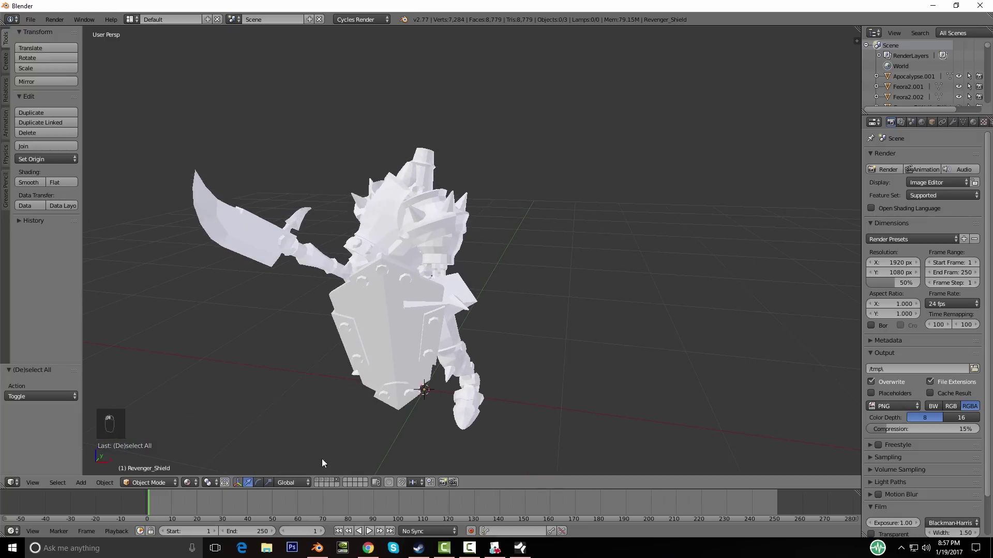
click(318, 480)
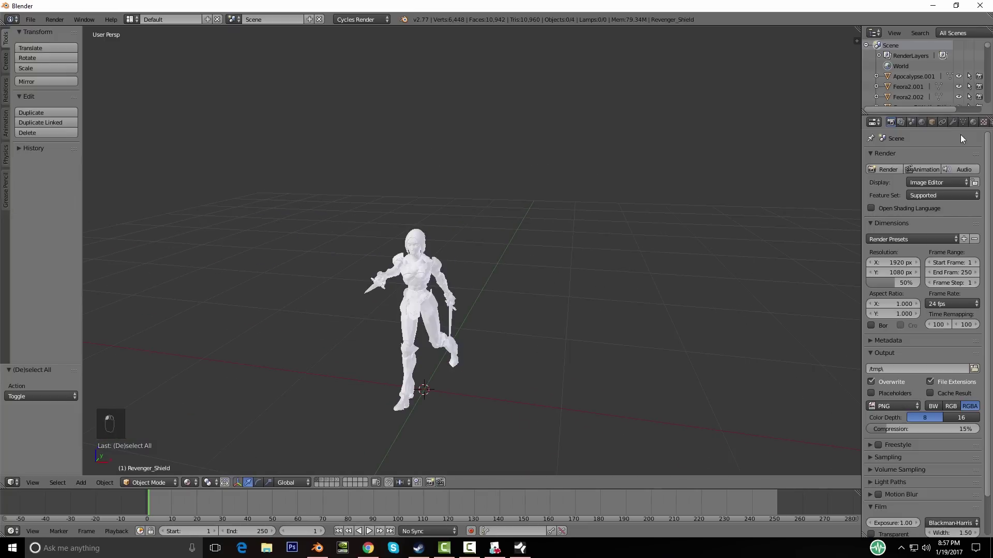
right_click(387, 272)
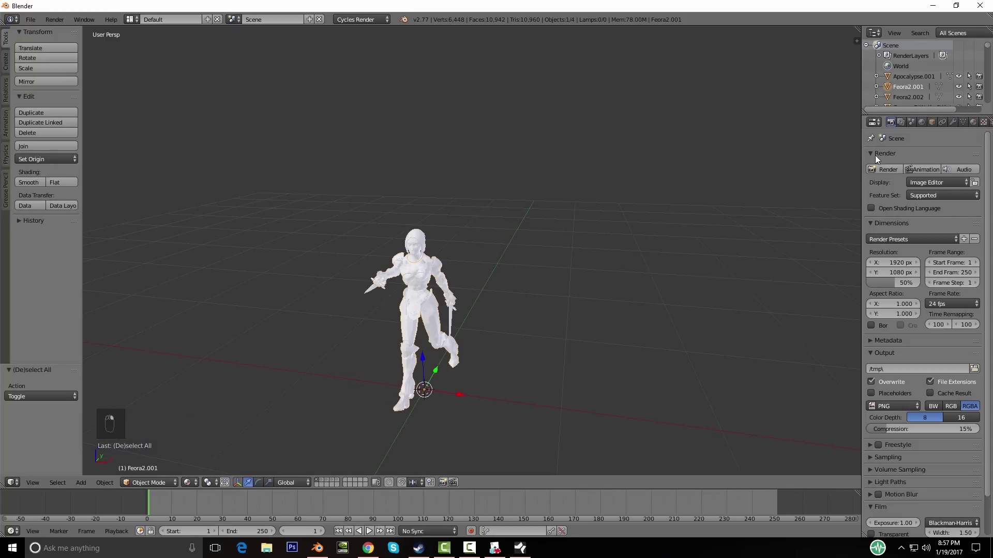
Step: Rename the material to Face, then split the viewport into two 3D views without tool shelves
click(973, 122)
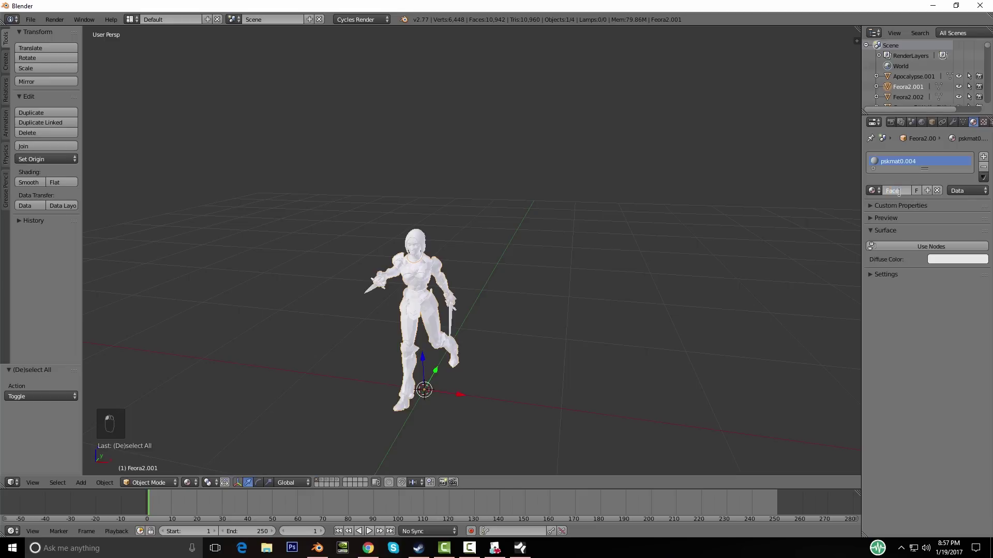
key(Return)
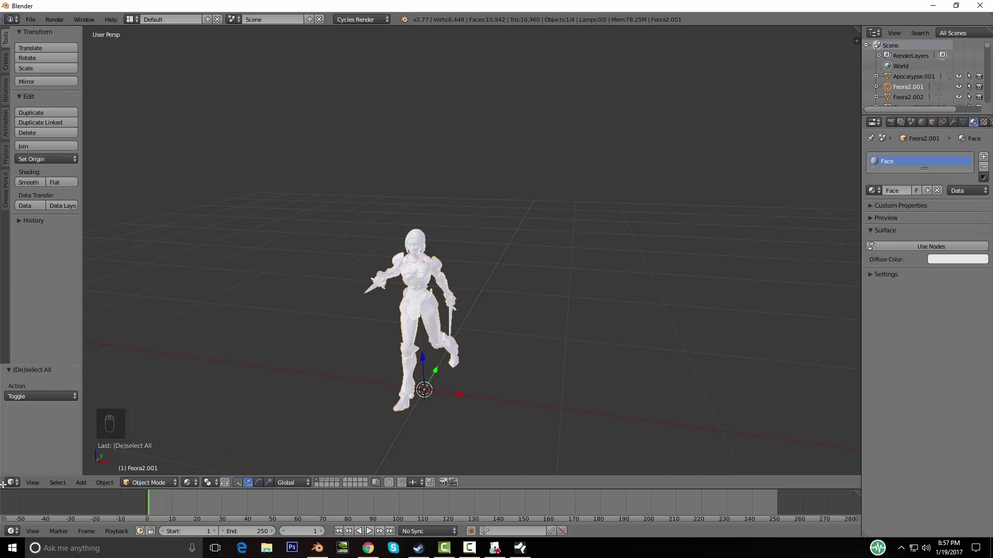
drag(2, 486, 230, 464)
key(t)
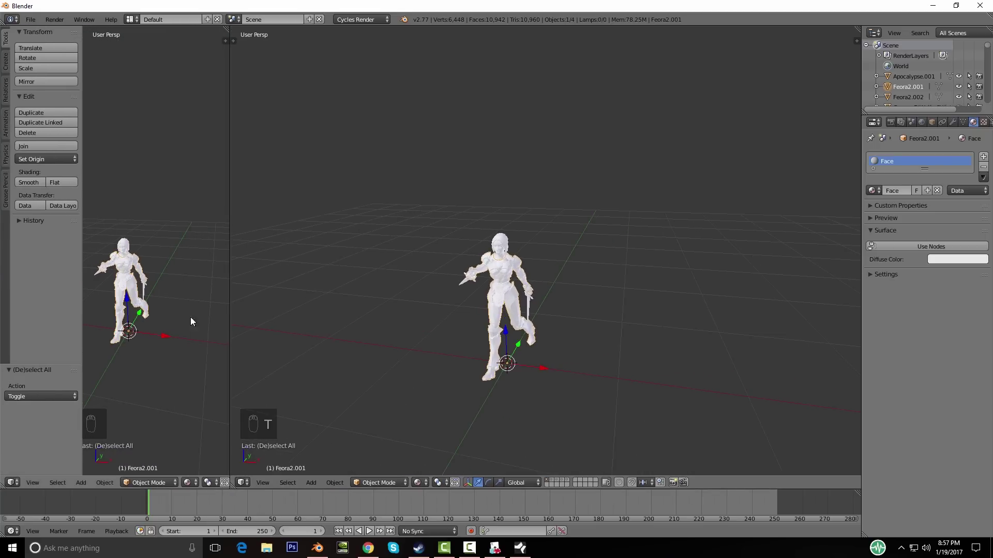
key(t)
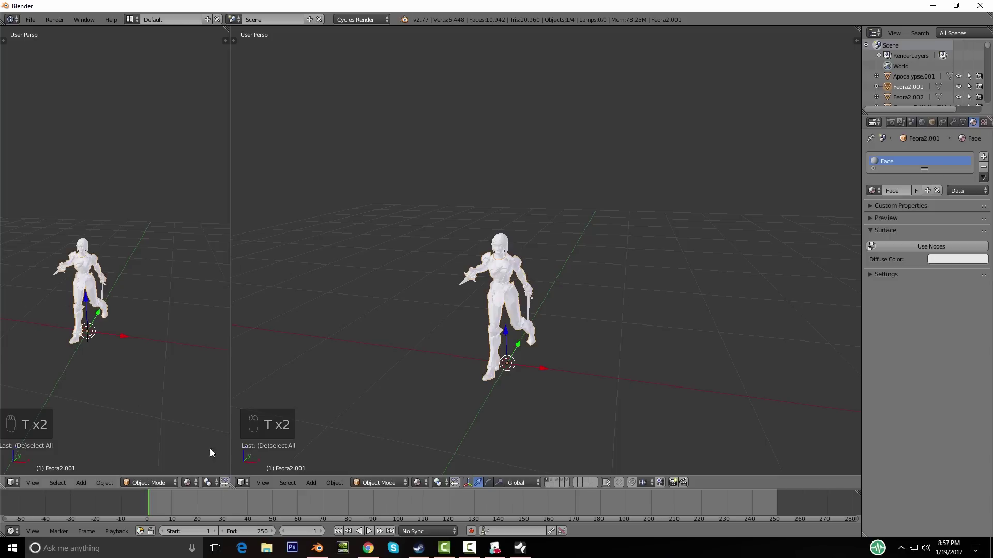
mouse_move(232, 487)
mouse_down()
mouse_move(256, 481)
mouse_move(237, 486)
mouse_up()
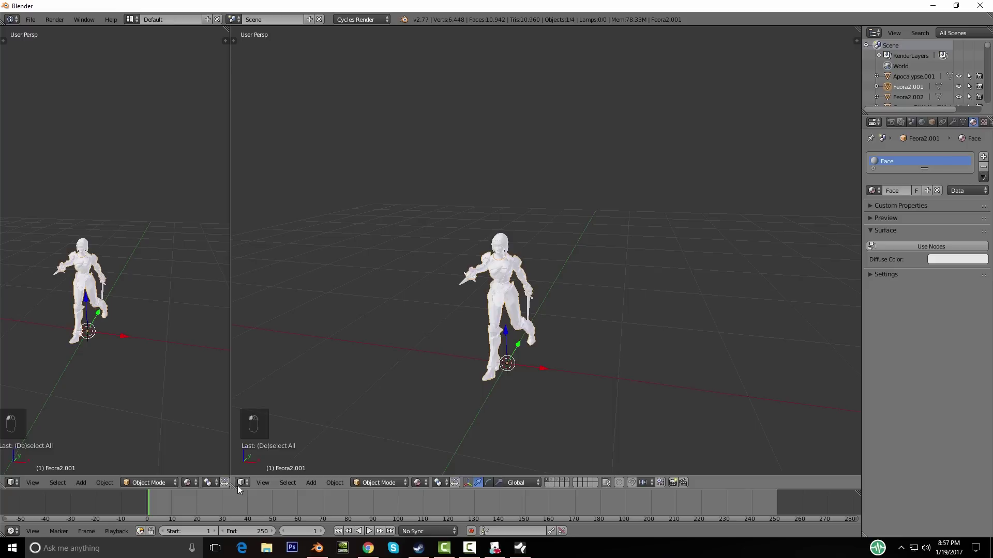
drag(230, 450, 324, 445)
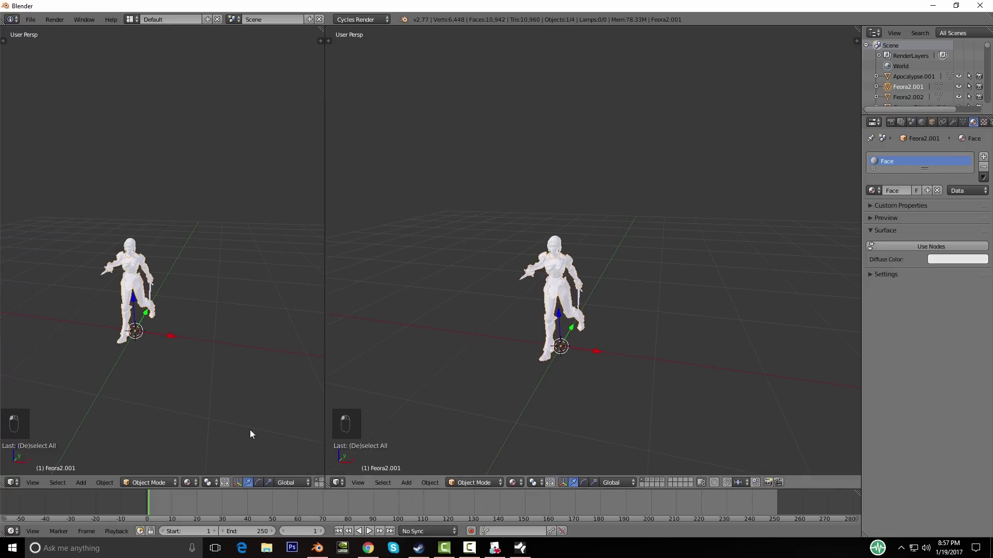
Step: Turn the left view into a widened Node Editor with its side panel hidden
click(12, 483)
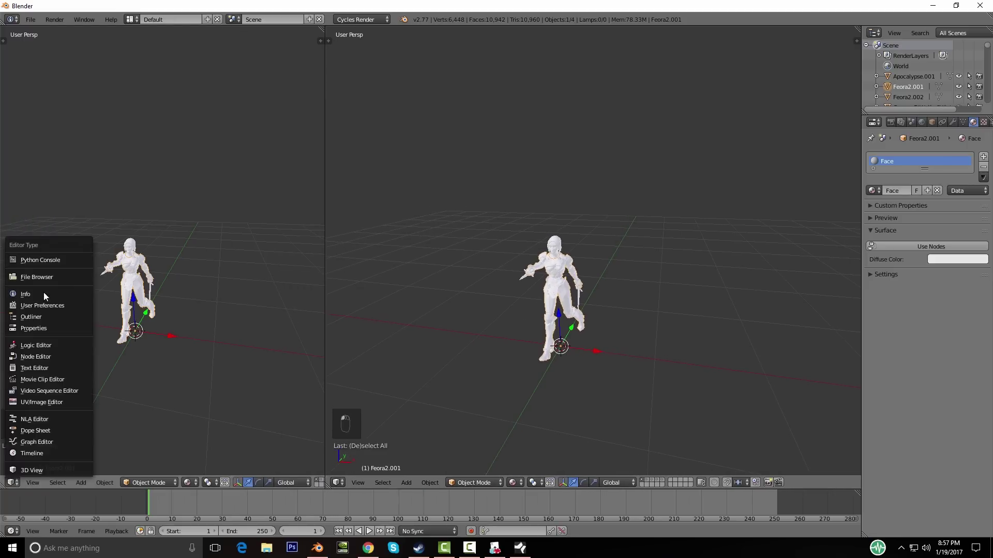
click(44, 357)
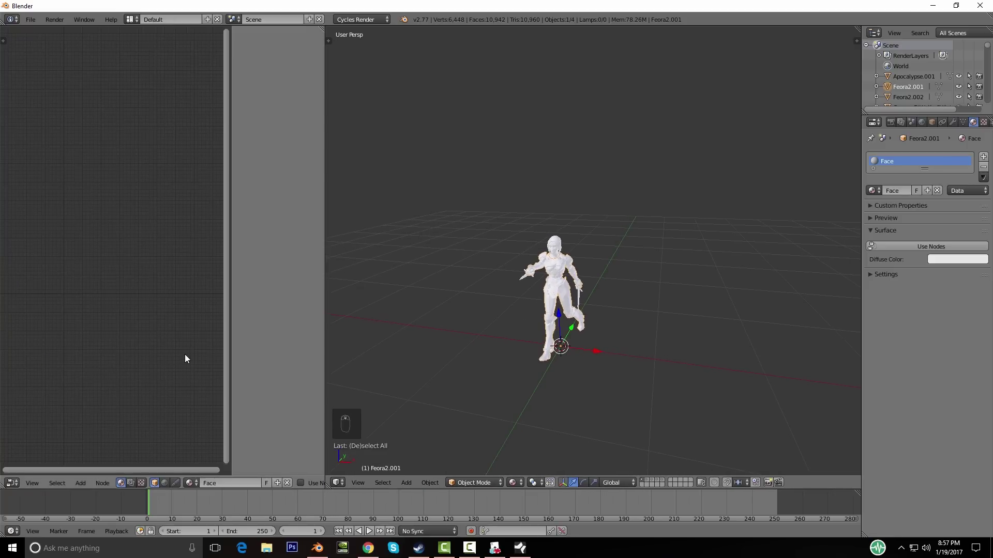
scroll(162, 325, up, 2)
key(n)
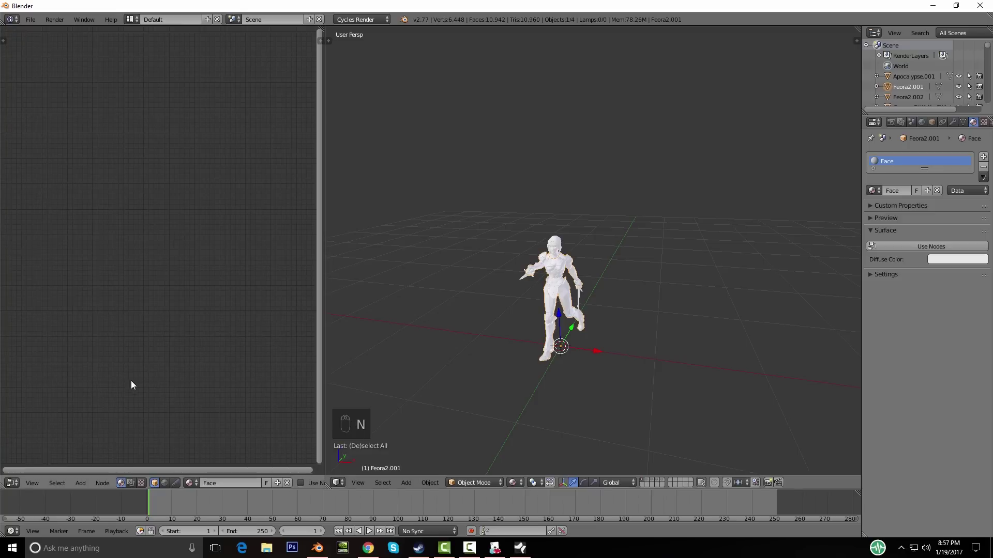
drag(325, 376, 389, 366)
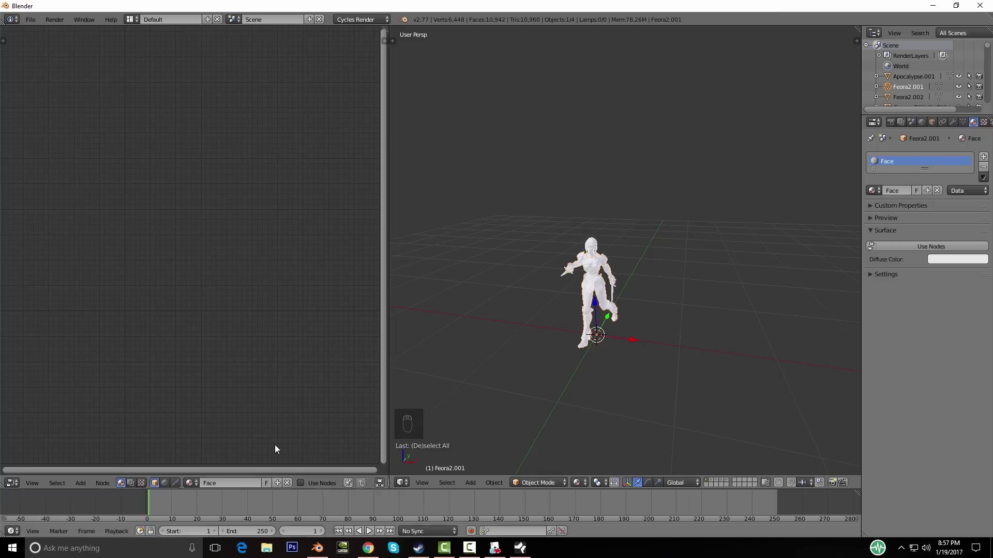
Step: Enable Use Nodes on the Face material so Diffuse BSDF feeds Material Output
click(933, 247)
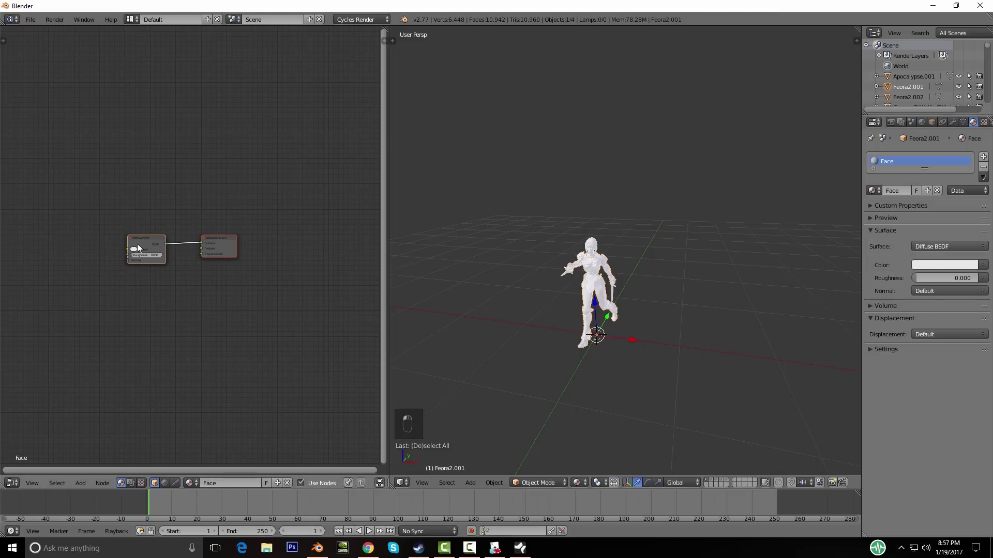
scroll(37, 293, up, 9)
scroll(104, 238, down, 2)
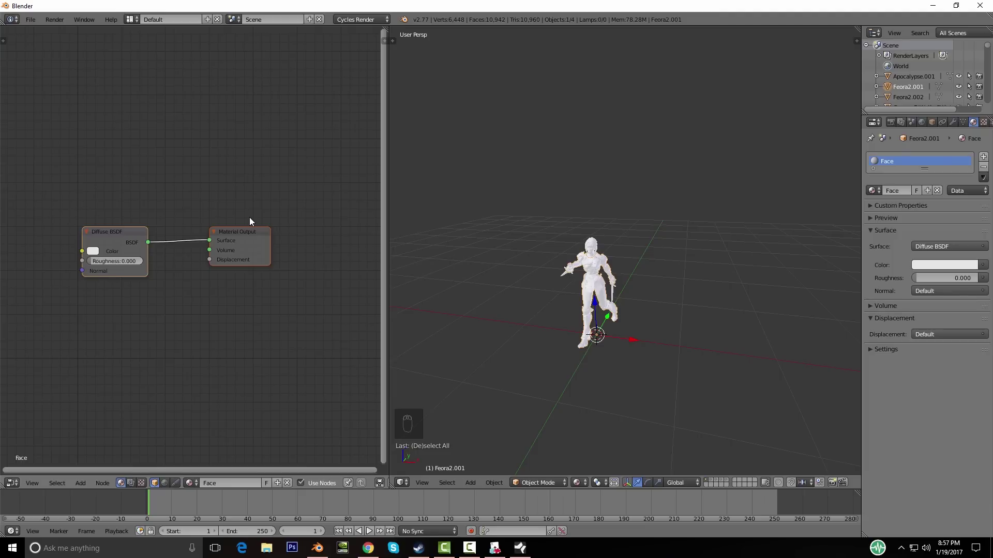
scroll(120, 314, down, 1)
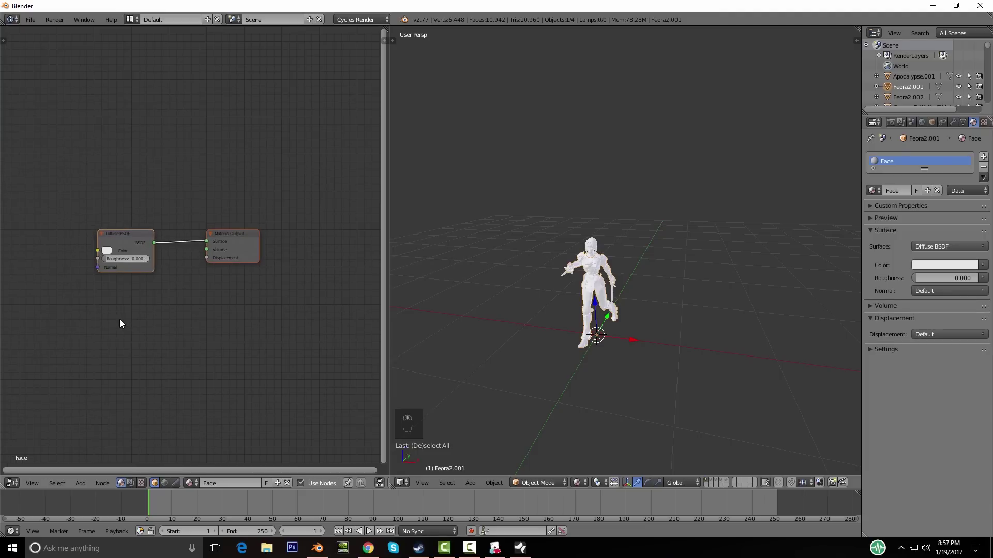
key(shift+a)
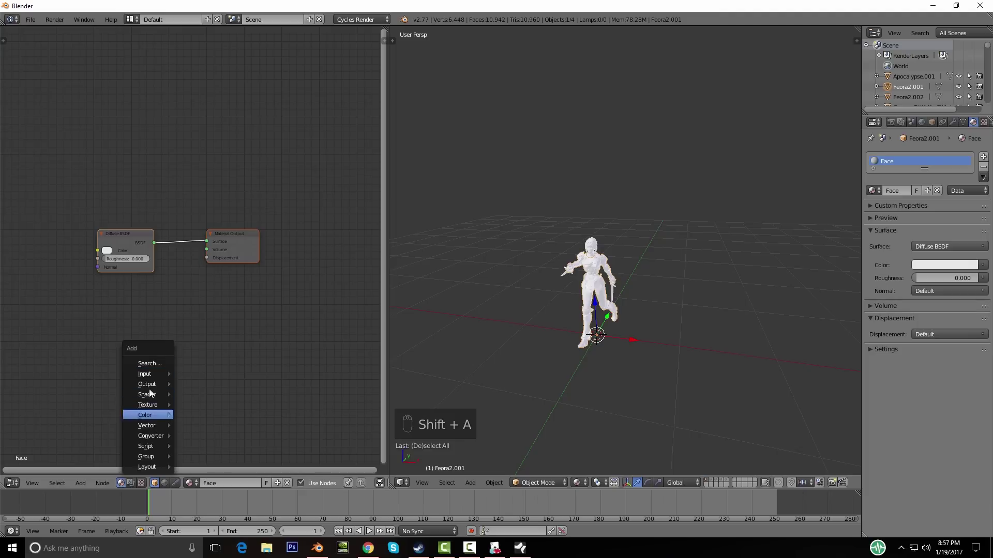
key(Escape)
Step: Add an Image Texture node left of Diffuse BSDF and link their Color sockets
key(shift+a)
mouse_move(137, 376)
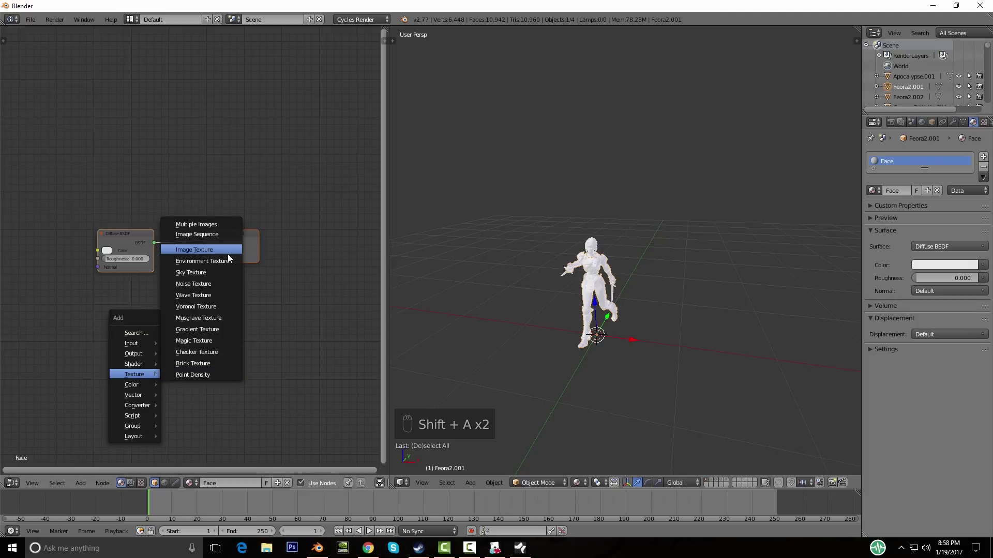
click(213, 251)
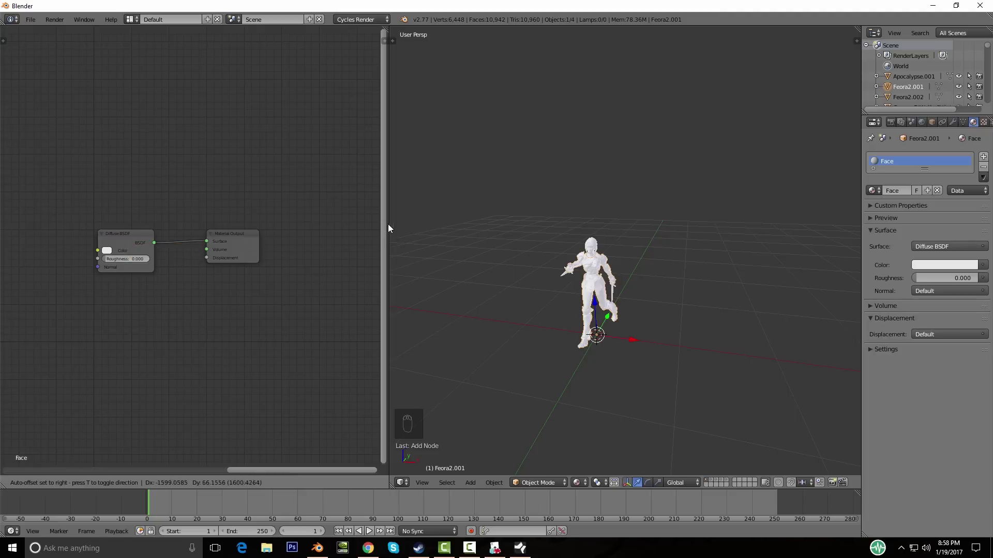
click(142, 292)
scroll(150, 306, down, 4)
key(g)
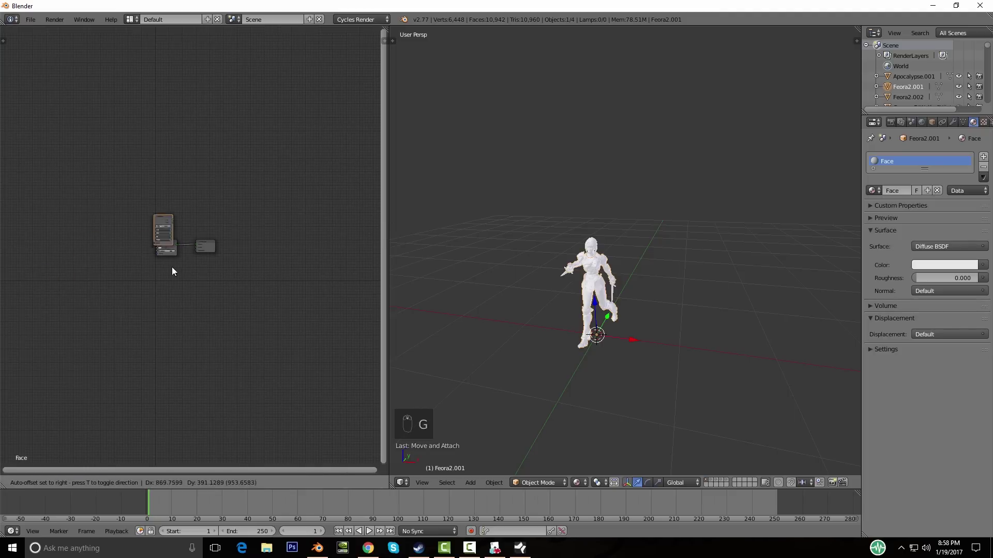
click(156, 268)
middle_drag(157, 269, 172, 305)
scroll(204, 299, up, 3)
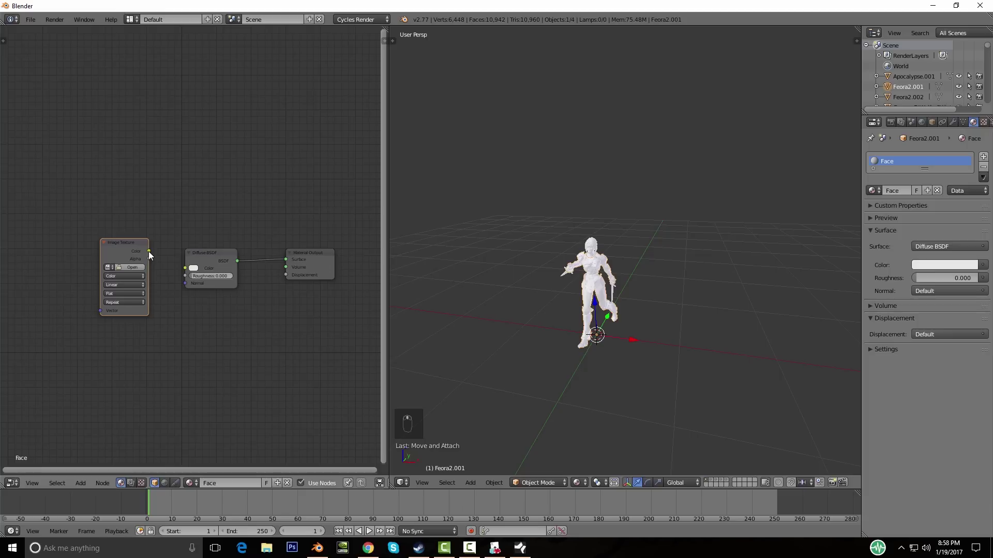
drag(150, 255, 189, 271)
Step: Orbit and frame the figure, which now renders black, in the 3D view
scroll(545, 317, up, 5)
scroll(566, 311, down, 4)
scroll(582, 329, up, 4)
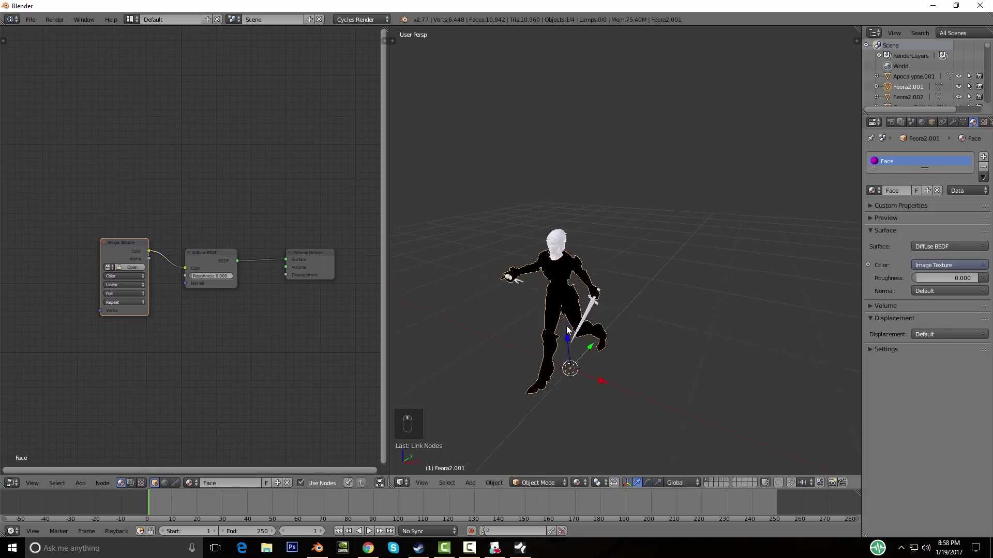
middle_drag(513, 324, 557, 302)
key(KP_Decimal)
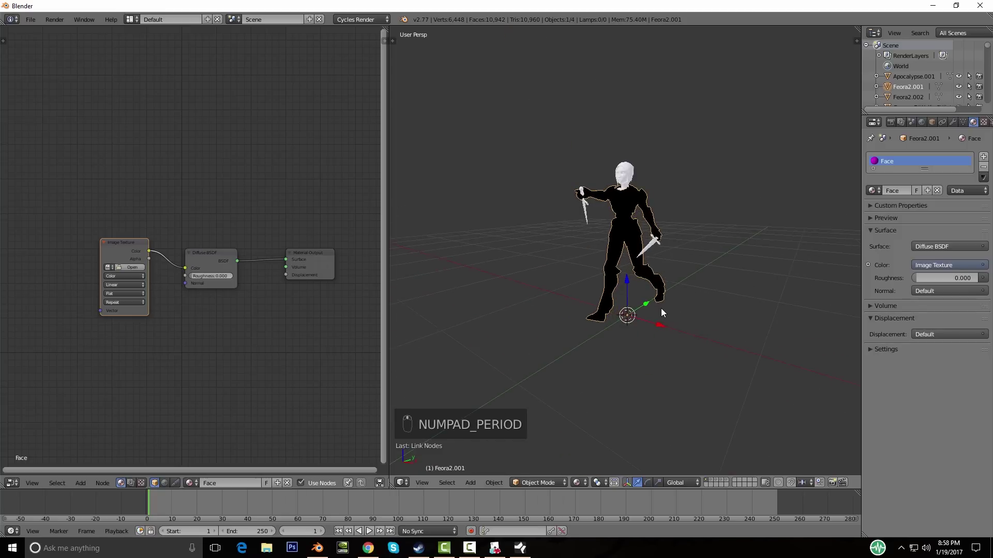
mouse_move(662, 307)
middle_down()
mouse_move(690, 310)
mouse_move(654, 312)
middle_up()
scroll(650, 289, up, 3)
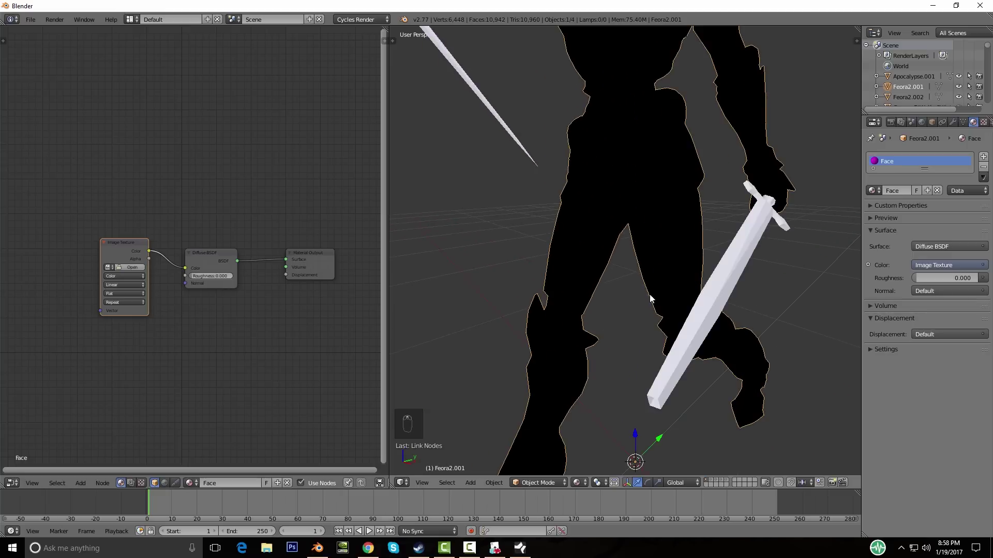
scroll(647, 305, down, 3)
scroll(643, 314, up, 3)
scroll(623, 318, down, 5)
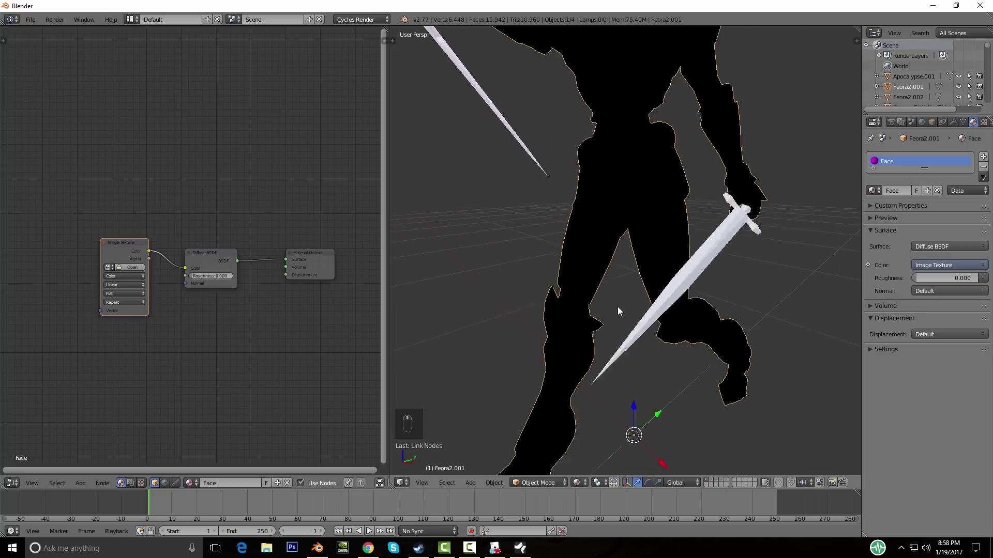
Step: Switch to an orthographic front view and open the texture node's image browser
key(KP_5)
middle_drag(618, 306, 475, 287)
scroll(625, 231, up, 5)
scroll(625, 230, down, 4)
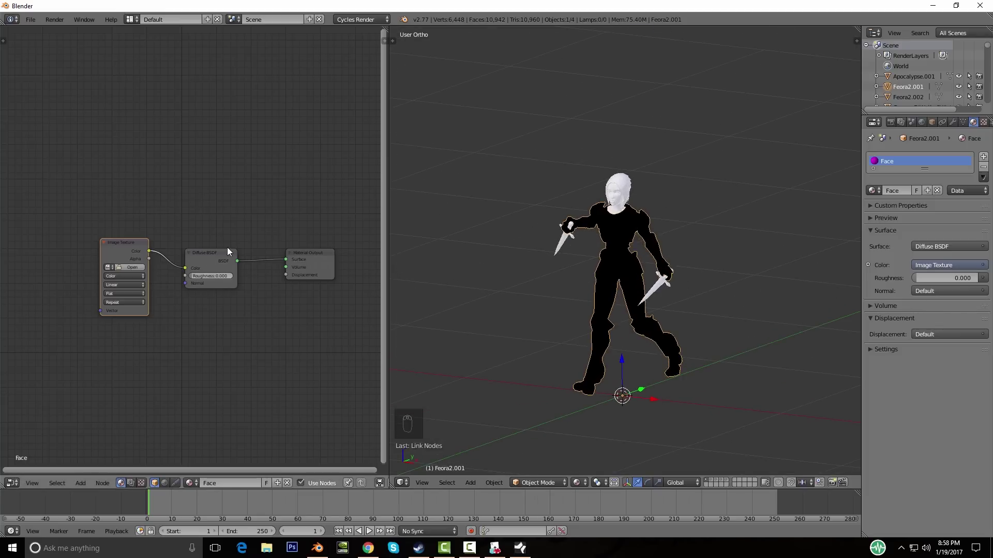
click(125, 269)
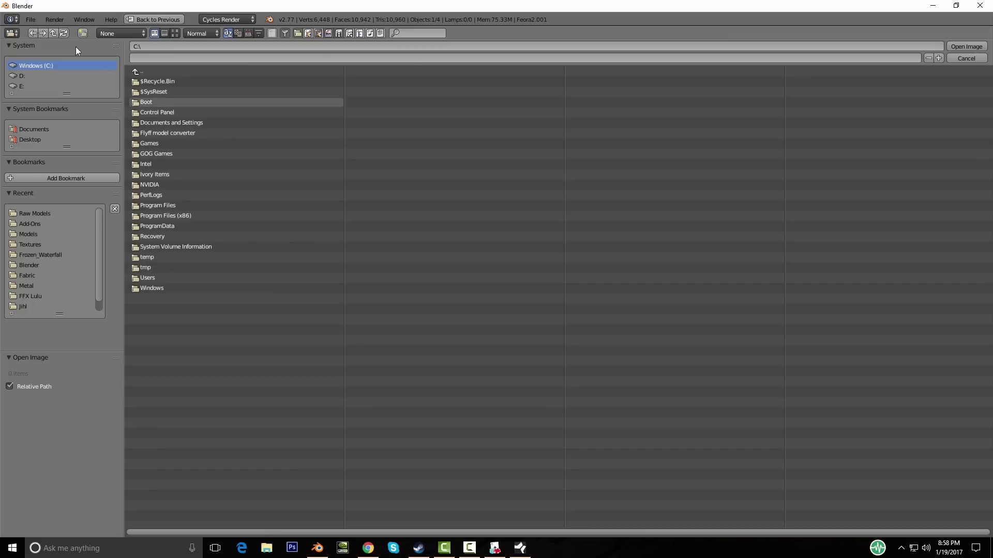
Step: Load Siren Head.jpg from the Raw Textures folder into the Image Texture node
click(40, 212)
click(146, 71)
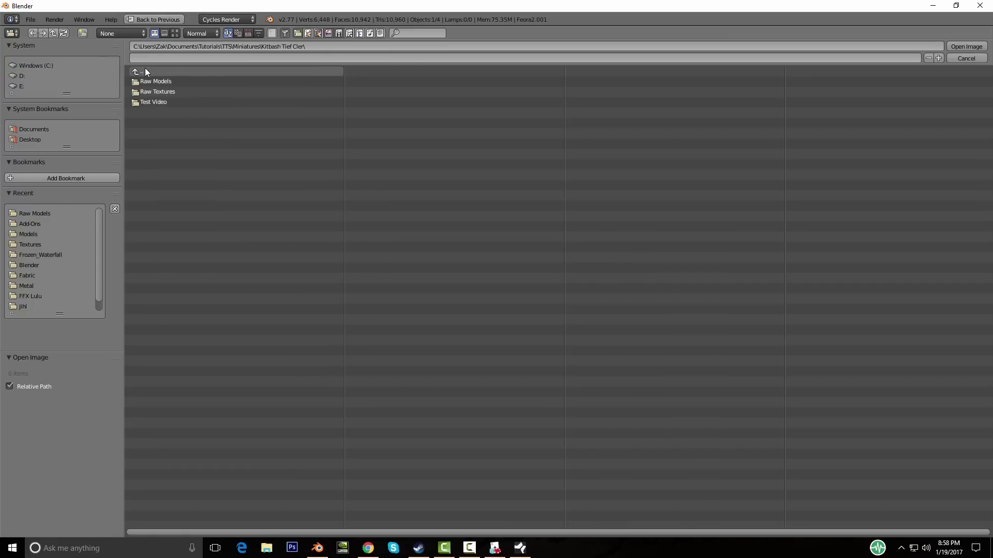
click(165, 93)
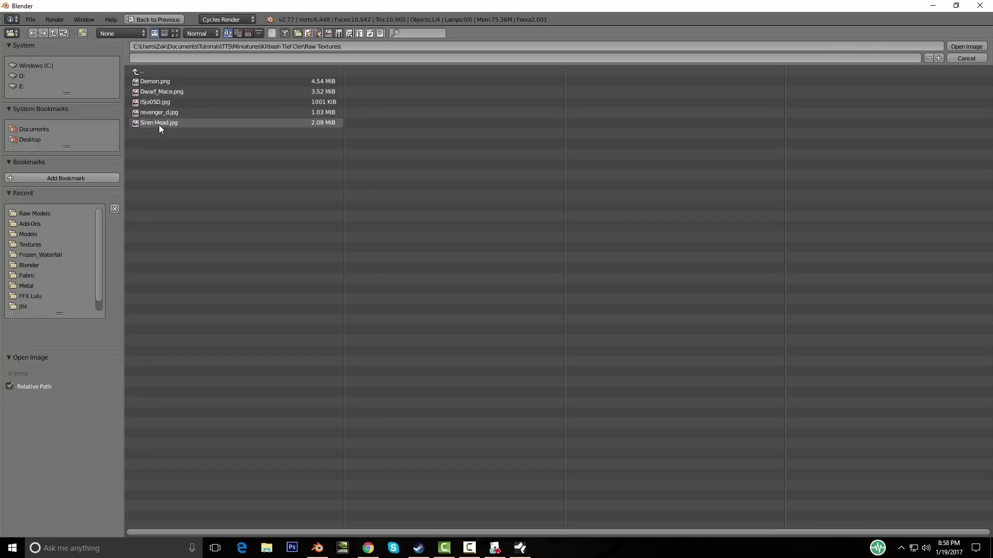
click(159, 122)
double_click(160, 123)
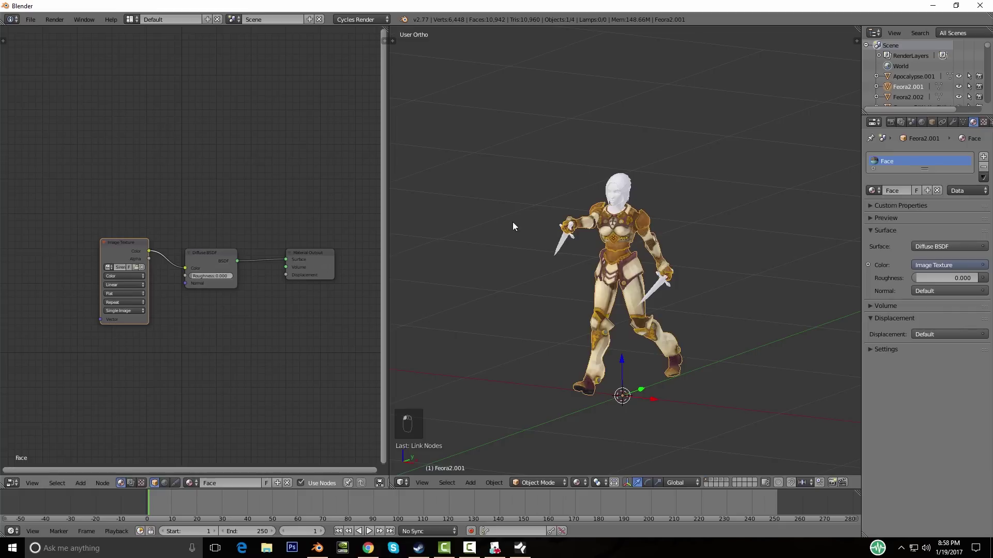
Step: Orbit around the character and select the Siren head object
middle_drag(522, 284, 558, 219)
scroll(558, 219, down, 3)
middle_drag(557, 282, 599, 170)
scroll(595, 278, up, 4)
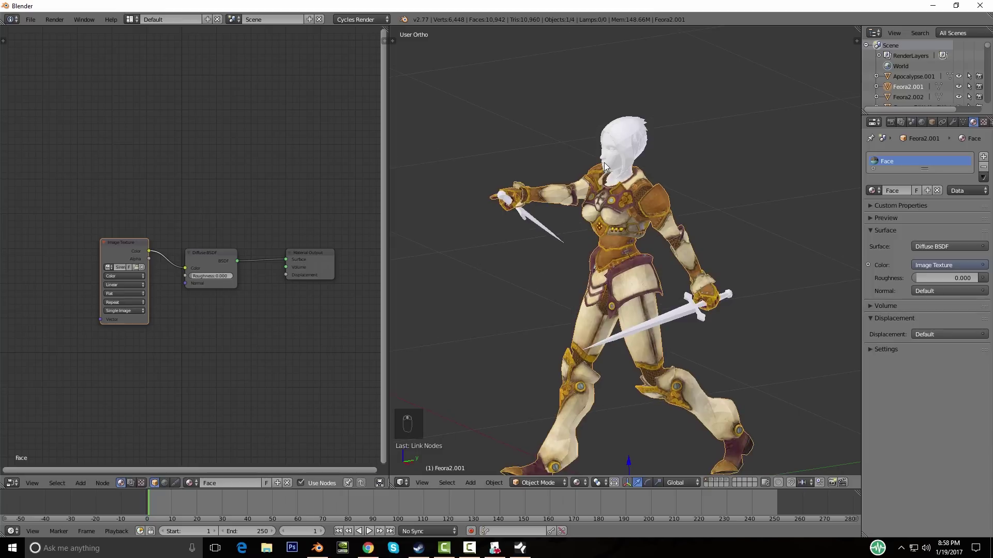
right_click(638, 146)
Step: Assign the Face material to the sword and the dagger
right_click(522, 216)
right_click(678, 310)
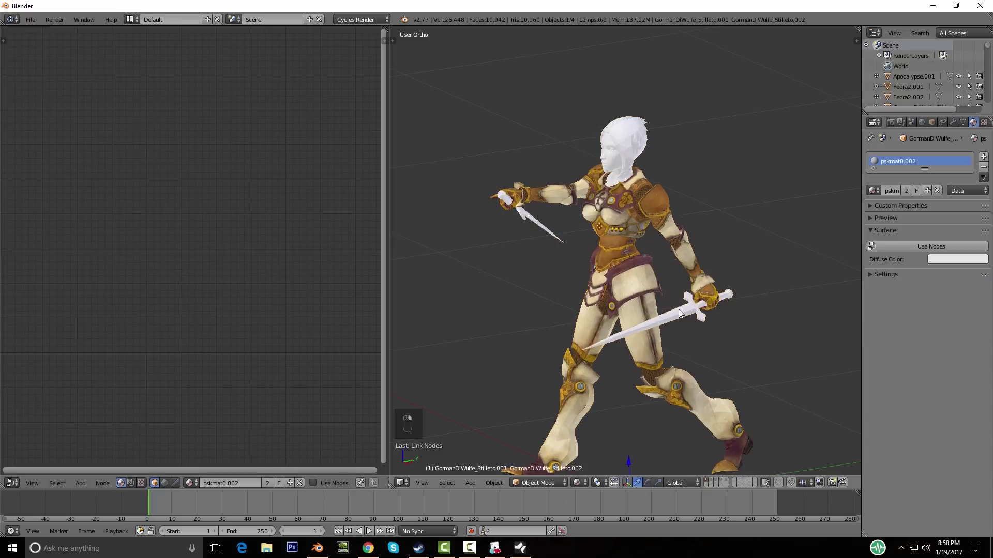
scroll(677, 308, down, 3)
middle_drag(676, 308, 558, 260)
scroll(614, 331, up, 3)
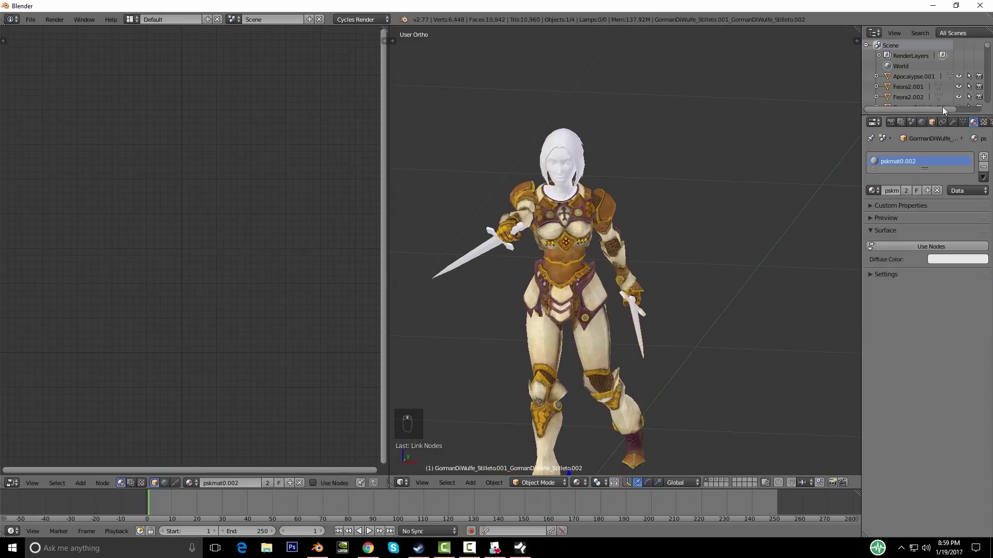
click(878, 188)
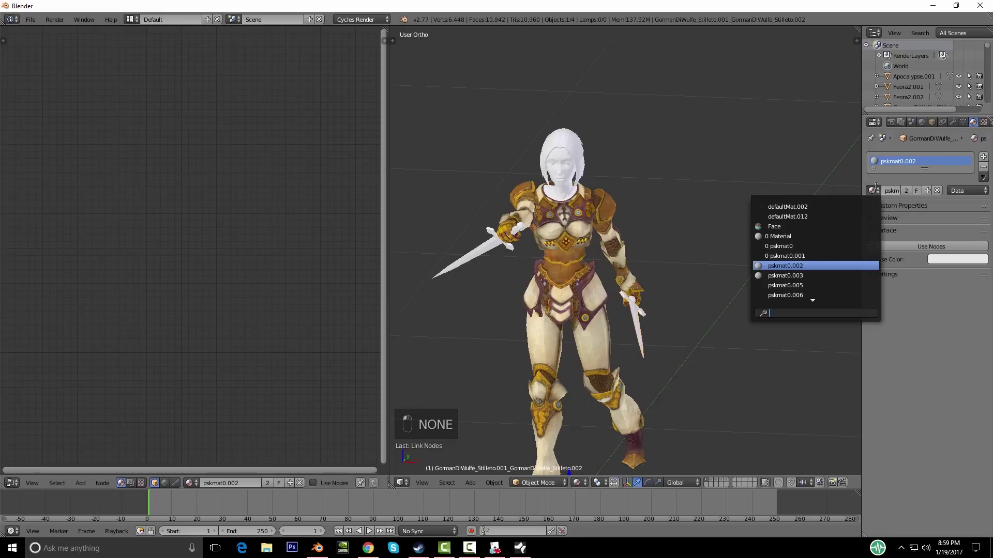
click(795, 229)
middle_drag(680, 265, 517, 233)
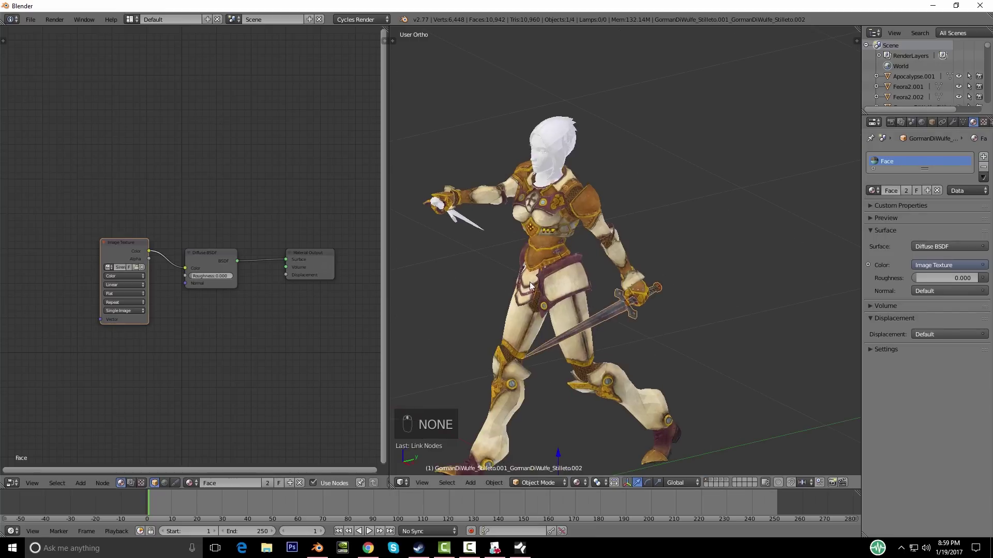
right_click(457, 219)
click(871, 191)
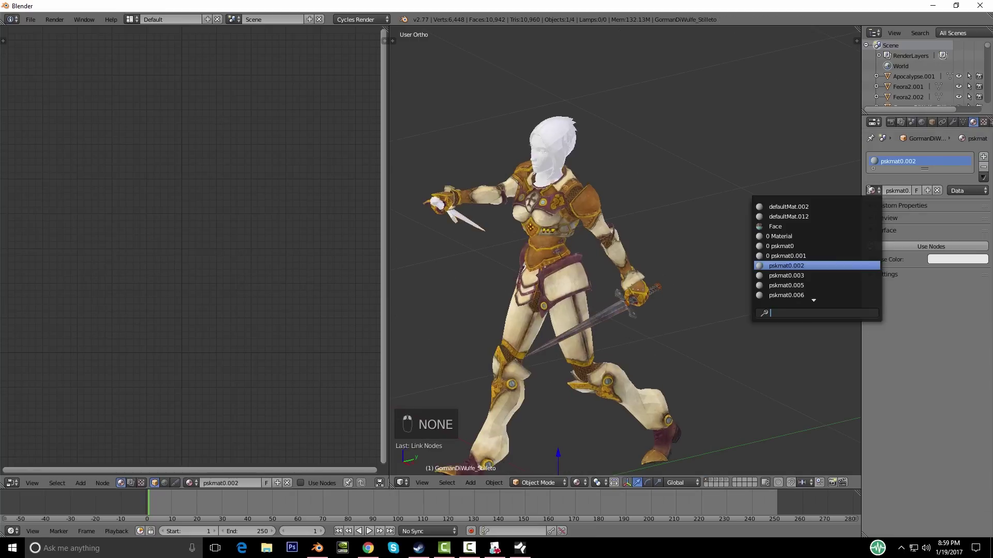
click(787, 226)
Step: Assign the Face material to the Siren head and inspect the textured character
middle_drag(519, 241, 603, 172)
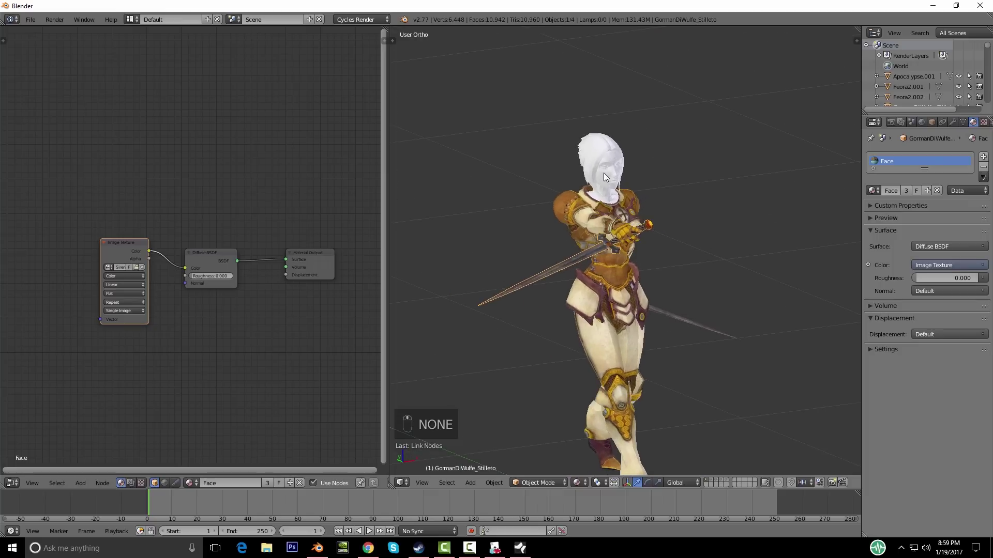
right_click(603, 173)
click(871, 191)
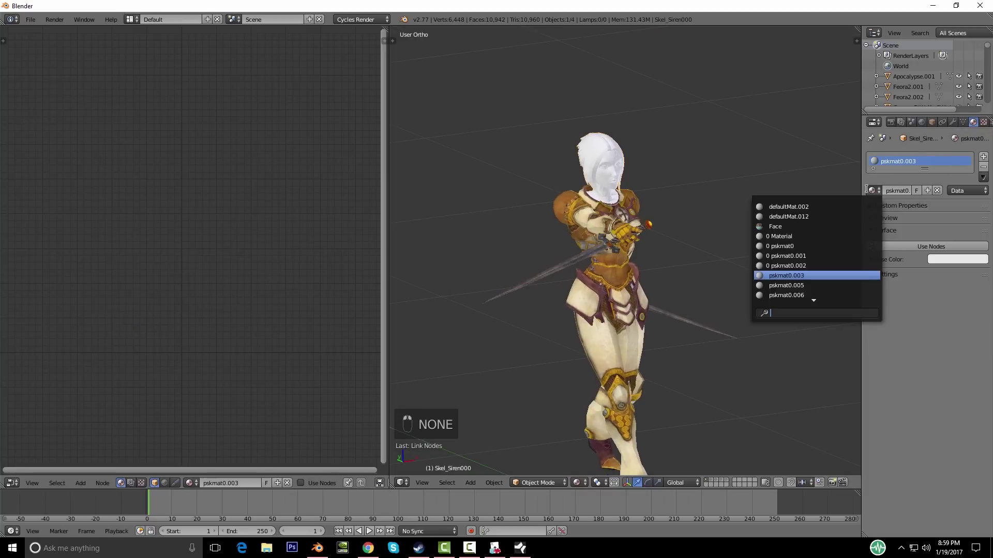
click(787, 225)
middle_drag(622, 223, 600, 229)
scroll(548, 206, down, 4)
scroll(607, 257, up, 5)
scroll(603, 230, down, 3)
Step: Deselect everything and show the winged demon's layer, selecting its wing
key(a)
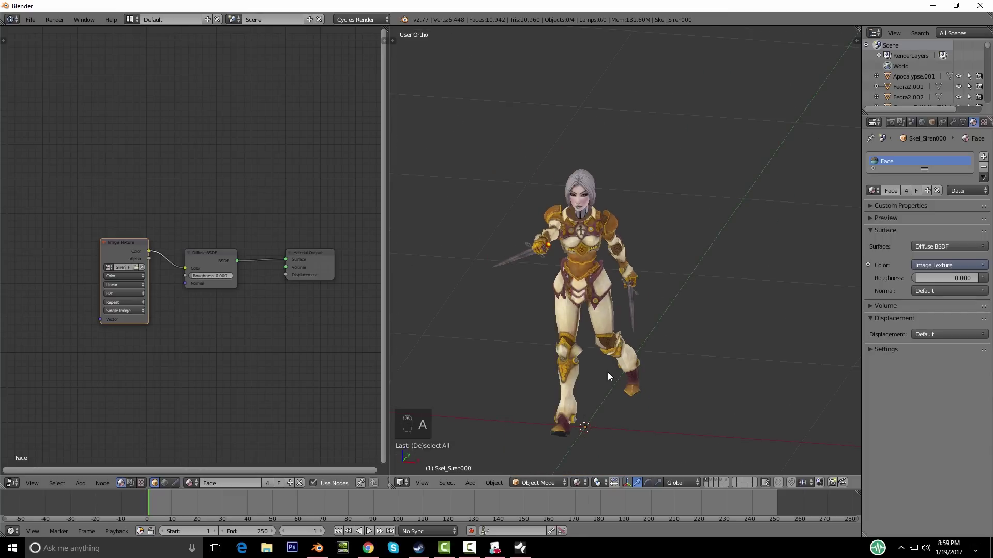
click(712, 480)
right_click(595, 265)
middle_drag(611, 290, 595, 297)
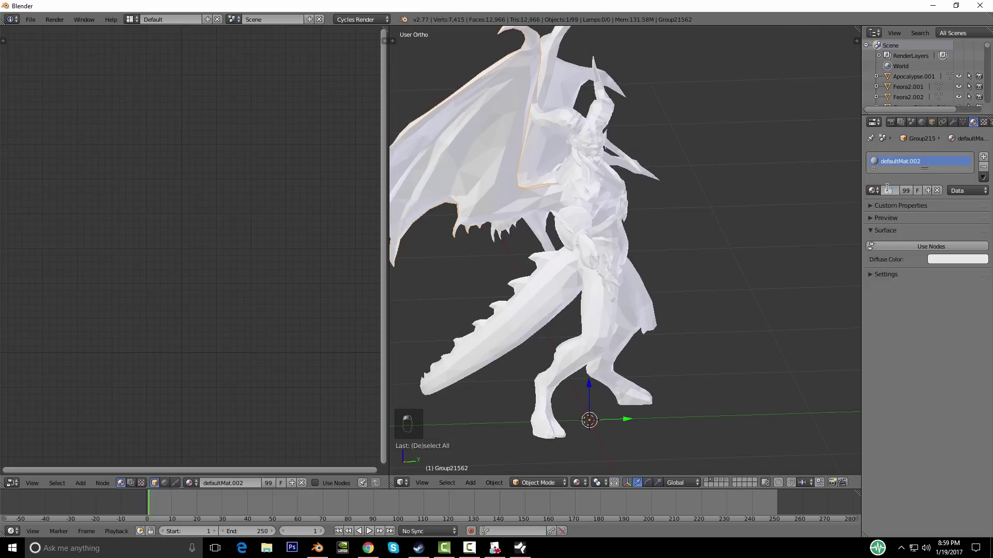
Step: Rename the demon's material to Horns
key(BackSpace)
text(Horns)
key(Return)
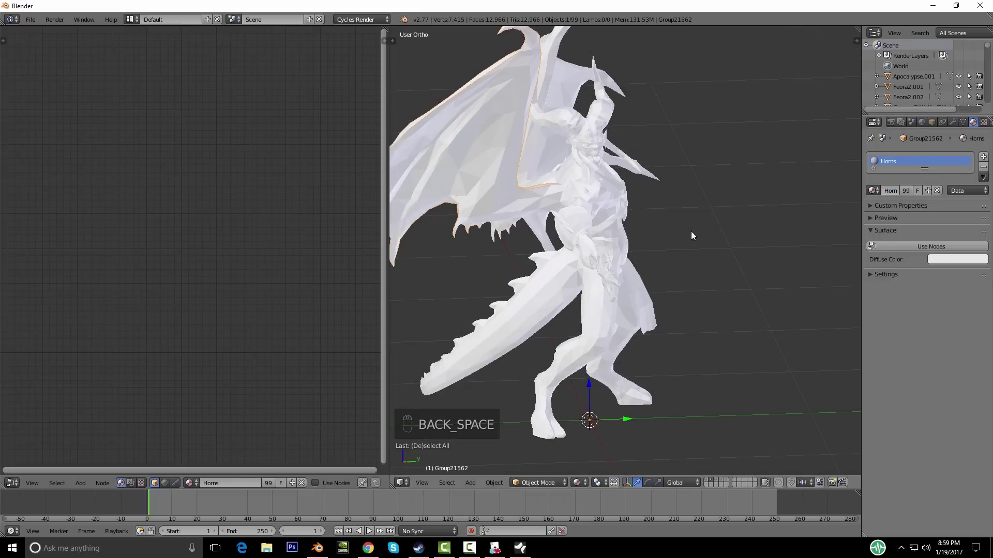
middle_drag(691, 235, 658, 185)
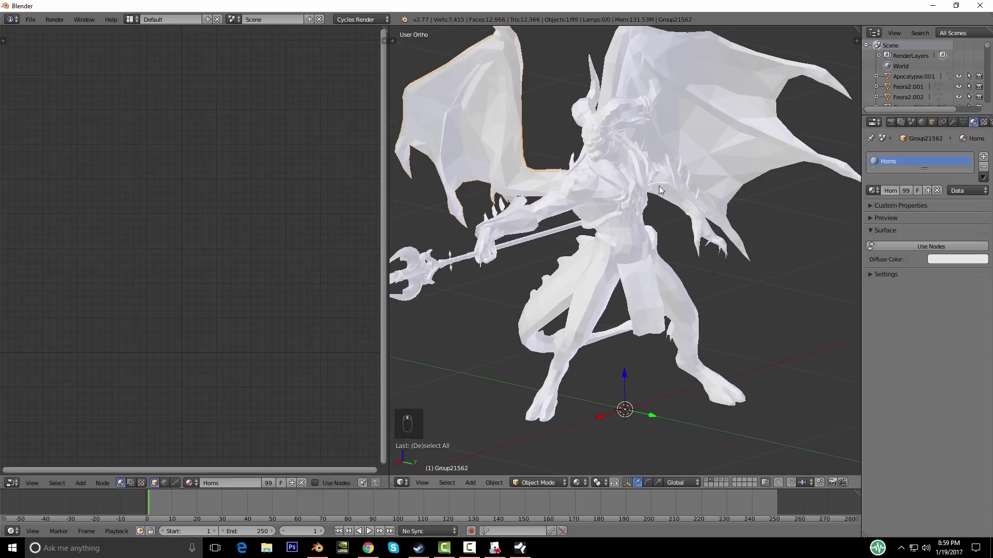
Step: Enable nodes on Horns and link a new Image Texture into Diffuse BSDF Color
click(910, 246)
key(shift+a)
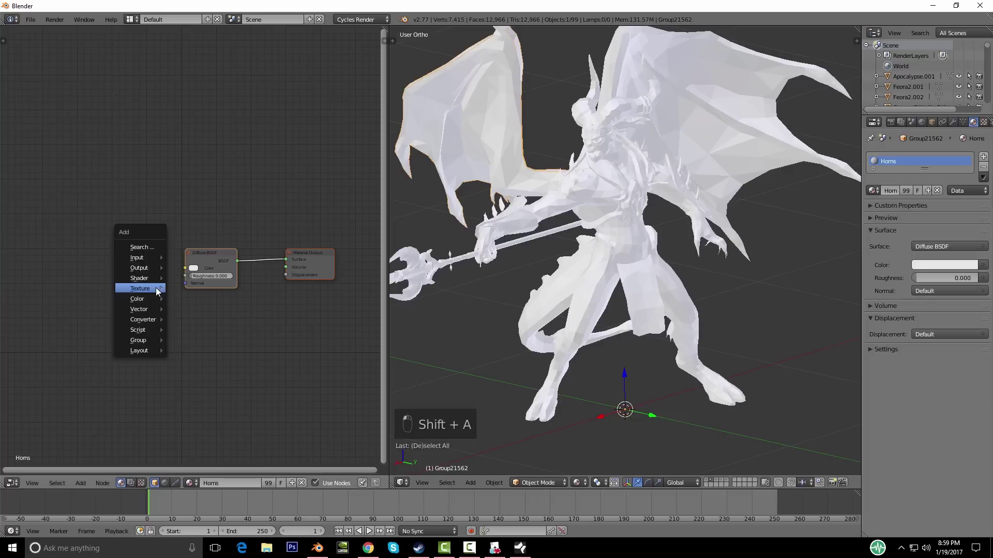
mouse_move(156, 287)
click(197, 313)
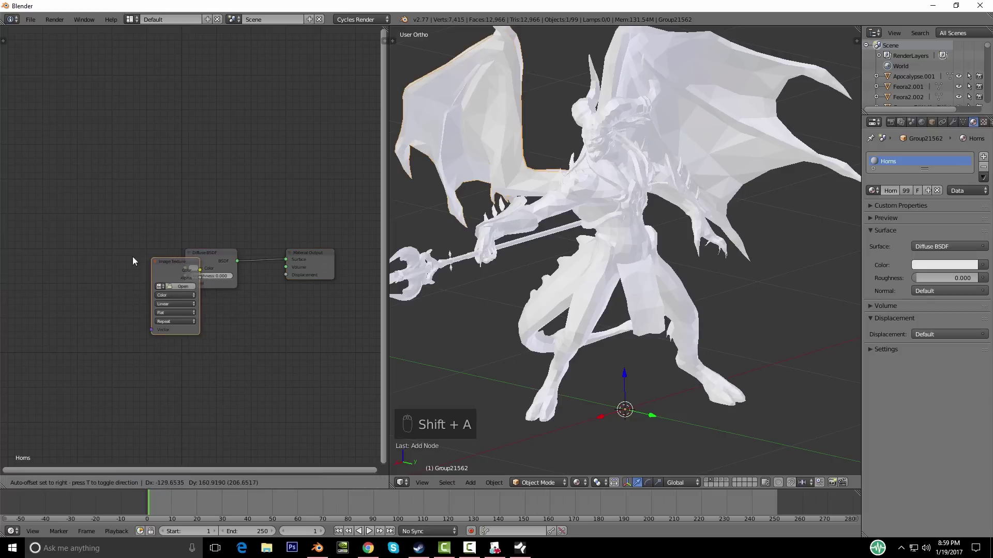
click(95, 246)
drag(144, 259, 176, 264)
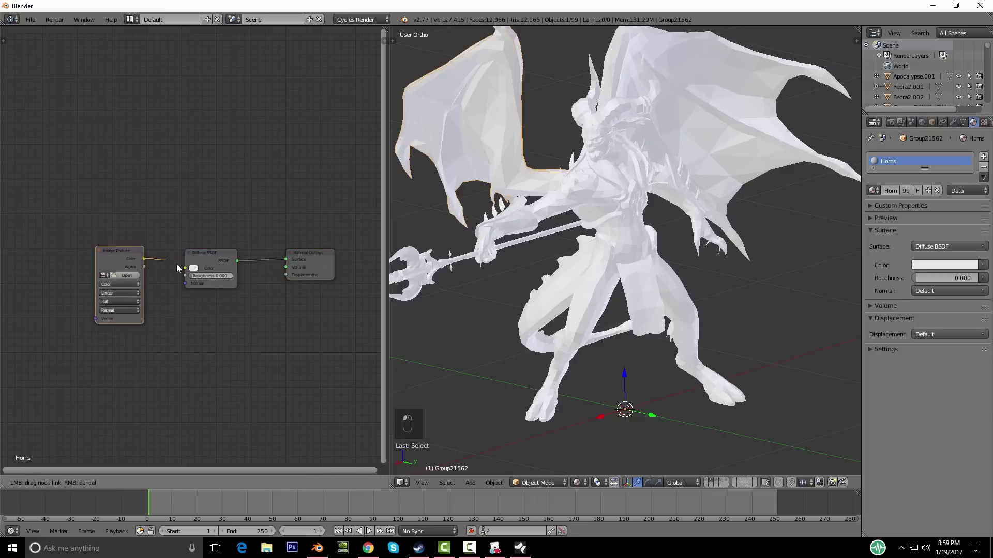
Step: Load Demon.png into the texture node and inspect the textured demon
click(122, 275)
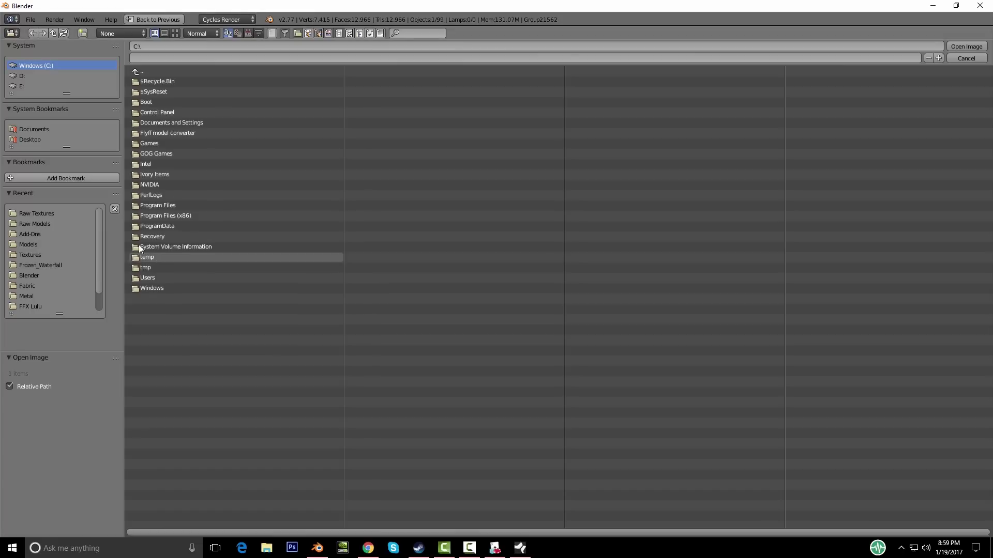
click(40, 216)
double_click(146, 79)
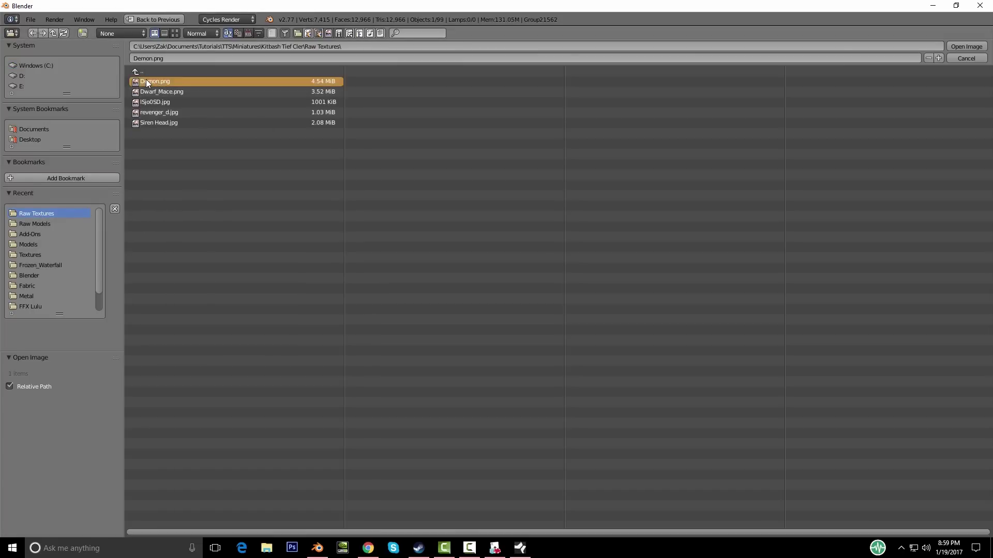
middle_drag(523, 230, 639, 232)
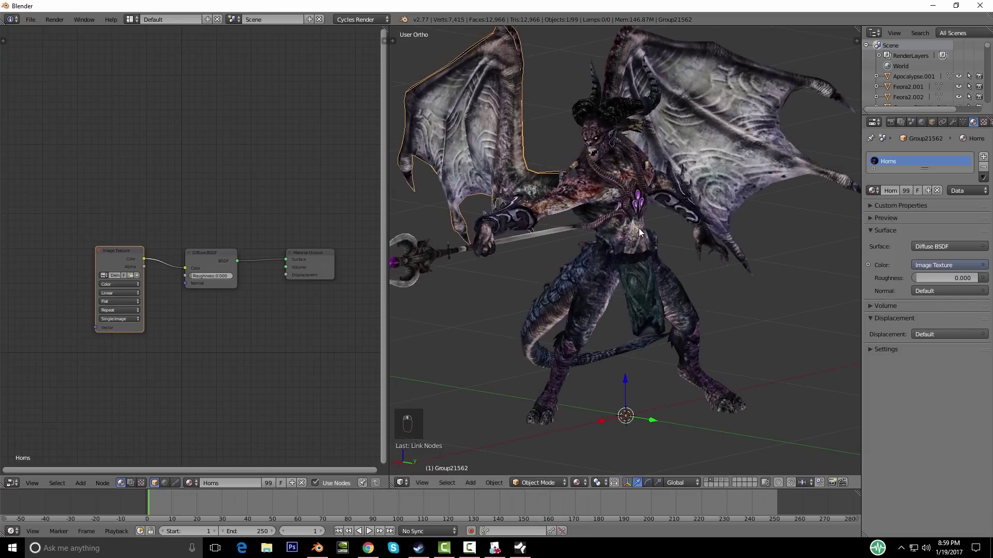
middle_drag(703, 242, 615, 147)
right_click(615, 147)
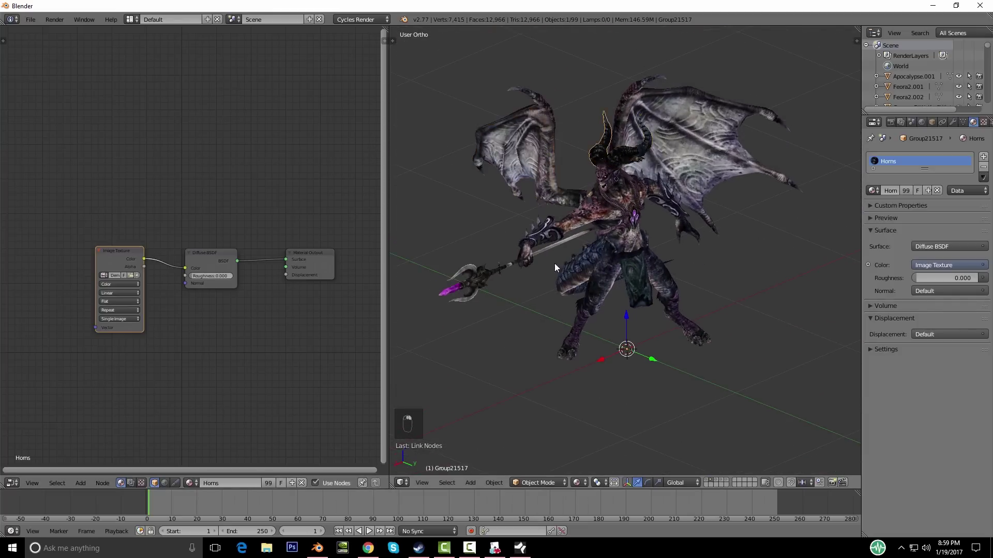
middle_drag(555, 263, 628, 235)
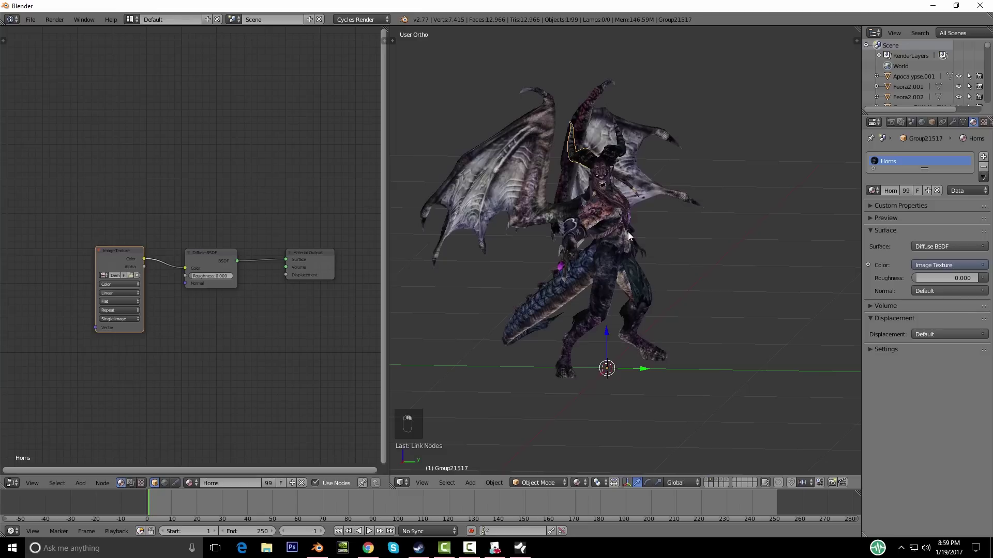
Step: Show the mace model's layer and select the white mace model
click(718, 483)
right_click(584, 296)
middle_drag(620, 319, 667, 305)
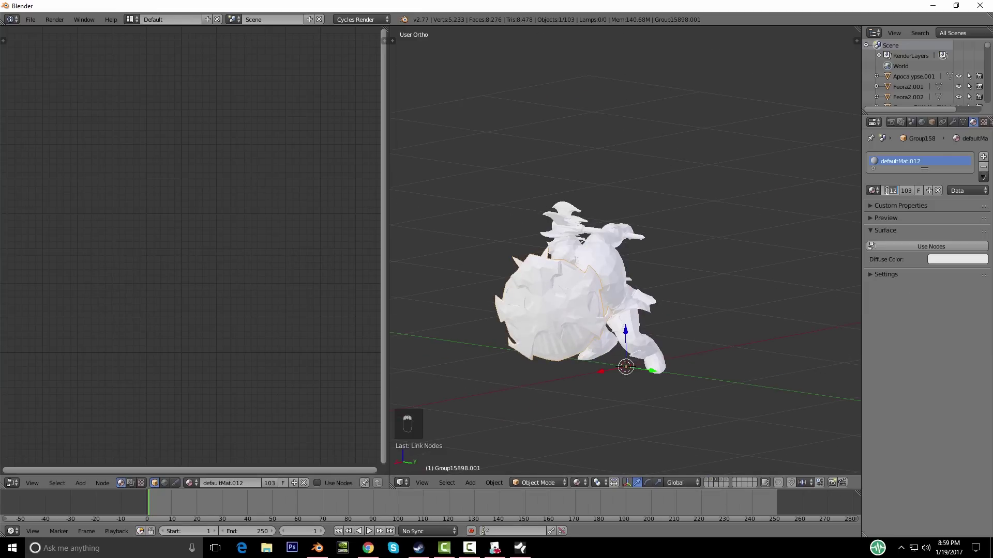
Step: Rename the material MAce, enable nodes, and link an Image Texture into Diffuse Color
text(MAce)
key(Return)
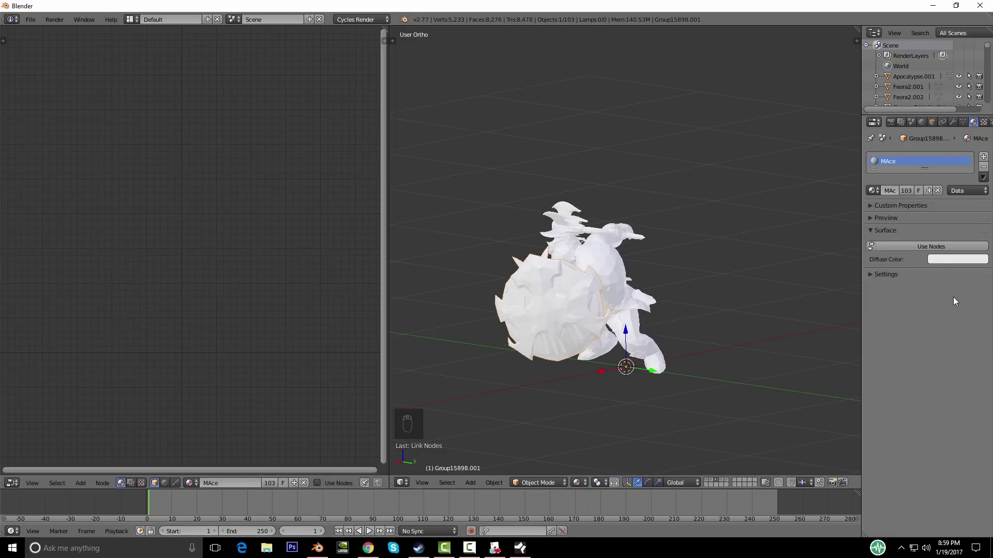
click(922, 249)
key(shift+a)
mouse_move(152, 372)
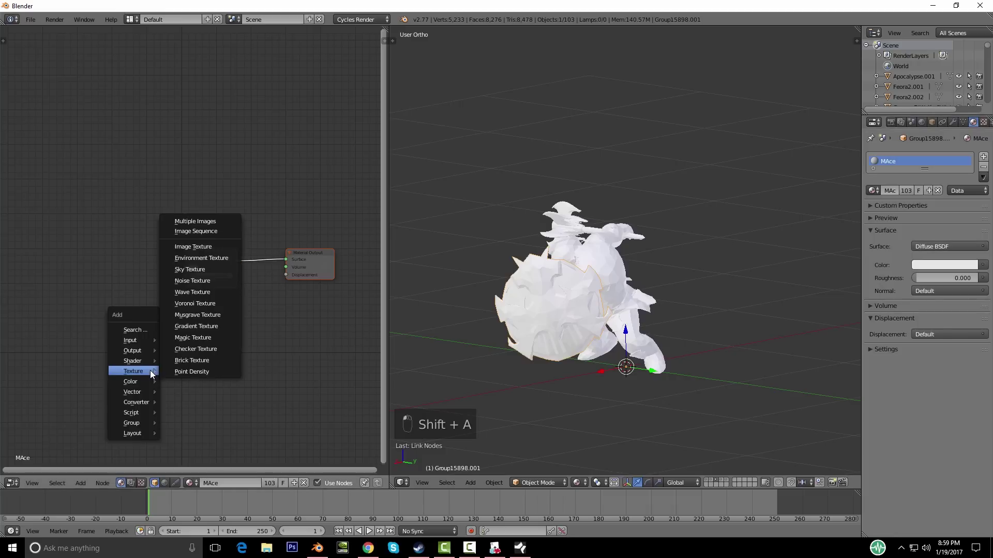
click(199, 246)
click(110, 246)
drag(149, 257, 186, 268)
Step: Load Dwarf_Mace.png from Raw Textures and check the textured dwarf, selecting the mace piece
click(119, 273)
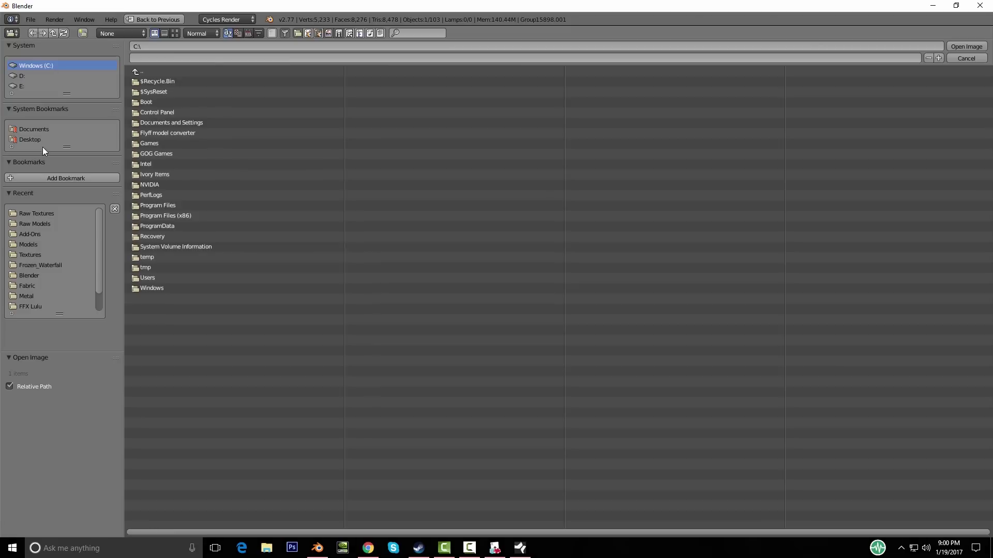
click(35, 214)
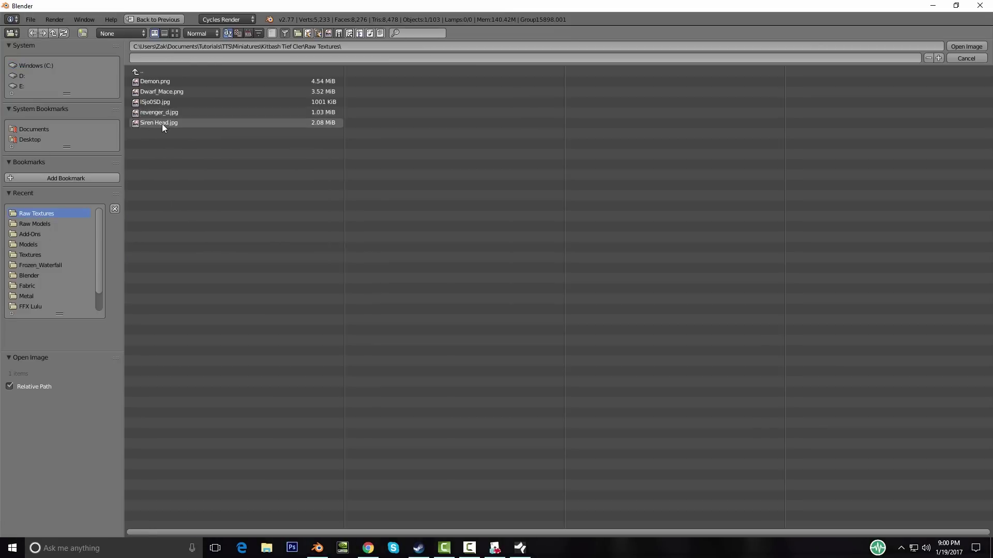
double_click(170, 92)
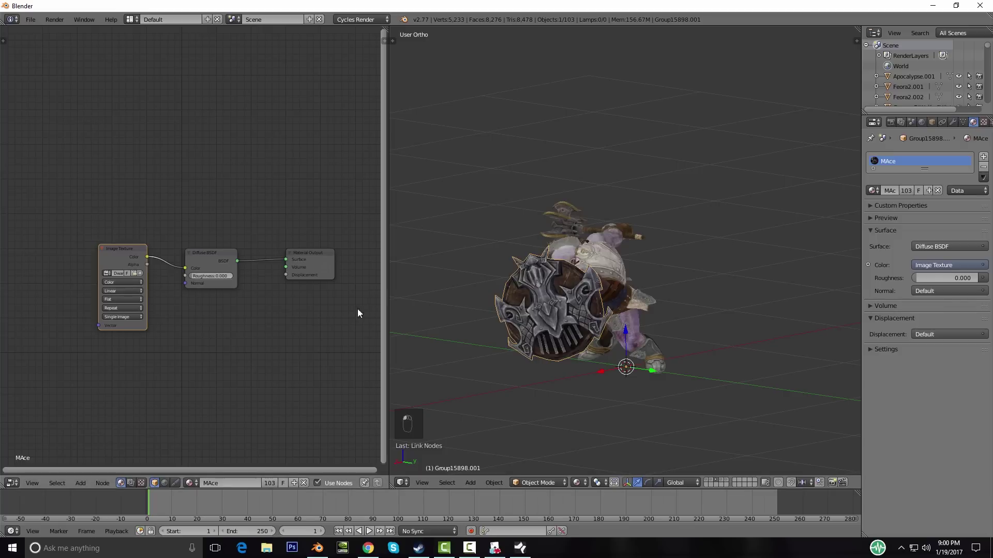
middle_drag(633, 327, 603, 298)
key(a)
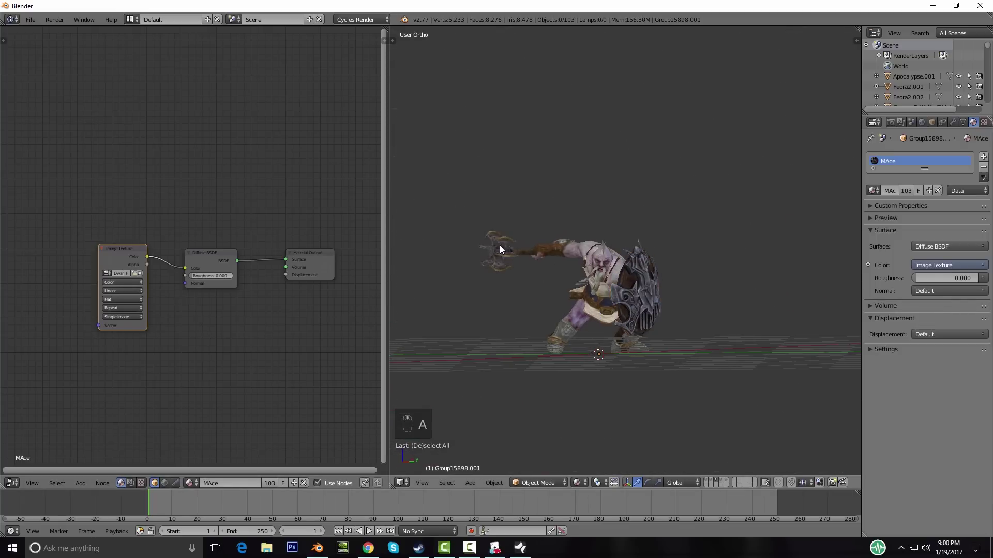
right_click(501, 246)
Step: Show the cleric's layer, rename her material to Body, and remove the unused second slot
key(g)
right_click(520, 243)
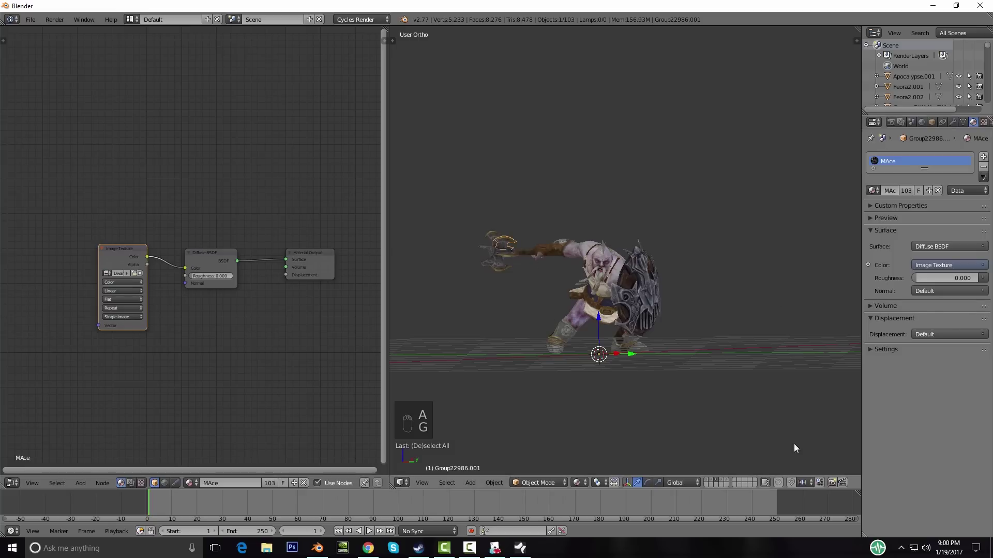
click(722, 479)
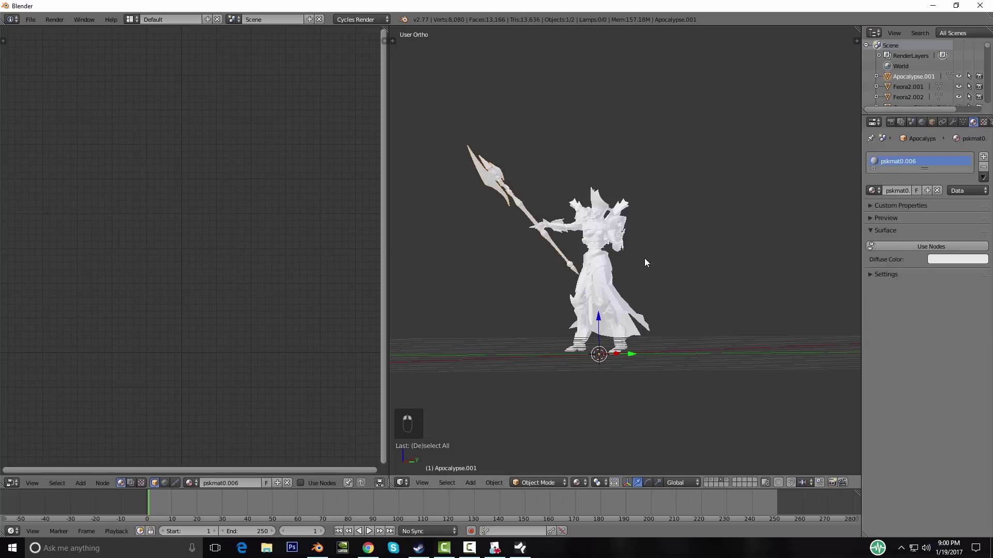
right_click(623, 271)
text(Body)
key(Return)
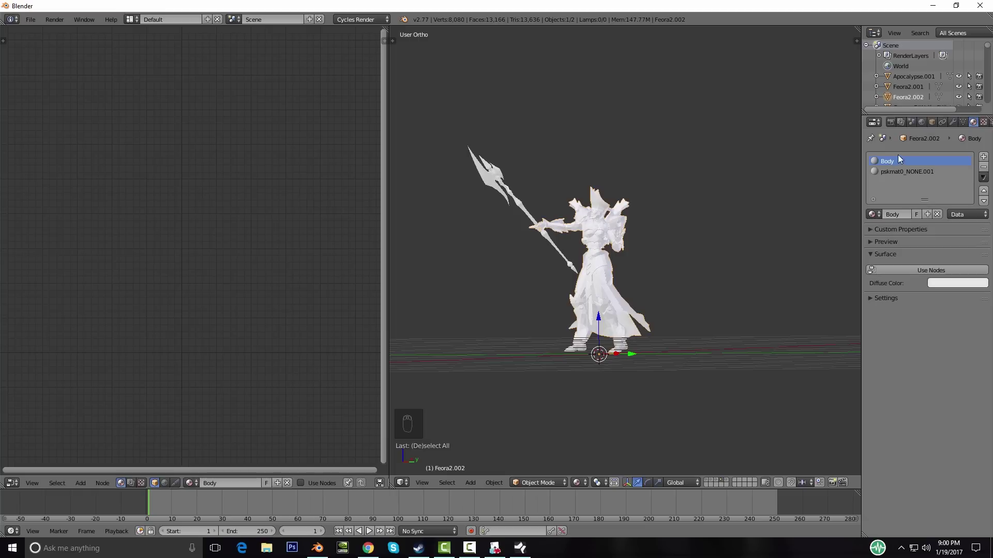
click(911, 171)
click(983, 166)
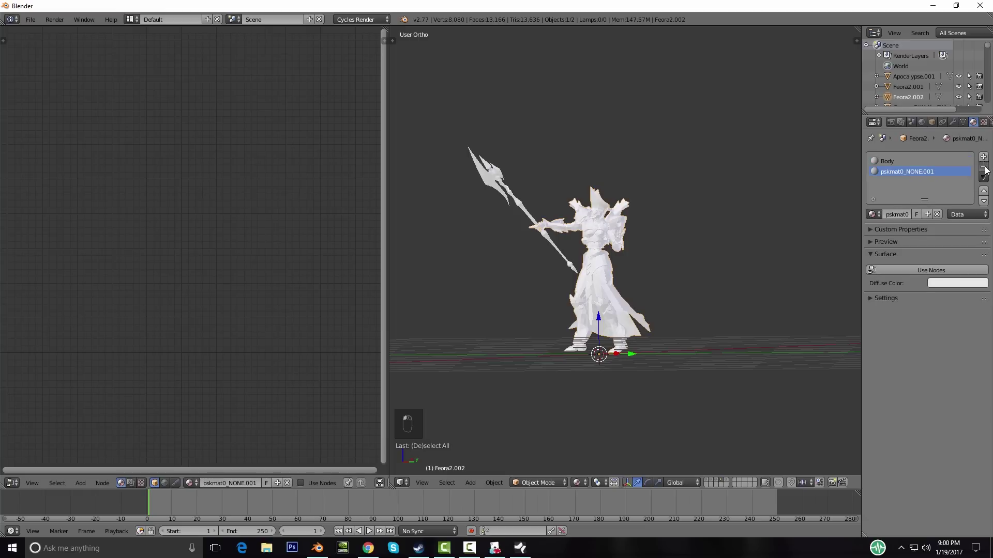
Step: Enable nodes on Body and link a new Image Texture into Diffuse BSDF Color
middle_drag(730, 205, 693, 253)
scroll(693, 257, up, 2)
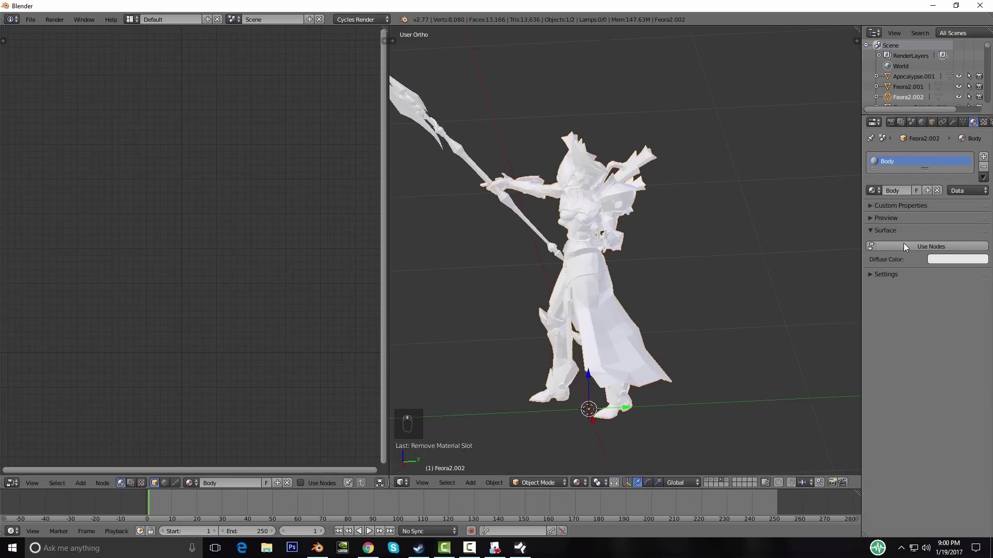
click(903, 246)
key(shift+a)
key(shift+a)
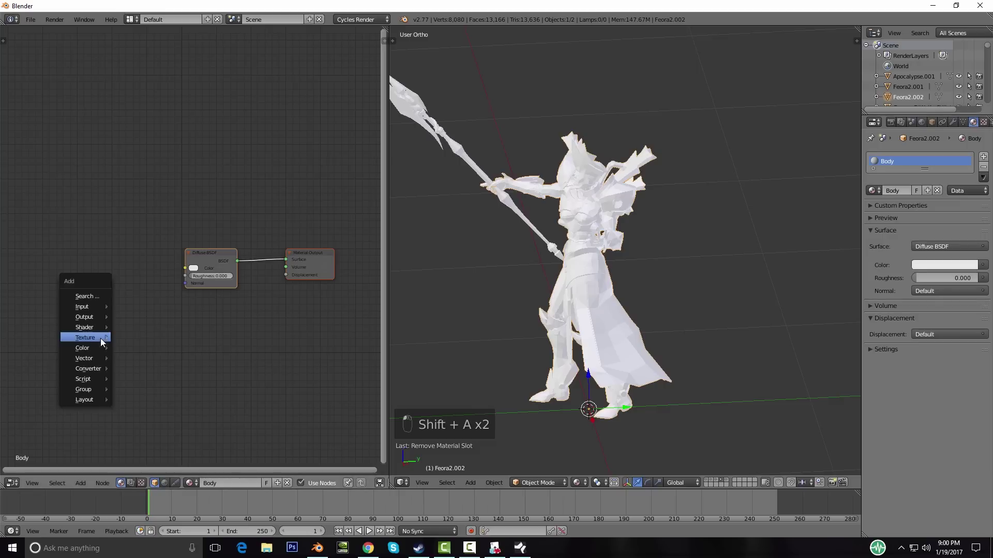
mouse_move(99, 337)
click(141, 362)
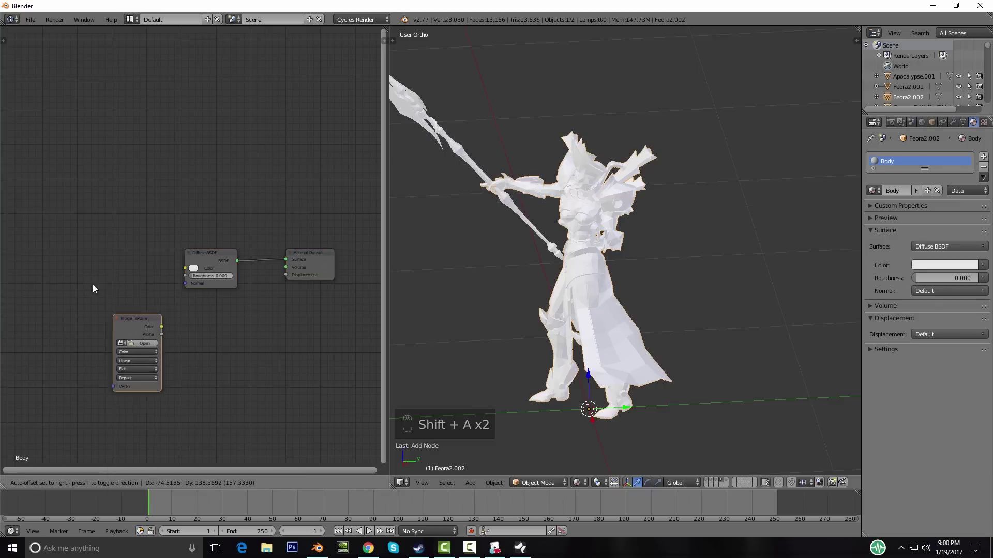
click(132, 256)
drag(140, 264, 186, 268)
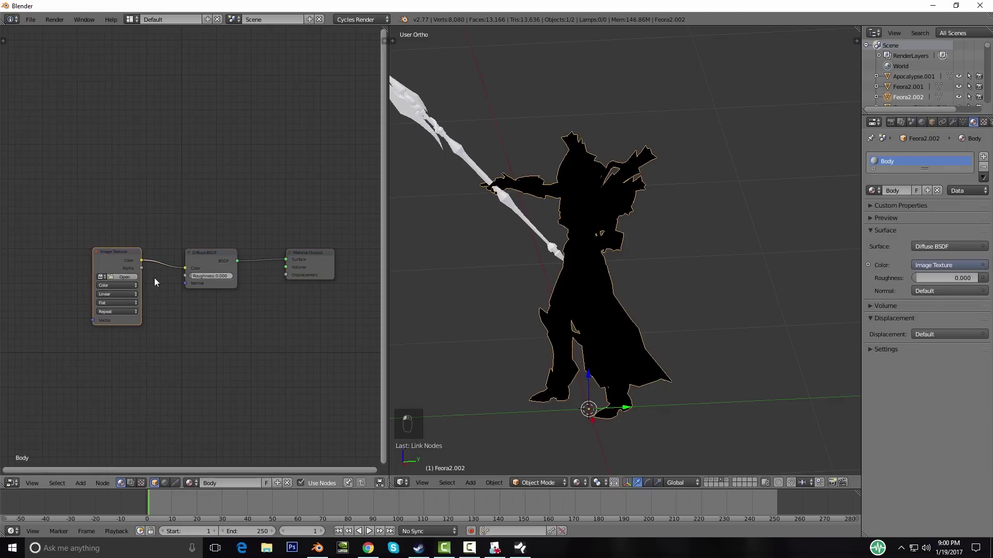
Step: Load lSjo0SD.jpg from Raw Textures into the Body texture node
click(131, 277)
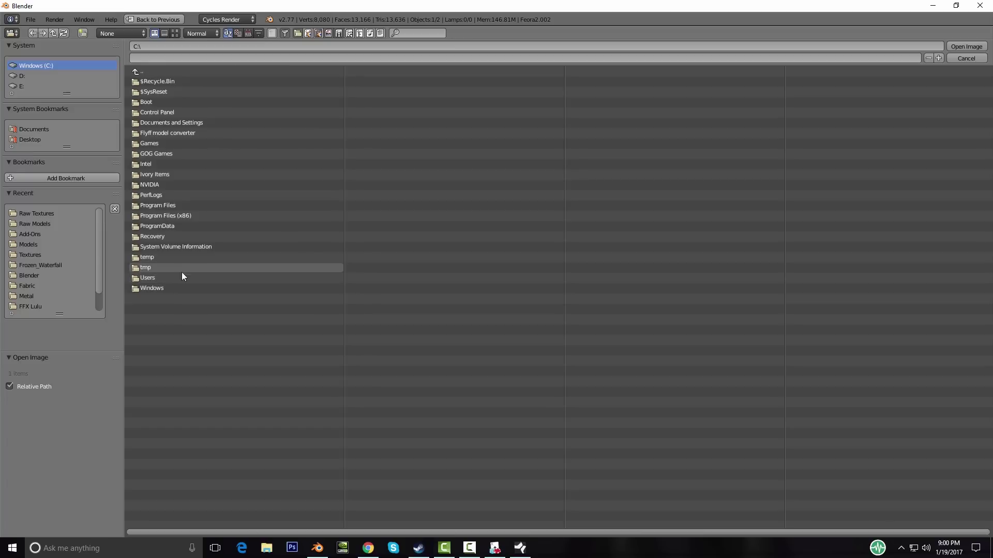
click(45, 213)
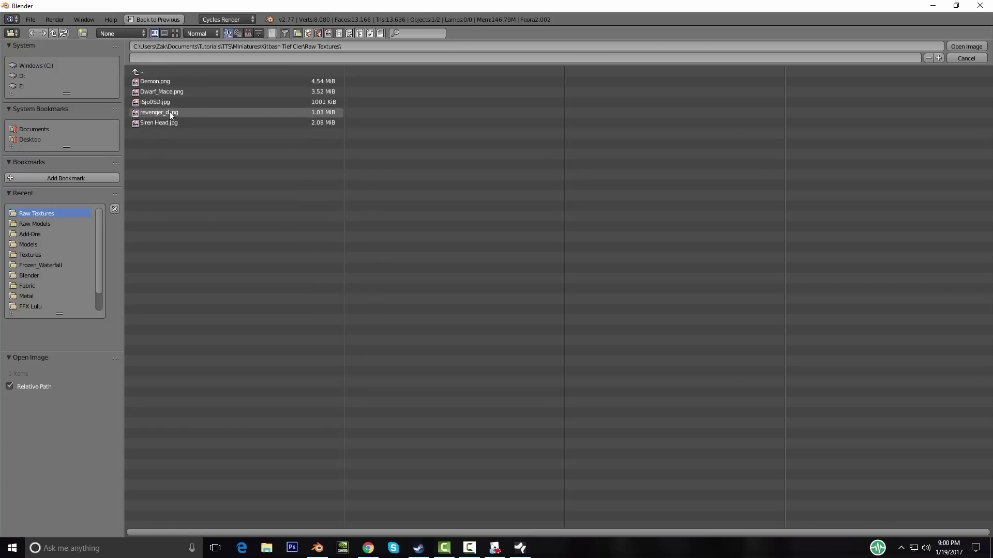
click(156, 103)
double_click(156, 103)
middle_drag(465, 238, 478, 255)
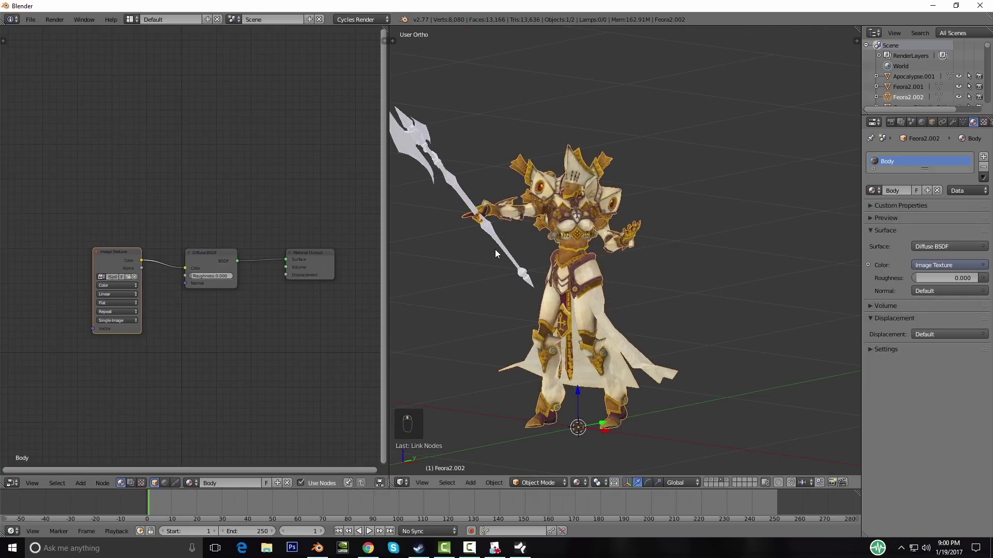
Step: Assign the Body material to the spear
right_click(497, 249)
click(875, 191)
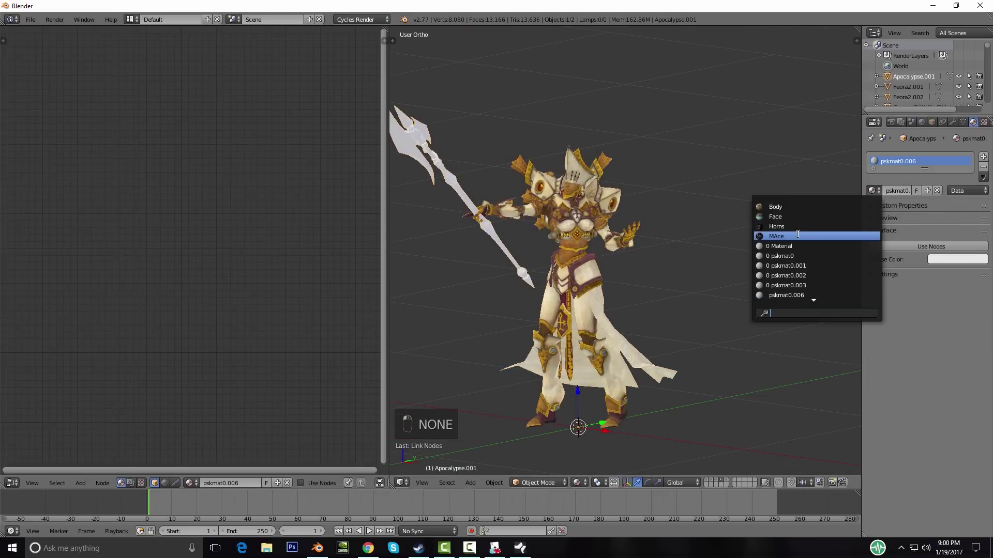
click(785, 207)
middle_drag(614, 312, 516, 346)
Step: Show the Revenger layer, select its body mesh and rename its material to Shield
click(726, 482)
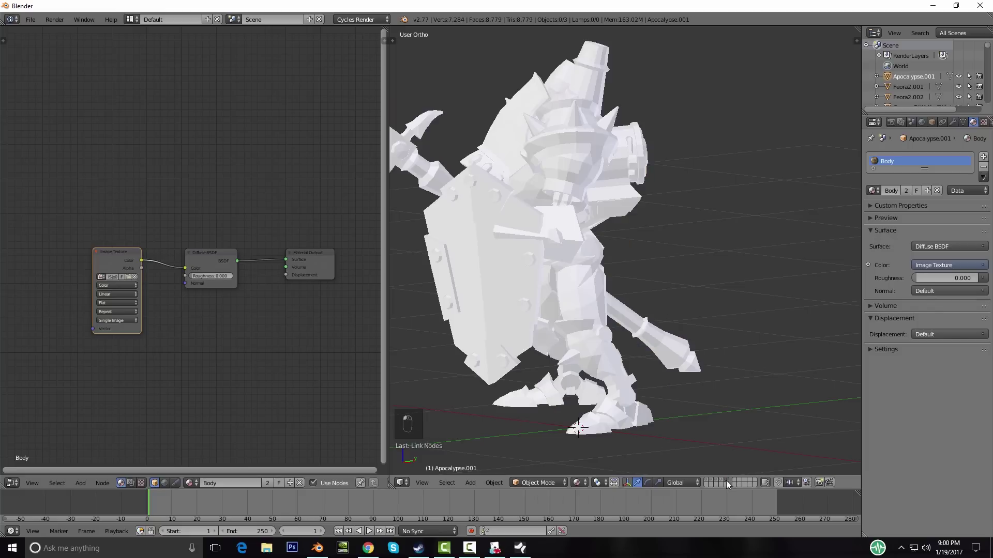
right_click(541, 233)
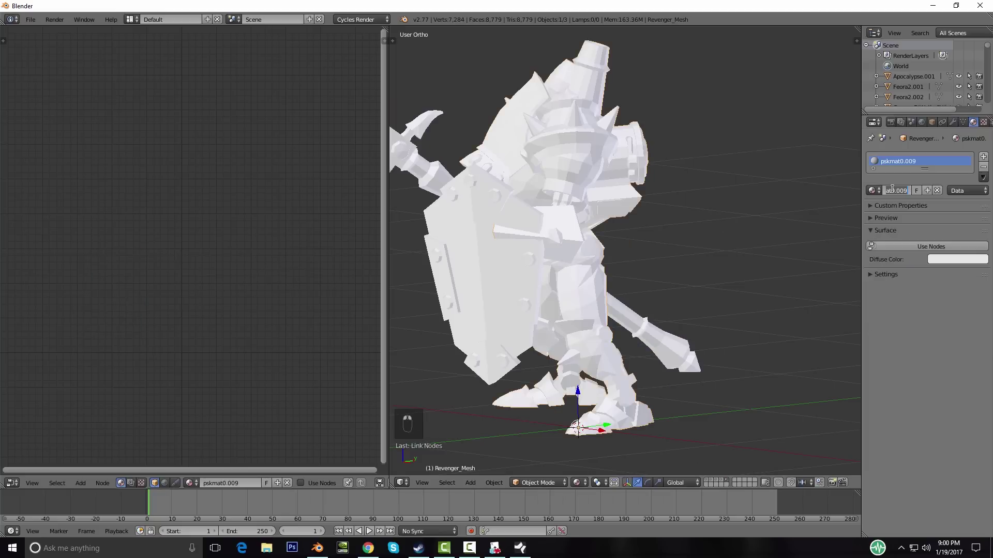
text(Shield)
key(Return)
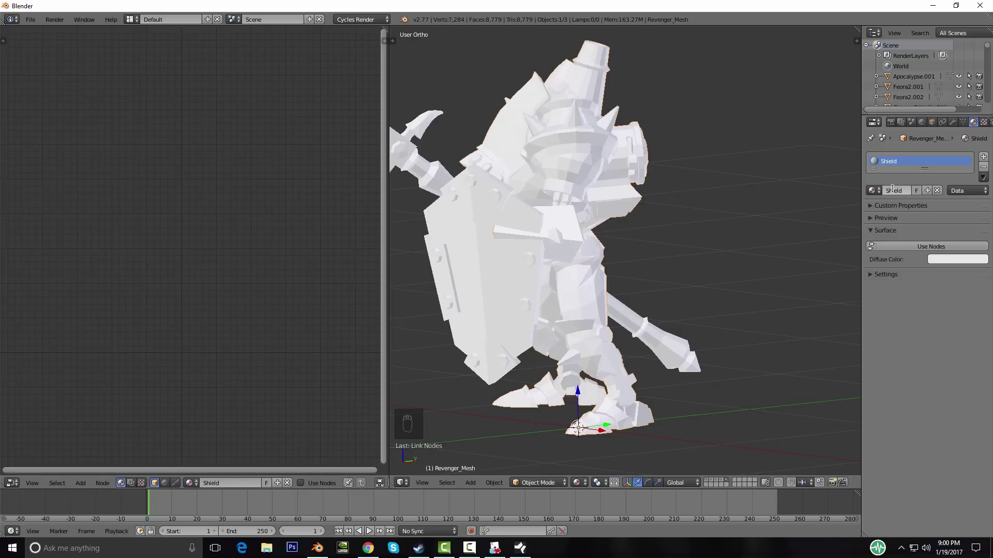
Step: Enable nodes and feed a revenger_d.jpg Image Texture from Raw Textures into the diffuse colour
click(925, 246)
key(shift+a)
mouse_move(162, 341)
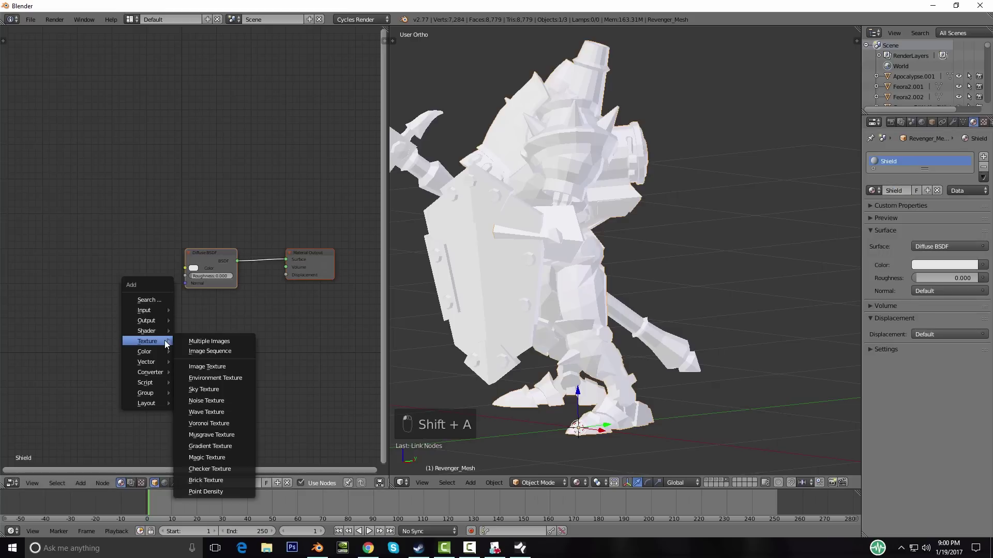
click(209, 366)
click(205, 269)
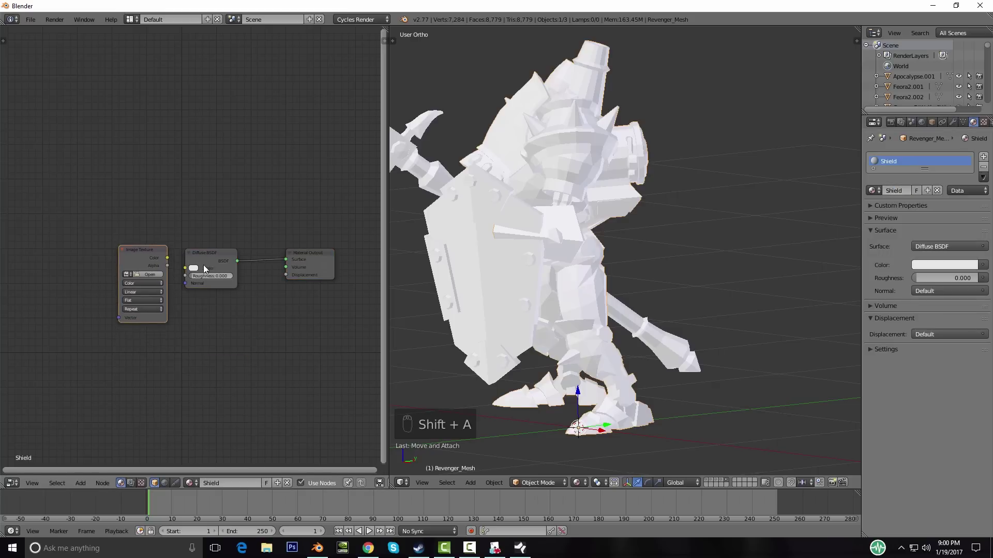
drag(167, 258, 185, 268)
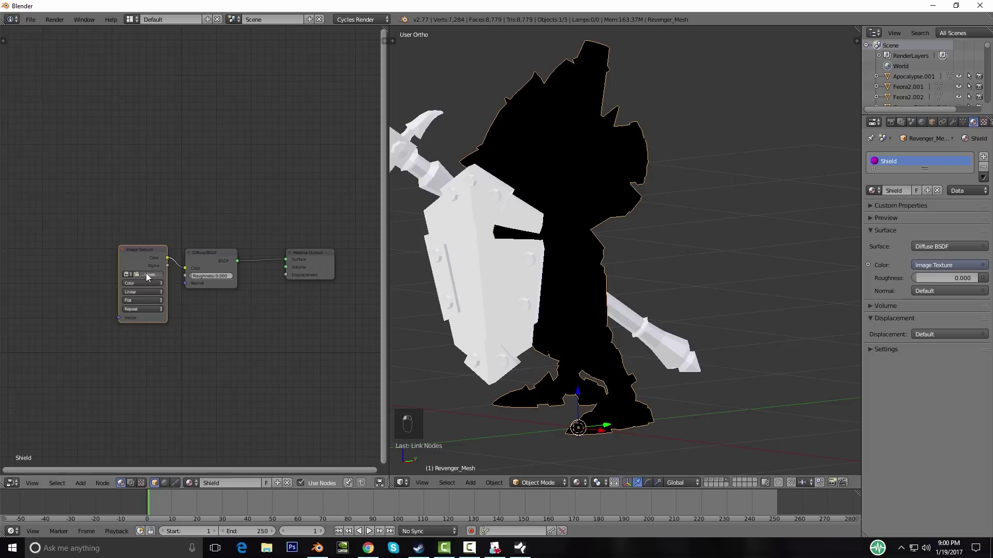
click(147, 274)
click(34, 214)
click(171, 113)
double_click(171, 112)
Step: Assign the Shield material to the shield and the polearm, then deselect everything
right_click(489, 295)
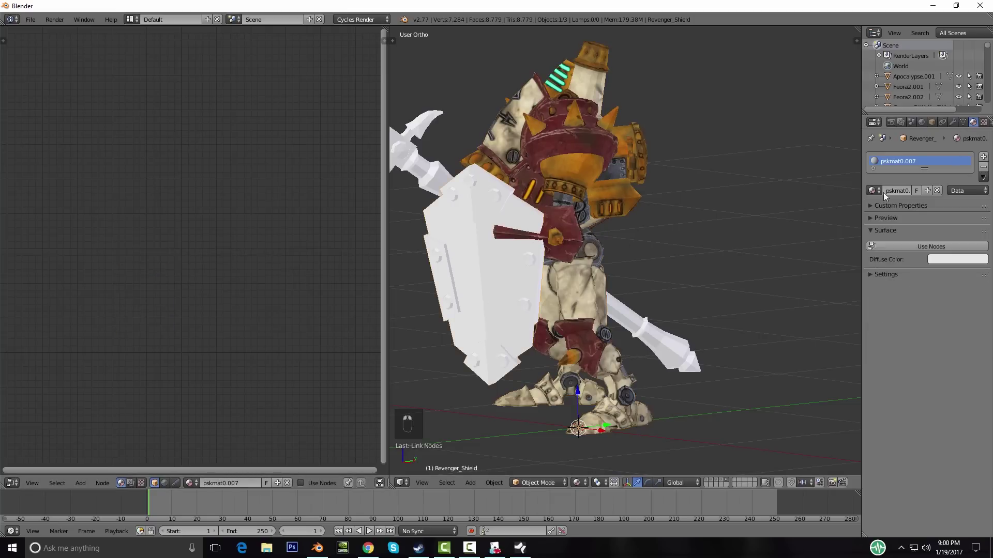
click(872, 191)
click(786, 296)
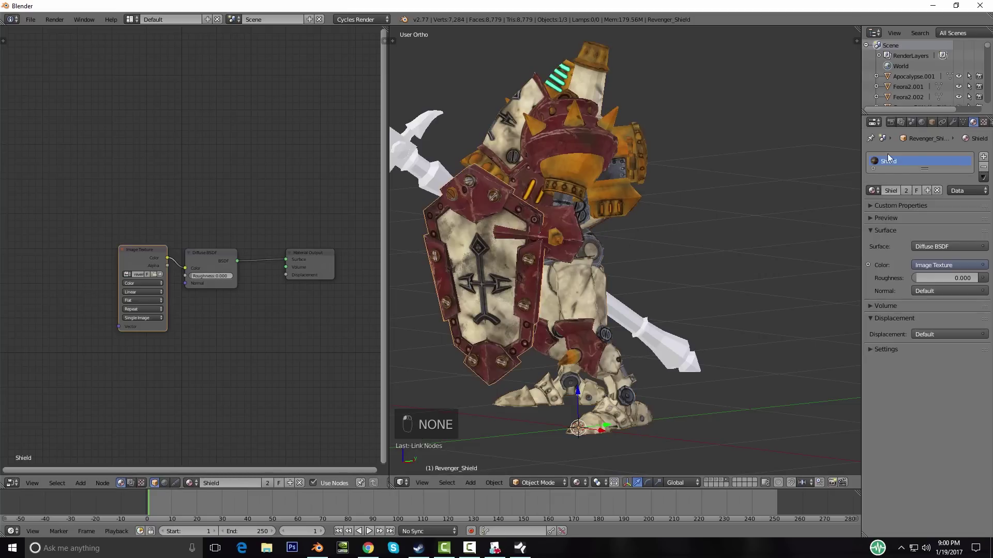
right_click(439, 172)
click(873, 191)
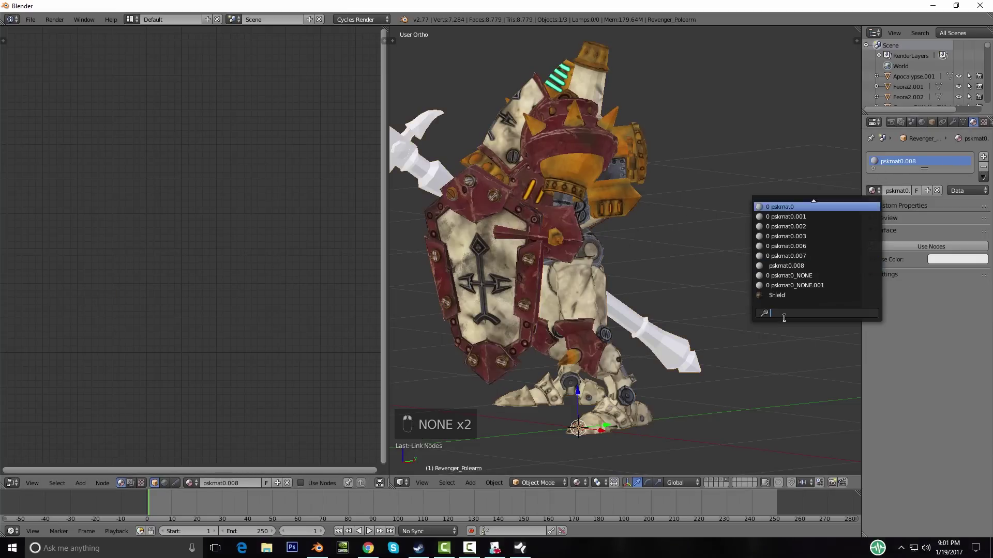
click(786, 295)
middle_drag(519, 199, 734, 189)
scroll(711, 227, down, 4)
key(a)
scroll(591, 356, up, 6)
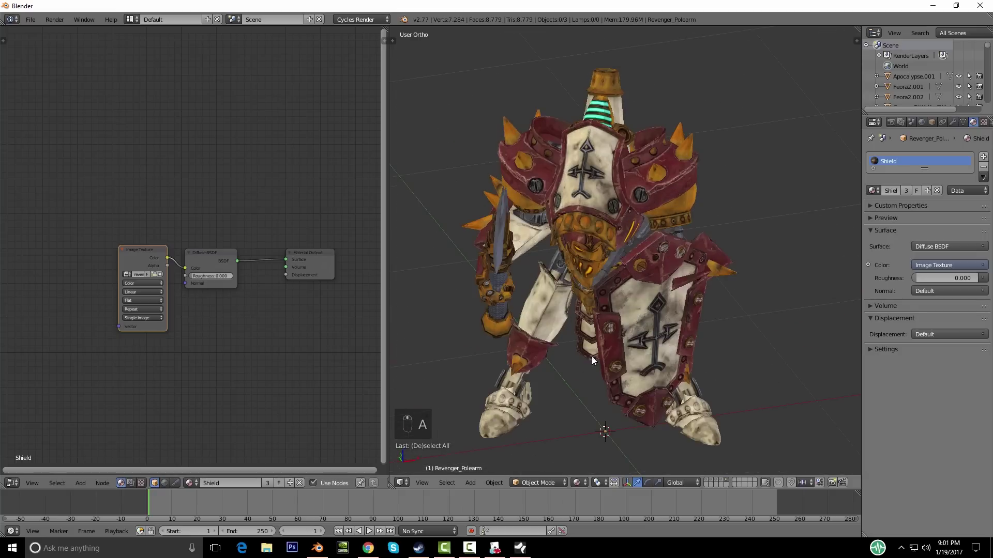
Step: Step through the layers past the ogre to the spear-holding cleric, selecting her parts
mouse_move(688, 403)
middle_down()
mouse_move(654, 357)
mouse_move(677, 403)
middle_up()
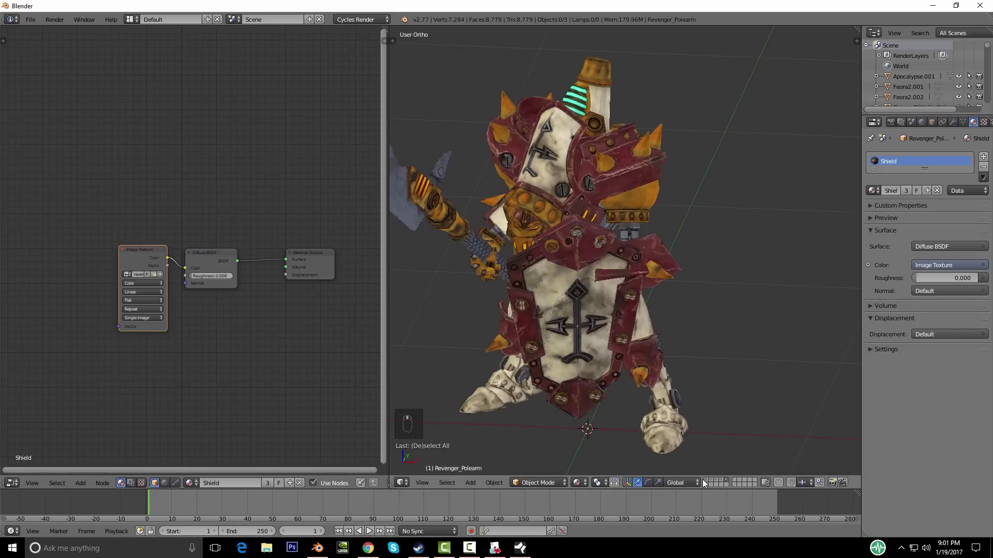
click(707, 483)
click(713, 483)
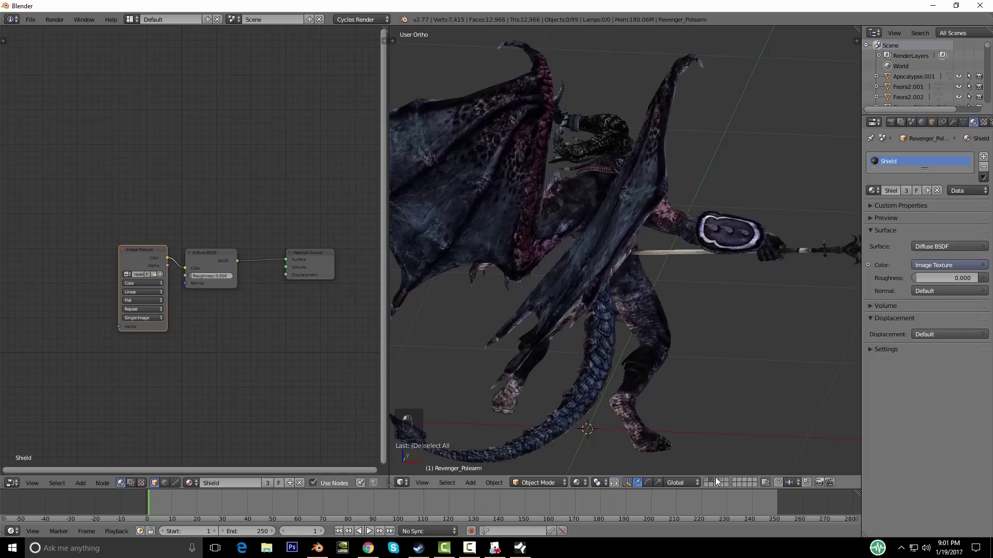
click(718, 485)
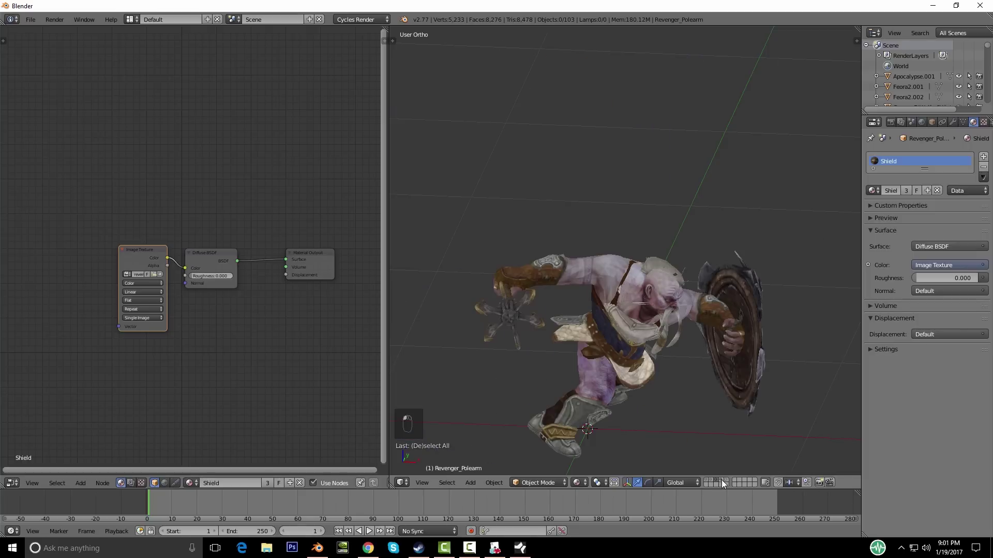
click(723, 482)
key(a)
key(a)
key(a)
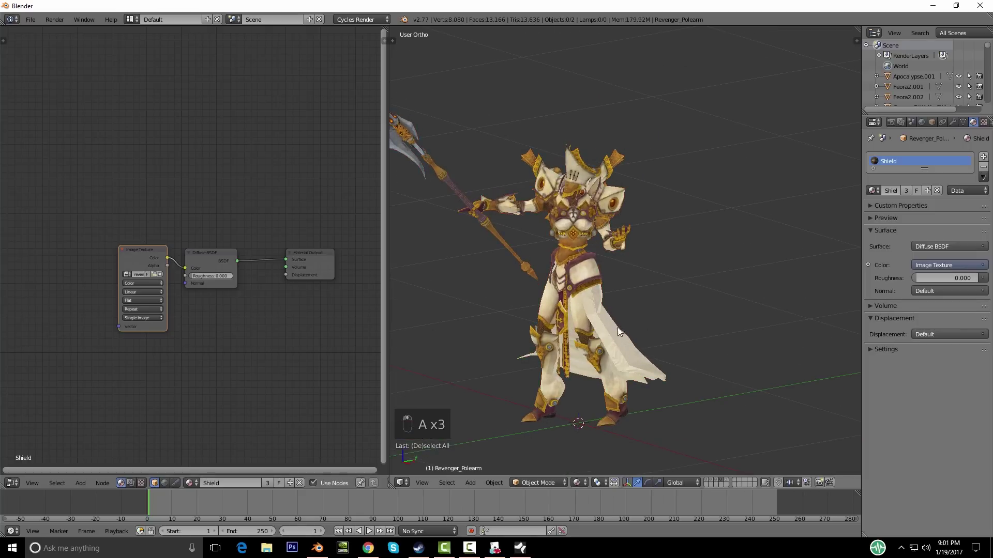
right_click(618, 328)
key(a)
key(a)
middle_drag(696, 356, 716, 365)
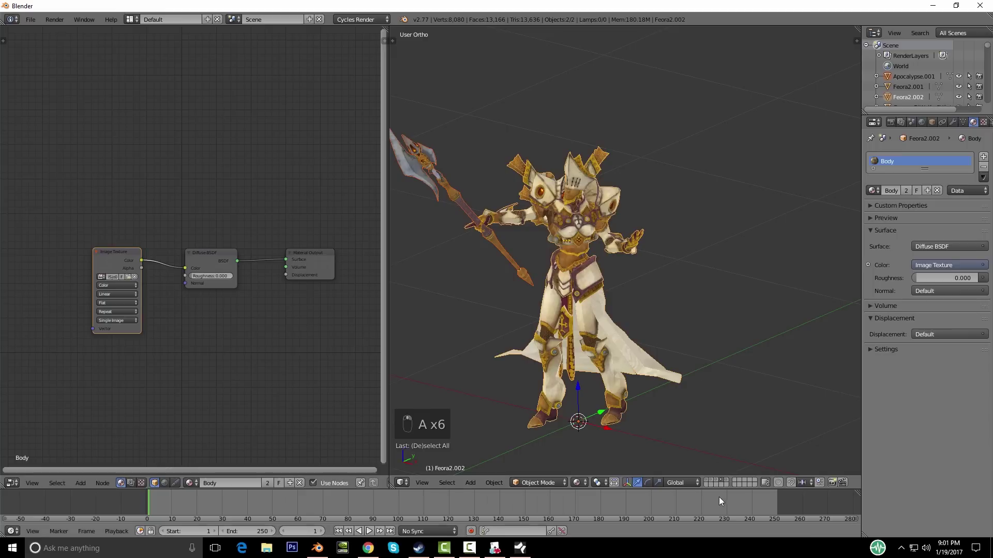
Step: Display the swordswoman's layer, toggle her selection and bring up Move to Layer
click(706, 481)
key(a)
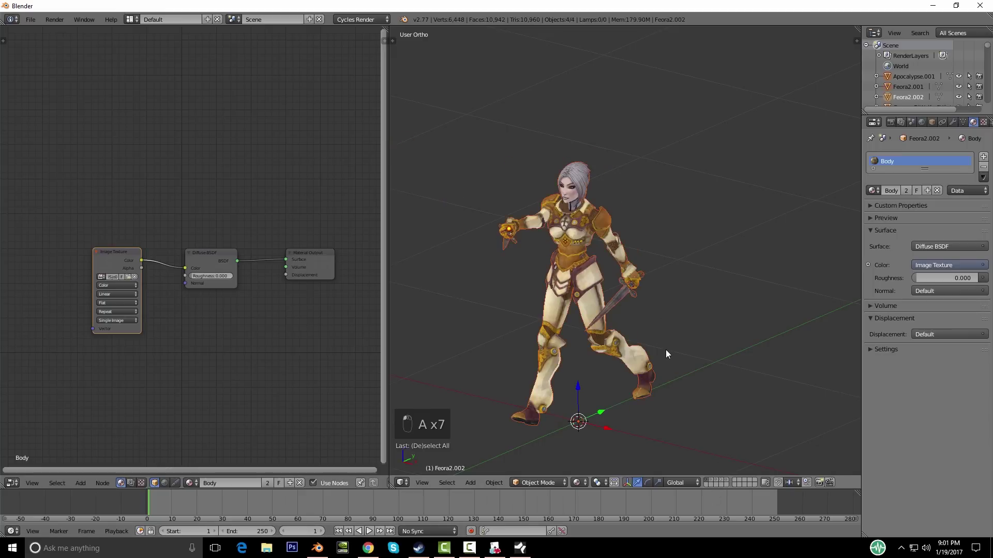
right_click(525, 280)
key(a)
key(a)
key(a)
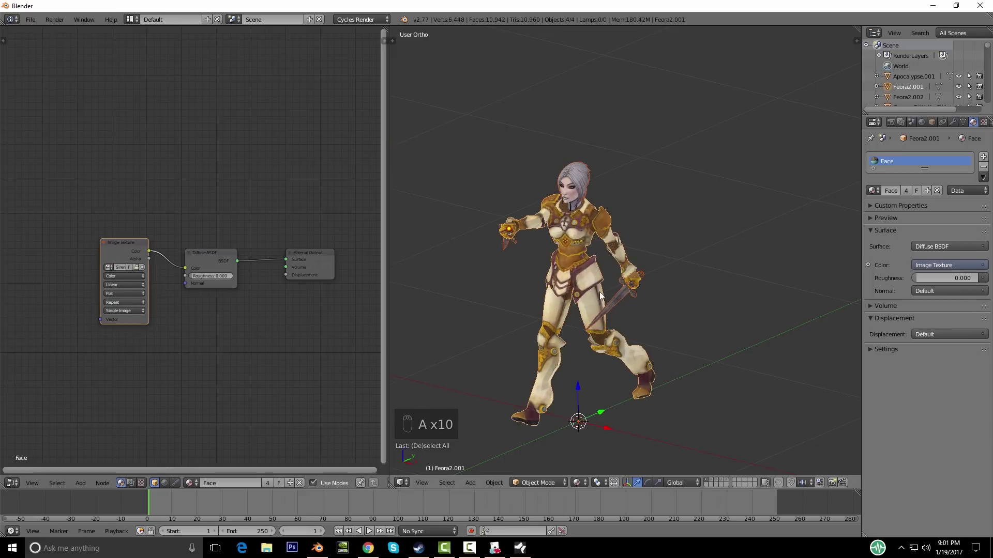
key(m)
key(m)
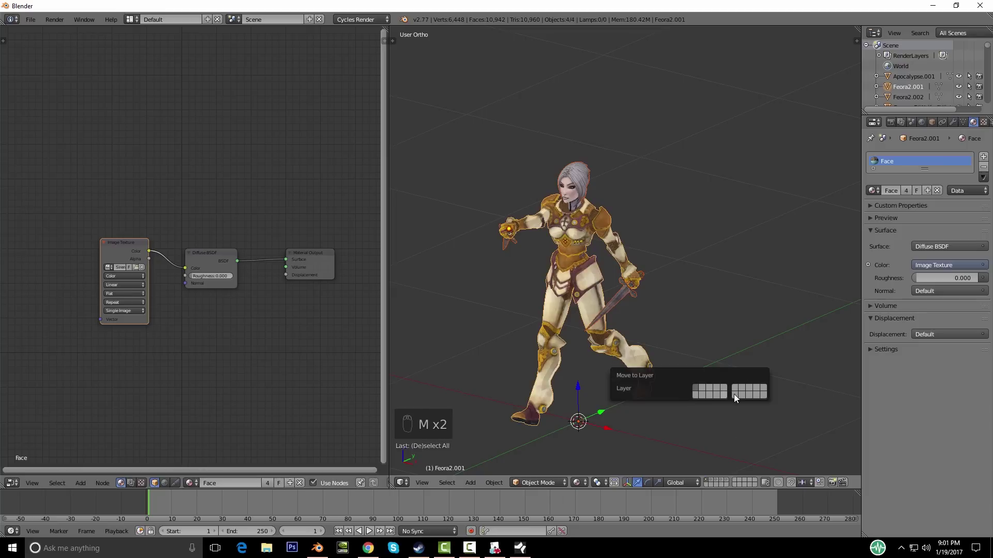
Step: Send the cleric's face and all her other pieces to layer 1
click(736, 385)
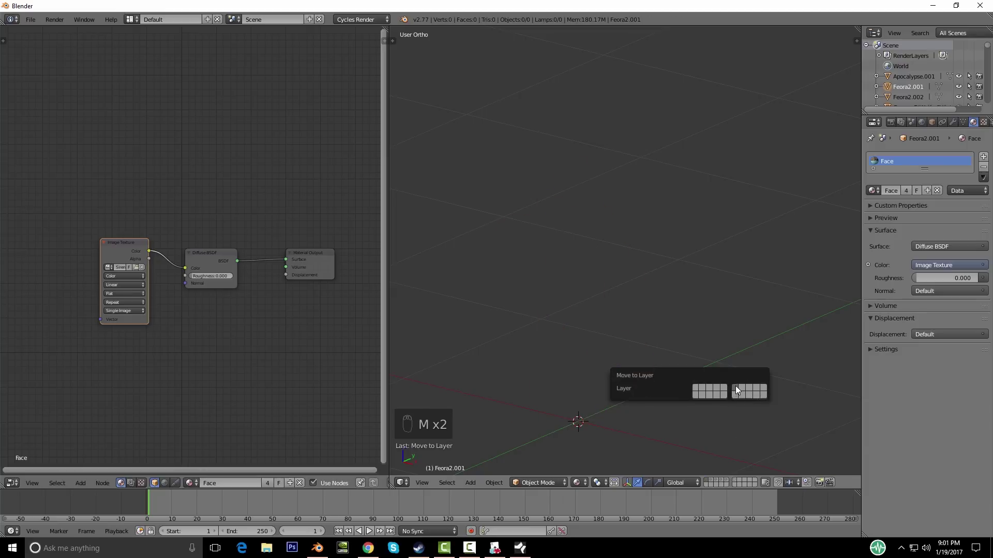
click(722, 481)
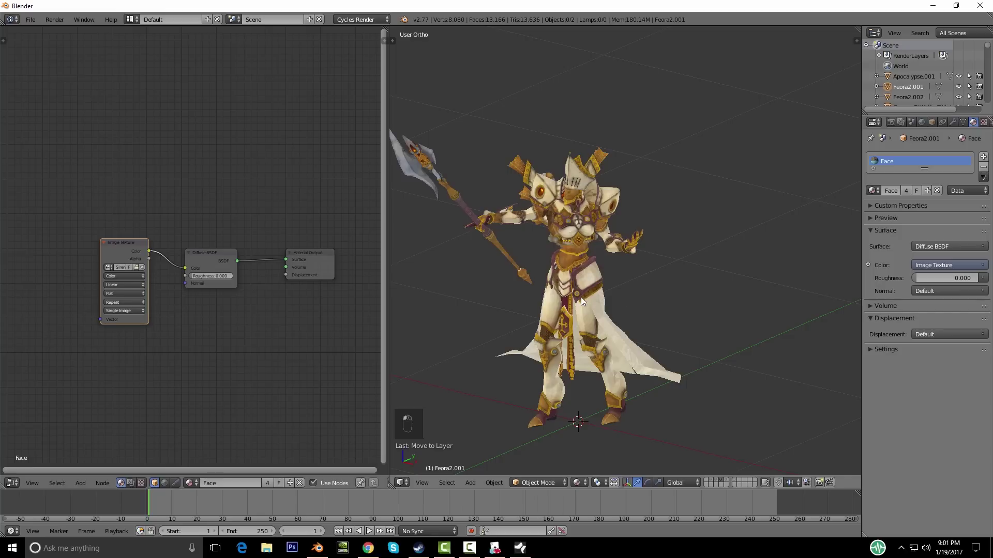
key(a)
key(a)
key(a)
key(m)
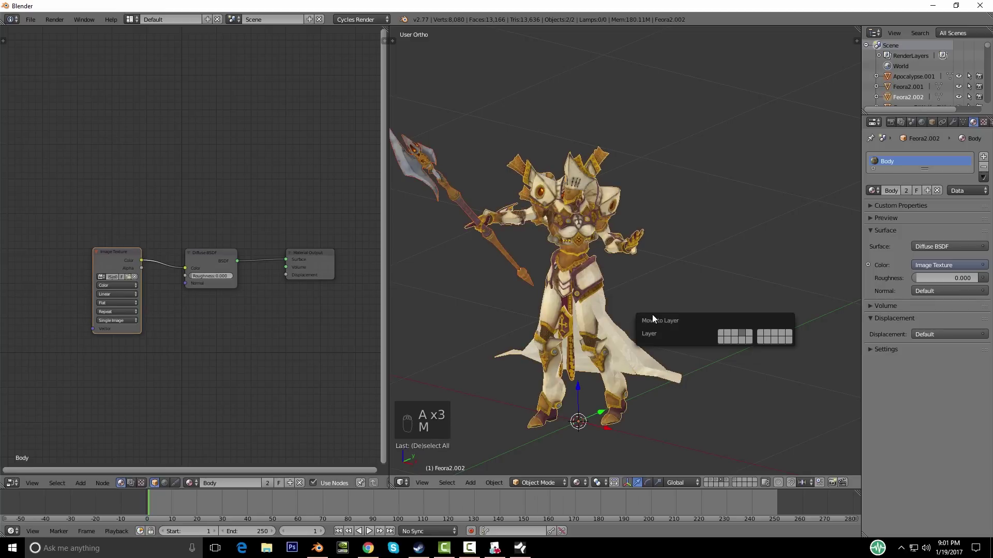
click(721, 332)
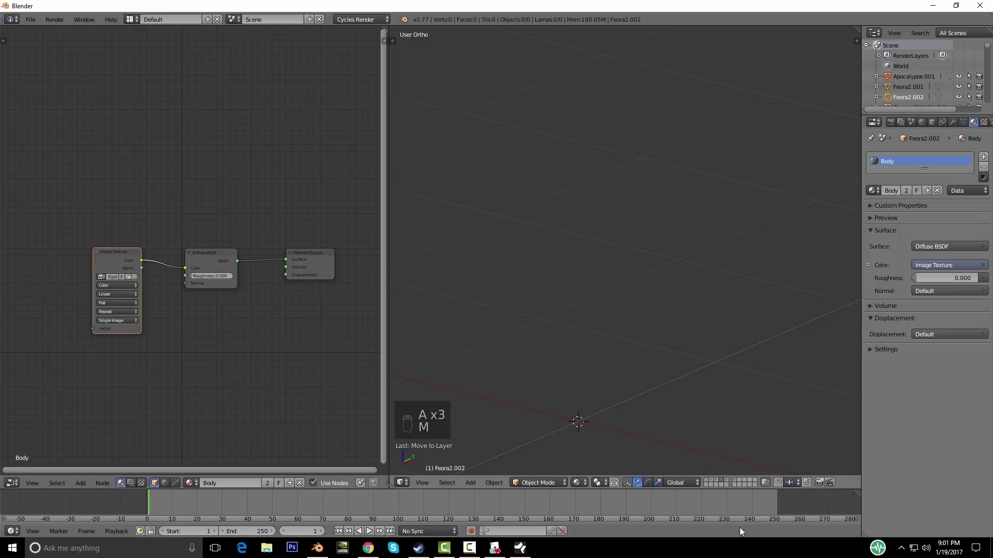
Step: Display layer 1, deselect all and turn the view so the cleric faces forward
click(708, 483)
key(a)
middle_drag(629, 352, 615, 284)
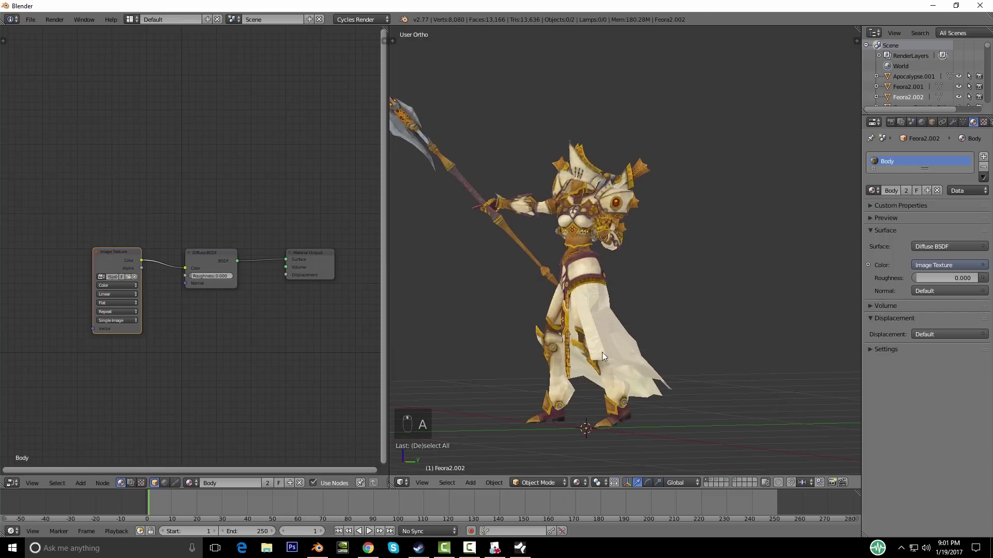
middle_drag(475, 358, 560, 351)
middle_drag(536, 335, 543, 317)
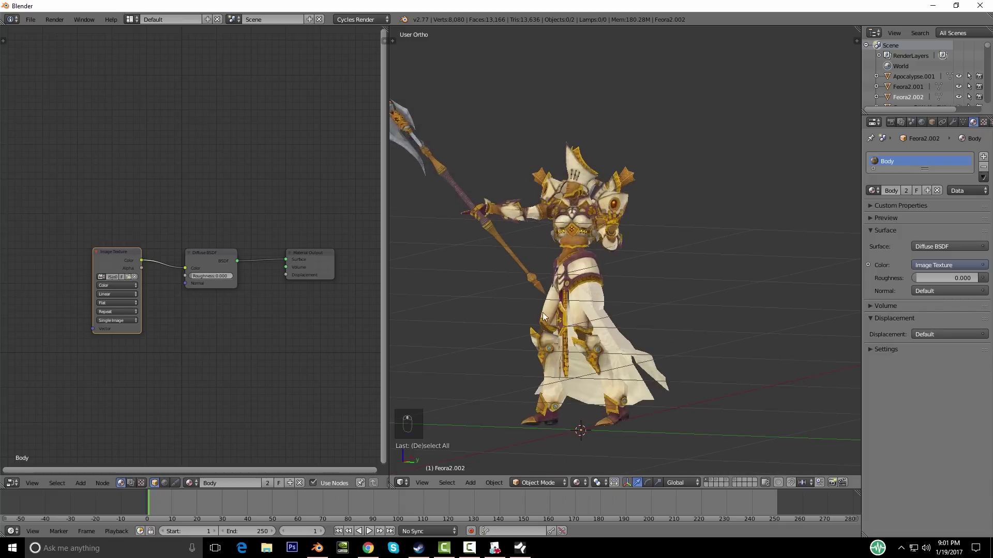
middle_drag(479, 281, 672, 334)
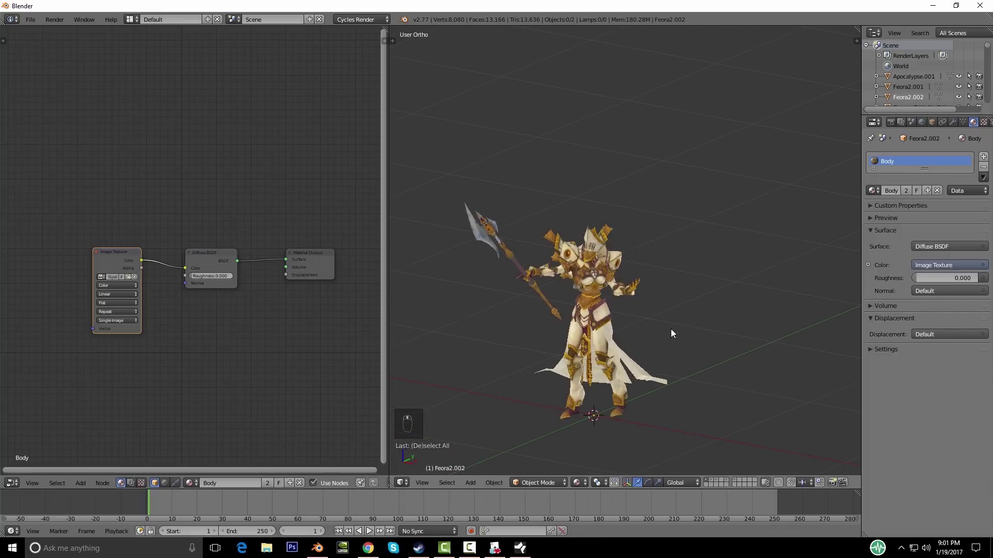
Step: Delete the cleric's spear object
right_click(526, 244)
key(g)
right_click(534, 208)
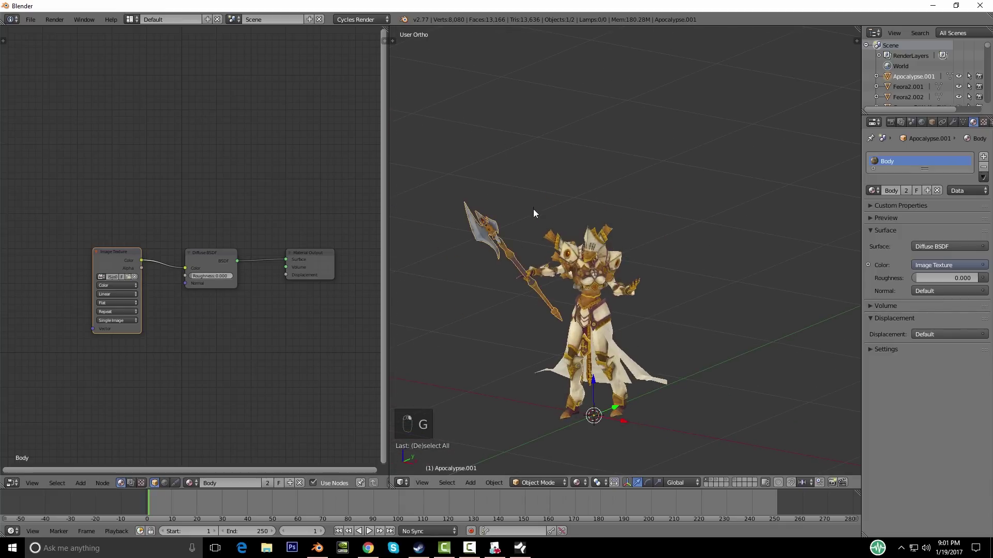
key(Delete)
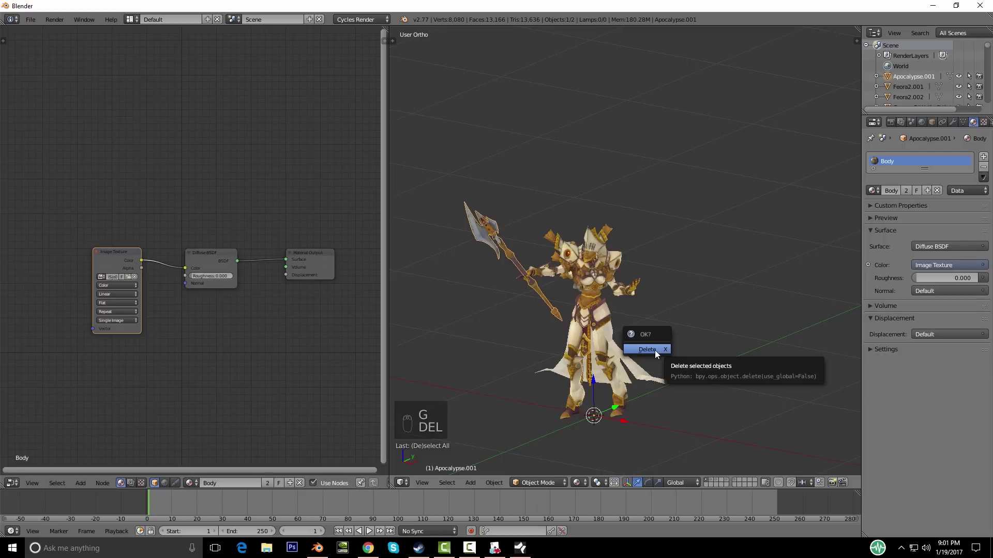
click(655, 350)
mouse_move(655, 350)
middle_down()
mouse_move(552, 321)
mouse_move(652, 334)
mouse_move(514, 346)
mouse_move(670, 345)
mouse_move(510, 321)
middle_up()
scroll(616, 332, down, 2)
Step: Display the winged demon's layer and select both of its horns
click(711, 479)
middle_drag(668, 340, 637, 305)
right_click(638, 305)
right_click(614, 213)
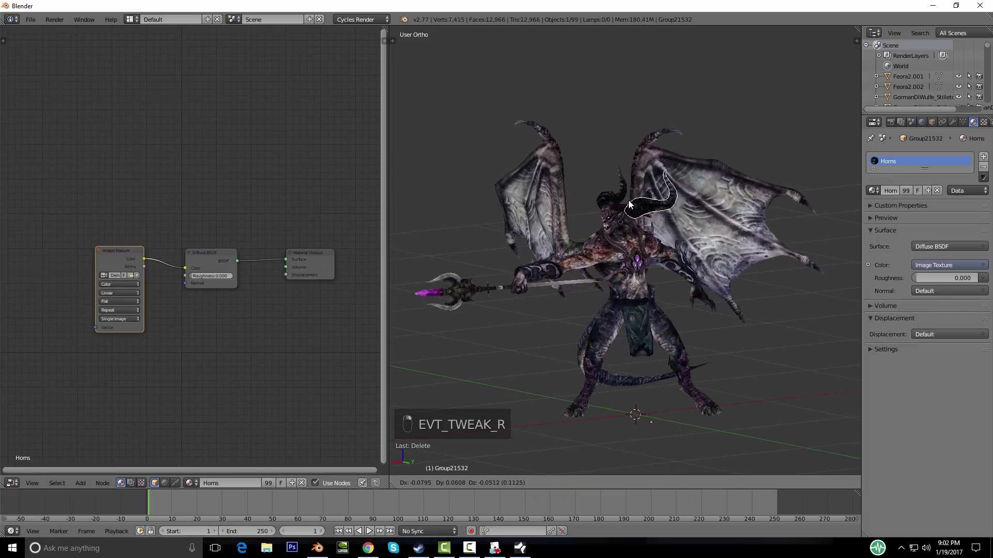
middle_drag(616, 218, 546, 356)
scroll(509, 289, up, 5)
shift+middle_drag(433, 231, 614, 278)
shift+right_click(580, 260)
scroll(682, 283, down, 6)
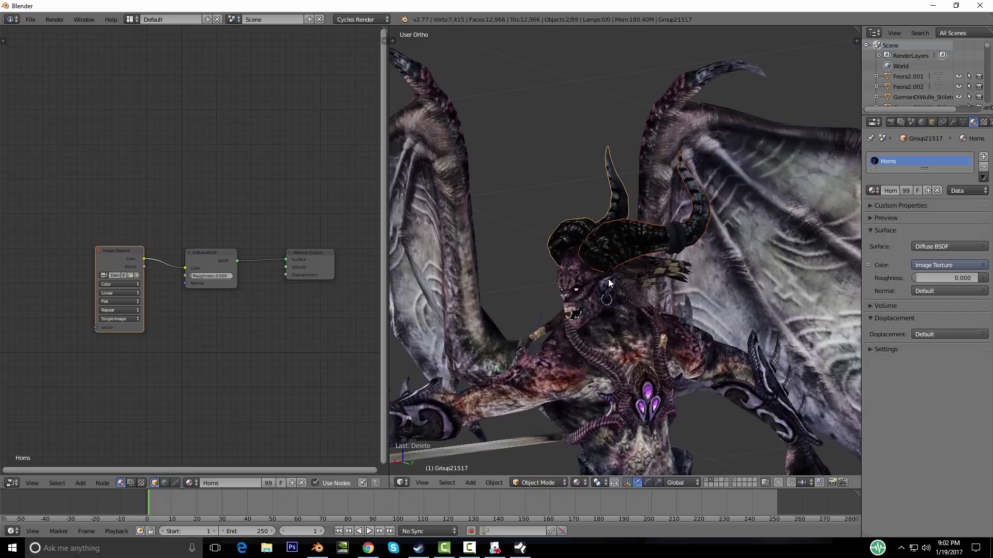
right_click(614, 253)
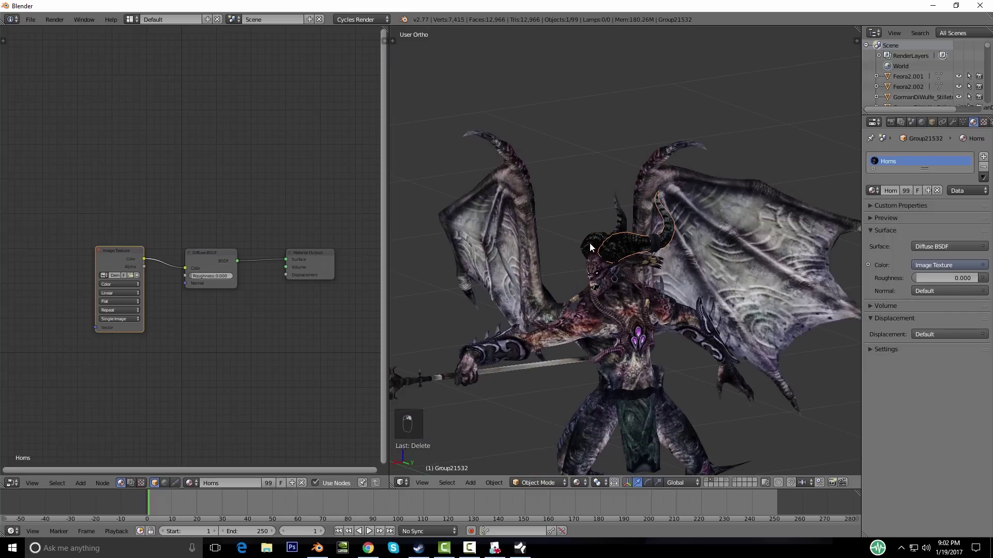
shift+right_click(589, 243)
middle_drag(588, 243, 594, 322)
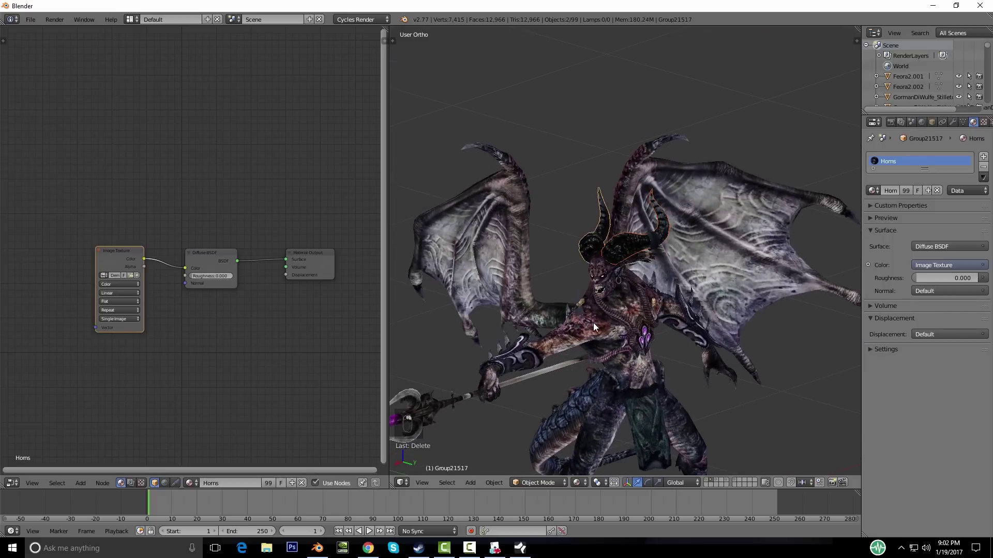
Step: Move both horns to an empty layer and compare them against the cleric's layer
key(m)
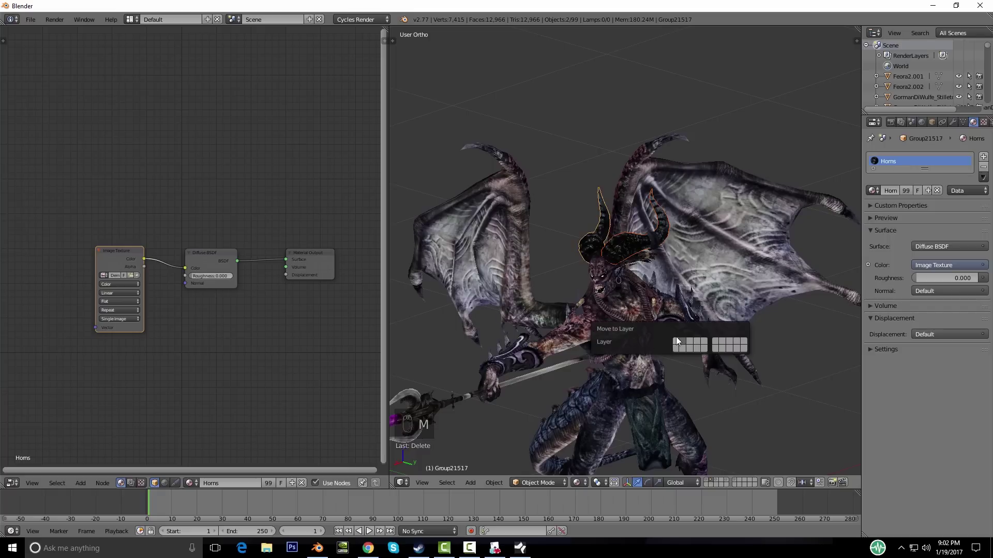
click(675, 349)
middle_drag(669, 316, 630, 313)
click(705, 485)
click(705, 485)
middle_drag(546, 370, 606, 376)
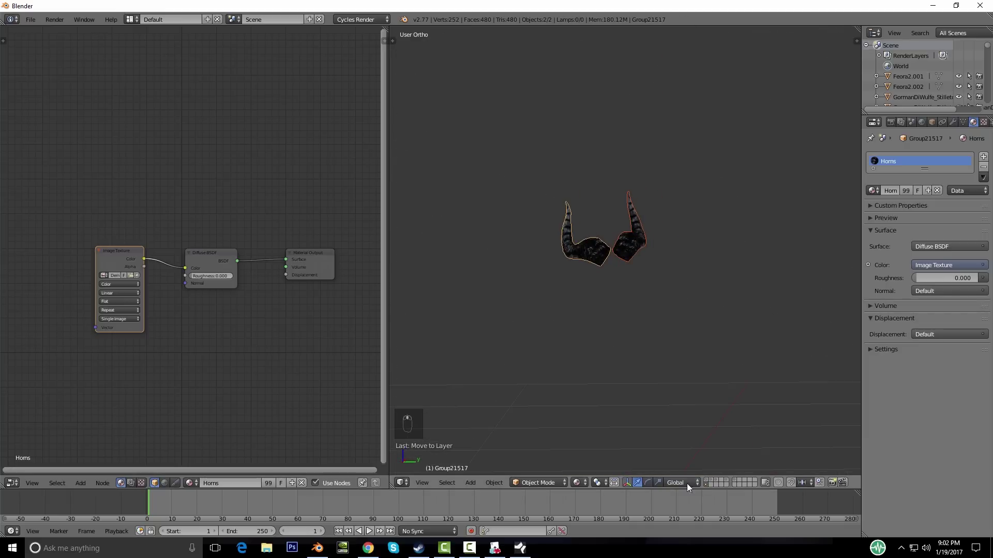
click(705, 483)
middle_drag(541, 371, 615, 398)
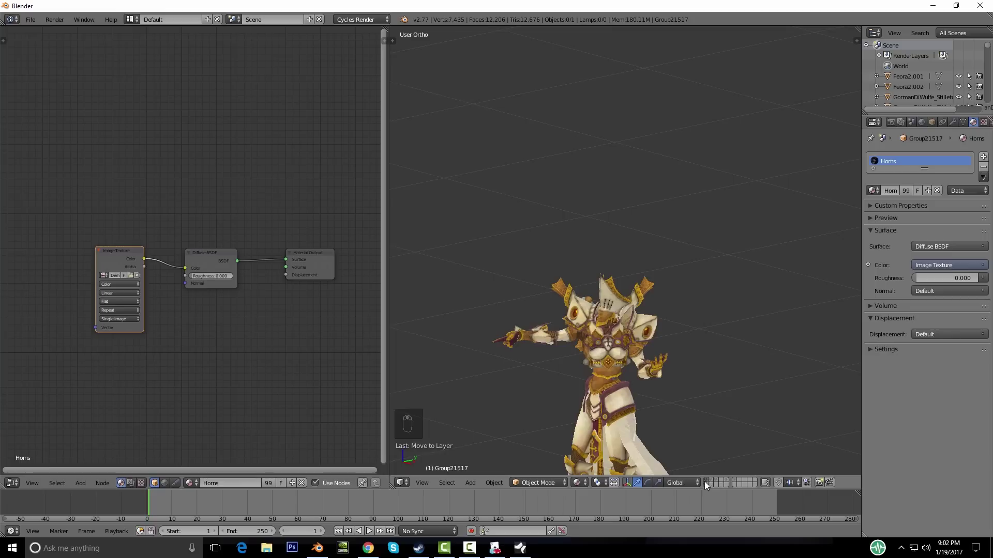
Step: Show the horns with the cleric and rotate them around the vertical axis from front view
shift+click(705, 483)
middle_drag(688, 444, 640, 384)
shift+right_click(628, 254)
key(KP_1)
key(r)
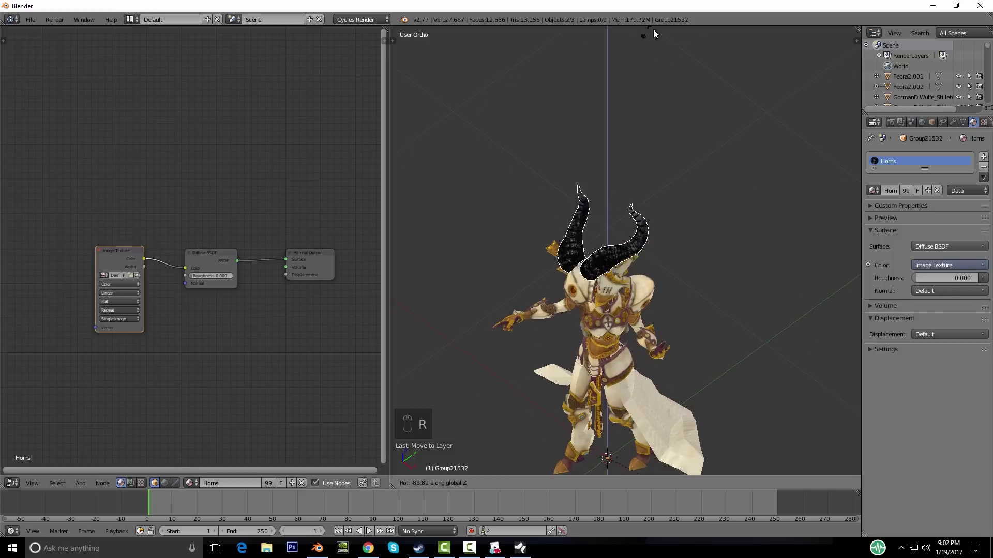
click(643, 46)
middle_drag(658, 55, 710, 232)
key(a)
Step: Hide the horns' layer, switch to the Siren's layer and select her head
click(706, 481)
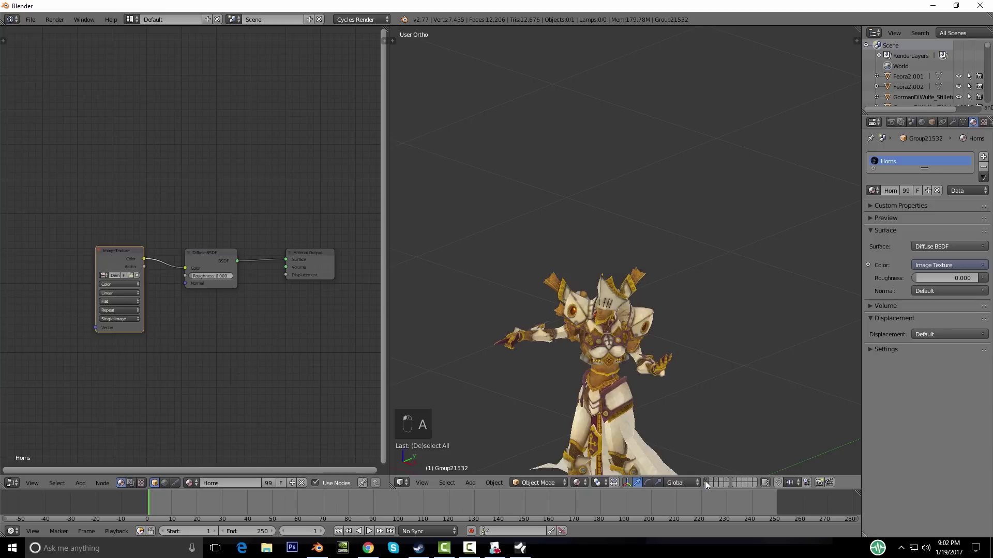
click(717, 480)
middle_drag(727, 429, 646, 445)
click(728, 482)
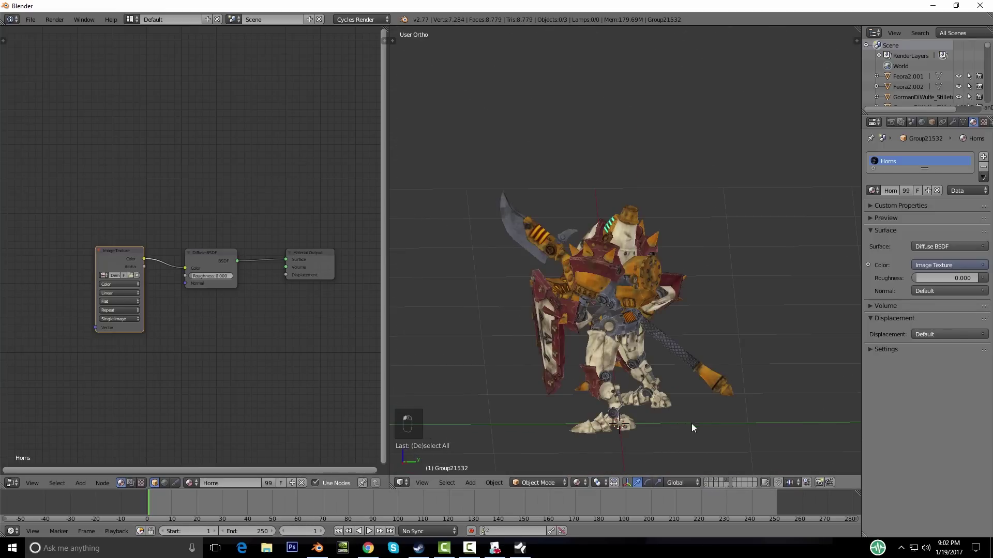
click(736, 480)
middle_drag(641, 382, 688, 406)
scroll(647, 372, up, 4)
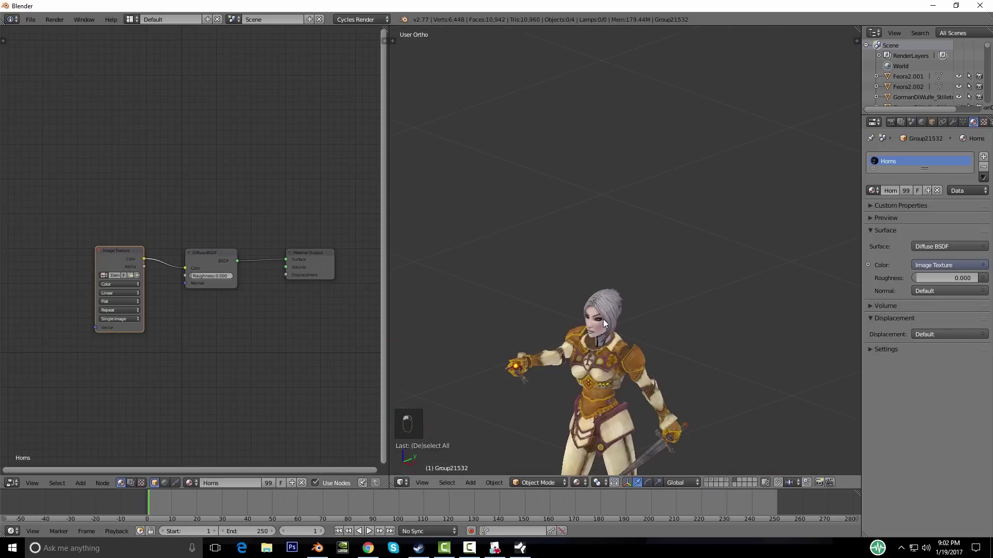
right_click(604, 321)
key(g)
right_click(610, 302)
middle_drag(697, 351, 607, 326)
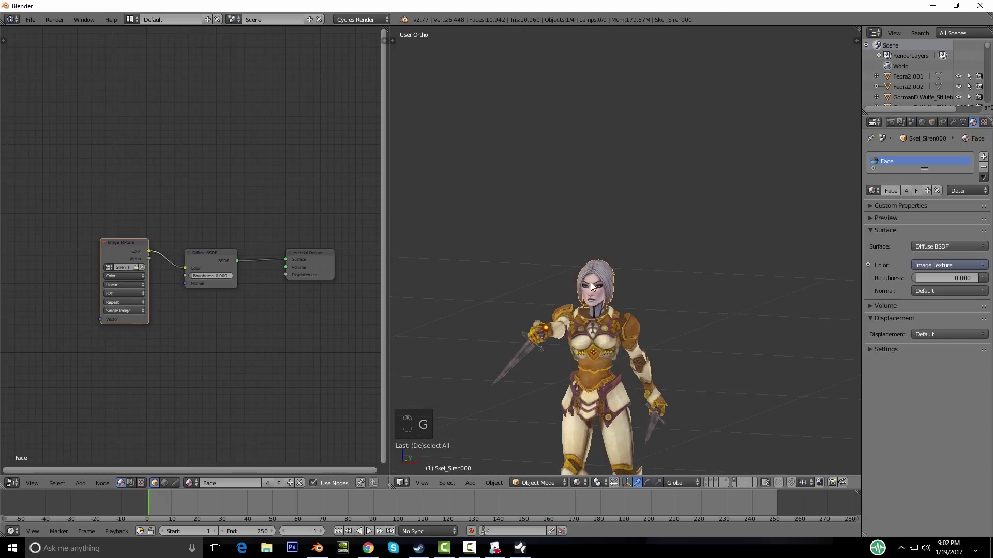
Step: Move the Siren head onto the horns' layer and view it alongside the cleric body
key(m)
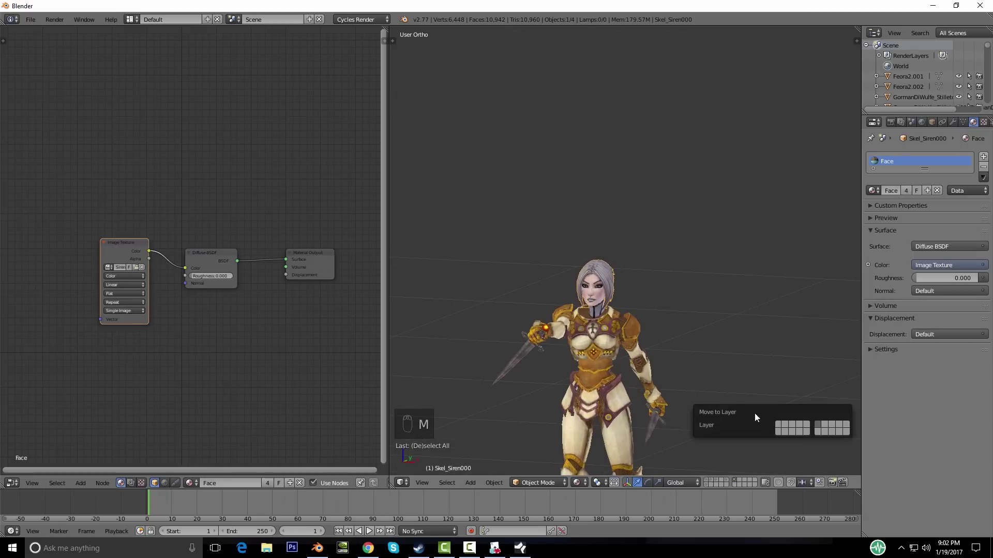
click(779, 429)
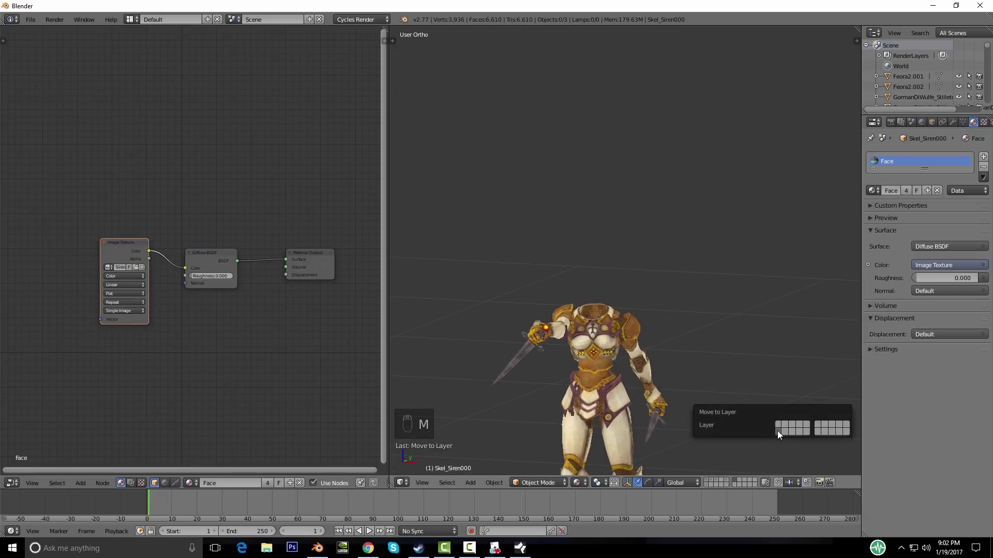
click(705, 485)
middle_drag(613, 359, 626, 377)
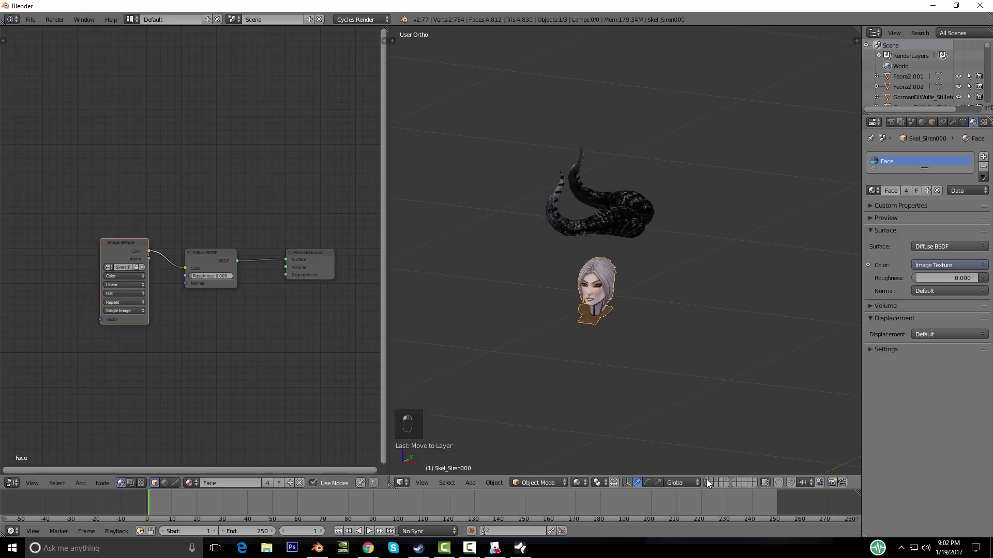
click(707, 484)
middle_drag(628, 402, 610, 306)
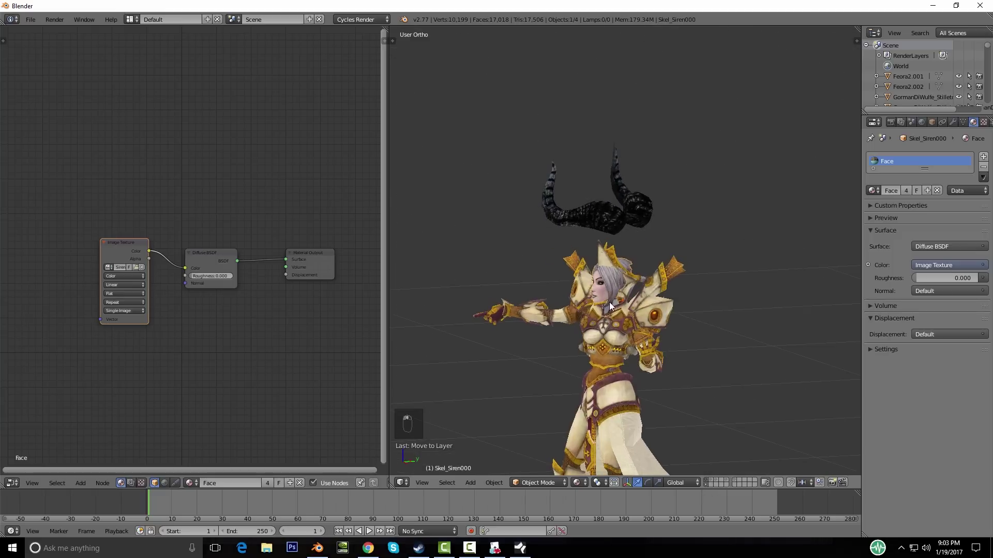
middle_drag(626, 368, 694, 423)
scroll(667, 382, up, 4)
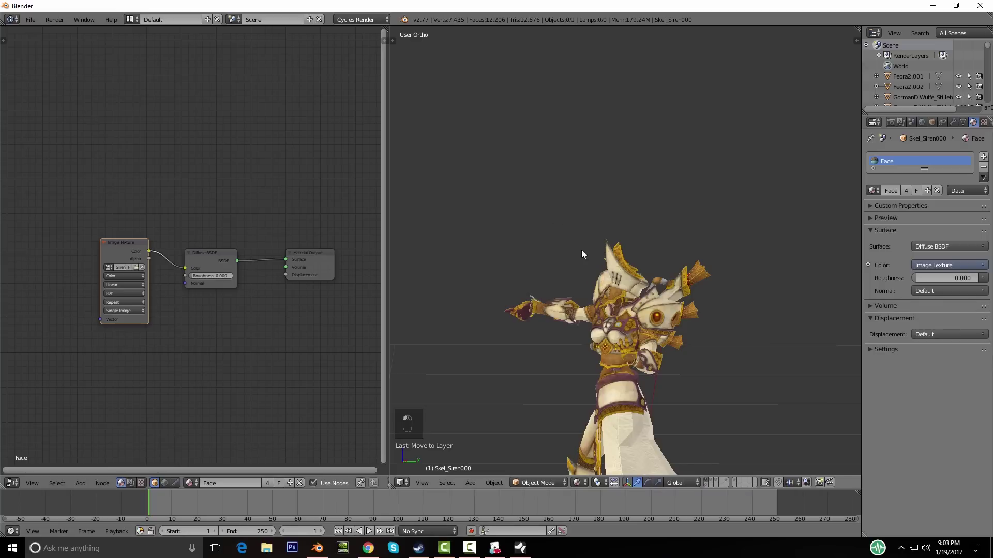
Step: Select the cleric's body mesh and toggle into Edit Mode and back
right_click(610, 269)
middle_drag(609, 268, 659, 305)
key(Tab)
mouse_move(598, 260)
middle_down()
mouse_move(604, 294)
mouse_move(638, 305)
mouse_move(612, 273)
middle_up()
key(Tab)
scroll(612, 272, up, 7)
middle_drag(606, 307, 597, 284)
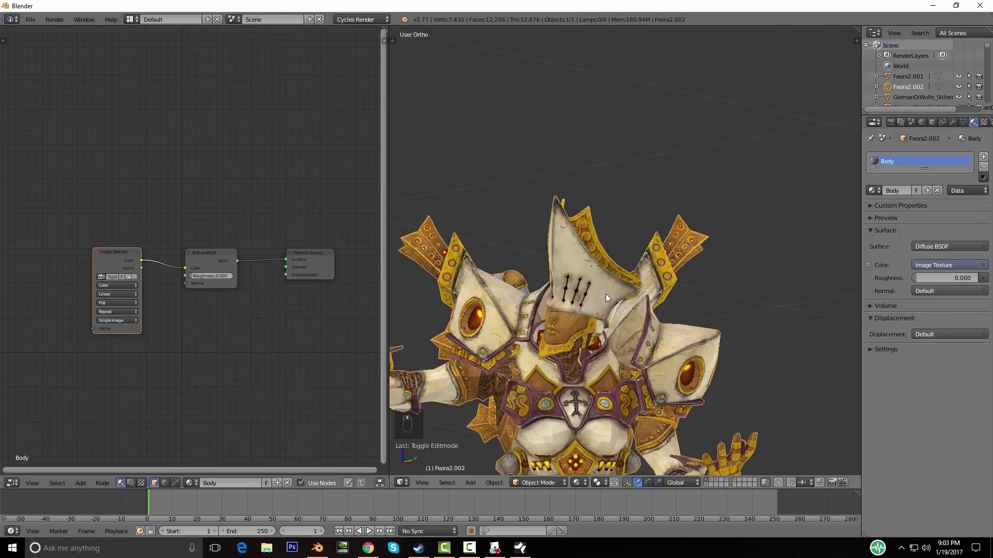
scroll(606, 293, down, 2)
scroll(568, 364, down, 2)
Step: Enter Edit Mode on the cleric body, deselect everything and frame the helmet
key(g)
key(Tab)
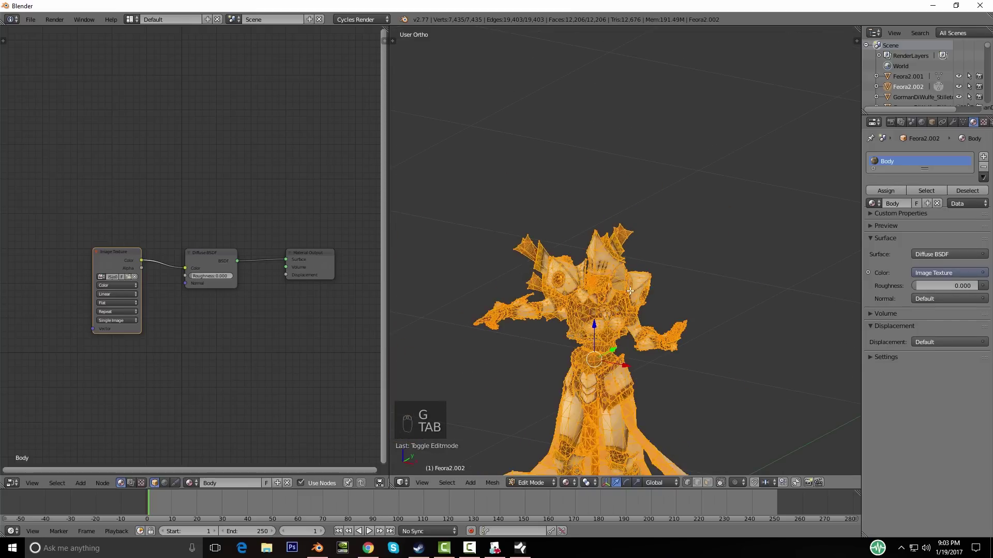
scroll(585, 327, up, 3)
key(a)
key(a)
scroll(517, 280, up, 4)
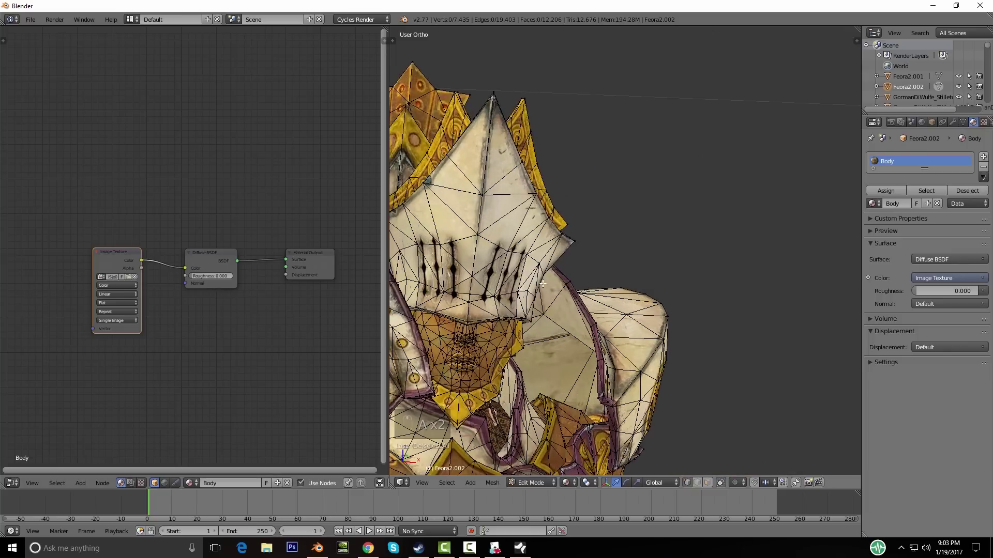
shift+middle_drag(504, 270, 566, 273)
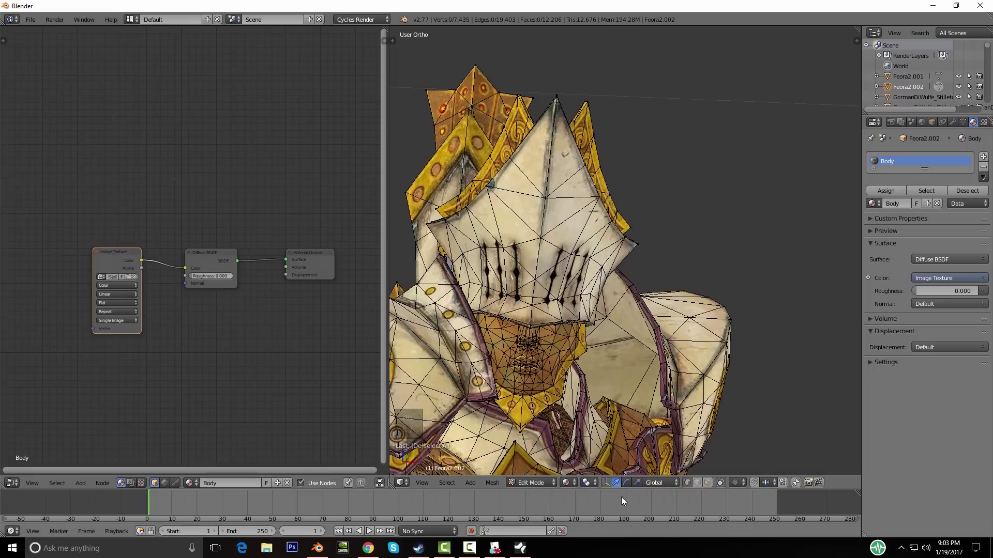
Step: In face select mode, select the helmet's face mask as linked geometry
click(706, 484)
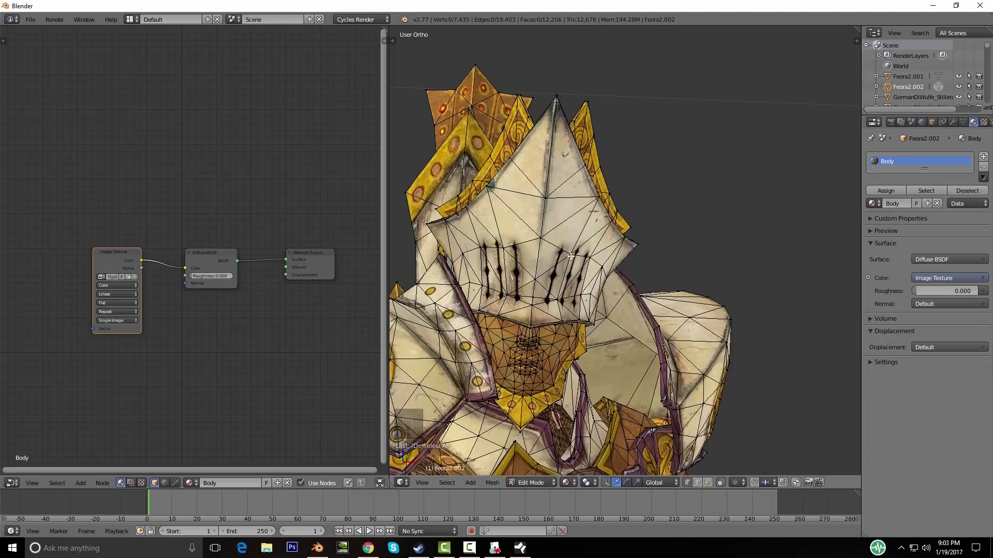
key(l)
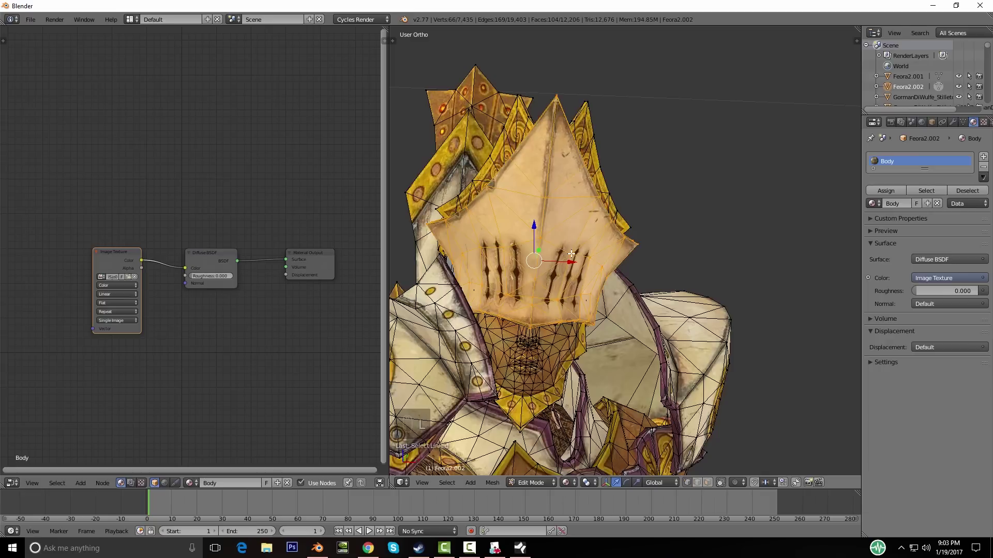
middle_drag(614, 324, 615, 207)
key(g)
right_click(481, 280)
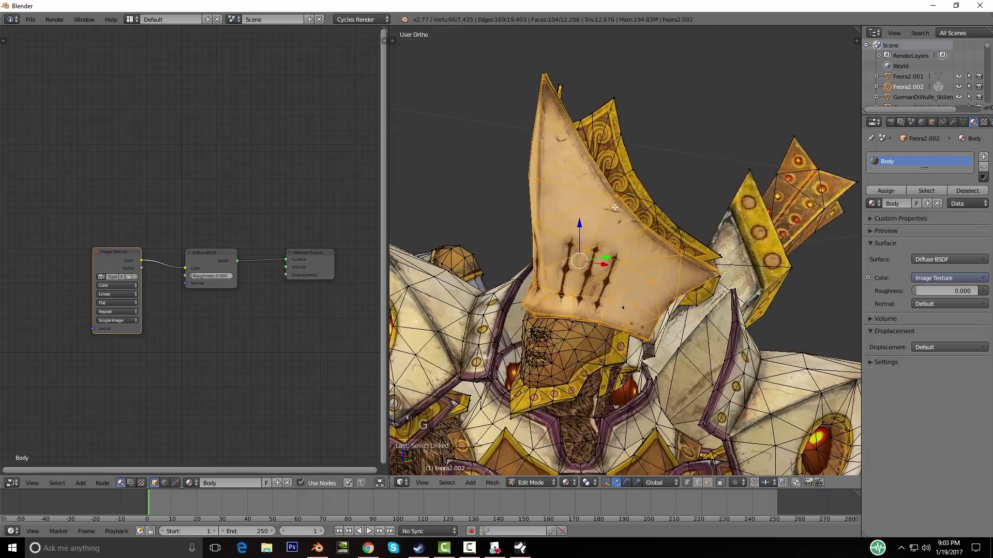
Step: Add the golden crest pieces to the helmet selection as linked parts
key(l)
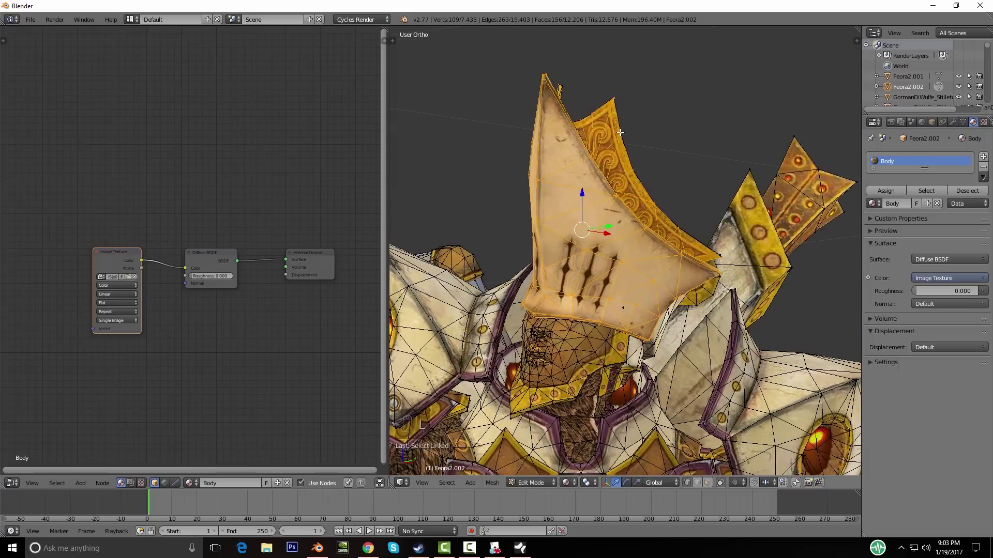
middle_drag(568, 157, 540, 209)
key(l)
middle_drag(588, 149, 697, 199)
key(l)
key(l)
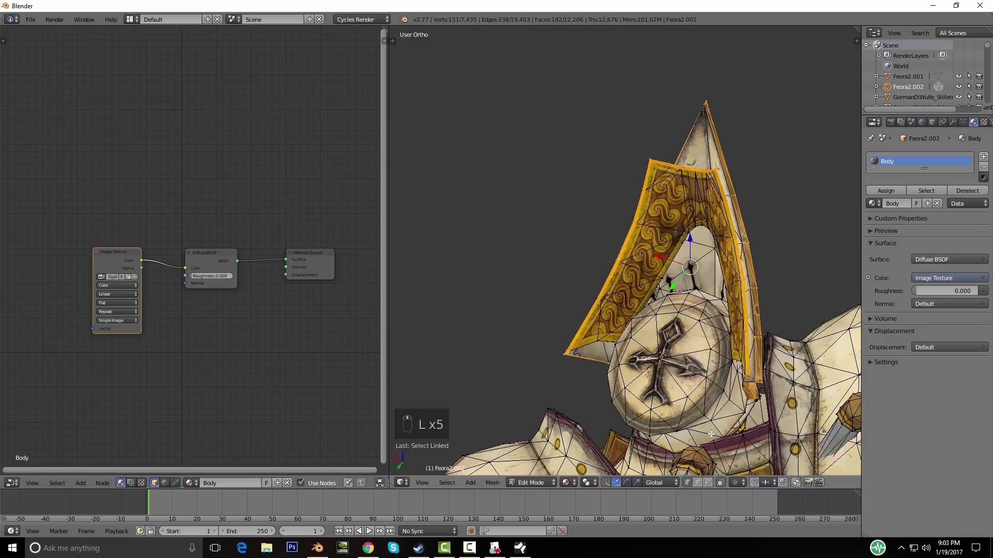
click(707, 482)
key(l)
Step: Add the helmet region under the mask and the last crest piece to the selection
middle_drag(695, 283, 465, 387)
key(l)
scroll(552, 377, down, 4)
scroll(696, 253, up, 5)
key(l)
middle_drag(596, 256, 633, 355)
Step: Check the helmet selection by hiding and test-moving it, restoring it each time
key(h)
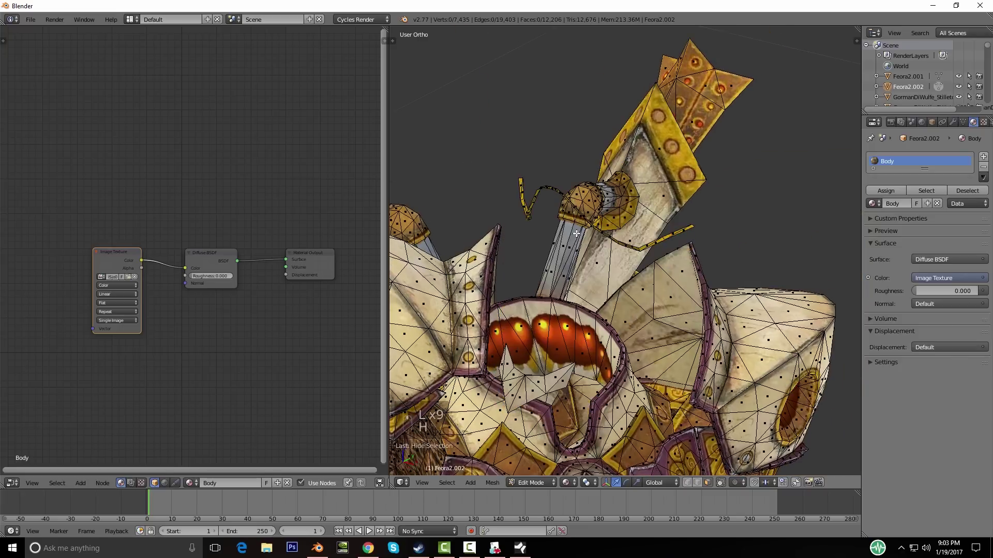
key(ctrl+z)
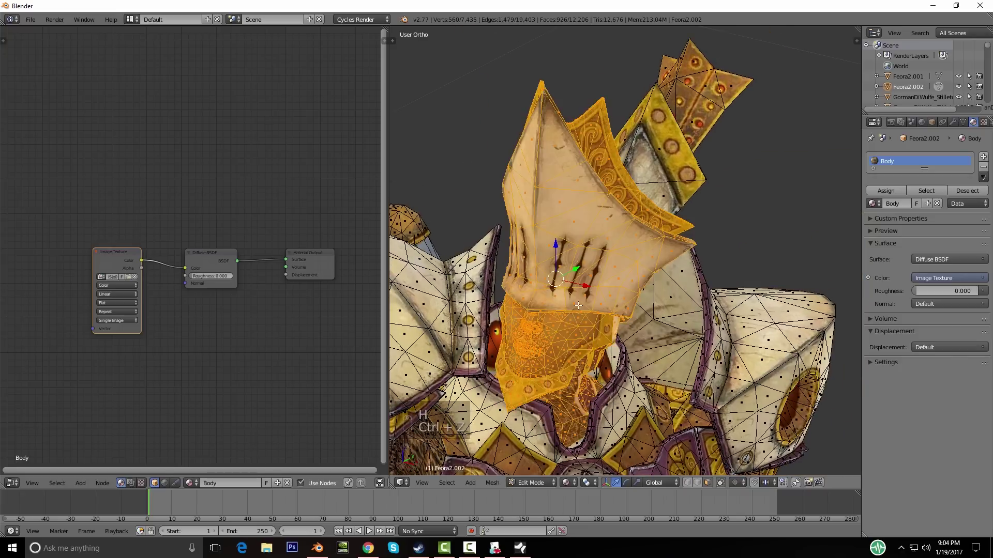
key(g)
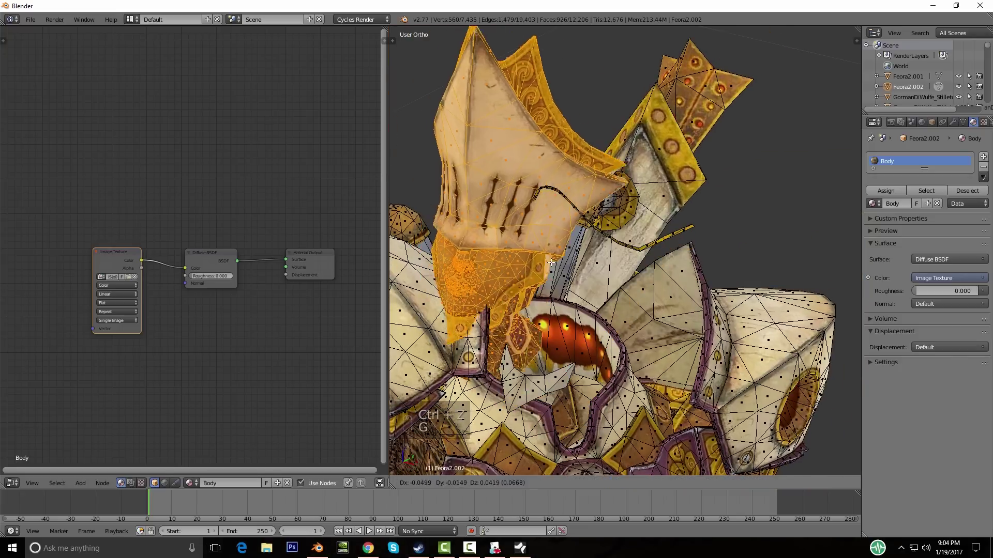
right_click(664, 317)
middle_drag(625, 323, 640, 372)
scroll(550, 338, up, 4)
scroll(550, 337, down, 5)
Step: Delete the selected helmet as vertices
middle_drag(619, 315, 540, 331)
key(Delete)
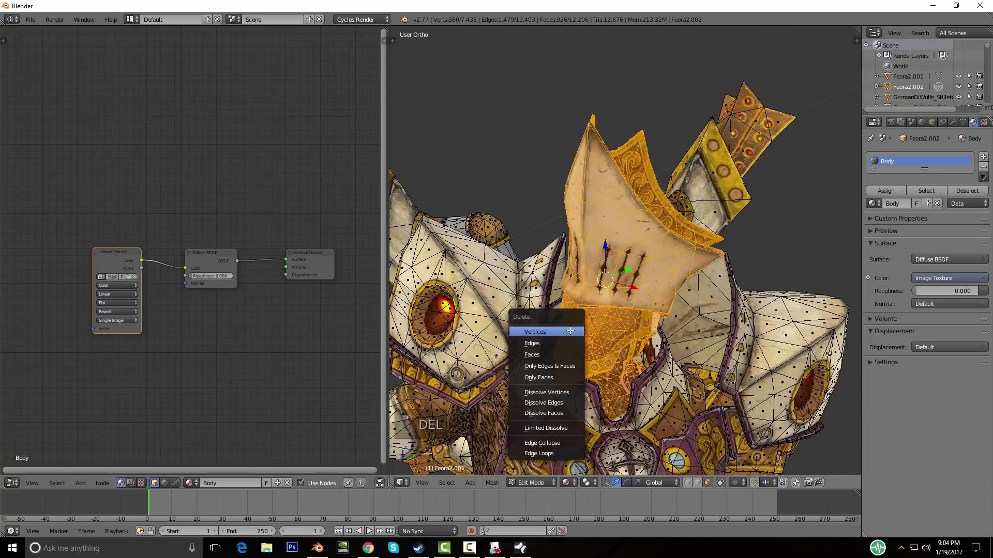
click(541, 331)
Step: Try selecting and dissolving the loose strap pieces, undoing the attempts
scroll(671, 245, up, 4)
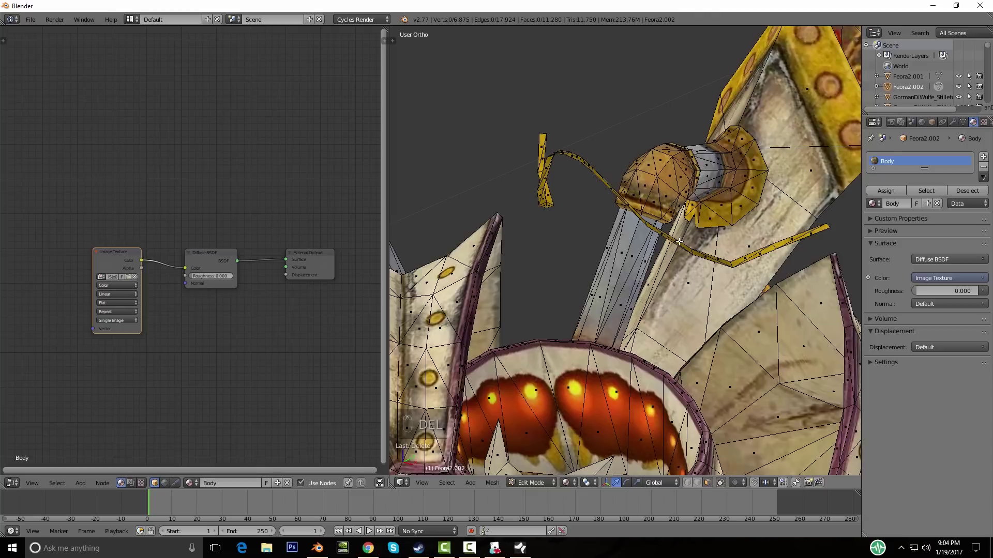
key(l)
key(l)
key(l)
key(l)
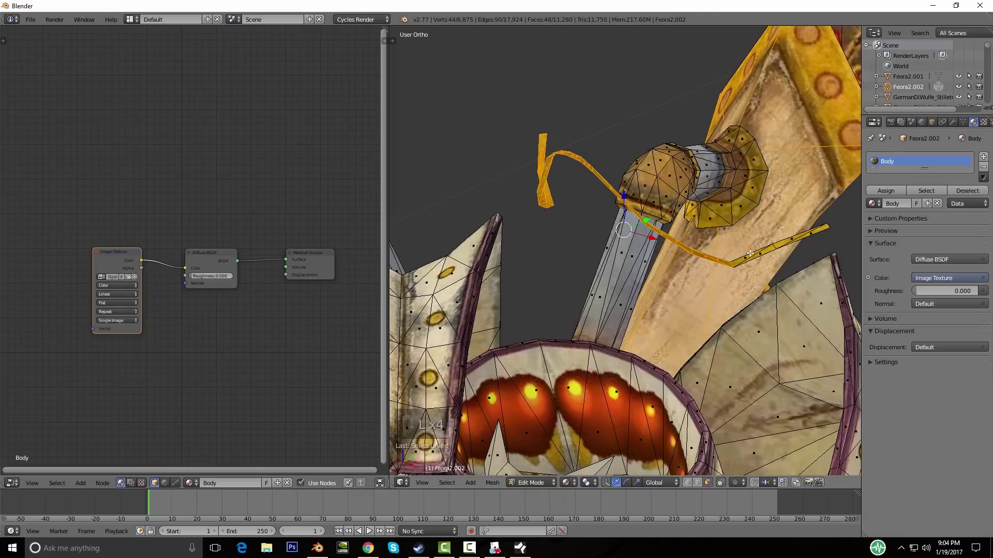
key(ctrl+z)
key(l)
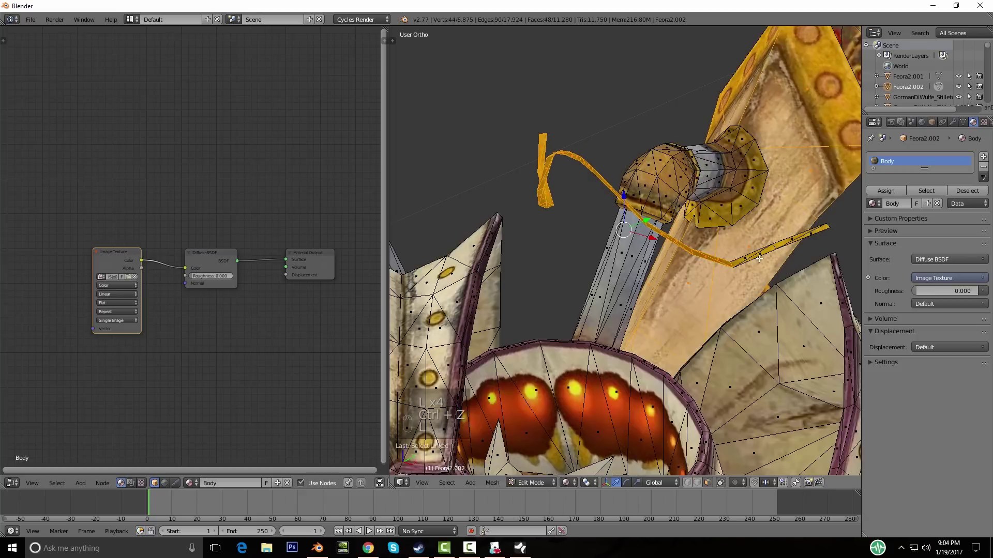
key(ctrl+x)
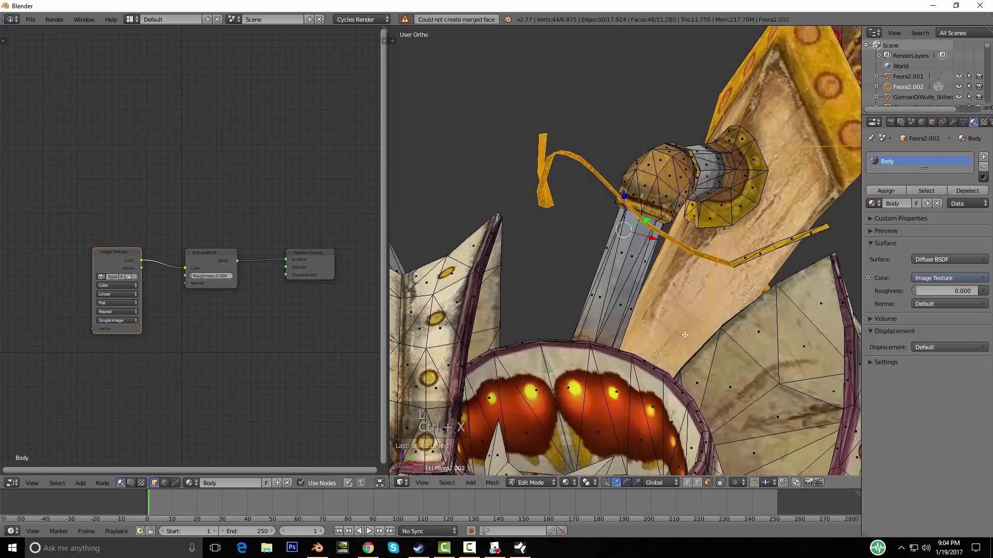
key(ctrl+z)
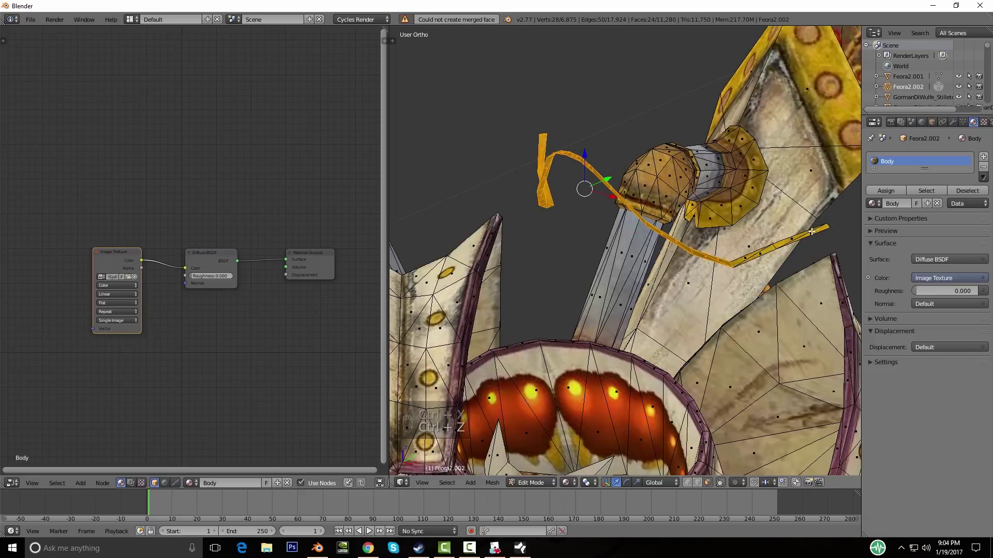
Step: Select the leftover strap strips, delete them, and return to Object Mode
key(l)
scroll(740, 322, down, 5)
scroll(737, 290, up, 2)
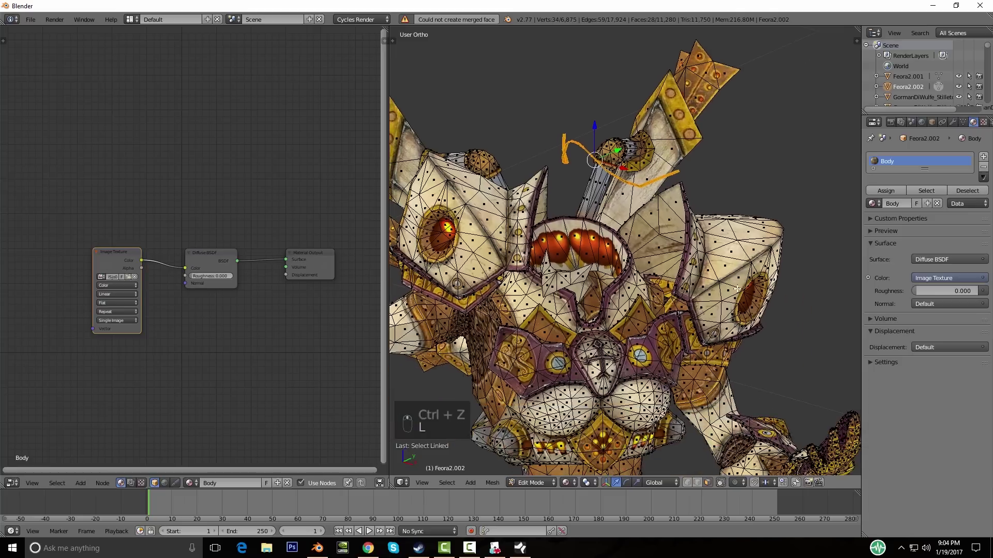
scroll(635, 260, up, 5)
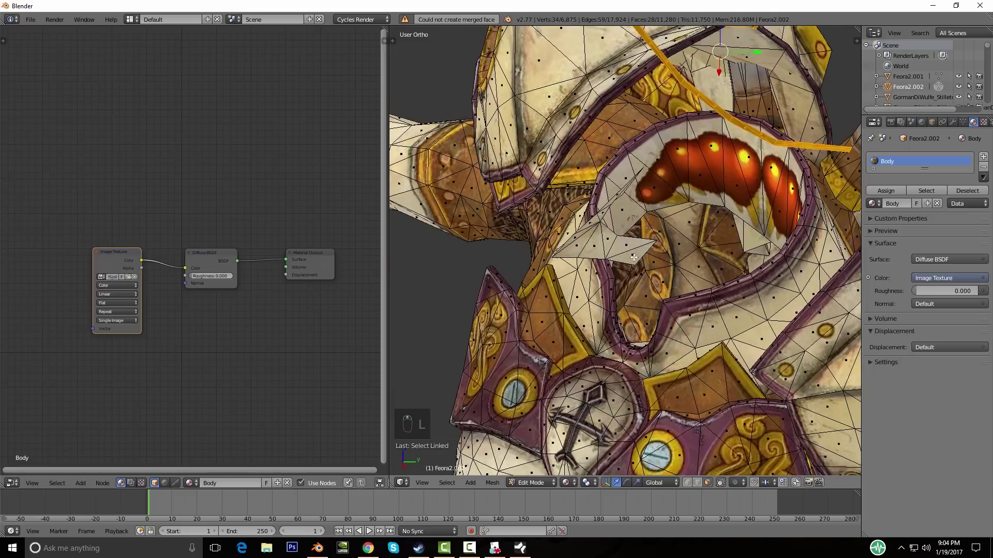
key(l)
scroll(634, 257, down, 5)
scroll(705, 249, up, 3)
key(Delete)
click(701, 250)
middle_drag(701, 251, 728, 305)
key(Tab)
scroll(697, 281, down, 3)
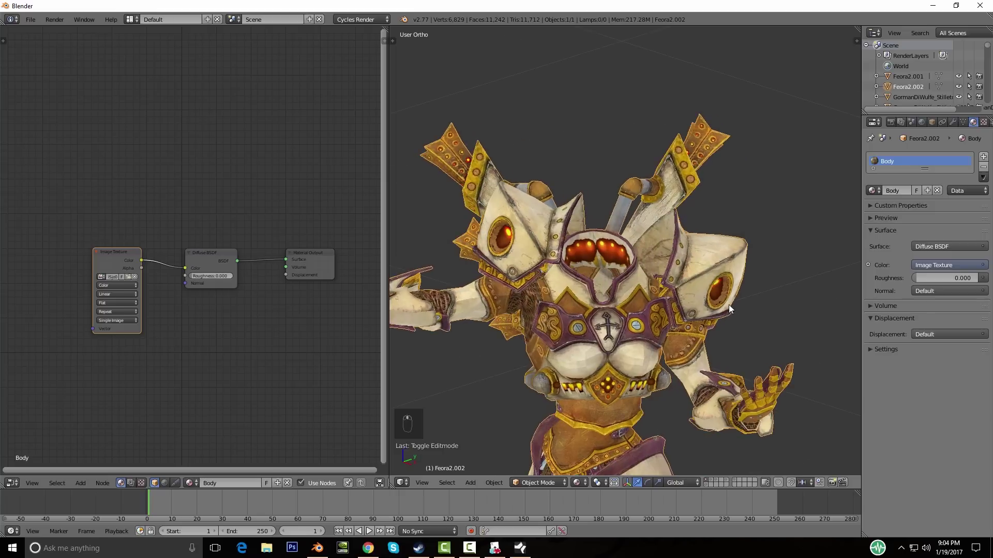
Step: Show the Siren layer, select Skel_Siren000 and frame it in front view
shift+click(705, 483)
right_click(600, 210)
middle_drag(706, 340, 632, 331)
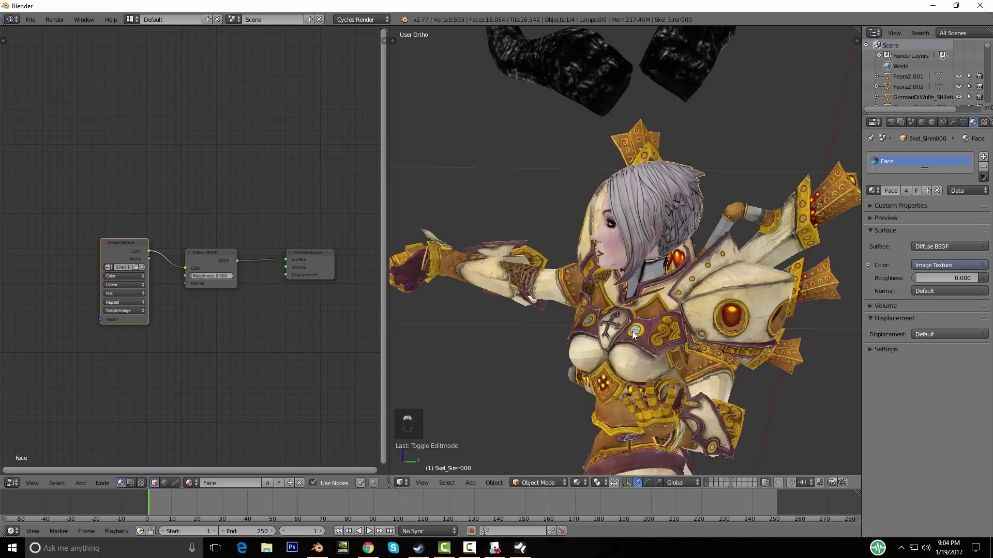
key(KP_1)
scroll(632, 331, down, 6)
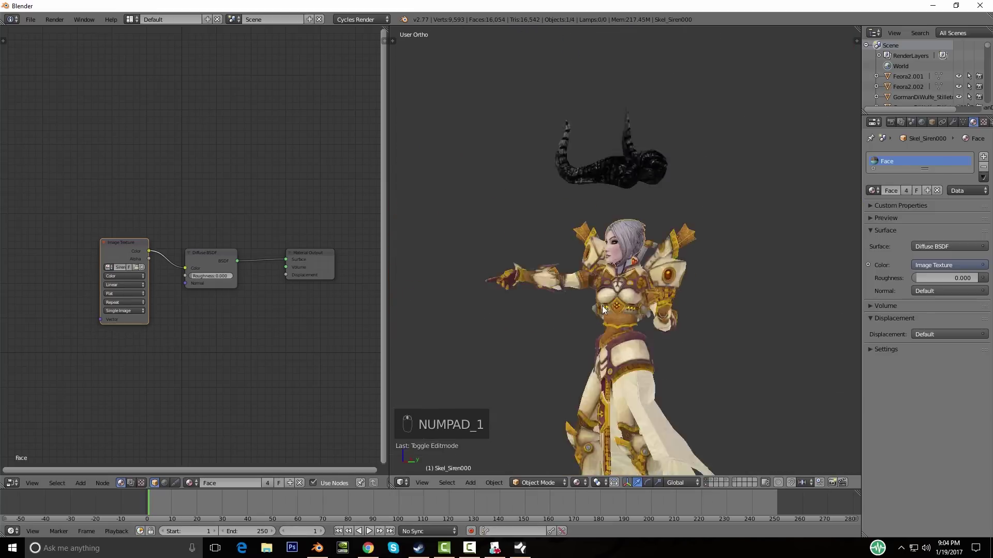
mouse_move(615, 330)
middle_down()
mouse_move(650, 348)
mouse_move(594, 339)
mouse_move(626, 339)
middle_up()
scroll(554, 337, up, 5)
scroll(626, 338, up, 3)
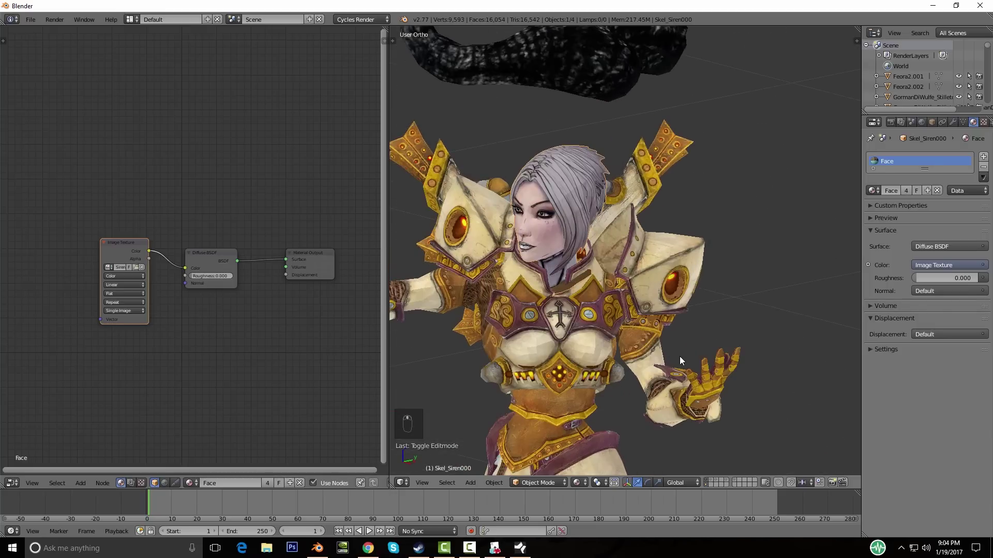
Step: Scale the Siren head down, move it onto the cleric's shoulders and rotate it
key(s)
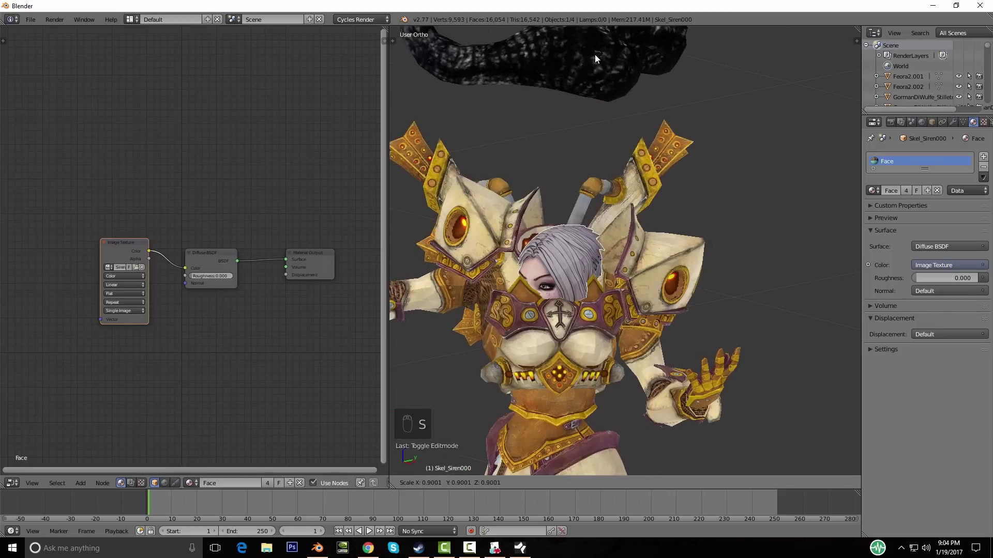
click(605, 62)
scroll(709, 321, down, 5)
key(s)
click(692, 321)
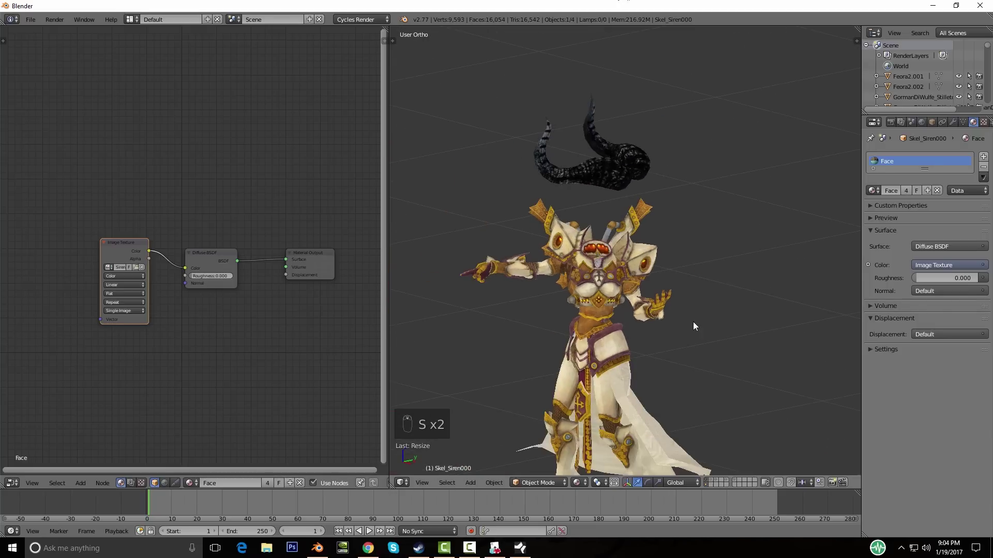
key(g)
click(672, 337)
key(r)
click(680, 311)
Step: Check the head's placement on the body from the front and side views
shift+middle_drag(679, 311, 643, 295)
key(KP_0)
key(KP_1)
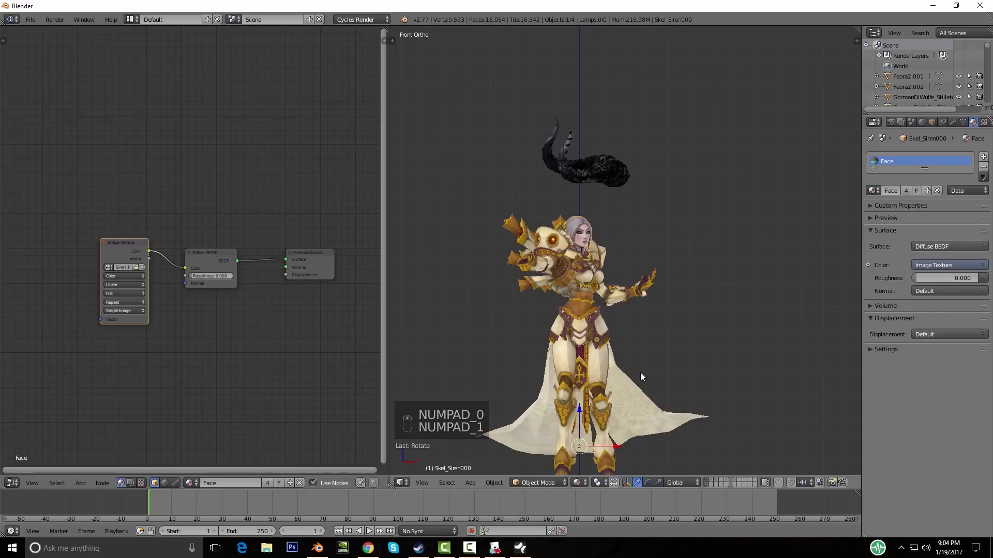
shift+middle_drag(640, 372, 551, 159)
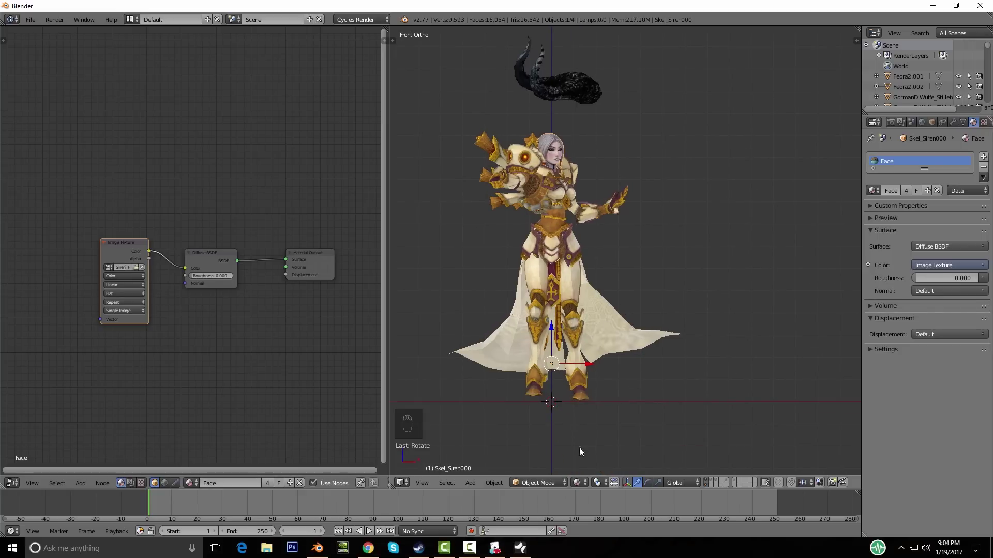
middle_drag(687, 311, 535, 317)
middle_drag(639, 324, 612, 344)
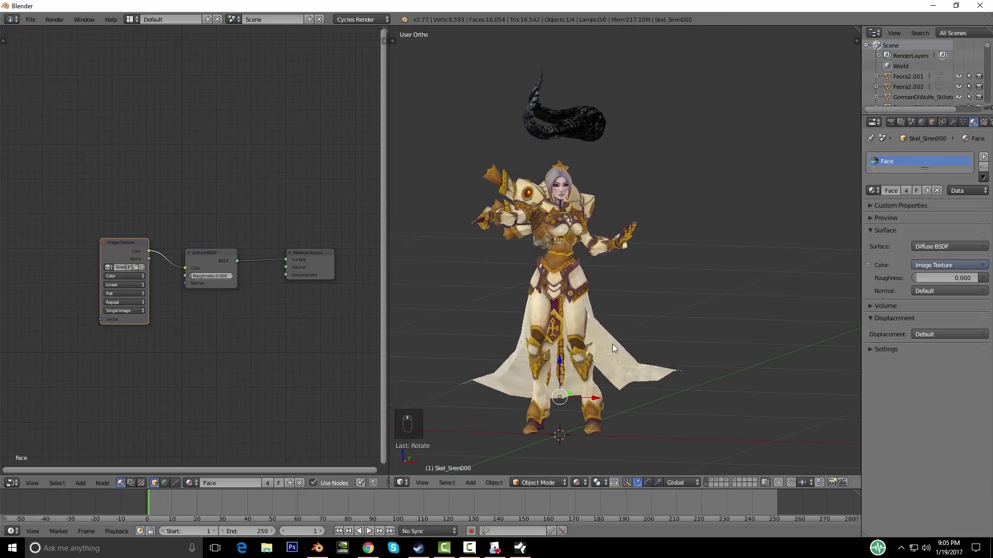
key(KP_1)
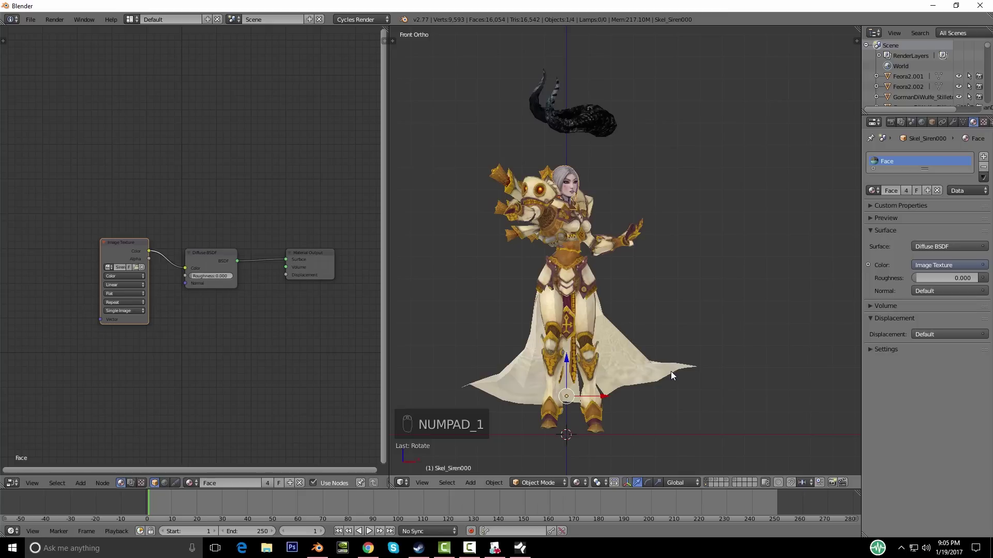
shift+middle_drag(671, 375, 657, 364)
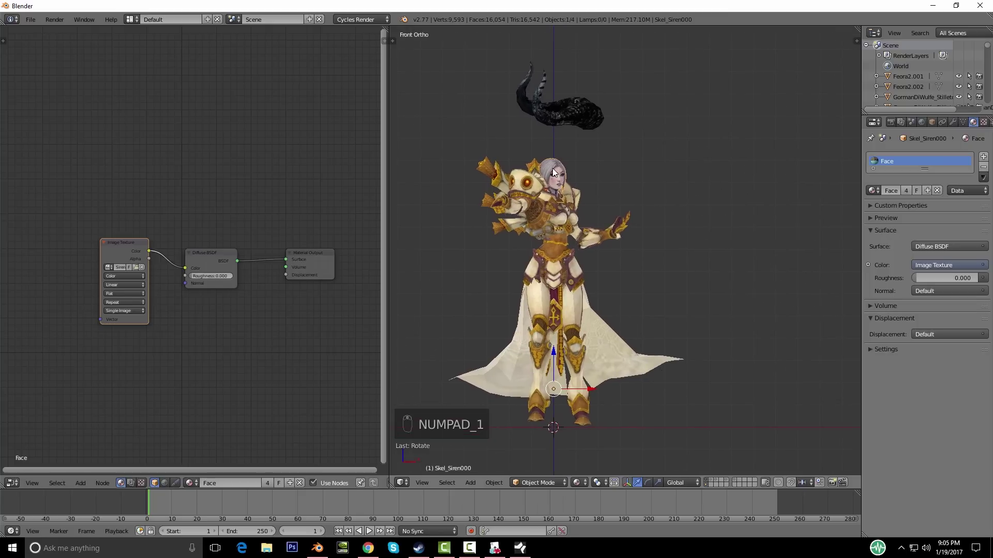
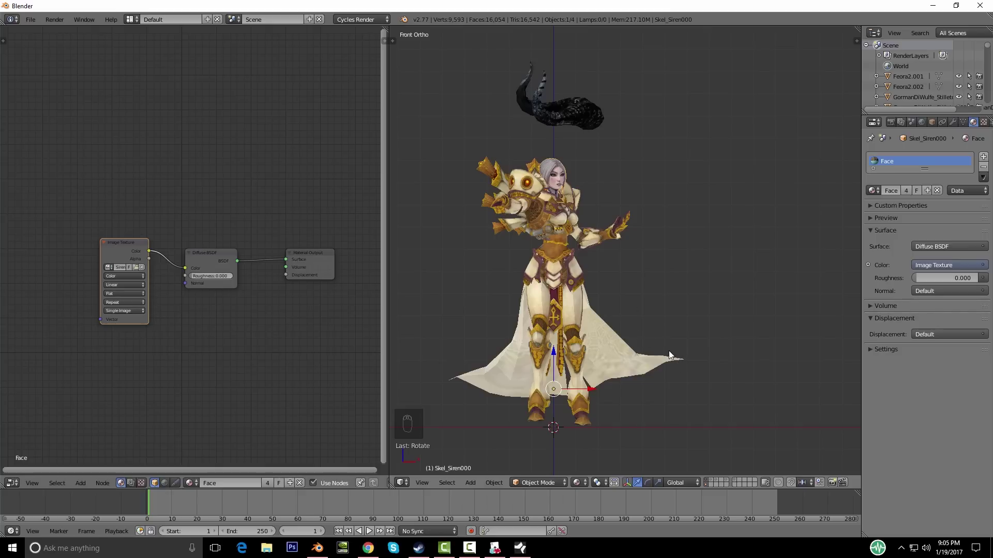
Step: Put the selected Skel_Siren000 face object into Edit Mode
key(Tab)
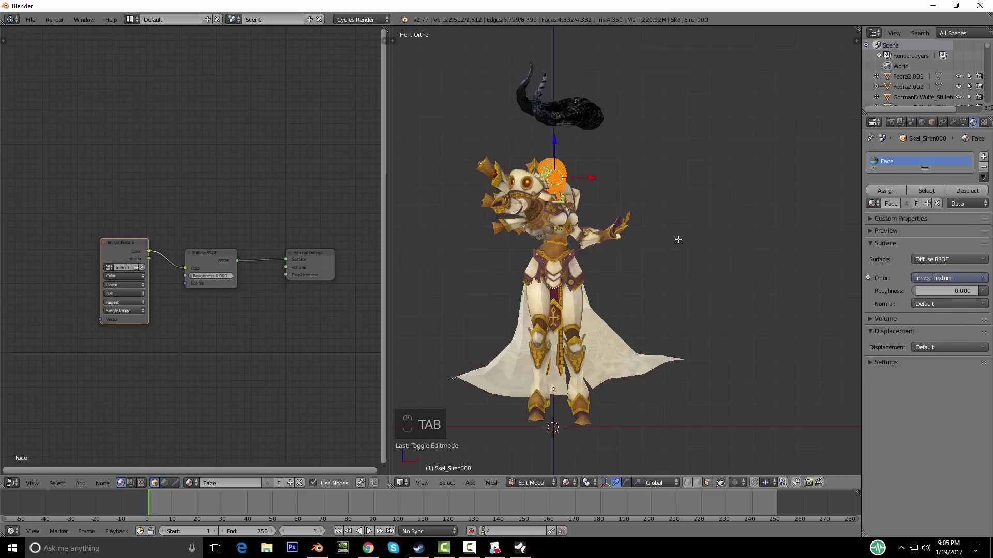
Step: In Edit Mode, lower the head mesh along Z and shift it along Y
key(g)
key(z)
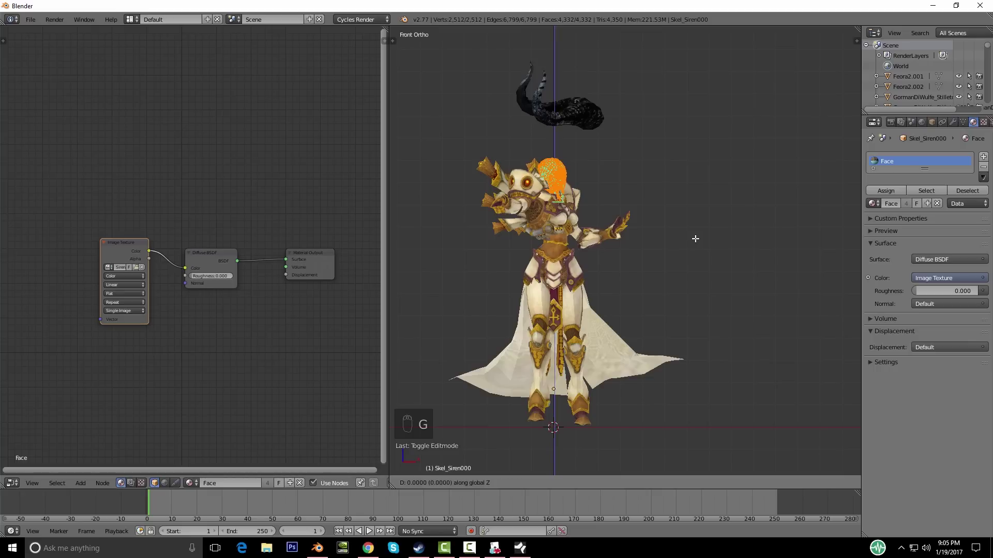
click(660, 446)
key(KP_3)
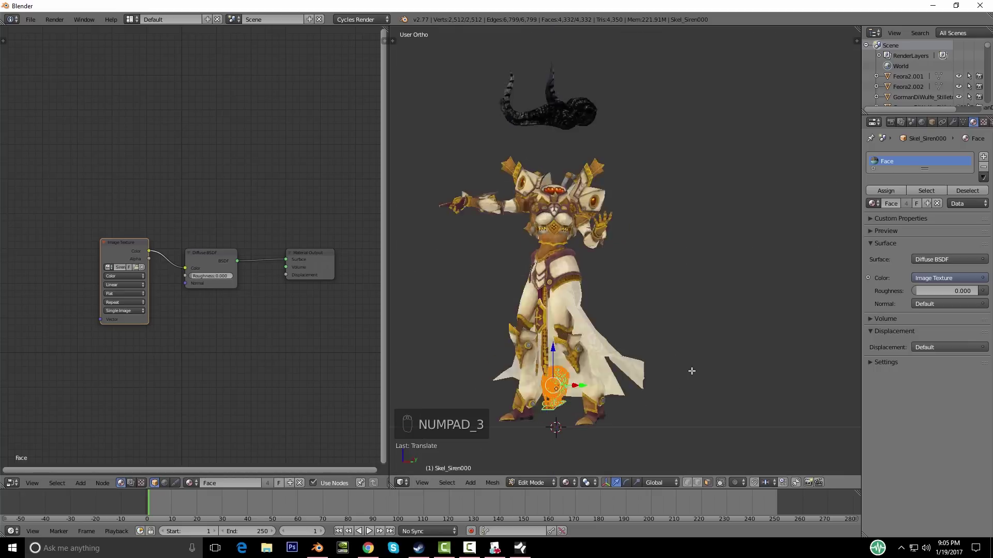
key(g)
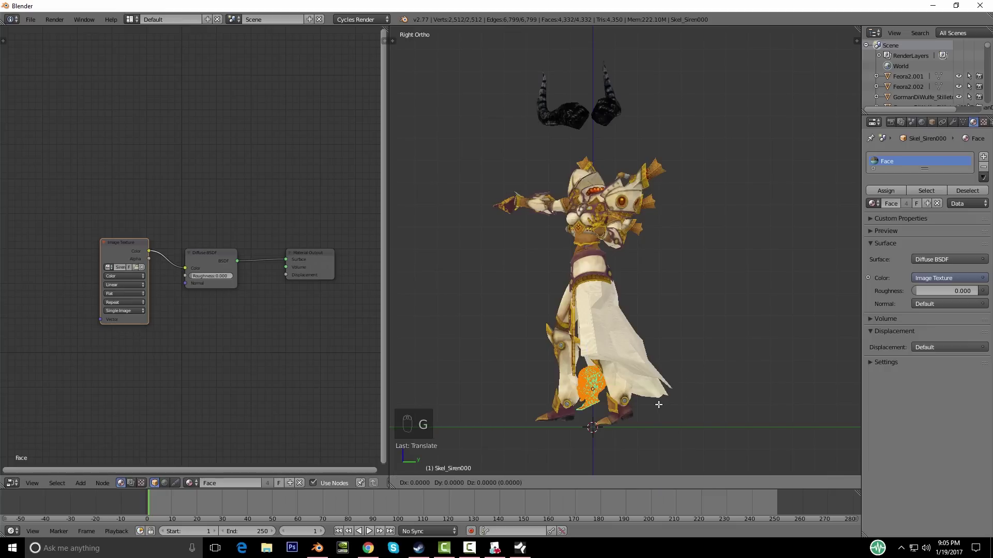
key(y)
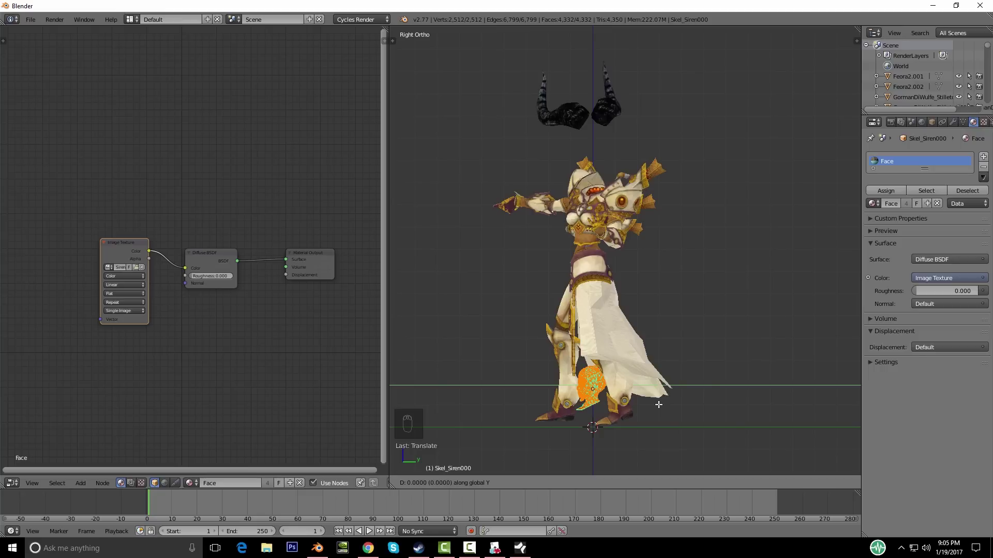
click(660, 405)
middle_drag(662, 404, 715, 388)
Step: Return to Object Mode and move the head object back onto the body's neck
key(Tab)
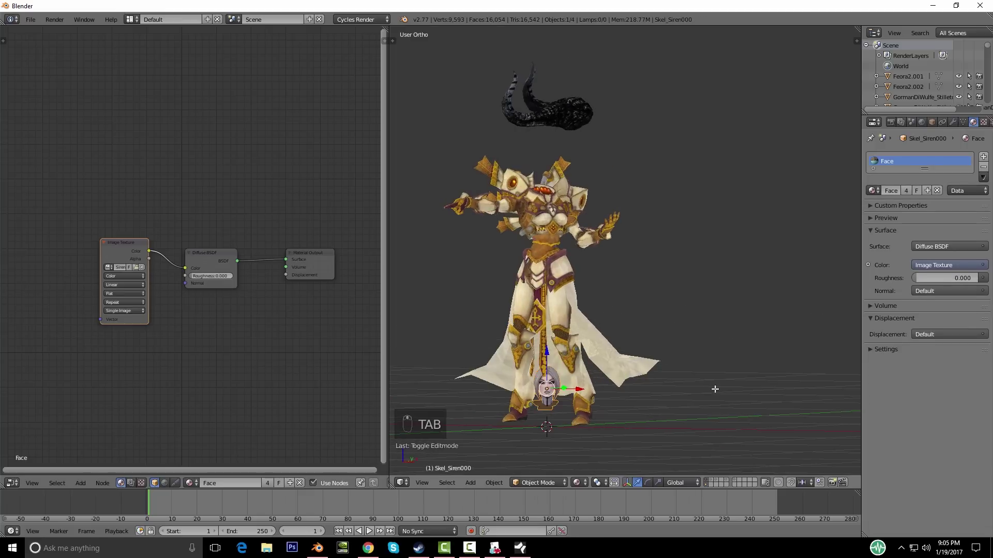
key(KP_1)
key(g)
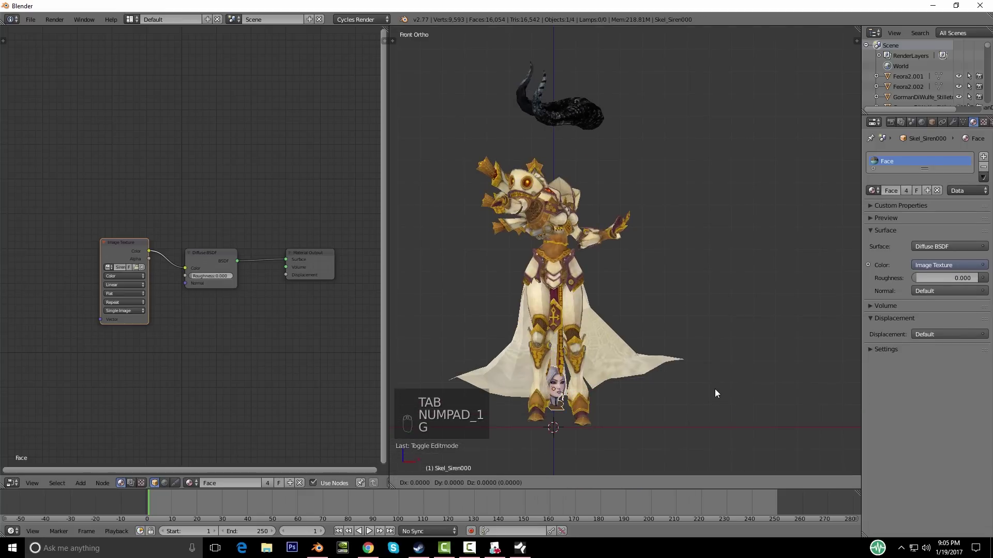
click(687, 185)
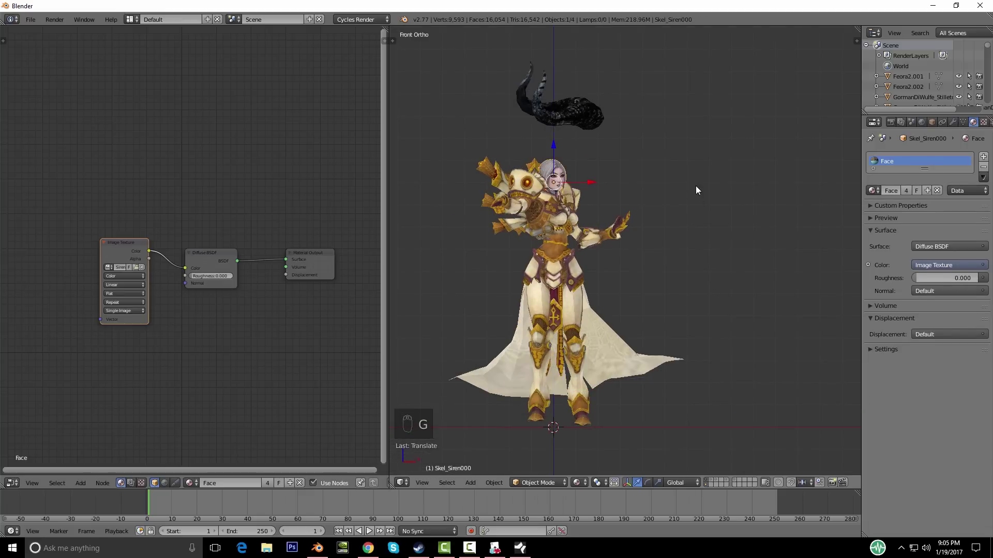
key(KP_Decimal)
middle_drag(731, 195, 677, 279)
Step: Rotate the head around Z in two passes to turn it forward
key(r)
key(z)
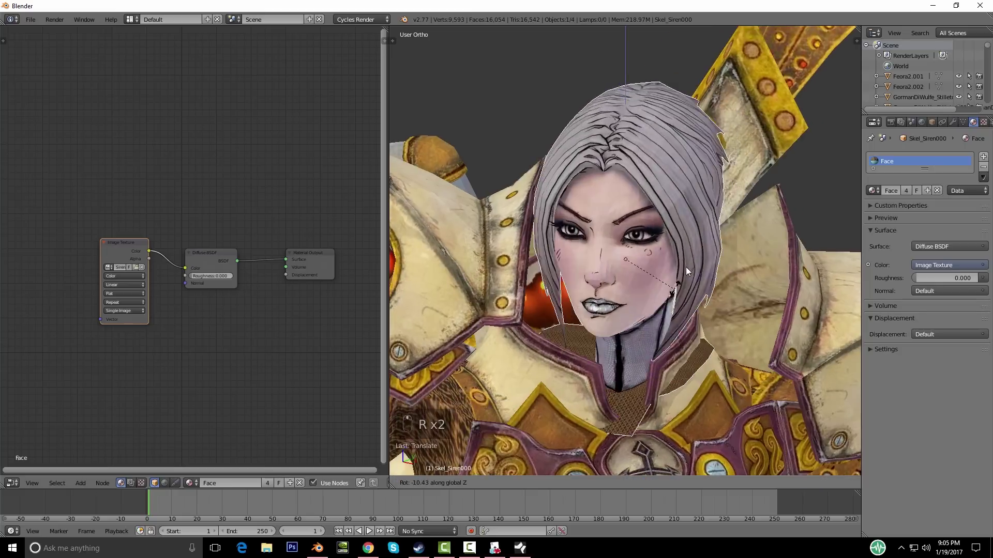
click(687, 264)
scroll(719, 251, down, 5)
middle_drag(587, 275, 650, 314)
key(r)
key(z)
click(619, 316)
scroll(650, 314, up, 4)
Step: Nudge the head sideways along X to centre it on the body
key(g)
key(x)
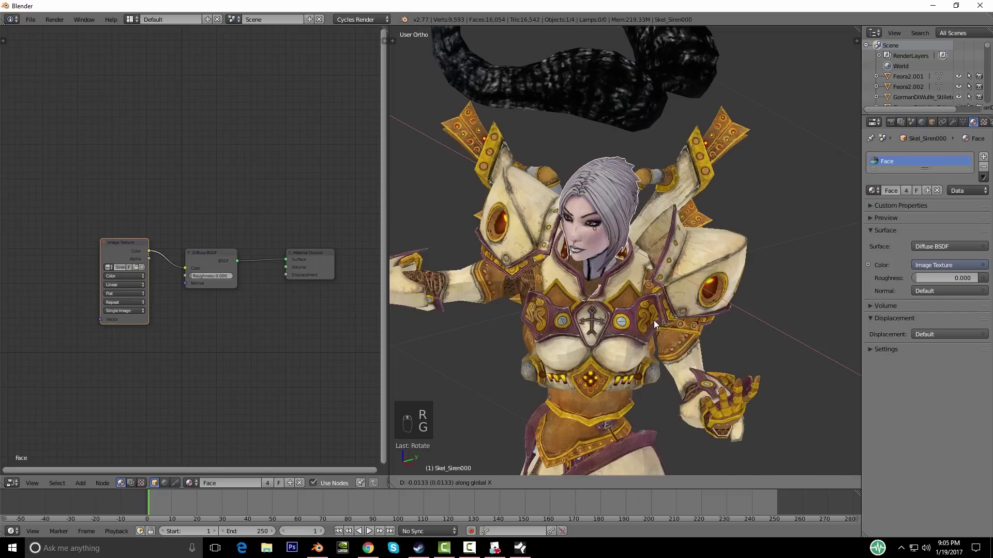
click(653, 320)
mouse_move(659, 318)
middle_down()
mouse_move(680, 303)
mouse_move(571, 303)
mouse_move(661, 281)
mouse_move(707, 293)
mouse_move(651, 307)
middle_up()
scroll(659, 305, up, 3)
scroll(551, 290, down, 4)
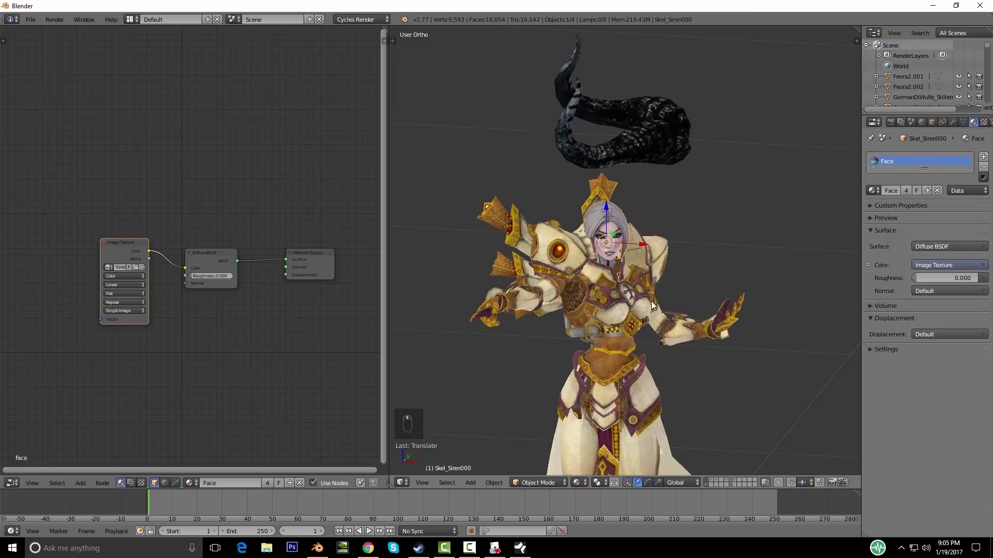
mouse_move(582, 311)
middle_down()
mouse_move(473, 289)
mouse_move(600, 293)
mouse_move(573, 309)
mouse_move(588, 293)
middle_up()
scroll(619, 286, up, 3)
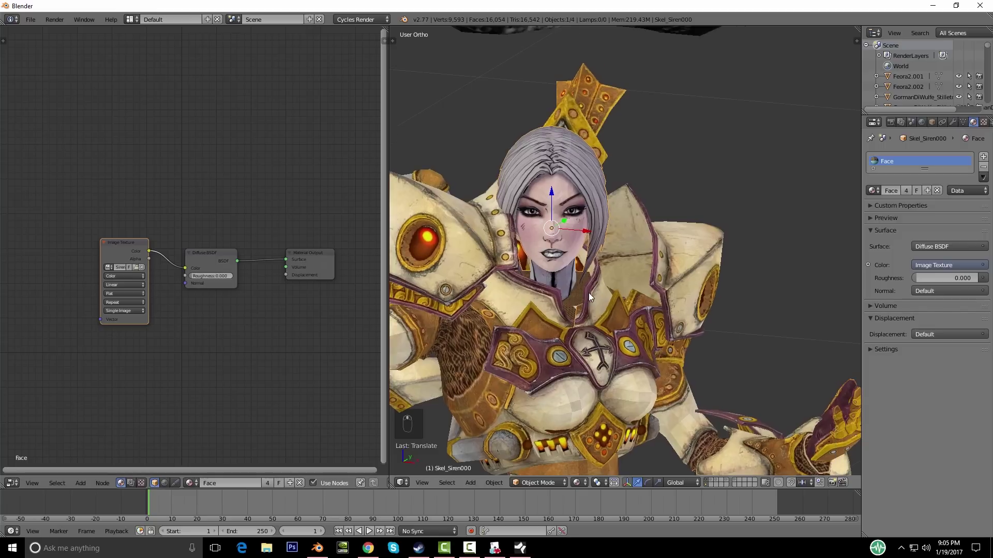
Step: Refine the head's rotation to about -14.47° around global Z
key(g)
key(x)
key(r)
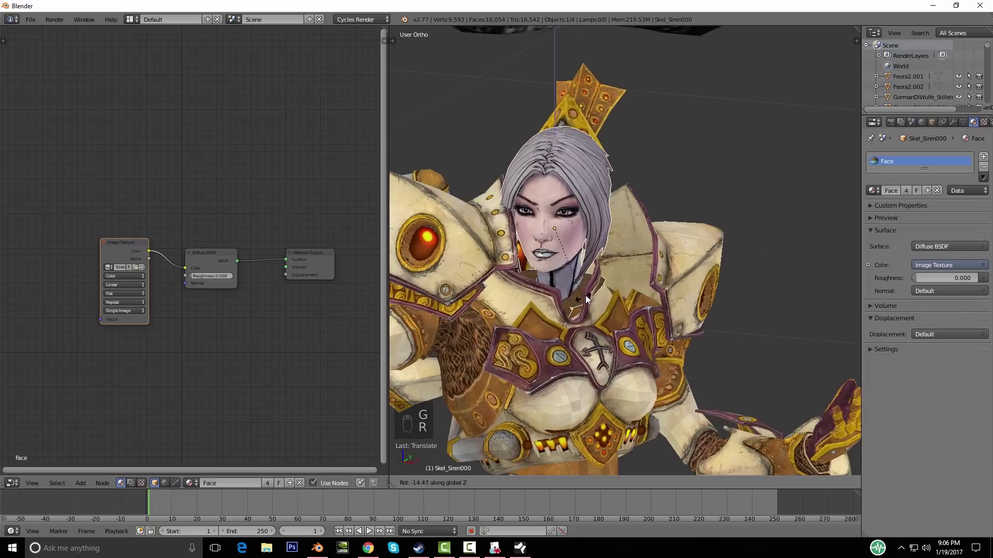
click(585, 293)
scroll(622, 292, down, 3)
middle_drag(622, 293, 492, 277)
scroll(618, 283, up, 5)
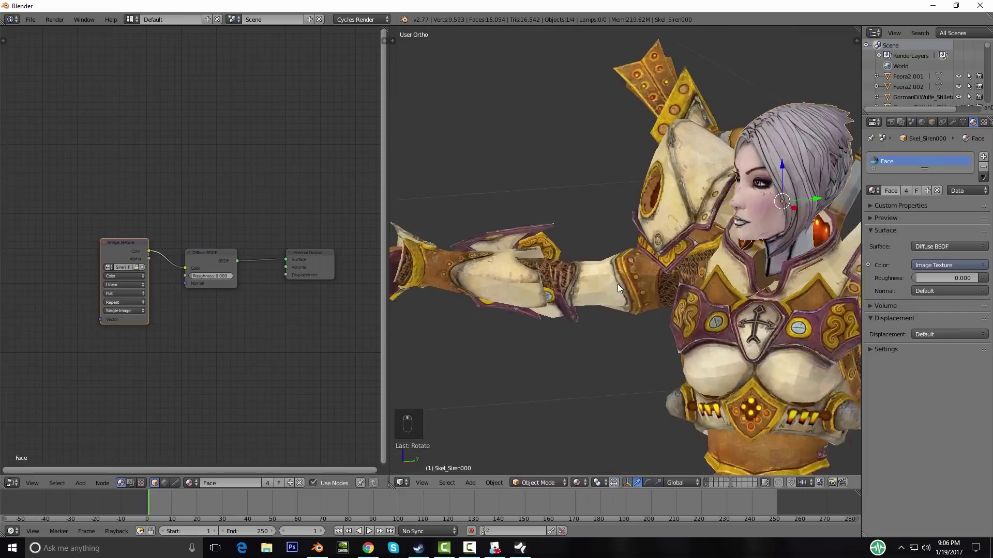
shift+middle_drag(641, 305, 426, 346)
middle_drag(568, 331, 592, 274)
Step: Enter Edit Mode on the head with nothing selected
key(Tab)
key(a)
key(a)
scroll(549, 331, up, 4)
middle_drag(550, 330, 528, 338)
Step: Switch to edge select and pull the neck edges back along Y
scroll(510, 349, up, 2)
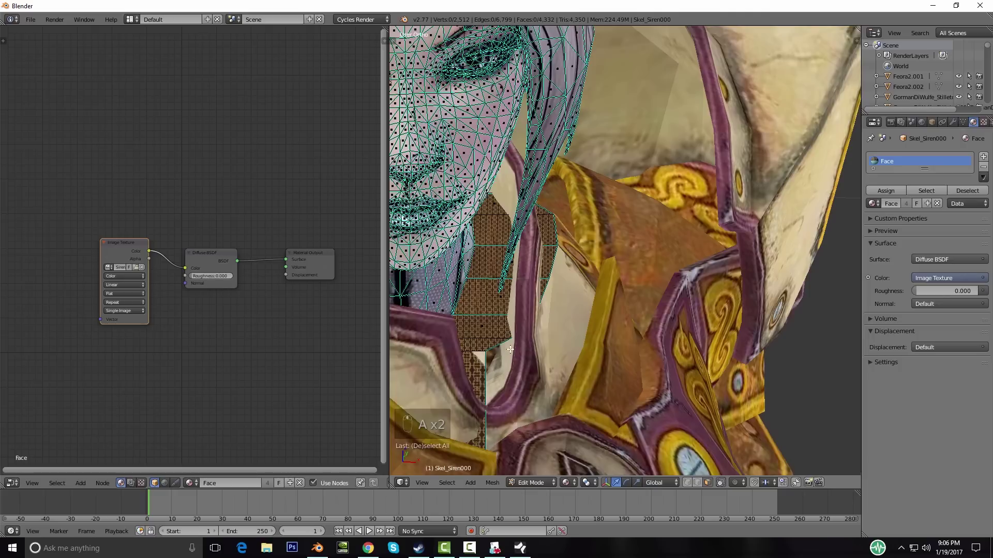
click(695, 482)
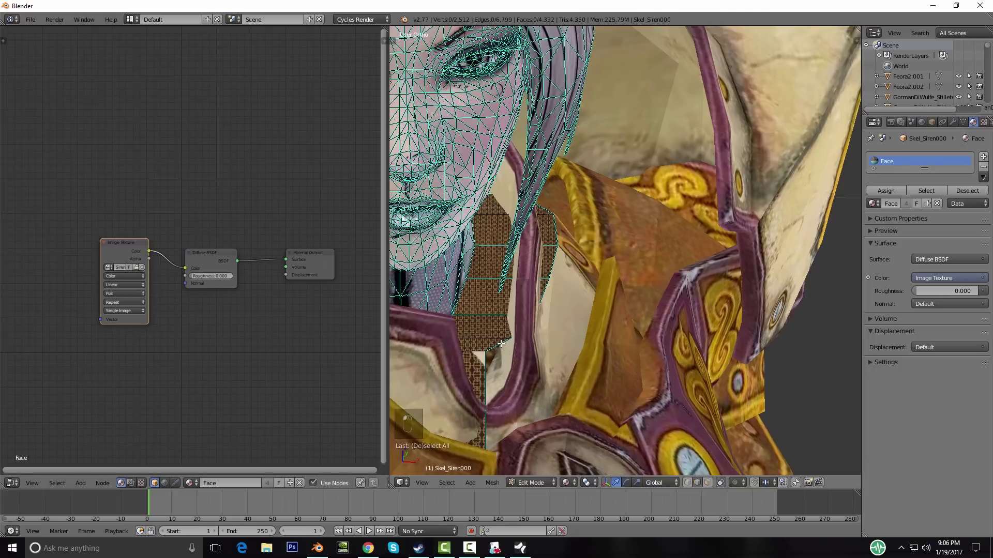
scroll(566, 350, down, 5)
middle_drag(677, 369, 629, 354)
key(g)
click(594, 350)
scroll(629, 354, up, 5)
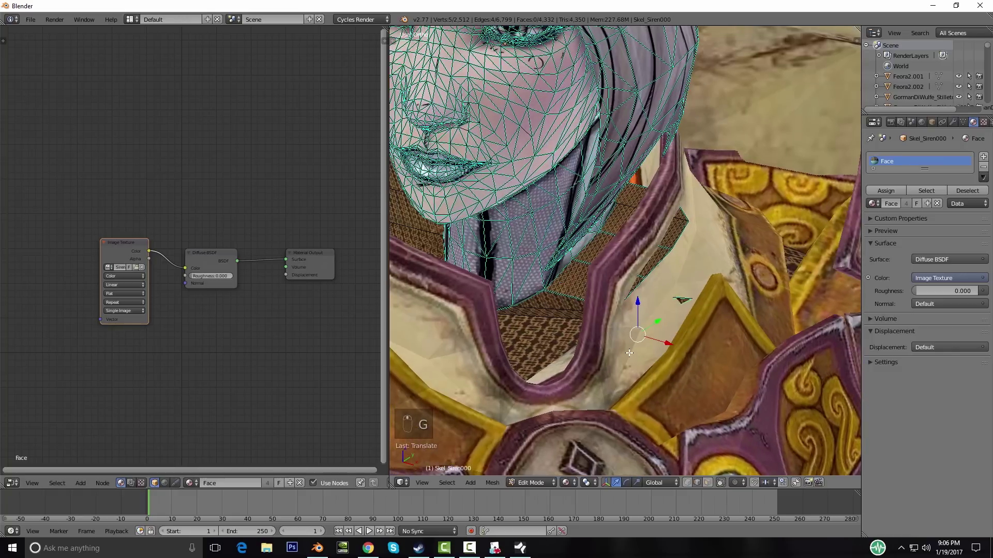
key(g)
key(y)
click(584, 365)
key(g)
key(y)
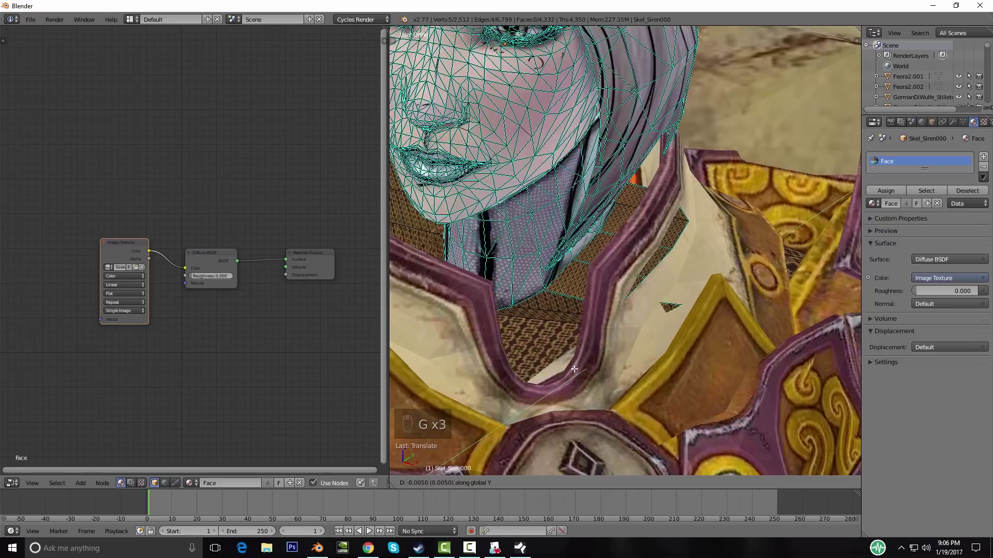
click(574, 369)
Step: Lower the neck edges along Z and push two sliver edges down inside the collar
middle_drag(574, 369, 628, 373)
key(g)
key(z)
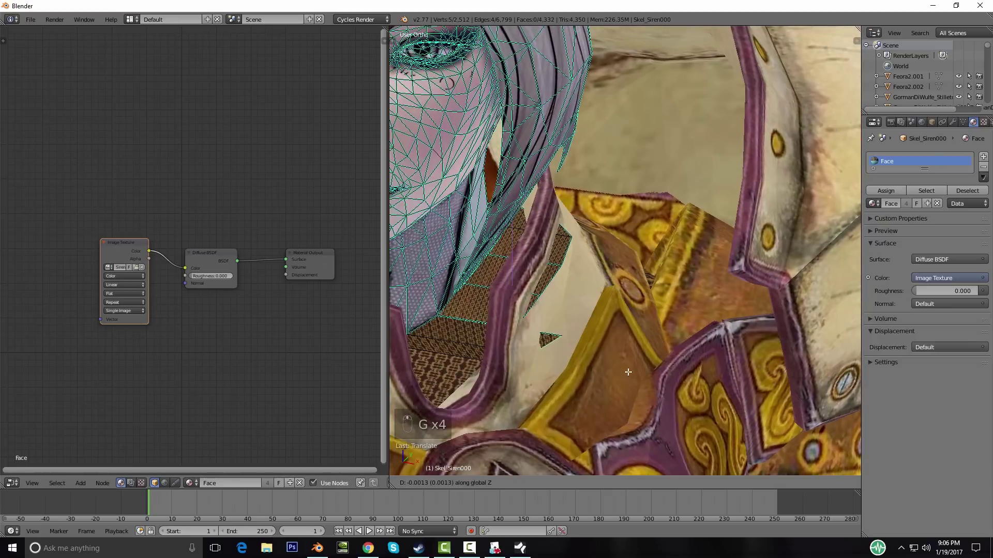
click(625, 374)
middle_drag(626, 374, 573, 319)
right_click(577, 310)
shift+right_click(628, 267)
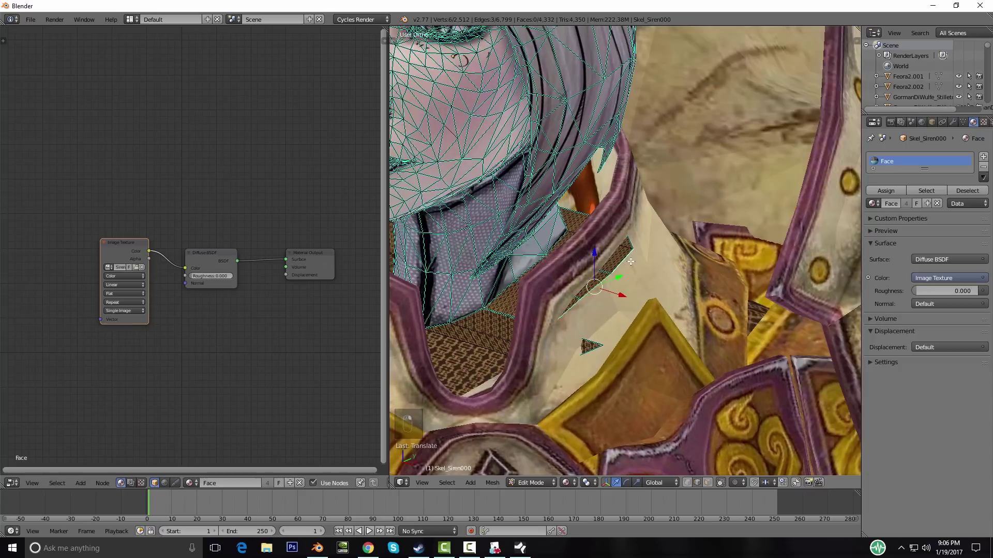
key(g)
click(620, 293)
key(g)
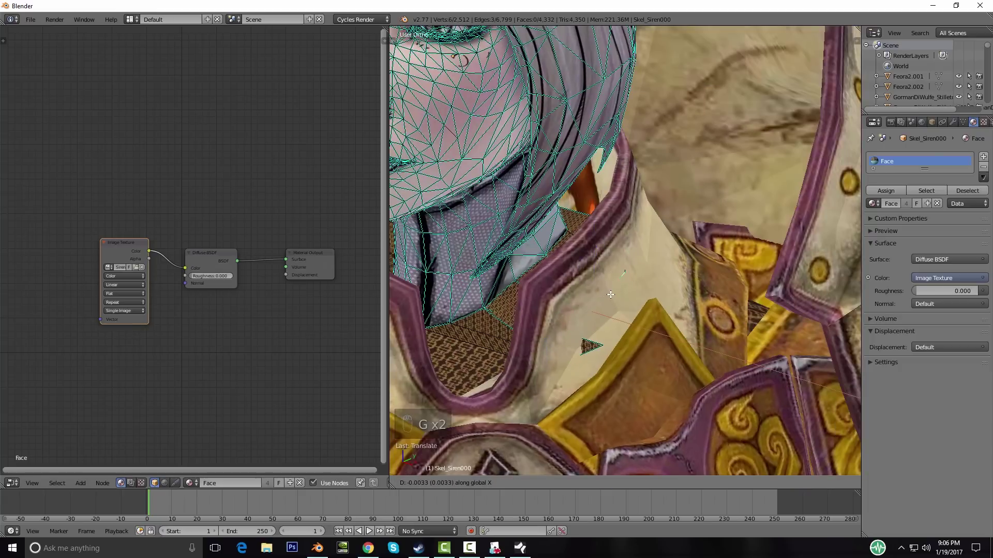
click(610, 295)
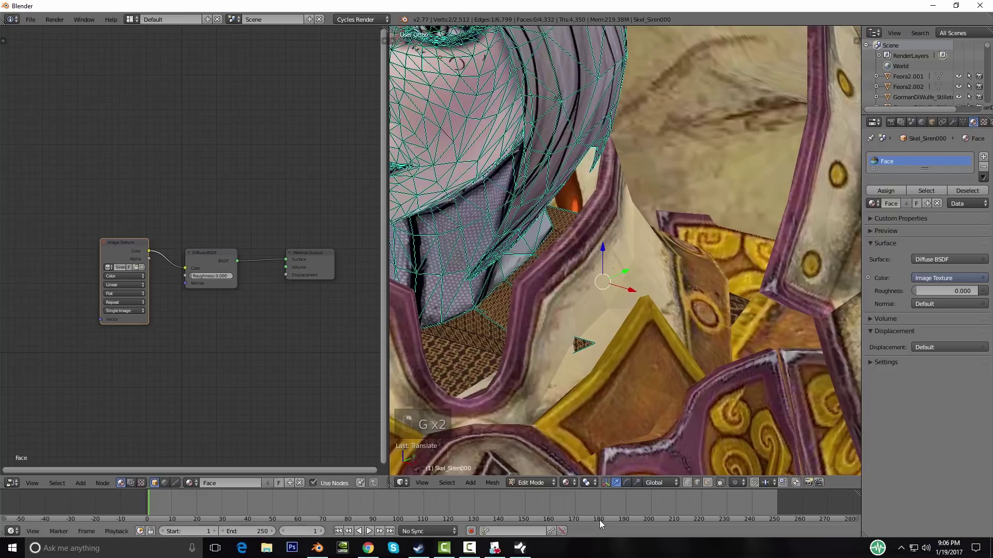
Step: Move a vertex near the collar, then shift that jaw vertex sideways along X
right_click(619, 260)
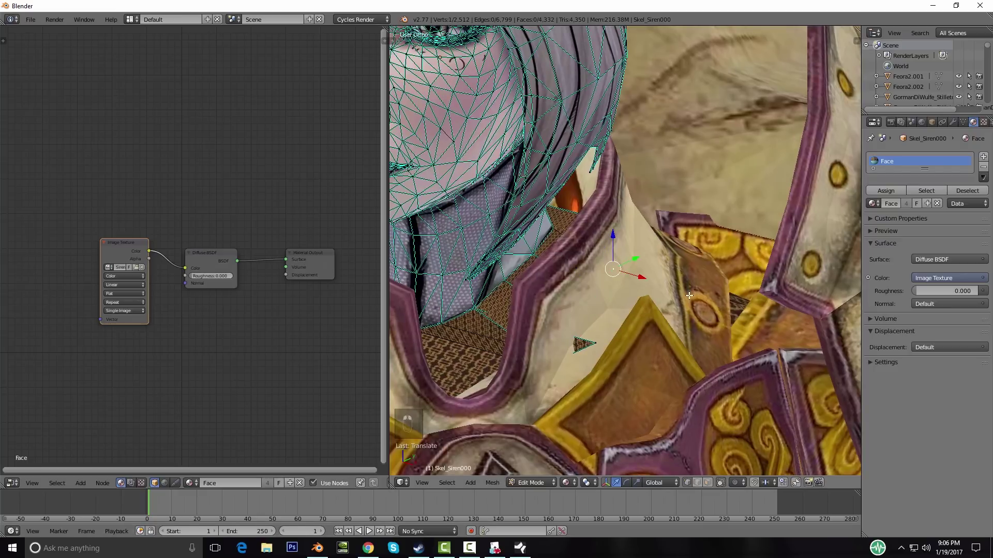
key(g)
click(676, 295)
middle_drag(651, 317, 523, 351)
scroll(522, 351, down, 3)
mouse_move(663, 342)
middle_down()
mouse_move(578, 339)
mouse_move(654, 337)
middle_up()
scroll(617, 332, up, 5)
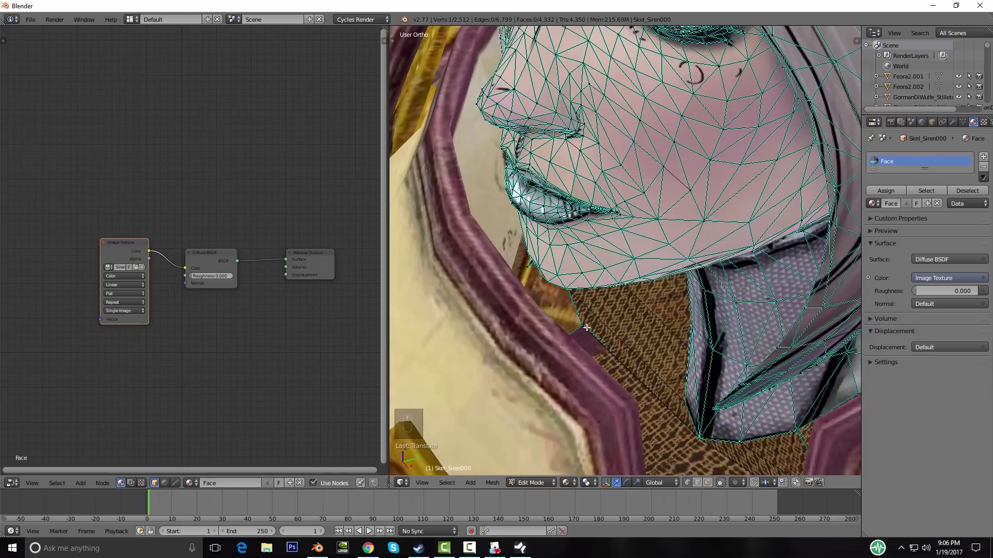
key(g)
key(x)
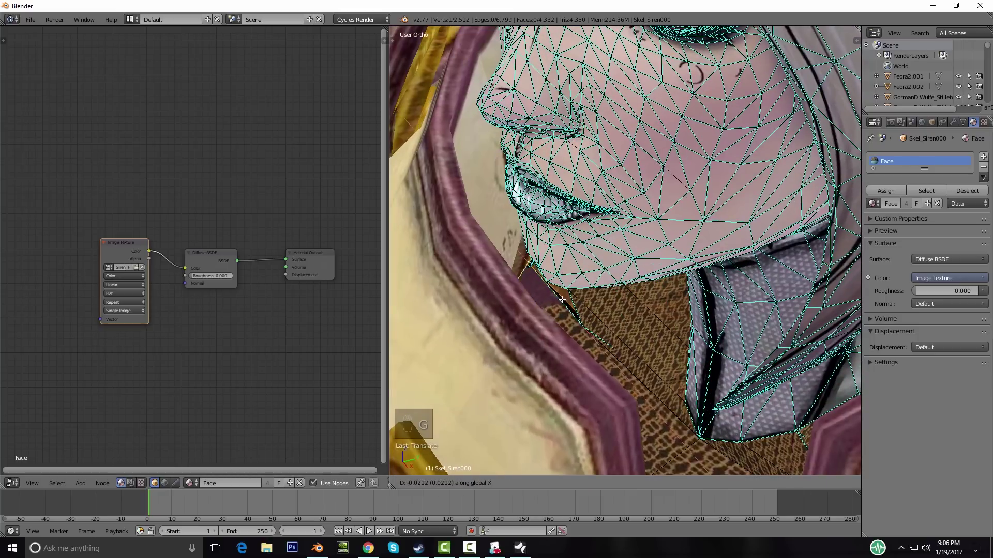
key(g)
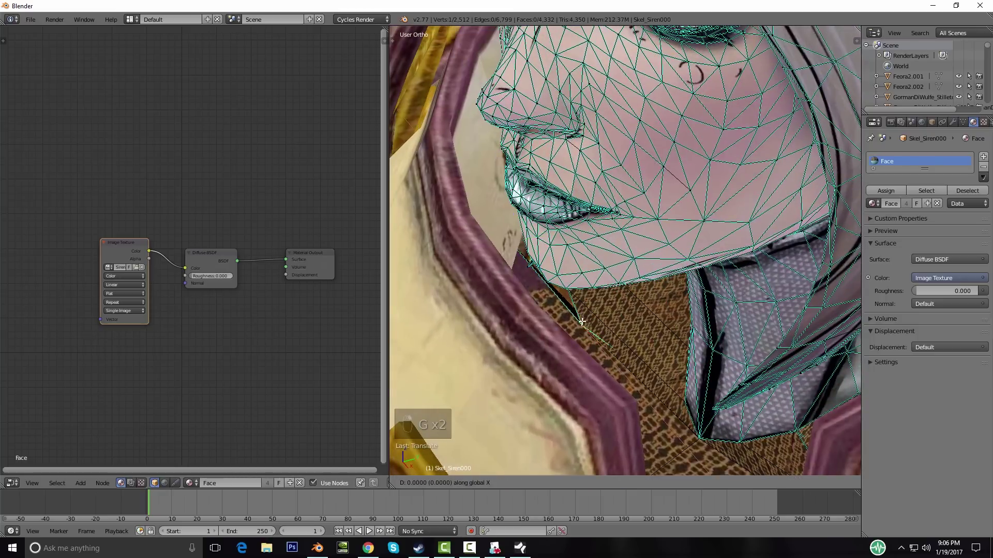
click(536, 283)
middle_drag(536, 283, 519, 304)
Step: Shift two more groups of jaw vertices sideways along X to tuck the jawline in
shift+right_click(448, 244)
shift+right_click(432, 187)
key(g)
key(x)
click(517, 235)
middle_drag(528, 238, 521, 268)
right_click(512, 278)
shift+right_click(503, 239)
key(g)
key(x)
click(465, 221)
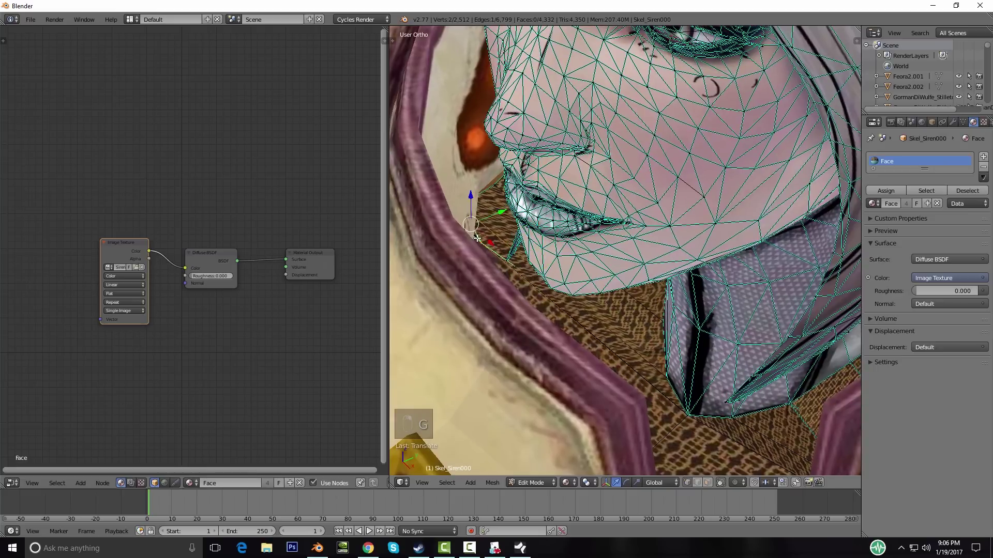
Step: Deselect all and return to Object Mode to view the figure from the side
key(a)
scroll(563, 274, down, 5)
key(Tab)
scroll(563, 274, down, 4)
middle_drag(562, 274, 655, 311)
Step: Deselect everything and select the black horns floating above the head
scroll(655, 311, down, 7)
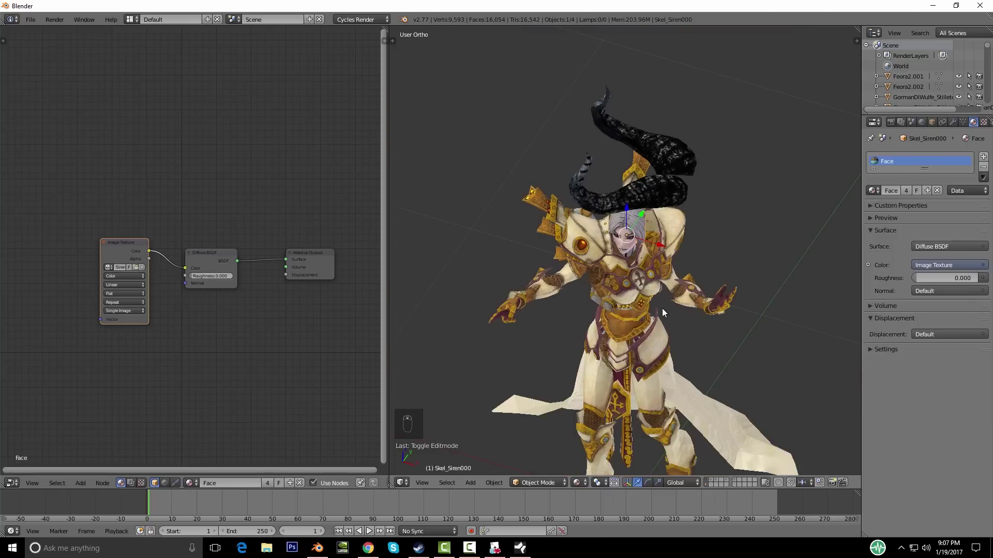
middle_drag(639, 314, 630, 293)
scroll(691, 336, up, 2)
scroll(698, 326, down, 2)
scroll(631, 293, up, 1)
scroll(685, 312, up, 4)
middle_drag(685, 312, 579, 219)
key(a)
middle_drag(639, 305, 596, 202)
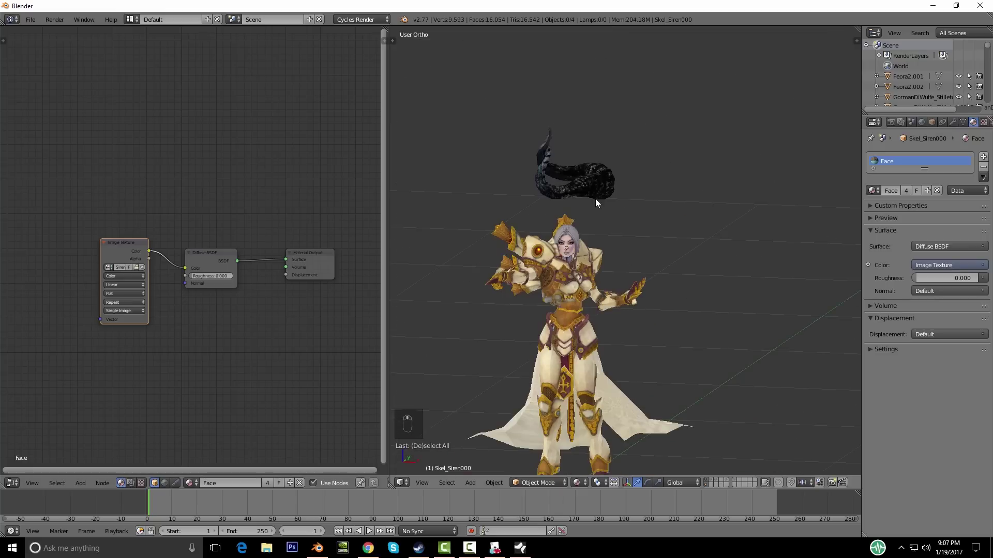
right_click(595, 188)
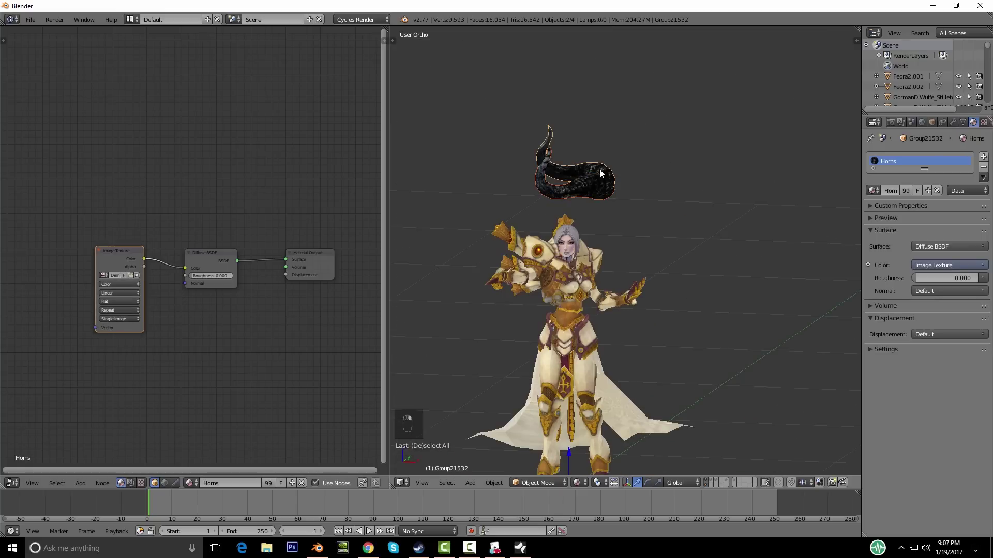
Step: Add the right horn to the selection and join both horns with Ctrl+J
scroll(602, 201, down, 3)
middle_drag(602, 200, 680, 330)
scroll(638, 324, up, 4)
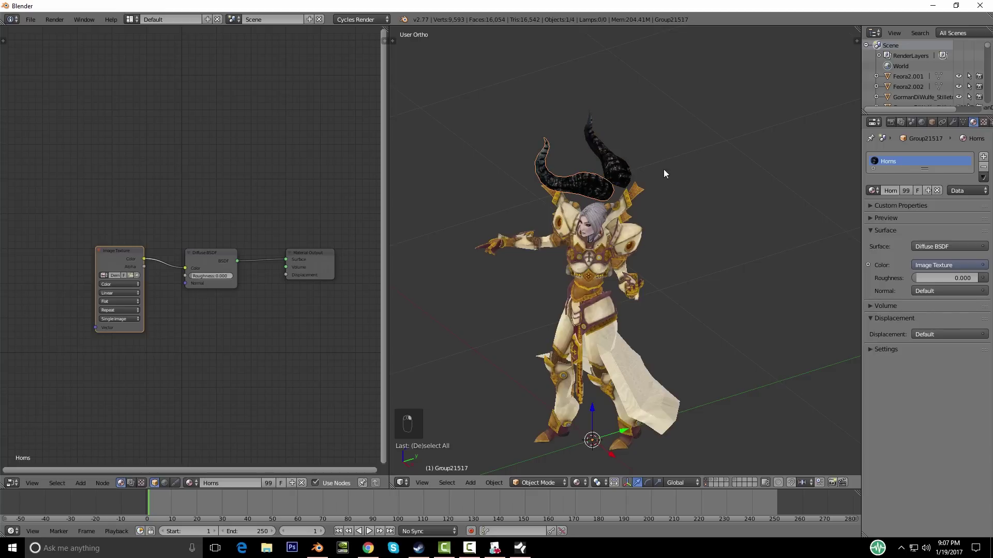
shift+right_click(623, 168)
key(ctrl+j)
Step: Switch to the front view centred on the character and edit the horns mesh
middle_drag(730, 262, 694, 240)
key(KP_1)
scroll(694, 243, down, 3)
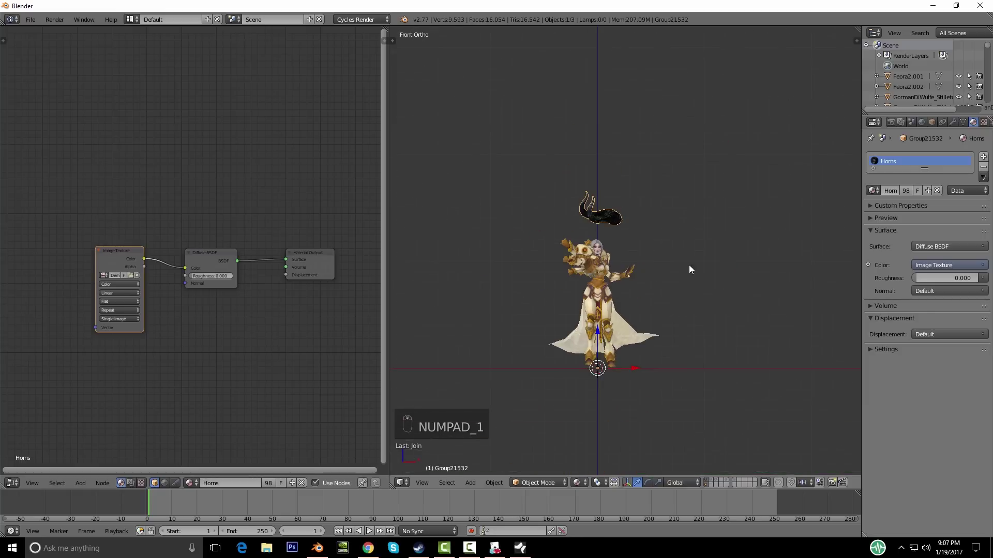
shift+middle_drag(695, 328, 625, 350)
shift+middle_drag(653, 316, 686, 248)
scroll(635, 304, up, 2)
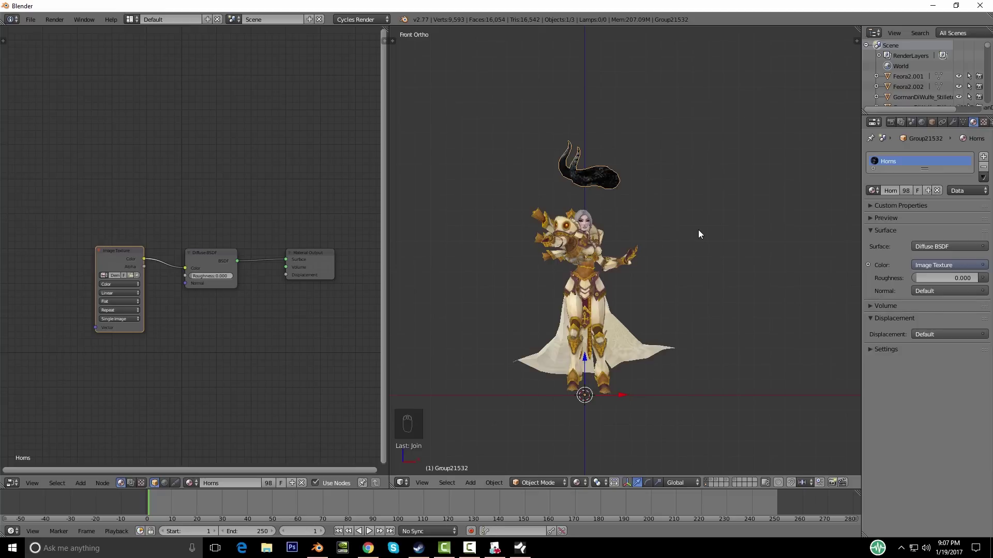
key(Tab)
Step: Move the horns mesh down to the character's feet, checking it from the side and top views
key(g)
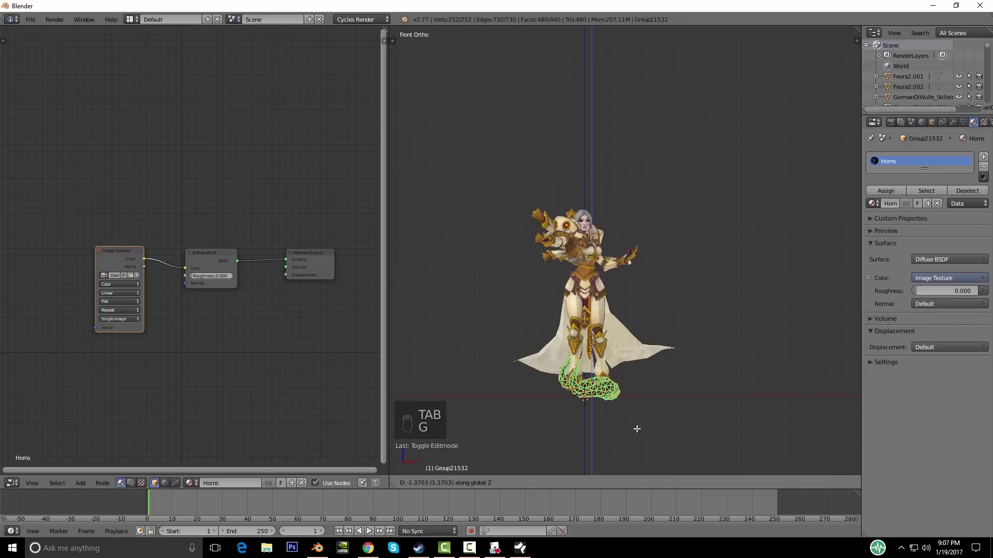
click(630, 445)
key(KP_3)
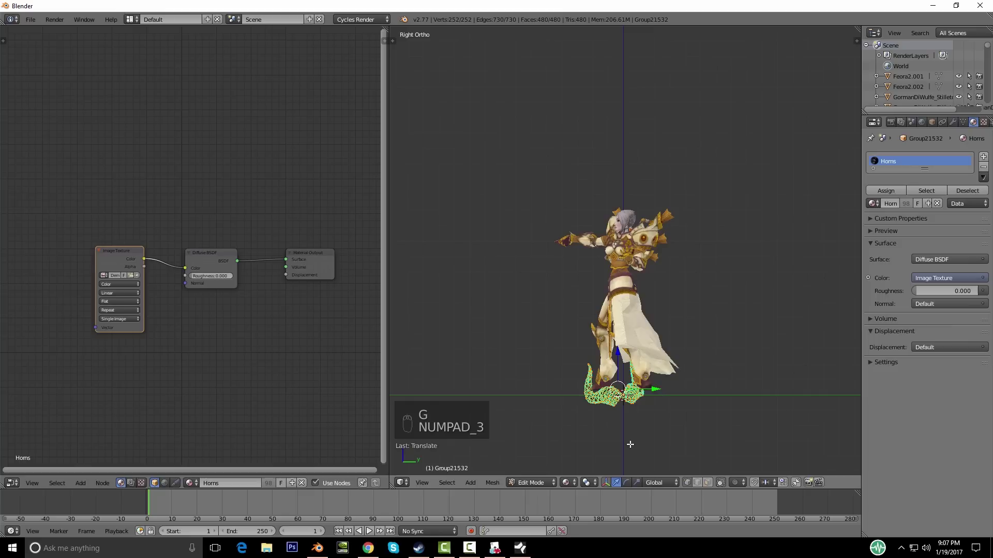
key(g)
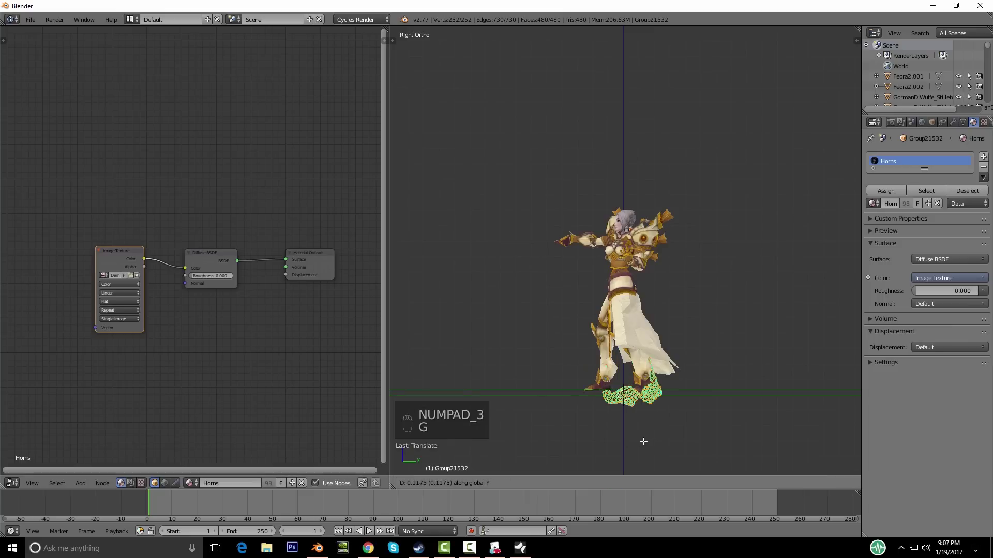
click(632, 442)
key(KP_7)
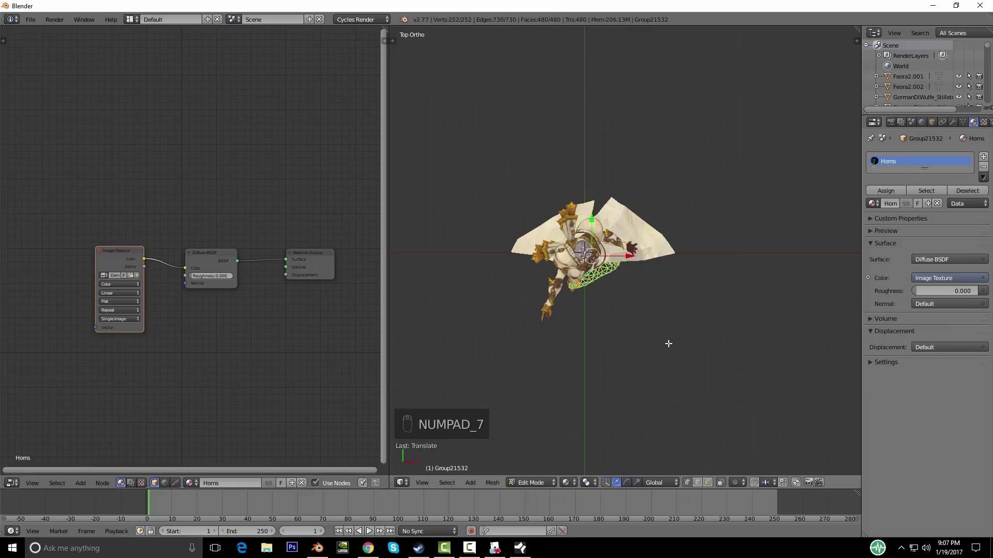
middle_drag(681, 310, 660, 304)
key(KP_1)
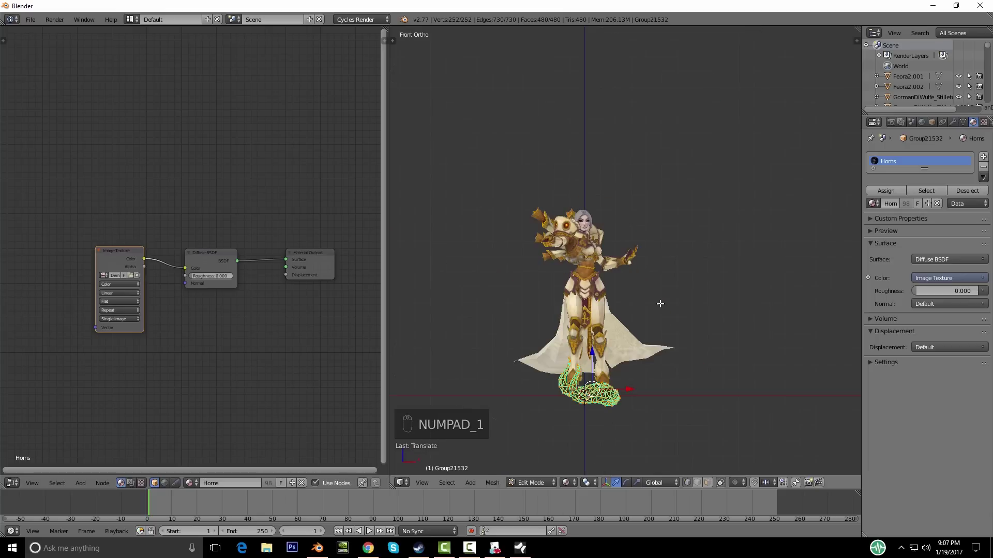
key(KP_7)
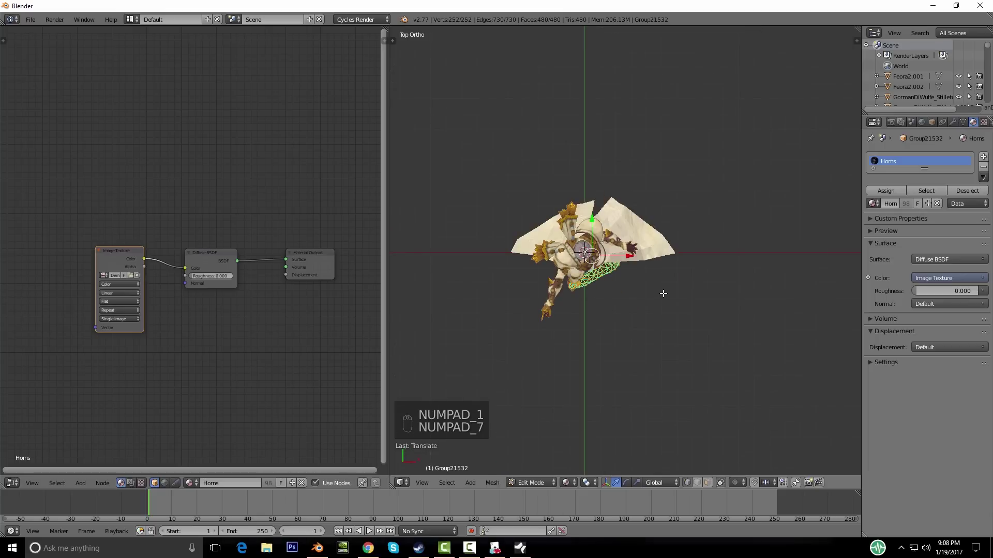
key(z)
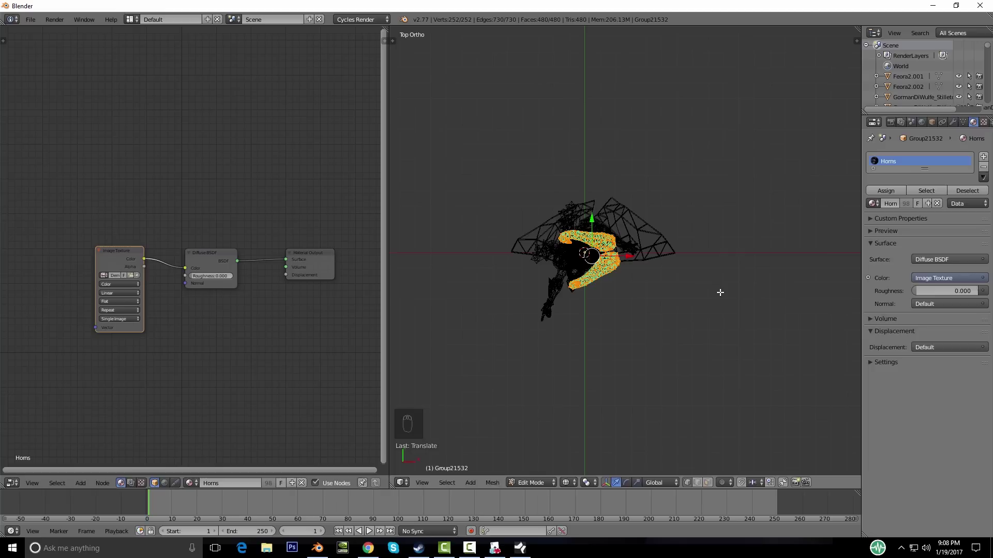
Step: Rotate the horns in wireframe top view and centre them on the origin, then restore solid shading
key(r)
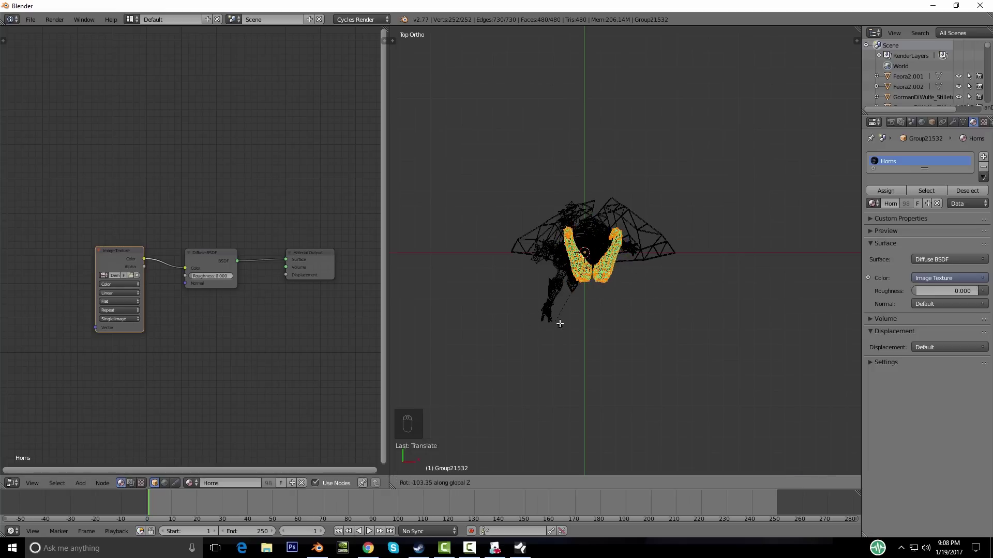
click(555, 324)
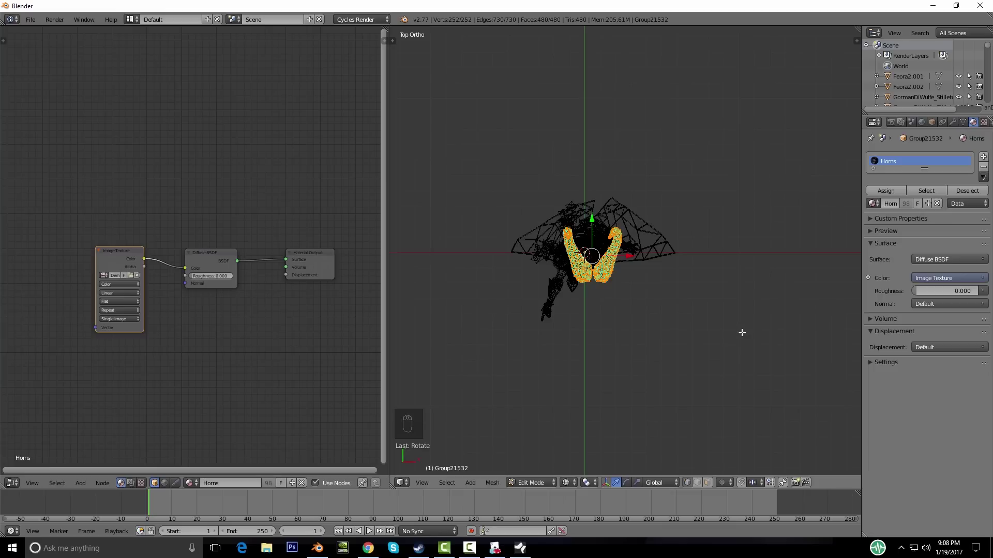
key(g)
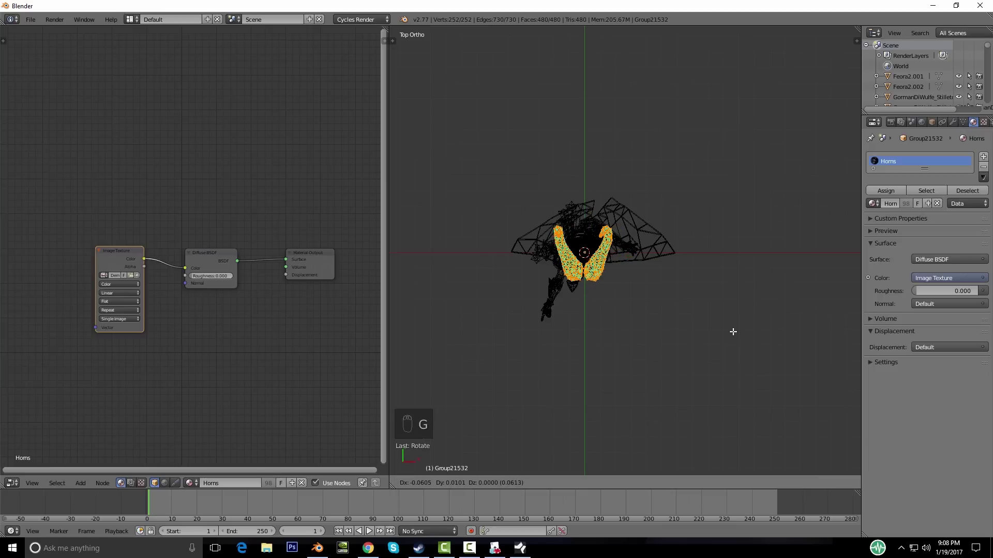
click(742, 334)
key(KP_7)
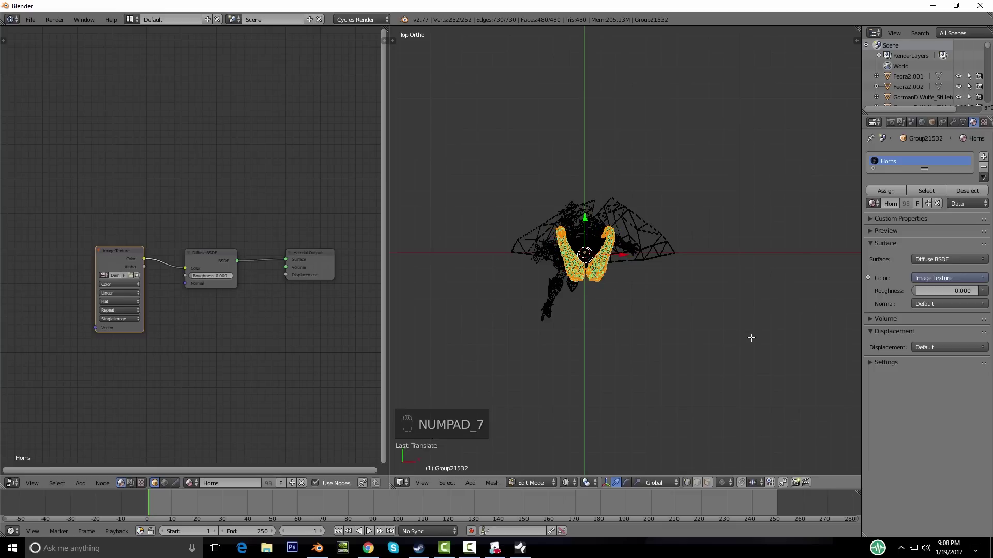
key(KP_1)
key(KP_7)
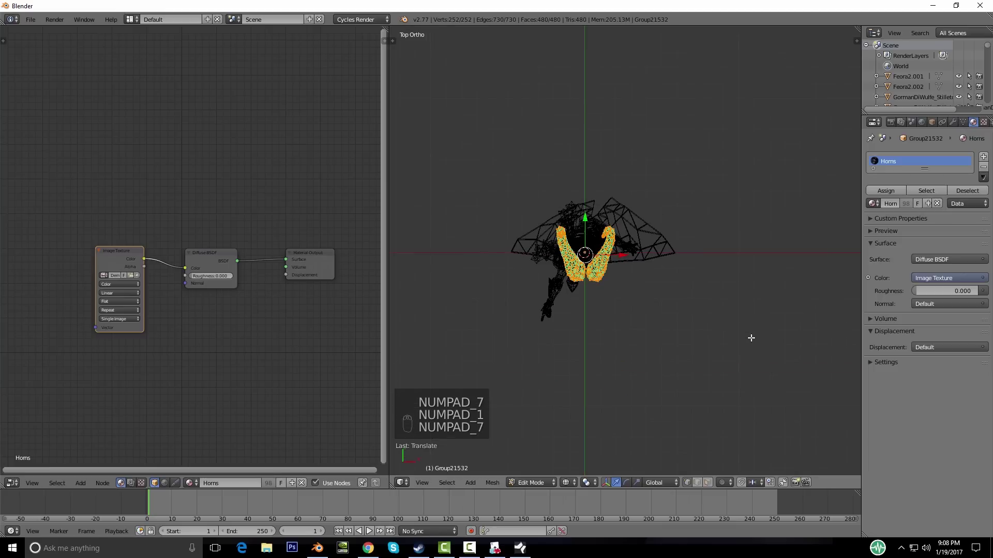
key(KP_1)
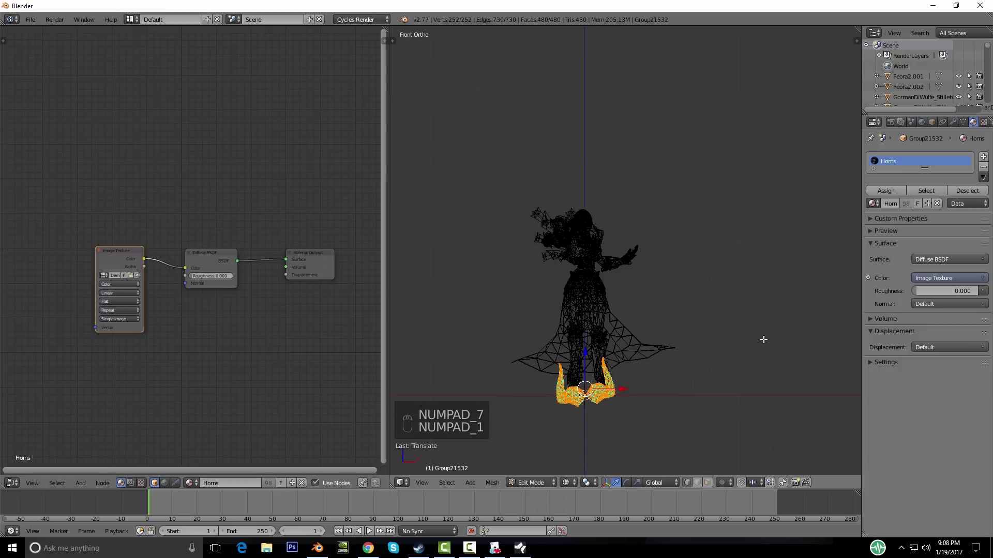
key(z)
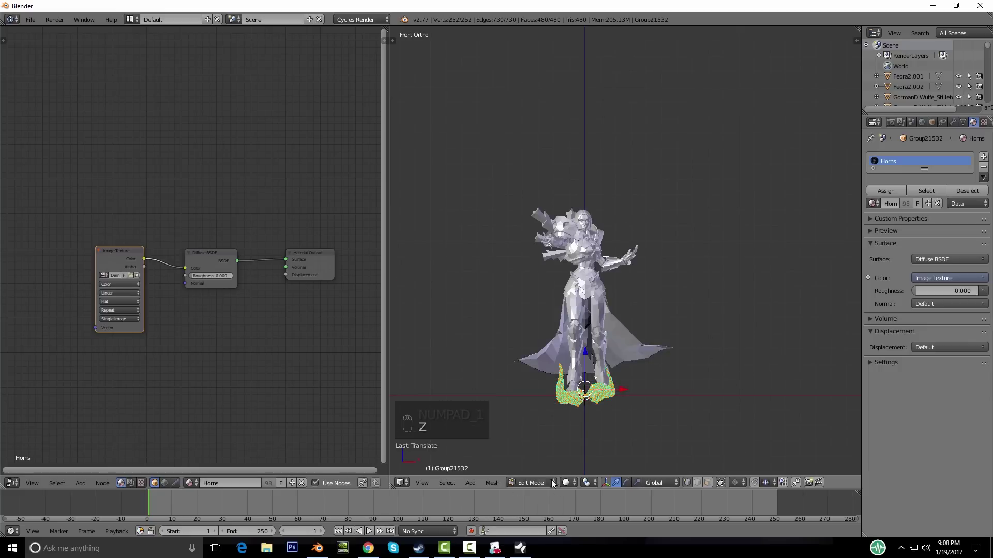
click(566, 483)
middle_drag(711, 384, 693, 405)
key(KP_1)
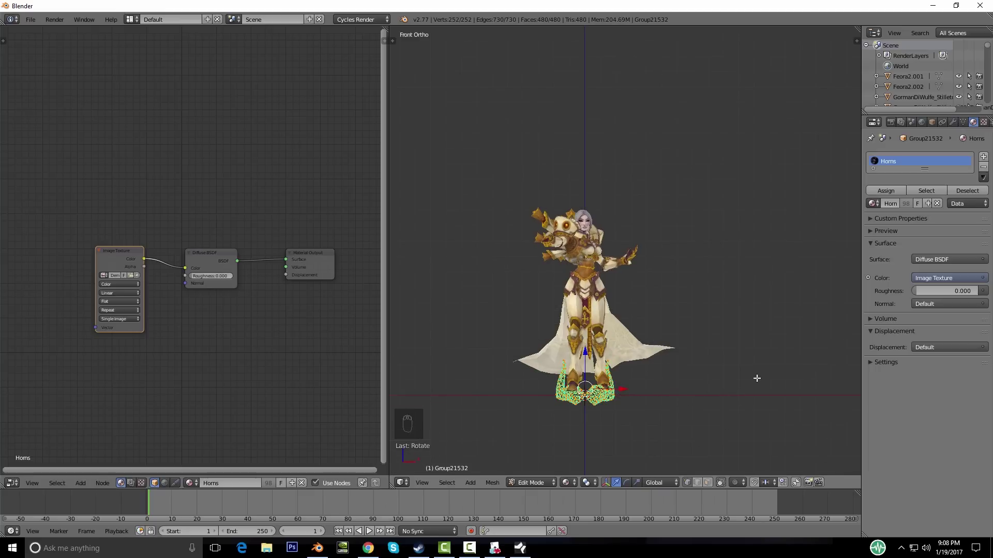
Step: Shrink the horns mesh to 0.7162 and return to Object Mode
key(Tab)
key(KP_3)
key(KP_1)
key(Tab)
key(s)
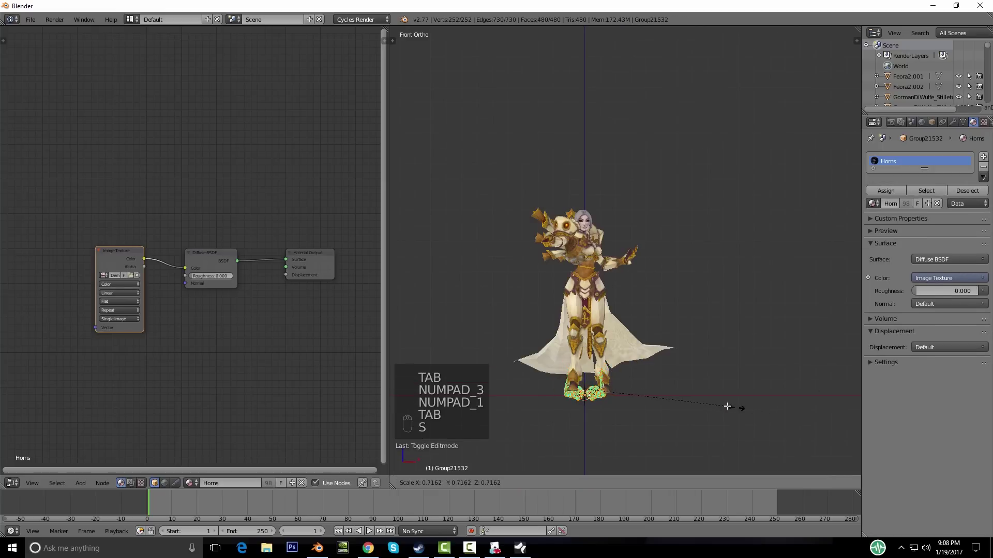
key(Tab)
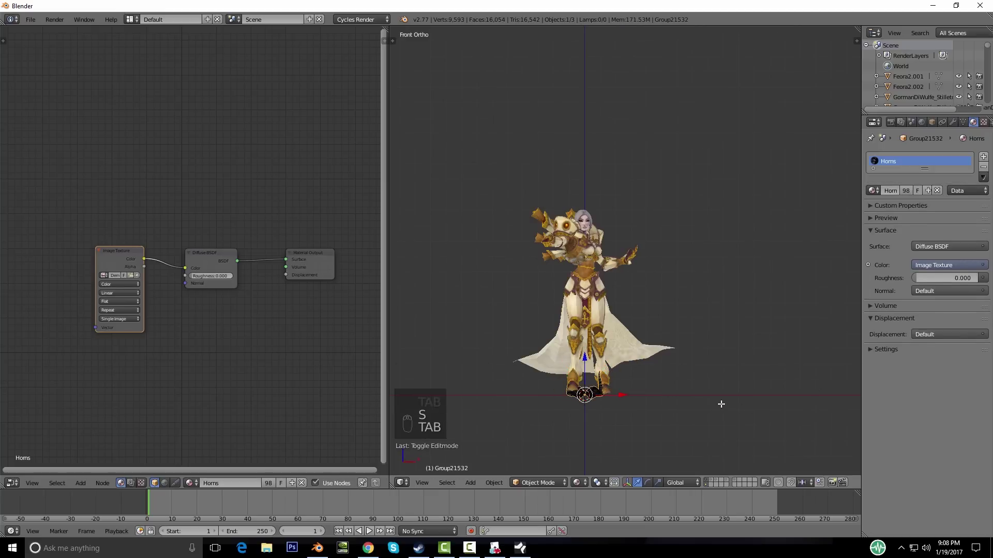
key(KP_3)
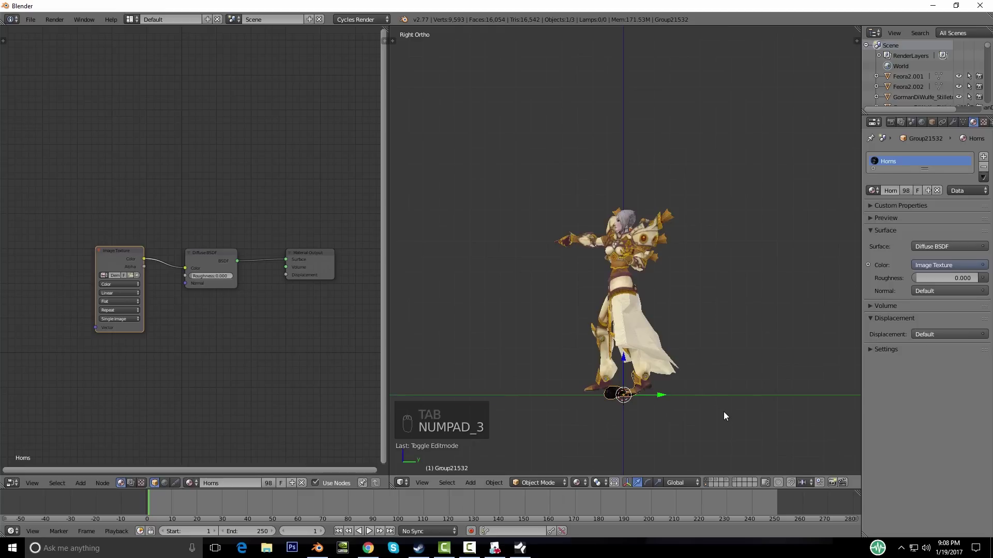
Step: Raise the horns object up to the head and adjust its placement from the top view
key(g)
click(738, 223)
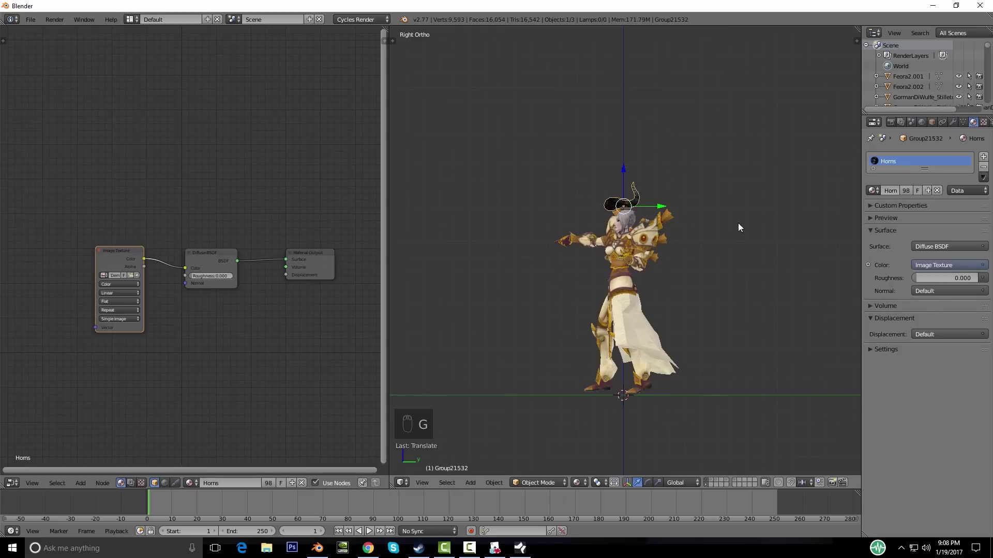
key(KP_Decimal)
middle_drag(739, 223, 580, 383)
key(KP_7)
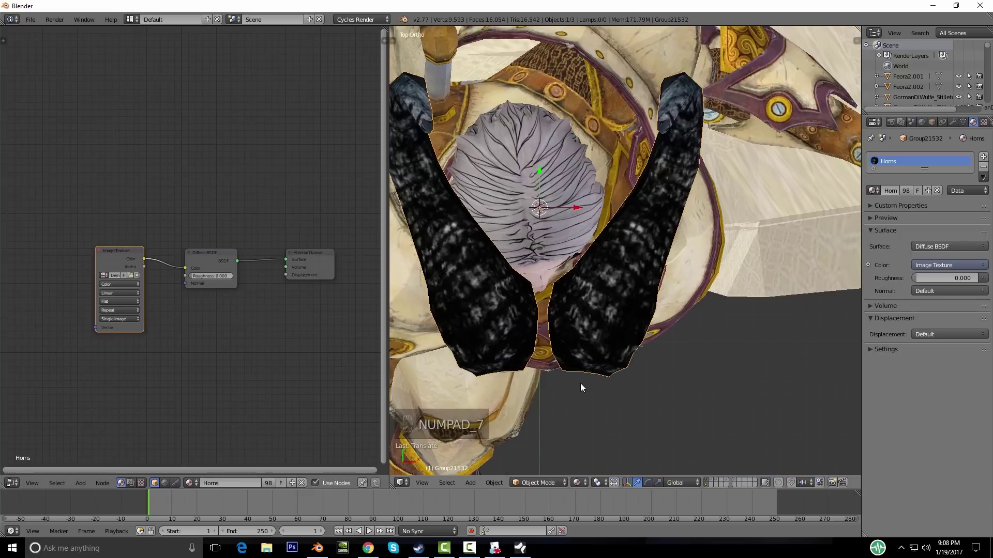
key(r)
key(g)
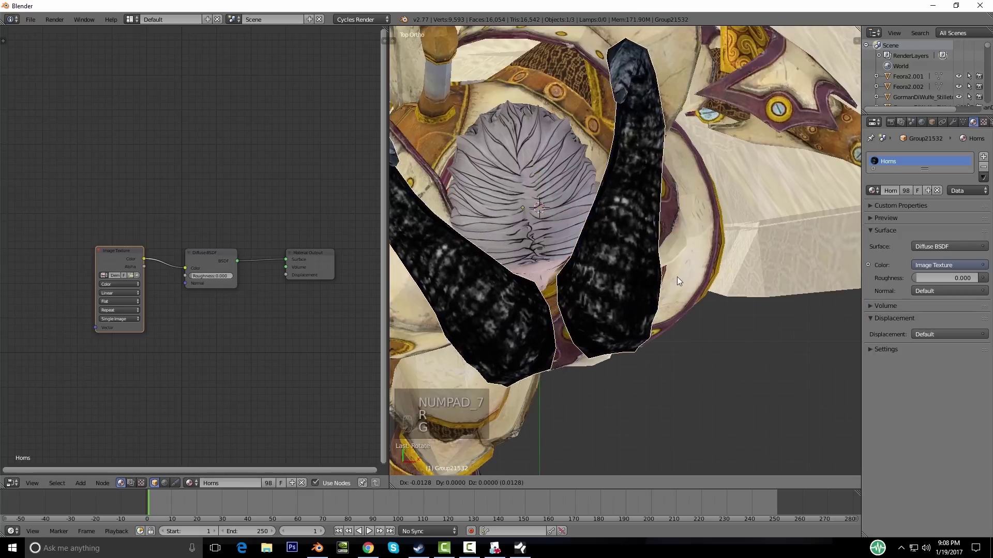
click(666, 198)
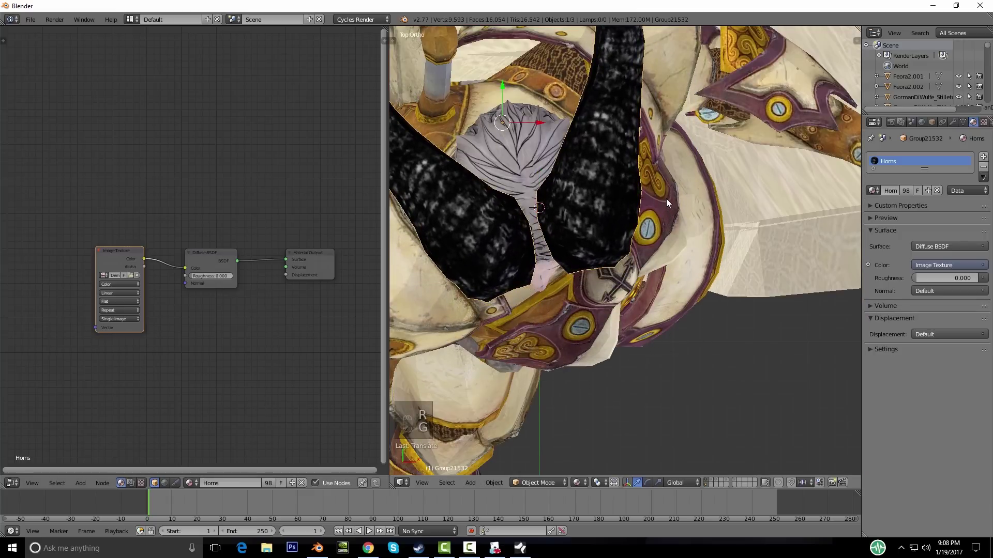
Step: Lower the horns along Z onto the hair and scale them down
key(KP_1)
key(g)
key(z)
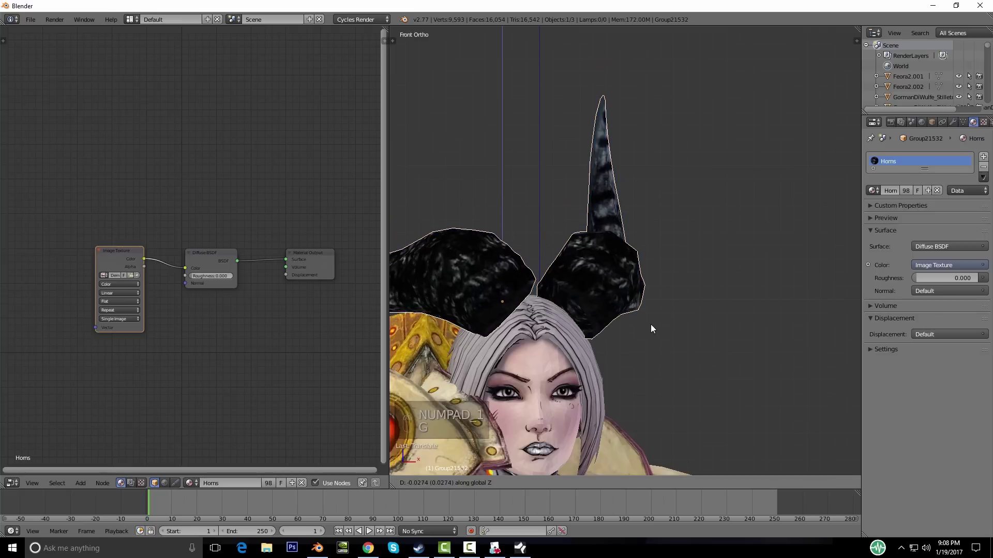
click(650, 324)
middle_drag(663, 321, 550, 315)
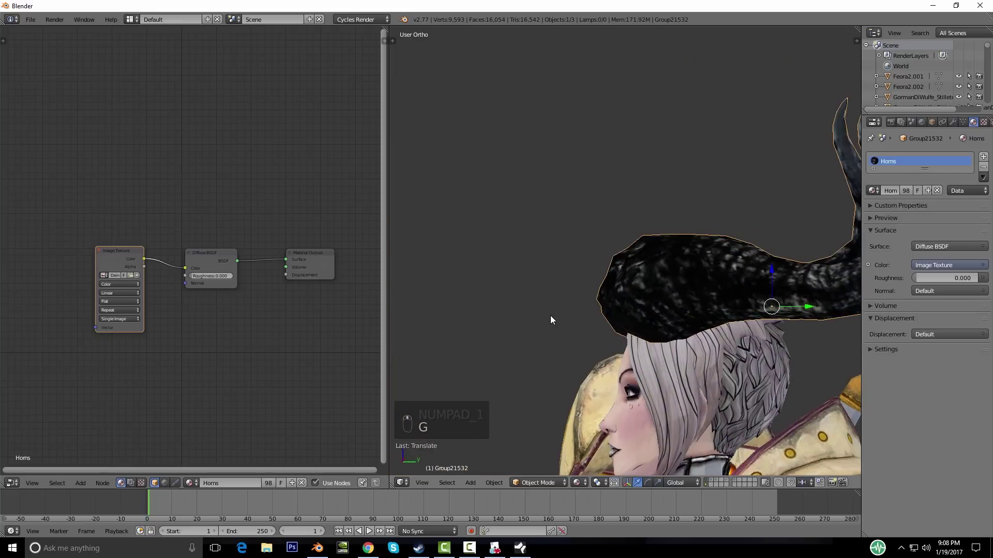
middle_drag(684, 379, 800, 378)
key(s)
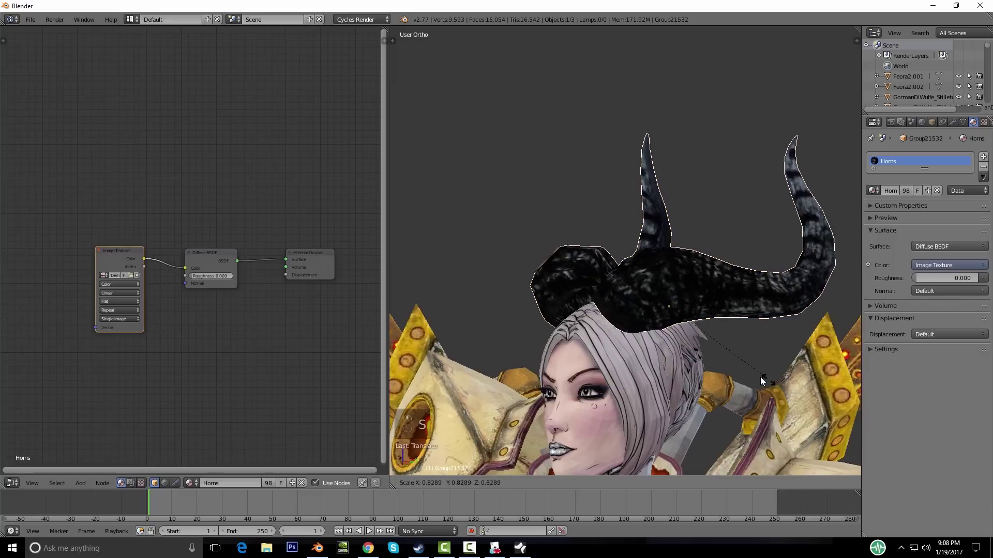
click(755, 374)
Step: From the side view, tilt the horns and reposition them on the head
key(KP_3)
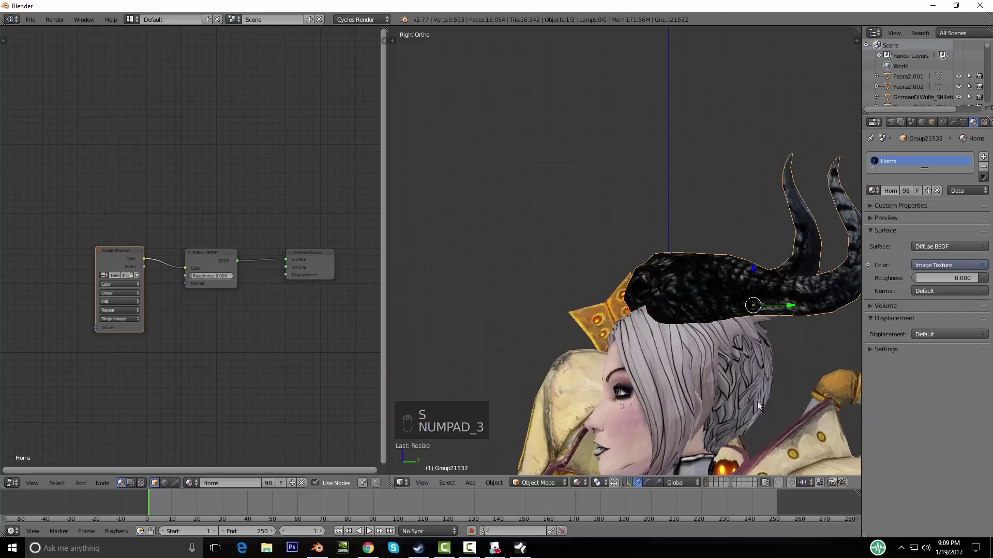
key(g)
key(r)
click(779, 345)
key(g)
click(770, 327)
Step: Reduce the horns' size once more from the front while keeping their position
middle_drag(769, 327, 669, 309)
key(s)
click(706, 378)
key(g)
right_click(631, 373)
scroll(715, 364, down, 3)
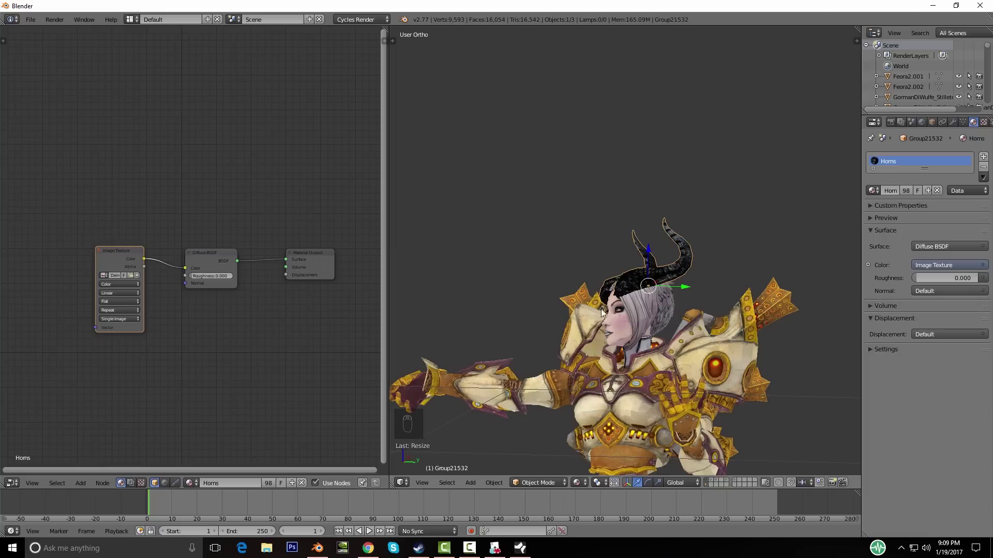
middle_drag(605, 320, 646, 305)
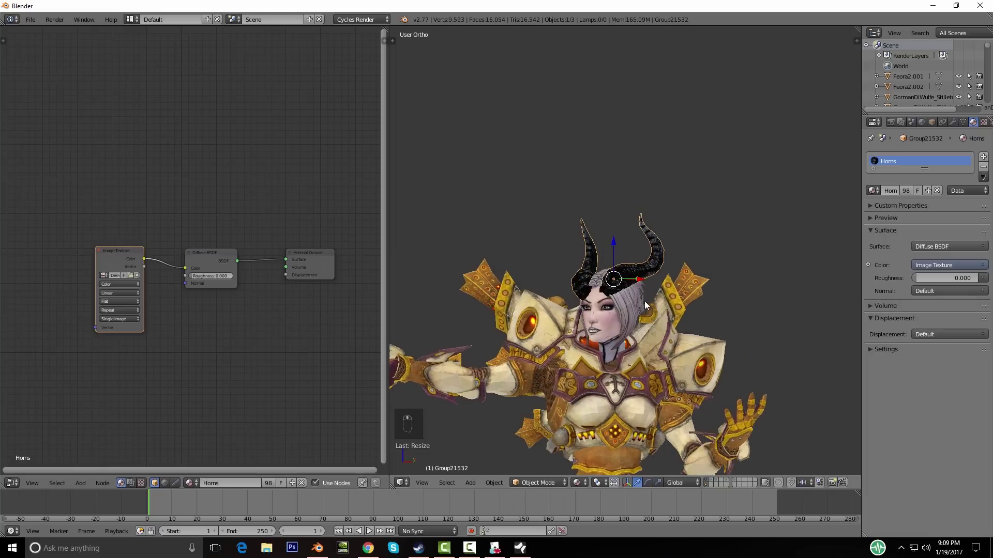
Step: Apply the object transform to the horns via the 'apply' operator search
key(n)
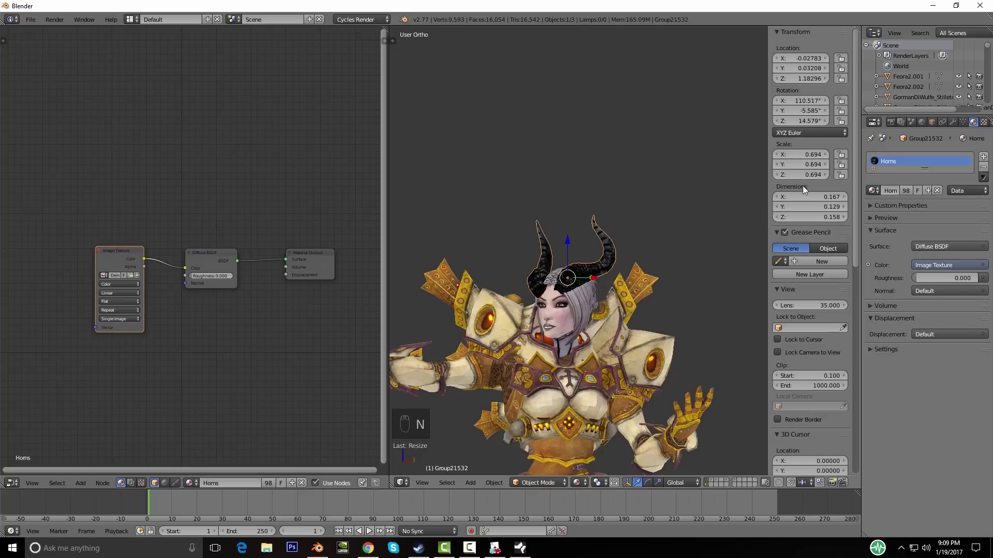
key(n)
key(space)
text(s)
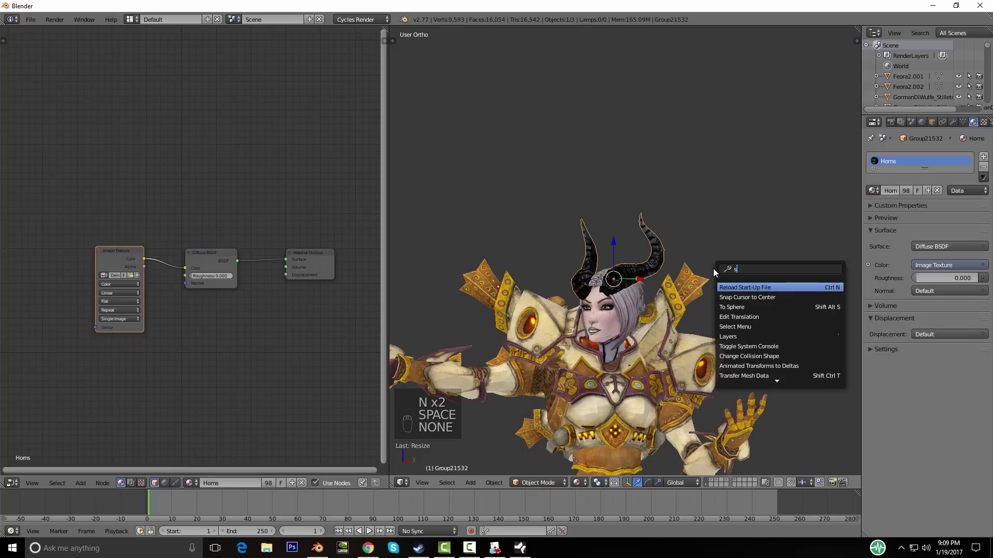
key(BackSpace)
text(apply)
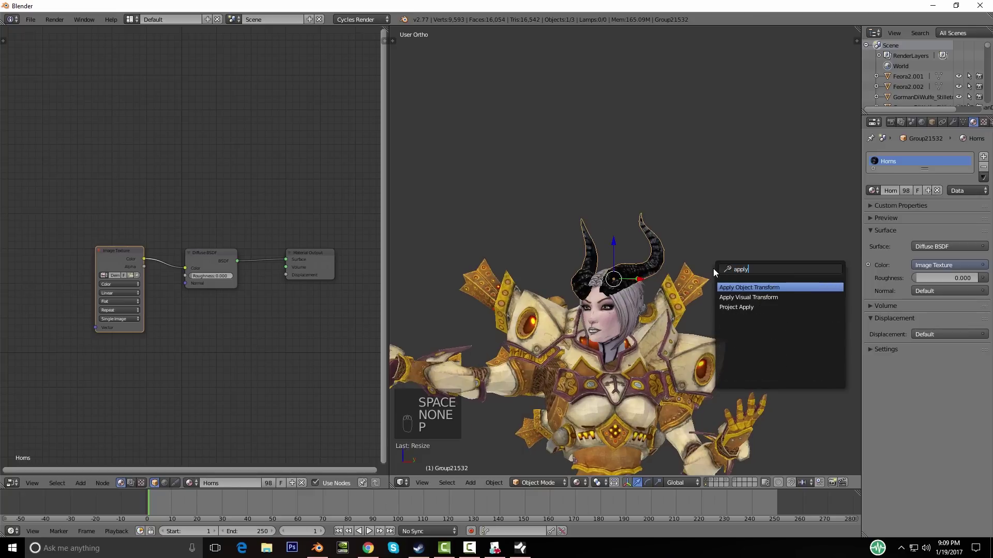
click(750, 288)
middle_drag(607, 315, 647, 311)
scroll(587, 312, up, 5)
scroll(588, 311, down, 5)
scroll(575, 349, up, 6)
middle_drag(575, 349, 611, 335)
Step: Enter Edit Mode on the horns and inspect them on the head from side and front angles
key(Tab)
key(Tab)
scroll(649, 313, down, 4)
scroll(579, 340, down, 3)
scroll(581, 317, up, 5)
scroll(675, 387, down, 4)
middle_drag(665, 368, 540, 333)
middle_drag(635, 346, 641, 324)
scroll(651, 341, down, 4)
scroll(626, 322, up, 4)
scroll(629, 328, up, 2)
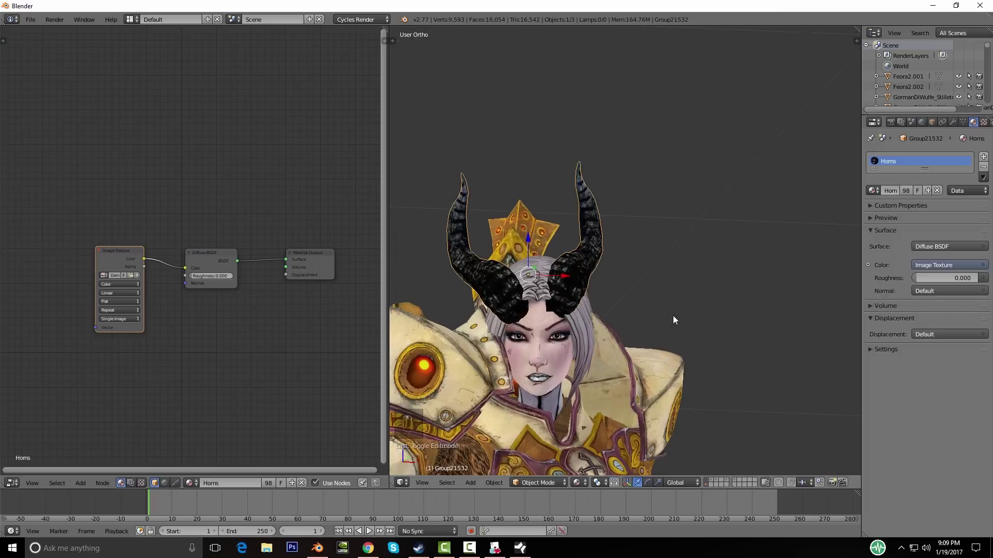
Step: Rotate the horns slightly in front view and shift them sideways along X
mouse_move(649, 346)
middle_down()
mouse_move(587, 325)
mouse_move(663, 348)
mouse_move(666, 336)
middle_up()
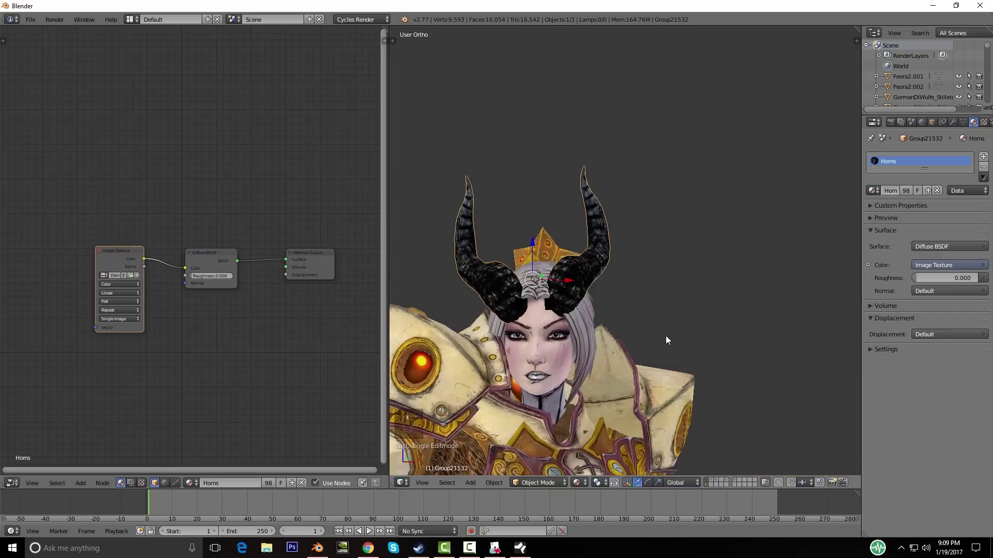
key(KP_1)
scroll(693, 333, up, 2)
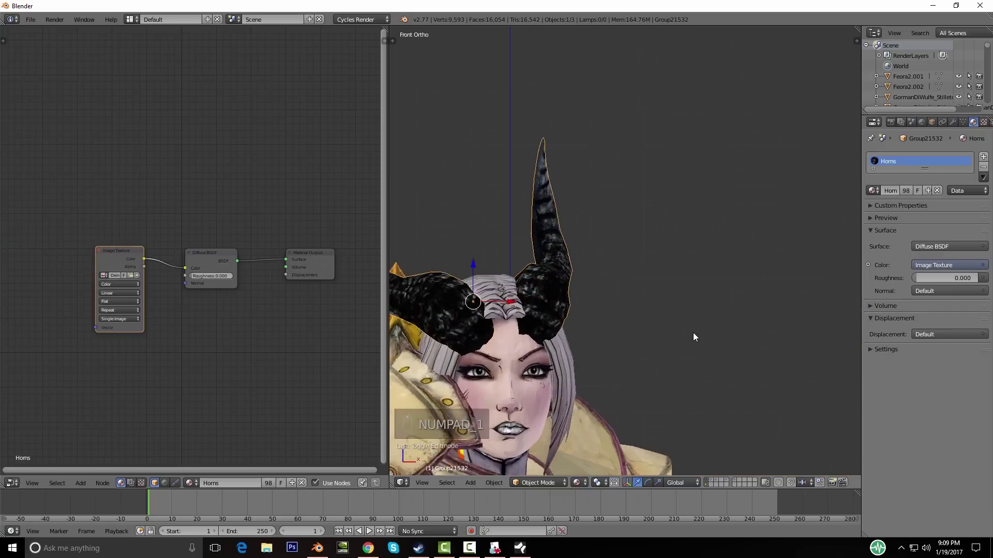
middle_drag(683, 339, 681, 302)
key(r)
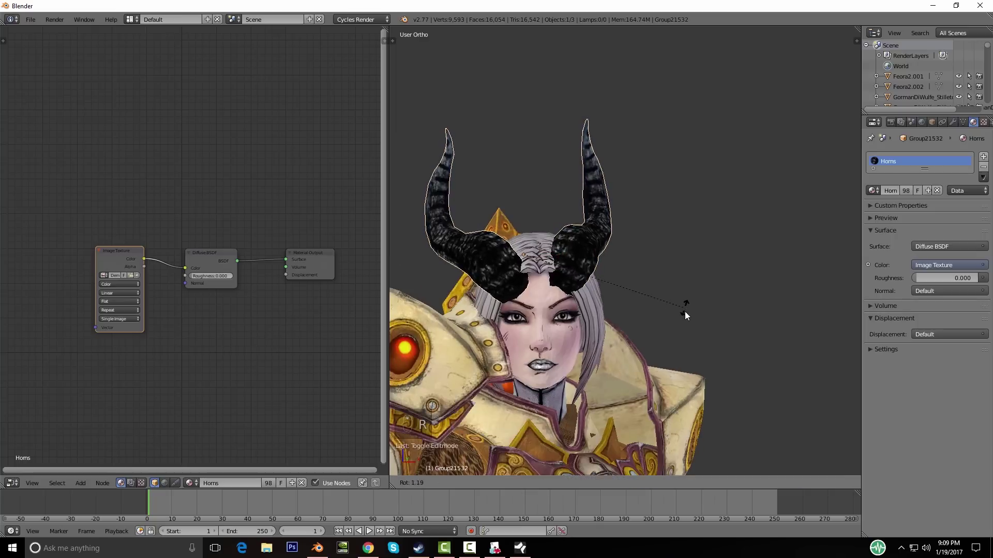
click(684, 323)
key(g)
key(x)
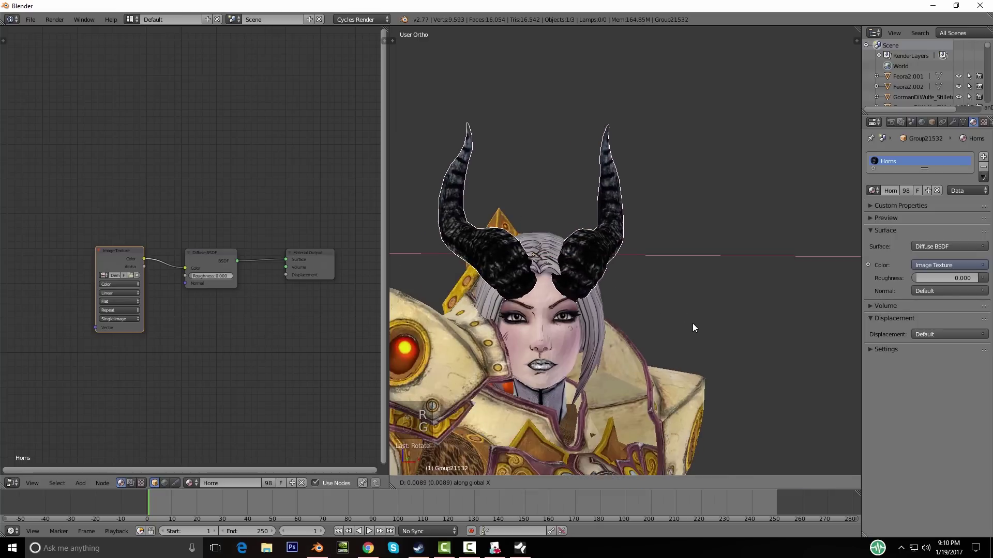
click(695, 328)
Step: Move the horns along Y from the side so they sit over the head
mouse_move(696, 328)
middle_down()
mouse_move(635, 336)
mouse_move(575, 327)
mouse_move(703, 328)
mouse_move(590, 300)
mouse_move(563, 307)
mouse_move(727, 311)
mouse_move(752, 279)
mouse_move(703, 319)
middle_up()
scroll(672, 321, up, 3)
key(g)
click(563, 307)
key(g)
middle_click(702, 318)
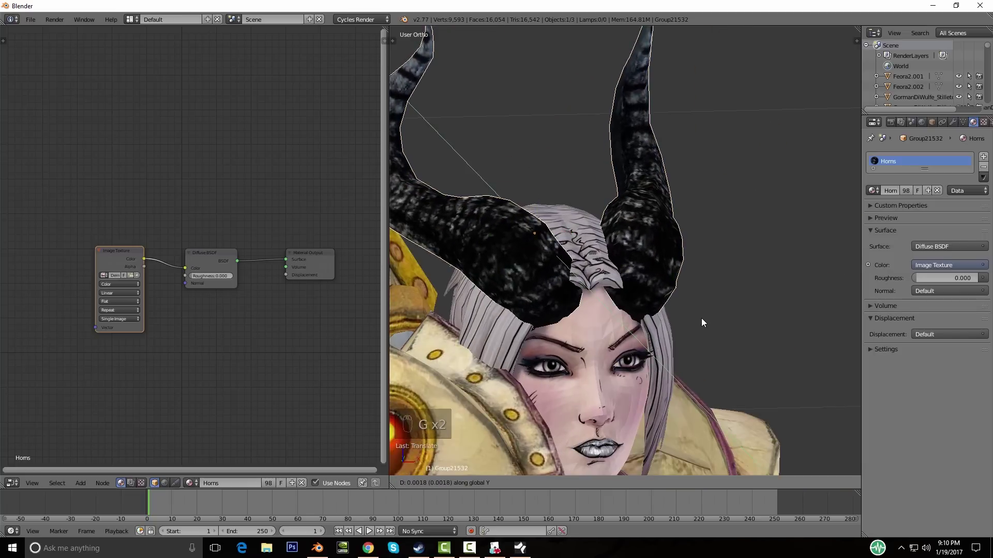
click(701, 318)
middle_drag(633, 314, 686, 317)
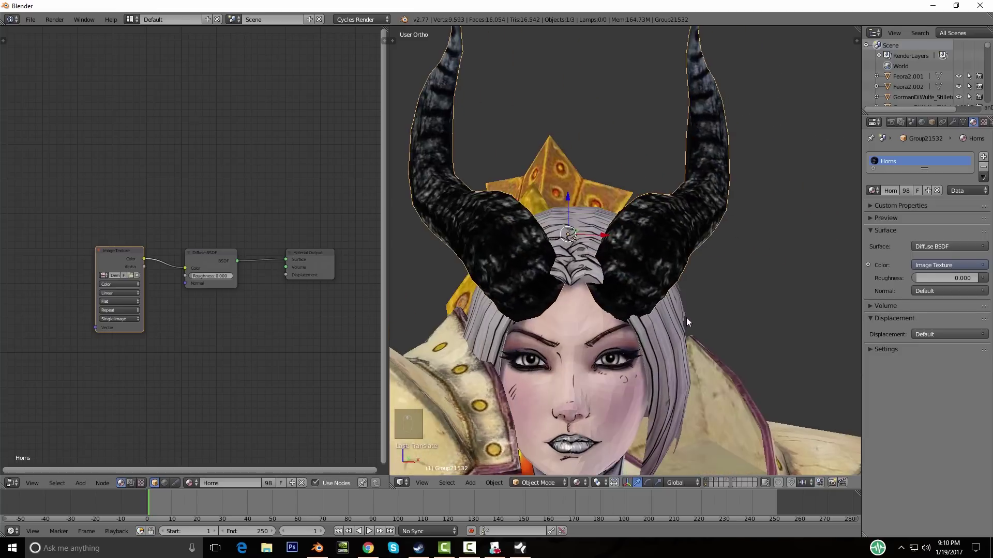
Step: Nudge the horns slightly left along X and inspect the head from several angles
key(KP_1)
mouse_move(775, 357)
middle_down()
mouse_move(750, 365)
mouse_move(766, 358)
middle_up()
key(g)
key(x)
click(761, 358)
middle_drag(703, 337, 618, 285)
scroll(750, 319, down, 5)
scroll(619, 284, up, 3)
middle_drag(698, 287, 574, 213)
middle_drag(717, 298, 712, 524)
scroll(682, 285, down, 3)
scroll(670, 318, down, 3)
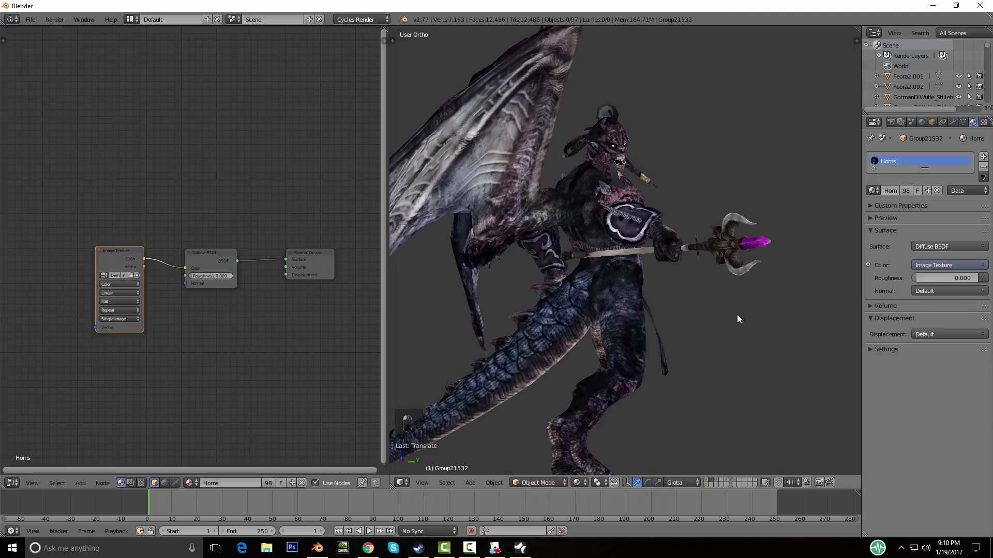
Step: Inspect the winged demon model and clear the current selection
middle_drag(738, 317, 595, 285)
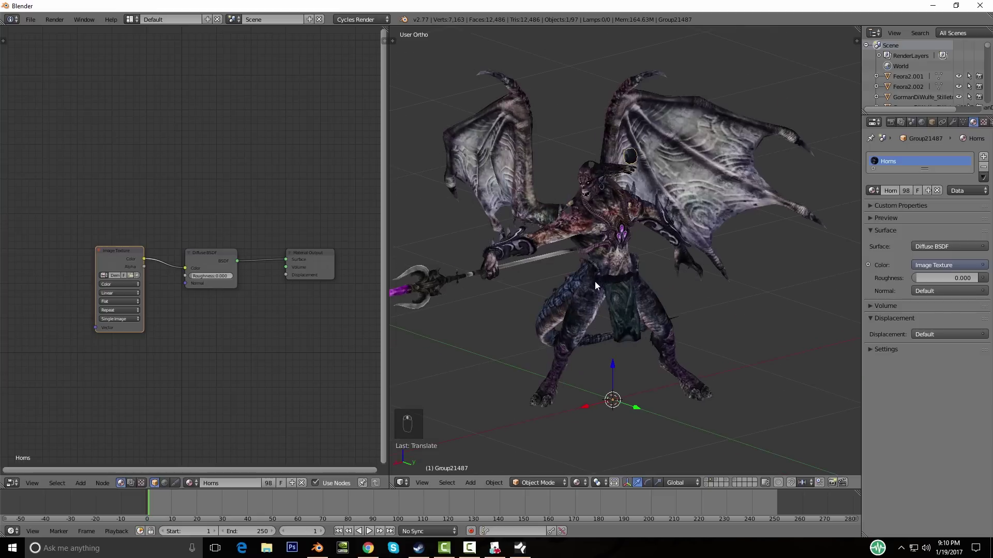
scroll(594, 282, up, 4)
middle_drag(679, 271, 622, 275)
scroll(621, 274, down, 3)
scroll(651, 274, up, 2)
key(a)
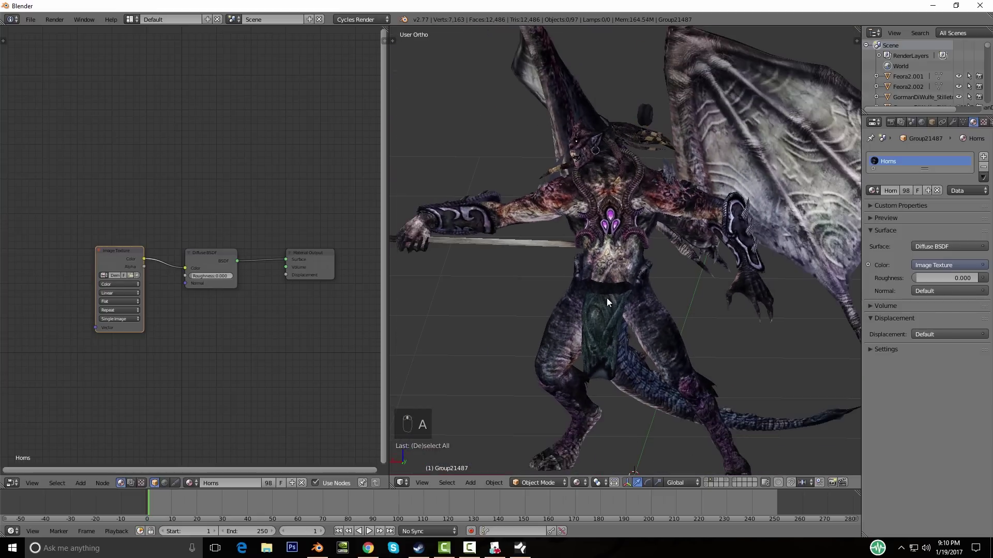
scroll(638, 293, down, 1)
key(a)
scroll(629, 302, down, 4)
key(a)
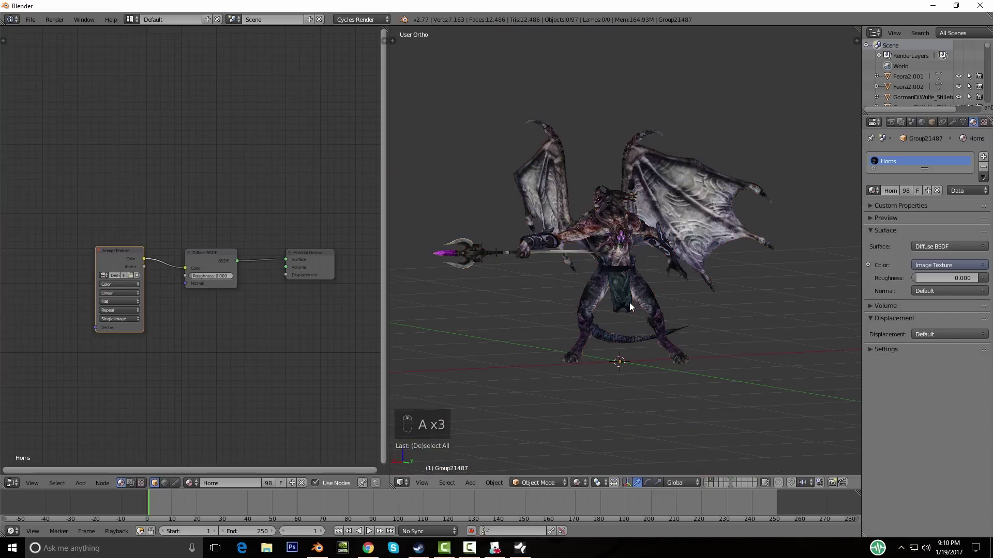
Step: On the shield-carrying dwarf's layer, select the first axe parts and the handle
click(717, 483)
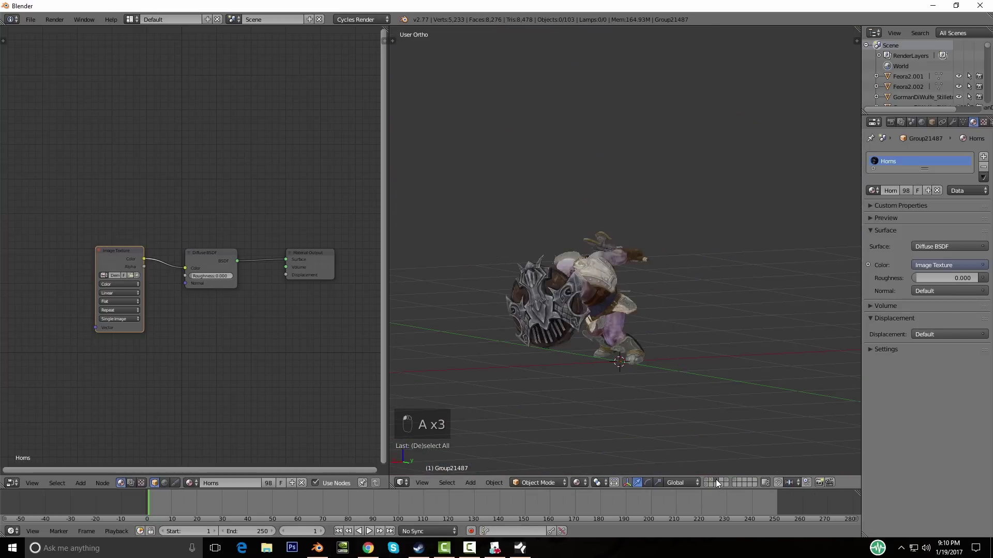
middle_drag(642, 372, 534, 328)
scroll(461, 250, up, 3)
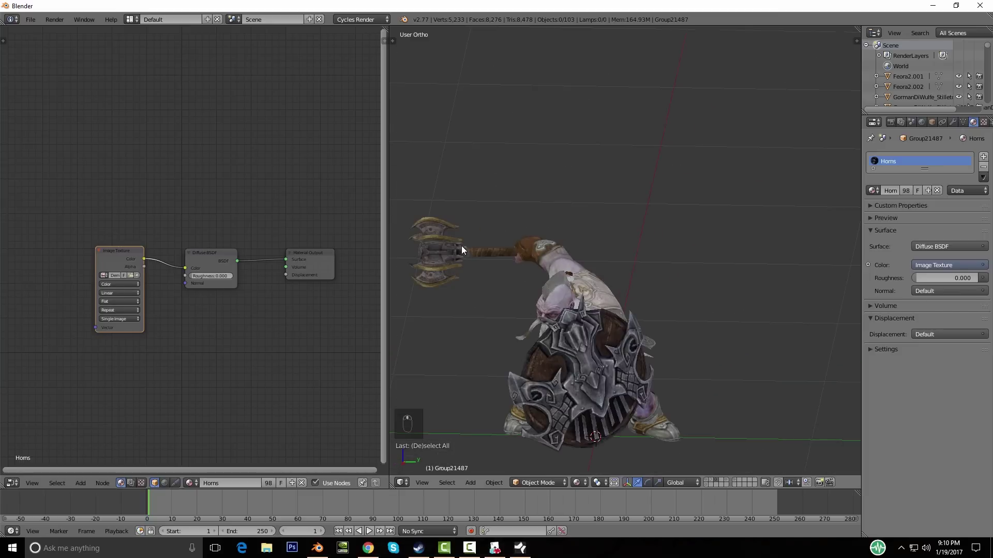
shift+middle_drag(448, 276, 586, 340)
shift+right_click(601, 296)
scroll(586, 337, up, 3)
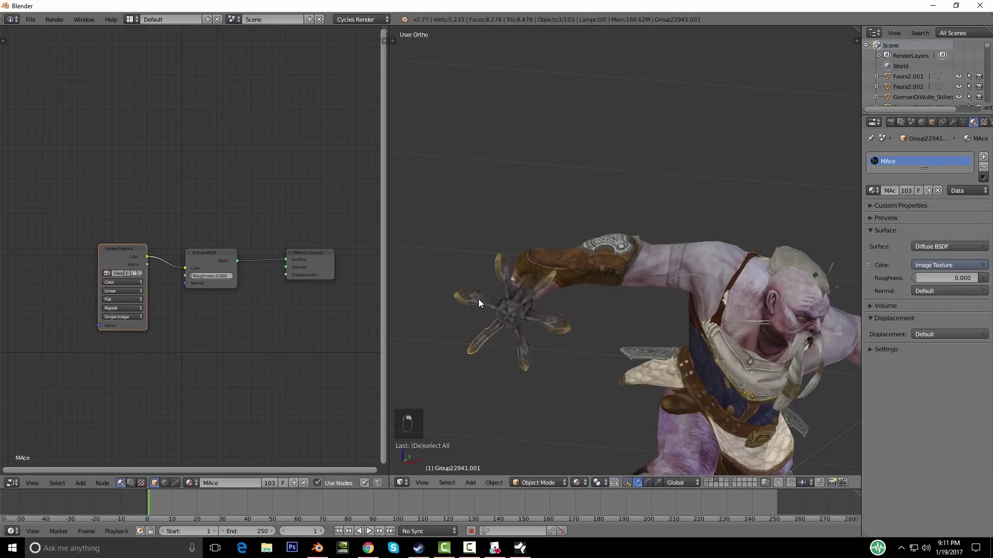
right_click(547, 322)
middle_drag(563, 347, 522, 344)
right_click(597, 271)
Step: Add the axe blades and remaining axe pieces to the selection
scroll(579, 323, down, 5)
middle_drag(579, 323, 634, 314)
scroll(646, 314, up, 5)
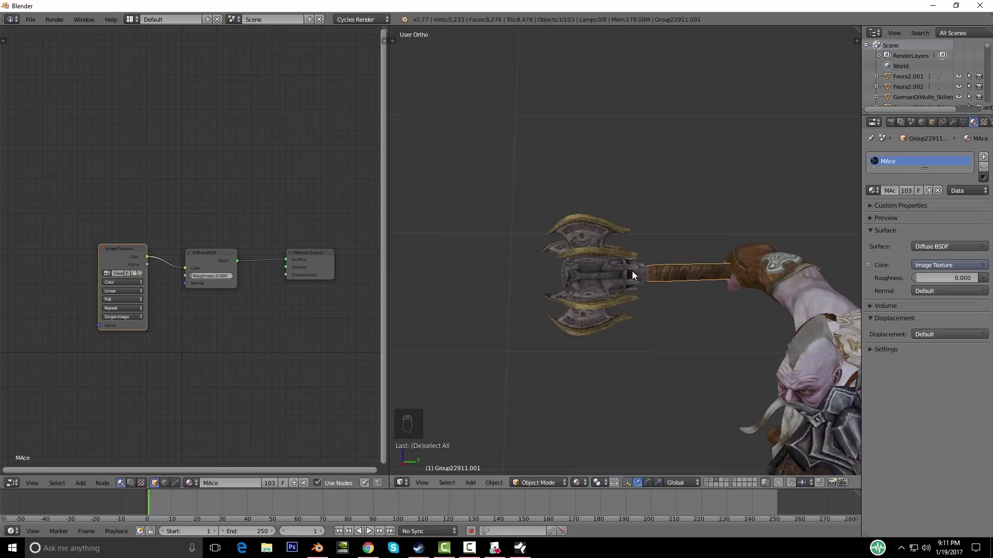
scroll(694, 302, up, 3)
shift+right_click(565, 264)
shift+right_click(517, 177)
middle_drag(521, 344, 509, 363)
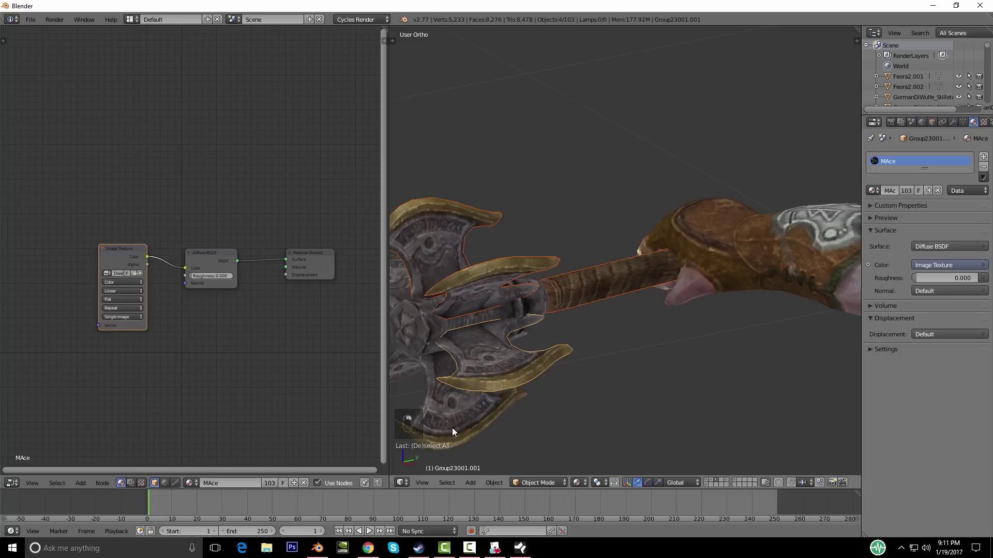
middle_drag(461, 411, 610, 357)
shift+right_click(621, 299)
middle_drag(622, 299, 517, 243)
shift+right_click(631, 270)
scroll(573, 253, down, 4)
Step: Join the selected axe pieces into a single object with Ctrl+J
key(g)
right_click(576, 302)
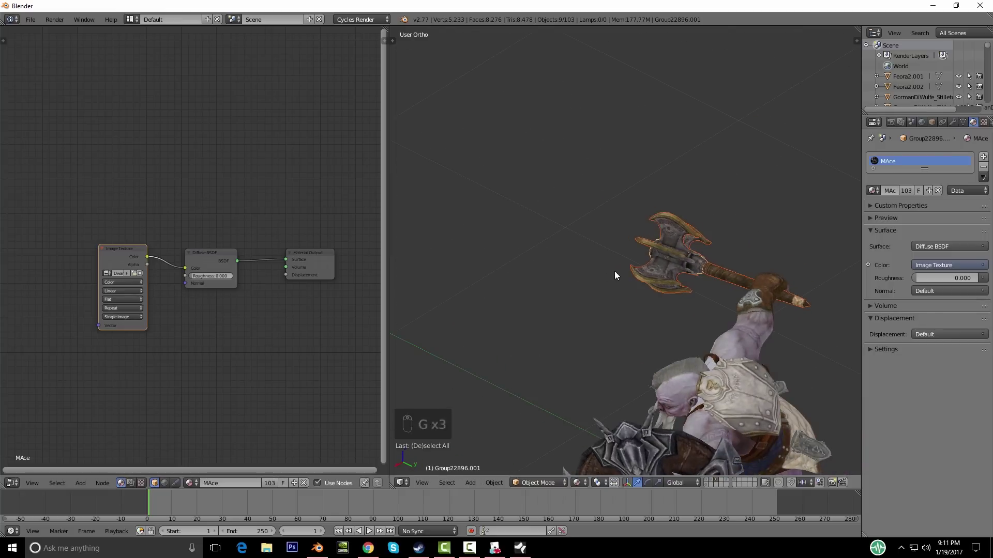
key(ctrl+j)
middle_drag(665, 296, 659, 259)
key(g)
right_click(632, 294)
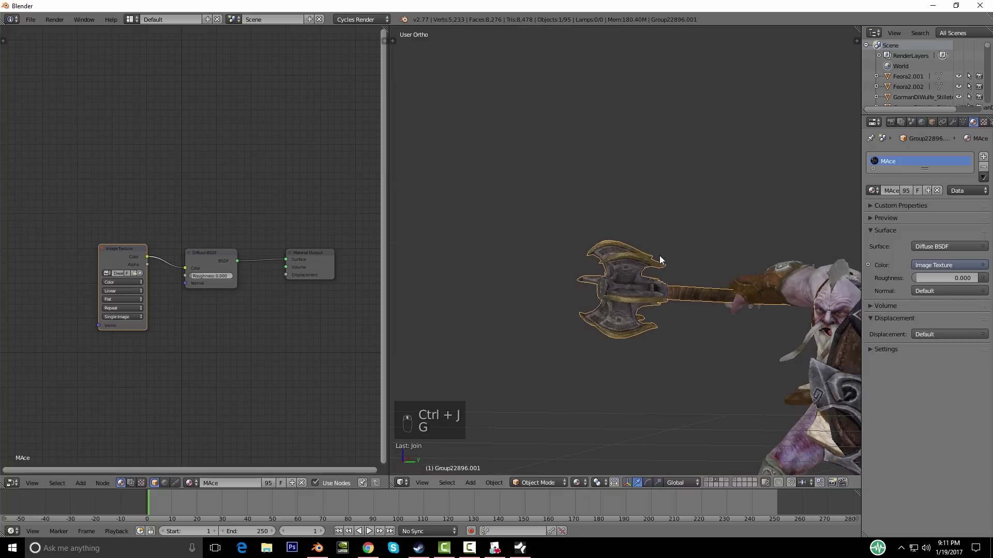
Step: Move the axe to the Tiefling's layer and view both from the front
key(m)
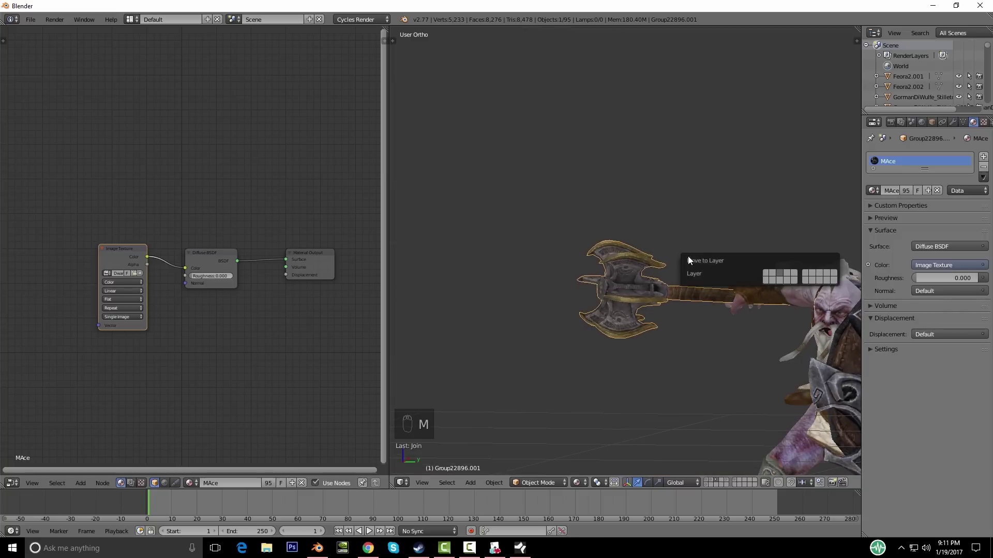
click(765, 281)
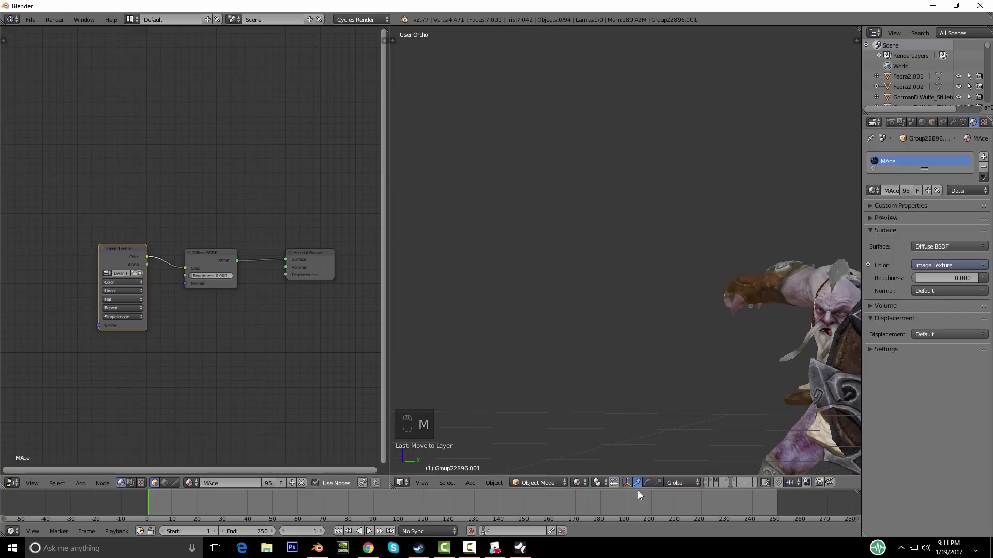
click(706, 481)
shift+click(705, 485)
middle_drag(693, 340, 543, 296)
middle_drag(631, 329, 576, 290)
key(KP_1)
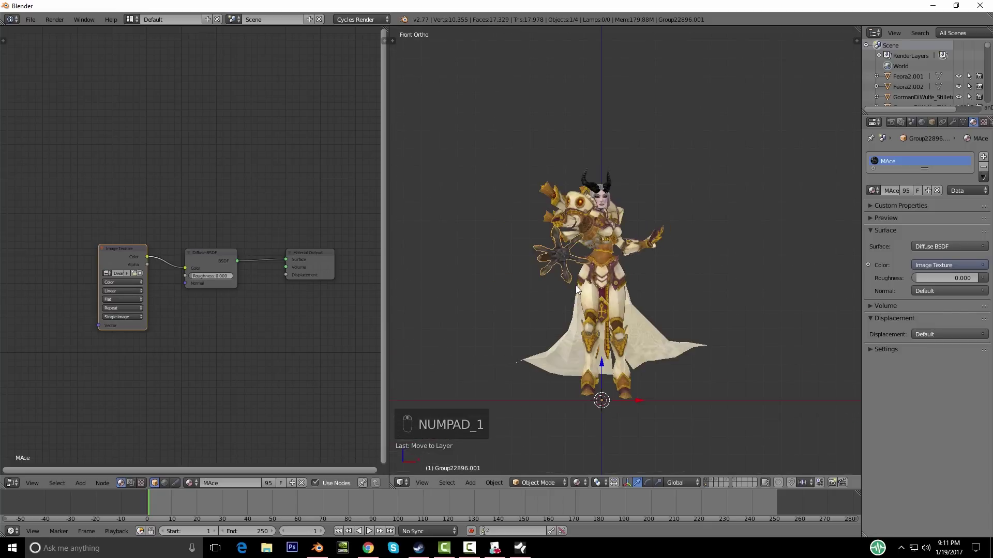
Step: Move the axe mesh down to the character's feet in front view
middle_drag(668, 317, 598, 312)
key(KP_1)
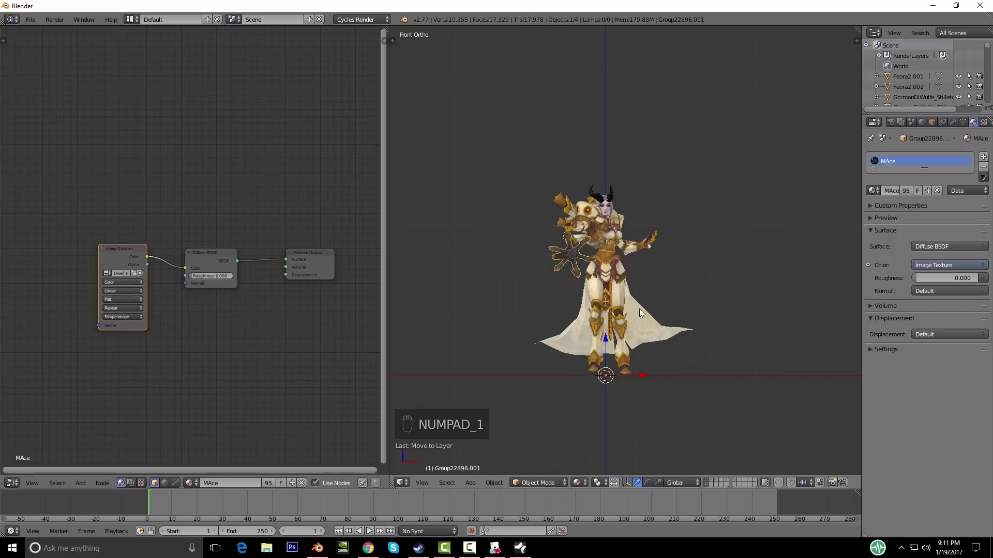
key(Tab)
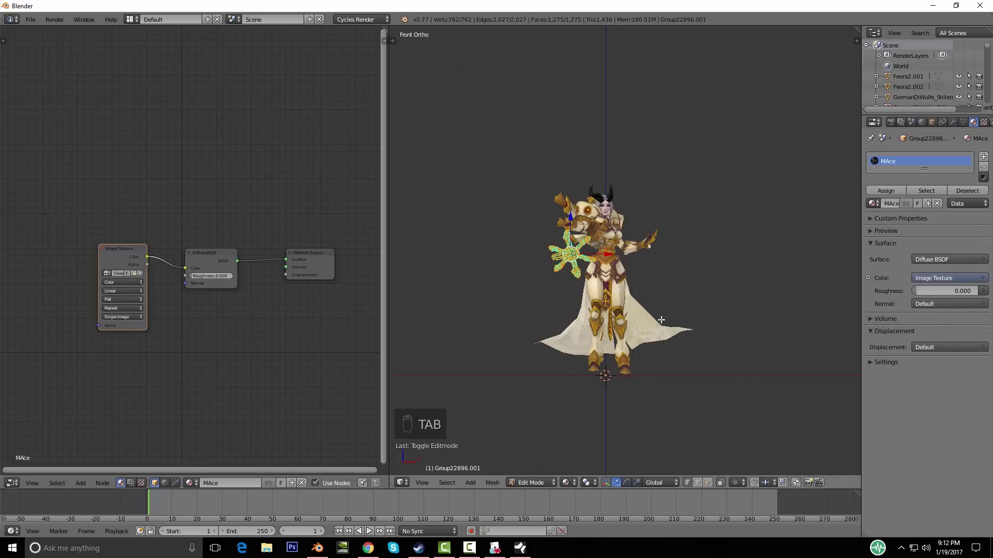
key(g)
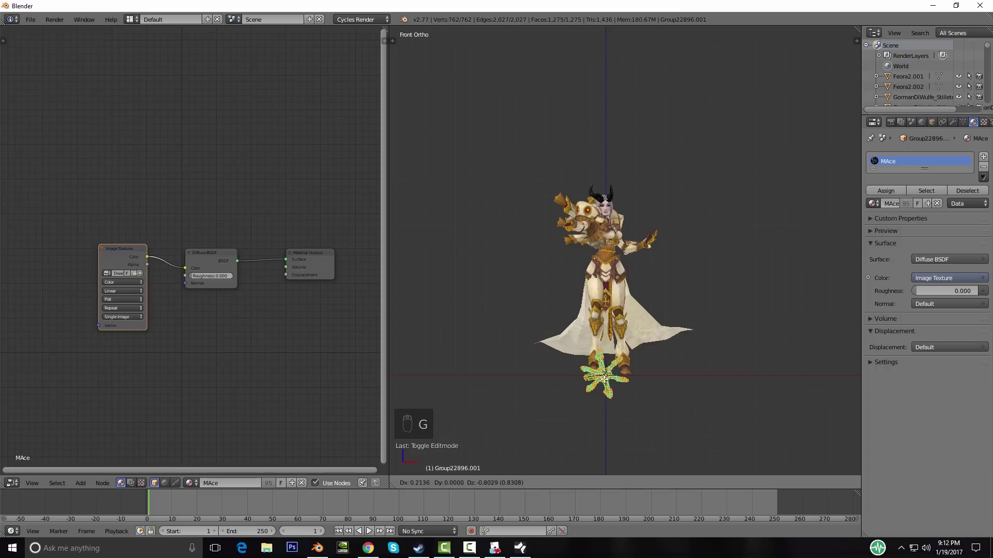
click(613, 379)
key(KP_7)
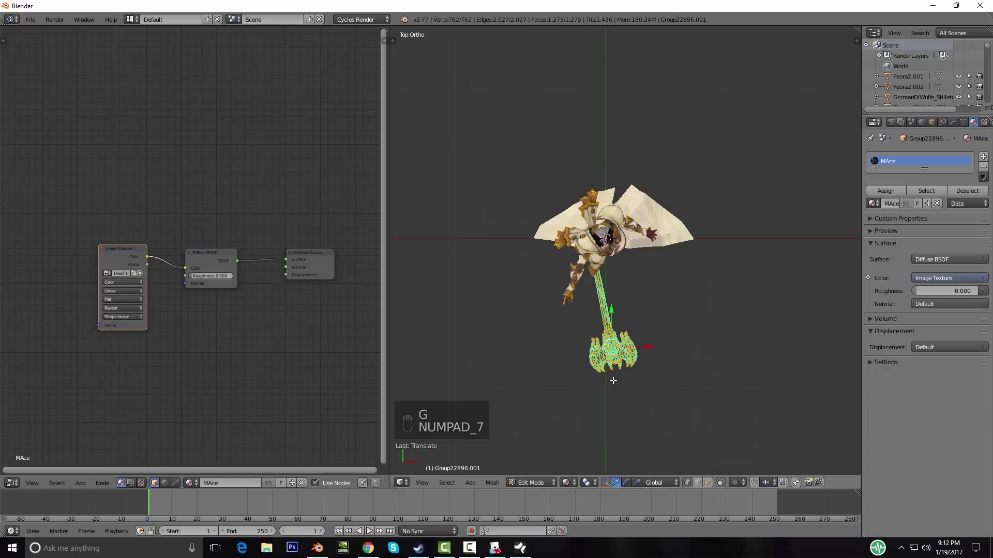
key(Tab)
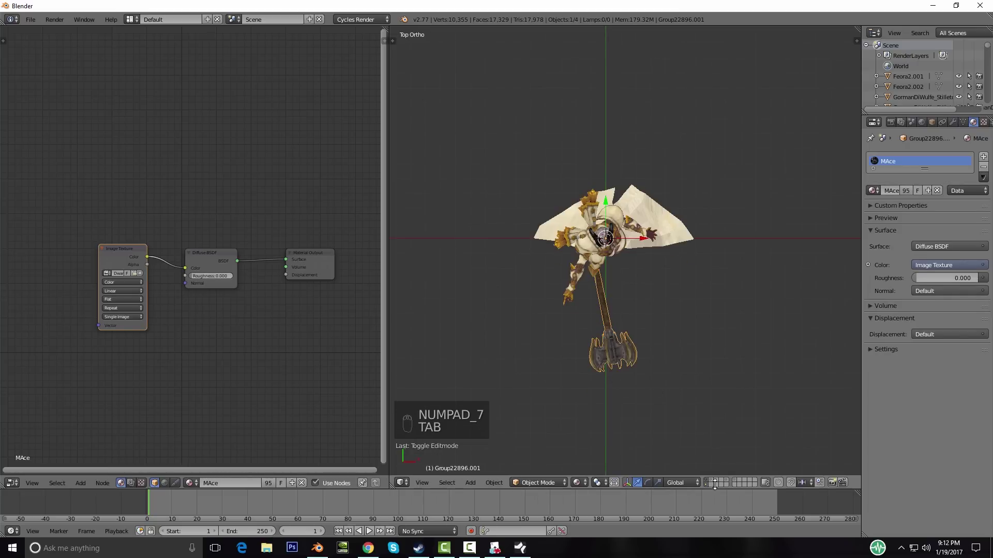
Step: Hide the demon's layer, raise the axe vertically and rotate it upright
click(706, 483)
key(KP_1)
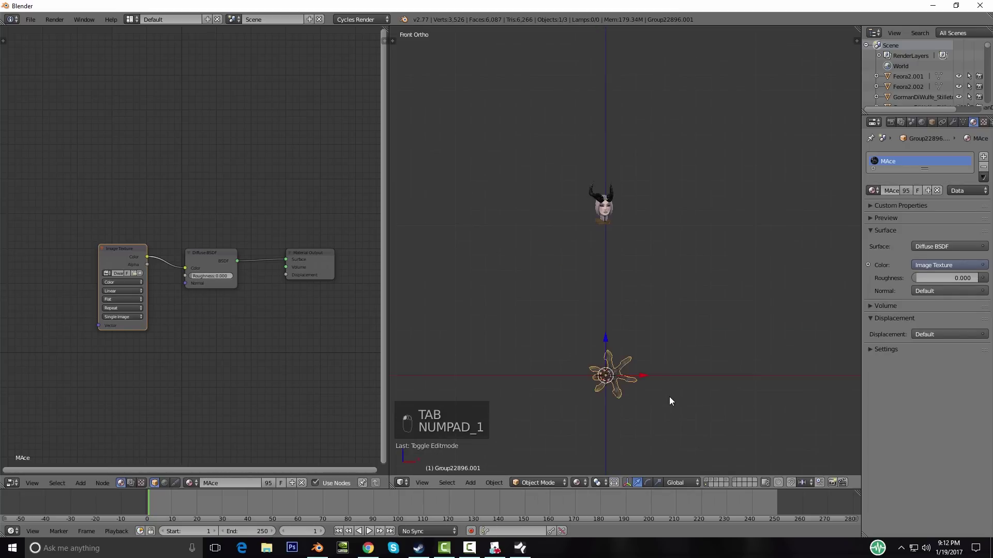
key(KP_7)
key(Tab)
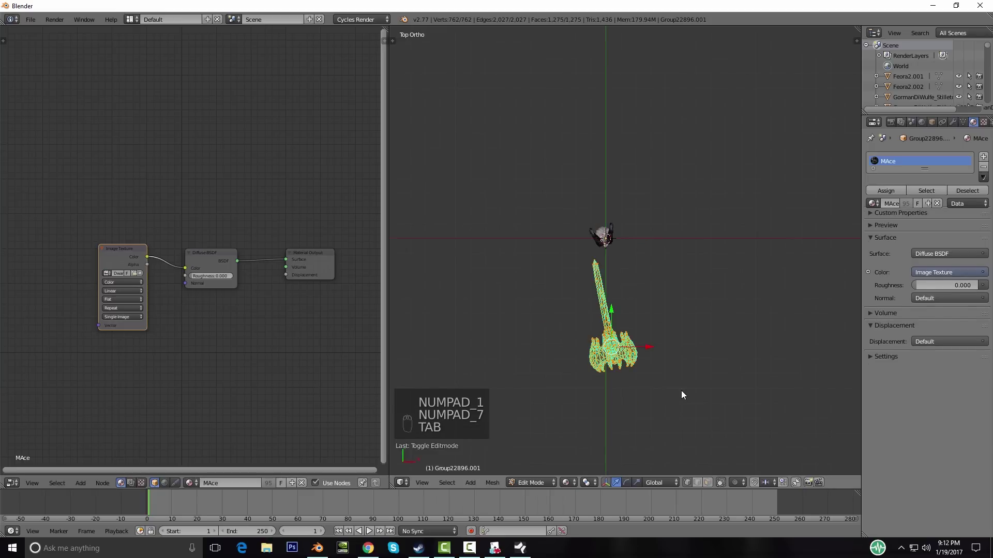
key(g)
middle_click(667, 394)
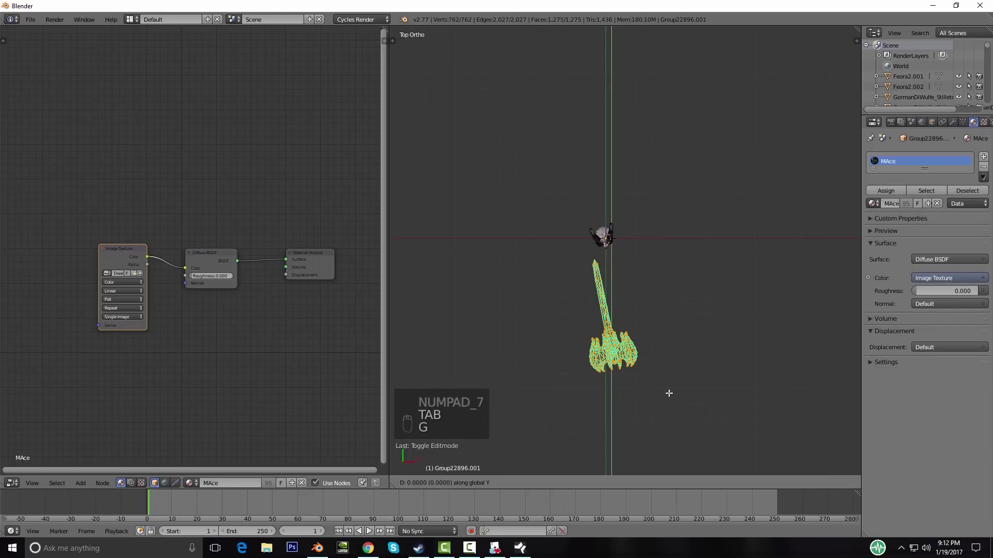
click(729, 328)
key(r)
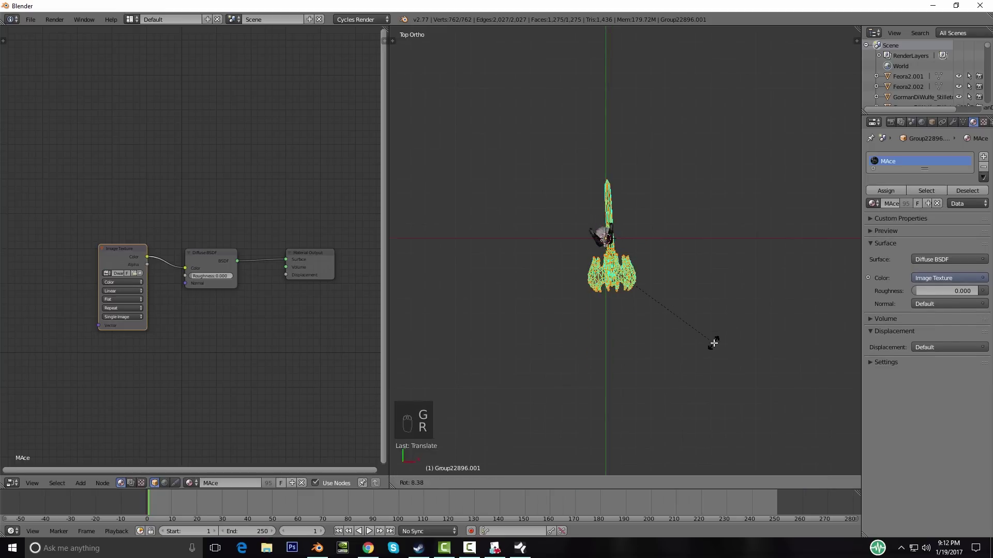
click(708, 341)
Step: Frame the axe and slide it horizontally toward the hand
key(KP_Decimal)
shift+middle_drag(707, 341, 634, 322)
key(g)
middle_click(631, 322)
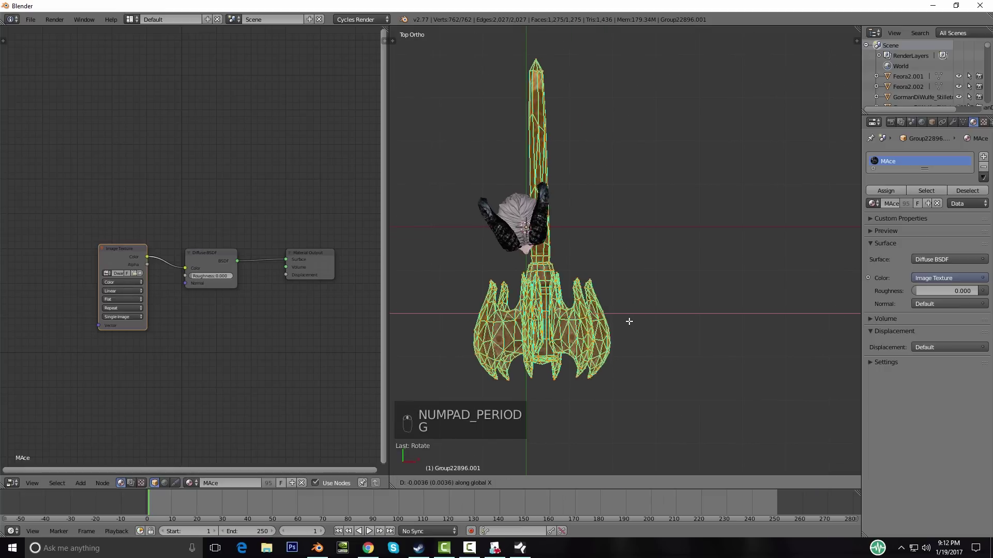
click(620, 321)
key(g)
middle_click(620, 321)
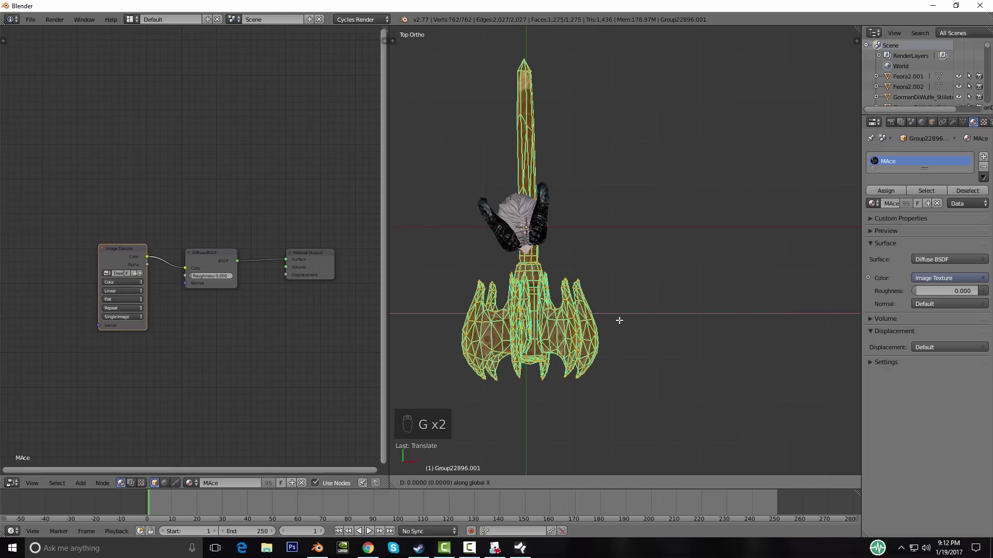
click(620, 321)
Step: In wireframe, nudge the axe sideways to centre it beneath the hand
shift+middle_drag(660, 323, 689, 324)
key(z)
key(g)
middle_click(695, 321)
click(676, 316)
key(a)
key(a)
key(z)
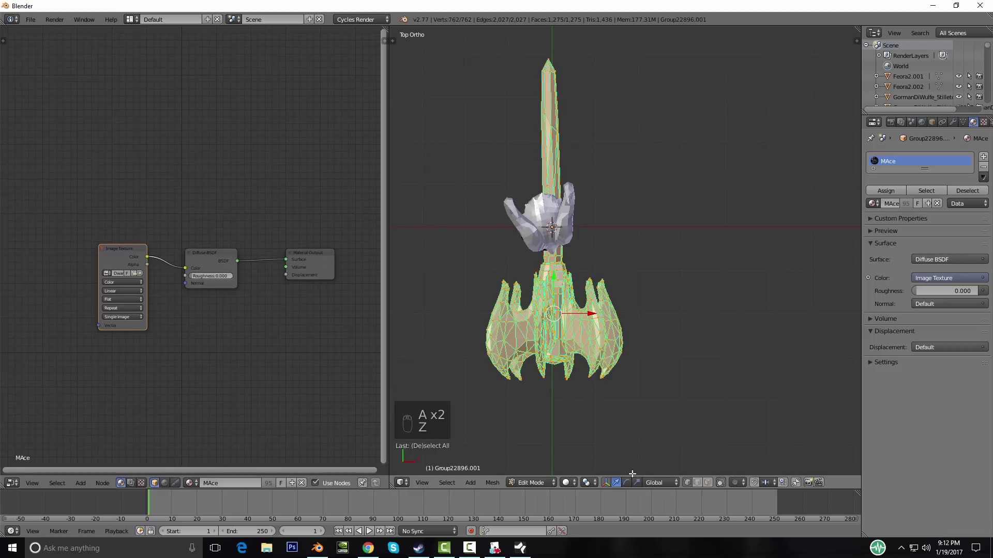
Step: Switch to textured shading and scale the axe mesh down to about 0.68
click(563, 484)
click(592, 426)
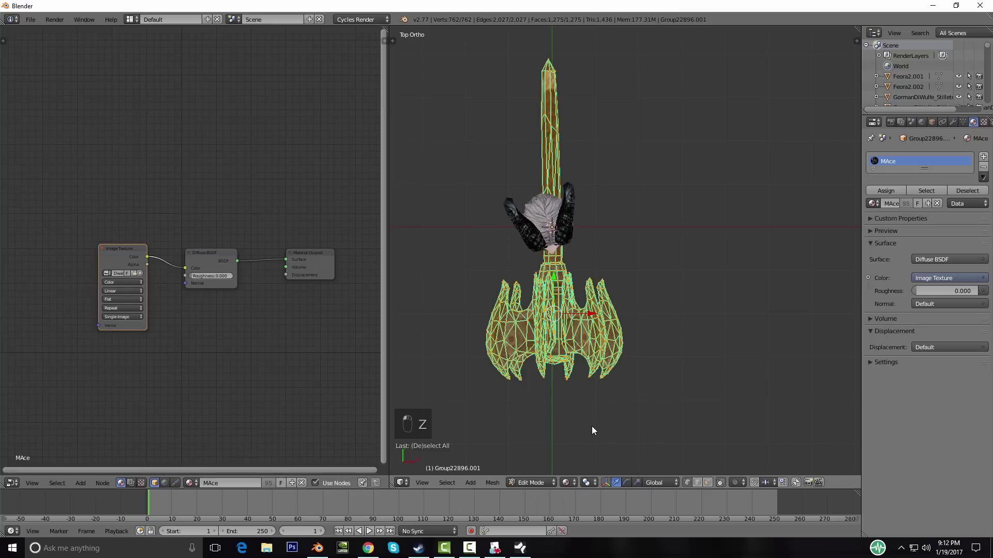
key(s)
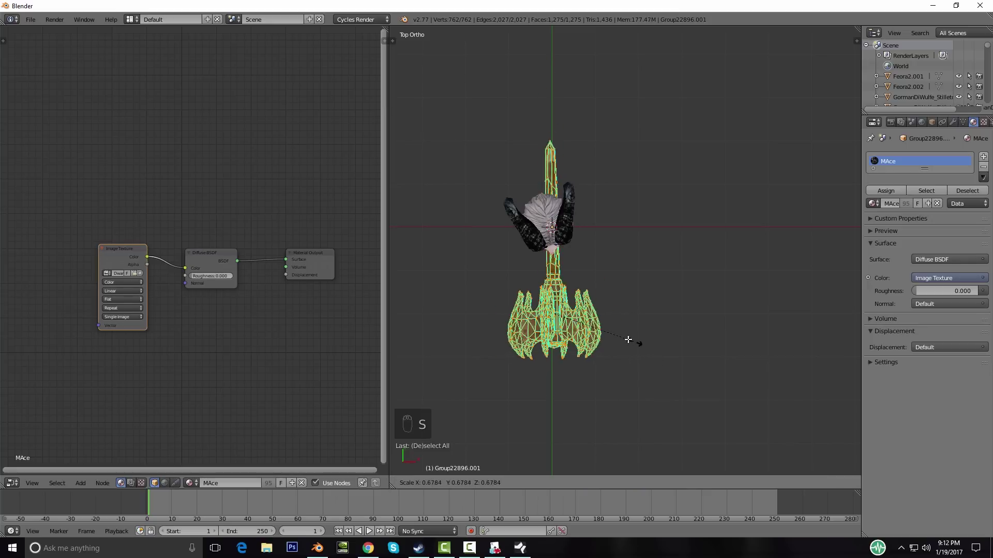
click(613, 334)
middle_drag(681, 354, 584, 317)
Step: Reframe the axe from front and top views and re-enter its mesh editing
key(Tab)
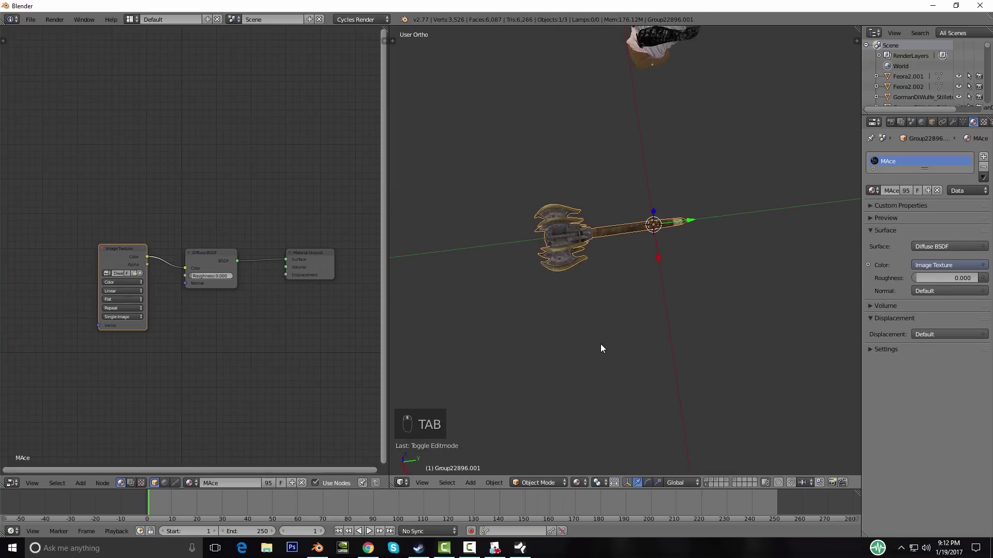
scroll(600, 344, up, 5)
shift+middle_drag(725, 296, 714, 370)
scroll(708, 357, down, 4)
key(Tab)
middle_drag(651, 334, 720, 336)
key(Tab)
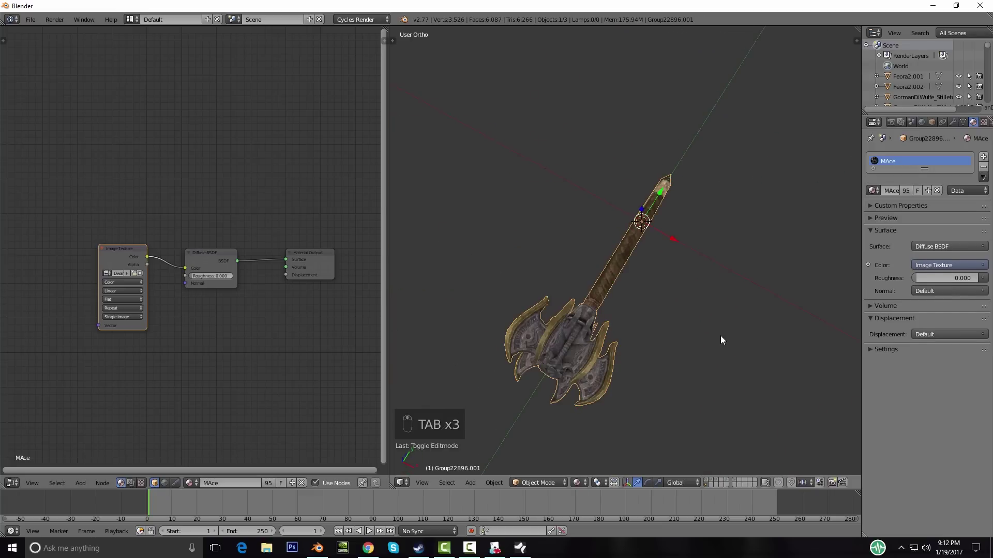
key(KP_1)
key(KP_7)
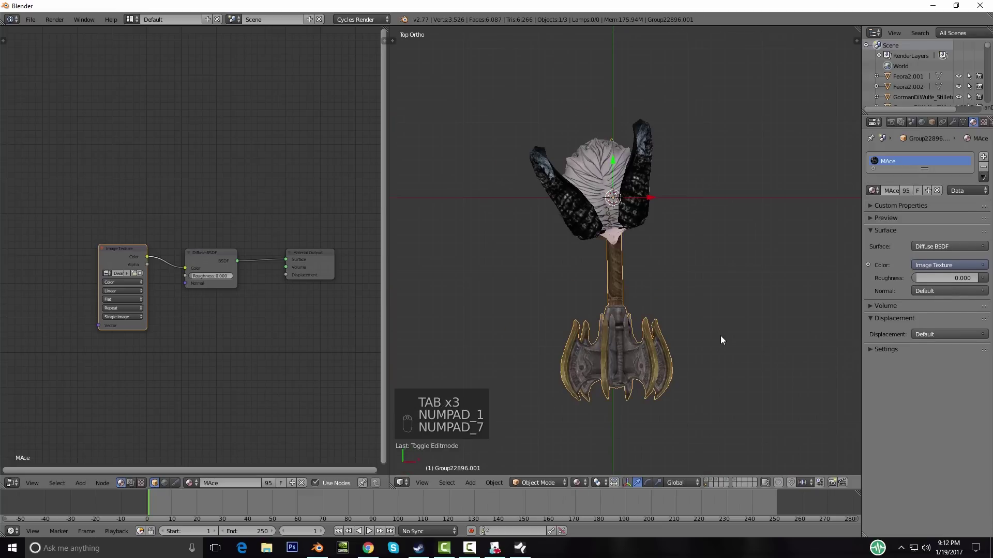
key(Tab)
Step: Rotate the axe, then shift it along the X axis in wireframe
key(r)
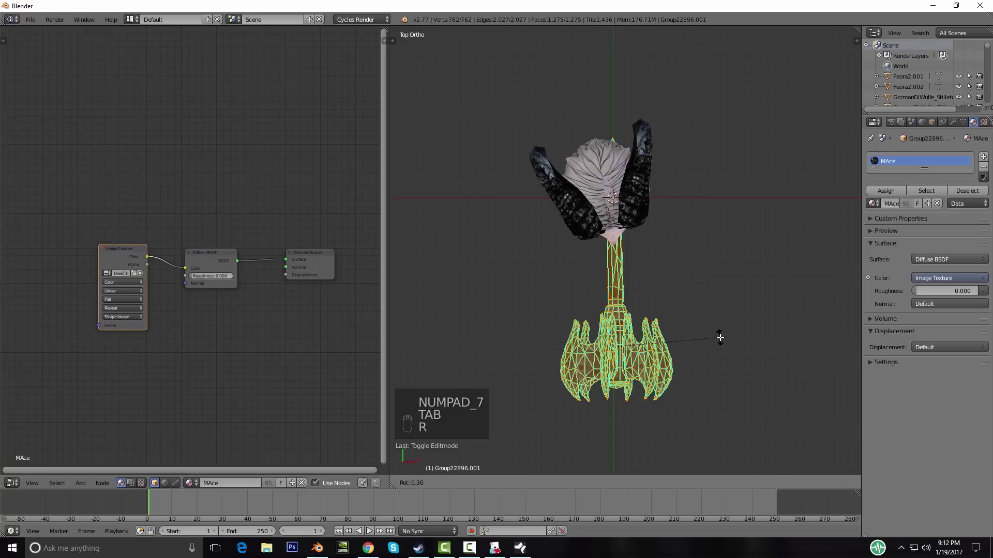
click(720, 338)
key(z)
shift+middle_drag(719, 339, 692, 335)
key(g)
right_click(708, 335)
key(r)
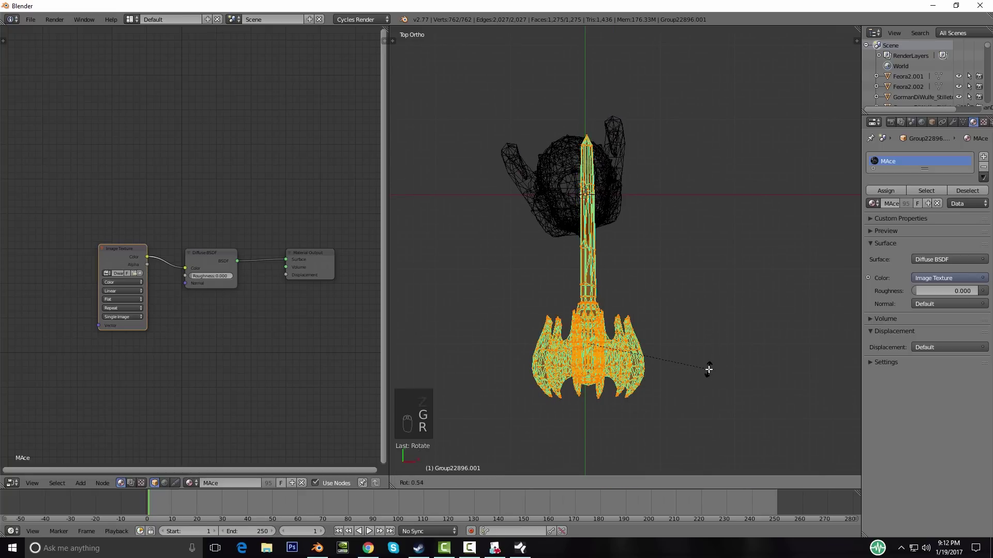
right_click(709, 369)
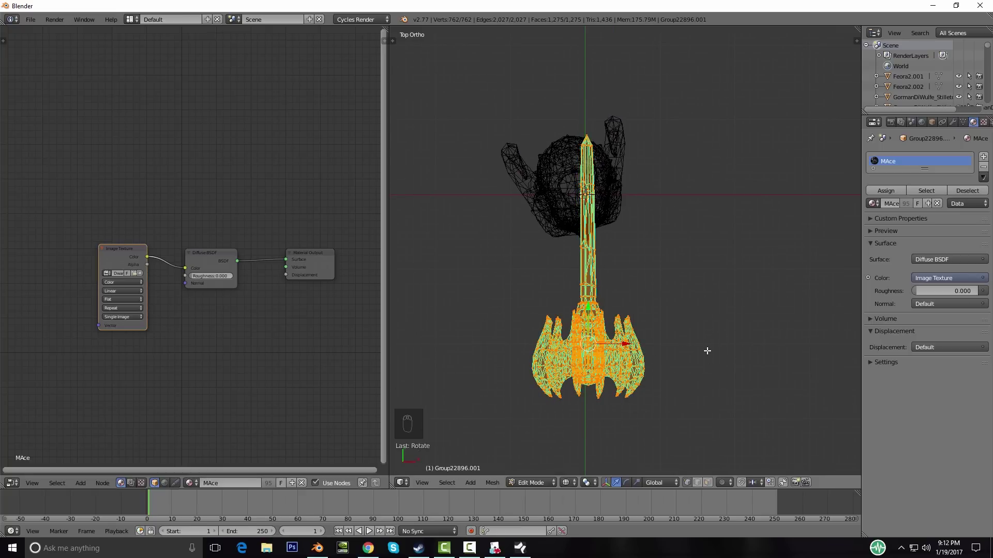
key(g)
key(x)
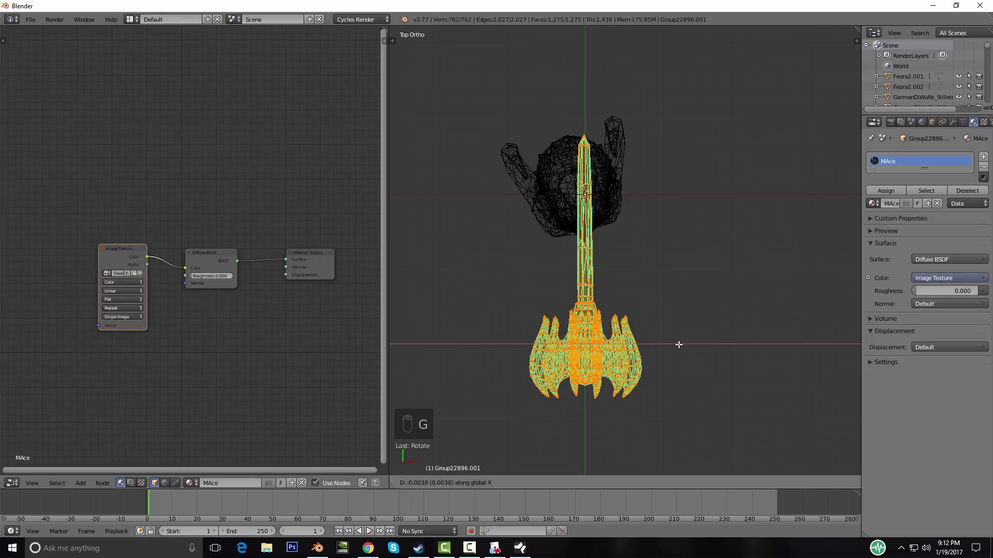
click(679, 344)
Step: Tilt the axe slightly, raise it along Y through the hand, then return to solid Object Mode
key(r)
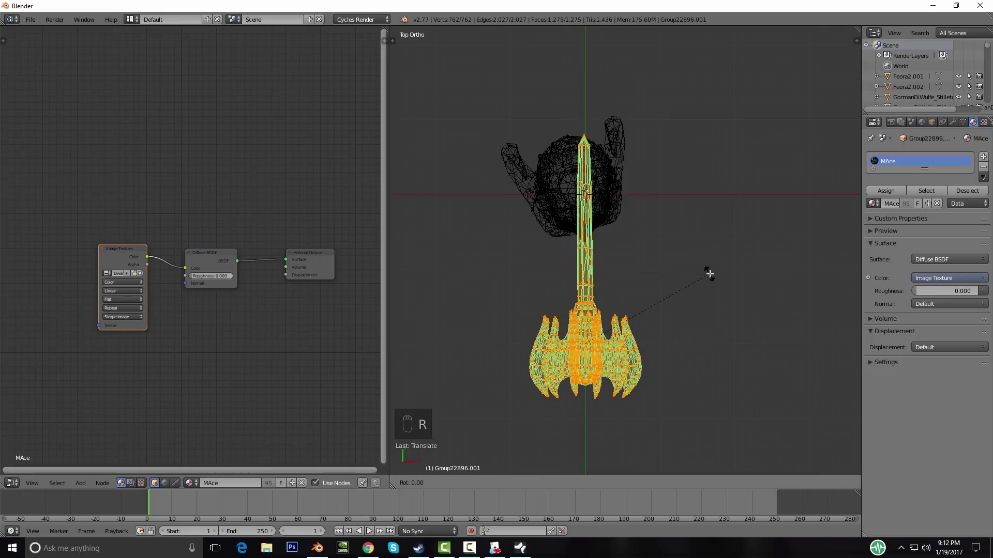
click(709, 279)
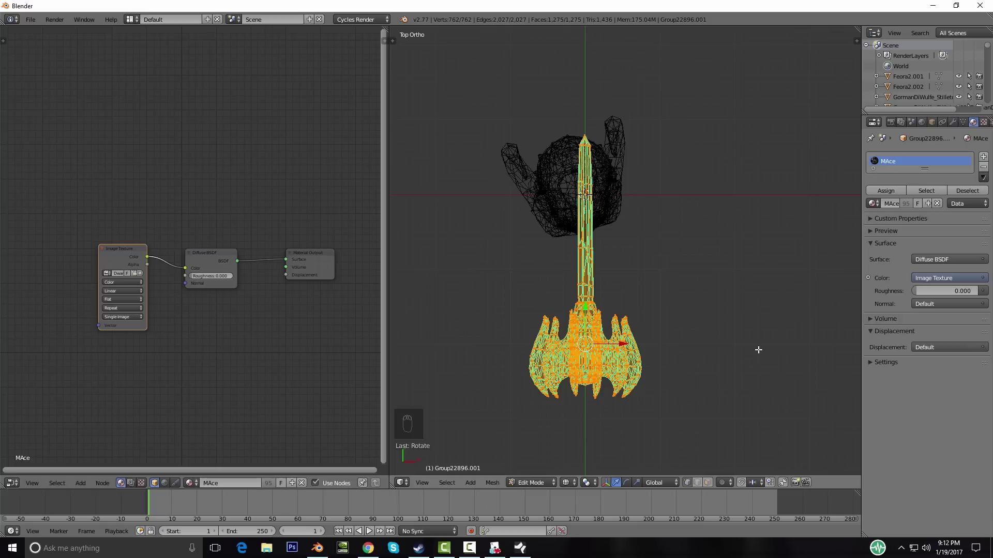
key(r)
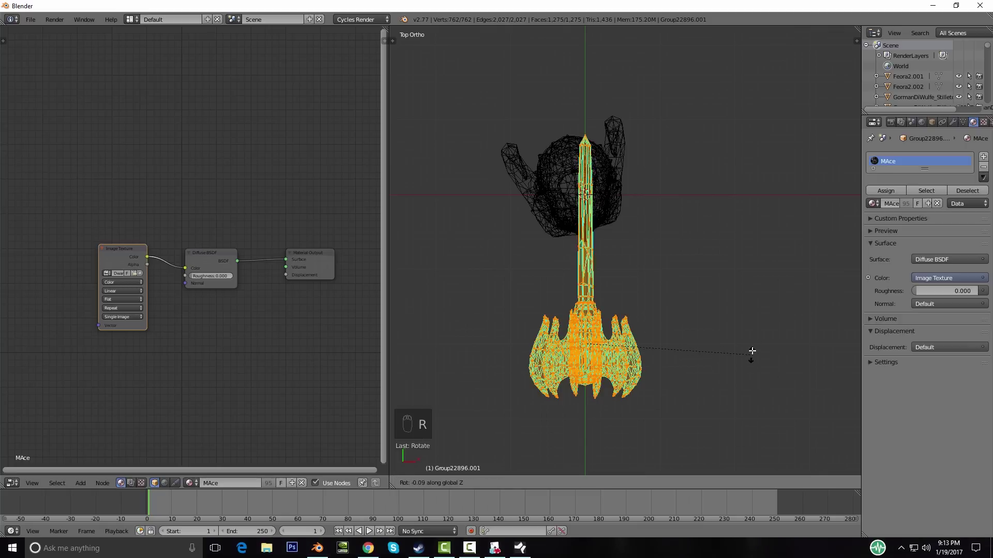
click(753, 354)
shift+middle_drag(737, 405, 726, 418)
key(g)
key(y)
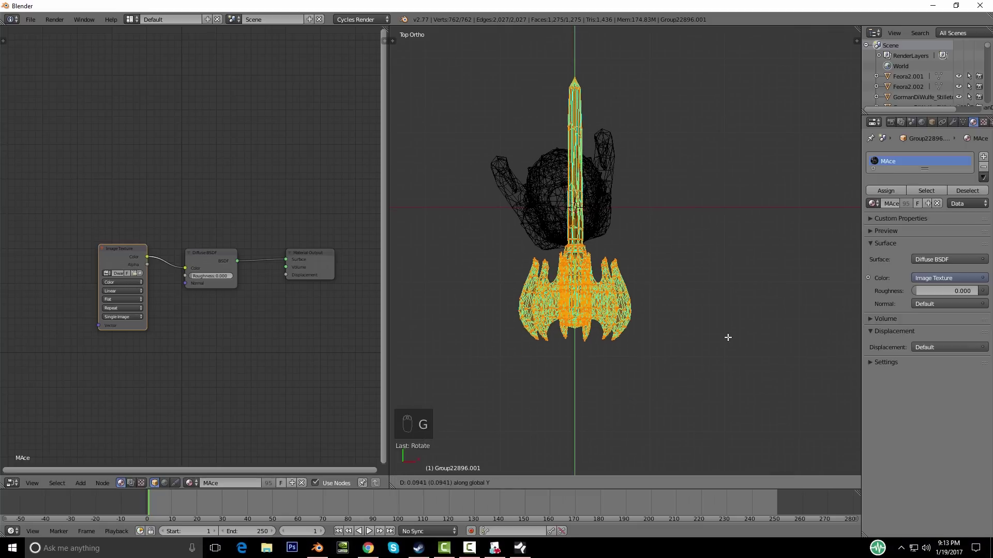
click(729, 332)
mouse_move(710, 286)
shift+middle_down()
mouse_move(711, 337)
mouse_move(693, 317)
mouse_move(661, 331)
mouse_move(631, 302)
mouse_move(588, 322)
mouse_move(627, 331)
shift+middle_up()
key(a)
key(Tab)
key(Tab)
key(Tab)
key(Tab)
key(z)
Step: In Edit Mode, select the whole axe mesh and tilt it from the right side view
key(KP_1)
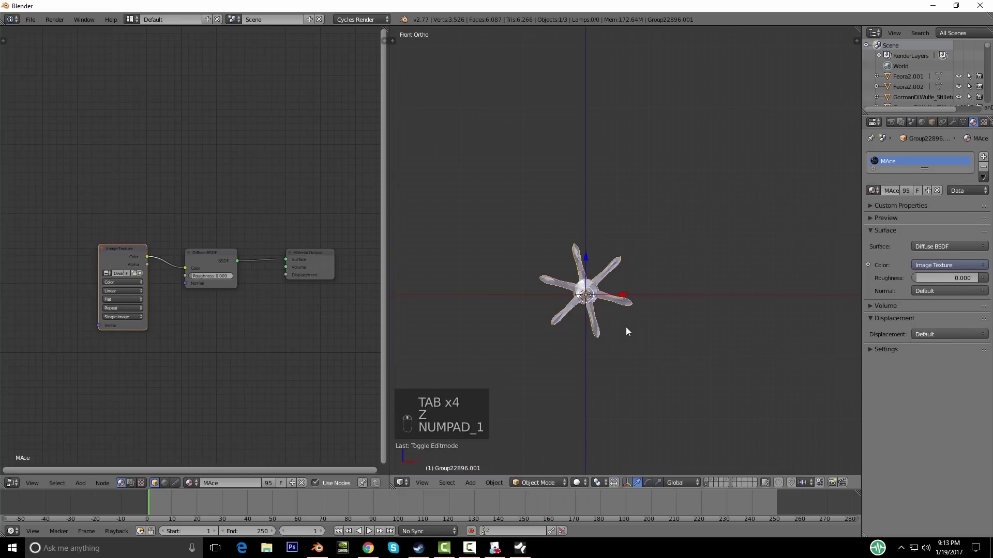
key(KP_7)
key(KP_1)
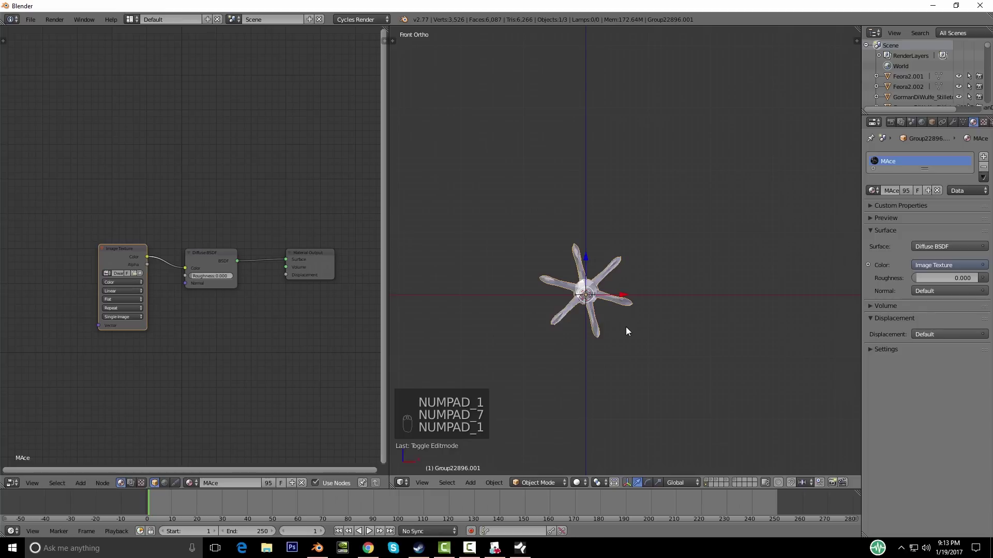
key(KP_3)
key(Tab)
scroll(675, 317, up, 3)
key(r)
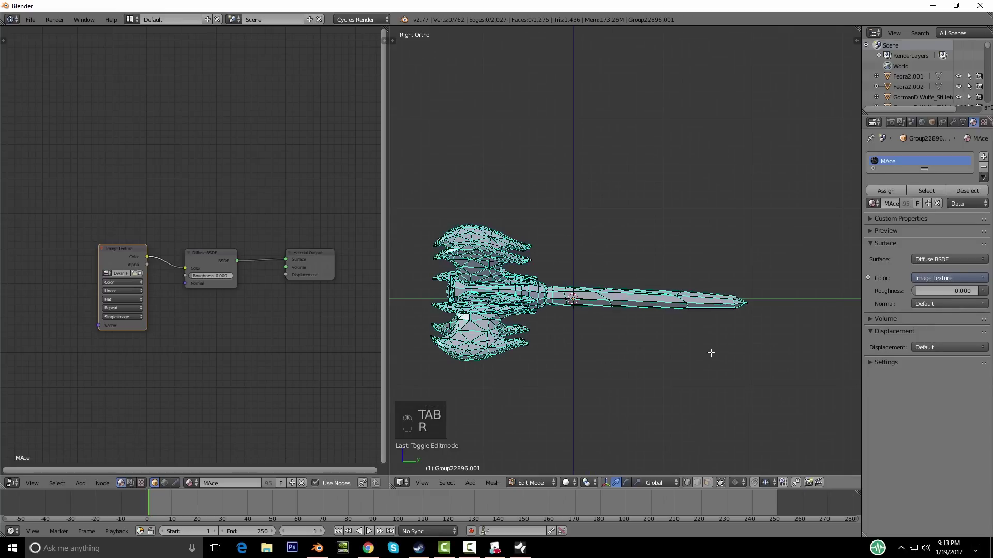
key(a)
key(r)
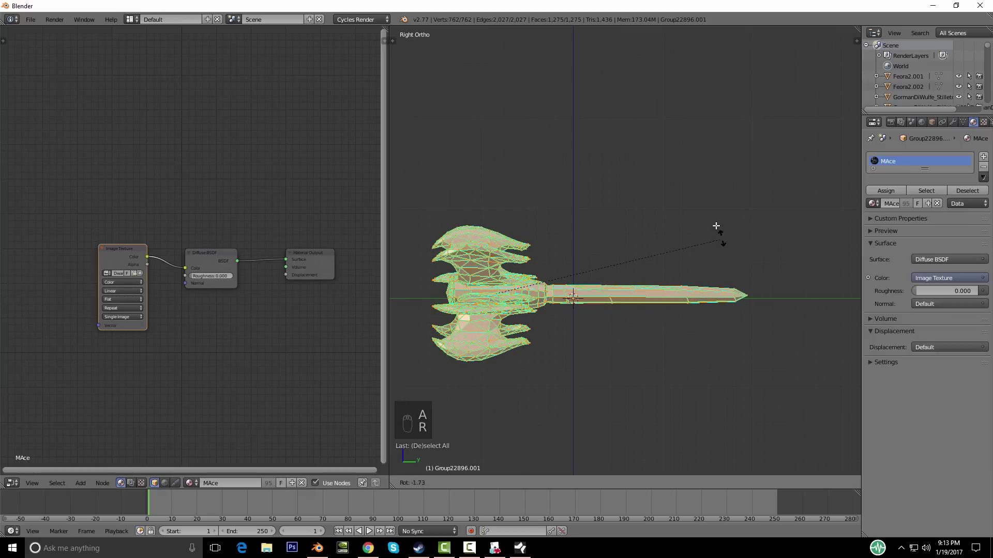
click(656, 183)
Step: Shift the axe mesh vertically along Z, then check it from front, top and diagonal views
key(g)
key(z)
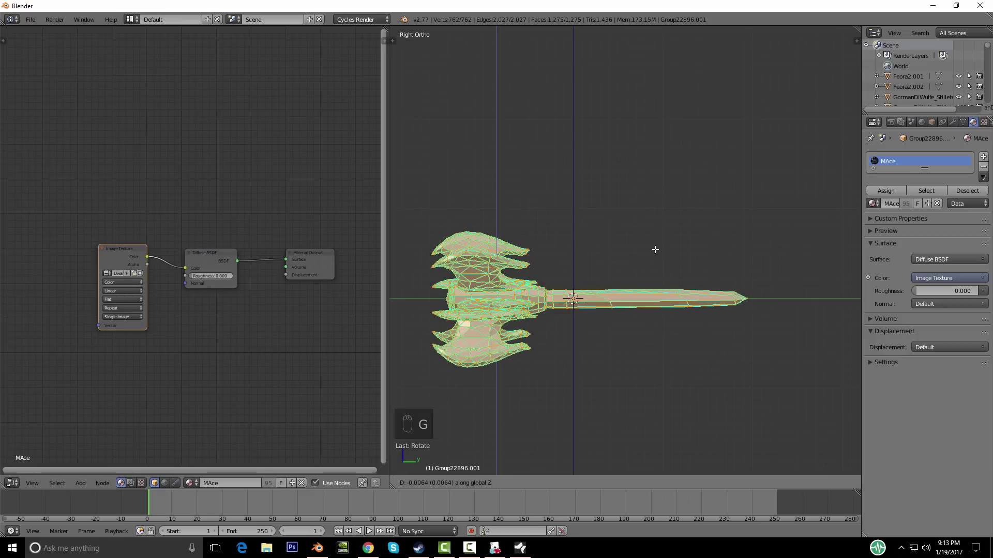
click(655, 249)
mouse_move(683, 401)
middle_down()
mouse_move(674, 365)
mouse_move(702, 419)
mouse_move(682, 415)
middle_up()
key(KP_1)
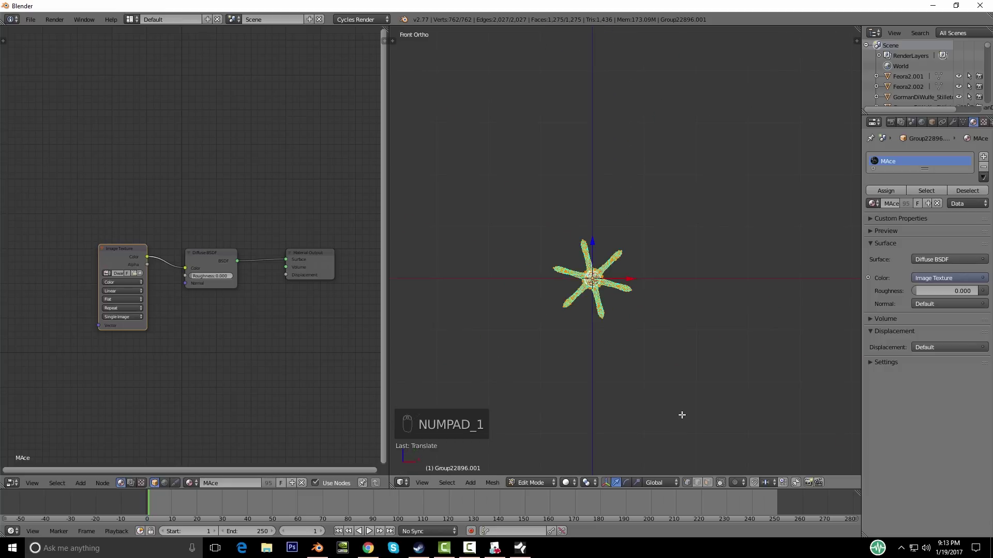
key(KP_7)
middle_drag(683, 381, 637, 338)
Step: Move the axe object onto layer 12 and show only that layer
key(Tab)
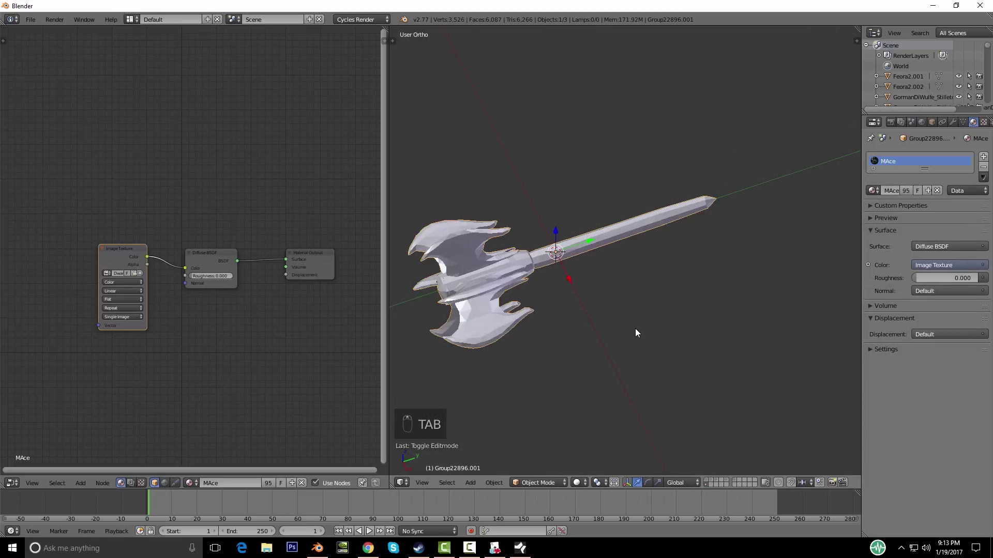
key(m)
click(724, 355)
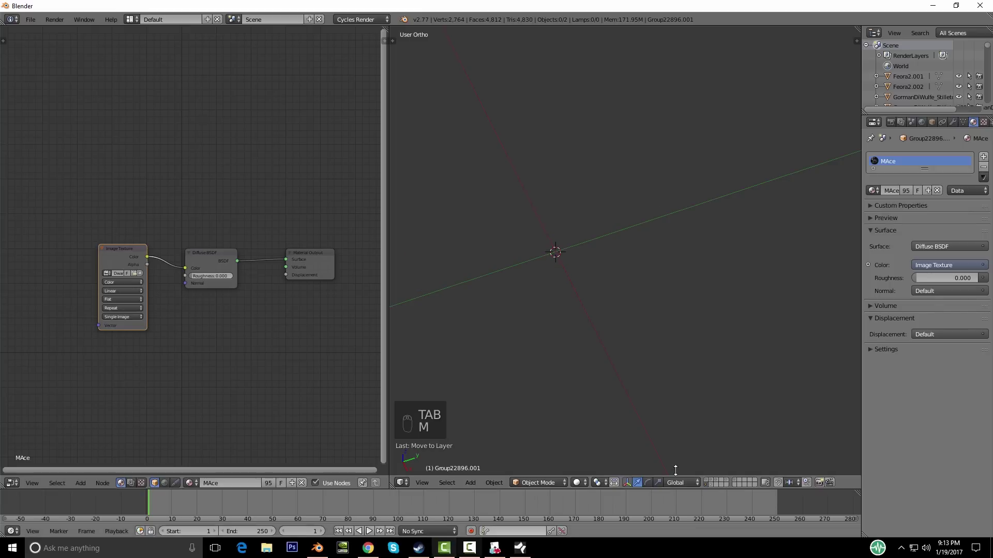
click(710, 485)
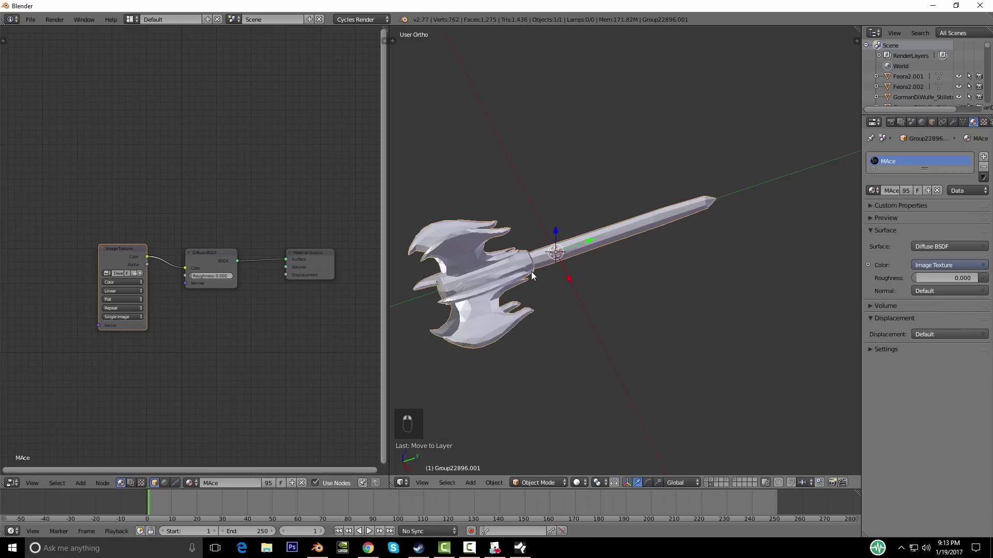
key(KP_1)
key(KP_7)
Step: Box-select the vertices at the handle's tip in wireframe, then switch to material shading
key(Tab)
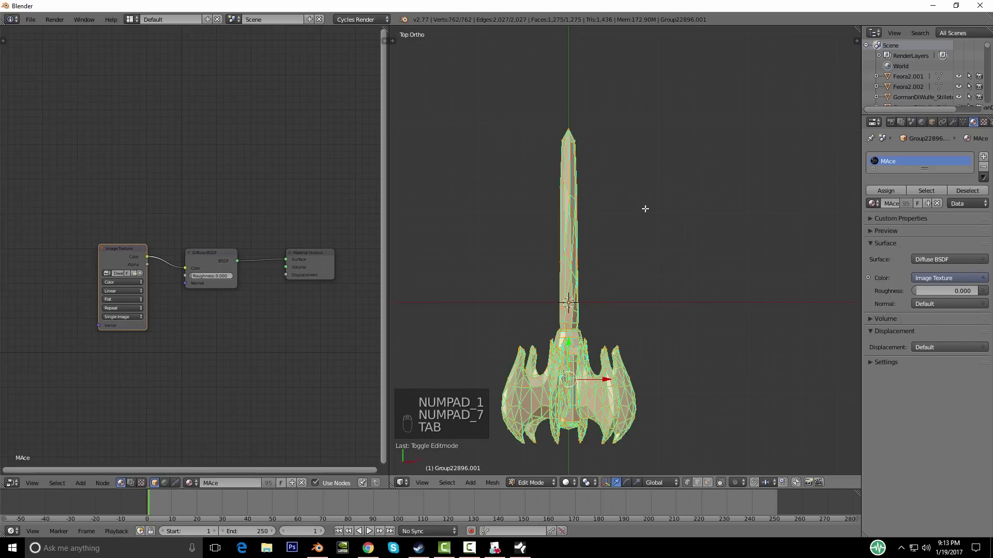
key(a)
key(a)
key(z)
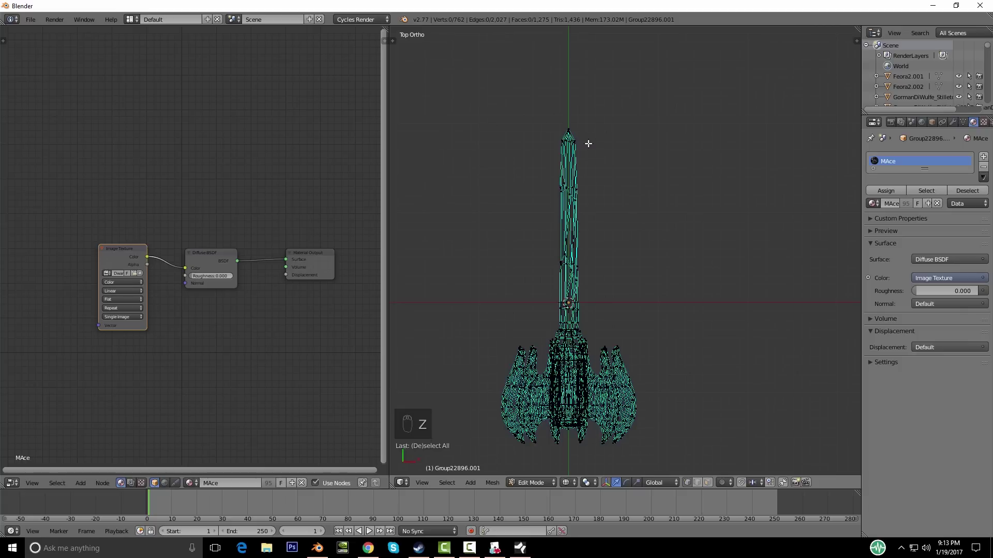
key(b)
drag(522, 103, 632, 155)
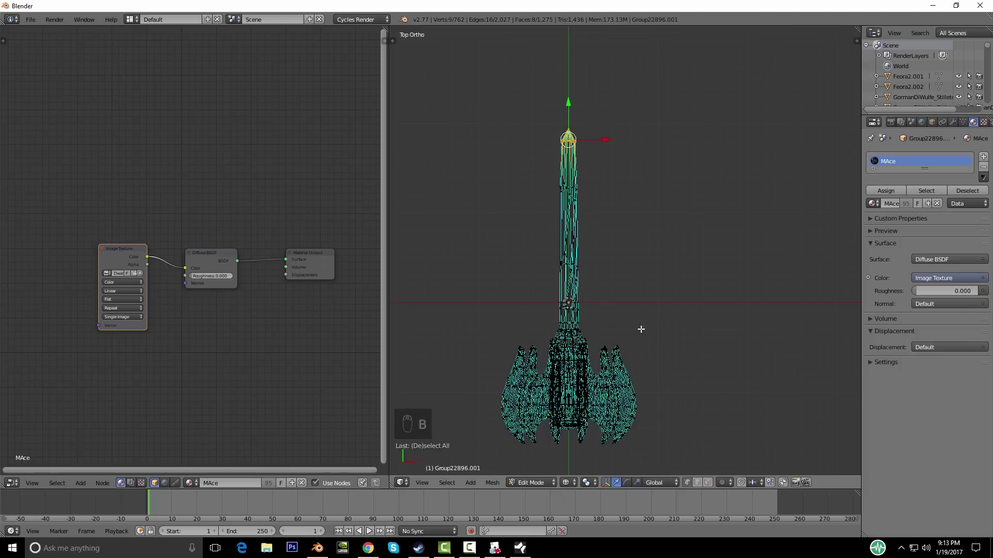
key(z)
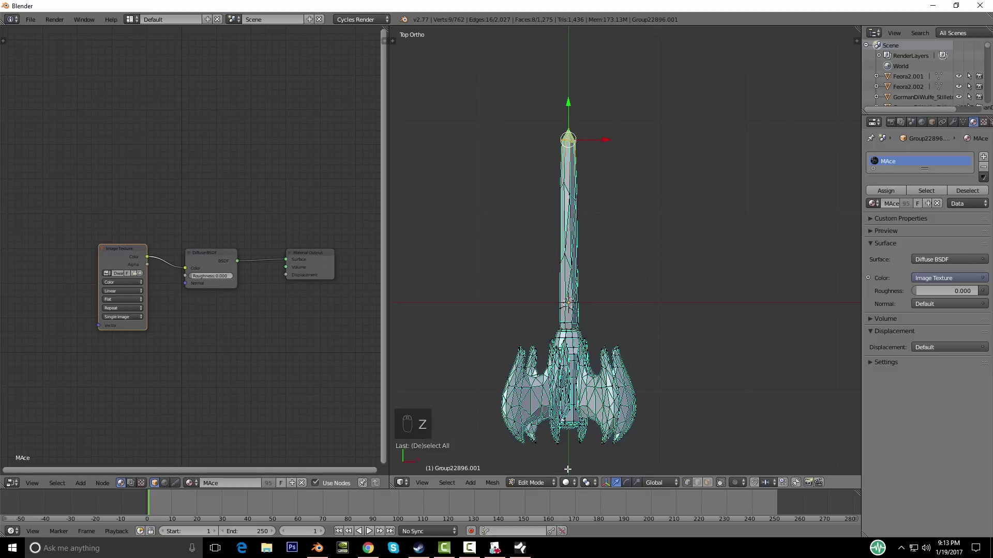
click(566, 484)
click(579, 425)
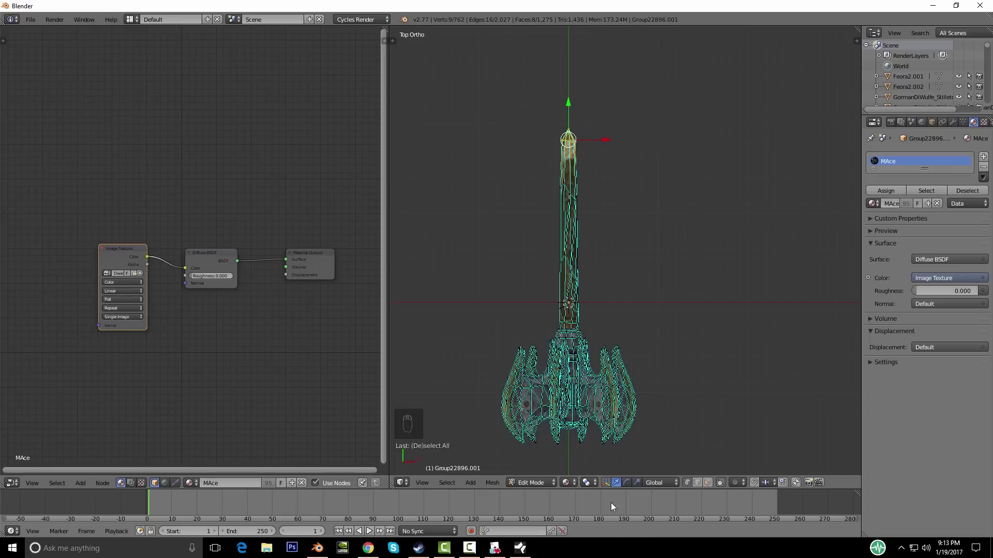
Step: With proportional editing on, pull the tip vertices along Y using a smaller falloff radius
click(734, 483)
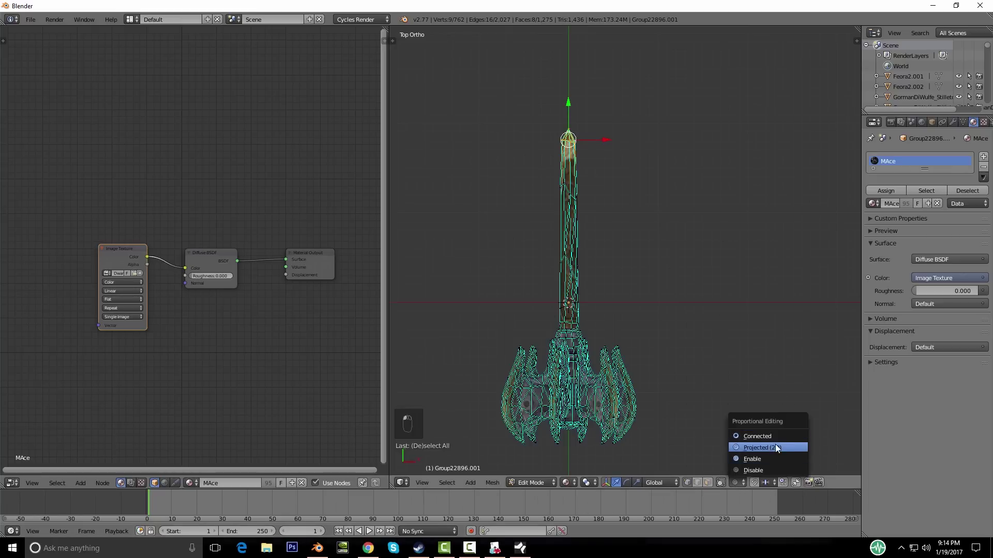
click(753, 459)
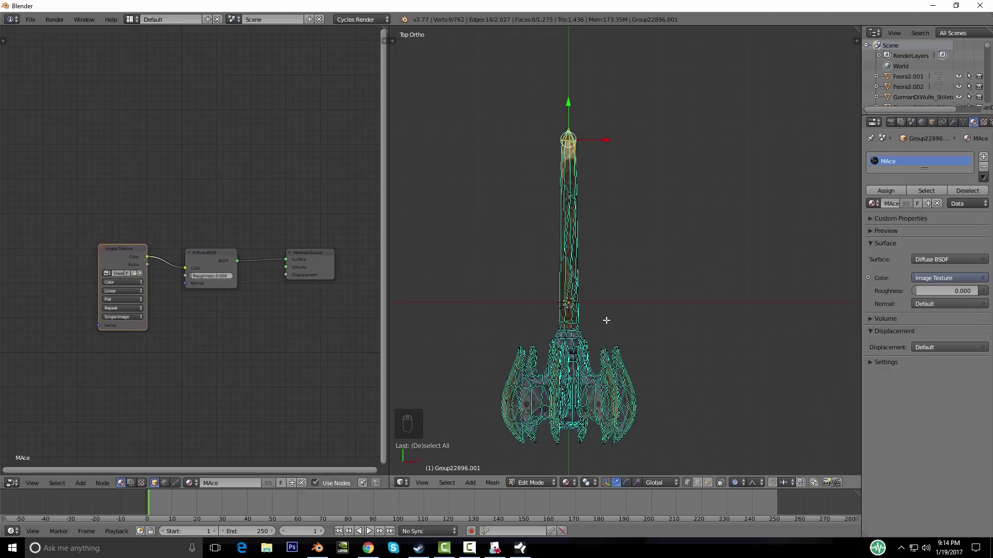
key(g)
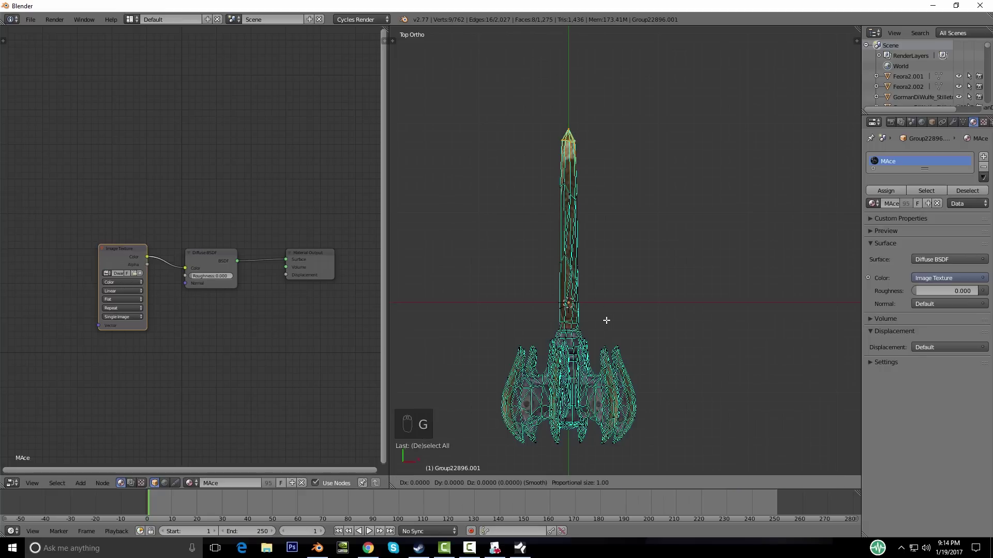
key(y)
scroll(601, 302, up, 6)
scroll(602, 301, up, 13)
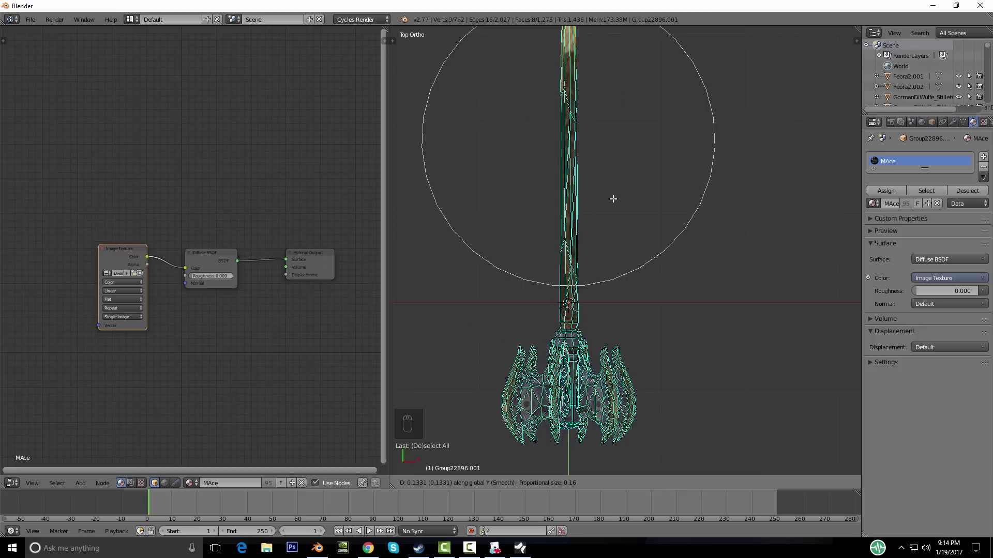
click(612, 197)
scroll(694, 298, down, 6)
middle_drag(694, 298, 634, 279)
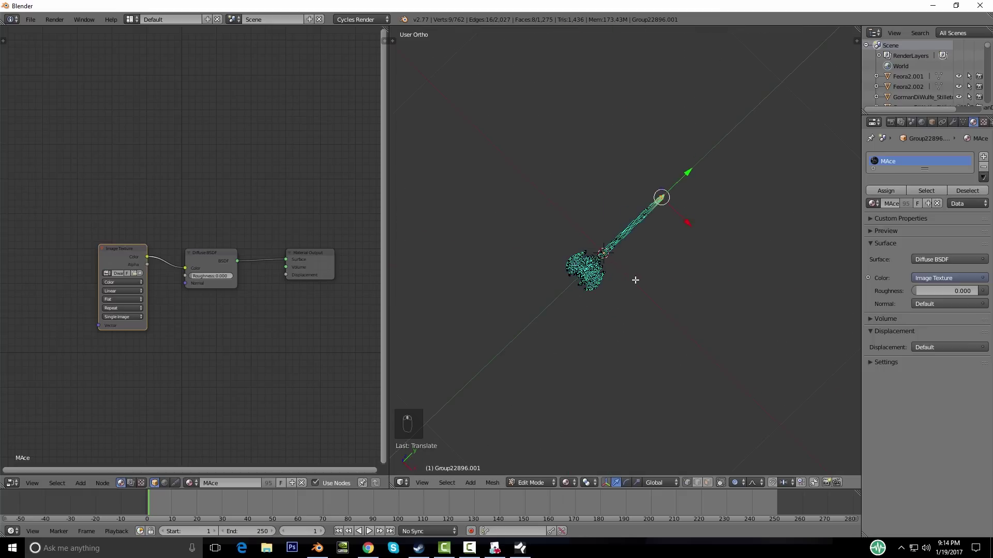
key(Tab)
Step: Scale the whole mace mesh to about 0.93 and reposition it from the side view
middle_drag(673, 333, 576, 305)
key(Tab)
key(a)
key(a)
key(a)
key(a)
scroll(677, 371, up, 3)
key(s)
click(665, 377)
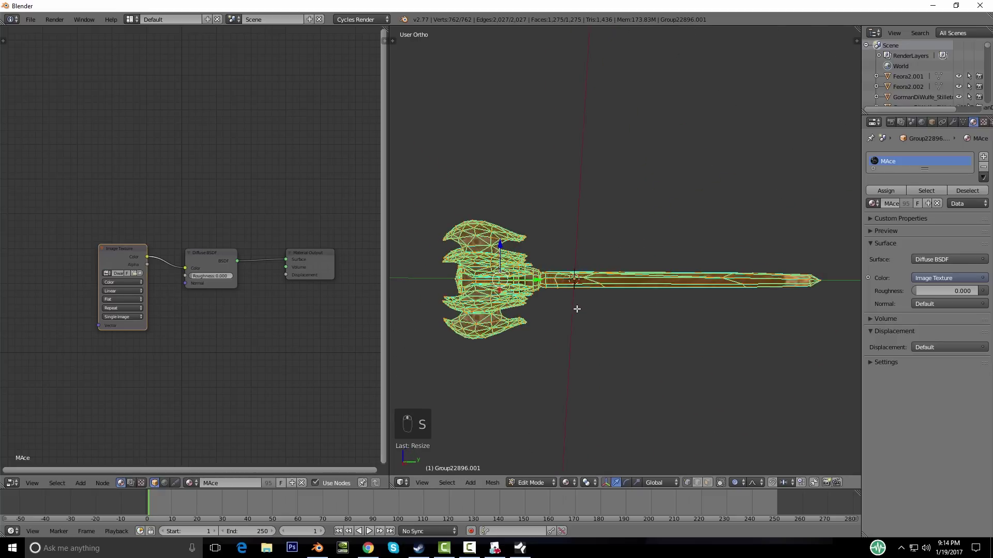
key(KP_3)
key(g)
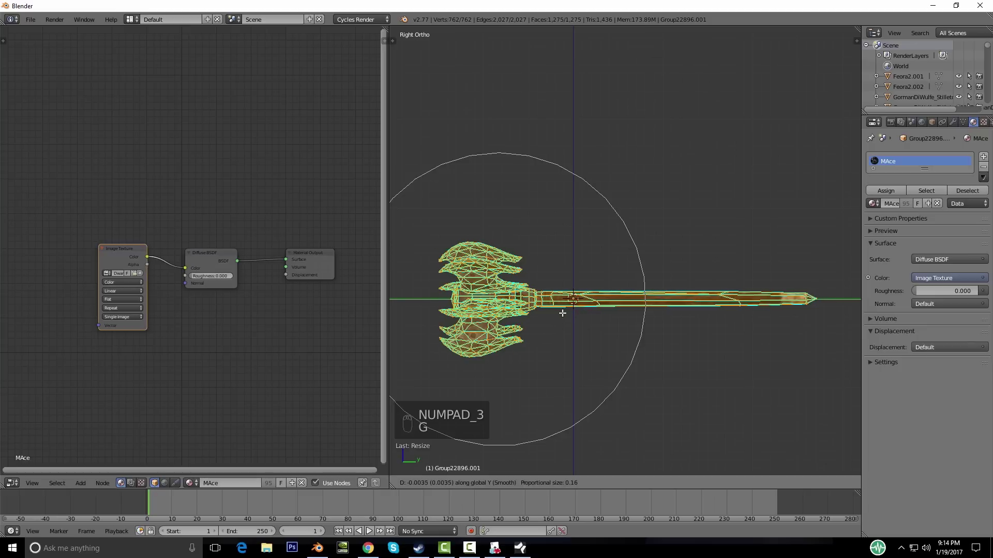
click(524, 310)
Step: Disable proportional editing and view the textured mace in Object Mode from the front
click(738, 482)
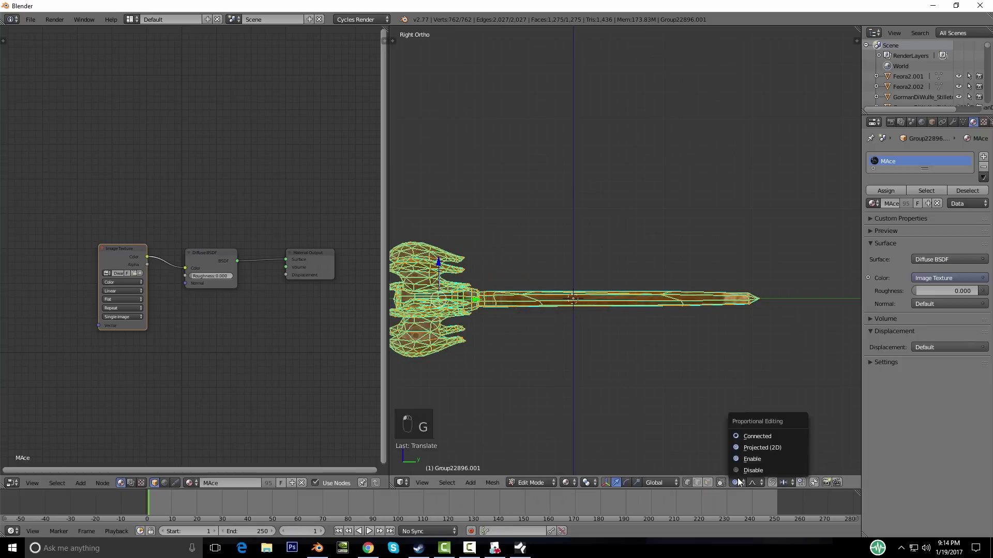
click(751, 469)
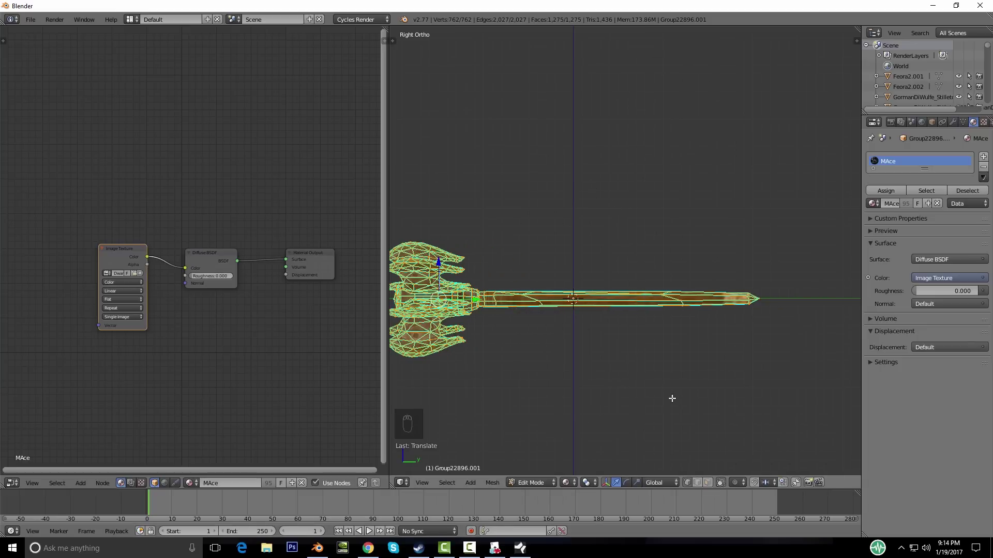
key(Tab)
middle_drag(612, 361, 687, 488)
key(KP_1)
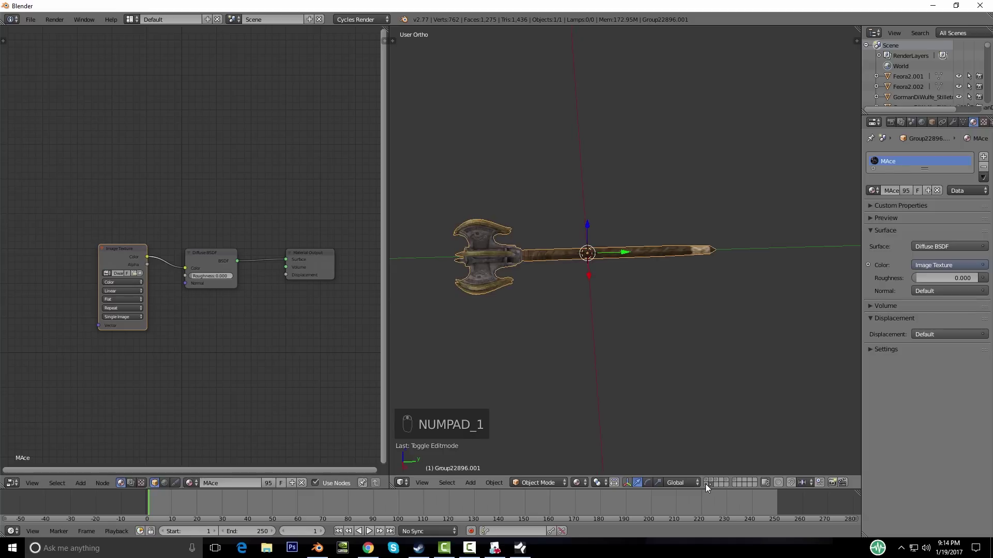
Step: Send the mace to another layer and display it together with the armored character's layer
key(m)
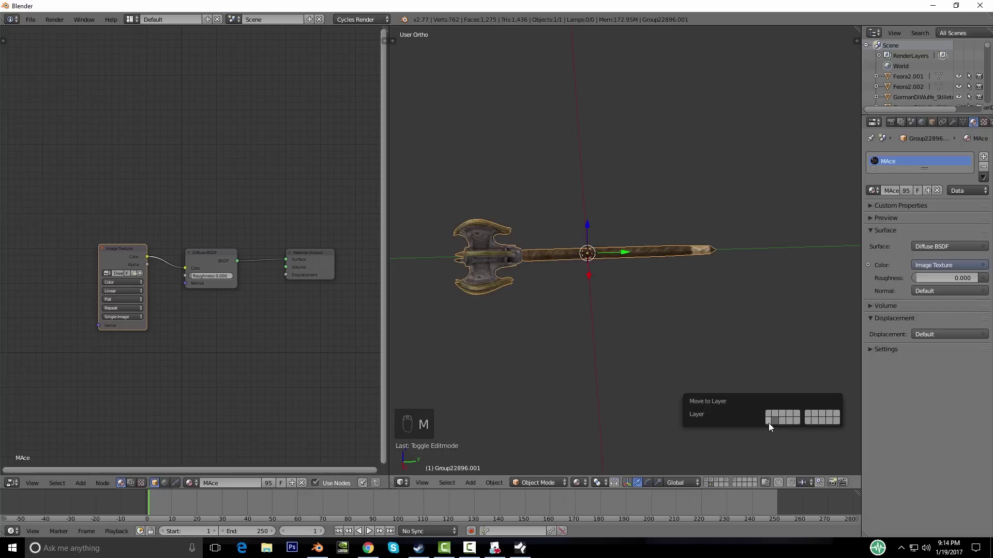
click(768, 423)
click(707, 485)
middle_drag(546, 334, 576, 308)
scroll(665, 333, down, 6)
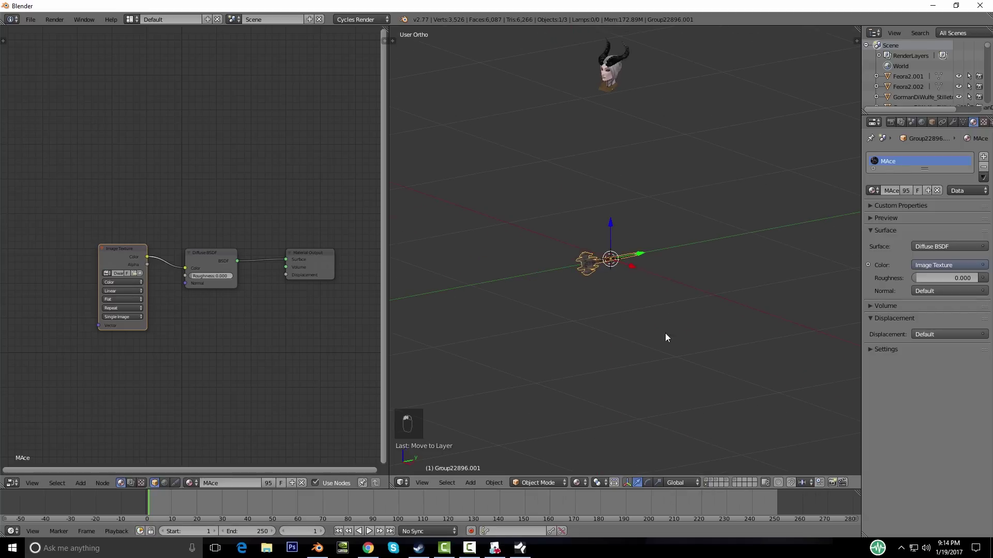
shift+click(707, 482)
key(KP_1)
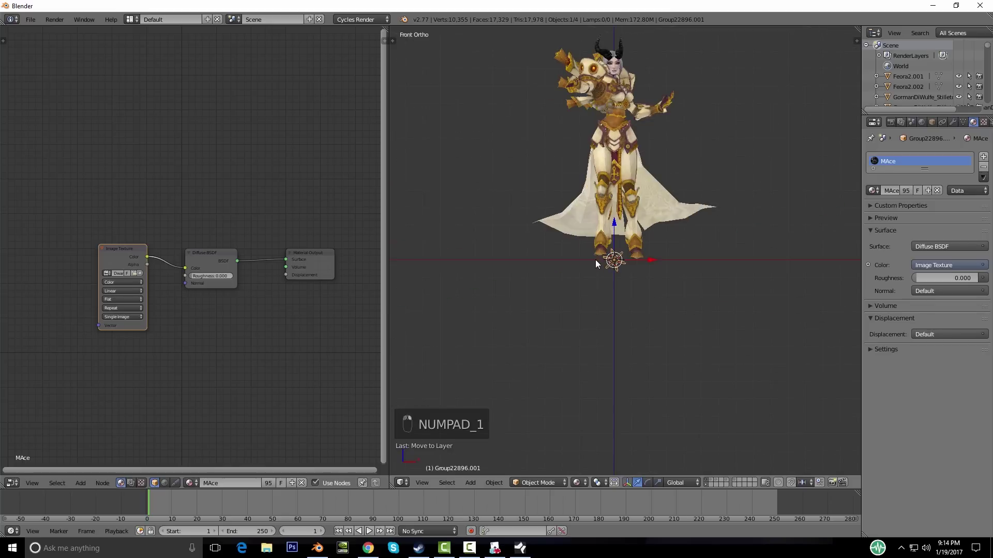
key(KP_3)
key(ctrl+KP_3)
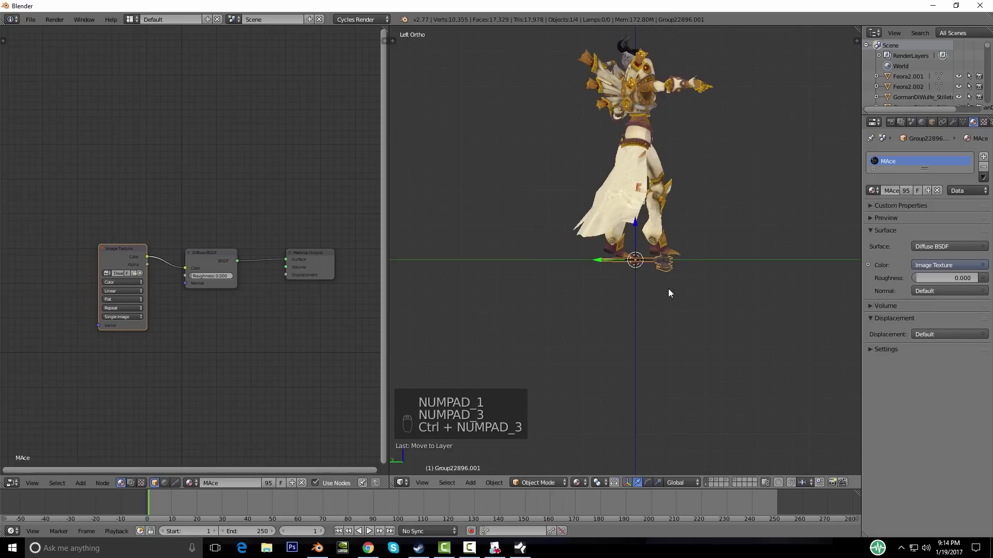
shift+middle_drag(668, 288, 556, 348)
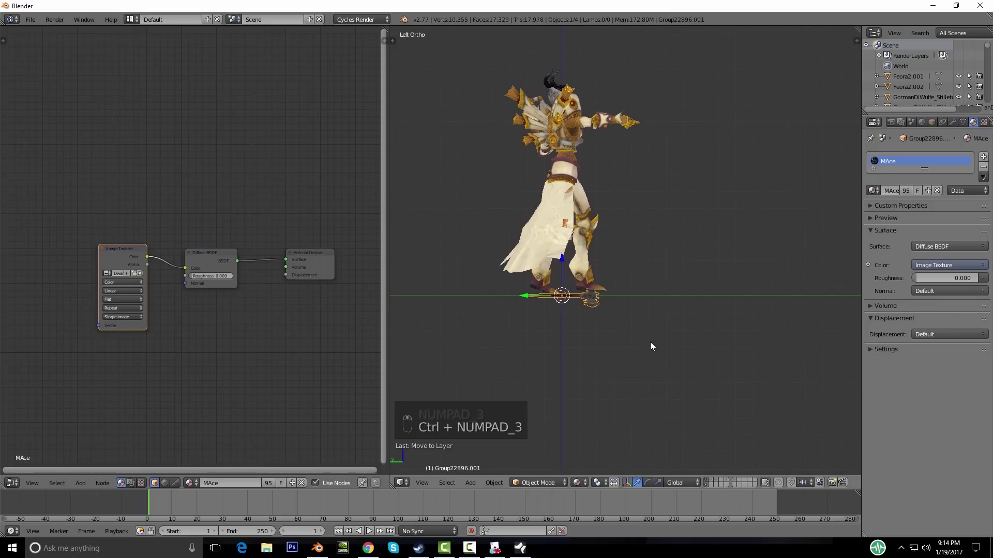
shift+middle_drag(616, 320, 578, 372)
Step: Move and rotate the axe up beside the character's hand using side, front and top views
key(g)
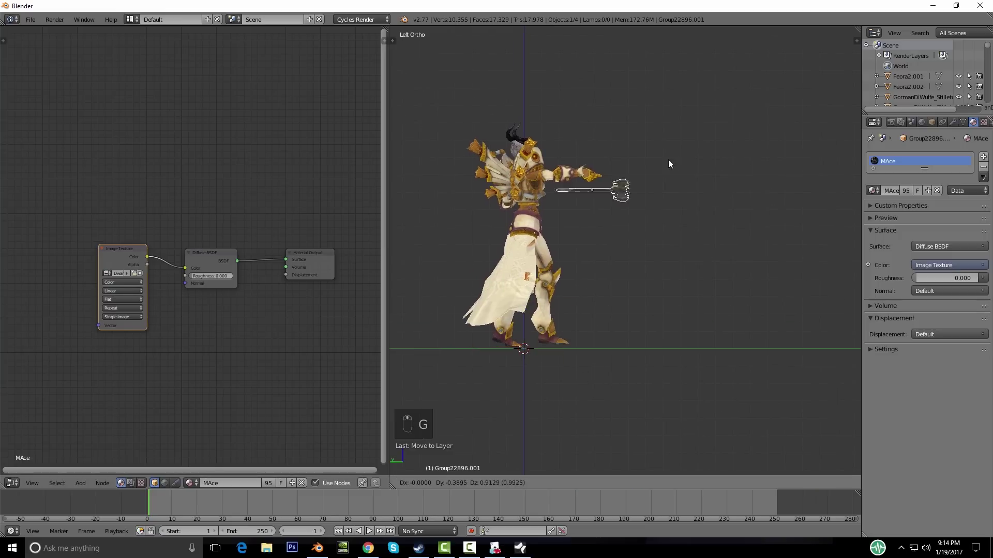
key(r)
key(g)
click(661, 146)
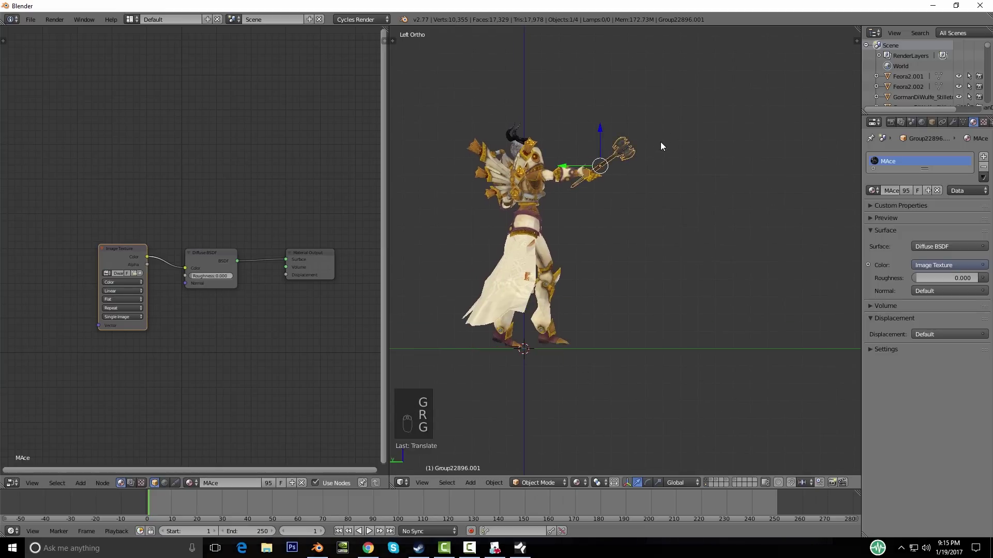
key(KP_1)
key(g)
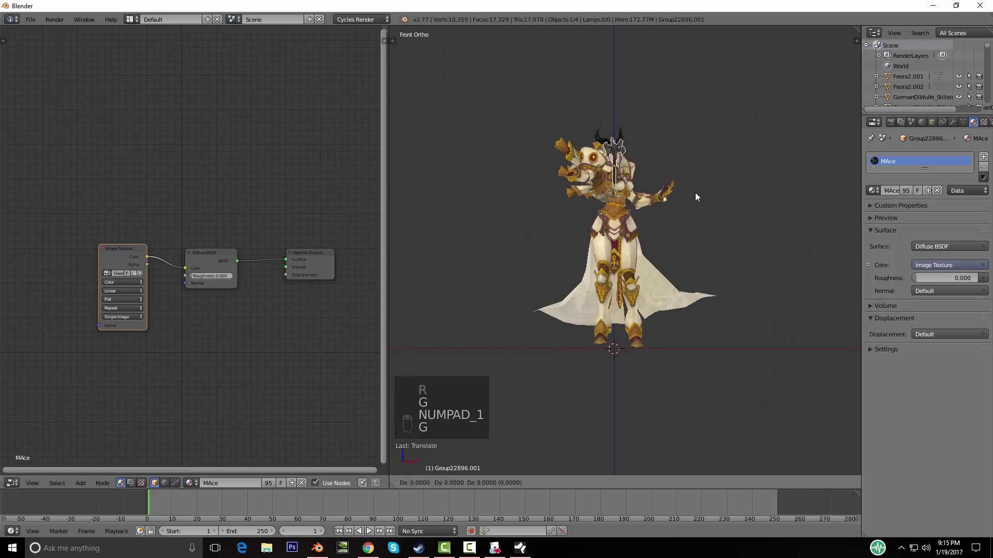
click(657, 196)
key(KP_7)
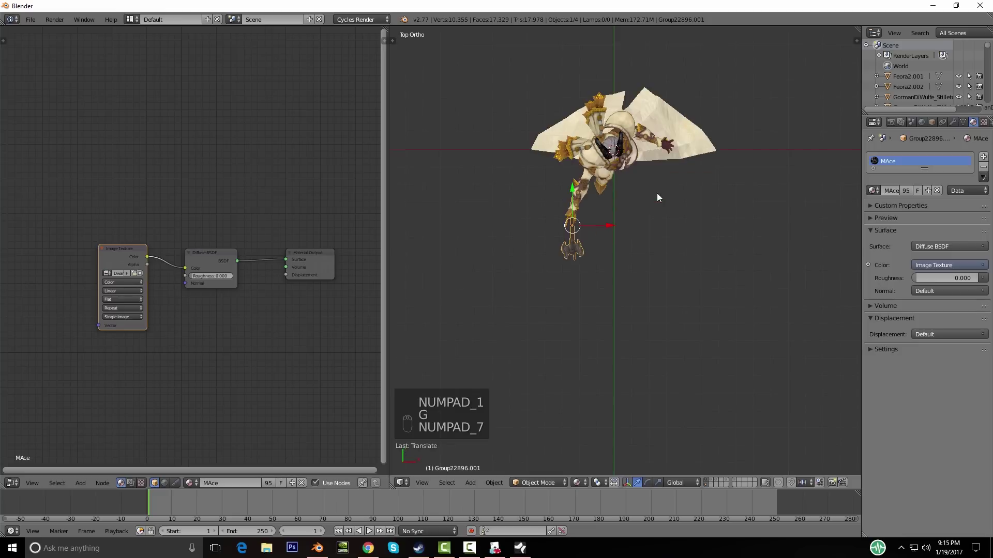
key(r)
click(657, 275)
key(g)
click(660, 276)
Step: Resize the axe and adjust its position so it fits the hand's grip
key(KP_1)
key(KP_3)
scroll(762, 266, up, 4)
shift+middle_drag(629, 304, 474, 409)
middle_drag(499, 320, 583, 337)
scroll(646, 321, up, 3)
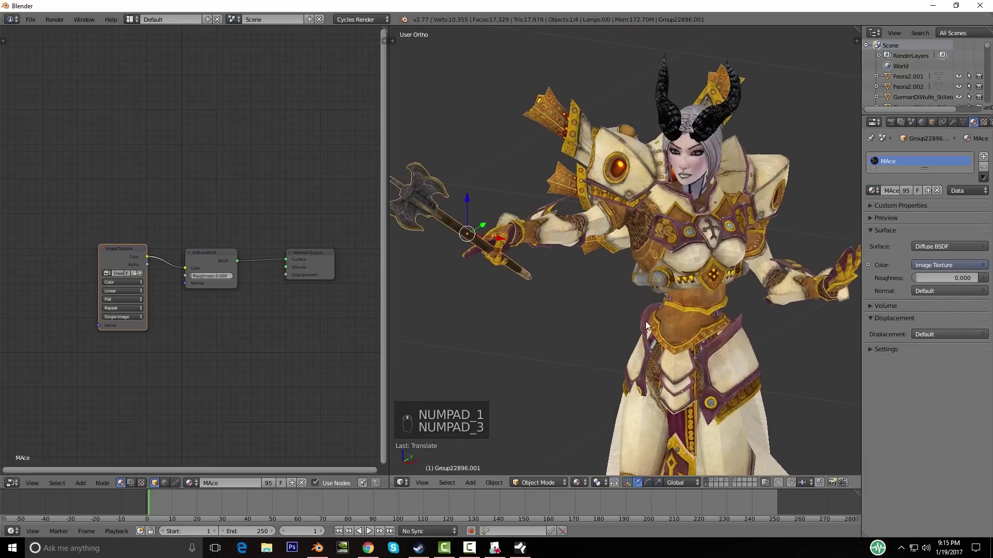
key(s)
click(679, 329)
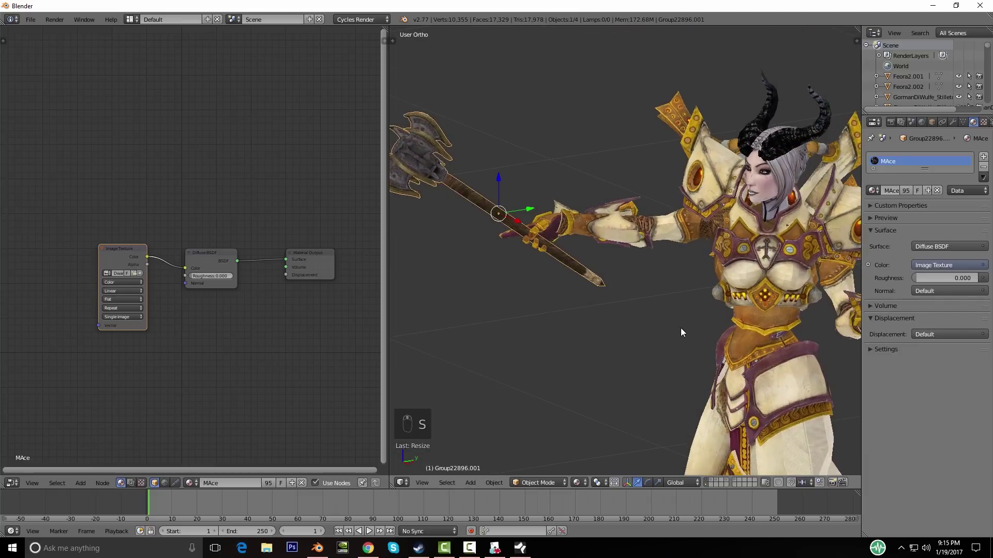
key(KP_3)
key(g)
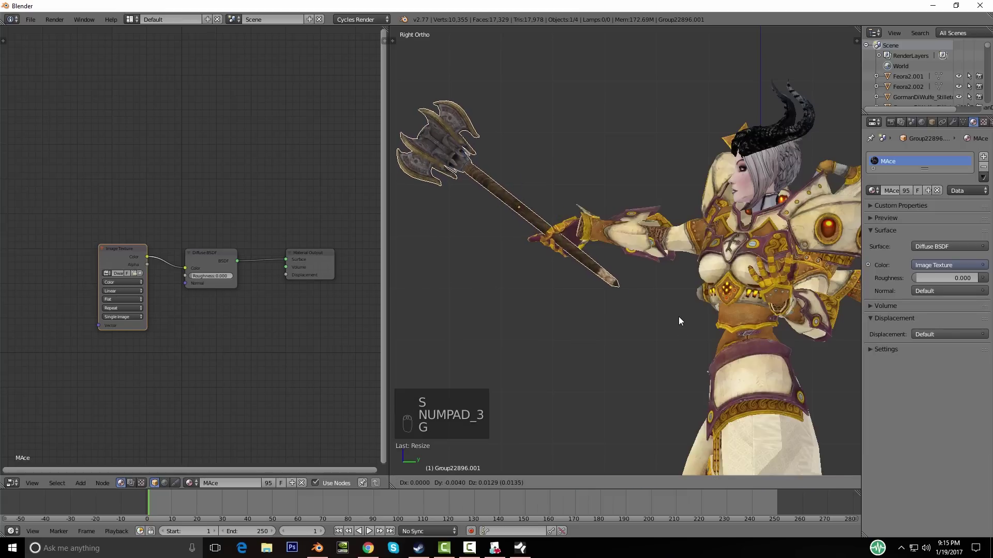
click(679, 315)
key(s)
click(707, 323)
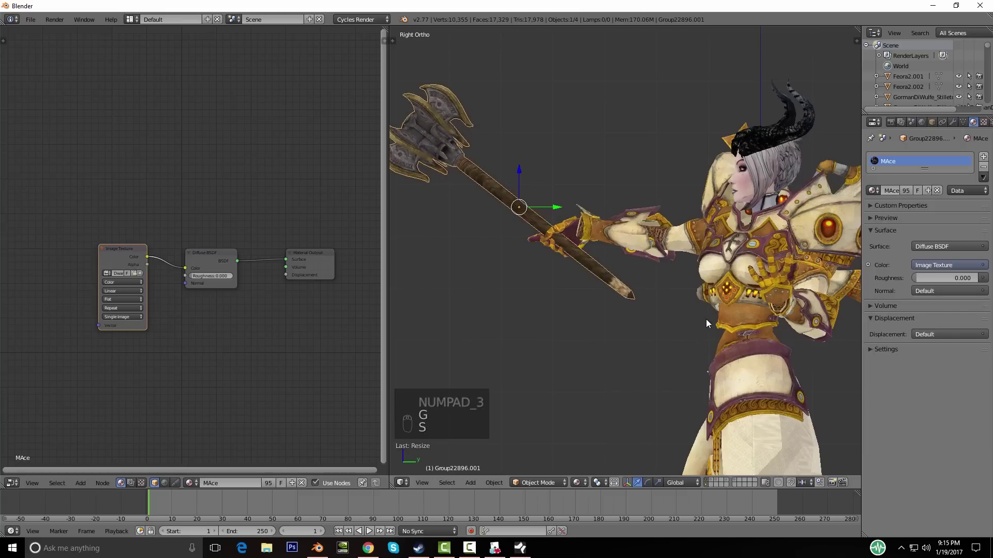
Step: Orbit around the character to check the axe placement, then deselect everything
key(KP_1)
key(ctrl+KP_3)
middle_drag(706, 318, 594, 272)
scroll(653, 287, up, 2)
scroll(607, 308, up, 3)
scroll(588, 293, down, 4)
key(a)
Step: Browse the scene layers until the red-armored robot's layer is shown
click(715, 484)
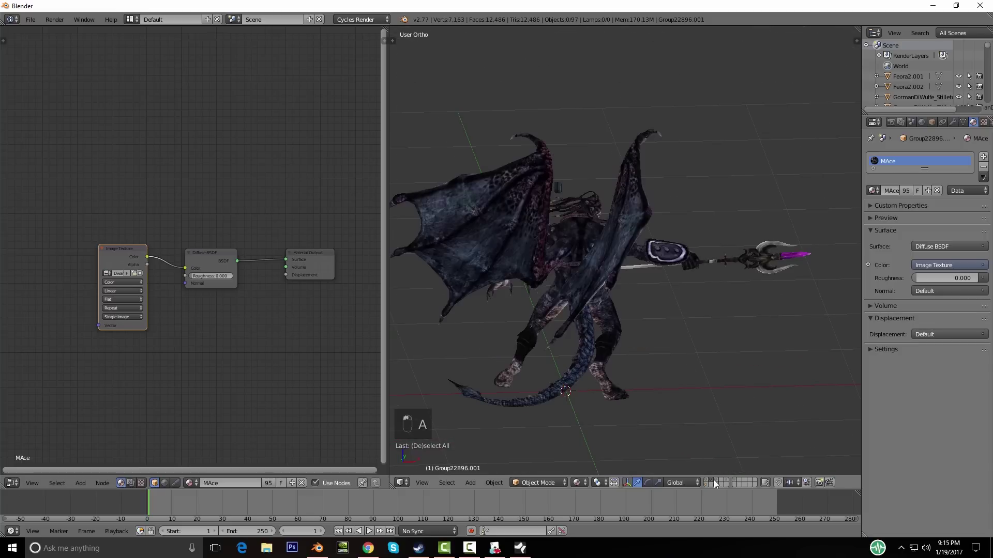
click(729, 480)
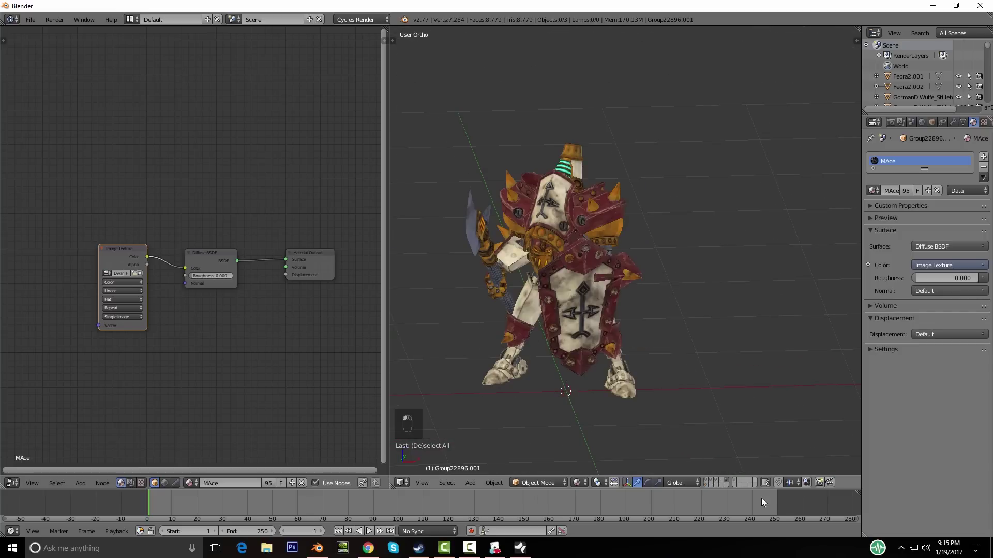
click(734, 479)
click(727, 480)
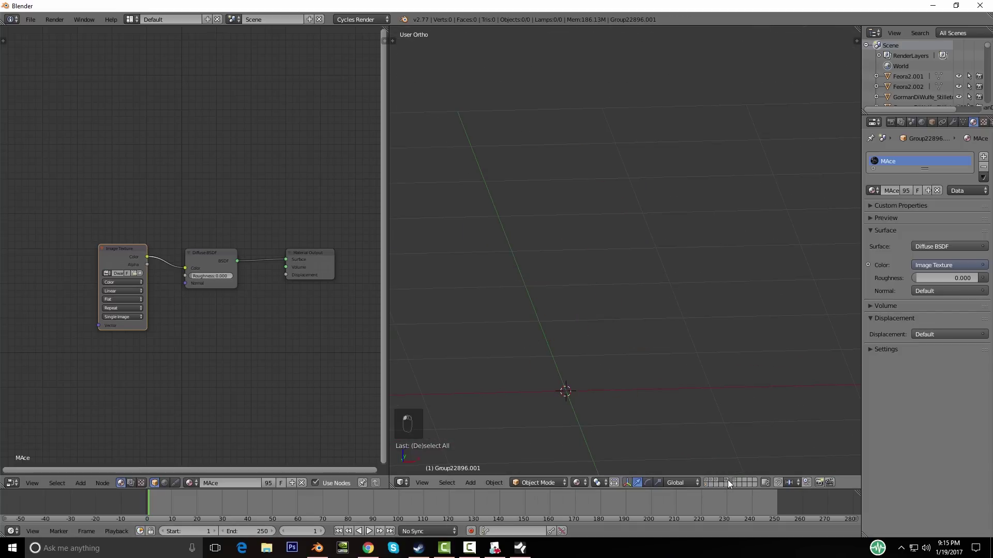
middle_drag(660, 370, 706, 358)
scroll(707, 358, up, 3)
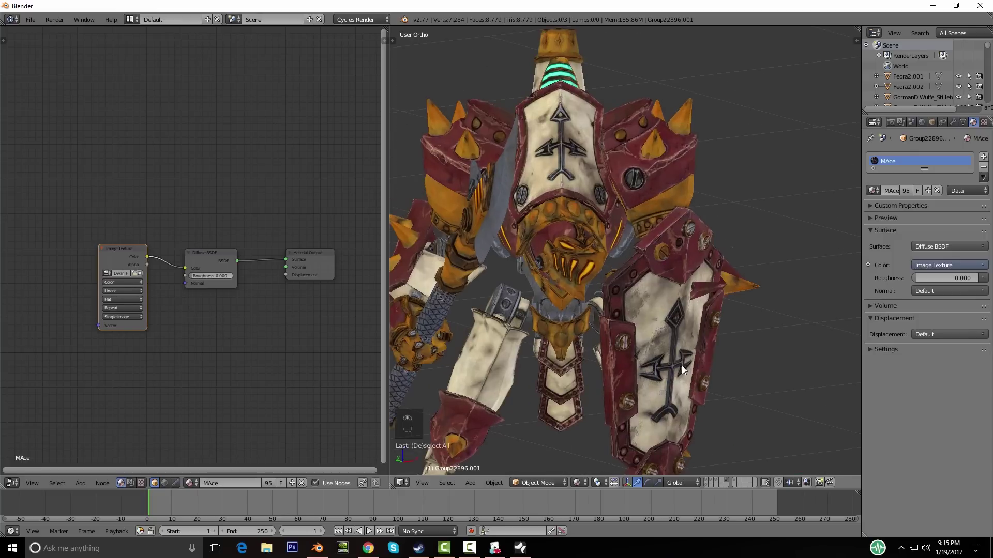
Step: Select the red Revenger_Shield on the robot and turn the view so the shield faces the viewer
right_click(777, 364)
middle_drag(776, 364, 603, 351)
scroll(606, 349, up, 2)
scroll(606, 348, down, 3)
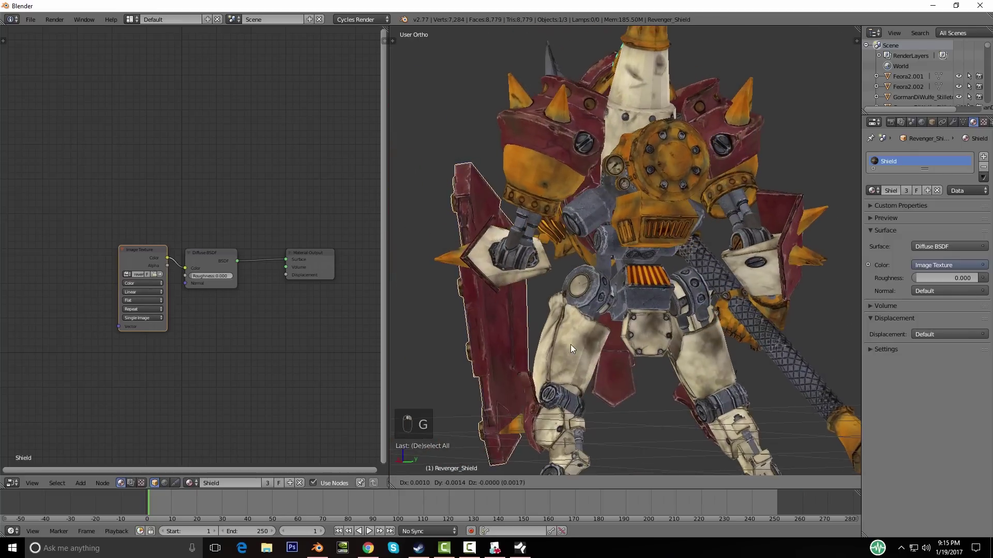
scroll(498, 319, down, 3)
key(g)
right_click(575, 329)
middle_drag(575, 328, 592, 341)
scroll(550, 318, up, 5)
Step: Move the shield to an empty layer and show only that layer
key(m)
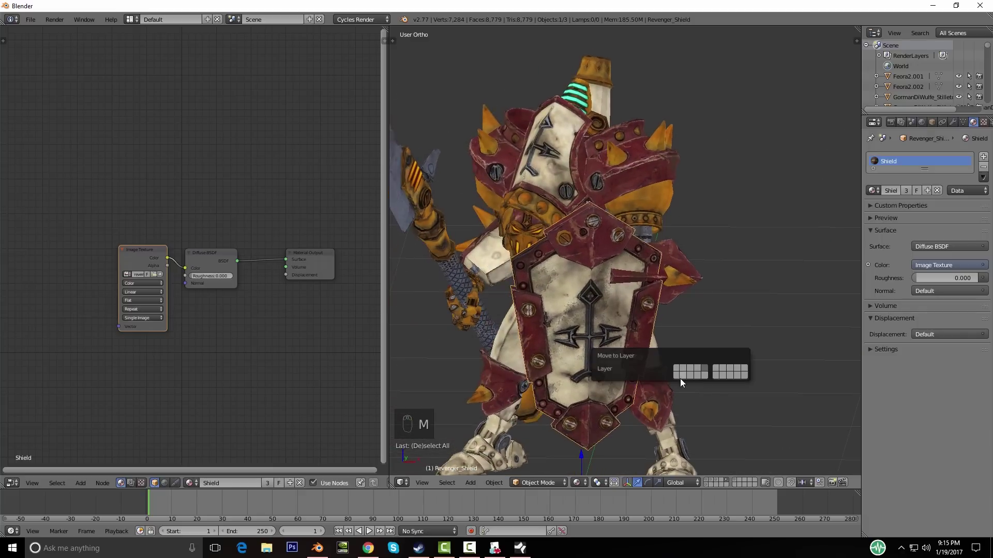
click(680, 377)
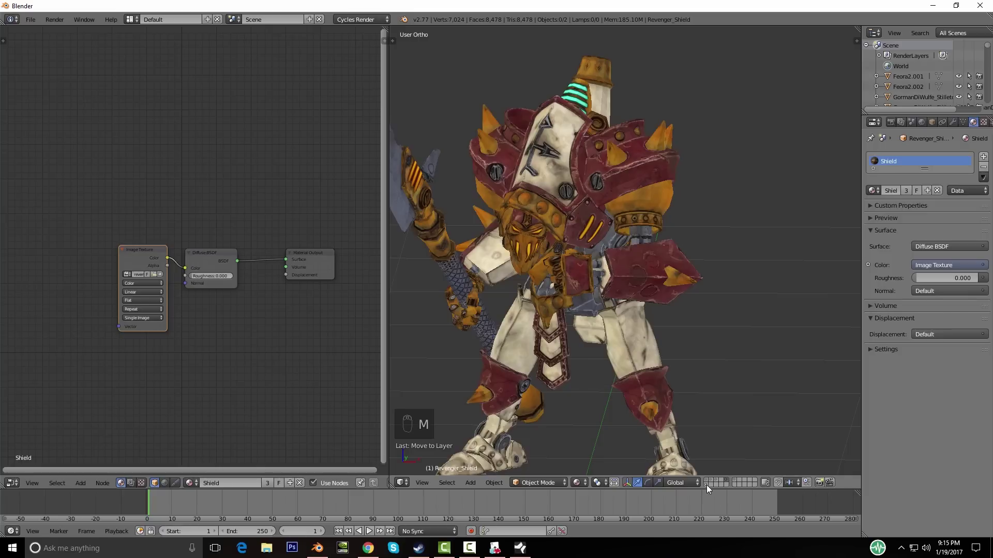
click(707, 486)
Step: In Edit Mode, nudge the shield mesh along X and reposition it from the front and side views
key(KP_1)
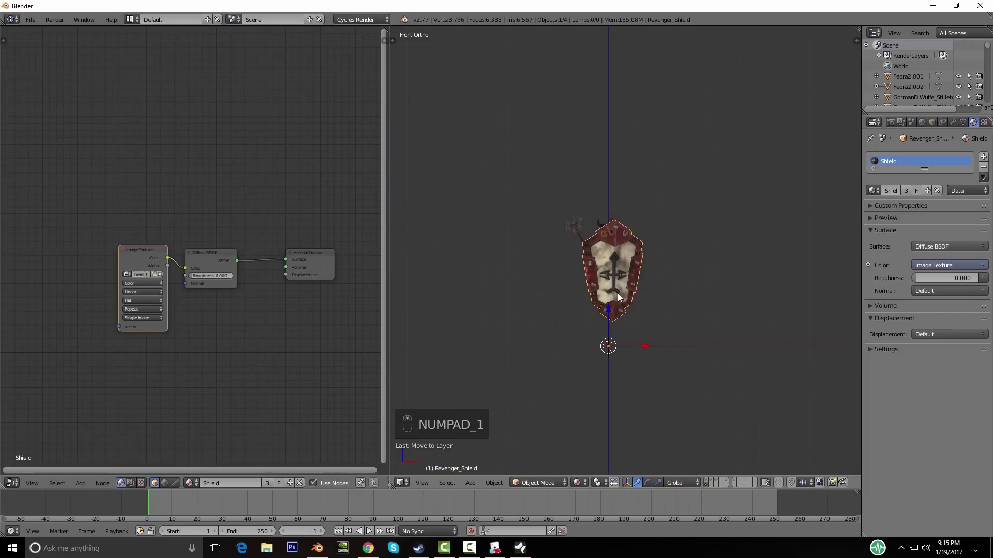
key(Tab)
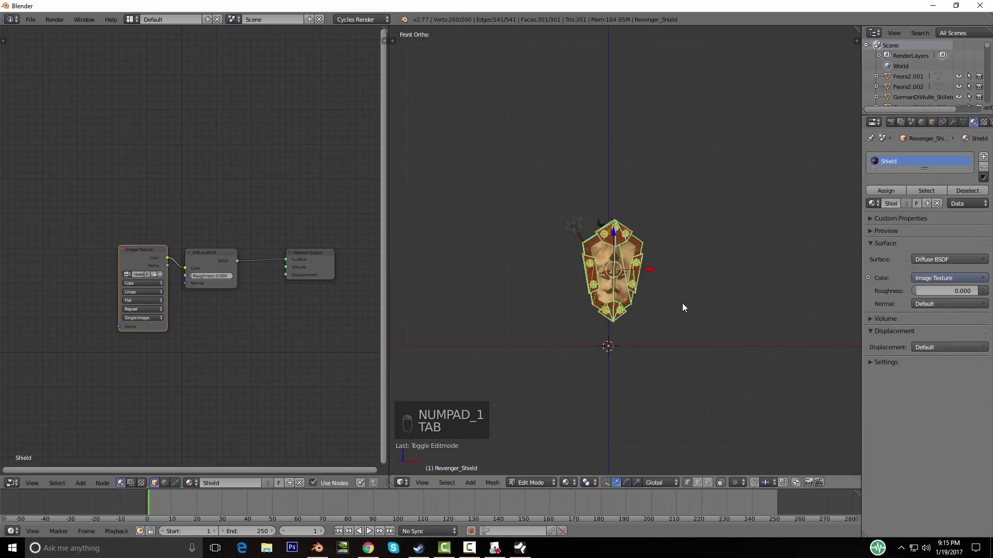
key(g)
key(g)
key(x)
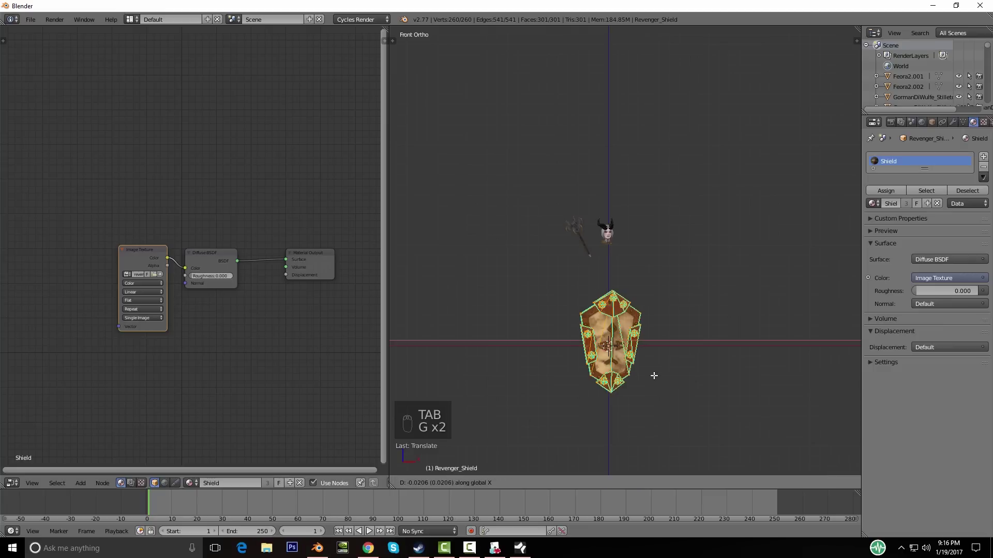
click(657, 376)
key(KP_3)
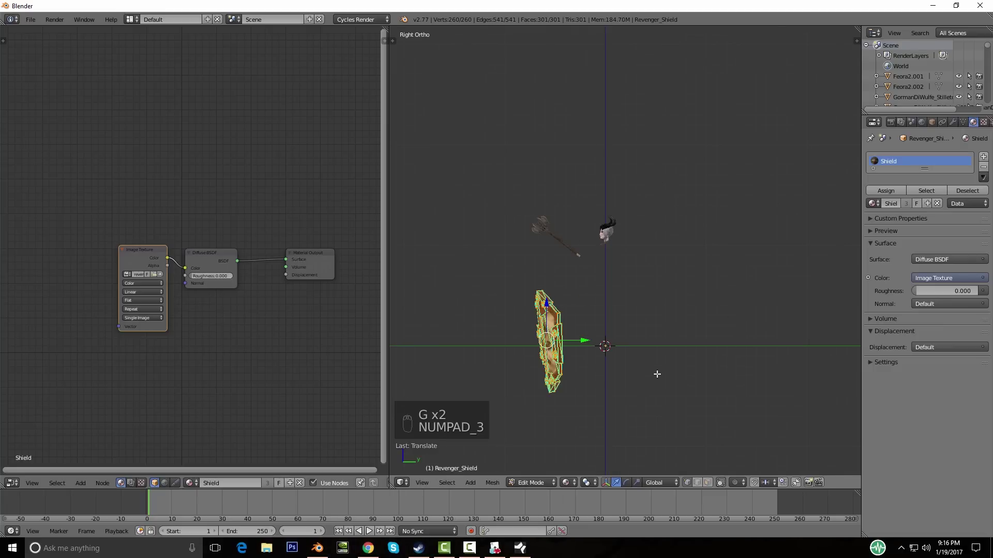
key(g)
click(714, 376)
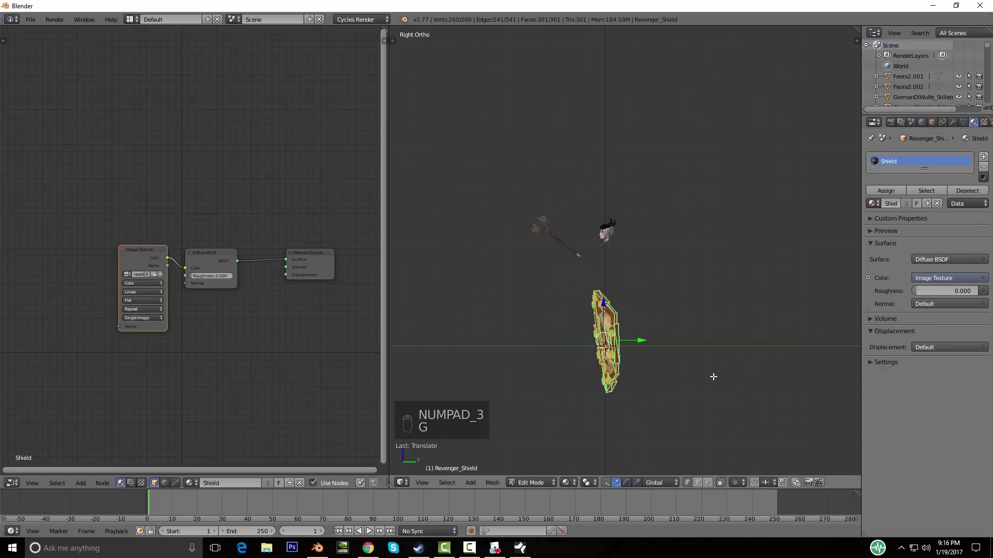
key(KP_7)
key(r)
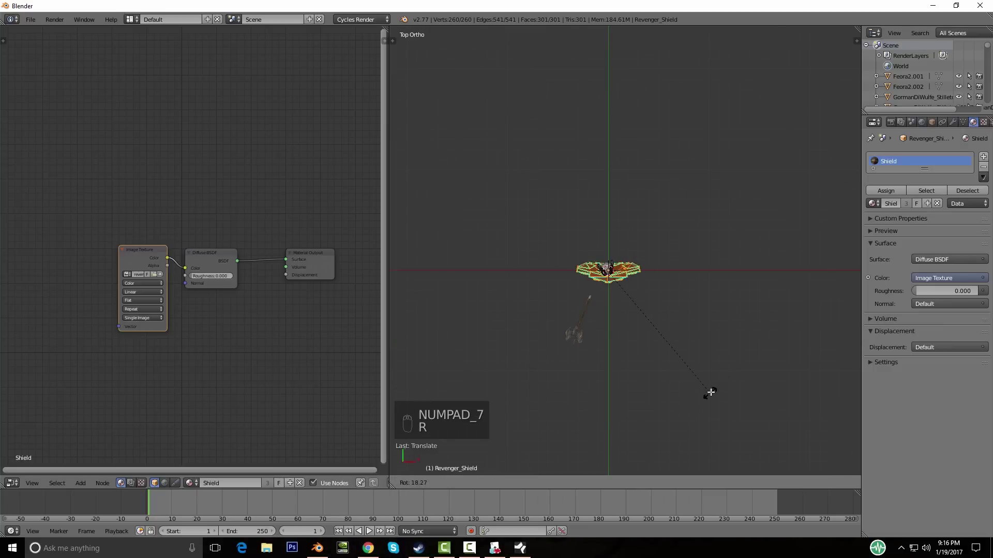
Step: Show the cleric's layer too, then raise the shield object vertically and rotate it
key(Tab)
middle_drag(710, 391, 630, 474)
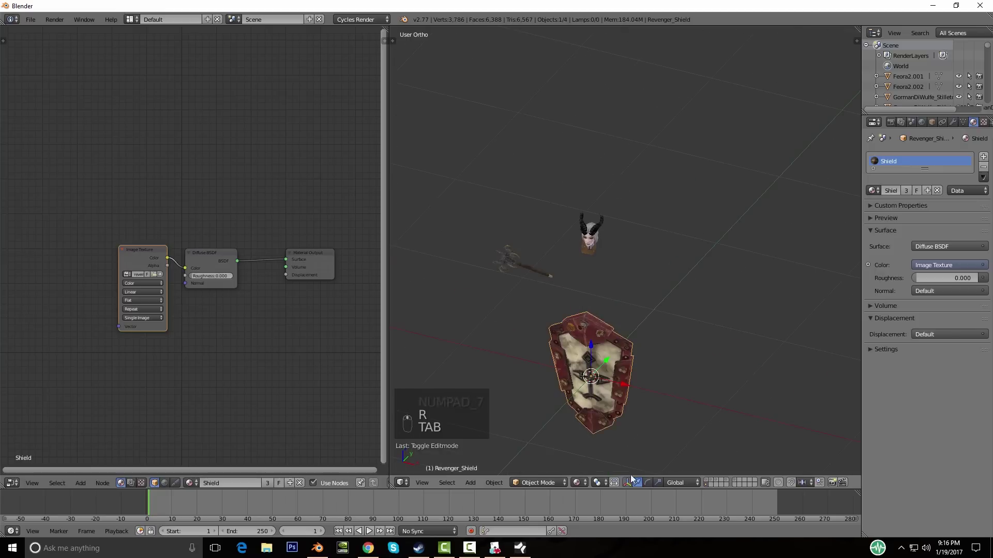
shift+click(707, 483)
middle_drag(704, 412, 628, 388)
key(g)
middle_click(628, 359)
click(629, 267)
key(r)
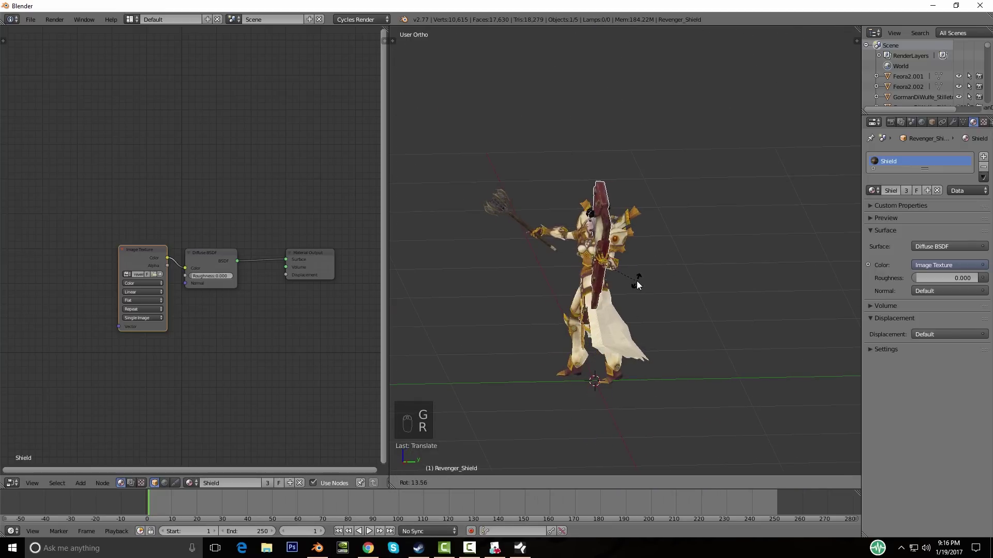
click(637, 280)
Step: Shift the shield leftward, turn it in top view, and resize it
key(KP_1)
key(g)
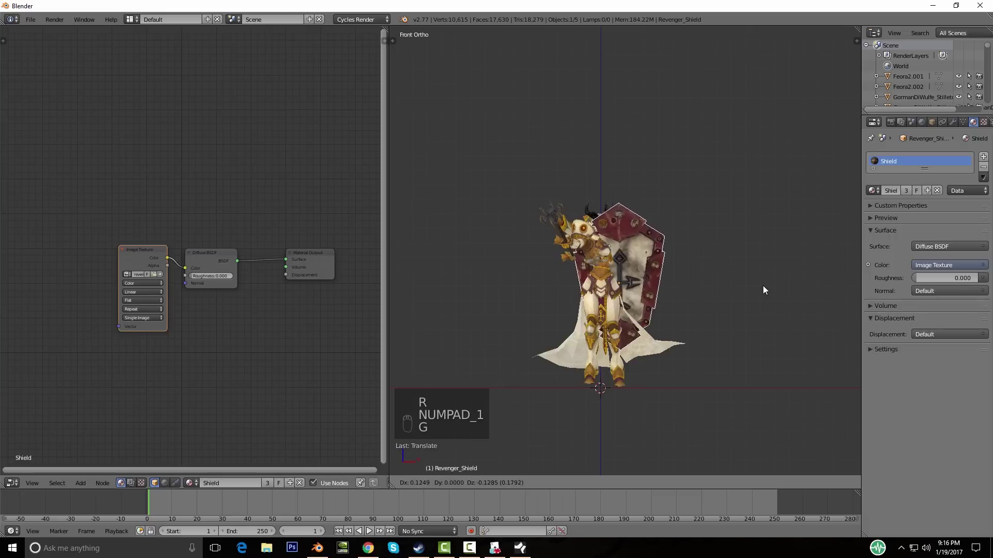
click(686, 295)
key(KP_7)
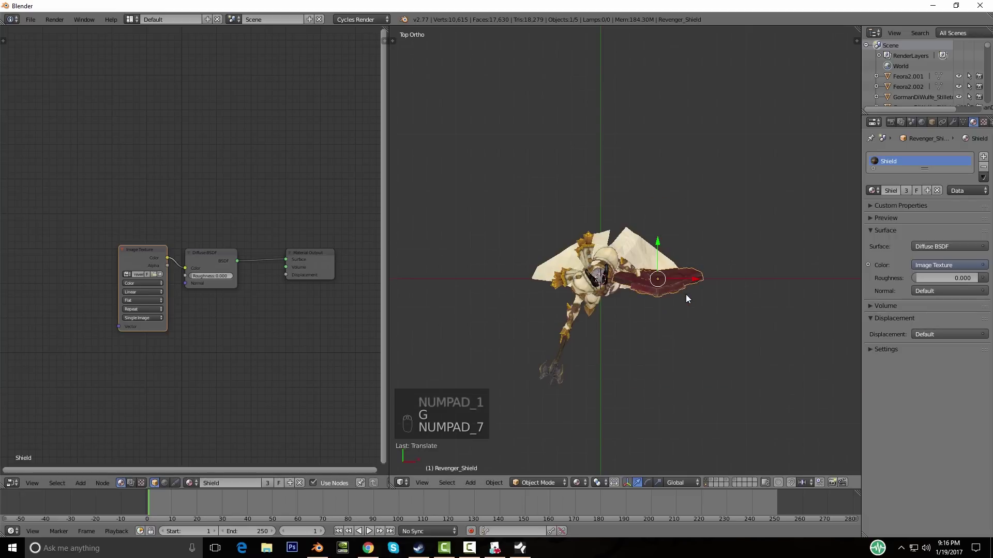
key(r)
click(609, 182)
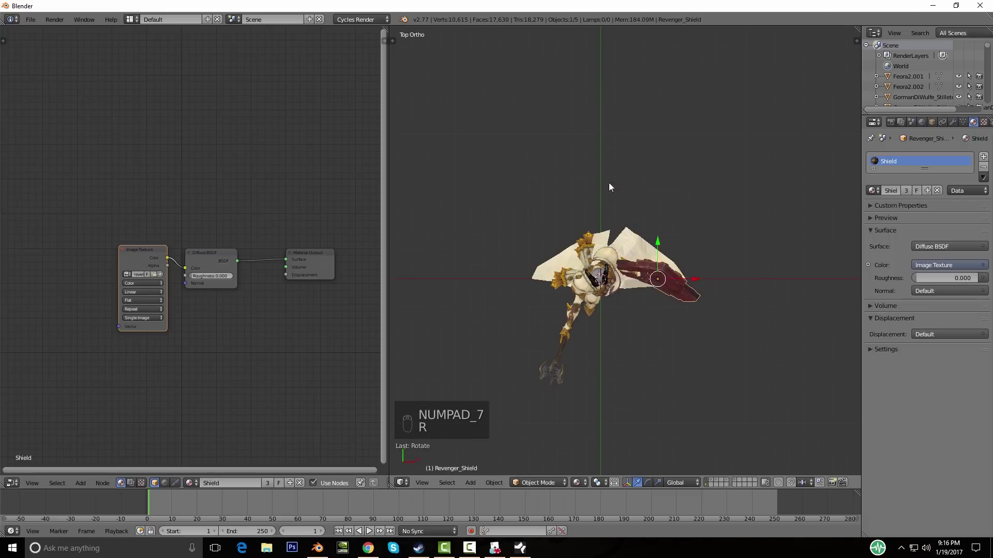
key(g)
middle_drag(630, 306, 749, 277)
scroll(762, 362, up, 4)
key(s)
click(729, 364)
Step: Check the character from camera and front views, then rotate and move the shield
middle_drag(729, 364, 728, 337)
key(KP_0)
key(KP_1)
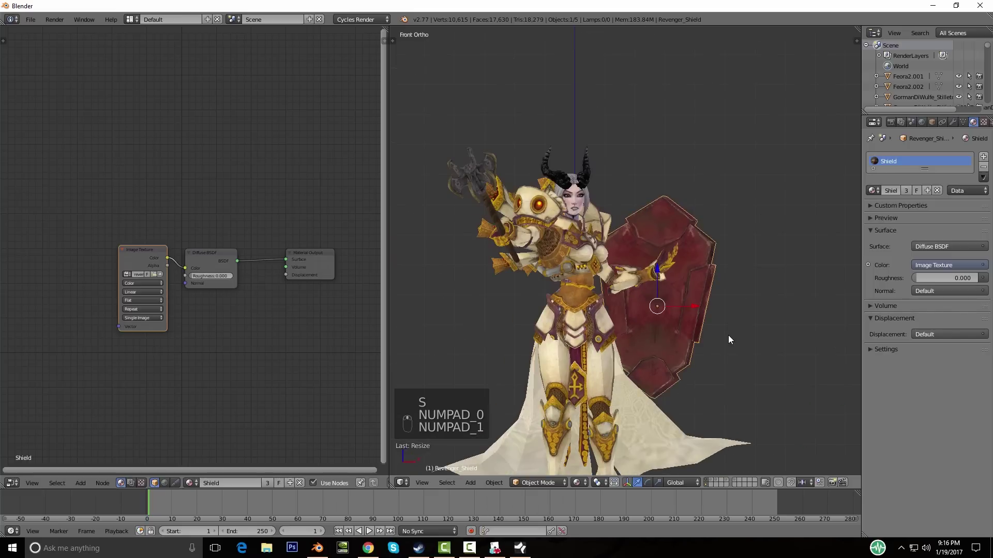
key(KP_4)
middle_drag(765, 315, 778, 316)
key(r)
click(618, 455)
key(g)
click(606, 368)
Step: Refine the shield's tilt, position and size so it rests against the forearm
middle_drag(771, 374, 673, 364)
key(r)
click(782, 352)
key(r)
key(r)
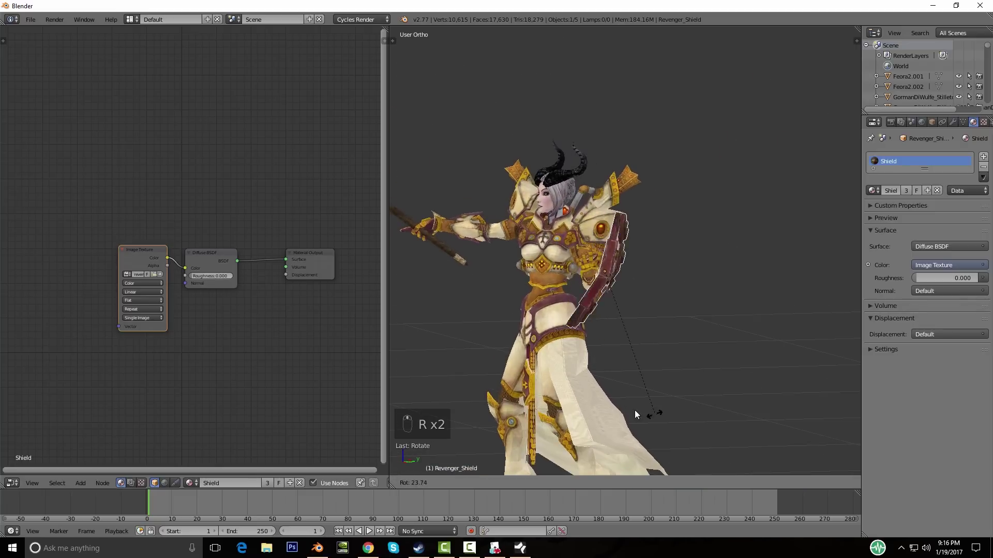
key(g)
click(581, 386)
middle_drag(582, 386, 600, 356)
key(s)
click(658, 375)
key(r)
key(g)
click(611, 367)
Step: Rotate and move the shield further to fit snugly on the cleric's arm
middle_drag(611, 367, 645, 394)
scroll(591, 367, up, 5)
key(r)
click(737, 322)
key(r)
click(632, 407)
middle_drag(585, 387, 601, 358)
key(r)
key(g)
click(629, 363)
Step: Orbit around the cleric to inspect the shield from the front and side
middle_drag(629, 364, 551, 305)
middle_drag(637, 363, 649, 293)
scroll(649, 293, up, 3)
scroll(625, 321, down, 3)
middle_drag(649, 359, 746, 401)
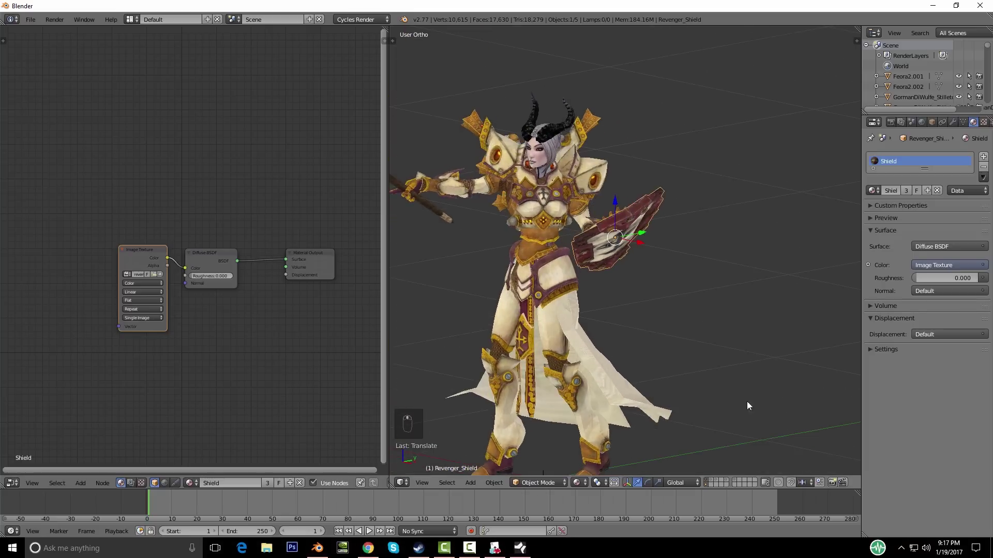
Step: Display the robot model's layer, look around it, then switch to the shield-bearing brute's layer
click(722, 481)
click(726, 480)
scroll(582, 290, up, 4)
scroll(538, 266, down, 4)
middle_drag(538, 266, 584, 325)
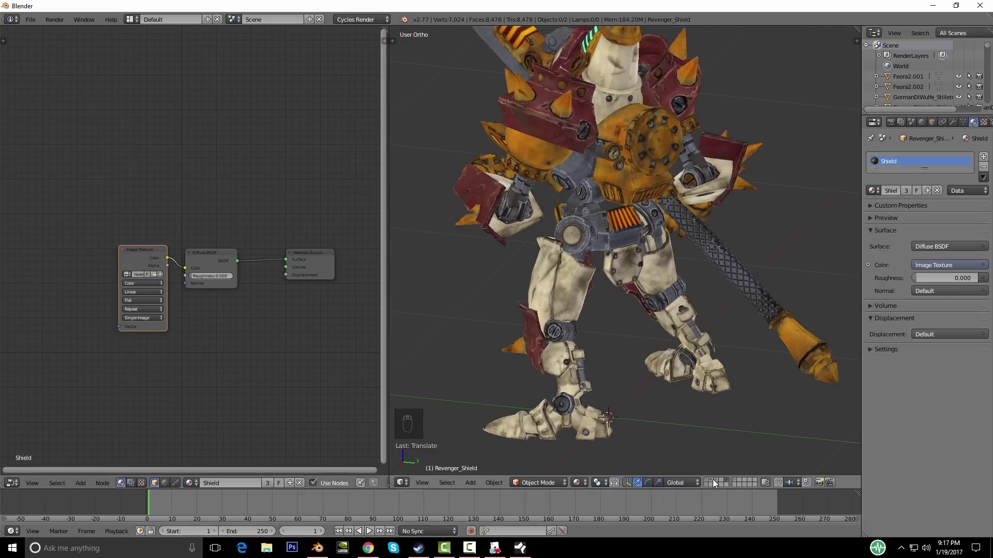
click(718, 481)
Step: Select the brute's round shield and separate its curved grip into its own object
middle_drag(653, 429, 502, 254)
scroll(643, 374, down, 3)
scroll(717, 364, up, 4)
right_click(491, 312)
key(Tab)
key(a)
key(a)
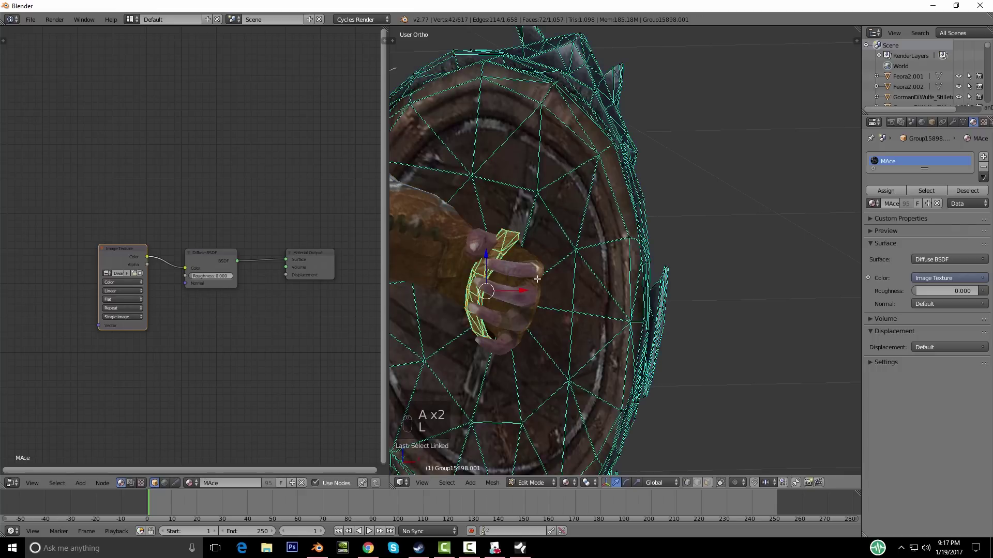
key(g)
right_click(565, 290)
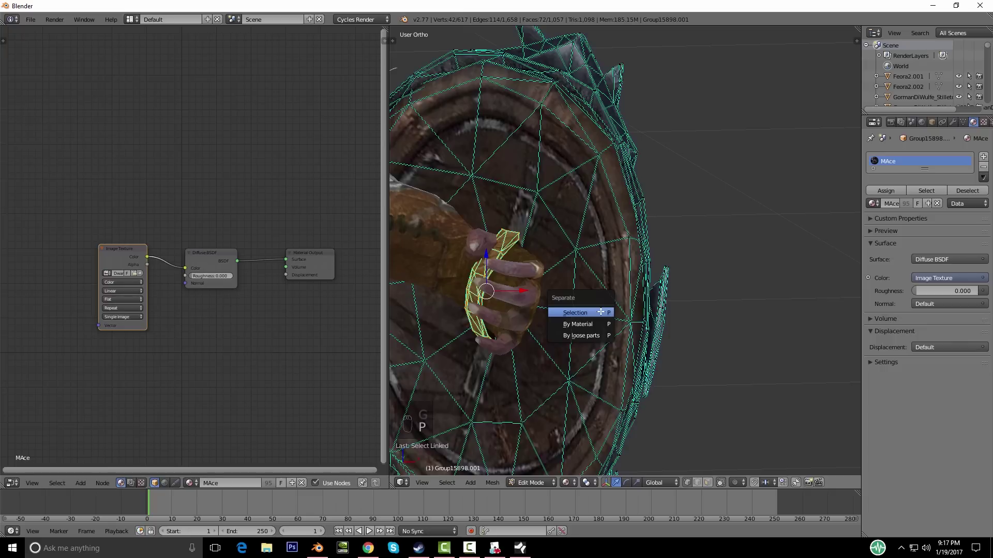
click(593, 314)
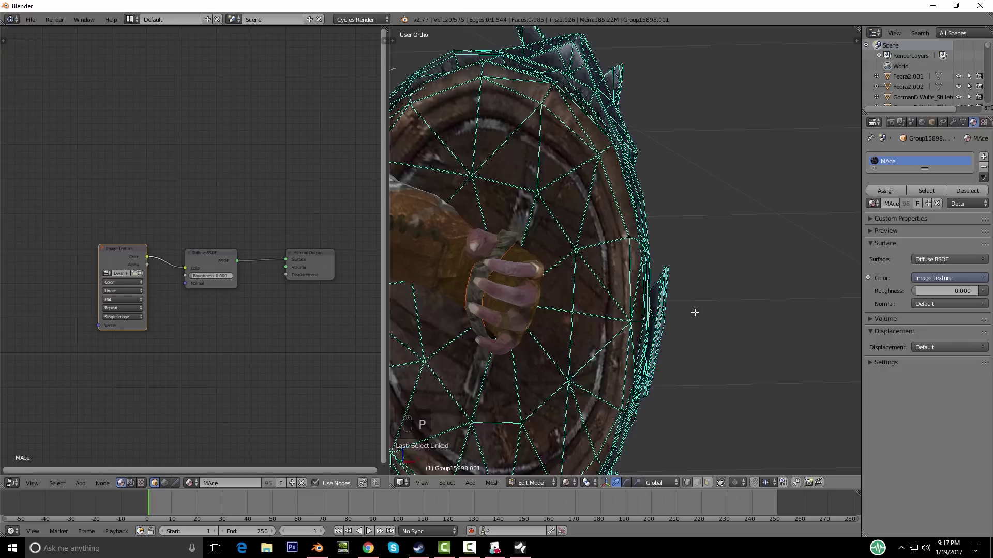
key(Tab)
Step: Move the grip piece to layer 11 and show that layer with the horned cleric
scroll(705, 322, down, 5)
middle_drag(706, 321, 647, 317)
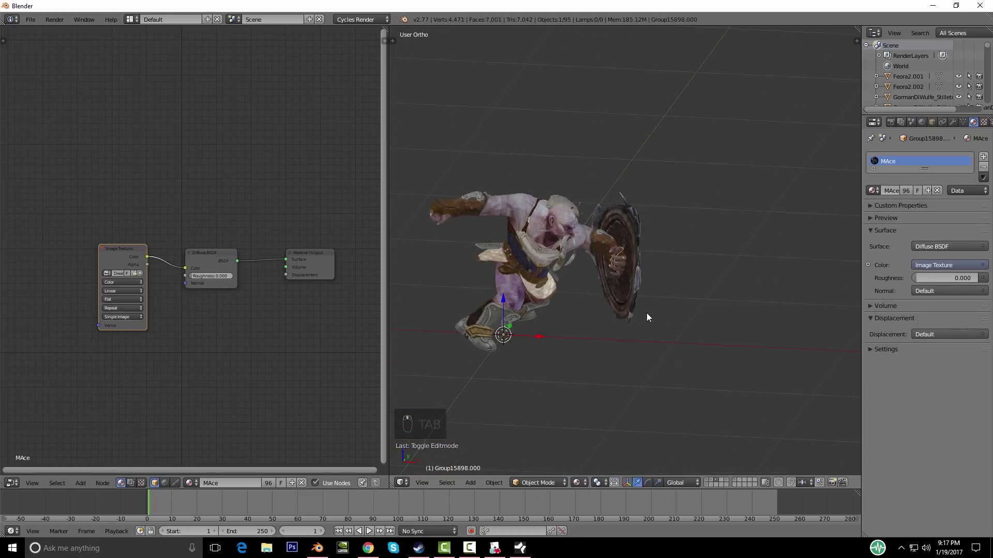
key(m)
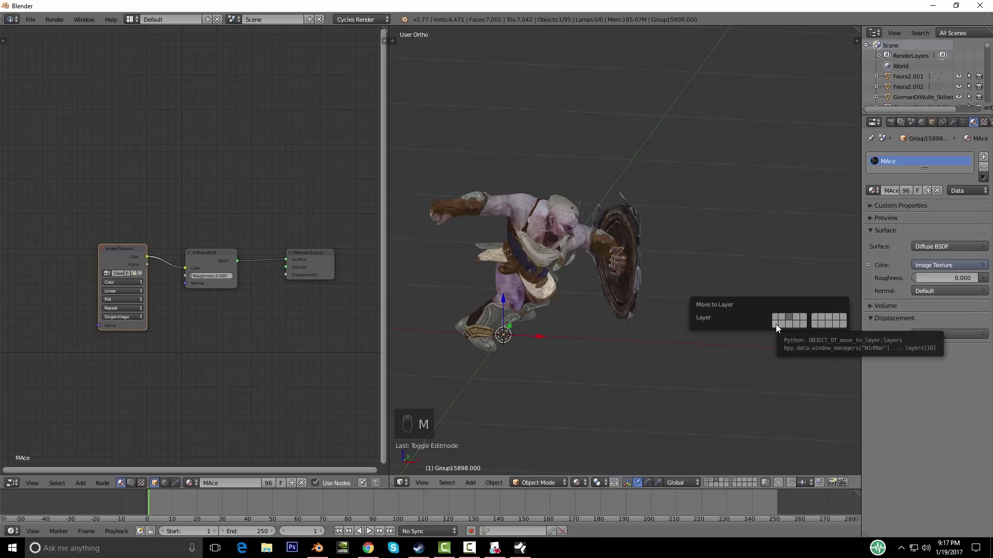
click(776, 324)
click(706, 486)
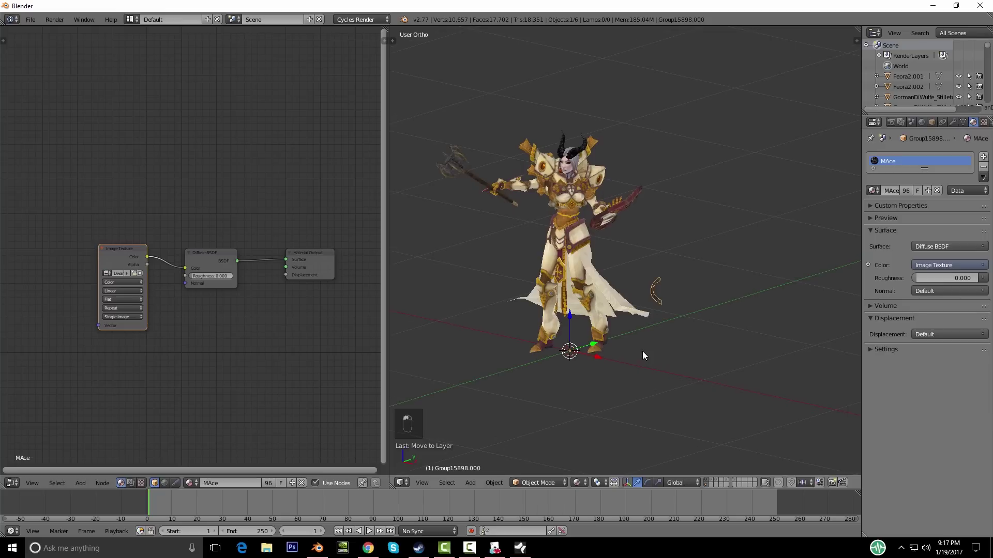
key(KP_1)
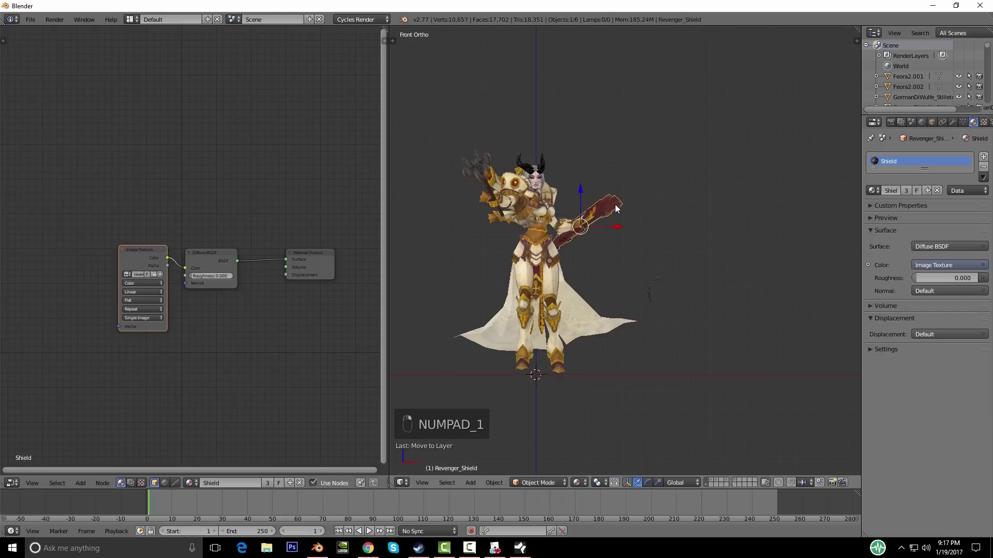
Step: From the front view, shift all of the arc piece's geometry to a new spot in Edit Mode
middle_drag(665, 282, 650, 312)
scroll(676, 336, up, 5)
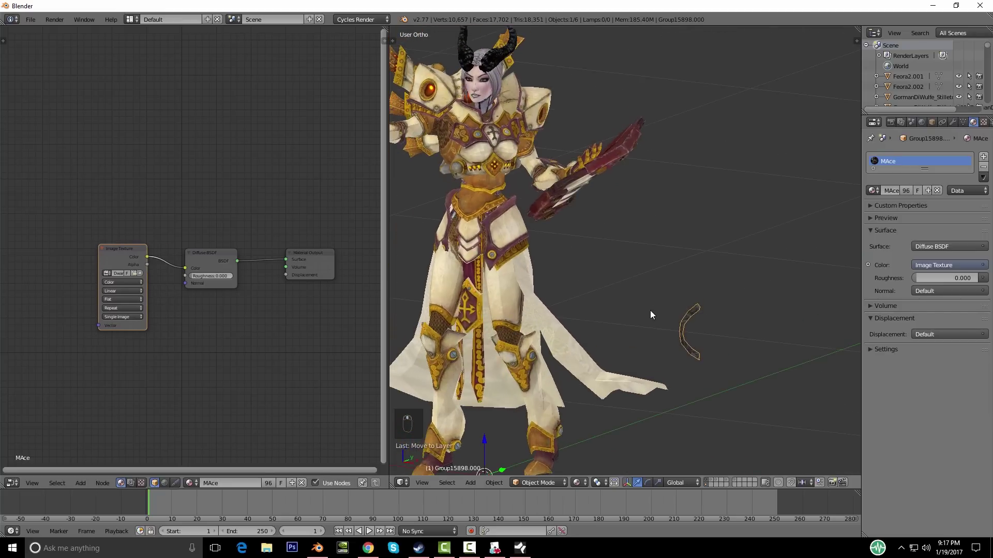
middle_drag(740, 327, 692, 351)
scroll(704, 346, down, 4)
key(KP_1)
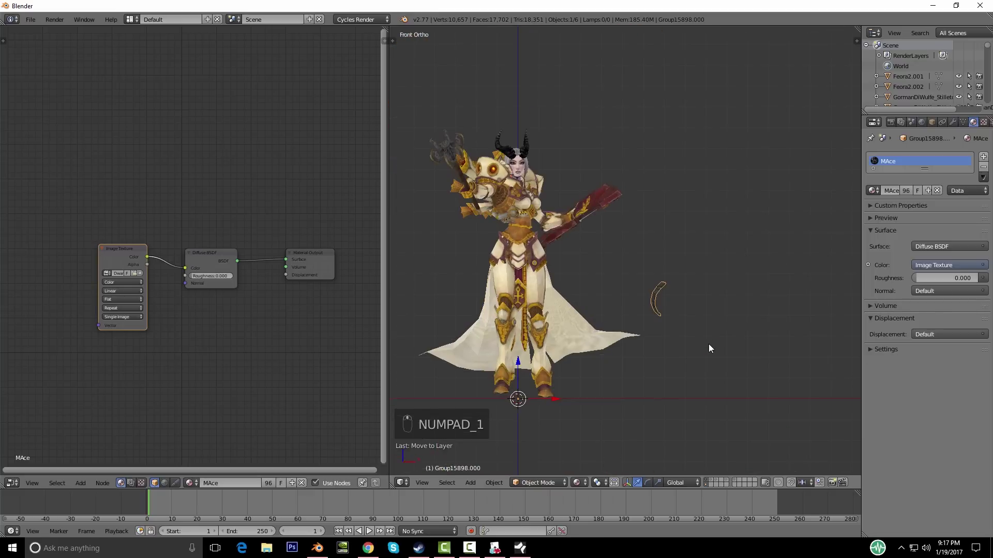
key(Tab)
key(a)
key(a)
key(g)
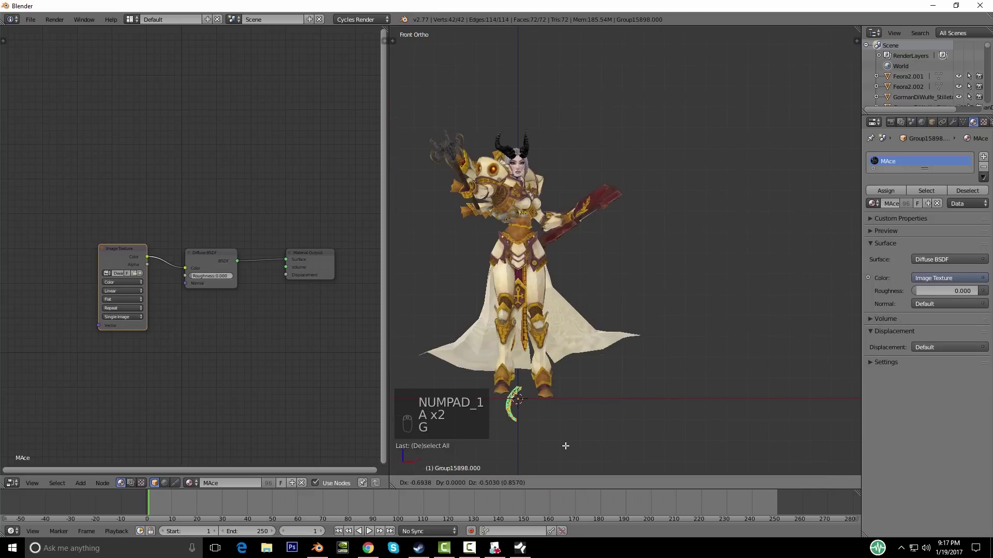
key(g)
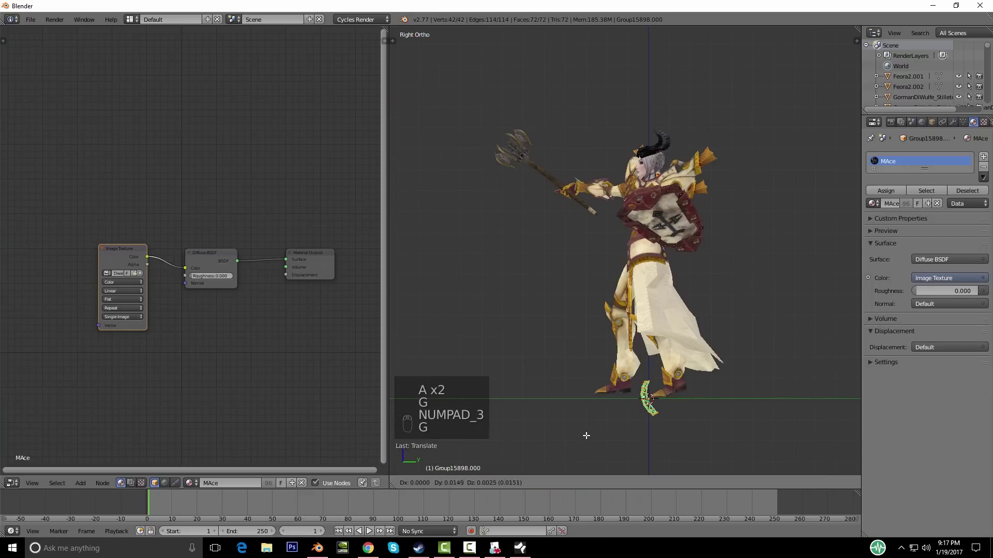
click(588, 435)
key(Tab)
middle_drag(586, 399, 684, 413)
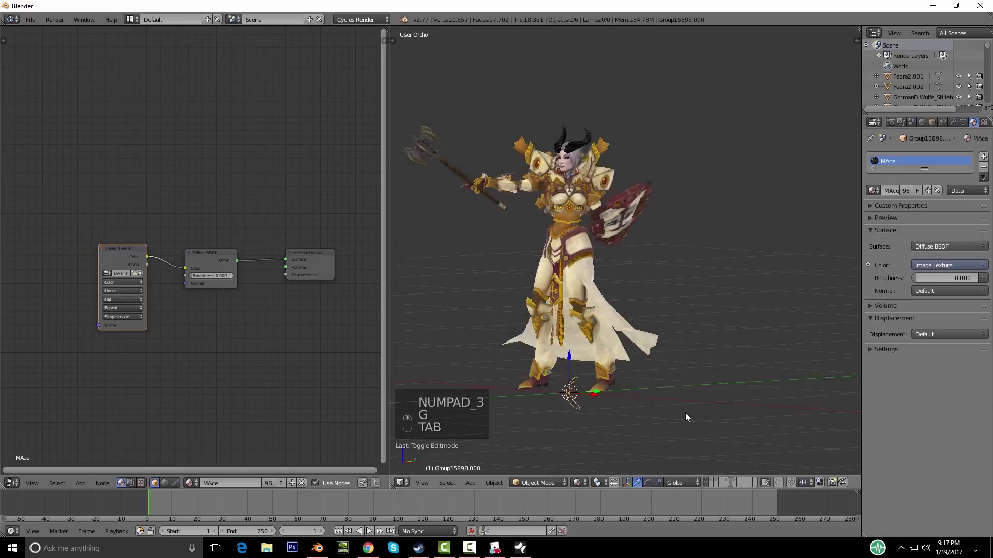
Step: Raise the arc piece along Z, move it toward the shield, then slide it along X
key(g)
key(z)
click(676, 242)
key(g)
click(696, 250)
middle_drag(696, 250, 686, 368)
key(g)
click(724, 380)
click(563, 345)
key(g)
key(x)
click(592, 335)
key(KP_1)
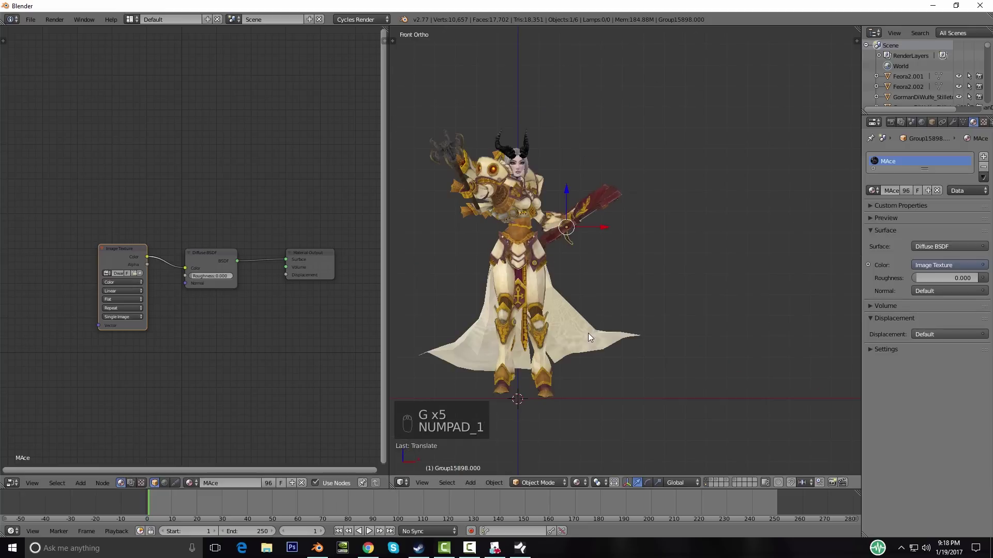
key(KP_3)
middle_drag(607, 339, 632, 278)
scroll(632, 277, up, 6)
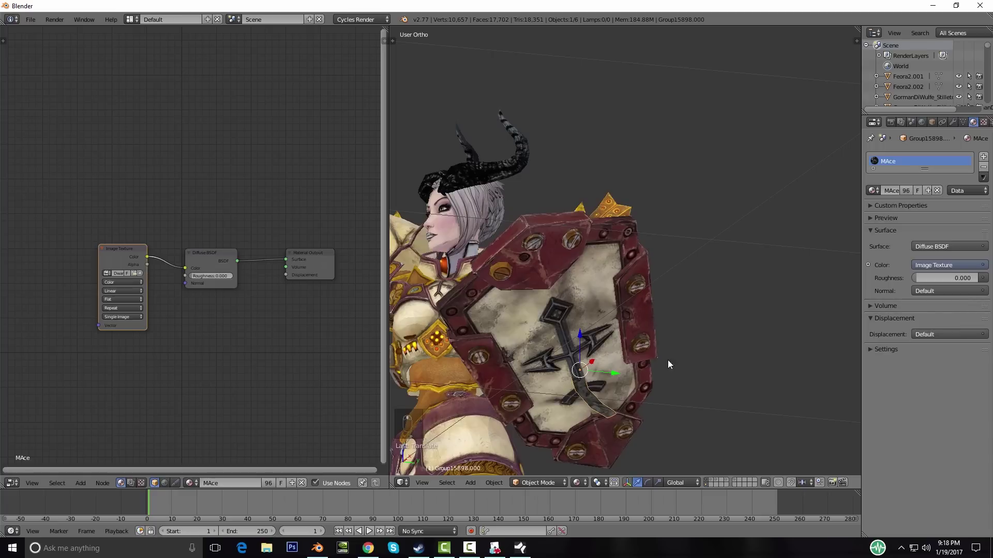
Step: Rotate the arc piece twice and reposition it from the front view
key(r)
click(589, 398)
mouse_move(588, 396)
middle_down()
mouse_move(588, 358)
mouse_move(582, 395)
middle_up()
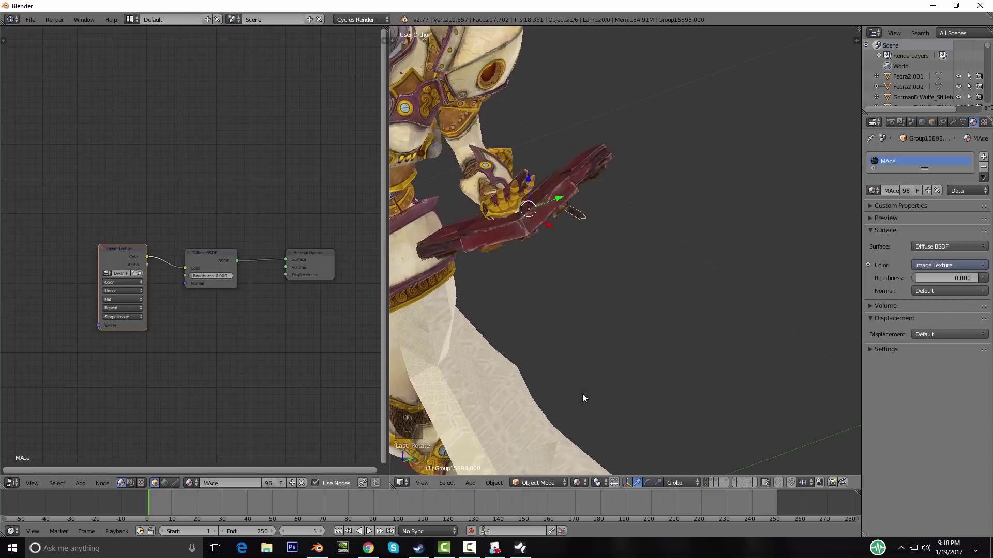
key(g)
key(KP_1)
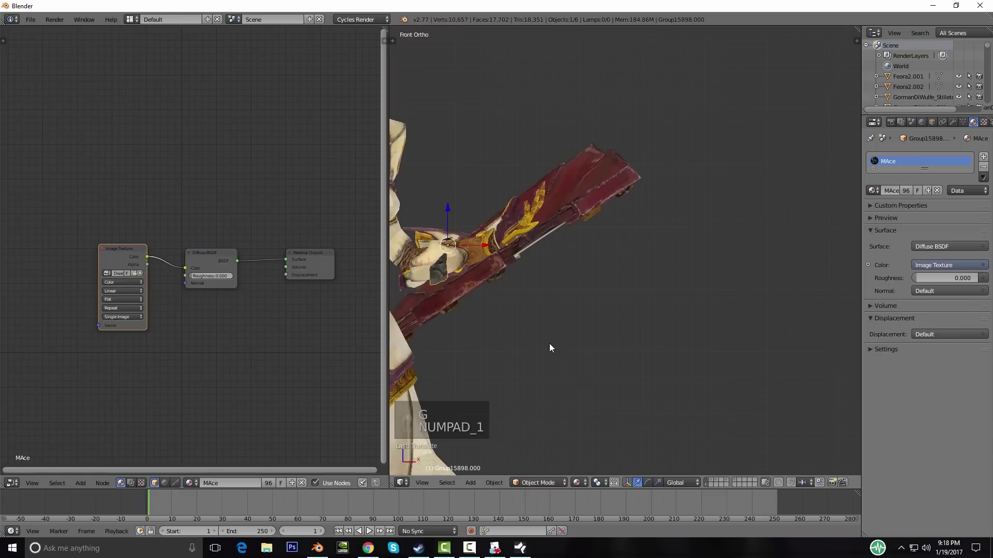
key(g)
middle_drag(629, 288, 647, 268)
key(r)
click(668, 256)
middle_drag(669, 209, 672, 319)
Step: Move the arc down along Y, rotate it, and seat it in the cleric's hand
key(g)
key(y)
click(670, 363)
key(r)
click(649, 343)
middle_drag(576, 298, 650, 325)
key(g)
click(591, 330)
key(g)
click(596, 321)
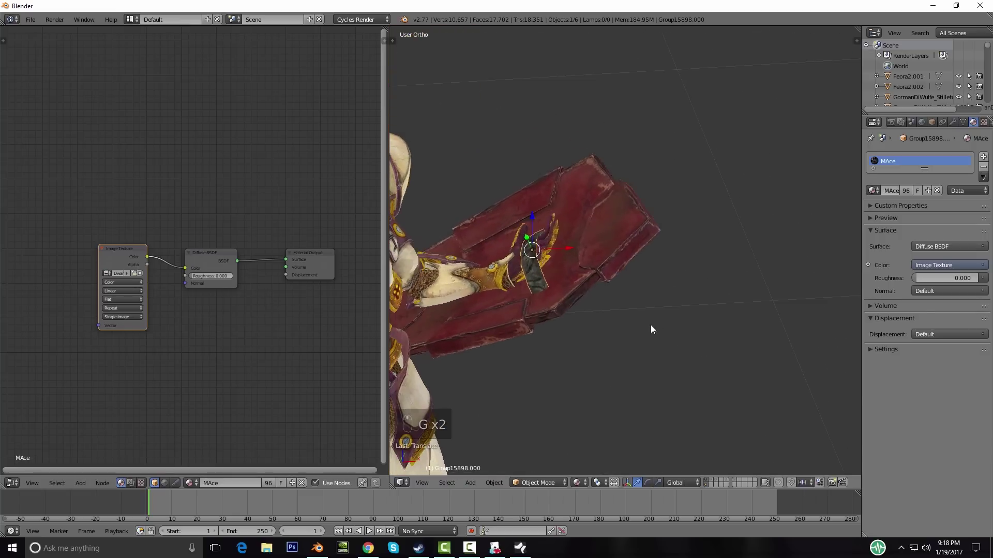
Step: Scale down the red shield and rotate it about the X axis
key(g)
key(s)
click(635, 317)
middle_drag(634, 316, 618, 340)
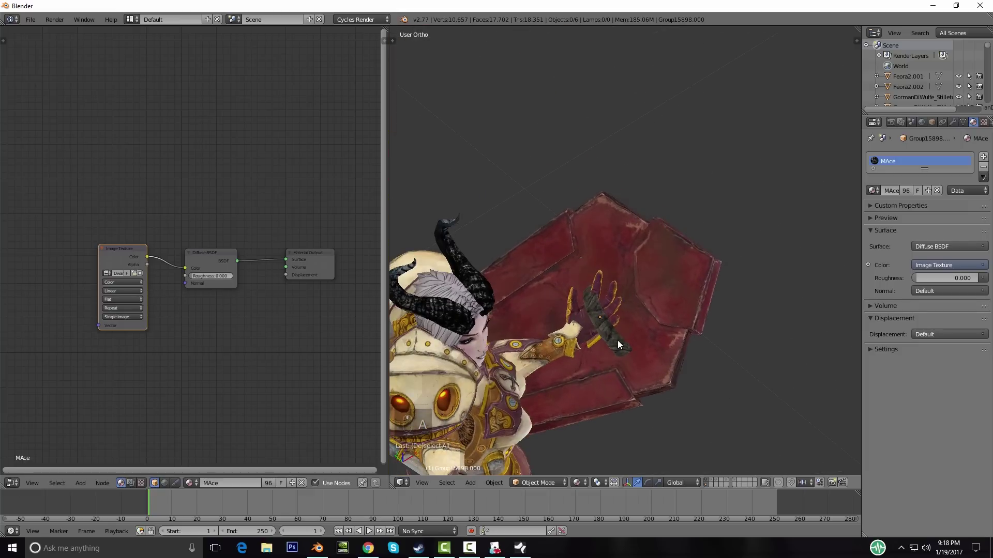
key(r)
key(x)
click(675, 333)
middle_drag(652, 350, 643, 330)
Step: Move and rotate the shield repeatedly until its grip sits in the hand along the forearm
key(r)
key(g)
click(640, 312)
key(r)
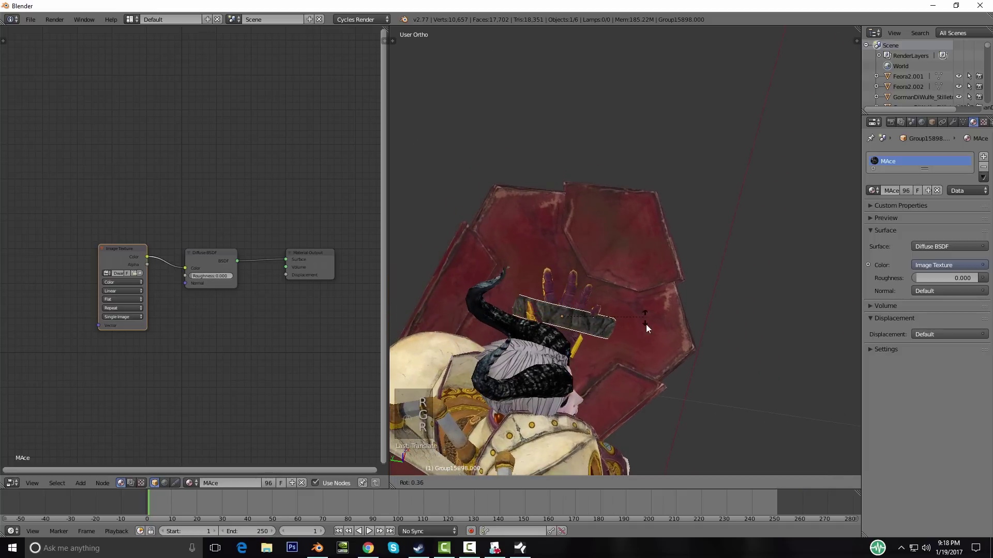
click(643, 336)
middle_drag(643, 336, 585, 254)
key(g)
click(585, 235)
key(r)
click(568, 284)
key(g)
click(569, 269)
middle_drag(569, 268, 648, 218)
scroll(600, 260, down, 3)
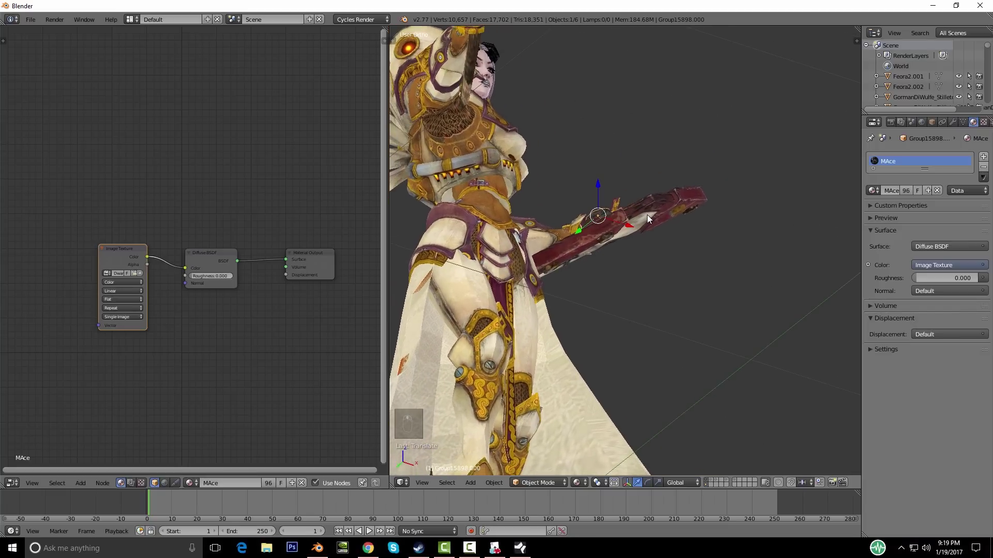
Step: Duplicate the shield as Group15898.002 and move the copy along Y, X, then down Z
key(shift+d)
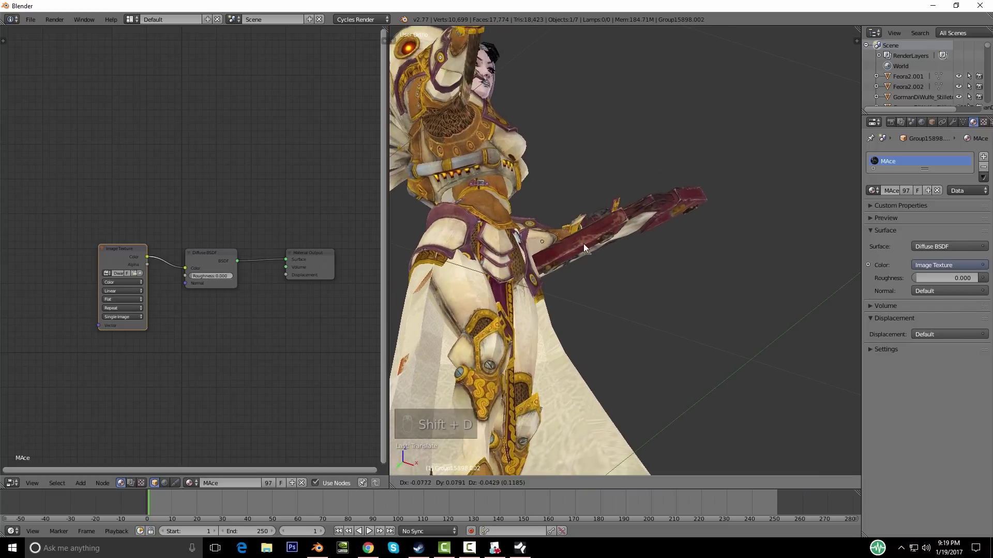
click(646, 215)
middle_drag(646, 216, 603, 281)
key(g)
key(y)
click(545, 364)
key(g)
key(x)
click(575, 297)
key(g)
key(z)
click(579, 313)
Step: Shift the copy along Y, rotate it about 11.5° onto the forearm, nudge it, and enter Edit Mode
middle_drag(588, 310, 548, 392)
key(g)
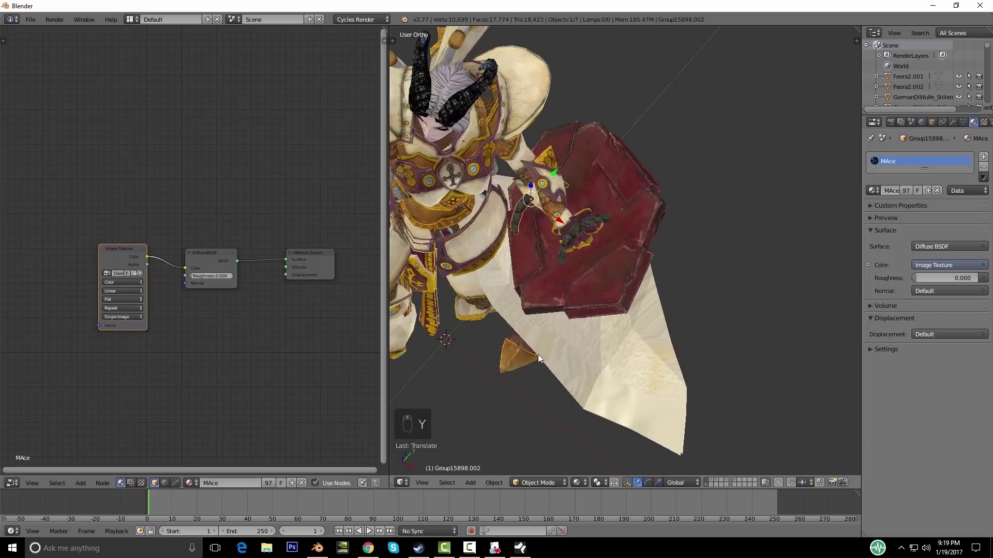
key(y)
click(572, 322)
middle_drag(571, 323, 709, 328)
key(g)
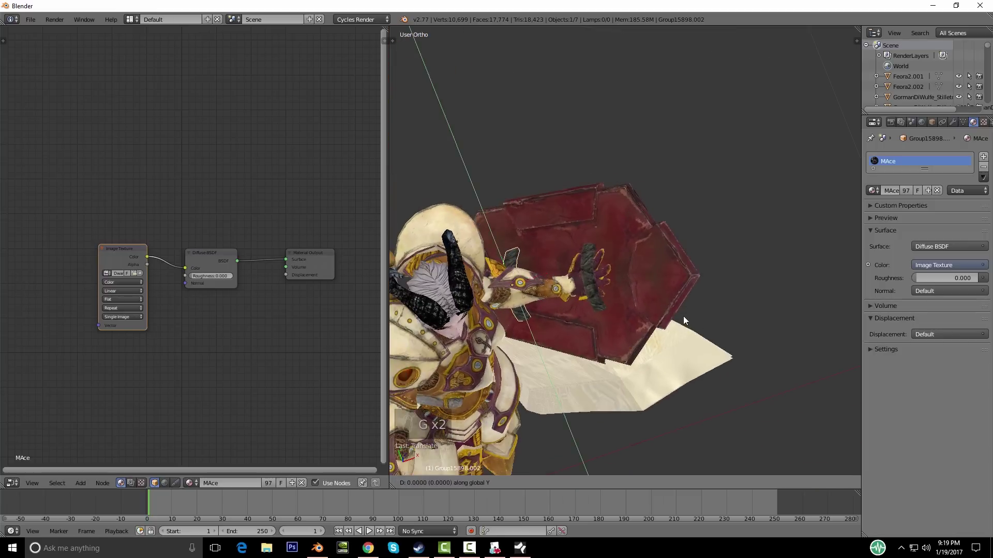
key(r)
click(686, 338)
middle_drag(687, 338, 681, 251)
key(g)
click(674, 203)
middle_drag(659, 255, 623, 331)
key(Tab)
Step: In wireframe view, select the strap vertex, then return to Material shading
scroll(624, 350, up, 3)
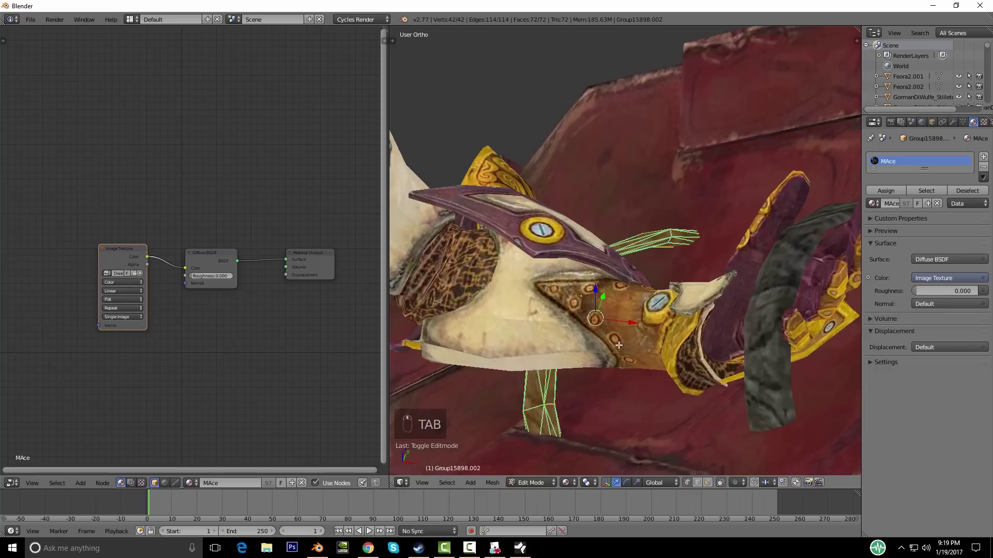
middle_drag(611, 371, 661, 538)
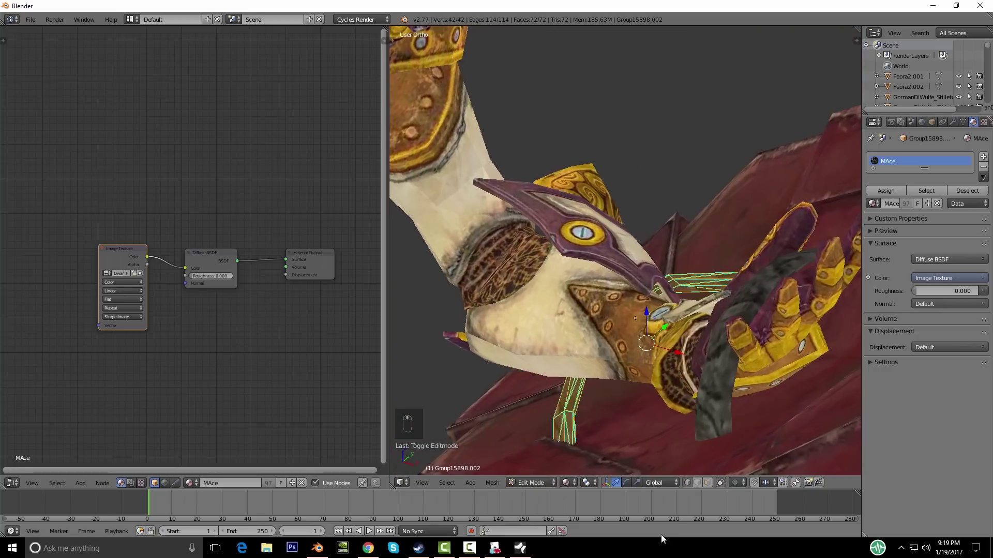
middle_drag(710, 386, 574, 336)
key(z)
right_click(562, 294)
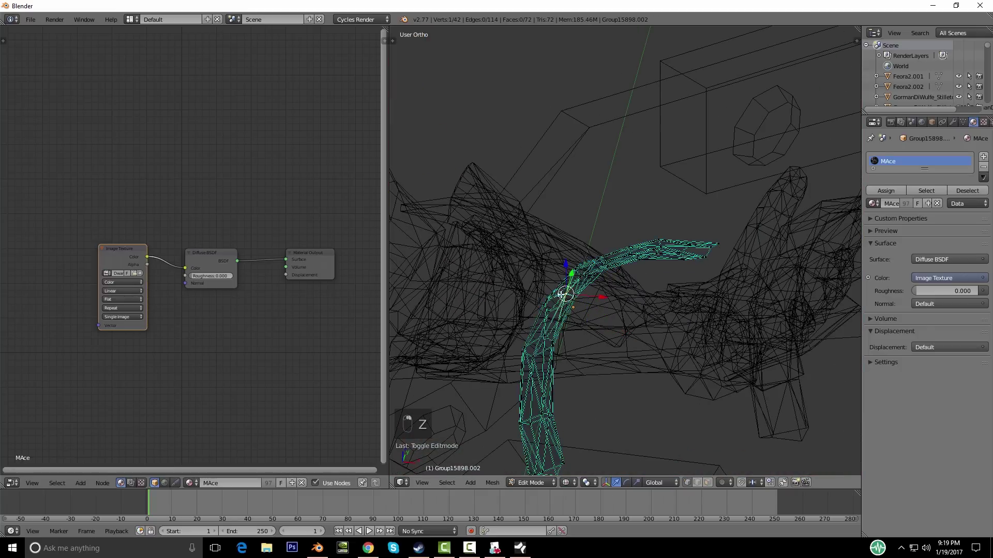
middle_drag(549, 299, 678, 340)
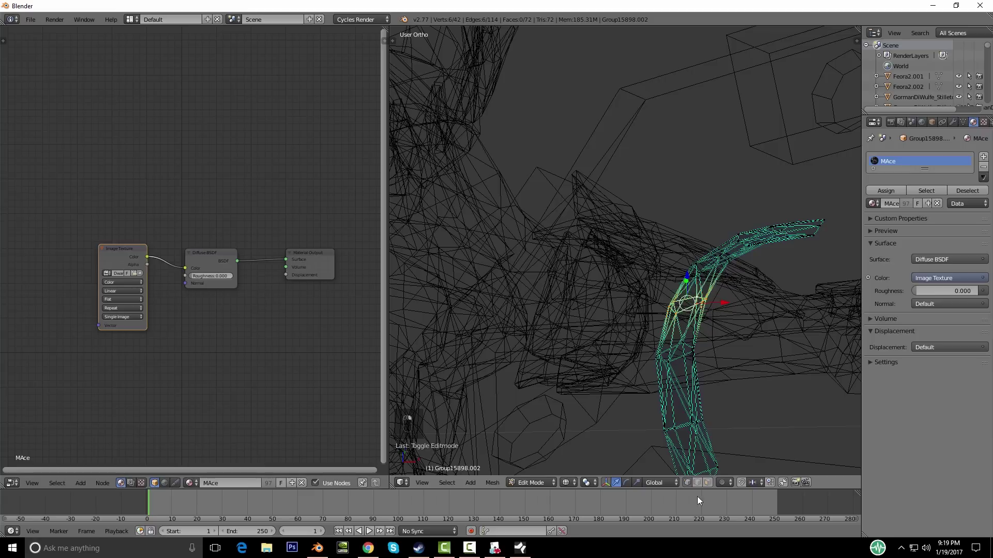
click(566, 482)
click(584, 428)
mouse_move(723, 382)
middle_down()
mouse_move(701, 378)
mouse_move(665, 343)
middle_up()
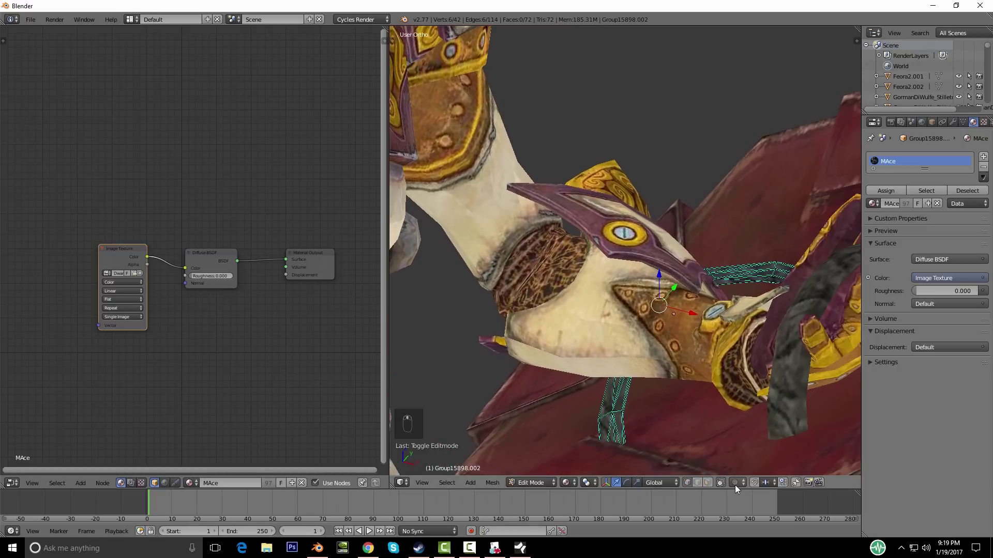
Step: Enable Proportional Editing with Inverse Square falloff and bend the strap vertices
click(750, 458)
middle_drag(751, 413, 715, 410)
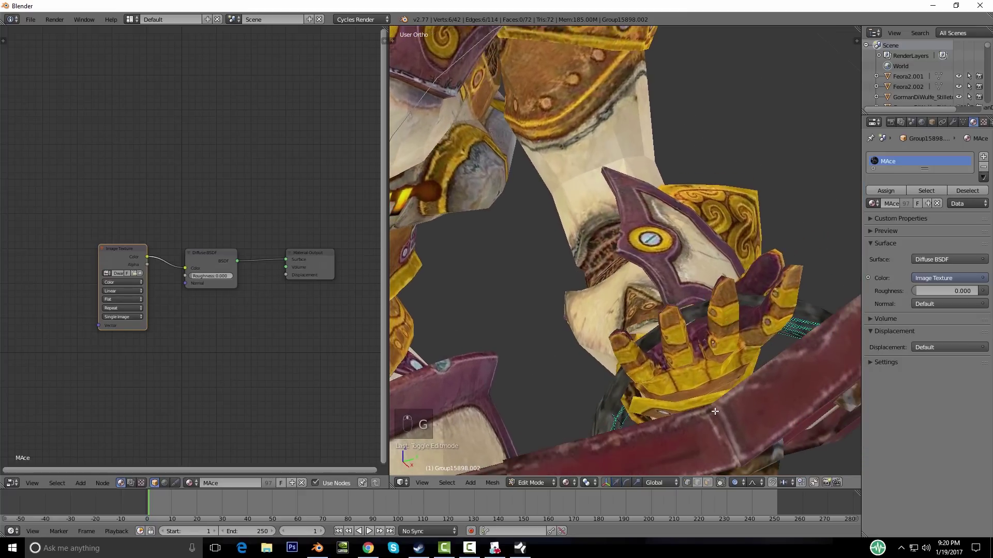
key(g)
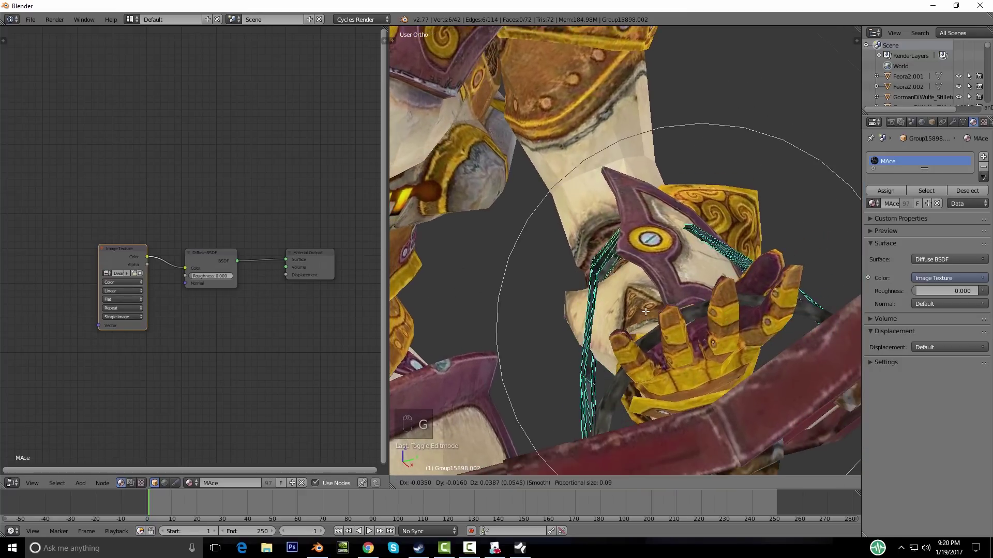
scroll(645, 311, down, 5)
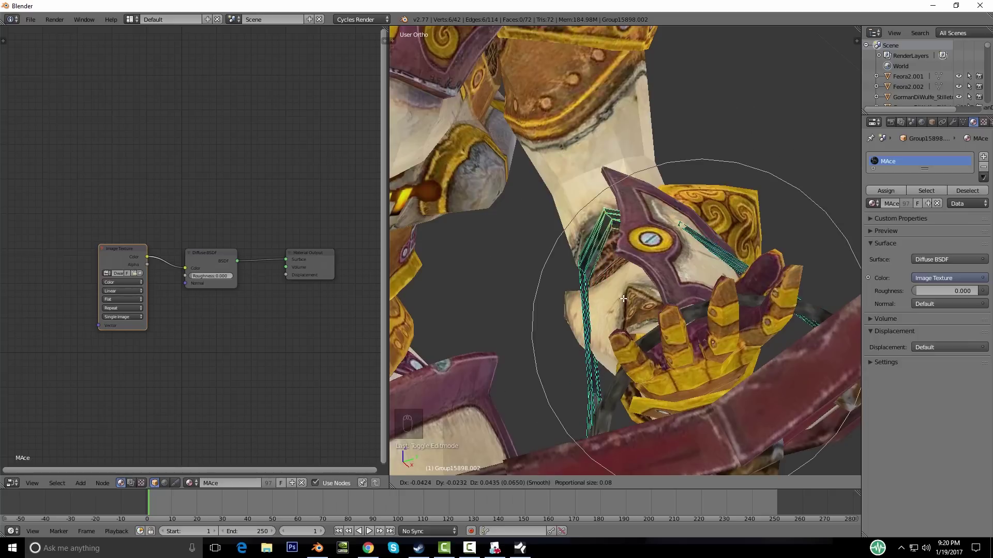
click(624, 299)
click(758, 483)
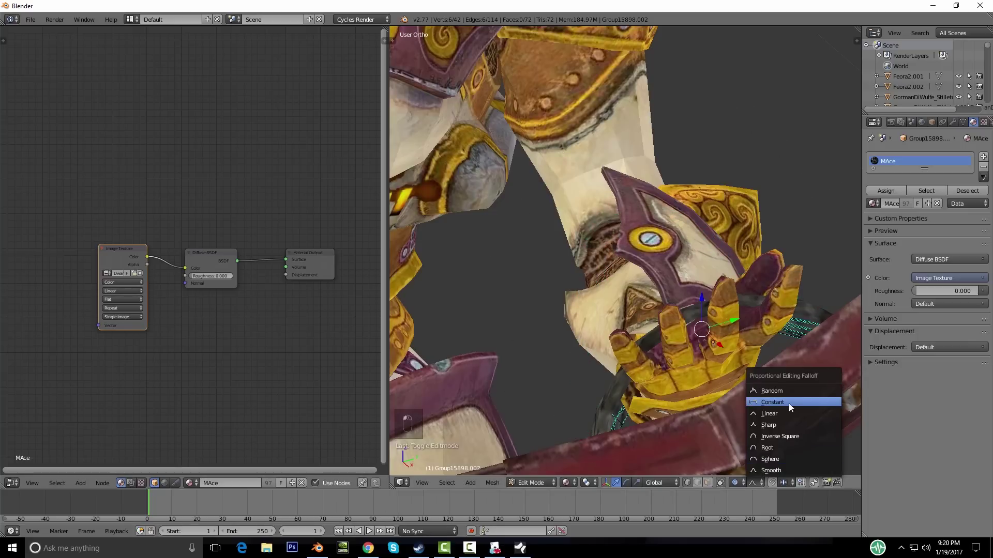
click(779, 437)
key(g)
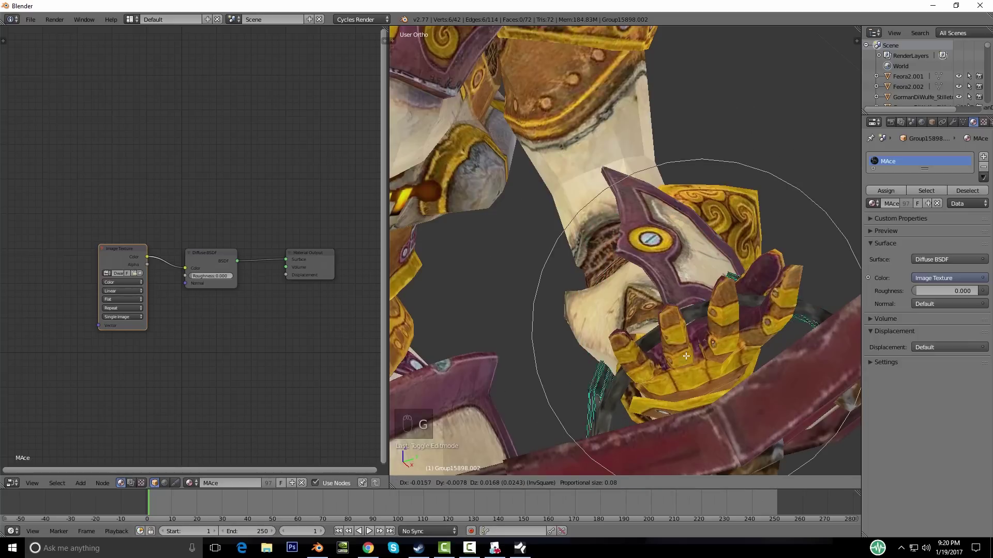
click(635, 303)
Step: Rotate the strap band around the forearm and reposition its end
middle_drag(634, 304, 652, 372)
key(r)
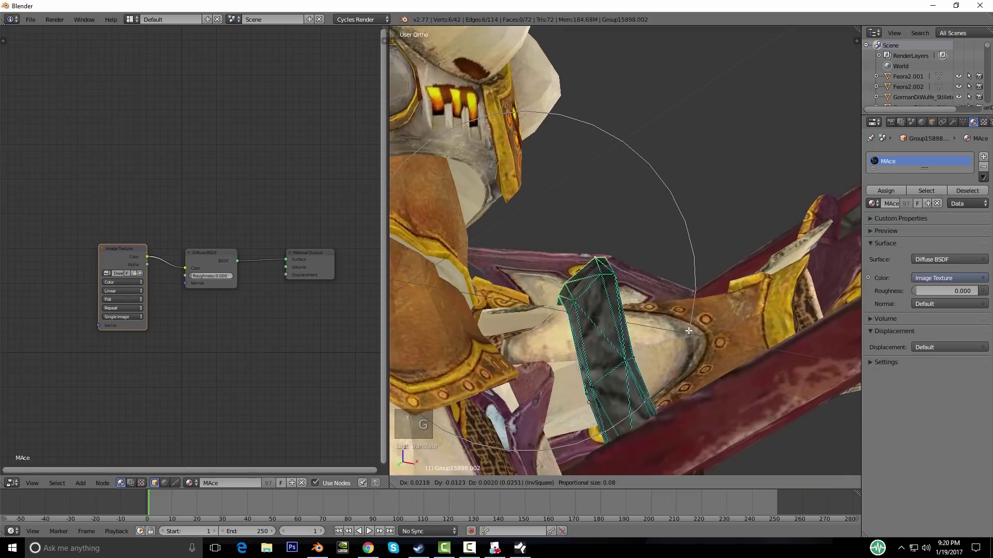
scroll(636, 385, up, 3)
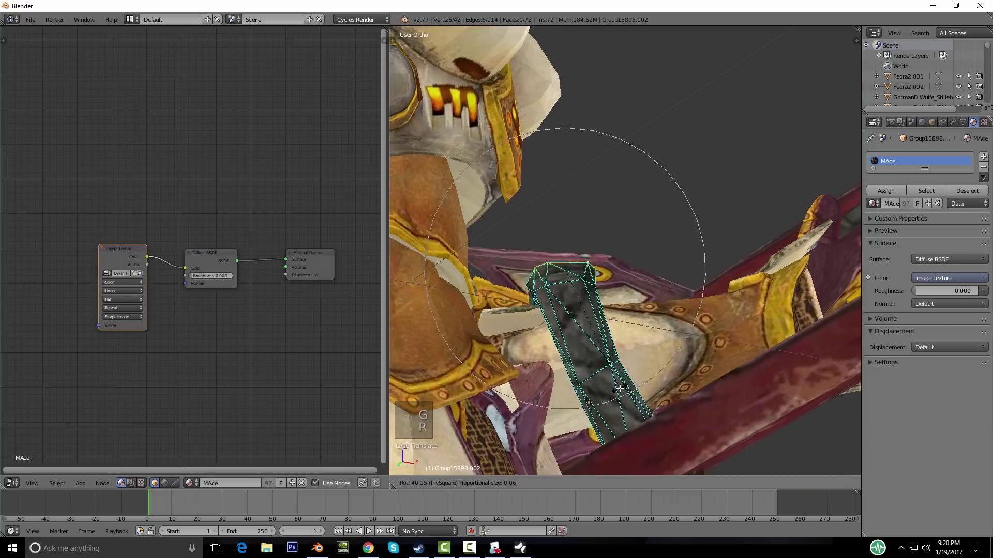
click(624, 375)
key(g)
click(628, 385)
middle_drag(638, 408, 605, 291)
Step: Place the strap part, then select the Feora2.002 character mesh for editing
key(g)
click(654, 344)
key(Tab)
right_click(583, 278)
key(Tab)
key(g)
key(Tab)
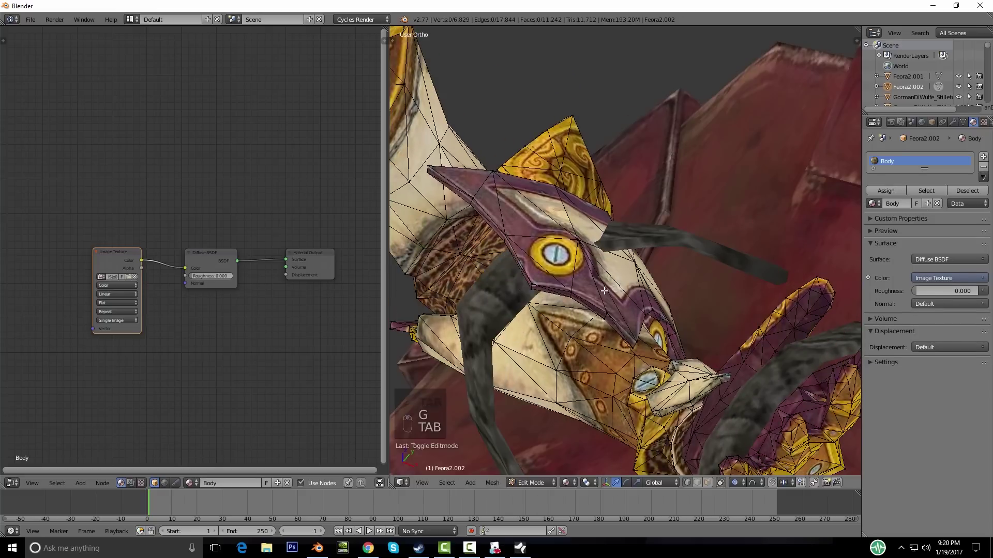
Step: Select the connected forearm guard and turn off proportional editing
key(l)
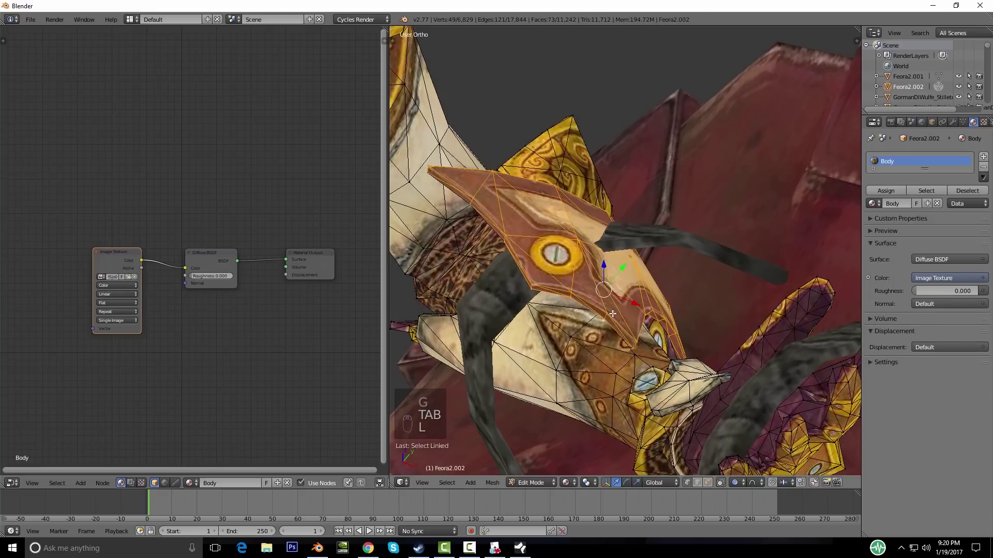
key(g)
right_click(705, 448)
click(735, 483)
click(739, 470)
key(g)
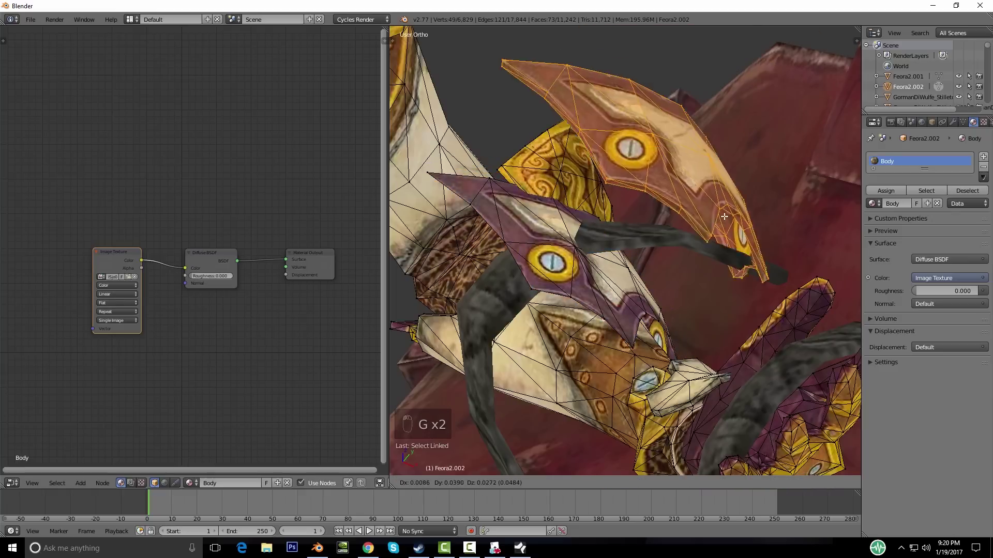
right_click(724, 216)
middle_drag(703, 249, 715, 218)
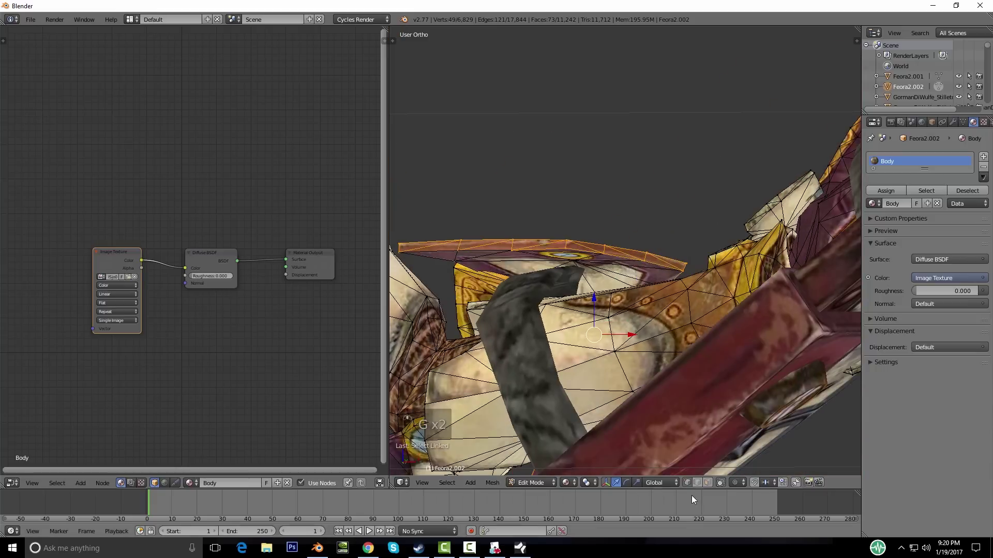
Step: Extend the selection to the whole gem guard and separate it into Feora2.000
key(l)
middle_drag(612, 264, 529, 233)
key(g)
right_click(630, 254)
key(g)
right_click(487, 168)
middle_drag(486, 168, 626, 179)
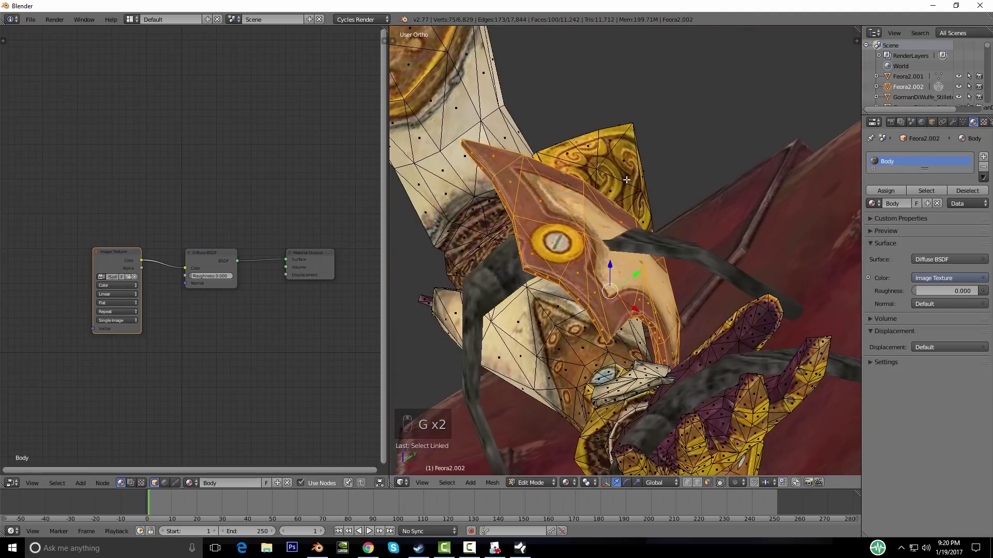
click(626, 179)
key(Tab)
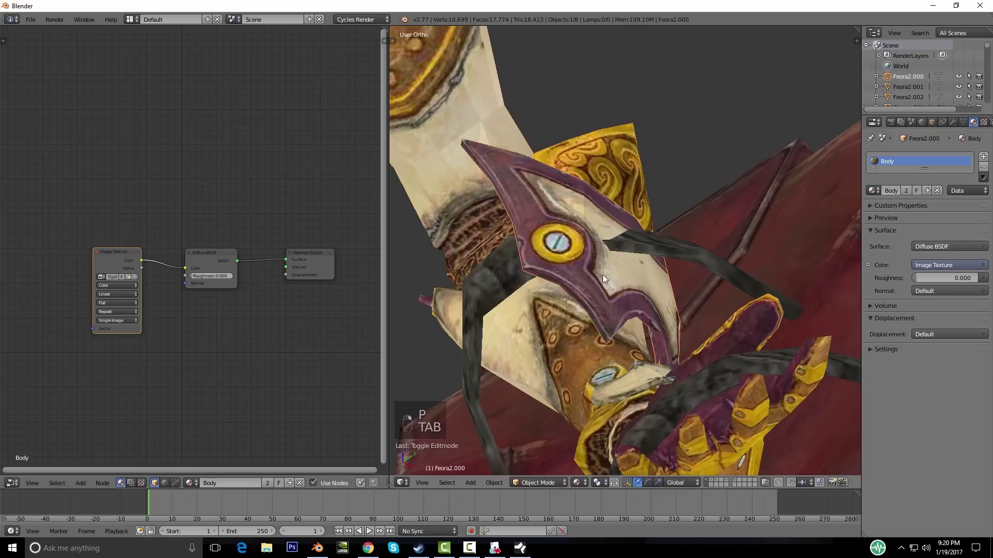
key(m)
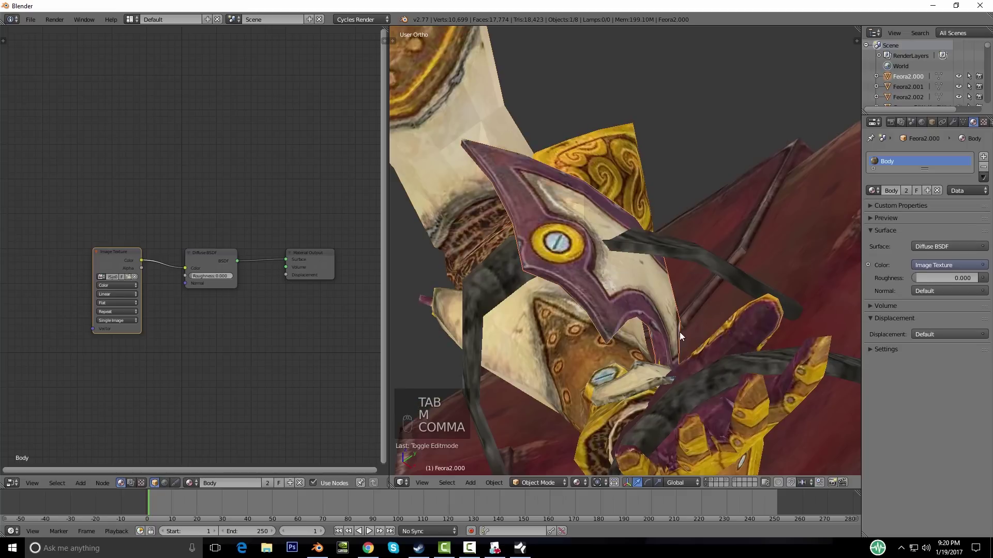
Step: Move the separated Feora2.000 wrist plate to another layer
key(m)
click(759, 355)
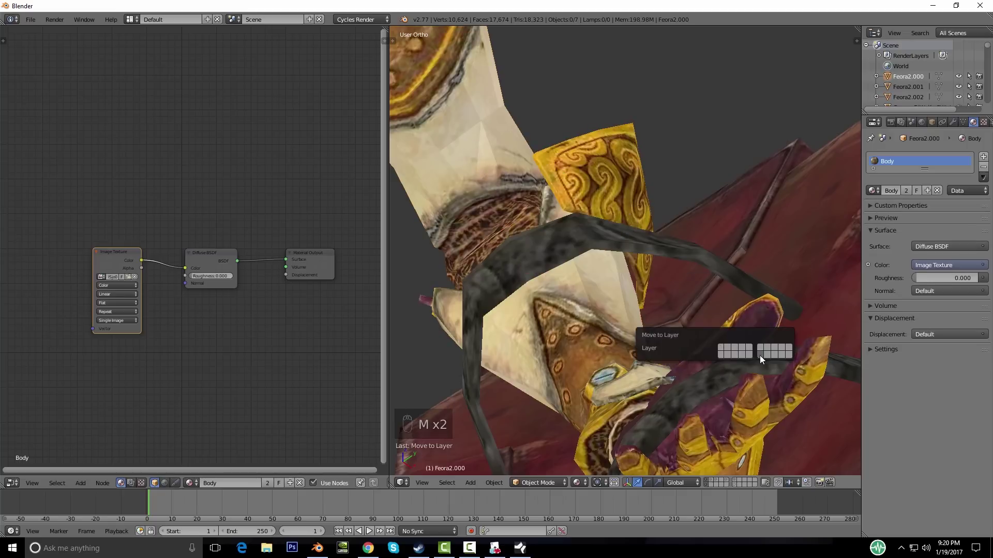
middle_drag(699, 353, 685, 410)
scroll(626, 305, down, 15)
scroll(684, 410, up, 8)
scroll(554, 349, down, 8)
Step: Orbit and zoom around the whole horned cleric to view her from front and above
middle_drag(598, 306, 606, 223)
middle_drag(640, 416, 719, 299)
scroll(651, 314, up, 5)
scroll(569, 262, down, 4)
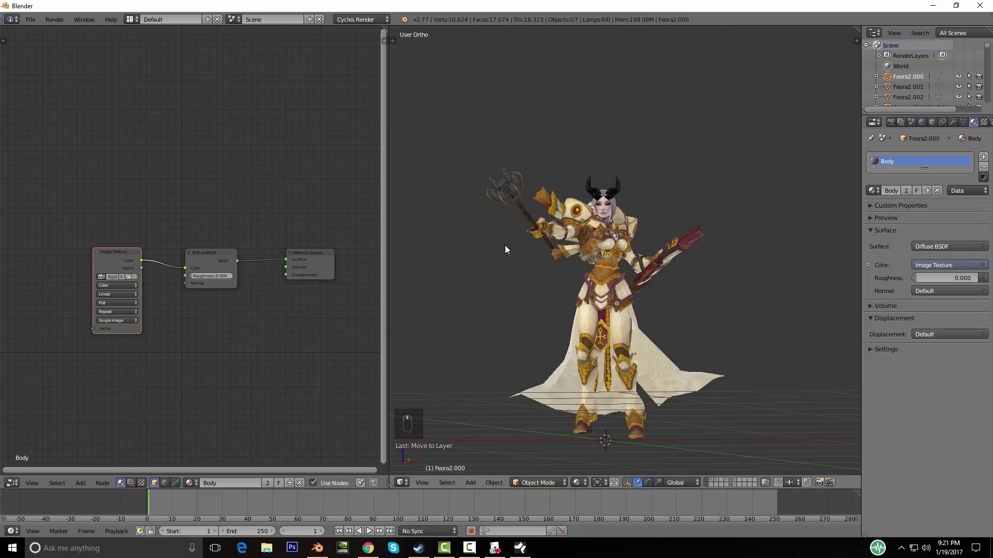
middle_drag(712, 436, 693, 402)
scroll(641, 395, up, 4)
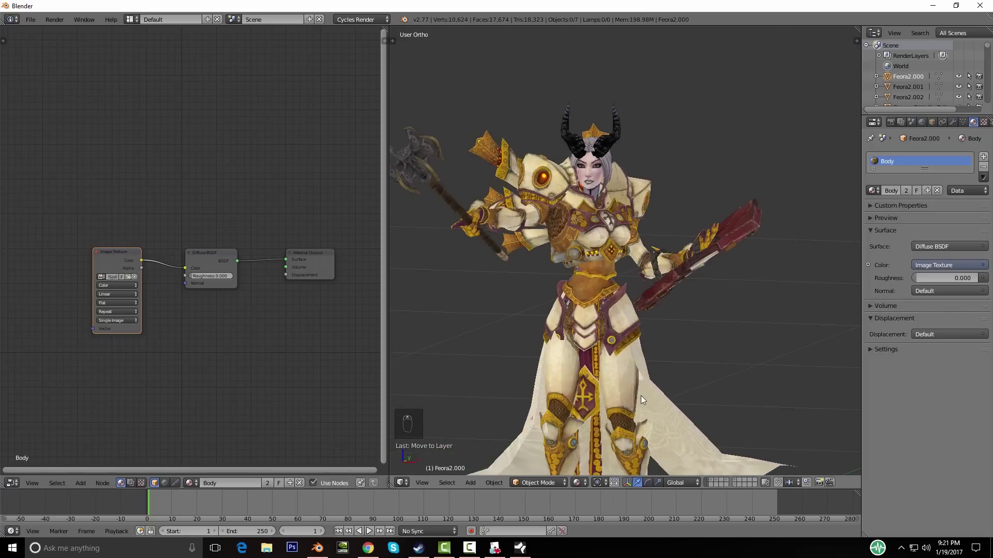
middle_drag(564, 350, 656, 218)
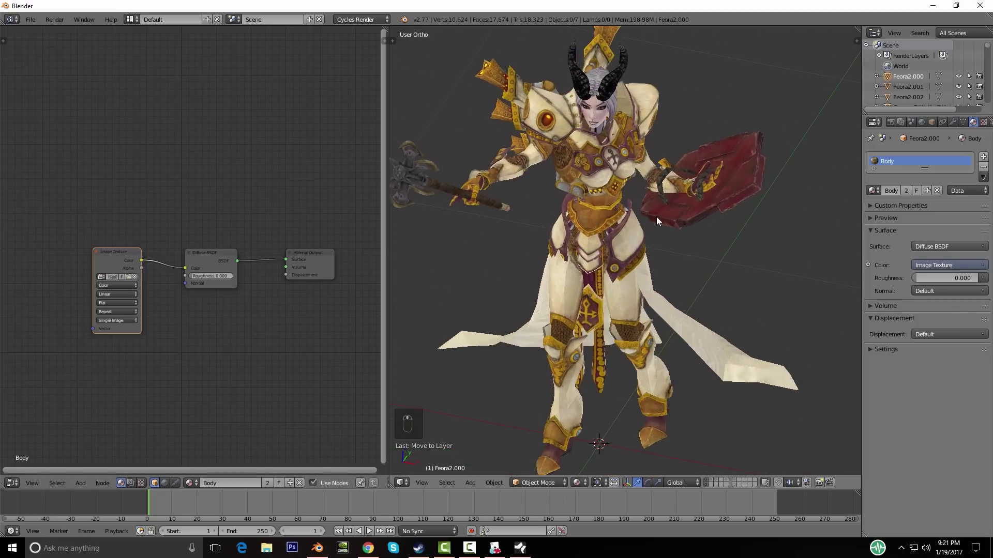
middle_drag(730, 345, 646, 310)
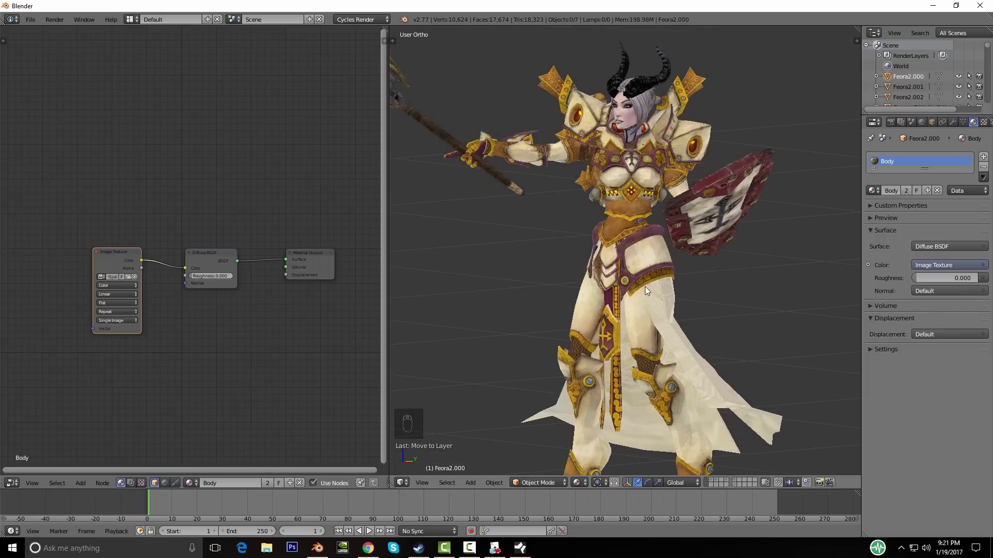
scroll(625, 324, down, 4)
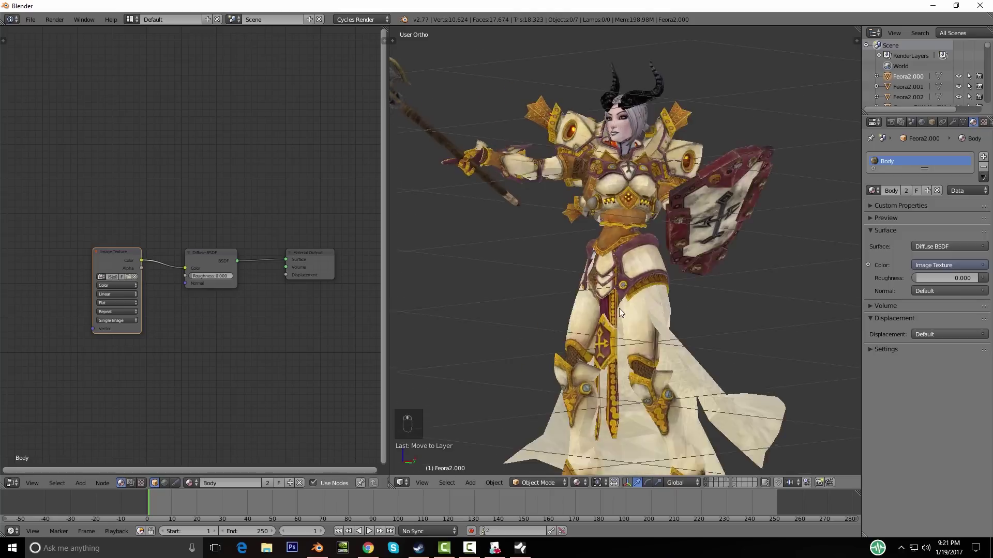
Step: Save the scene as Tiefling_Cleric_Mini_1.blend in the Blender documents folder
click(30, 21)
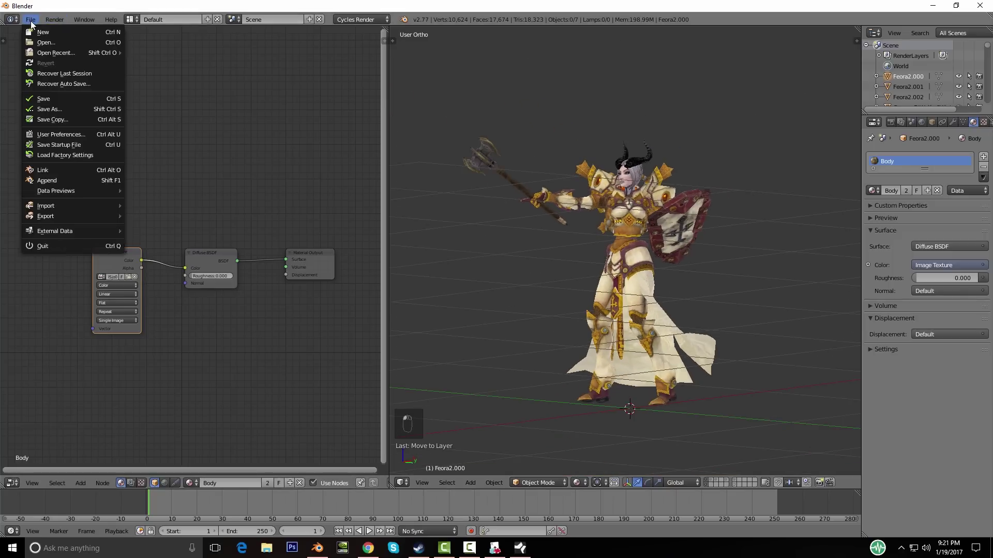
click(43, 100)
click(189, 59)
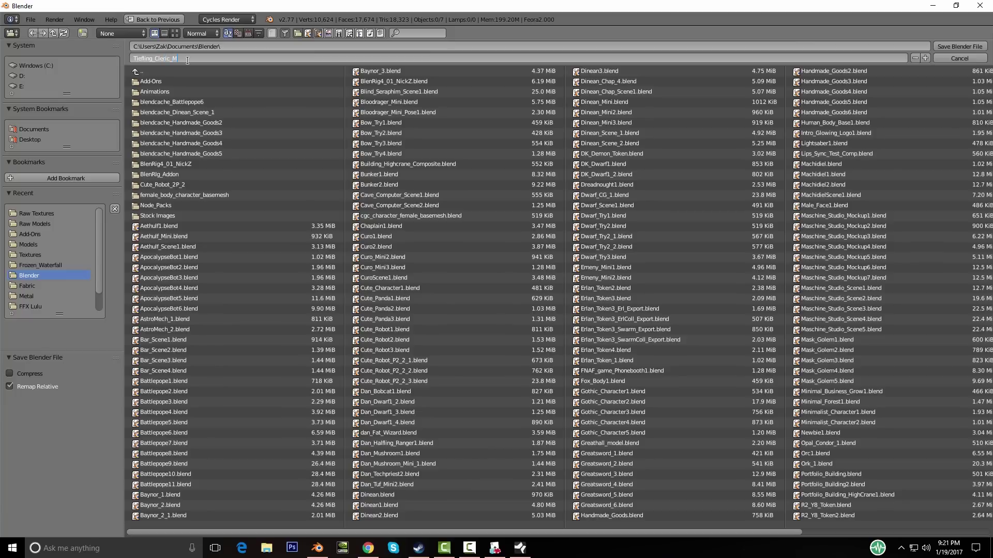
text(1)
key(Return)
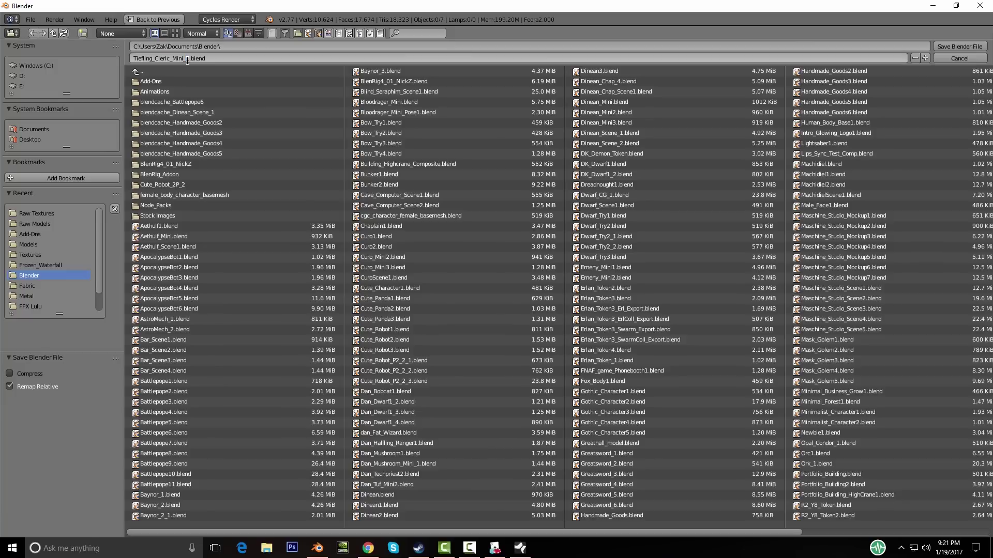
key(Return)
Step: Join both arm straps into the red shield as the single Revenger_Shield object
middle_drag(478, 293, 560, 357)
scroll(592, 309, up, 1)
scroll(592, 309, down, 4)
scroll(646, 328, up, 5)
scroll(659, 277, up, 5)
right_click(502, 292)
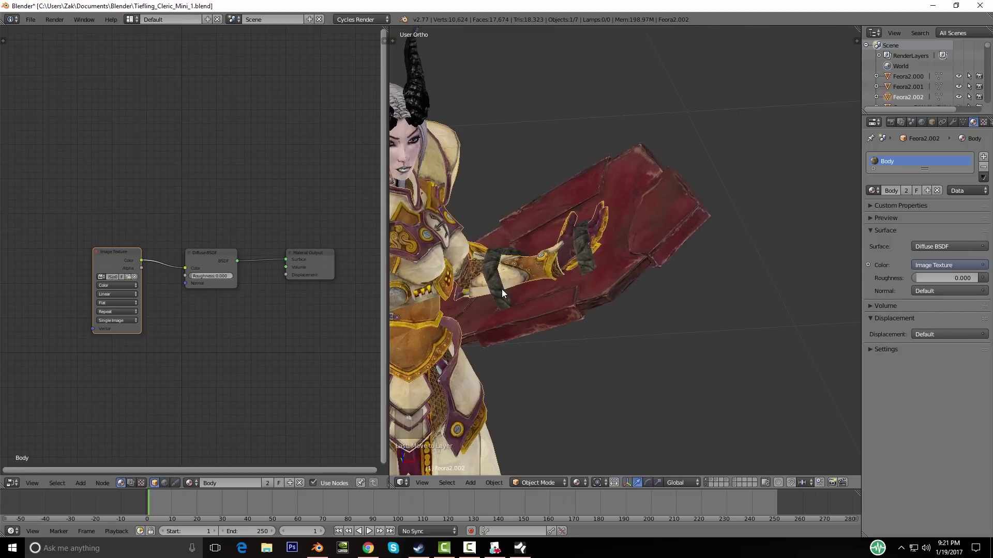
right_click(511, 305)
shift+right_click(595, 272)
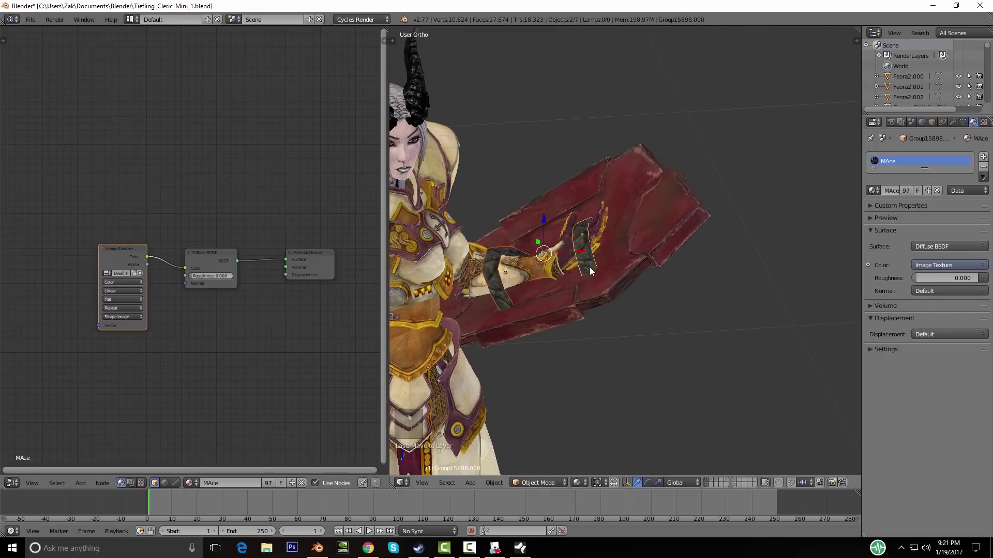
shift+right_click(648, 229)
key(ctrl+j)
Step: Deselect everything and display the winged demon's layer, selecting its leg mesh
middle_drag(681, 269, 562, 329)
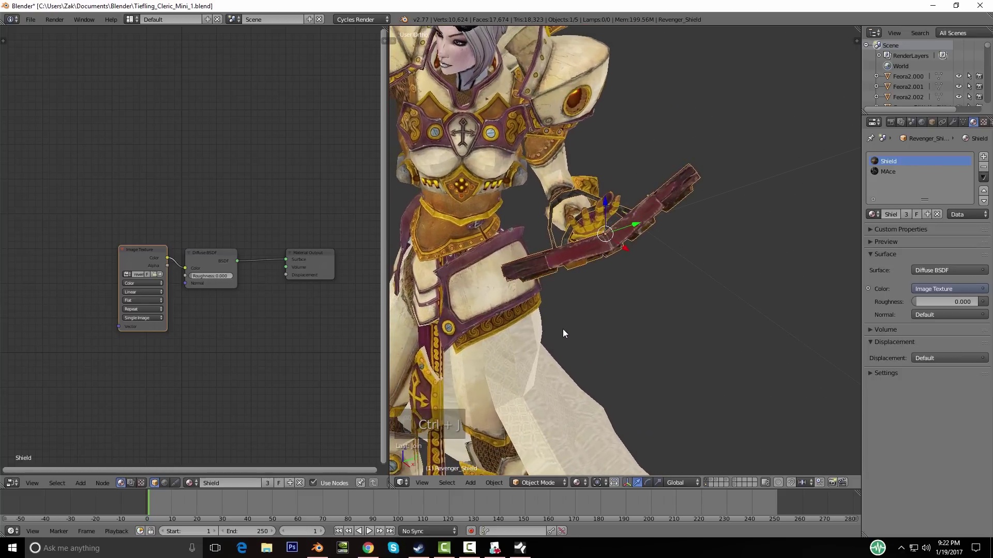
key(r)
right_click(687, 318)
middle_drag(687, 318, 701, 492)
scroll(697, 261, down, 5)
key(a)
click(711, 481)
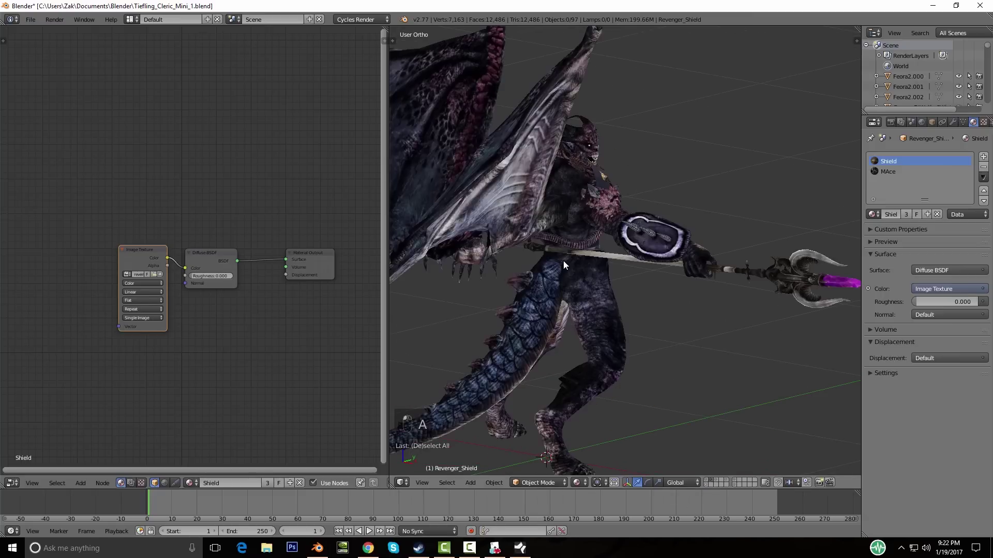
right_click(575, 310)
Step: Delete all of the winged demon's objects from its layer
middle_drag(580, 330, 660, 366)
scroll(724, 351, down, 4)
right_click(657, 312)
middle_drag(656, 319, 695, 347)
scroll(708, 355, up, 6)
scroll(706, 352, down, 6)
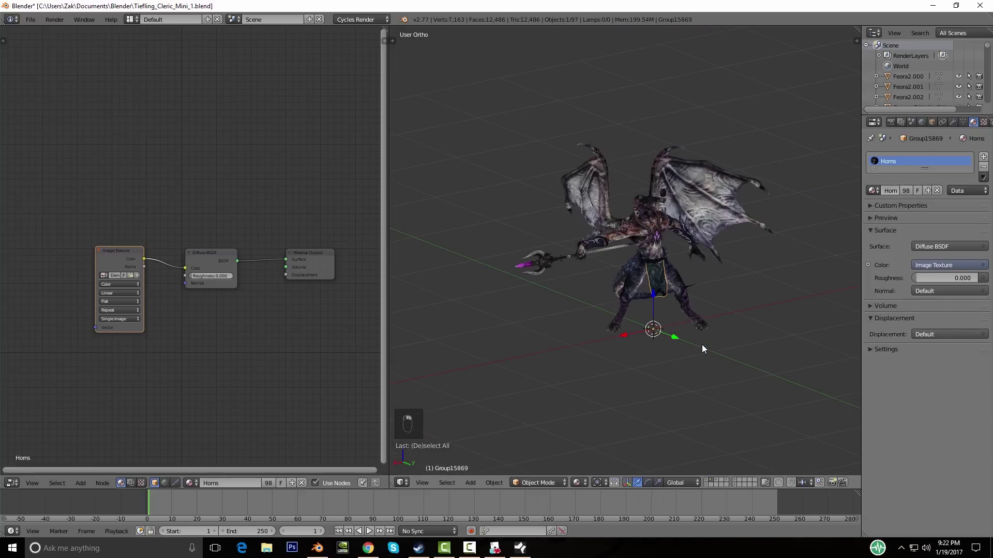
click(715, 484)
click(711, 480)
key(a)
key(Delete)
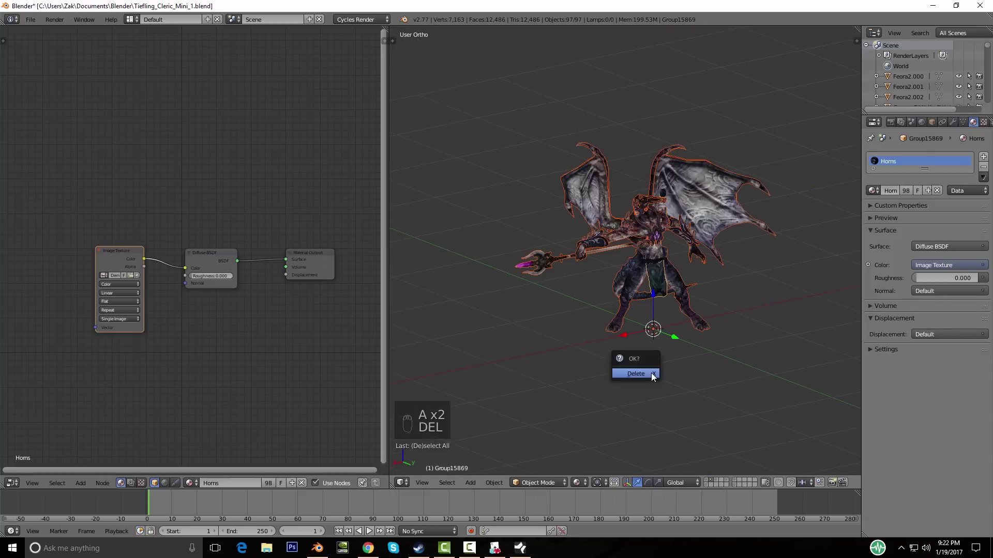
click(650, 374)
Step: Delete the leftover models on the next three layers
click(718, 479)
key(a)
key(a)
key(Delete)
click(727, 382)
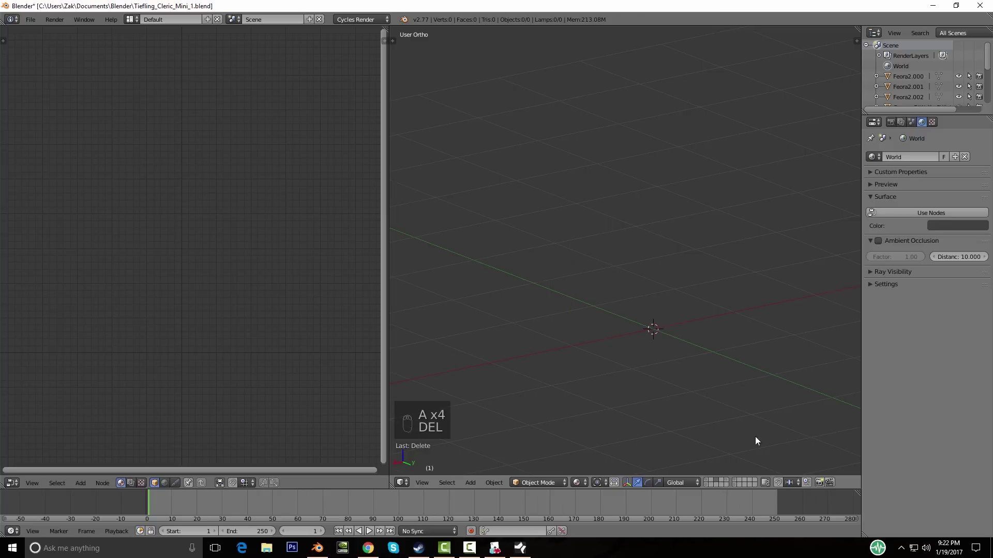
click(724, 479)
key(a)
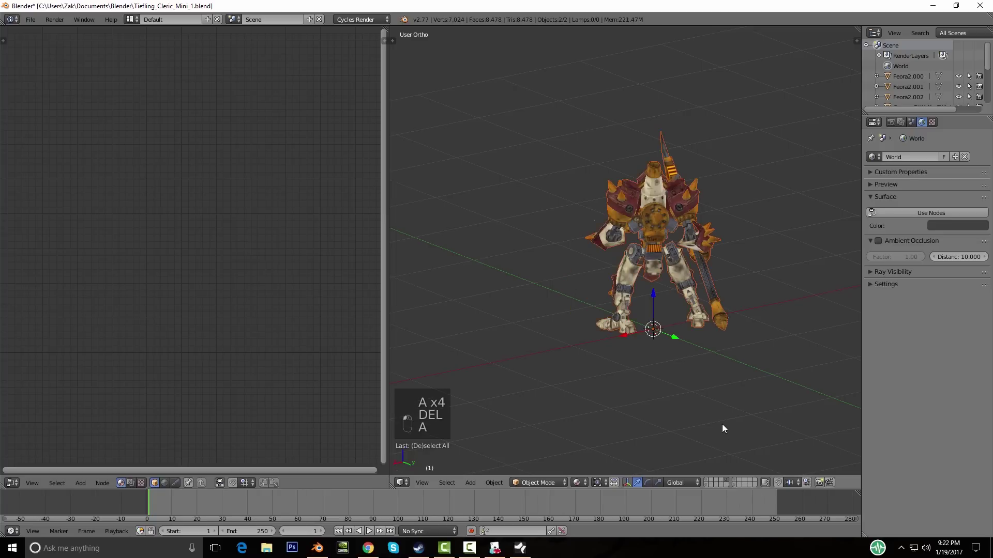
key(Delete)
click(714, 424)
click(732, 479)
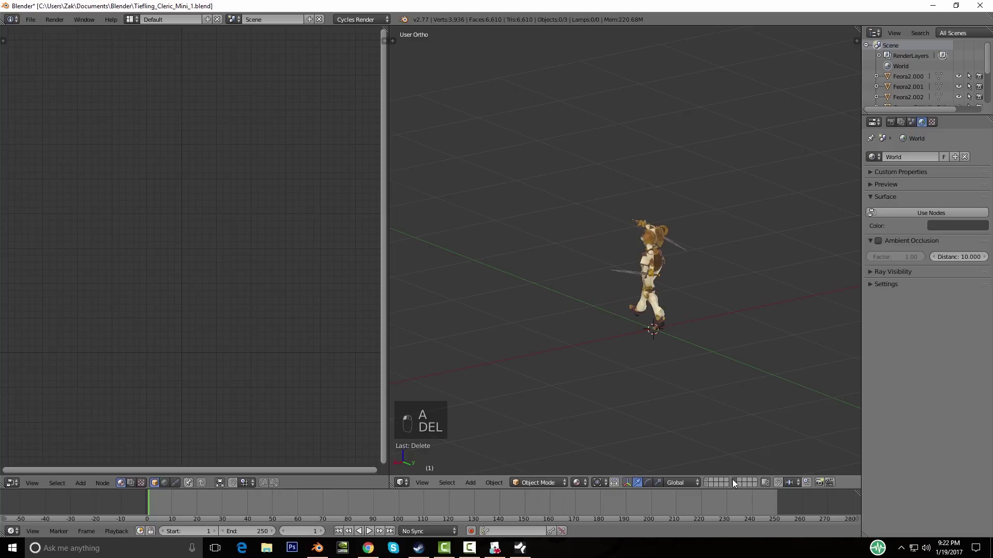
key(a)
key(Delete)
click(667, 333)
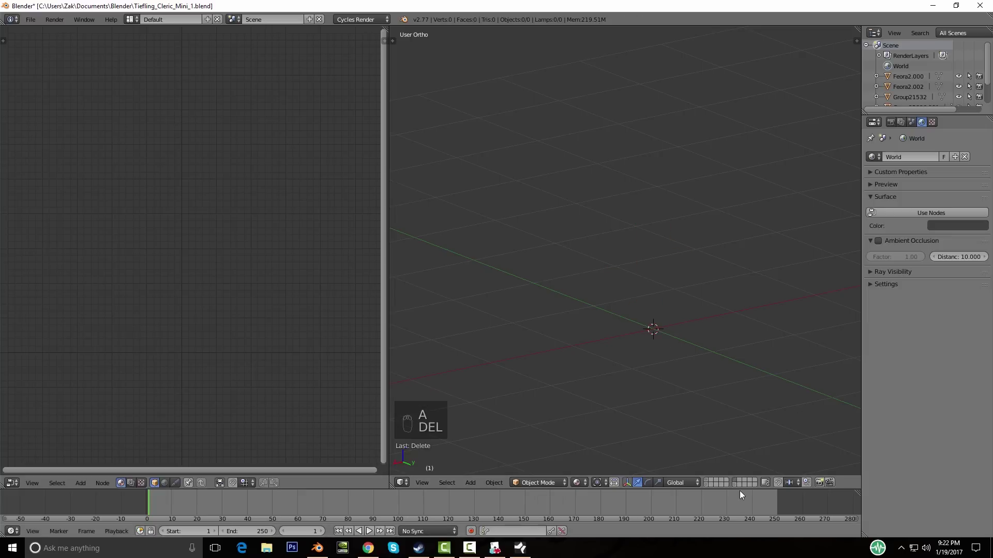
Step: Delete the small leftover object on another layer
click(736, 485)
key(a)
scroll(693, 351, up, 4)
key(Delete)
click(692, 351)
scroll(692, 350, down, 3)
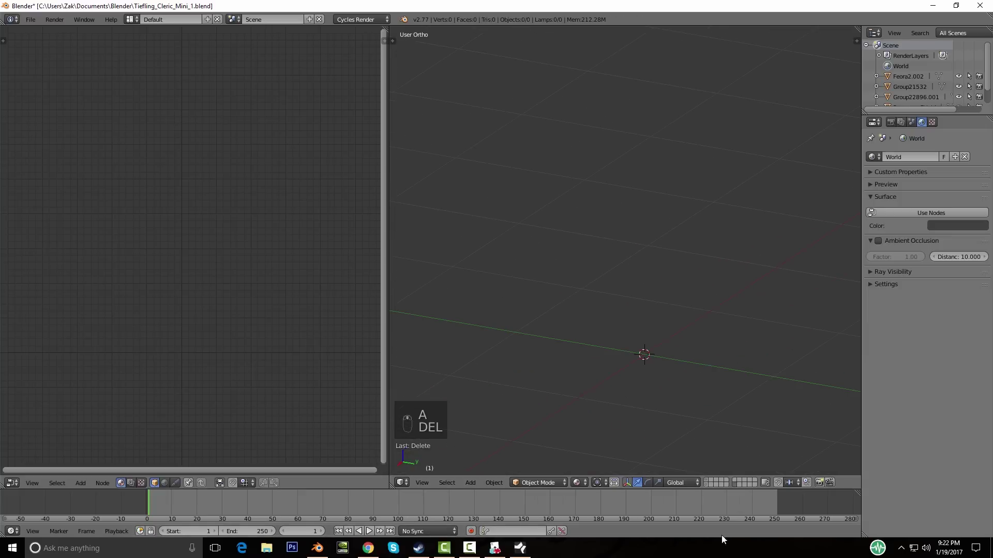
Step: Display the armored cleric body layer along with the horns, mace and shield layer
click(705, 484)
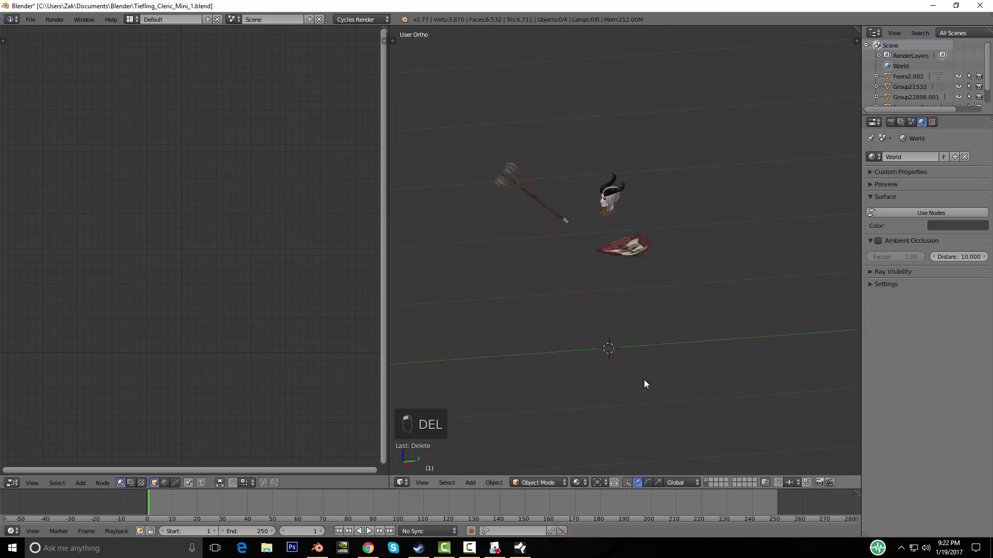
click(712, 485)
middle_drag(625, 400, 697, 468)
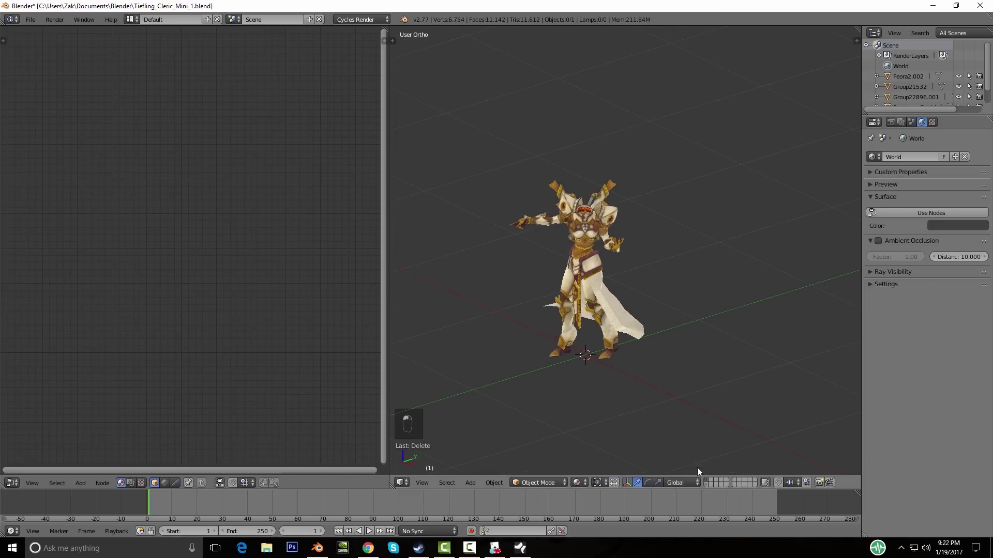
shift+click(704, 484)
Step: Save over Tiefling_Cleric_Mini_1.blend with Ctrl+S
middle_drag(596, 394, 610, 383)
scroll(610, 383, up, 4)
scroll(605, 382, down, 3)
key(ctrl+s)
click(598, 381)
middle_drag(582, 392, 669, 337)
scroll(628, 328, down, 2)
scroll(627, 331, up, 4)
Step: Select the cleric's body and frame a more frontal view
right_click(723, 226)
scroll(775, 261, down, 3)
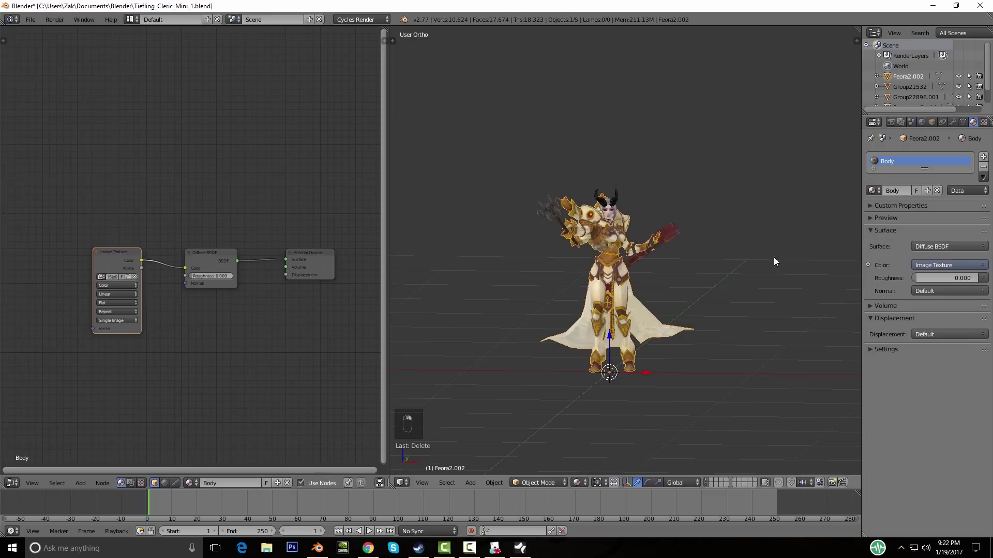
scroll(669, 246, up, 3)
middle_drag(737, 265, 648, 241)
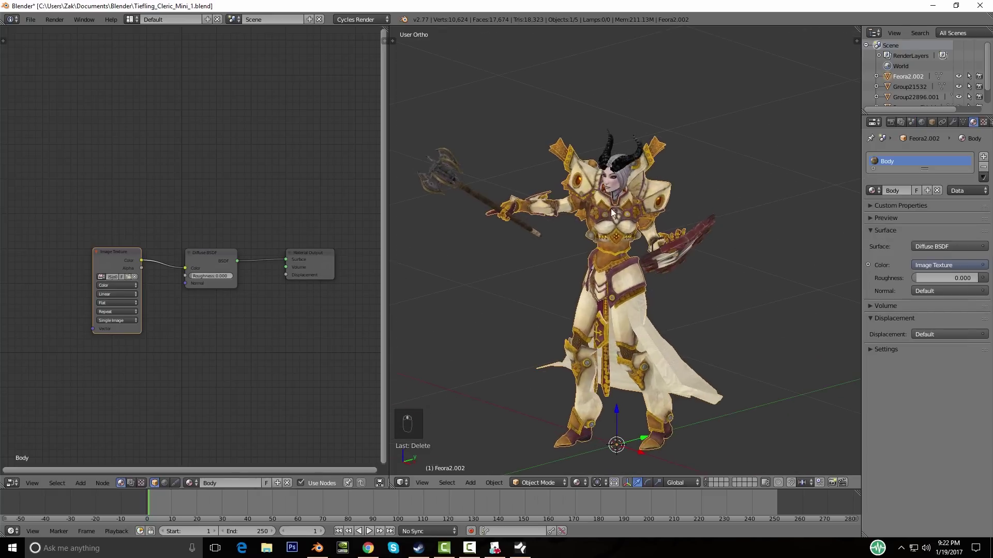
scroll(610, 209, up, 1)
shift+middle_drag(610, 209, 724, 339)
scroll(645, 332, up, 3)
Step: Select the mace, horns, head piece and shield, then view the shield's inner side
right_click(470, 307)
right_click(614, 199)
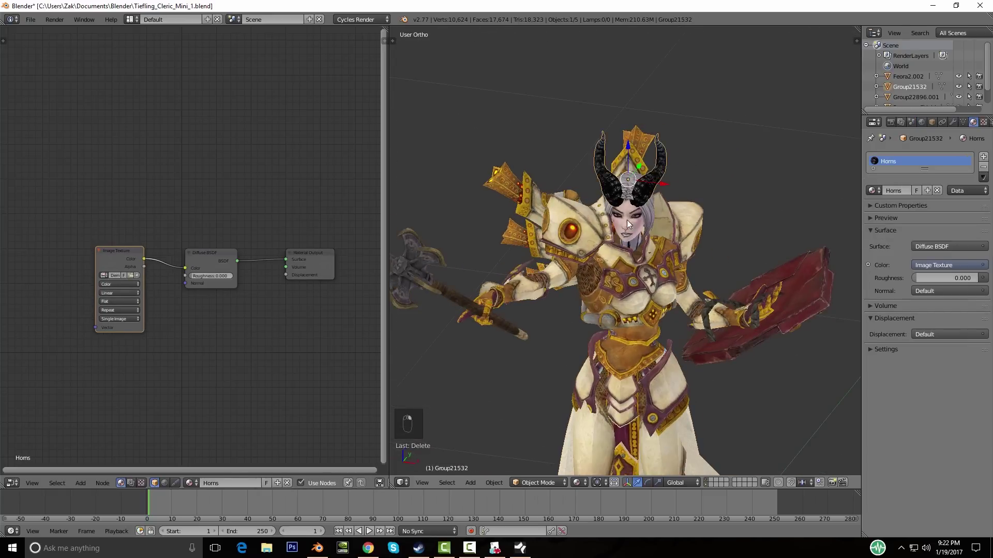
right_click(626, 225)
right_click(793, 291)
middle_drag(809, 304, 613, 296)
scroll(613, 296, up, 4)
shift+middle_drag(659, 331, 612, 319)
shift+middle_drag(611, 319, 646, 304)
scroll(620, 316, up, 2)
Step: Separate the straps from the shield into their own mesh, Revenger_Shield.001
key(Tab)
key(a)
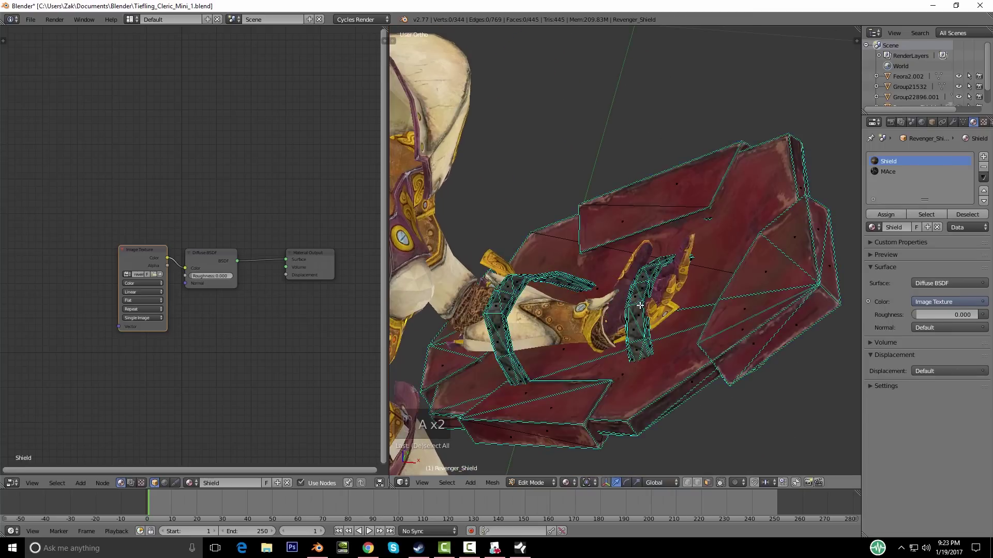
key(l)
key(l)
key(p)
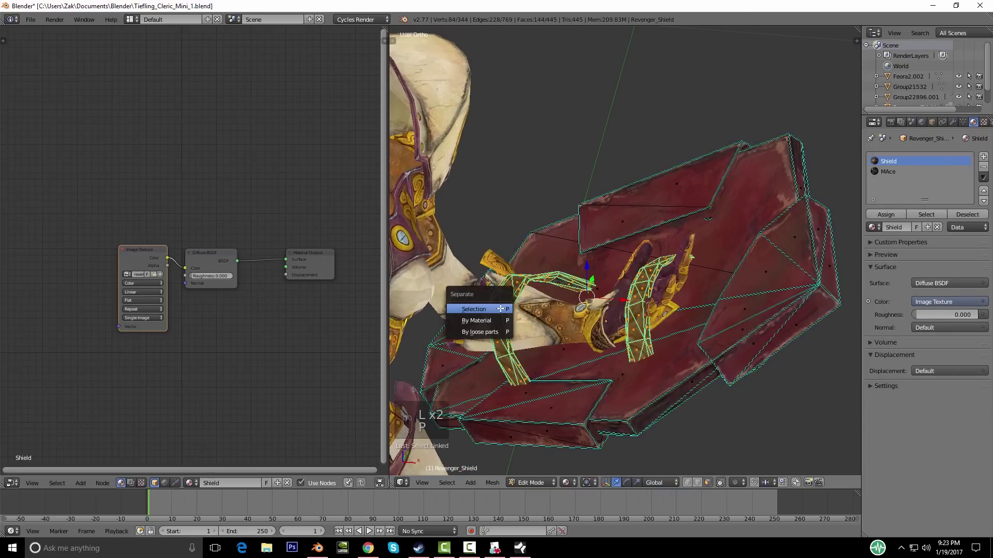
click(499, 308)
key(Tab)
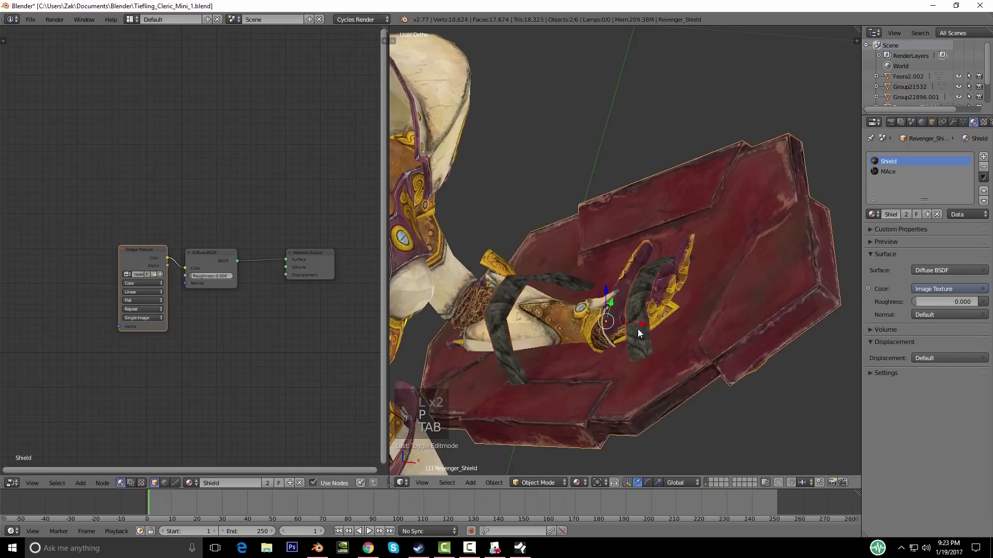
Step: Remove the MAce material slot from Revenger_Shield, leaving only Shield
click(983, 169)
right_click(734, 295)
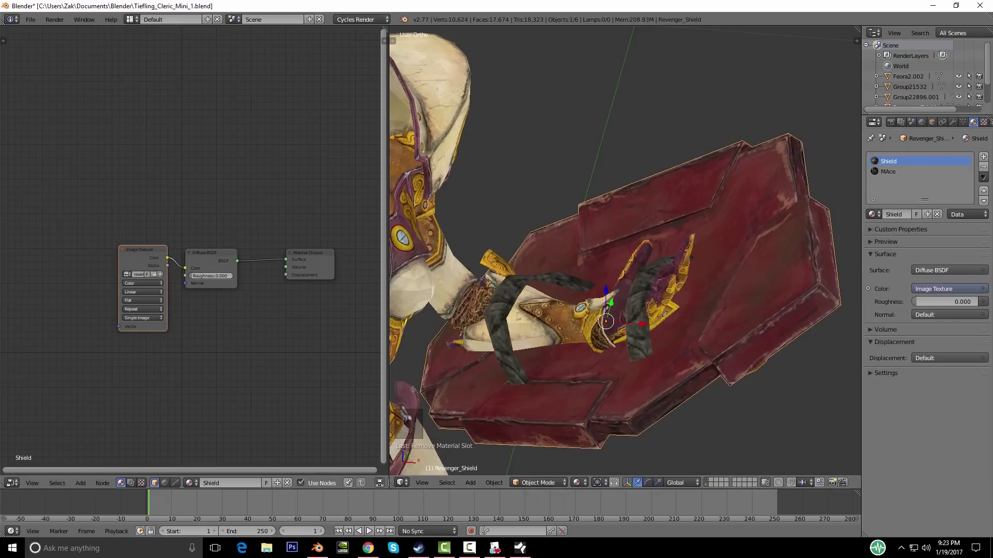
click(983, 166)
scroll(737, 279, down, 5)
key(a)
middle_drag(739, 304, 779, 317)
Step: Save the horned cleric with axe and shield over Tiefling_Cleric_Mini_1.blend, confirming the overwrite
scroll(569, 289, up, 5)
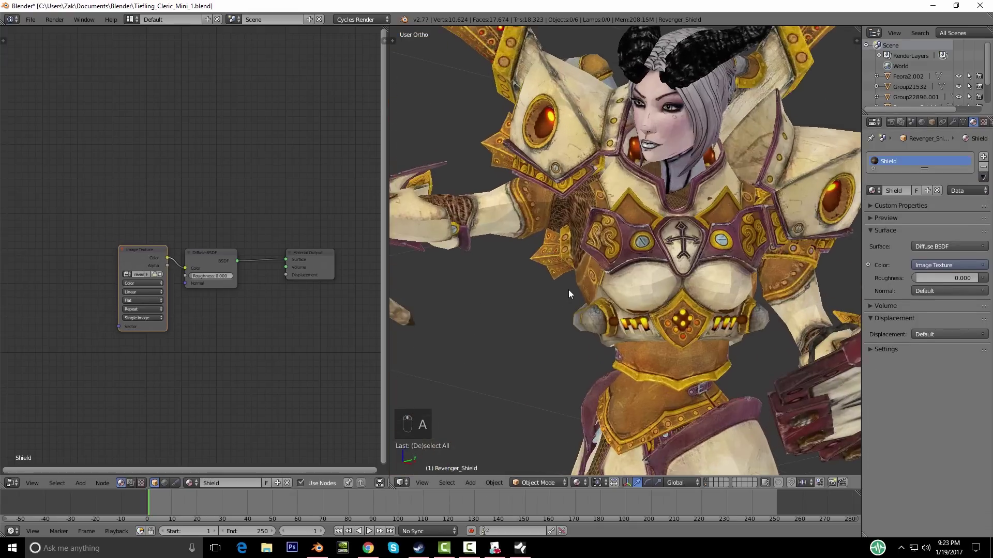
scroll(689, 304, down, 8)
middle_drag(693, 293, 621, 291)
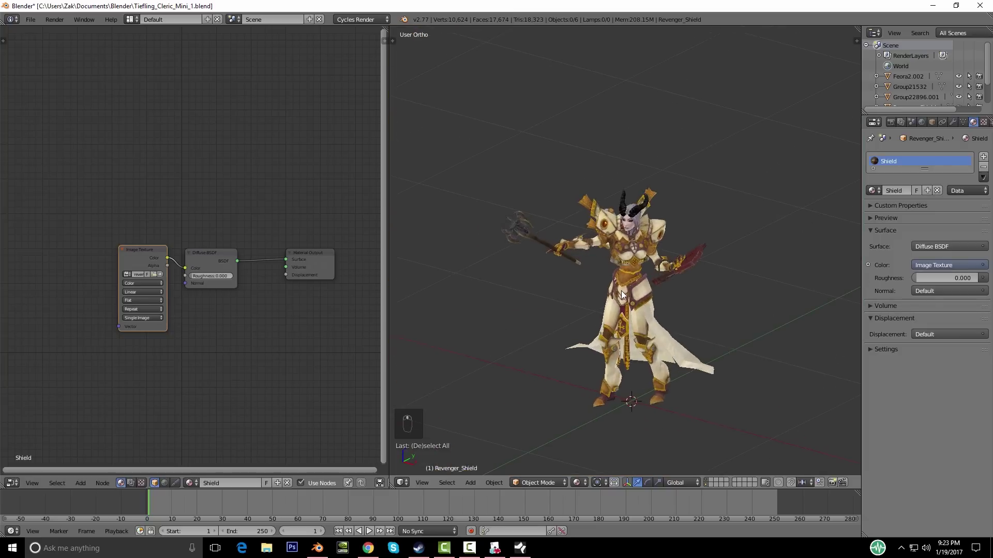
key(ctrl+s)
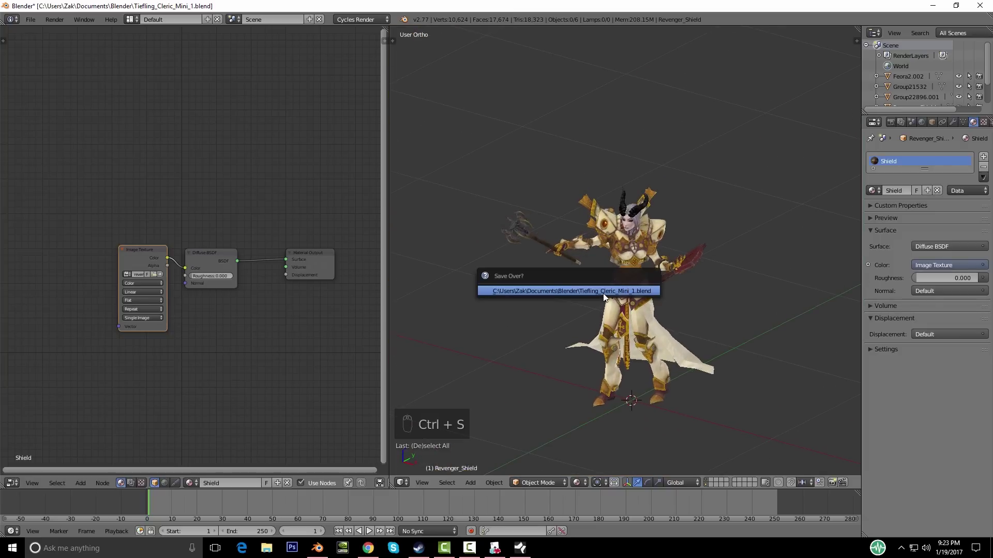
click(602, 294)
middle_drag(606, 274, 604, 304)
scroll(606, 293, up, 5)
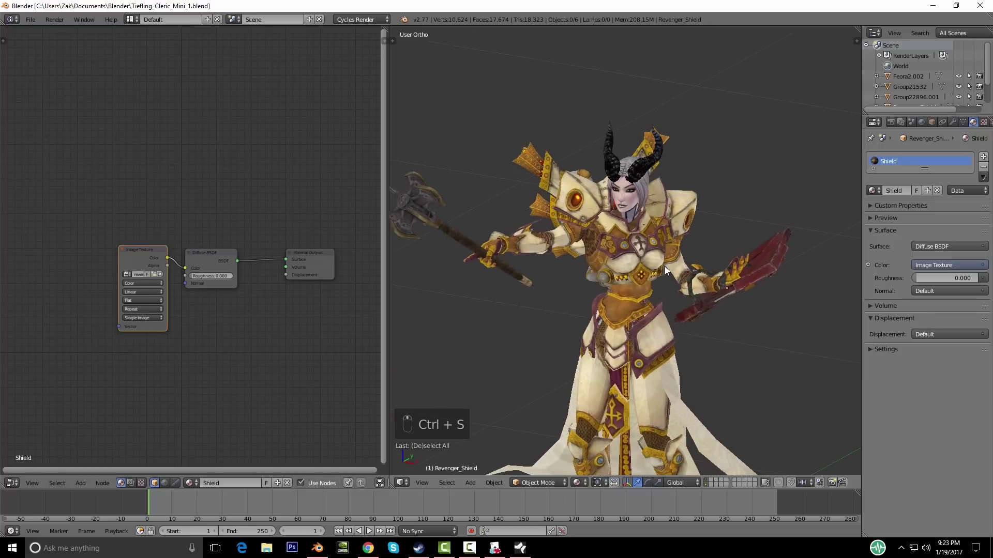
scroll(649, 308, down, 3)
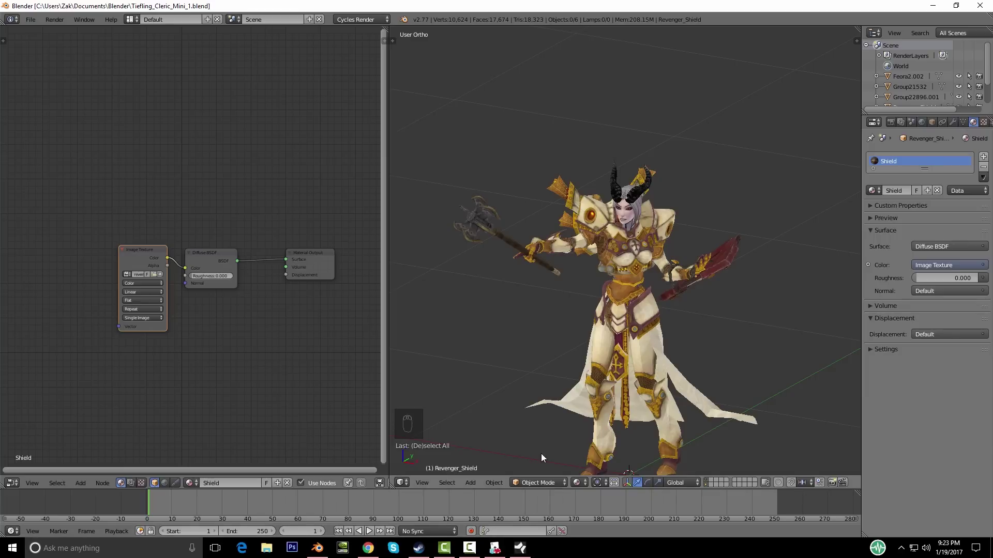
Step: Leave the saved Blender scene and bring Photoshop to the front
click(292, 548)
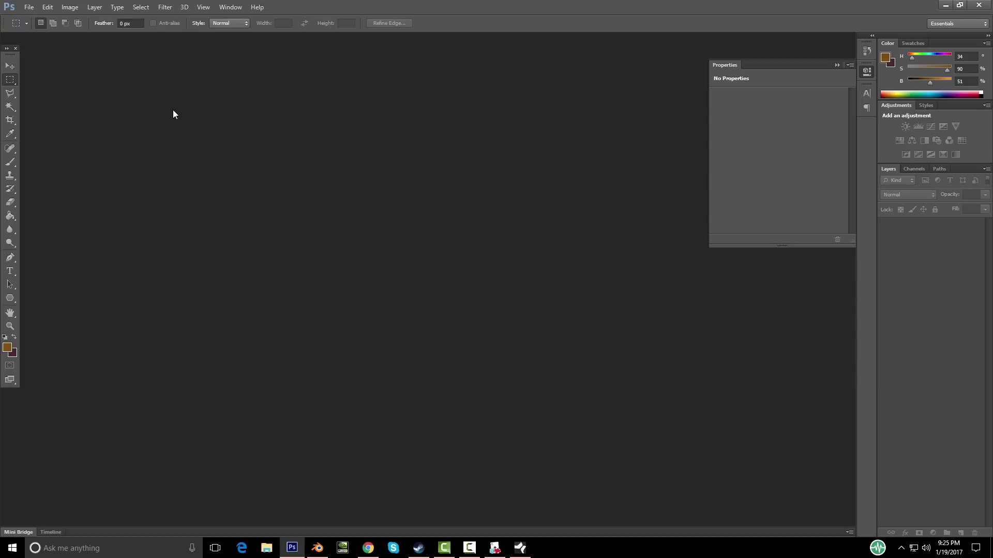
Step: In the Open dialog, browse to Documents > Tutorials > TTS > Miniatures > Raw Textures
click(28, 6)
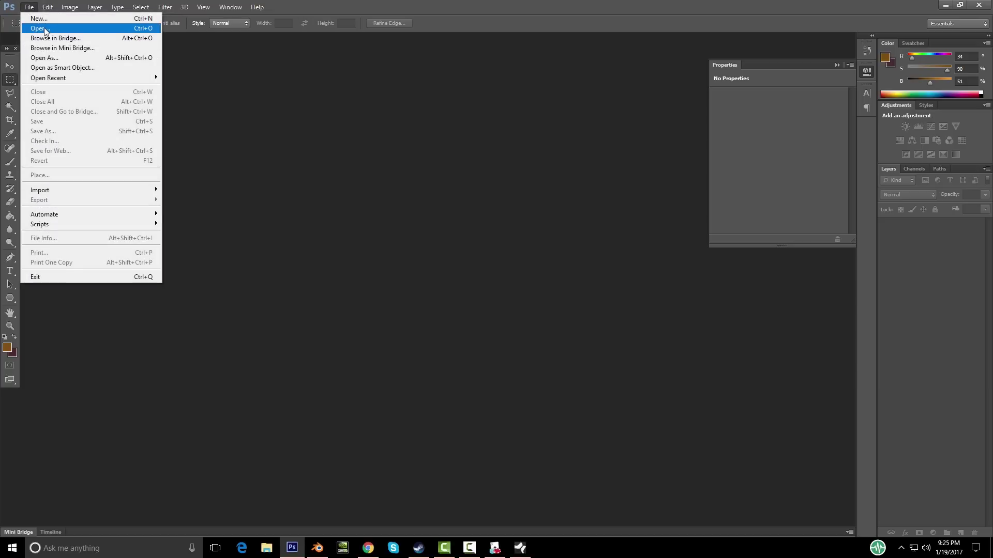
click(44, 29)
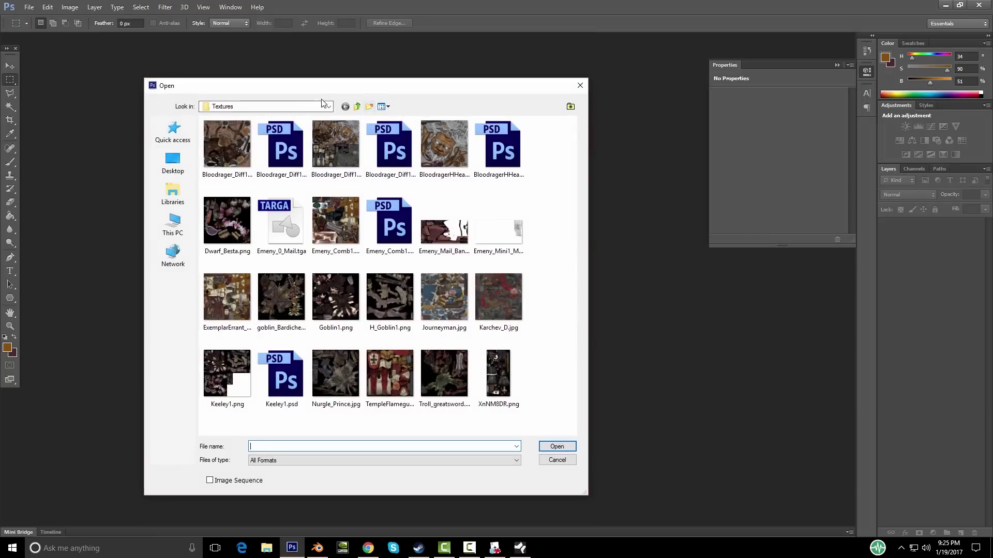
click(176, 202)
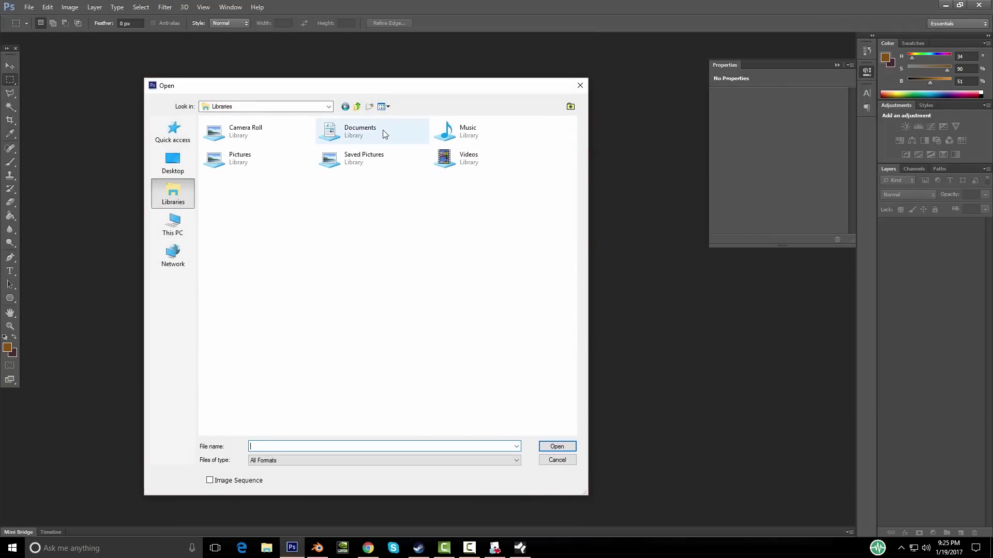
double_click(343, 130)
scroll(311, 184, down, 6)
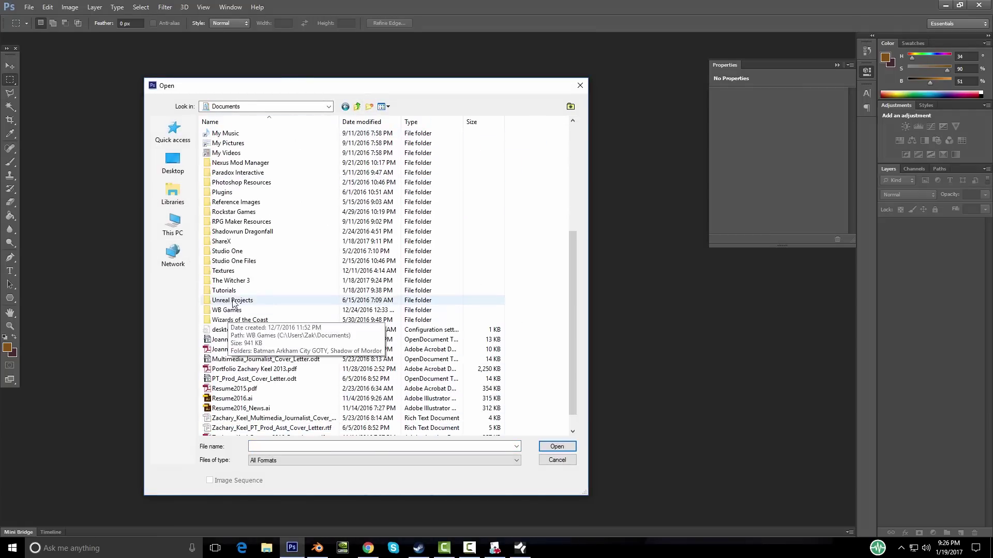
double_click(226, 293)
click(221, 134)
double_click(222, 134)
double_click(225, 136)
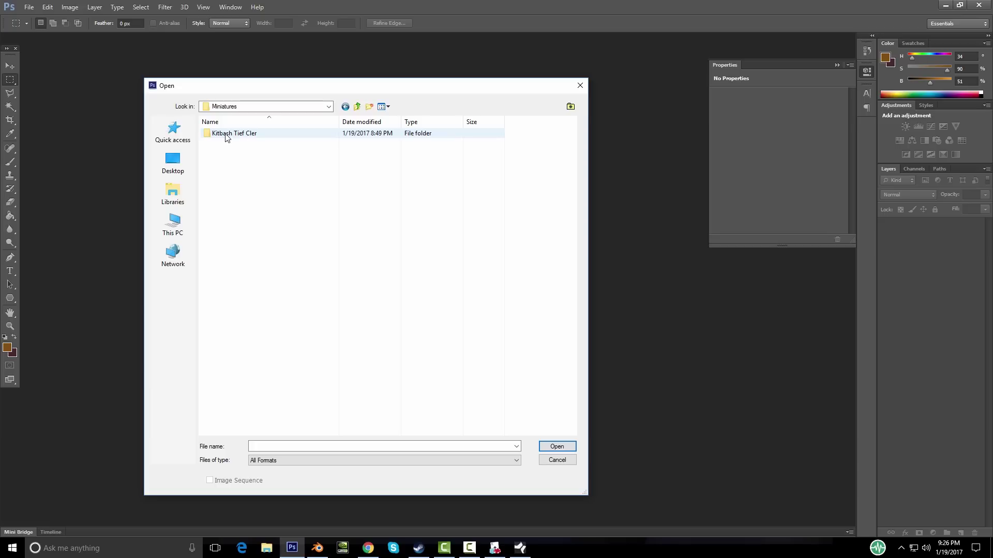
double_click(223, 143)
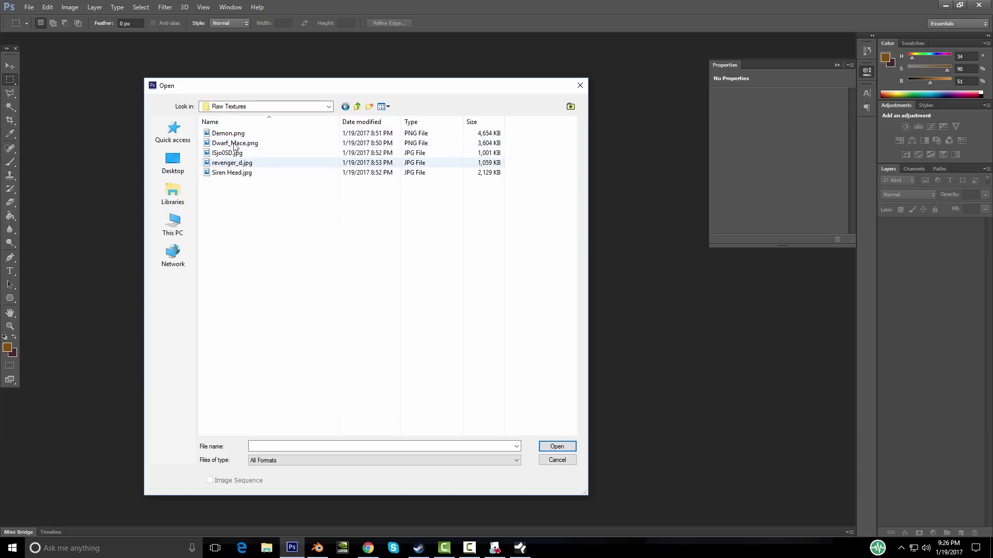
Step: Open all five textures from Demon.png onward and zoom in on Siren Head.jpg
click(228, 133)
shift+click(232, 175)
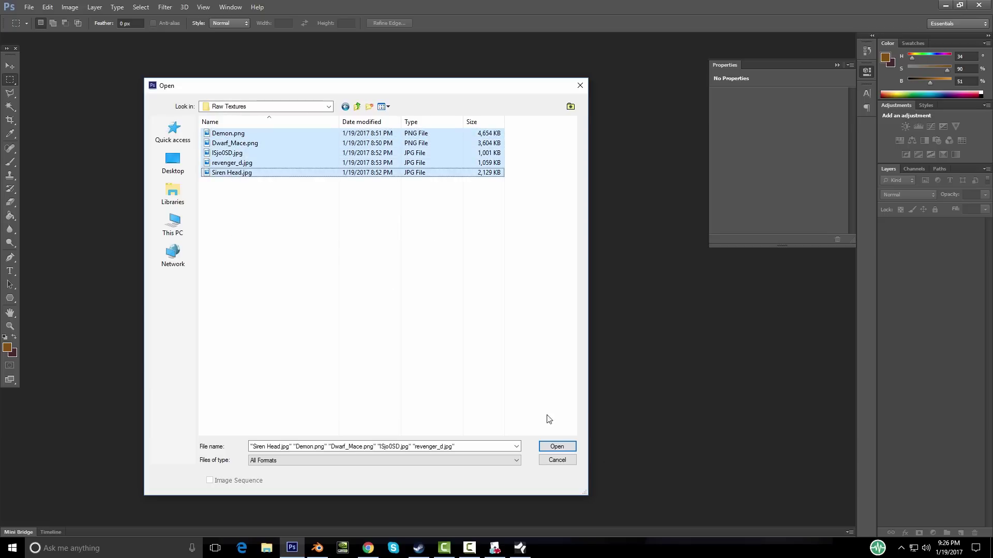
click(557, 446)
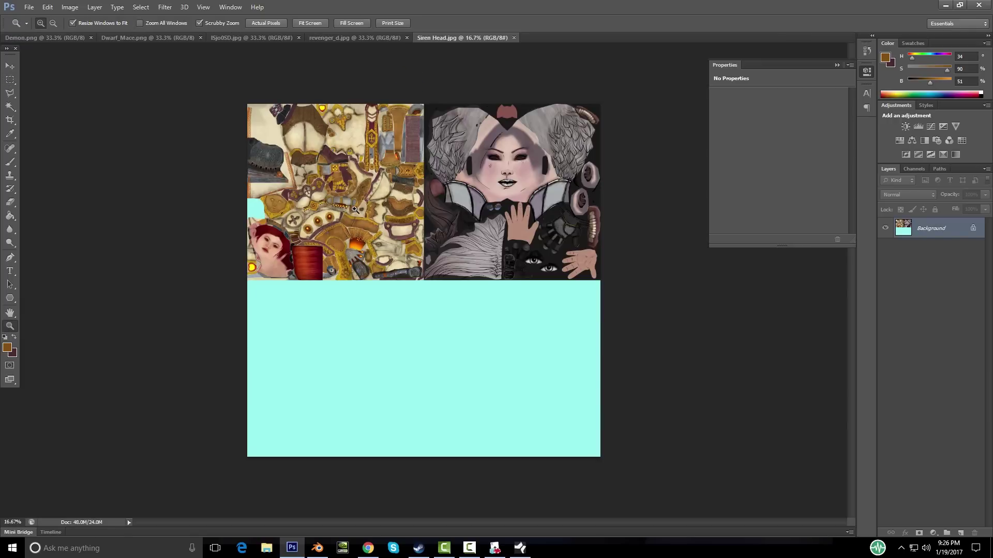
click(353, 210)
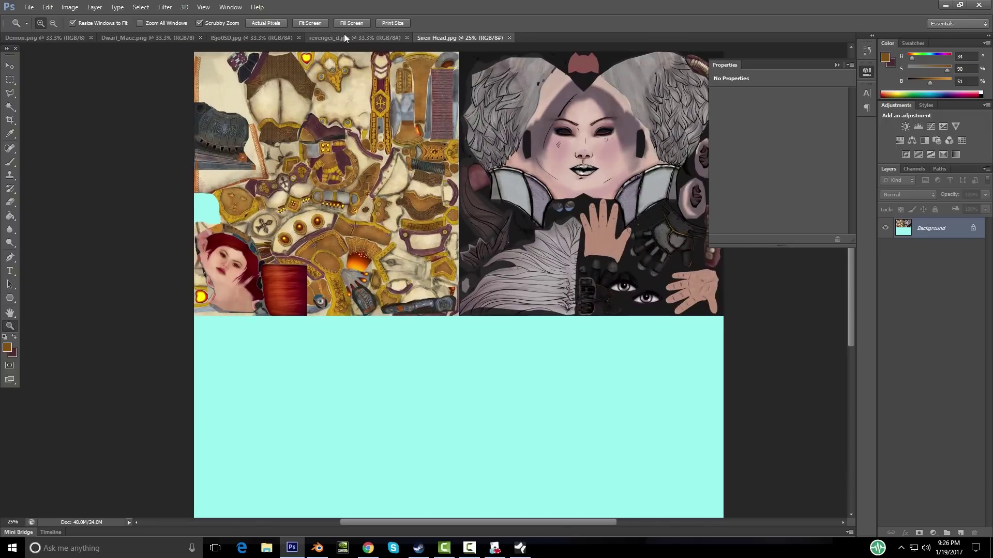
Step: Compare lSjo0SD.jpg with Siren Head.jpg, ending on lSjo0SD.jpg with the Move tool active
click(345, 38)
click(257, 40)
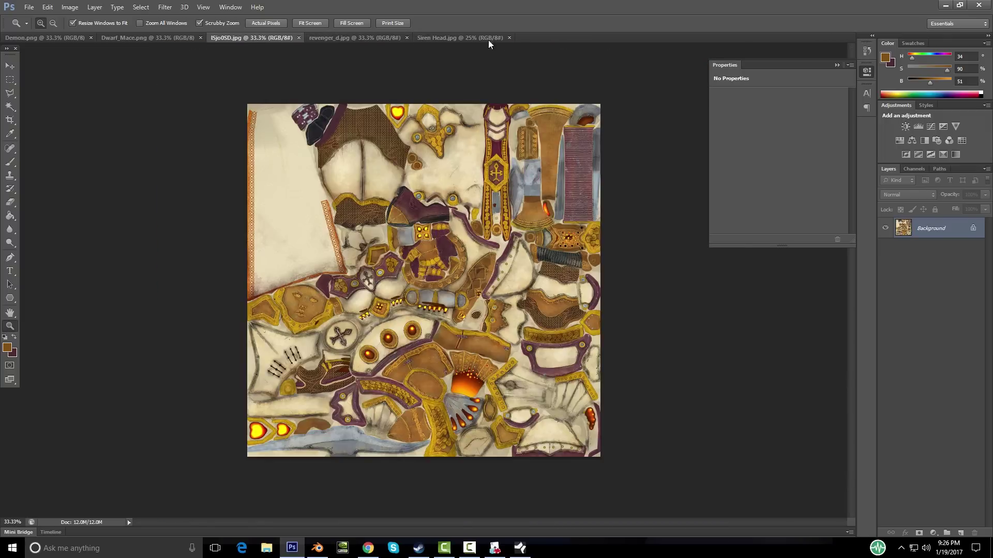
click(466, 41)
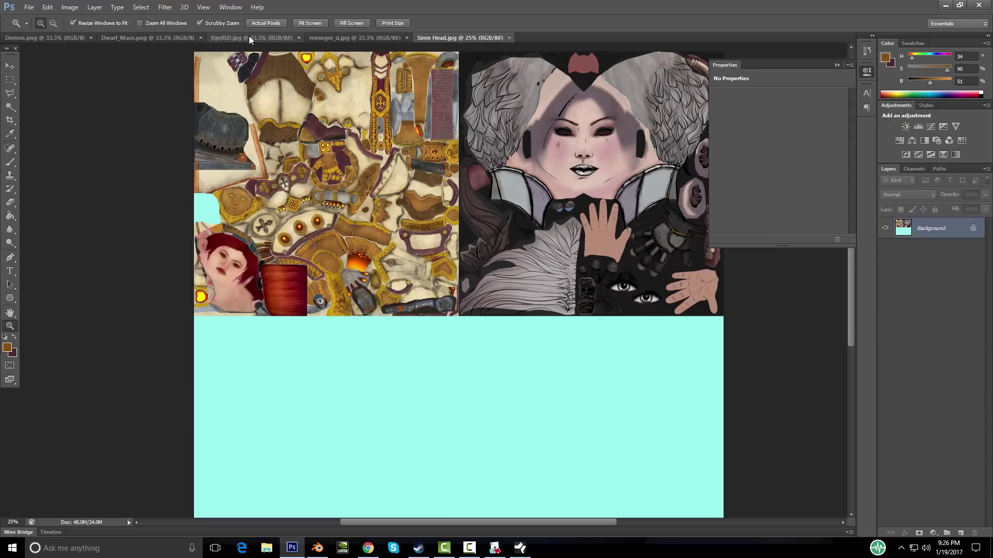
click(250, 40)
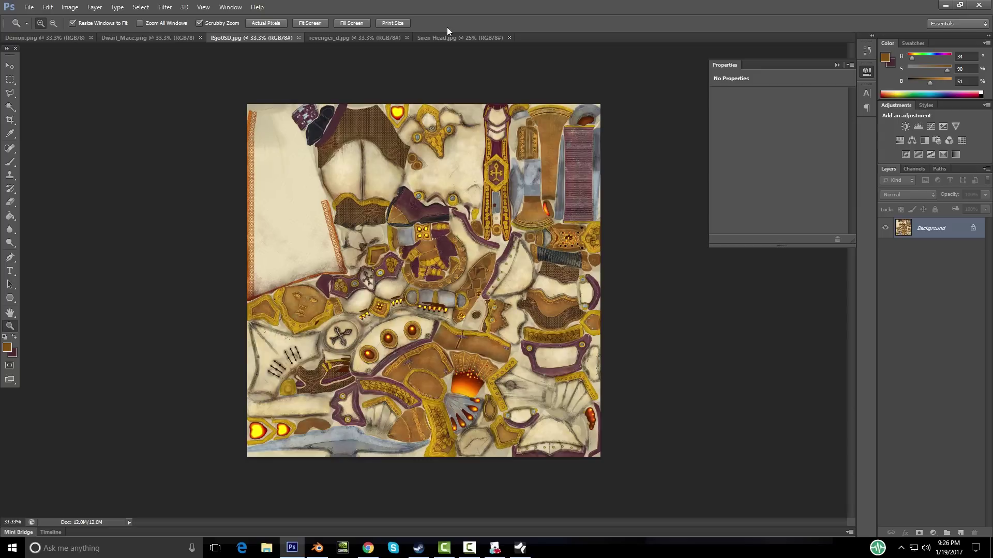
click(461, 38)
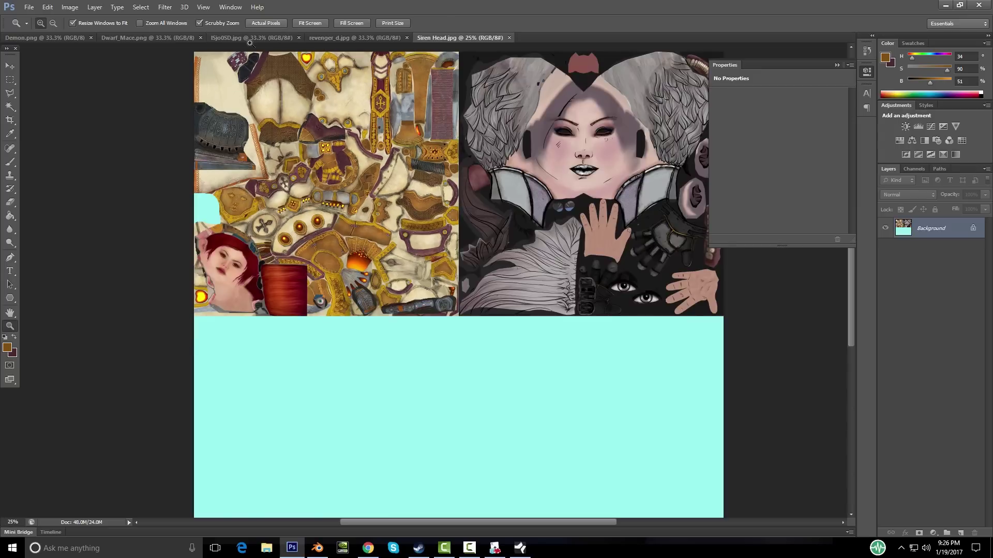
click(262, 40)
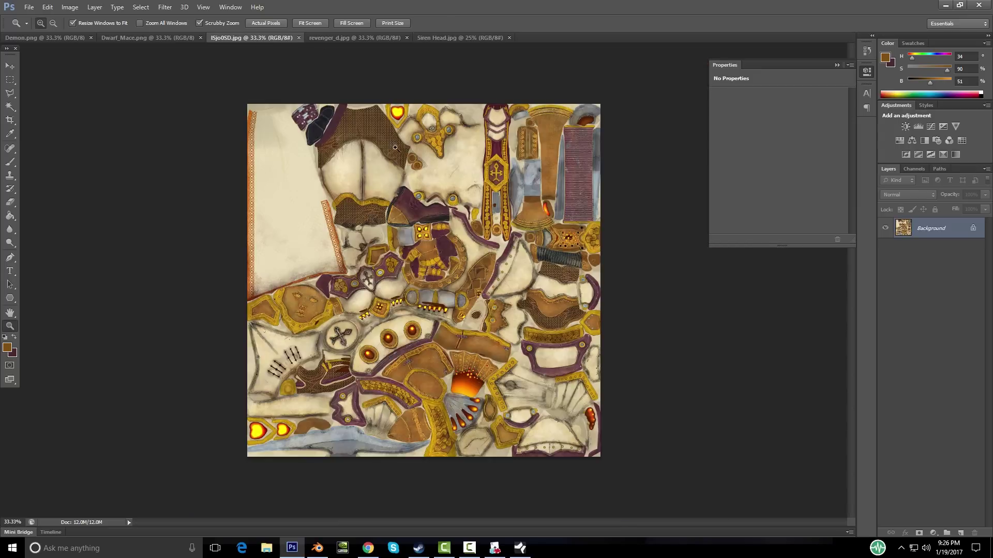
click(450, 41)
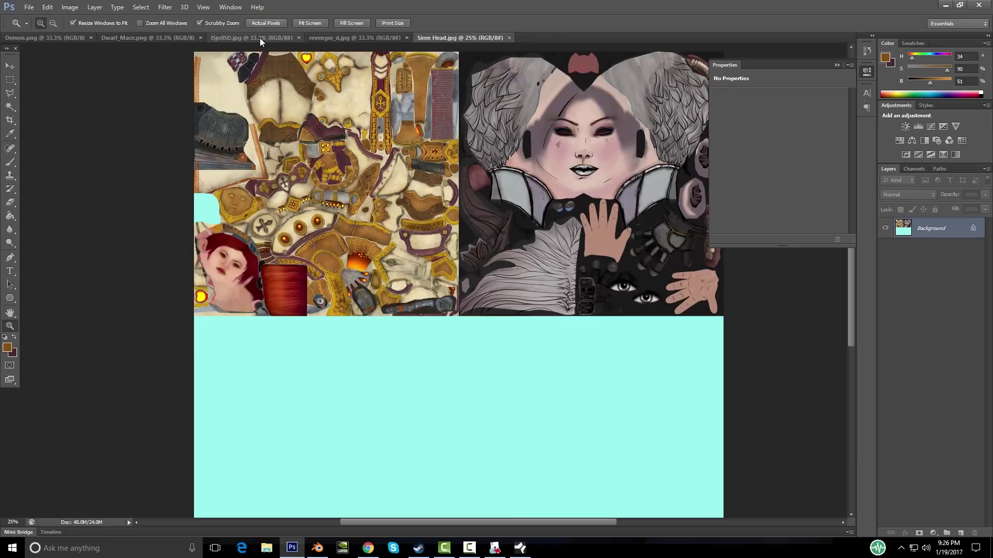
click(261, 40)
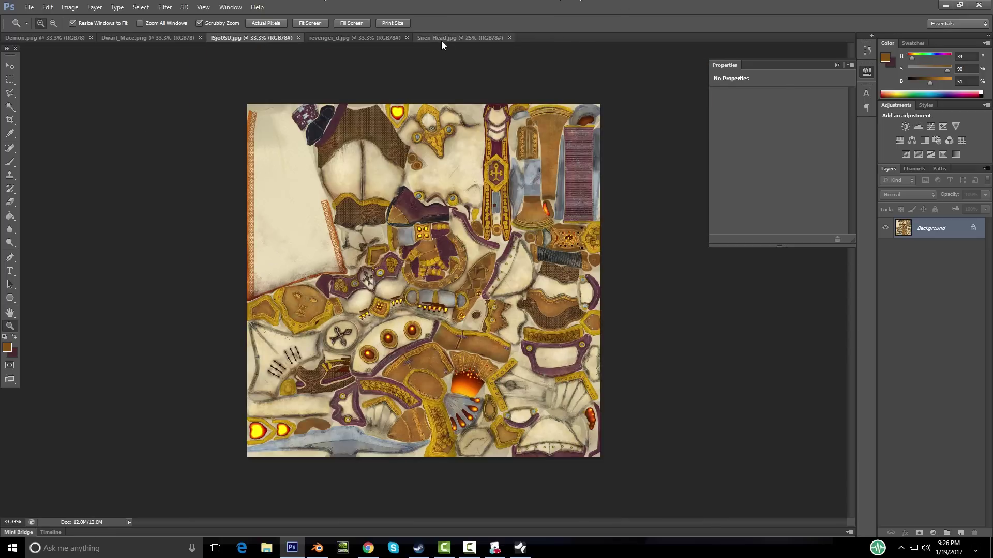
click(445, 40)
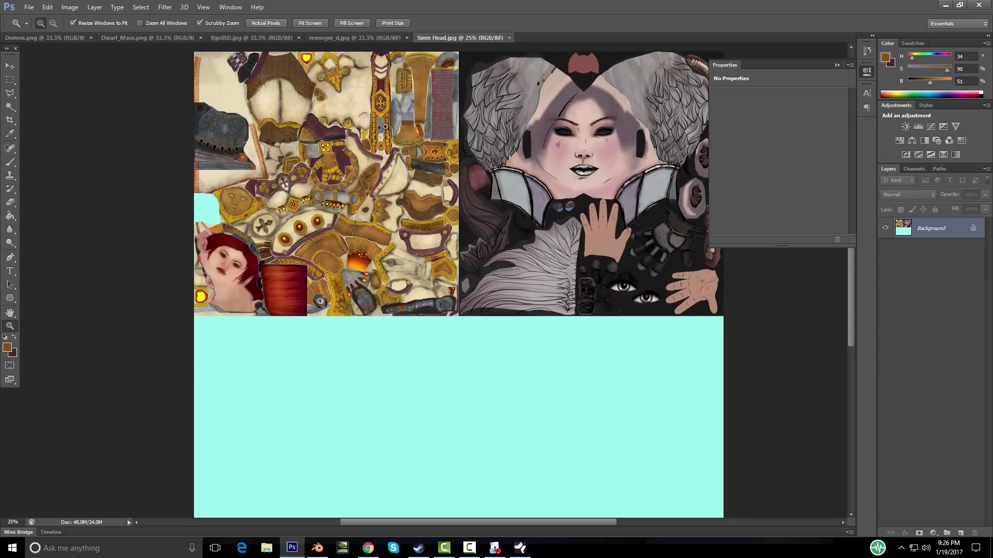
click(252, 39)
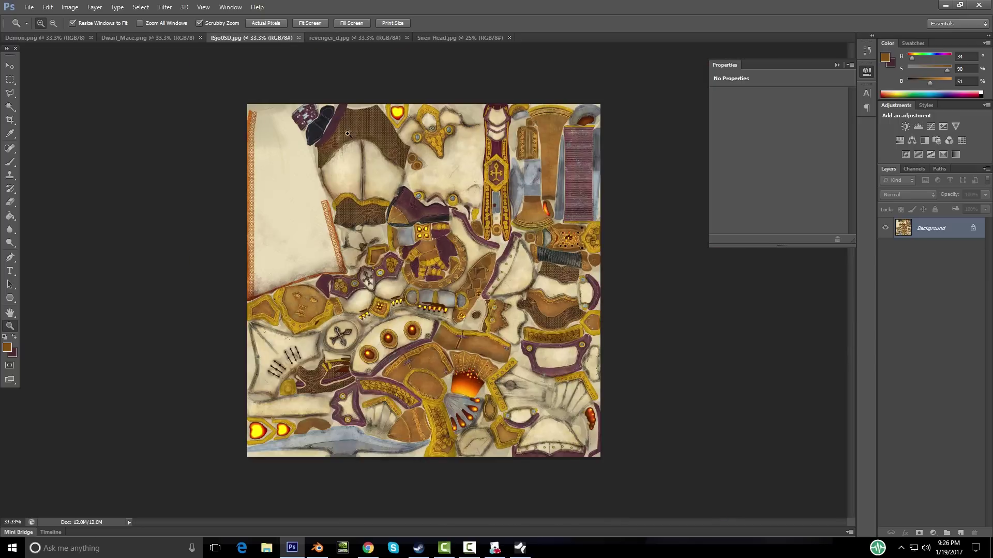
key(v)
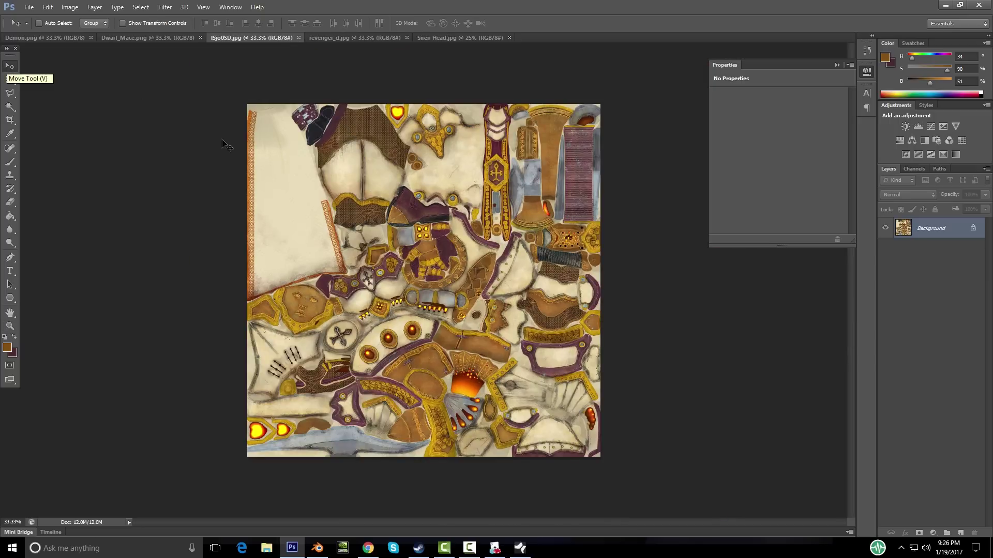
Step: Drag the lSjo0SD and revenger_d textures into the Siren Head atlas as new layers
drag(410, 260, 372, 223)
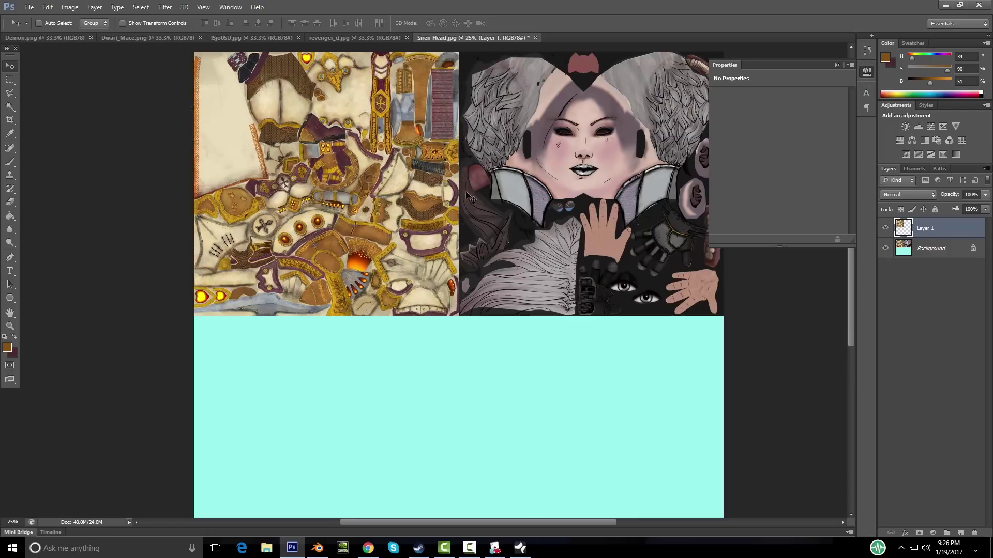
click(319, 39)
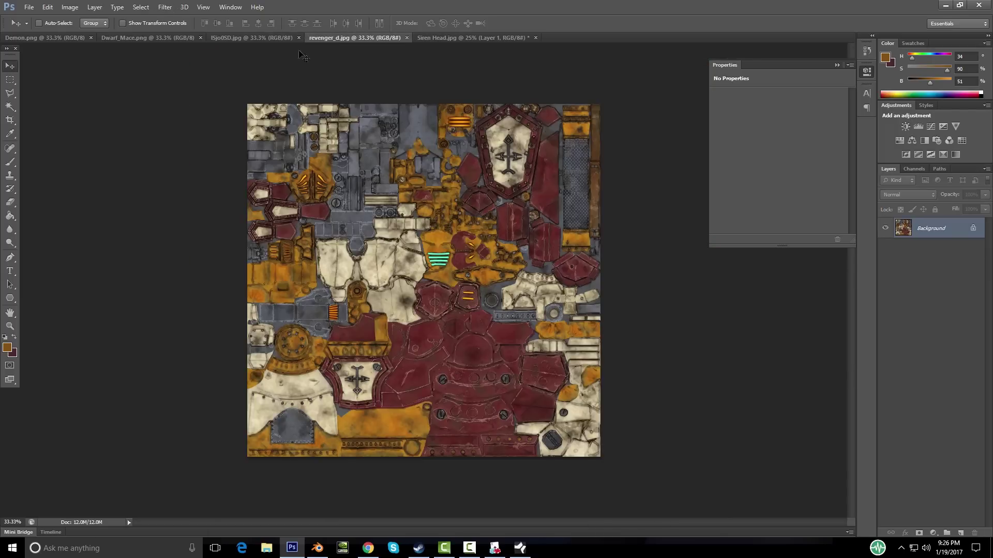
key(z)
click(478, 194)
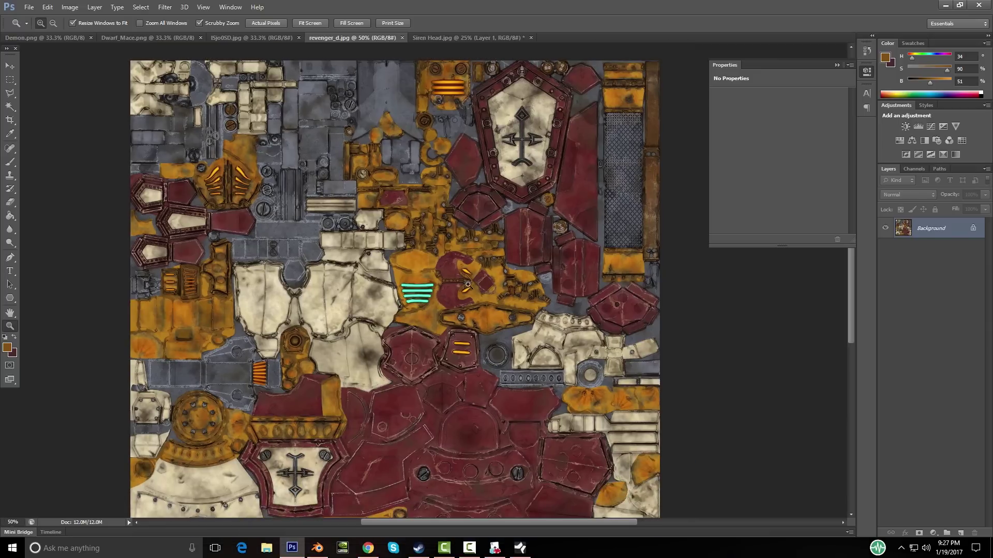
key(v)
drag(422, 264, 449, 283)
drag(429, 373, 324, 316)
scroll(434, 329, up, 3)
scroll(434, 329, down, 1)
scroll(434, 330, up, 2)
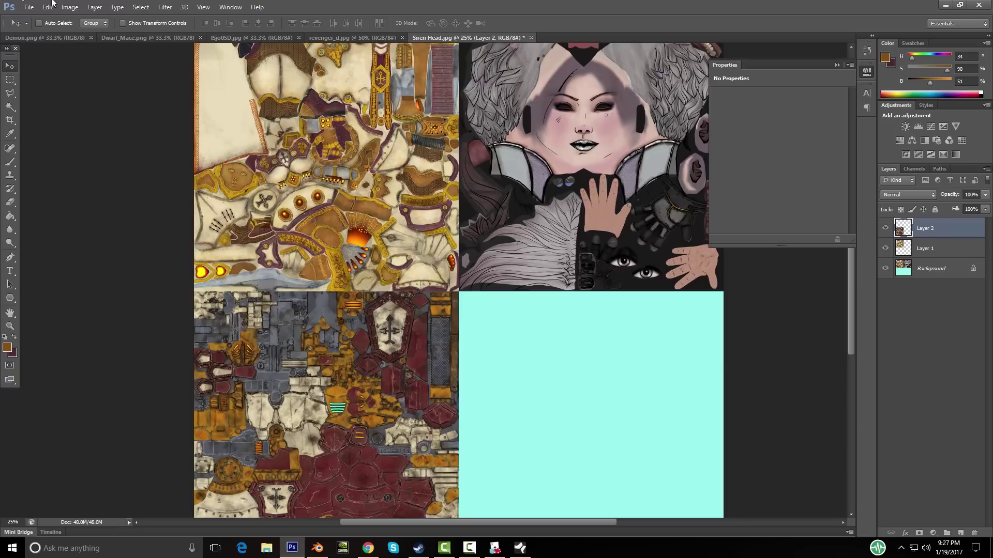
Step: Copy the Dwarf_Mace texture into the atlas's bottom-right quadrant
click(127, 38)
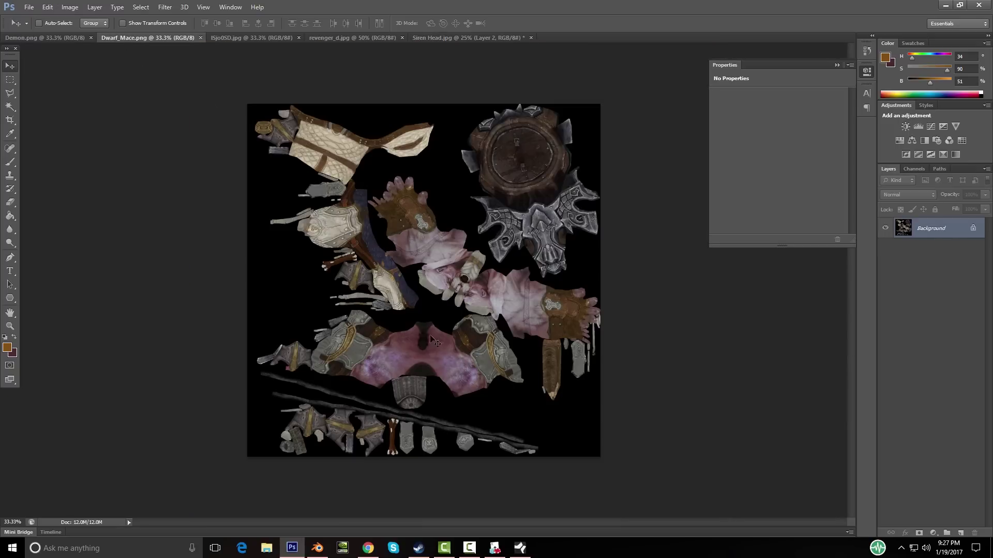
drag(496, 42, 596, 441)
scroll(589, 380, down, 1)
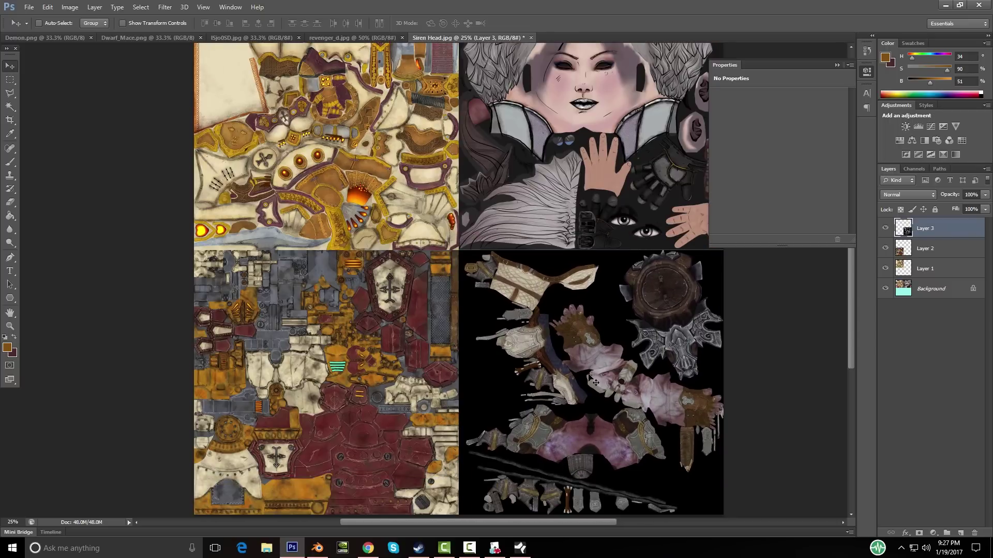
scroll(595, 381, down, 2)
scroll(594, 381, up, 2)
Step: Add the Demon texture shifted right in the atlas, then return to Blender's cleric
click(69, 38)
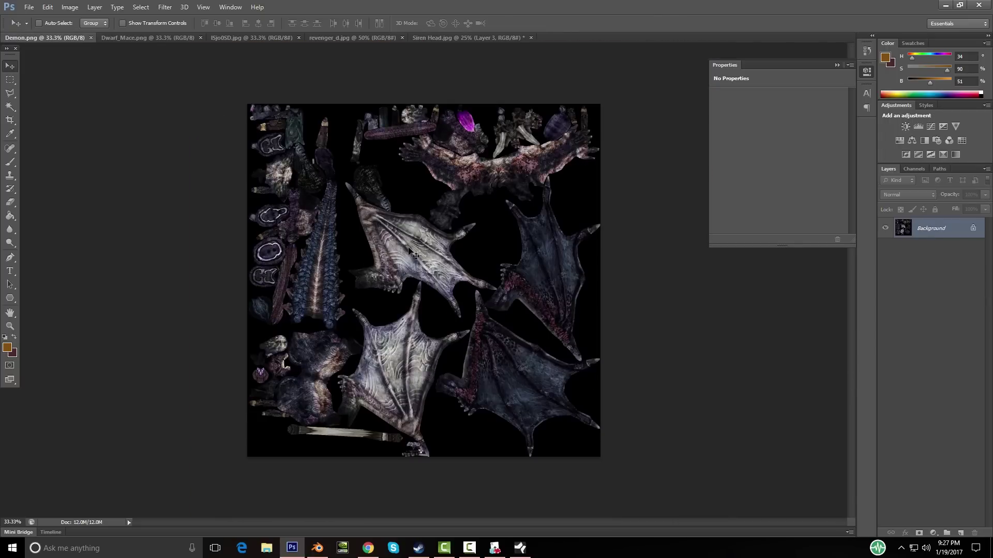
drag(408, 253, 387, 169)
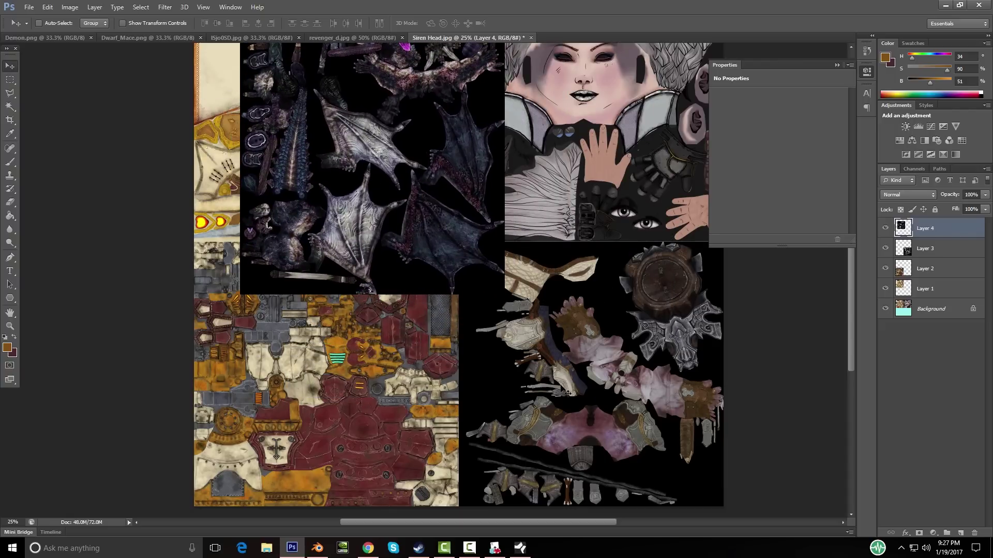
drag(339, 185, 573, 286)
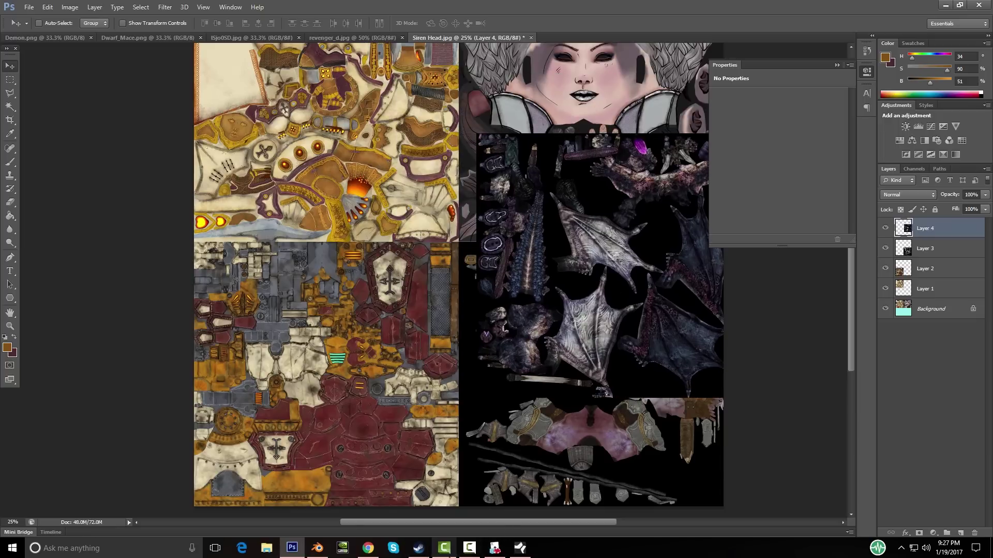
click(317, 548)
middle_drag(639, 298, 676, 287)
Step: Orbit around the cleric to the shield and select it
scroll(676, 286, up, 3)
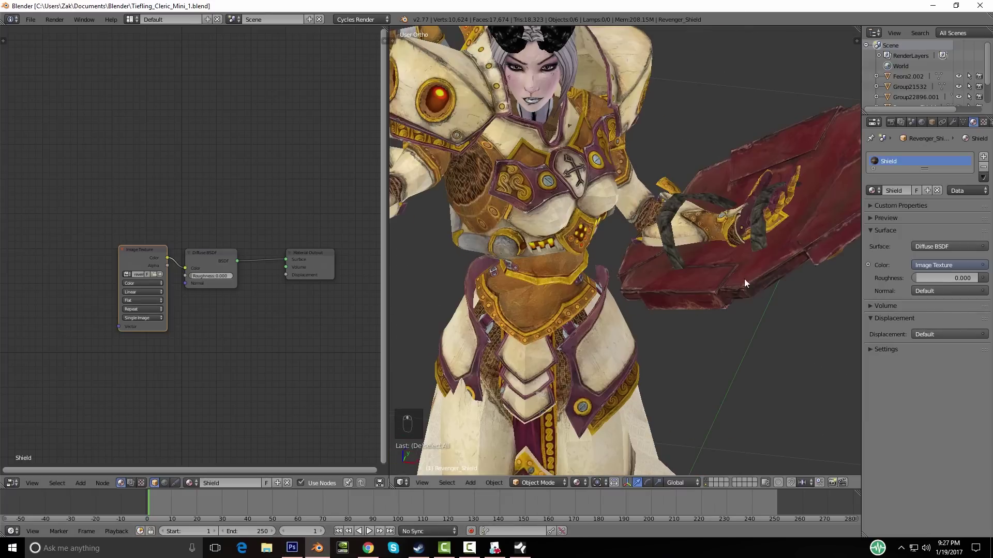
scroll(744, 278, down, 3)
scroll(505, 303, up, 3)
middle_drag(664, 340, 587, 332)
middle_drag(584, 212, 641, 324)
right_click(627, 262)
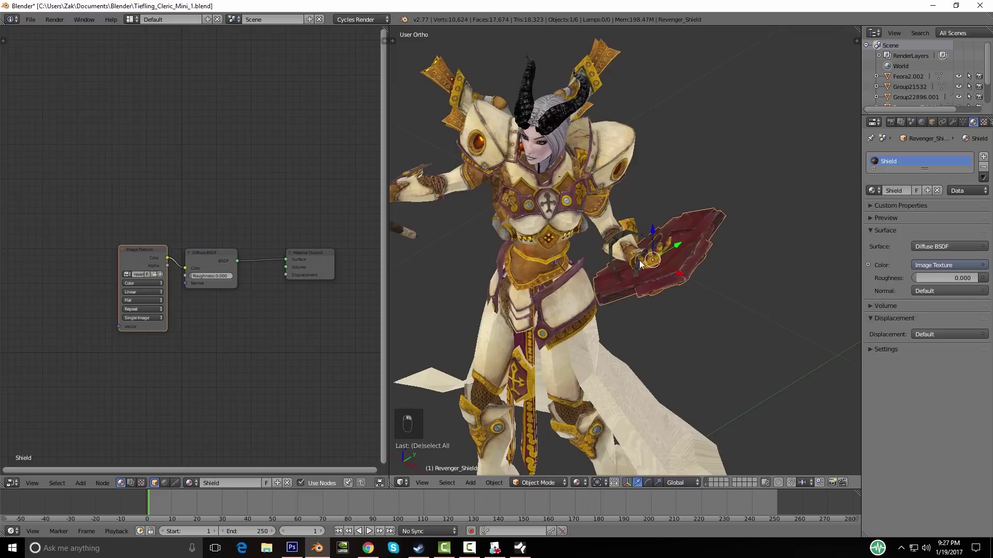
Step: Show the shield's UVs over revenger_d.jpg in a UV/Image Editor pane
click(15, 485)
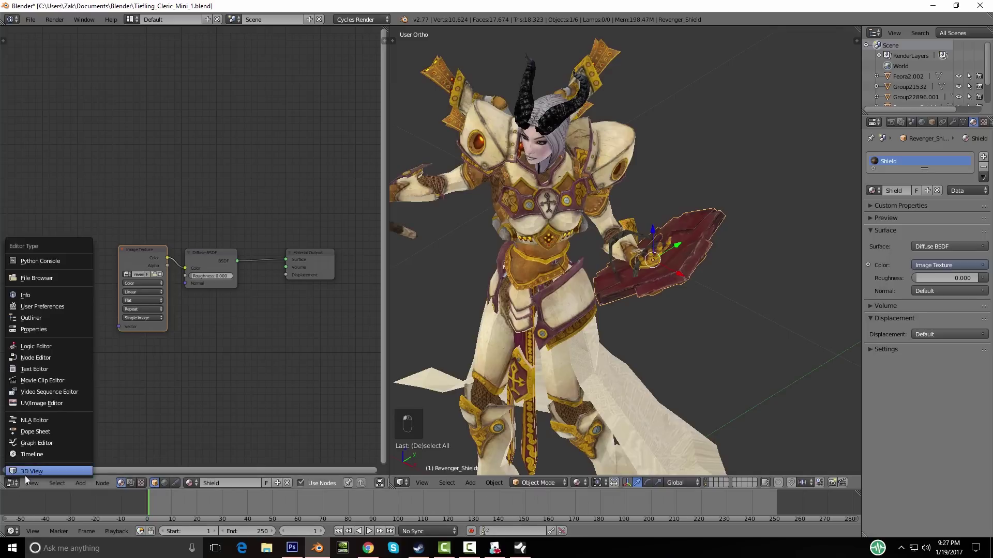
click(47, 404)
click(79, 483)
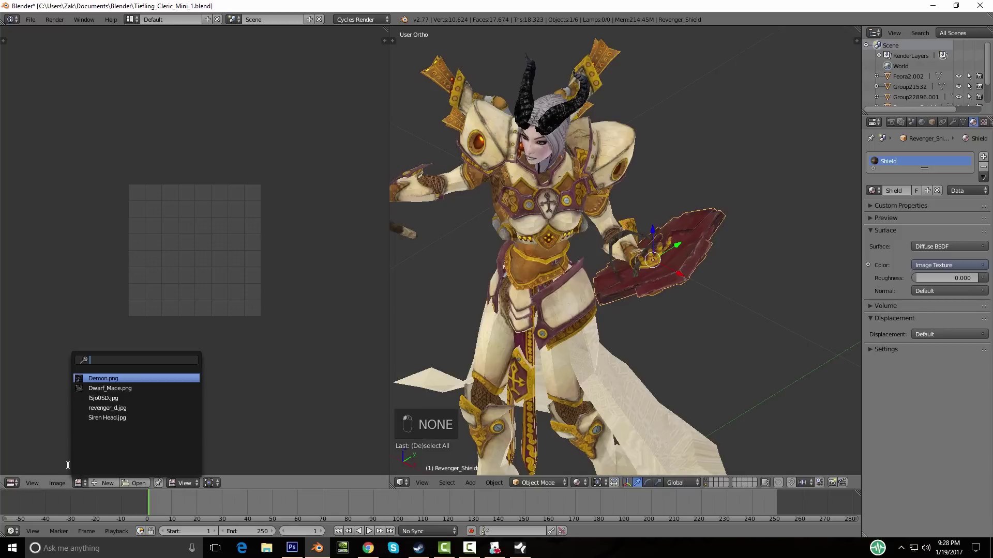
click(119, 409)
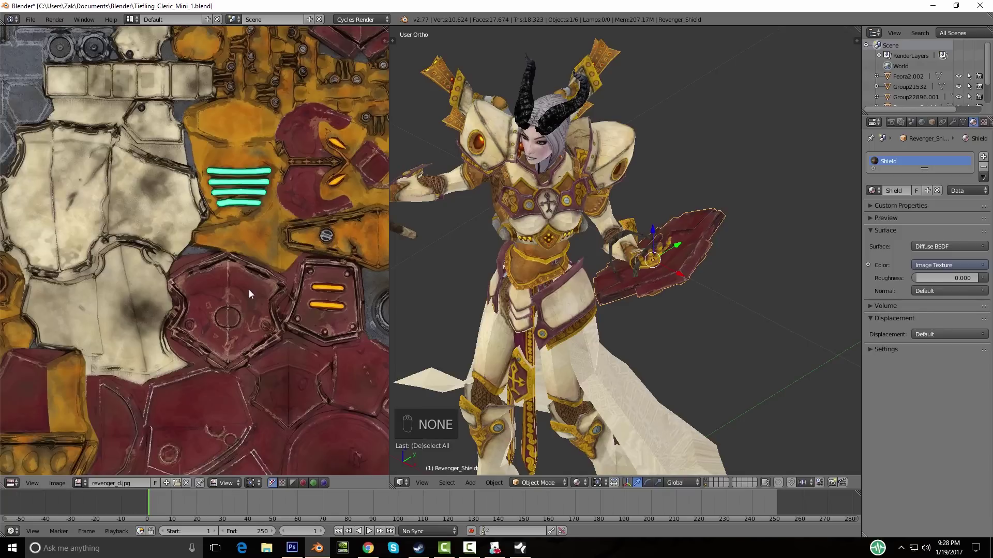
key(Home)
middle_drag(642, 311, 675, 294)
key(Tab)
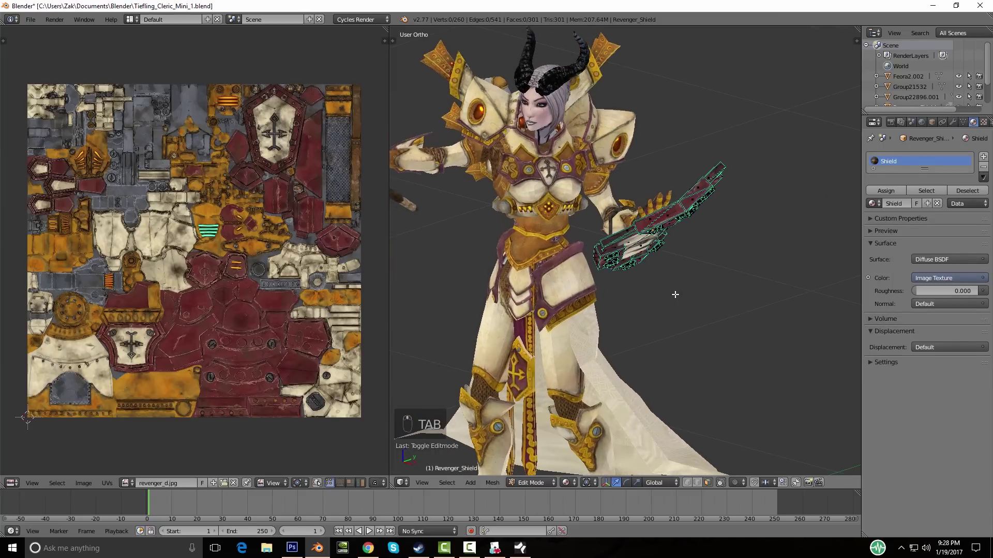
key(a)
key(a)
scroll(213, 279, up, 3)
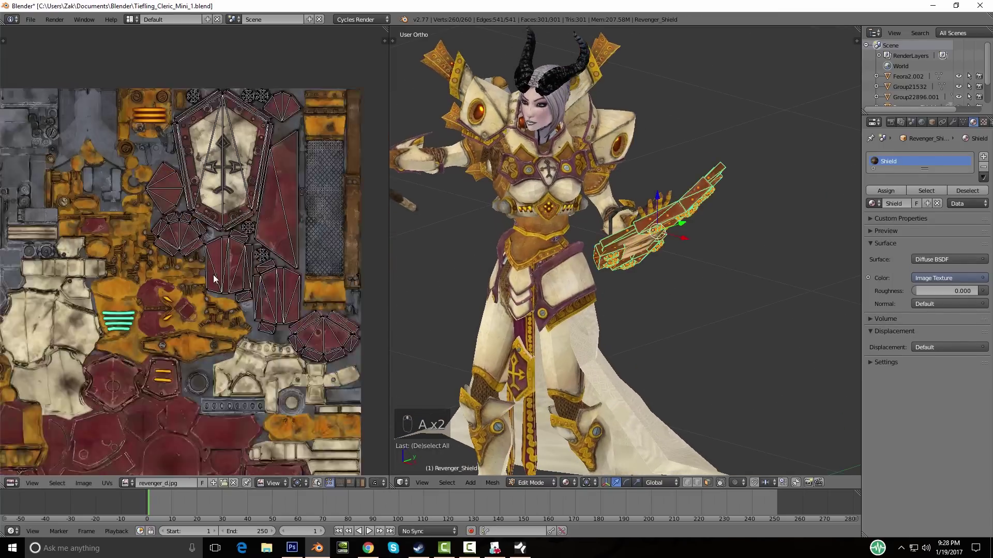
scroll(214, 279, up, 1)
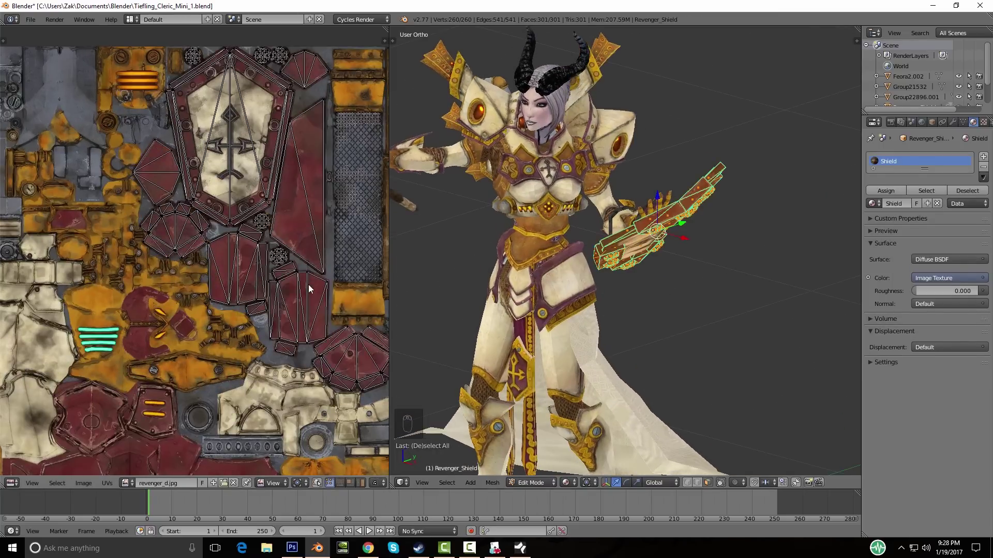
scroll(310, 287, down, 2)
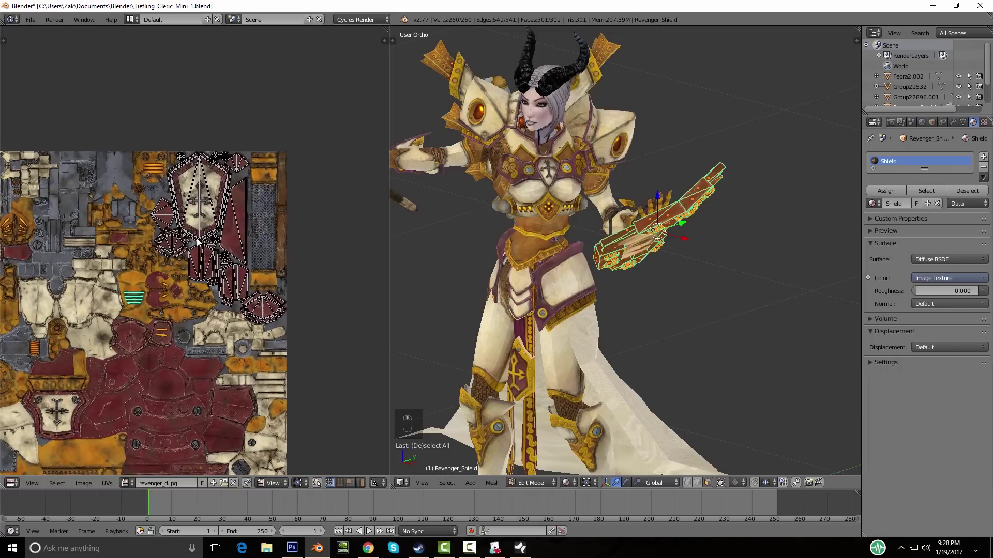
Step: Back in Photoshop, zoom the atlas to 33.33%
click(292, 548)
key(z)
click(354, 248)
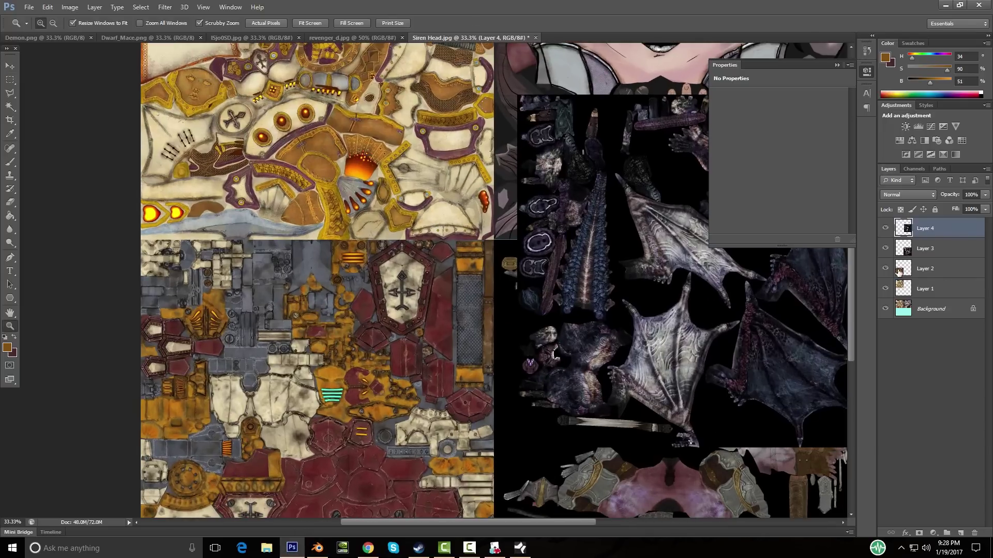
Step: Make Layer 2 active and give it a layer mask
click(885, 268)
click(885, 269)
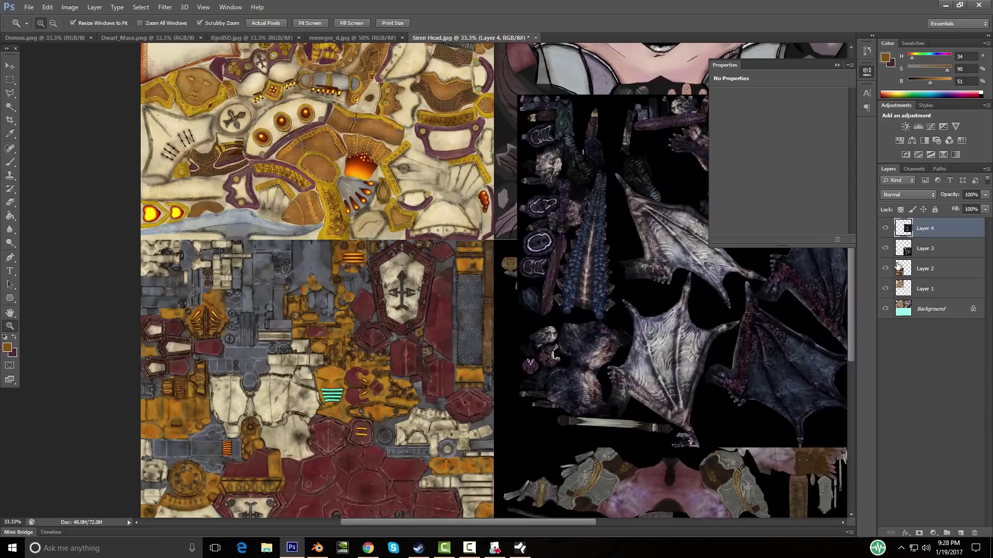
click(953, 273)
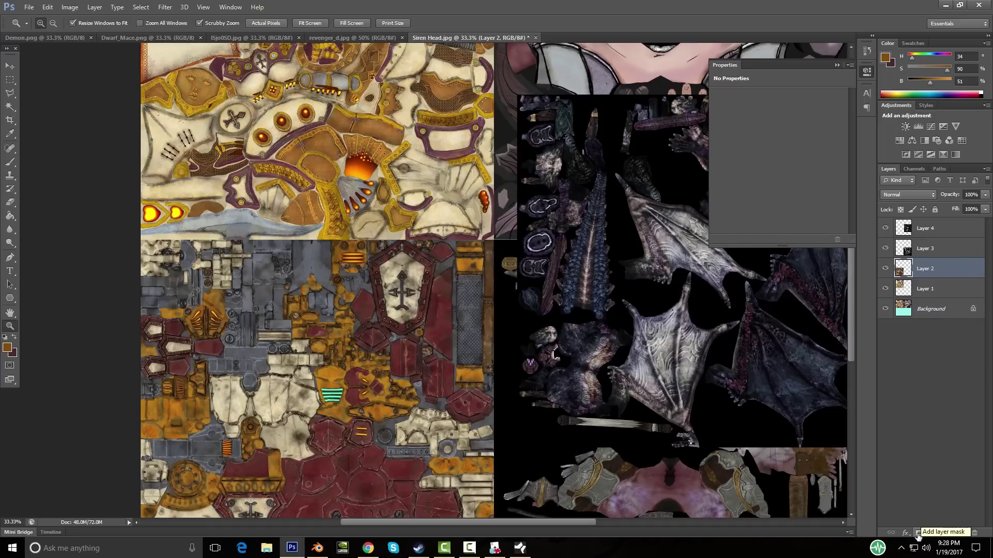
click(917, 533)
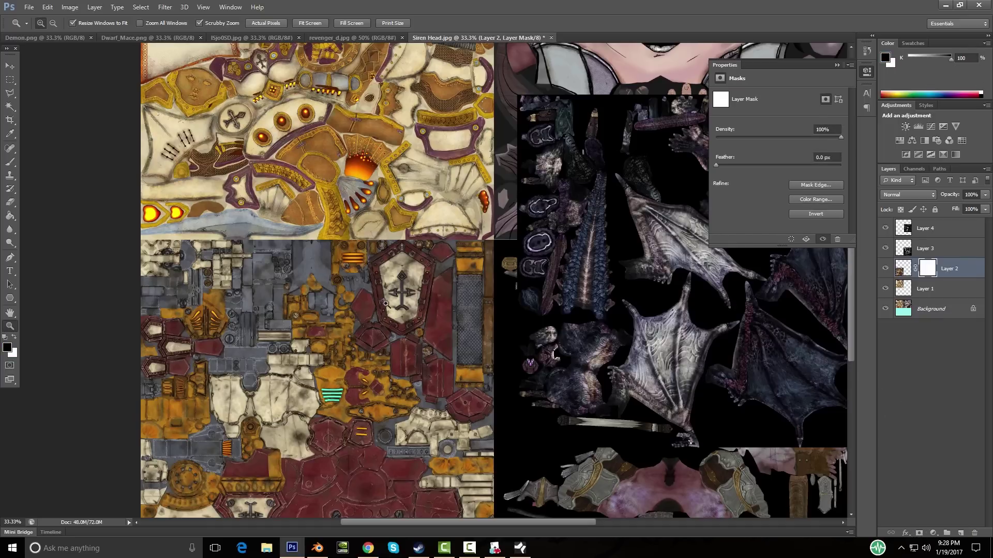
Step: Outline the shield area of the texture with the Polygonal Lasso
click(11, 96)
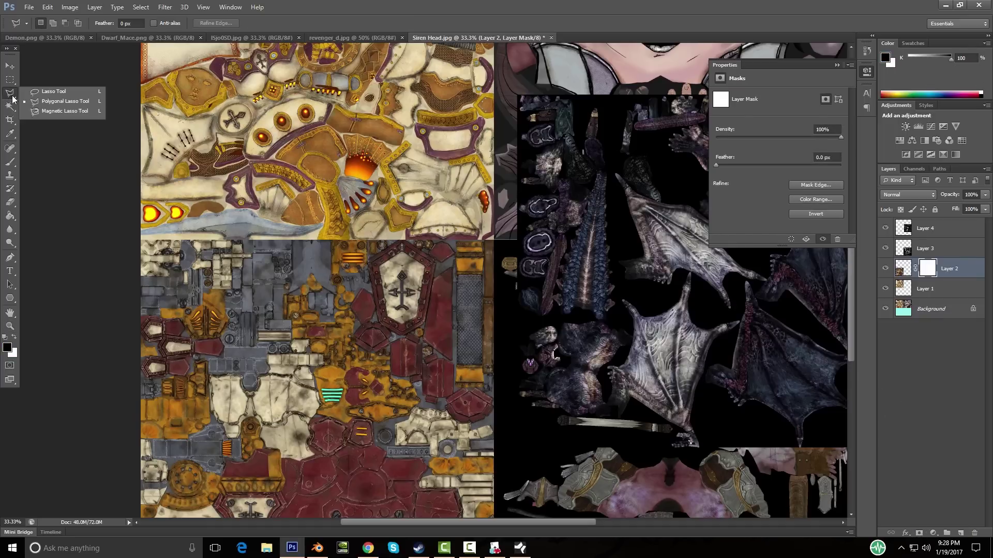
click(328, 239)
click(343, 353)
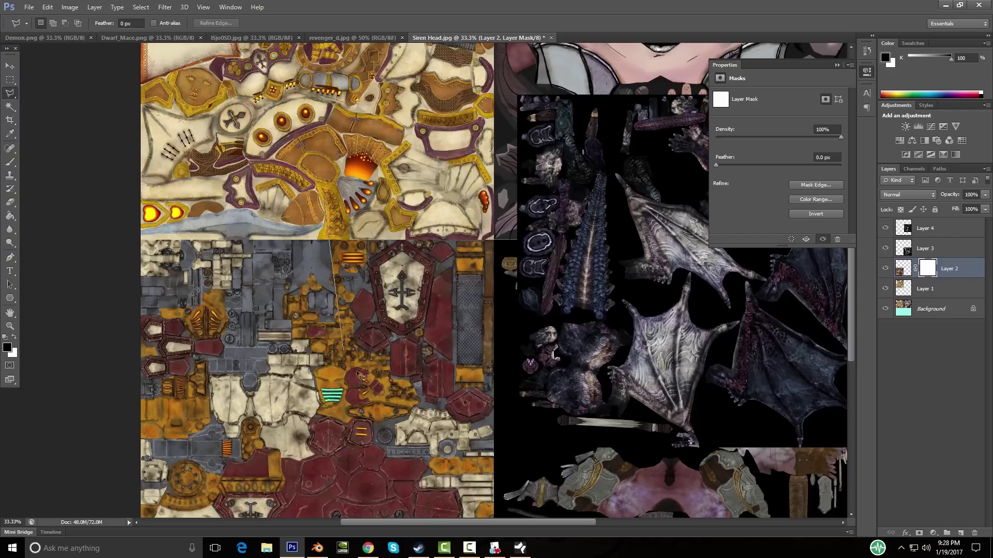
click(548, 445)
click(529, 133)
click(408, 144)
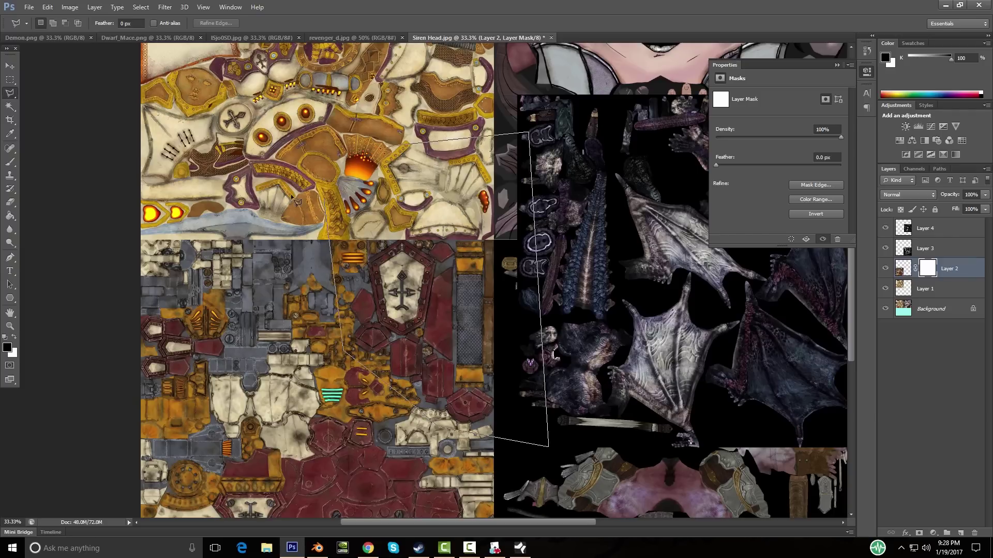
double_click(325, 200)
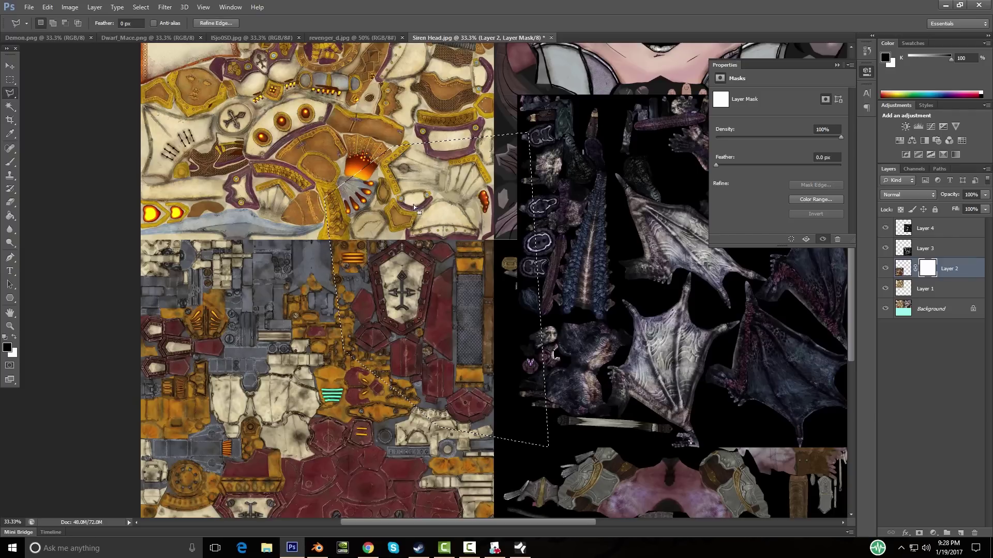
Step: Invert the selection, fill the mask black, deselect, and zoom out to 25%
right_click(417, 286)
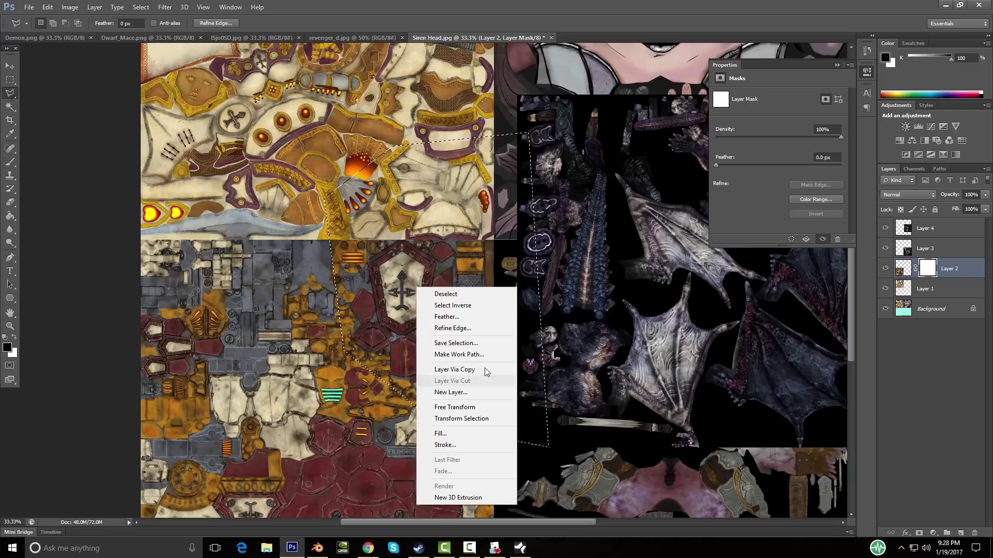
click(454, 305)
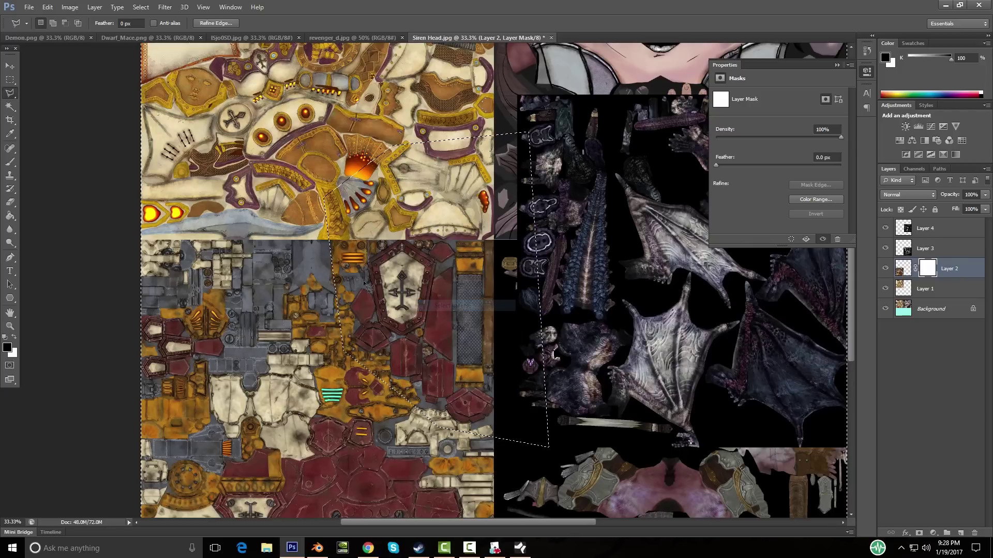
key(g)
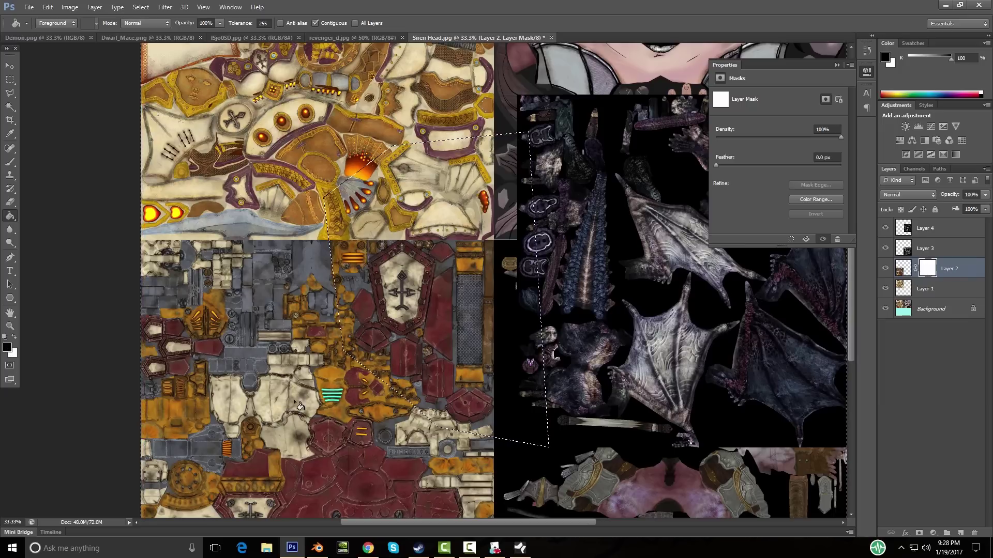
click(300, 396)
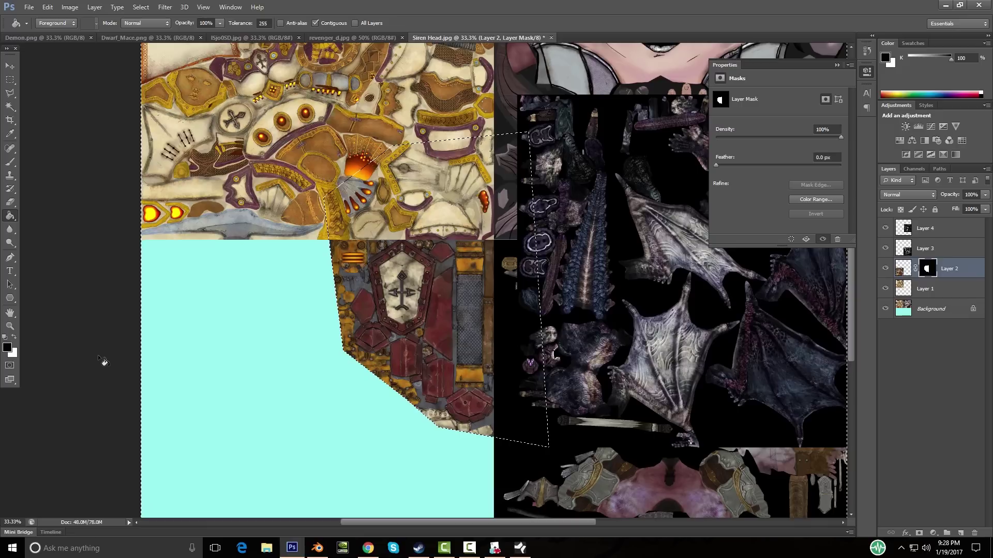
key(w)
key(ctrl+d)
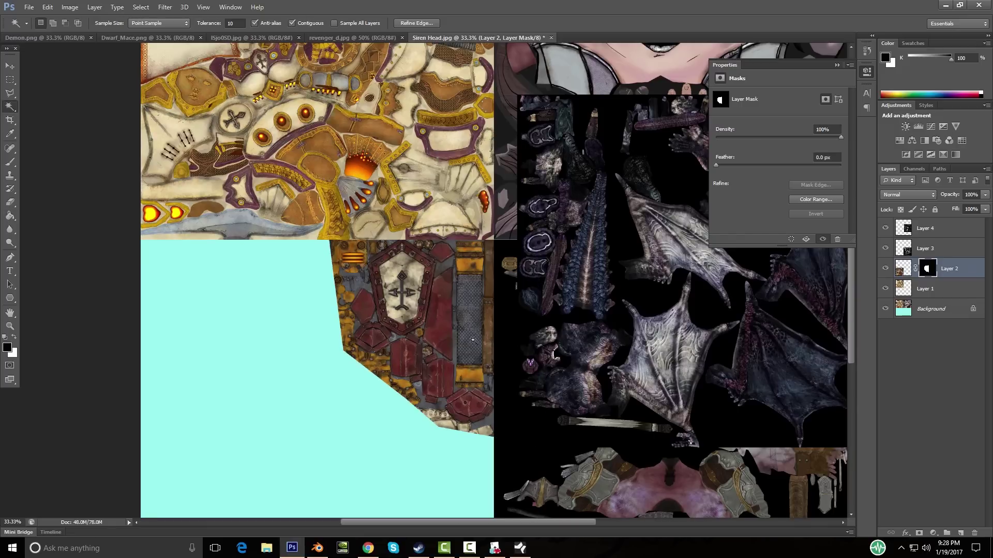
key(z)
alt+click(418, 297)
Step: Move Layer 4's wing textures into the atlas's lower-left quadrant
alt+click(427, 319)
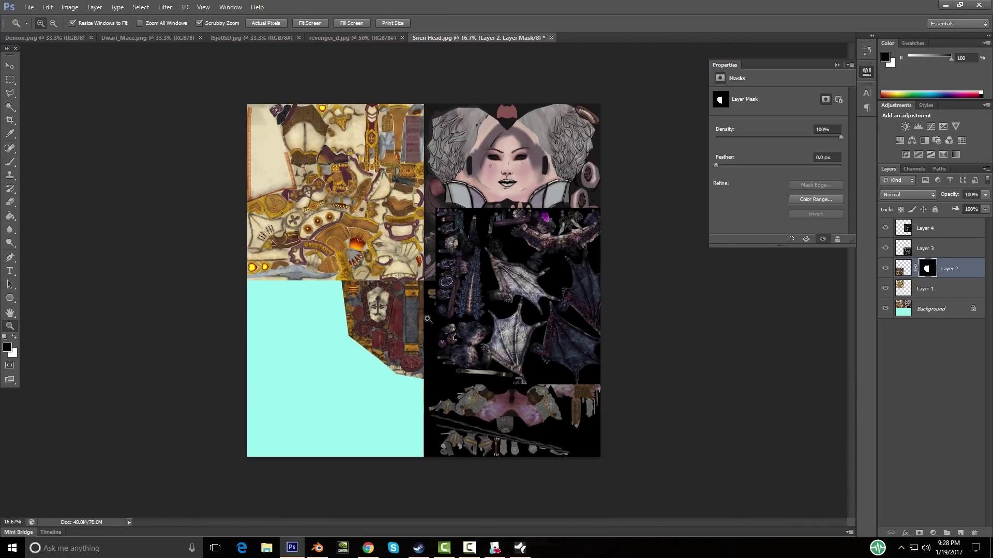
click(885, 229)
click(885, 229)
click(956, 234)
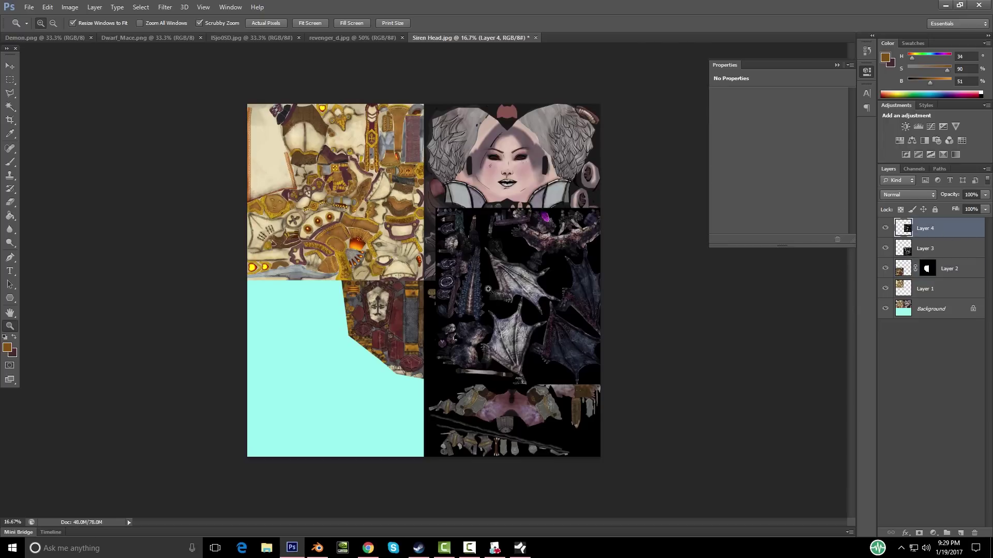
key(v)
drag(543, 288, 354, 364)
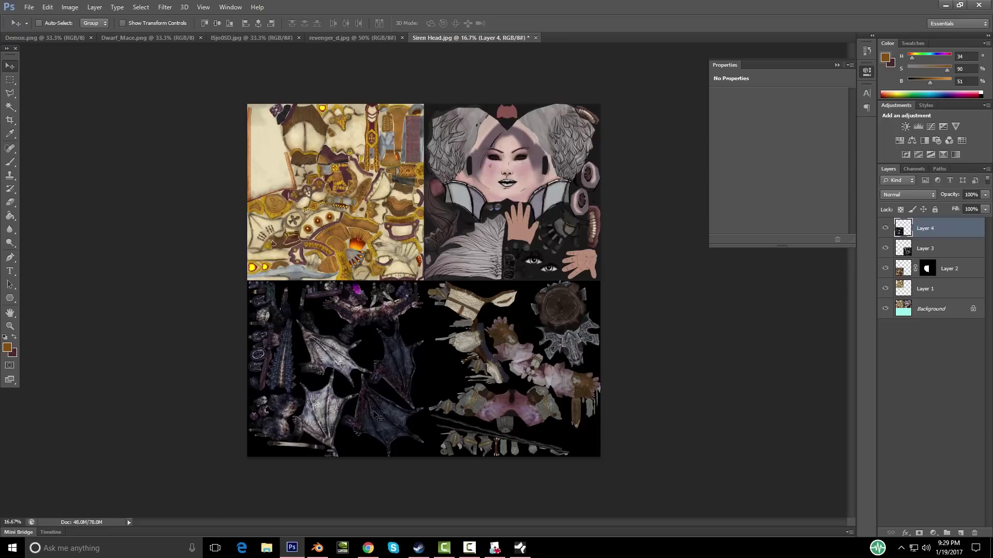
Step: Zoom the atlas in to 33.33% to check the layout
key(z)
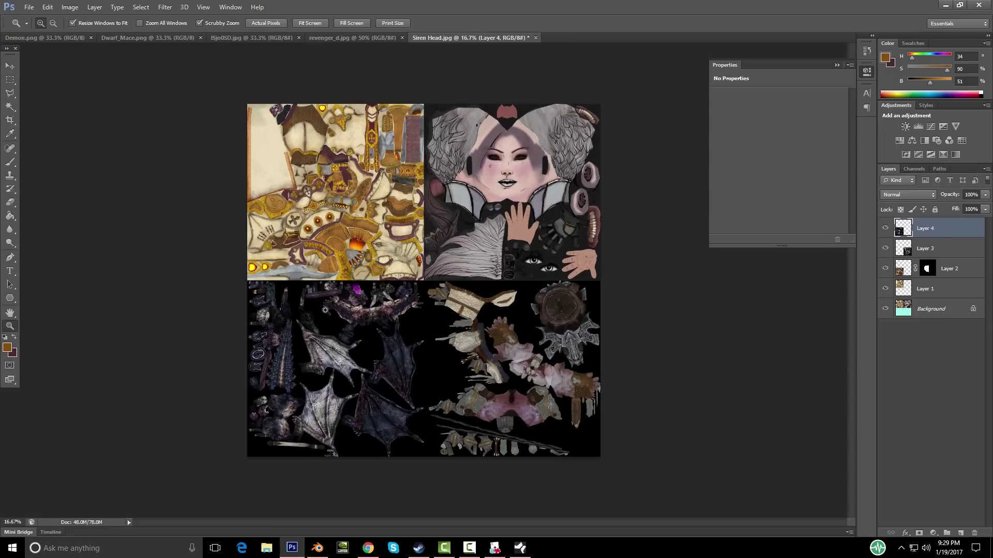
click(321, 316)
click(345, 329)
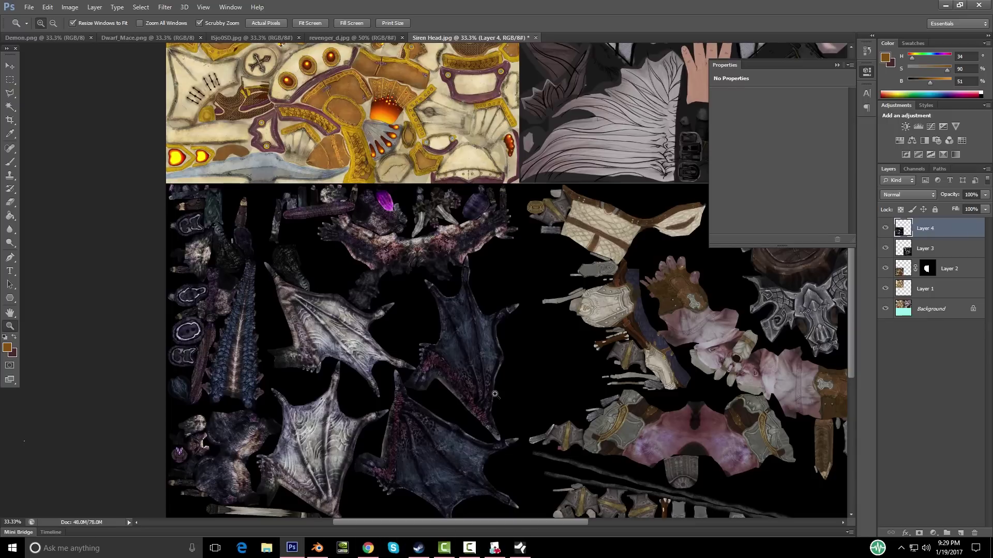
scroll(495, 394, up, 2)
scroll(494, 393, down, 3)
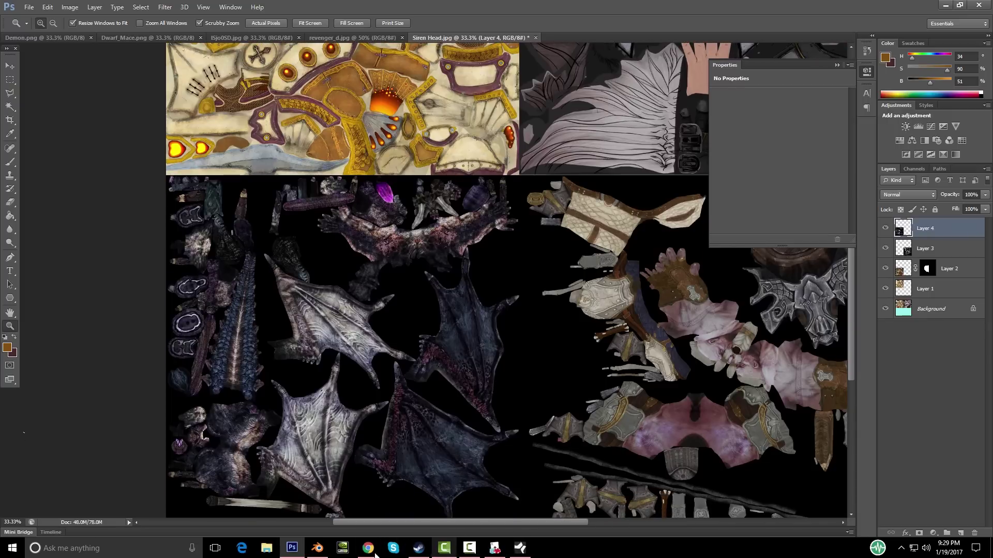
Step: Back in Blender, pan the image editor and orbit to a frontal view of the cleric
click(318, 548)
scroll(263, 259, down, 4)
scroll(263, 258, up, 1)
middle_drag(287, 287, 251, 279)
middle_drag(606, 240, 609, 140)
Step: Leave edit mode, select the horns, and display Demon.png in the image editor
key(Tab)
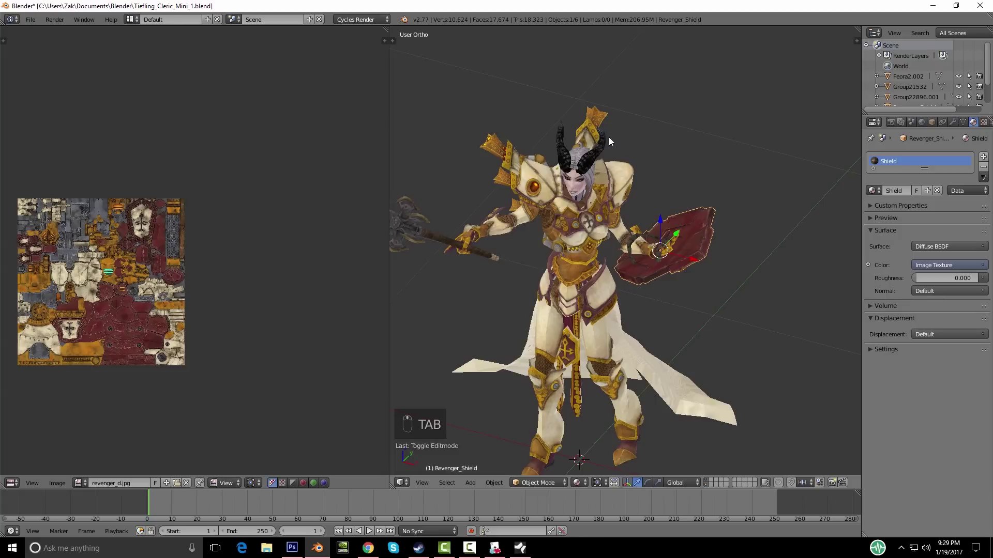
right_click(587, 164)
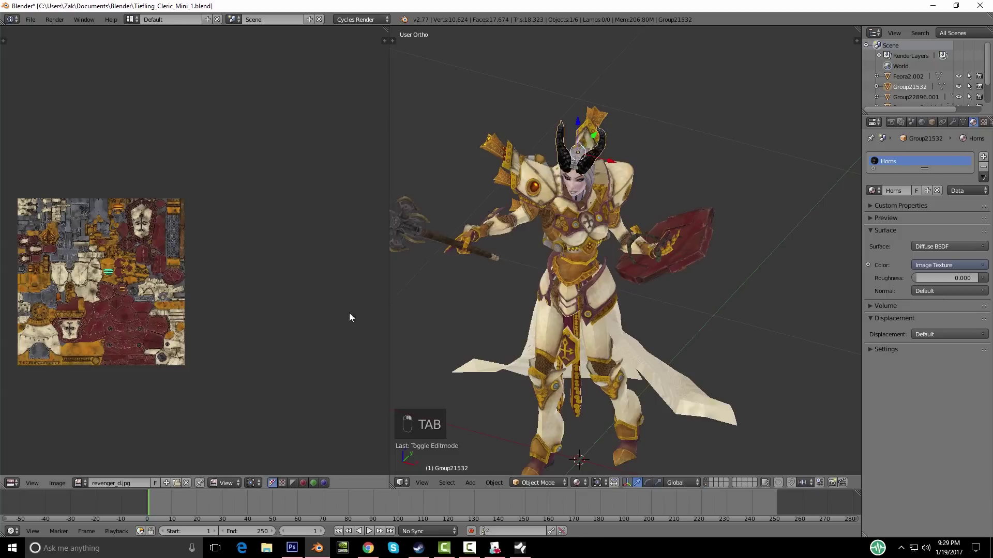
click(79, 484)
click(103, 378)
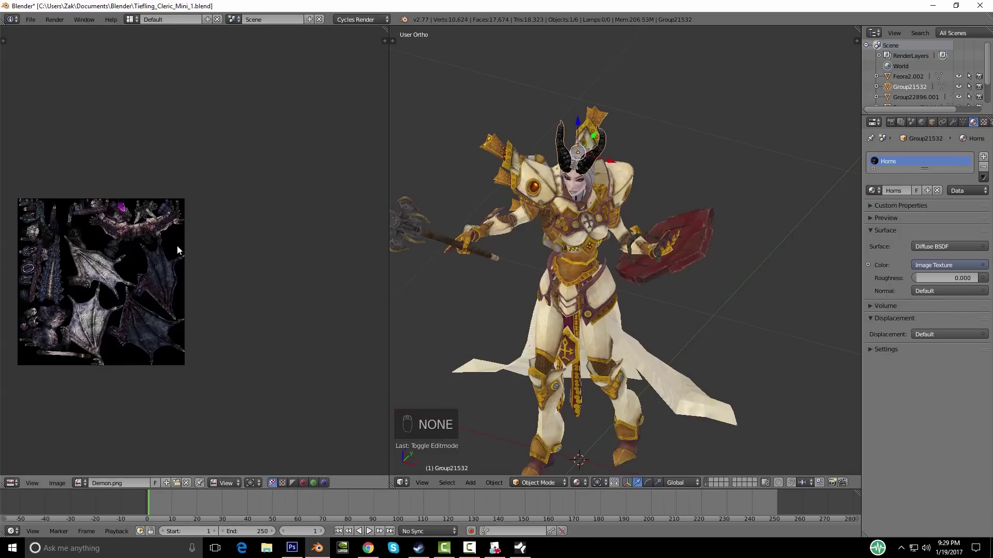
scroll(575, 264, up, 4)
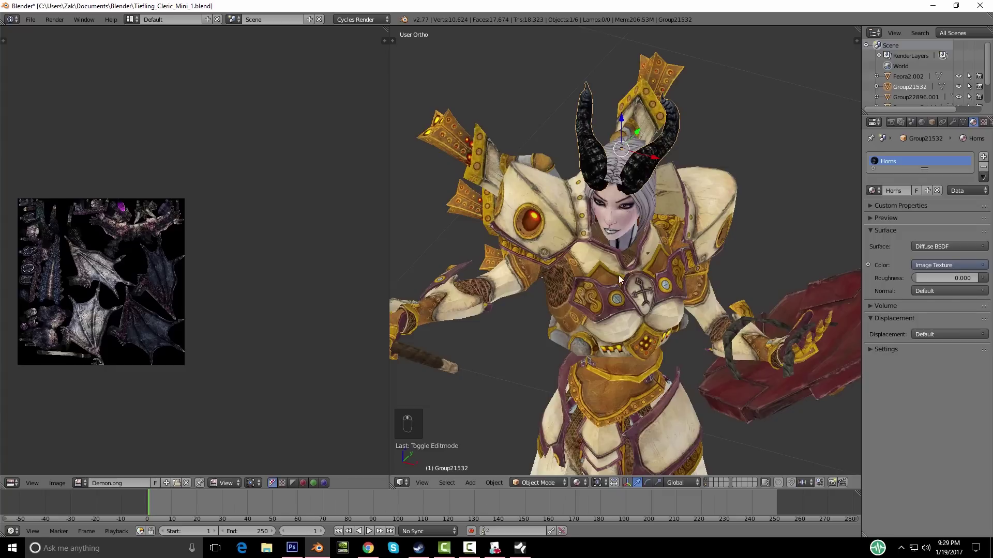
Step: Inspect the horns' UV islands on Demon.png in edit mode
key(Tab)
scroll(43, 290, up, 5)
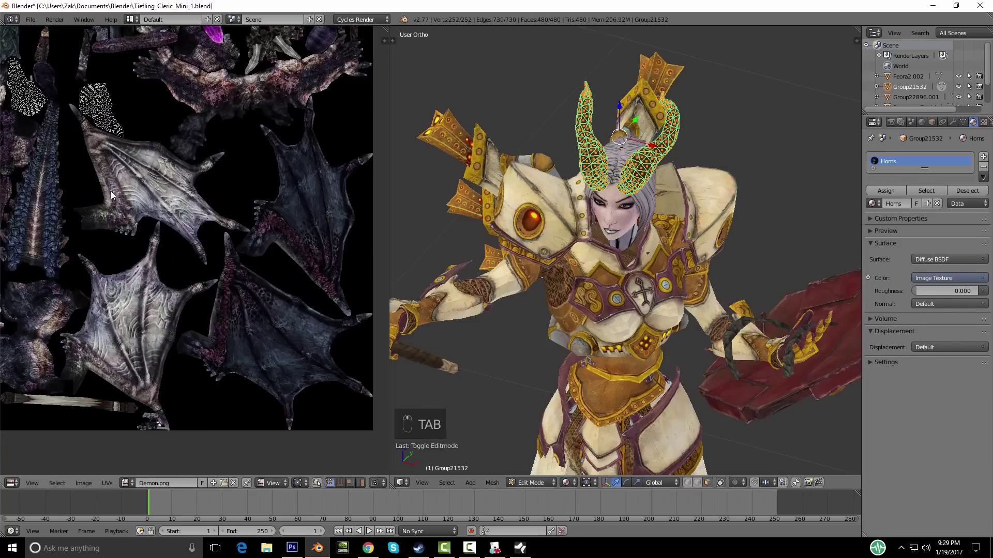
key(a)
key(a)
scroll(262, 260, down, 4)
scroll(132, 255, up, 4)
middle_drag(132, 255, 160, 275)
scroll(159, 275, up, 2)
middle_drag(113, 216, 175, 268)
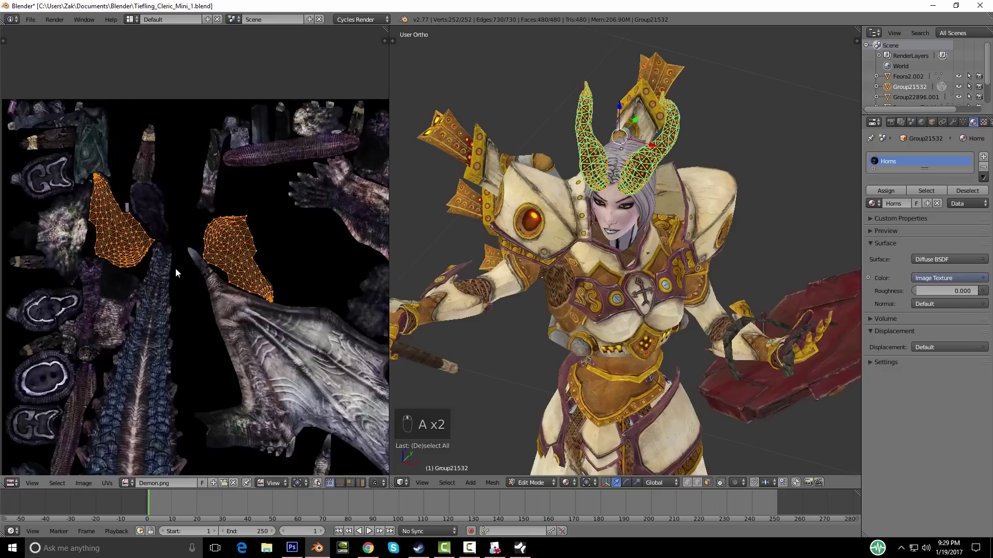
scroll(175, 268, down, 3)
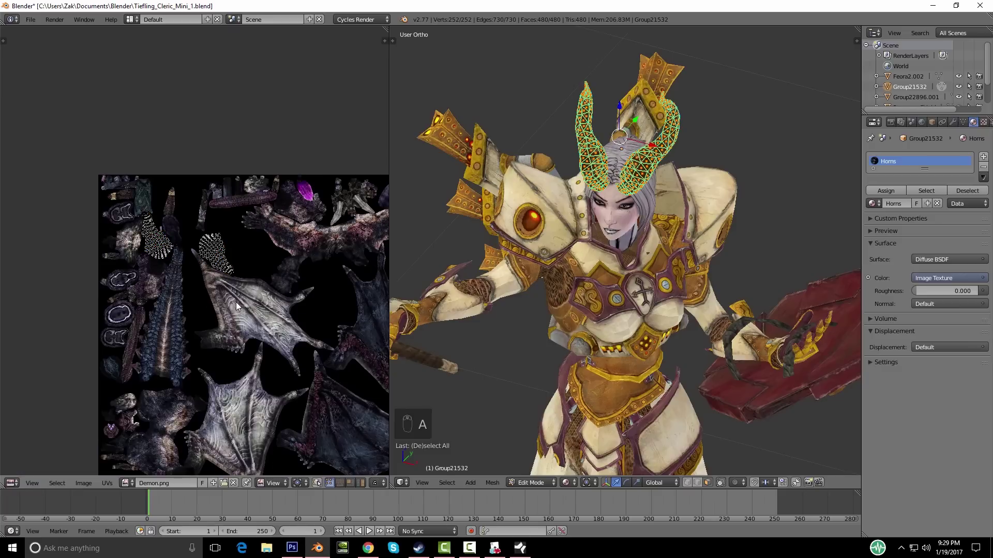
Step: Deselect, return the horns to object mode, and go back to Photoshop
key(a)
key(Tab)
scroll(192, 266, up, 5)
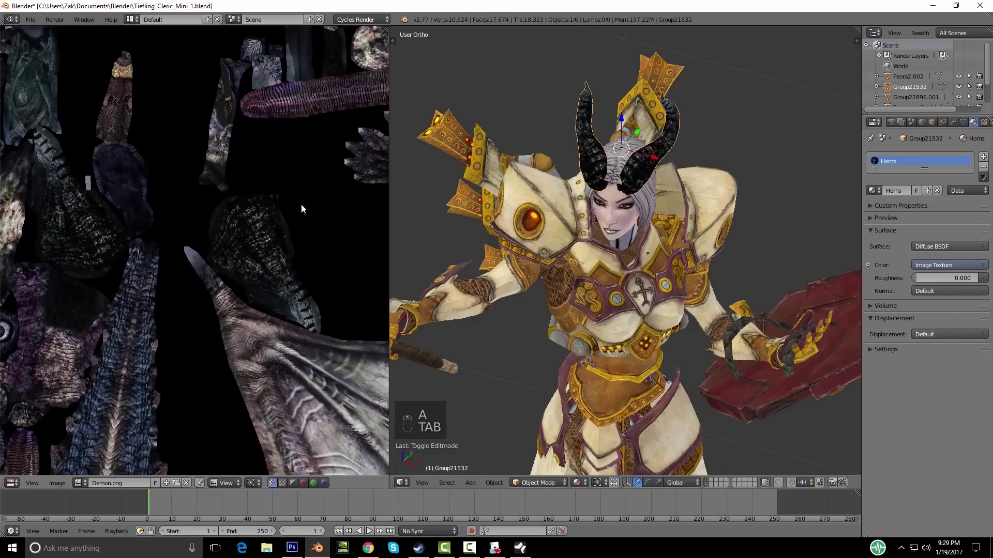
scroll(274, 262, down, 3)
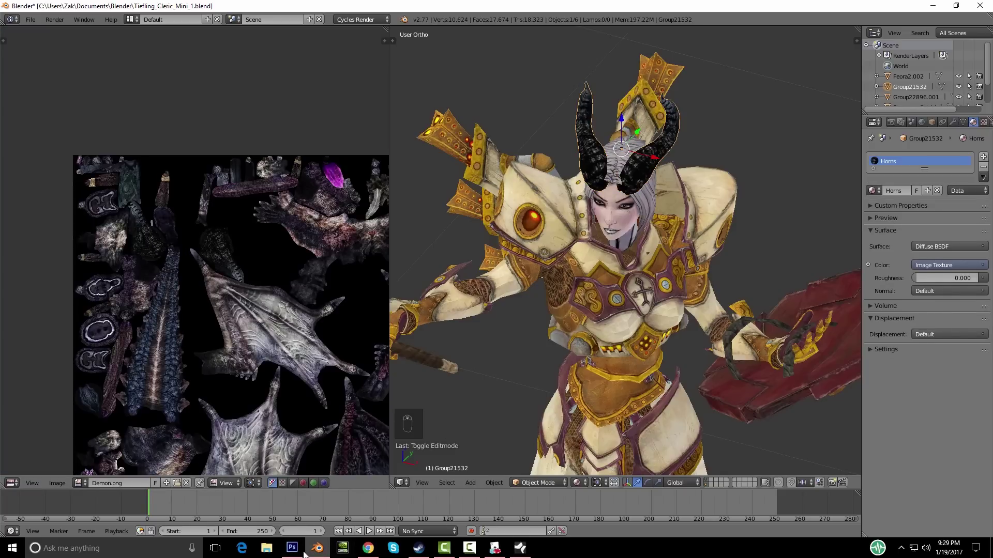
click(291, 548)
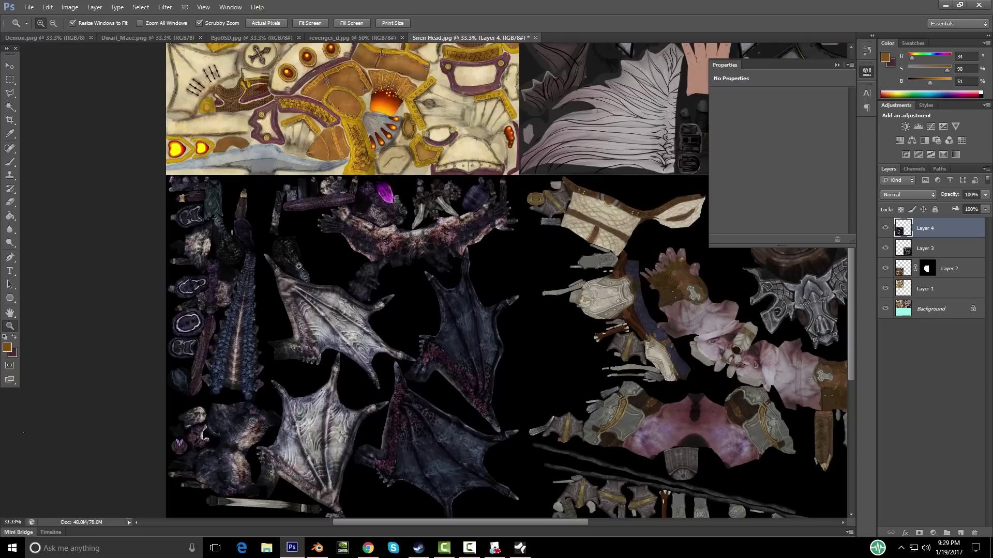
Step: Make a first polygonal lasso selection around the horn pieces, invert it, then deselect
click(11, 81)
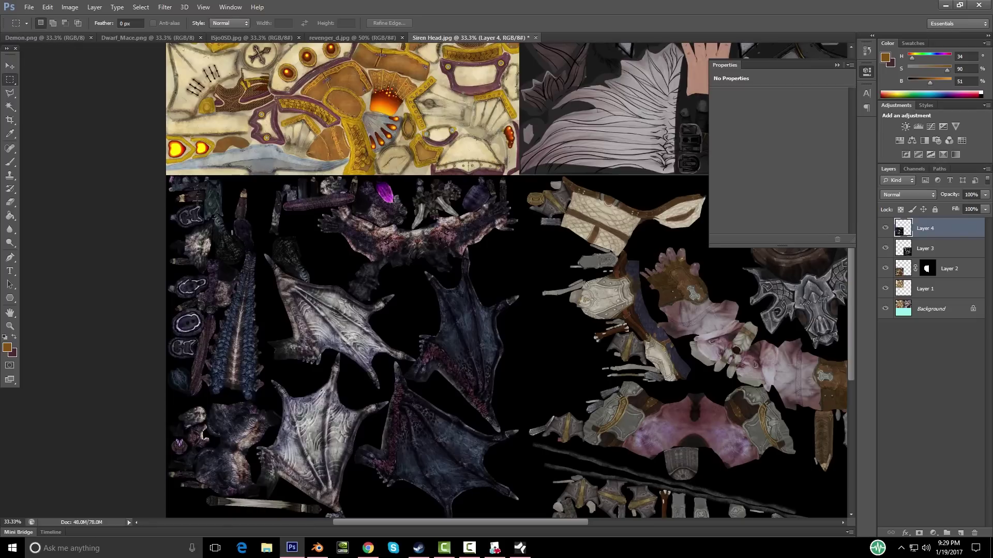
click(10, 93)
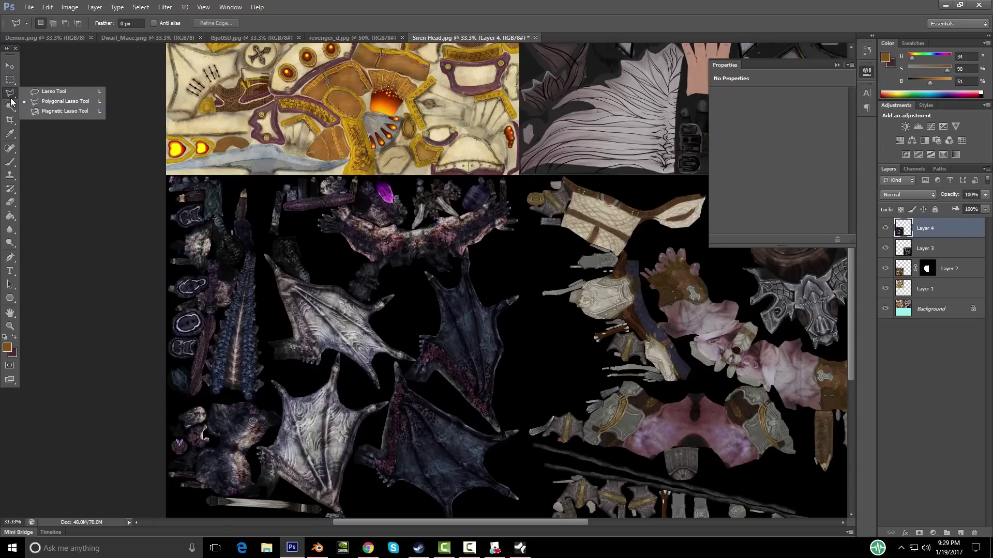
click(321, 234)
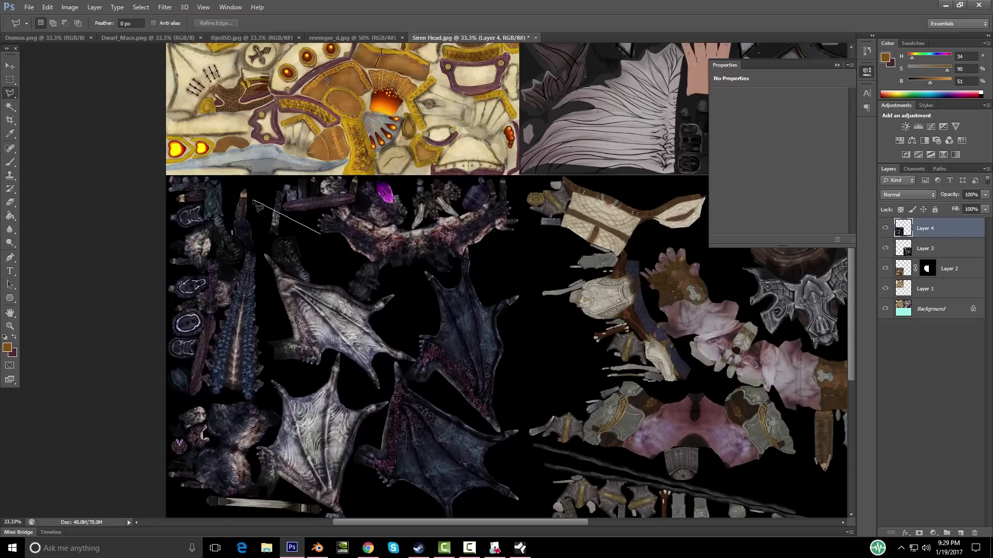
click(185, 243)
click(198, 285)
click(265, 303)
click(323, 240)
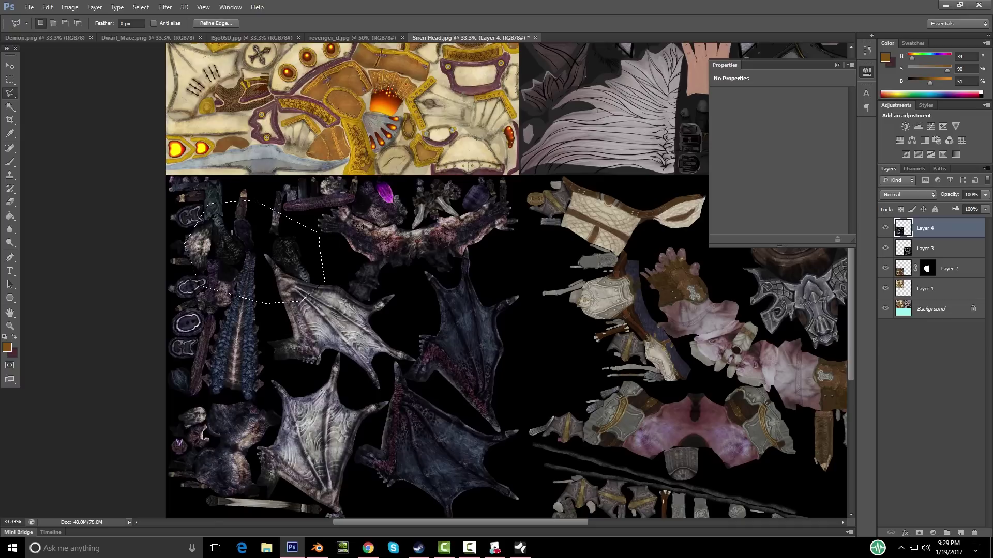
right_click(297, 268)
click(377, 284)
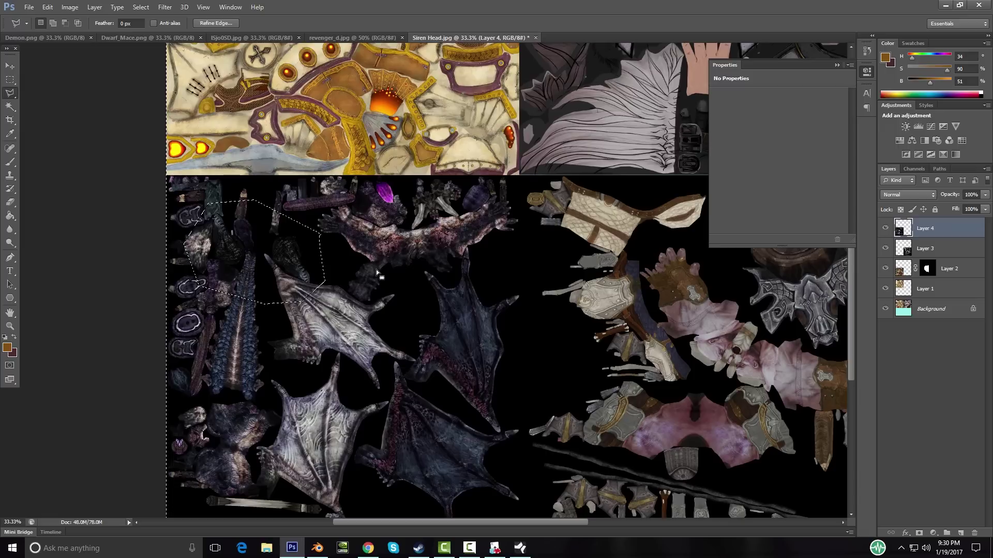
key(g)
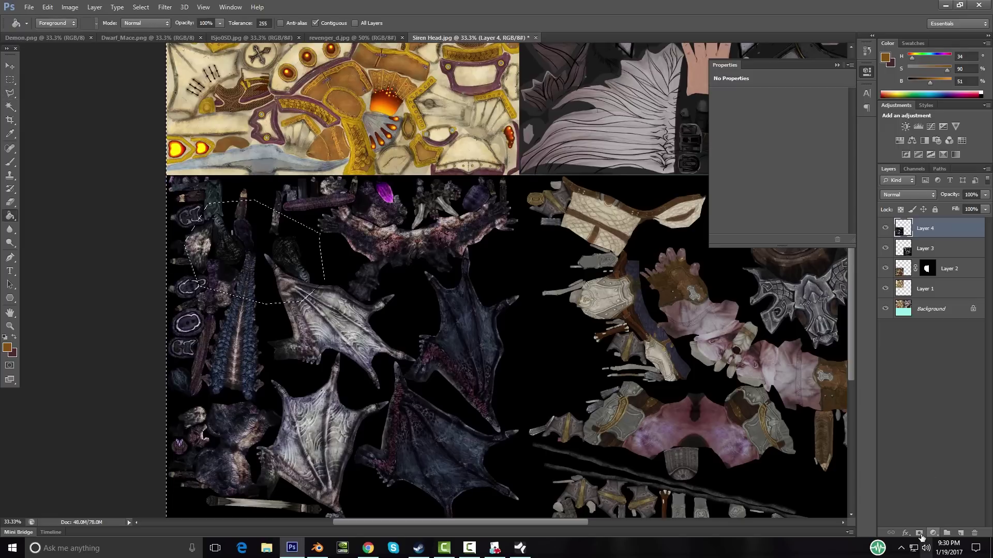
key(w)
key(ctrl+d)
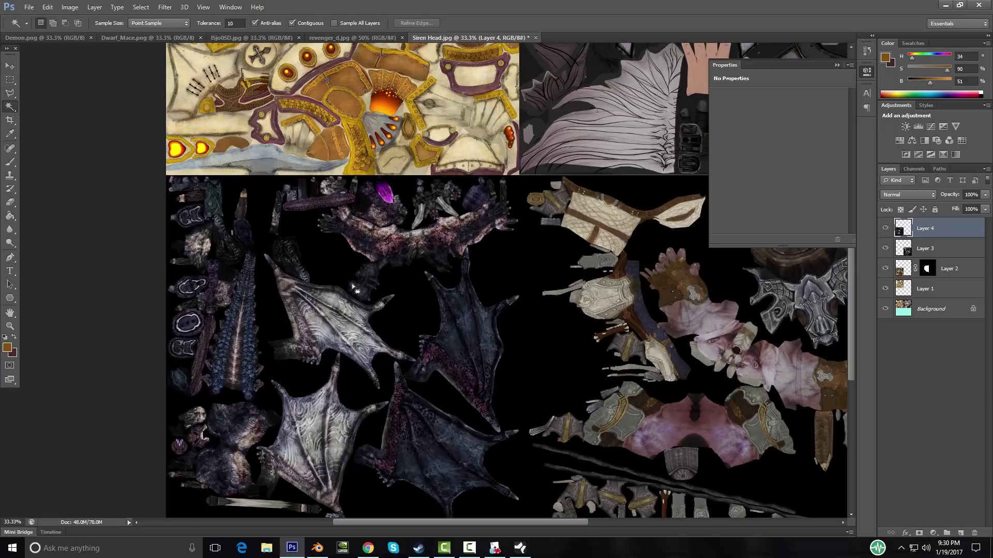
Step: Add a layer mask to Layer 4 and lasso a polygon around the horn islands
click(919, 533)
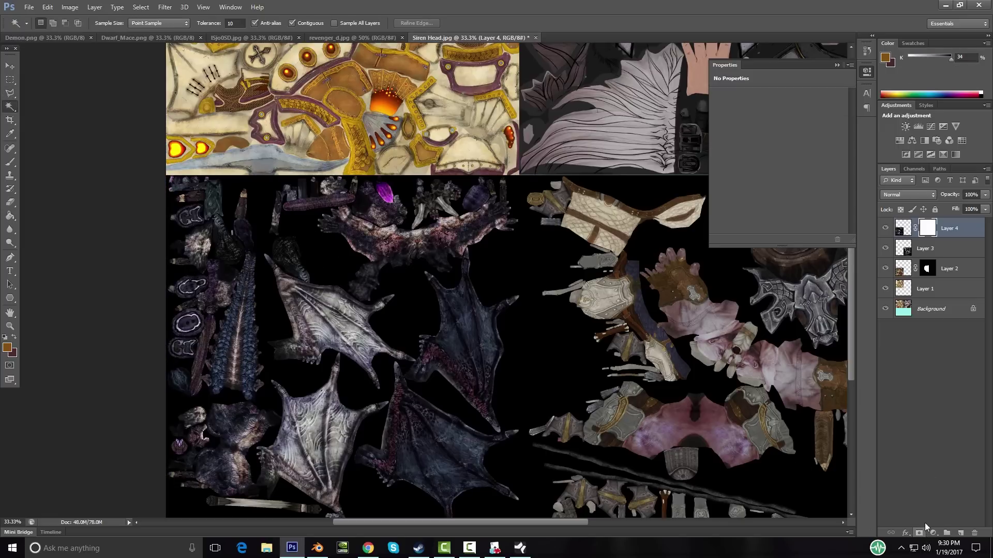
click(10, 93)
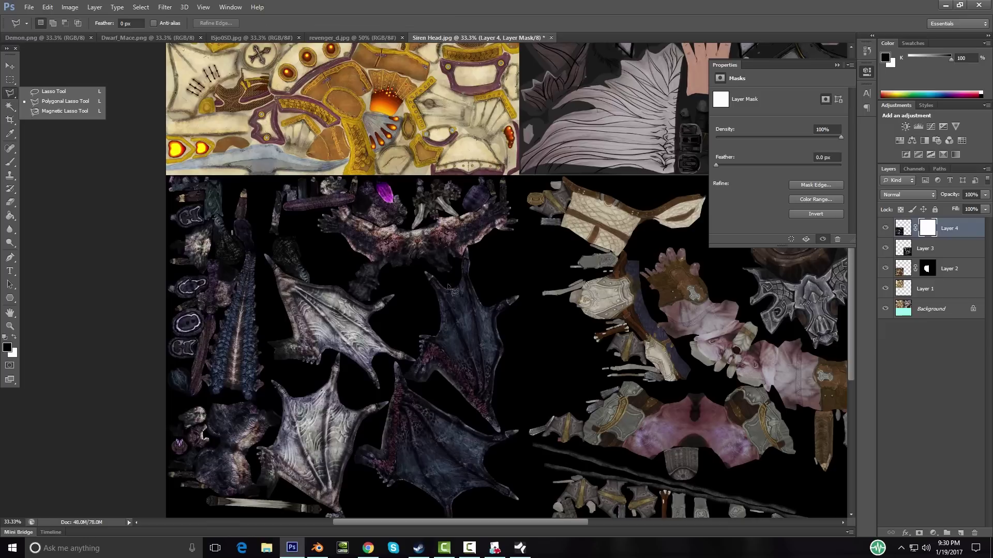
click(326, 246)
click(251, 211)
click(217, 206)
click(194, 221)
click(198, 271)
click(272, 302)
click(317, 297)
click(330, 251)
Step: Invert the selection, fill the mask outside the horn pieces black, deselect, and zoom out
right_click(298, 269)
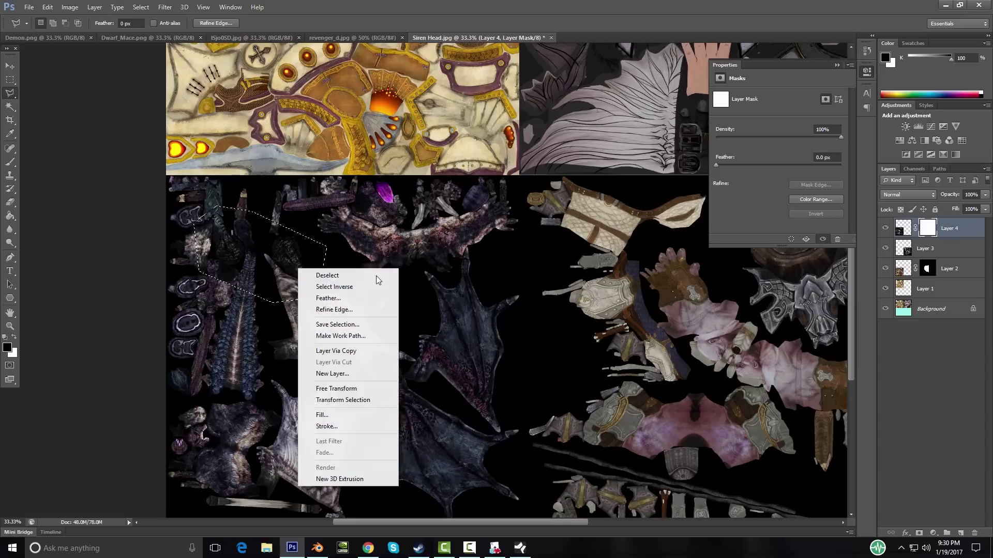
click(342, 287)
key(g)
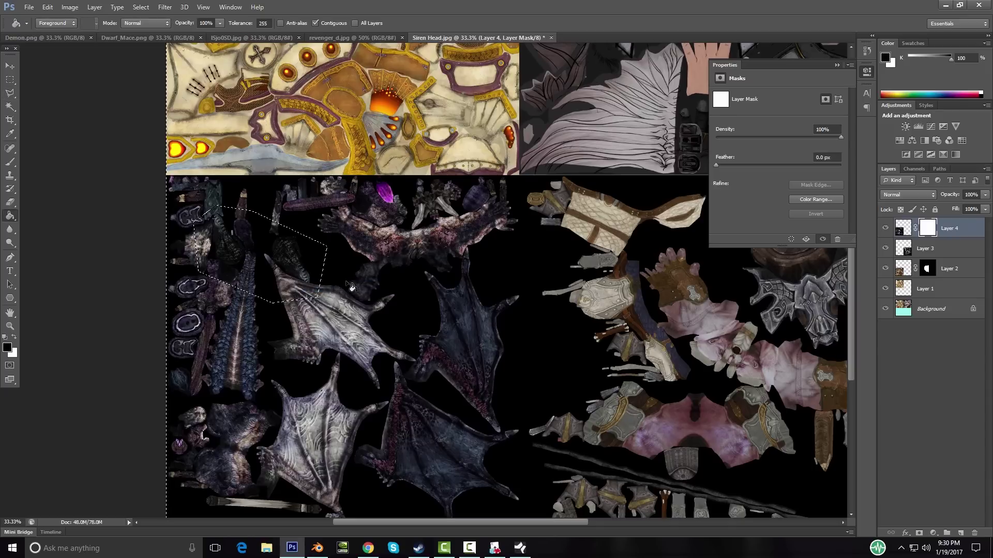
click(353, 288)
key(w)
key(ctrl+d)
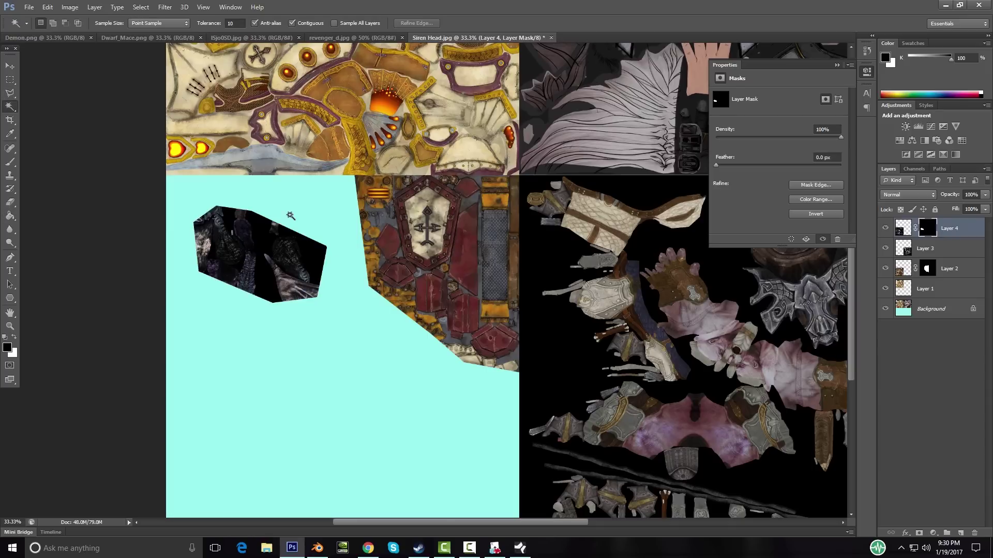
key(z)
alt+click(661, 230)
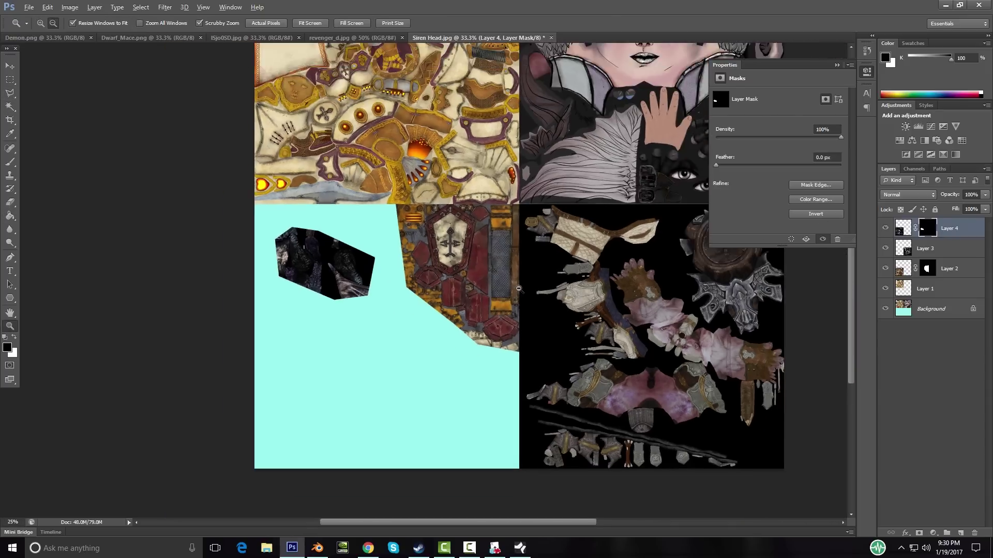
alt+click(662, 230)
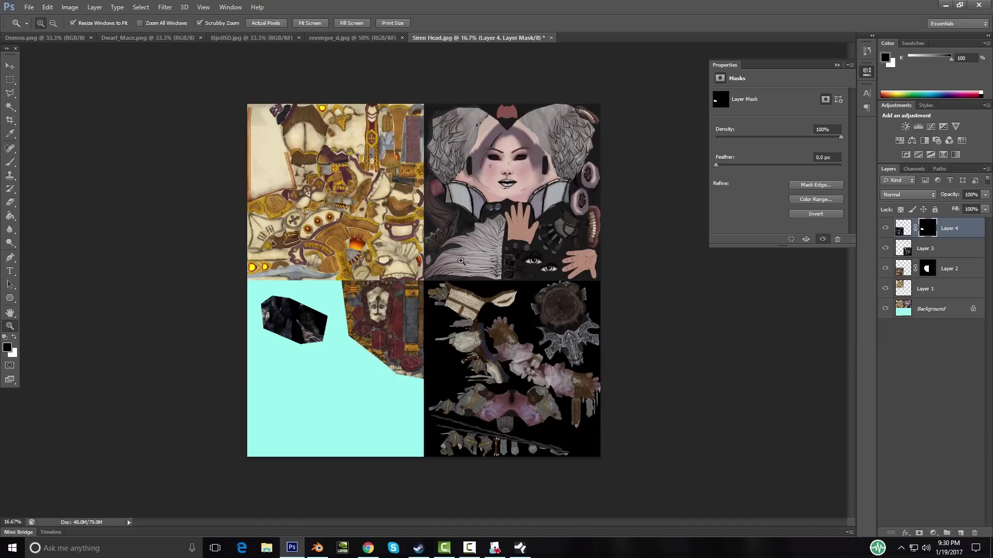
Step: Save the atlas as Tiefling_Cleric.psd in Photoshop format
click(29, 8)
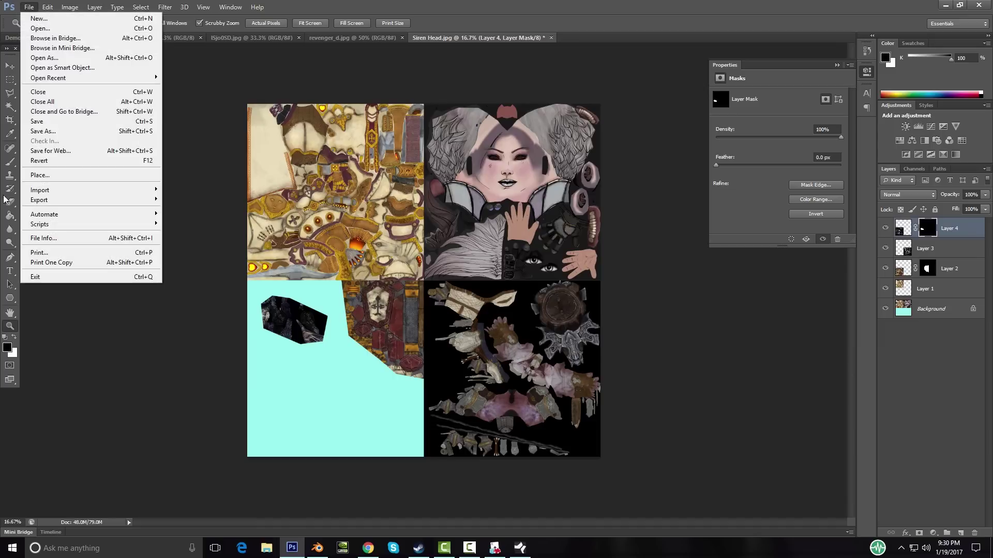
click(62, 133)
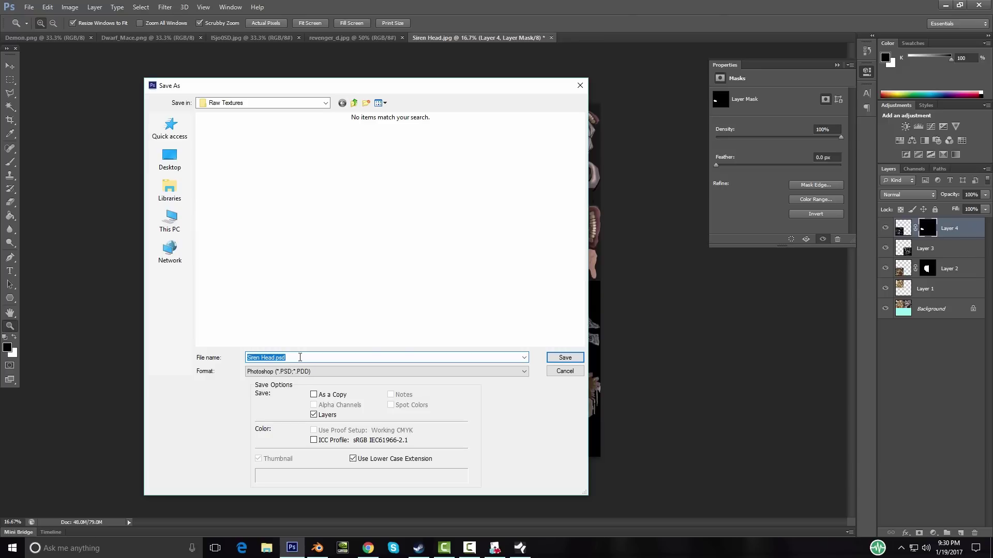
text(Tiefling_Cleric)
click(566, 357)
click(605, 171)
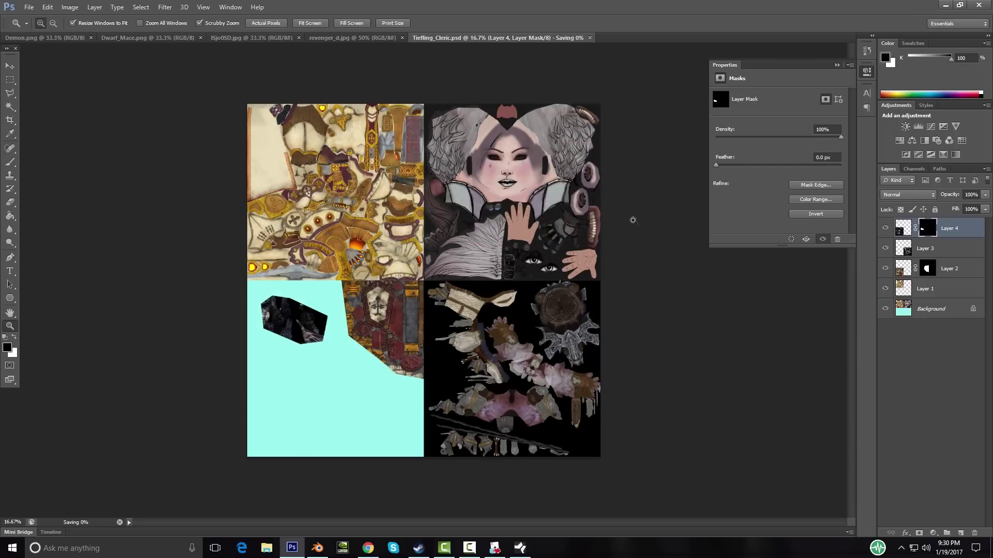
Step: Save a PNG copy named Tiefling_Cleric.png, then return to Blender
click(30, 9)
click(52, 135)
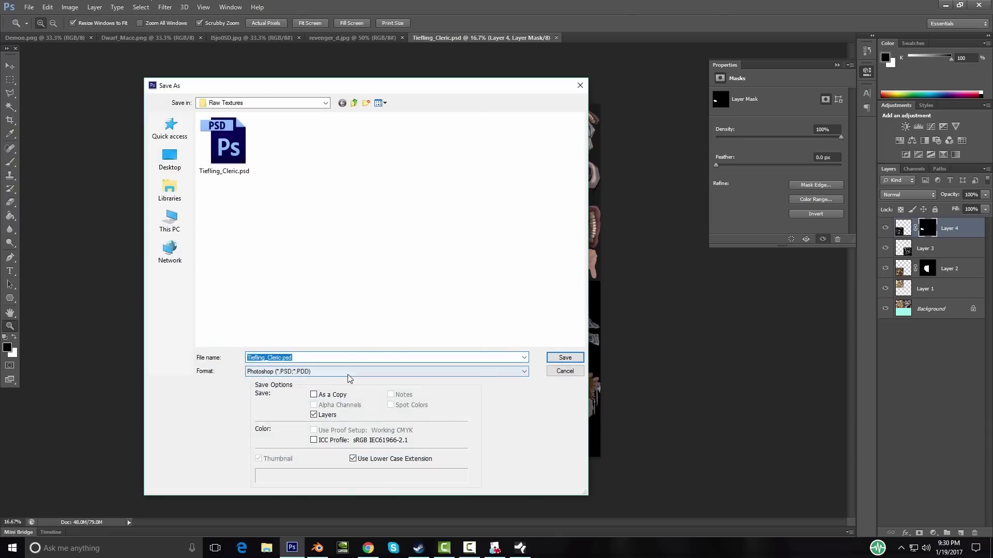
click(358, 371)
click(290, 495)
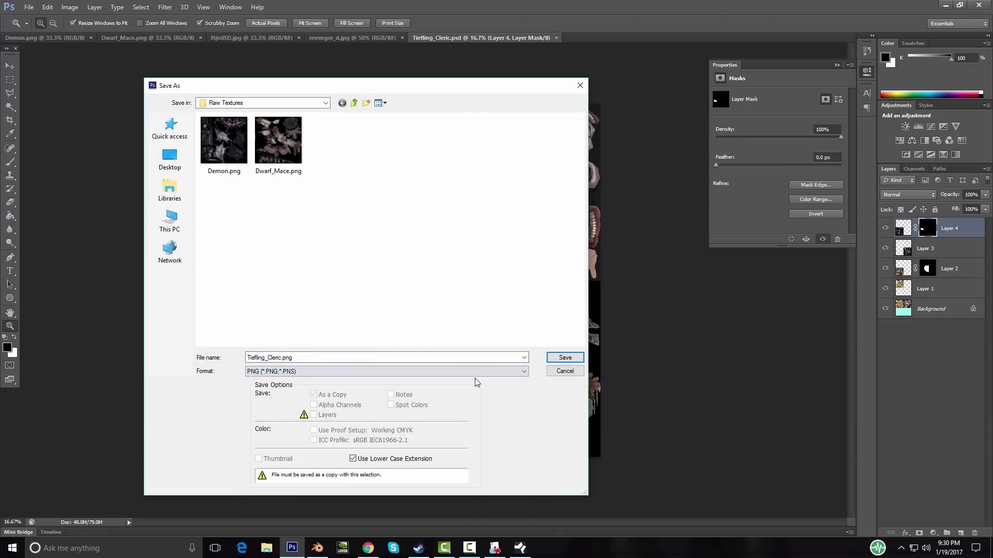
click(569, 359)
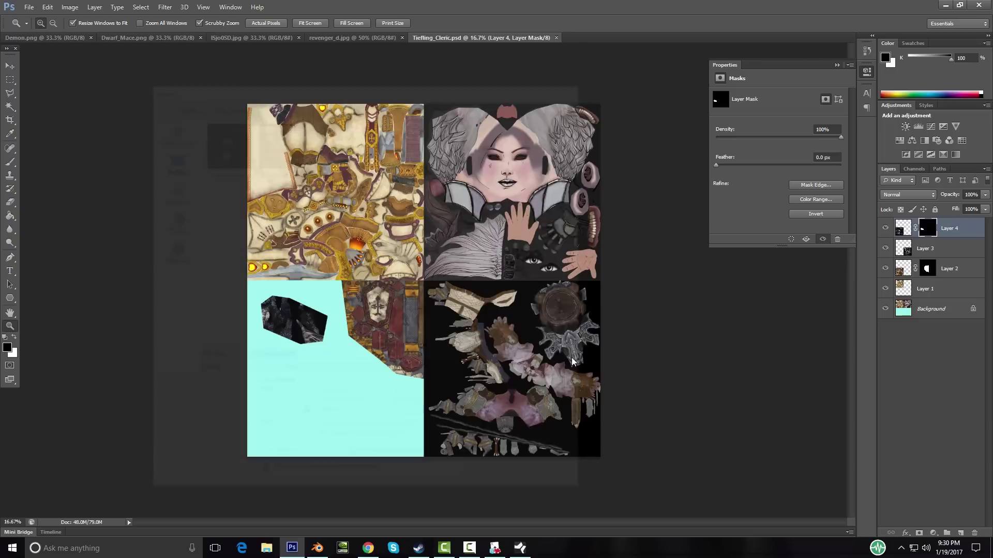
click(531, 172)
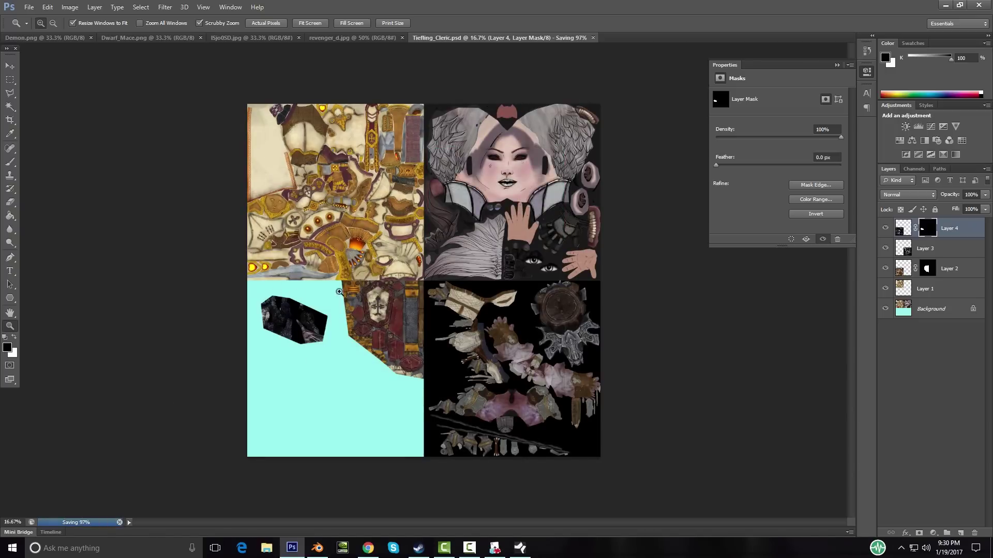
click(317, 548)
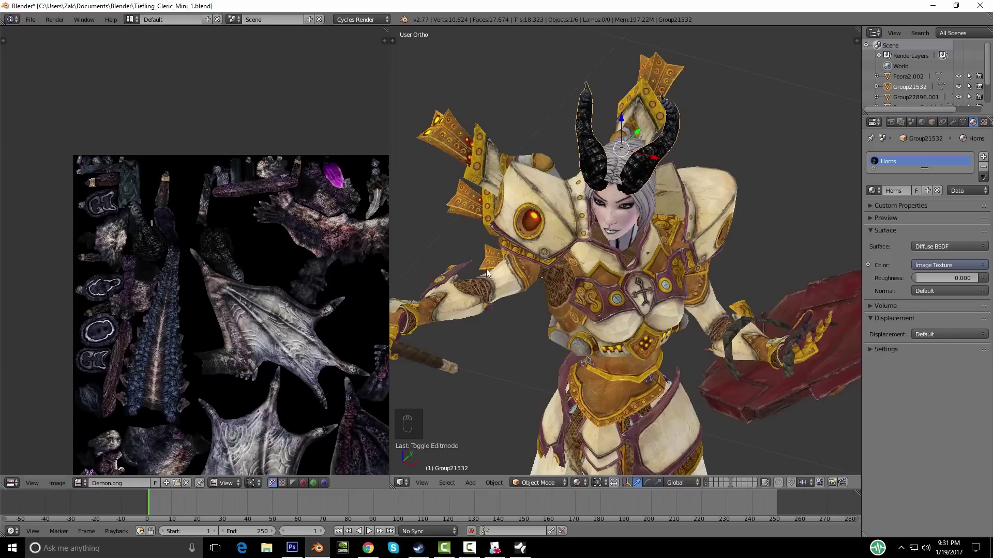
Step: Check the Tiefling atlas in Photoshop, then select the body piece Feora2.002 in Blender
scroll(585, 257, down, 3)
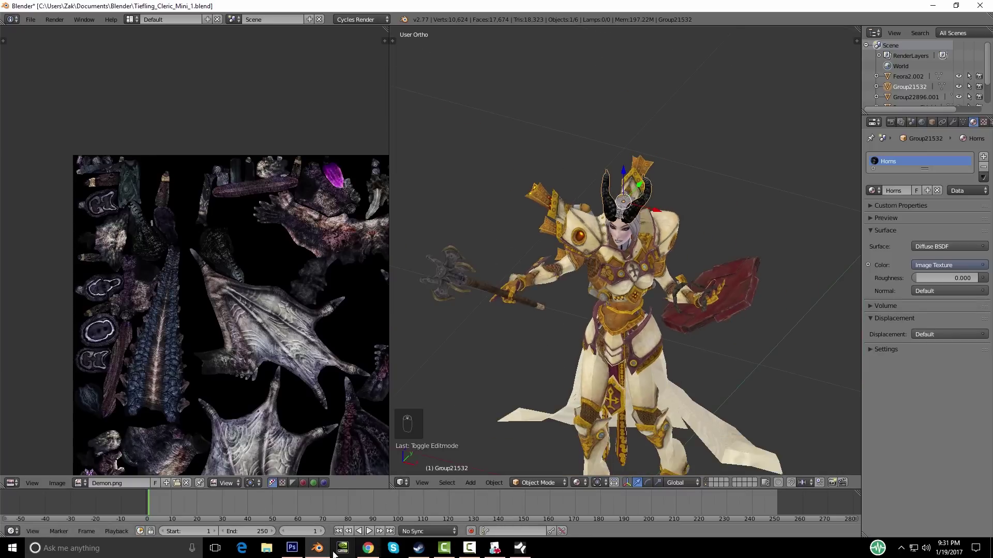
click(292, 548)
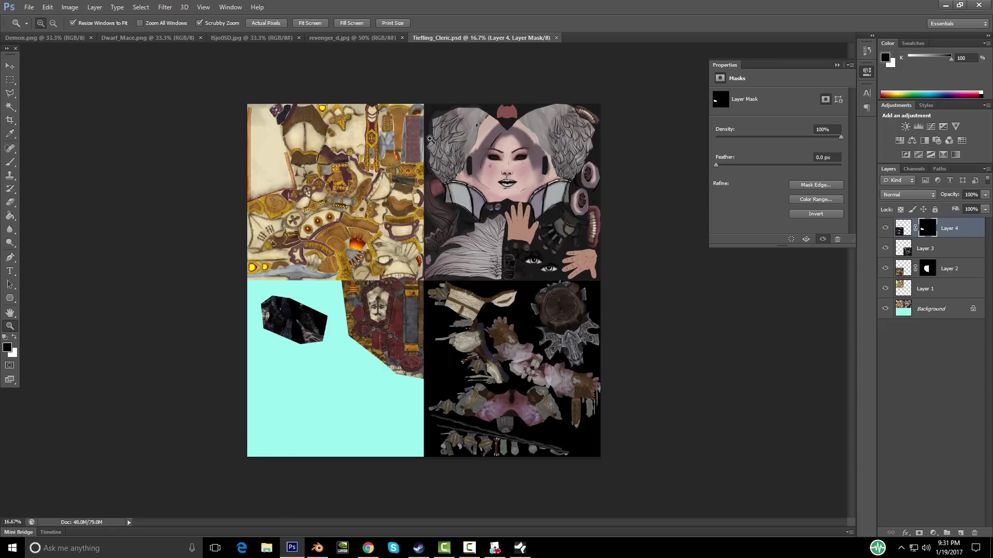
click(319, 549)
middle_drag(567, 330, 564, 309)
scroll(485, 279, down, 4)
scroll(520, 296, up, 4)
right_click(615, 383)
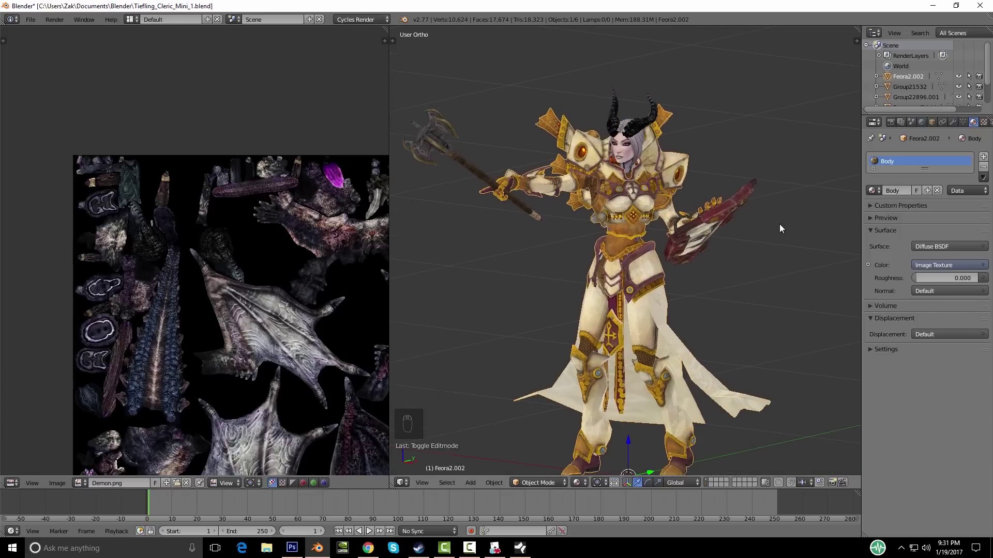
Step: Duplicate the Body material into a new material named Tiefling and pick a new editor type for the left area
click(928, 190)
text(Tiefling)
key(Return)
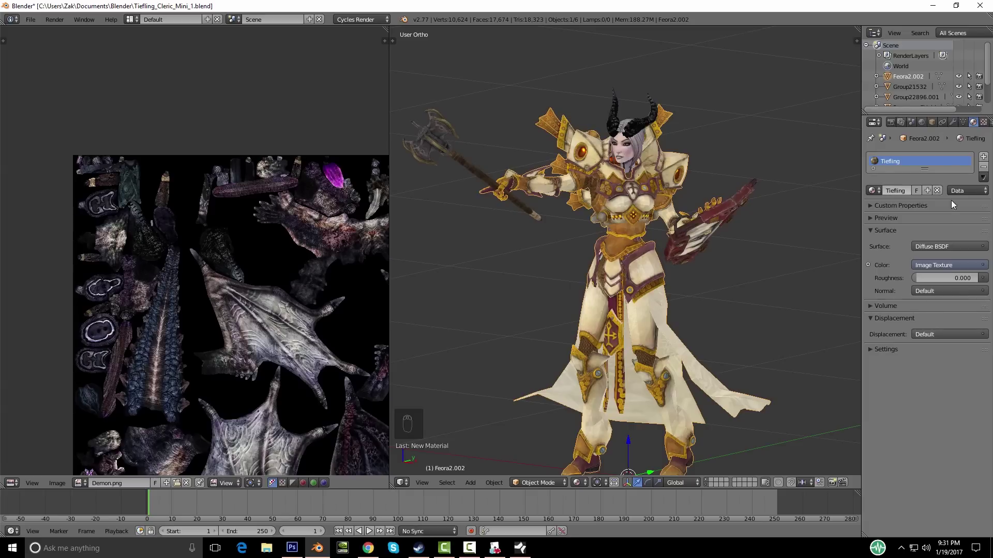
middle_drag(676, 225, 674, 266)
middle_drag(408, 302, 632, 299)
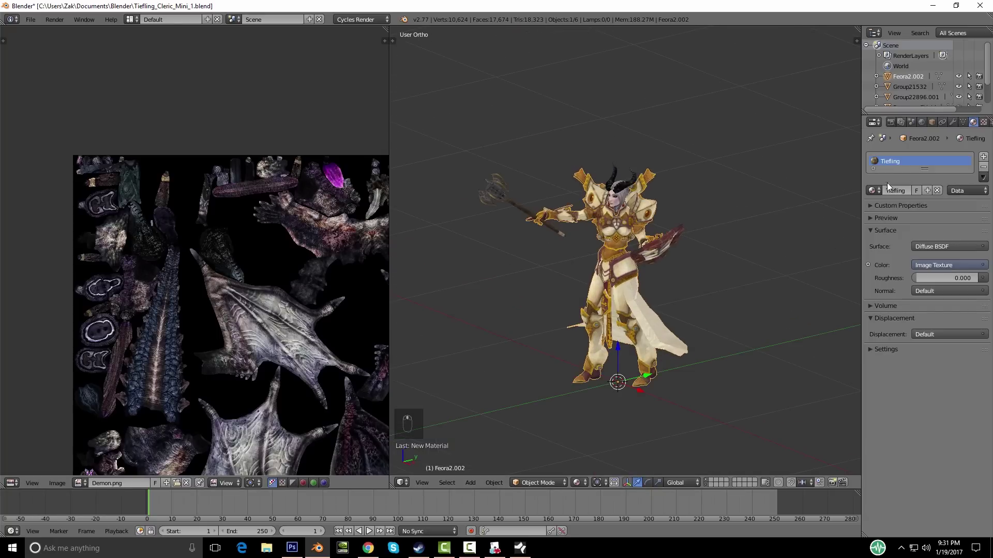
middle_drag(497, 315, 450, 311)
click(11, 482)
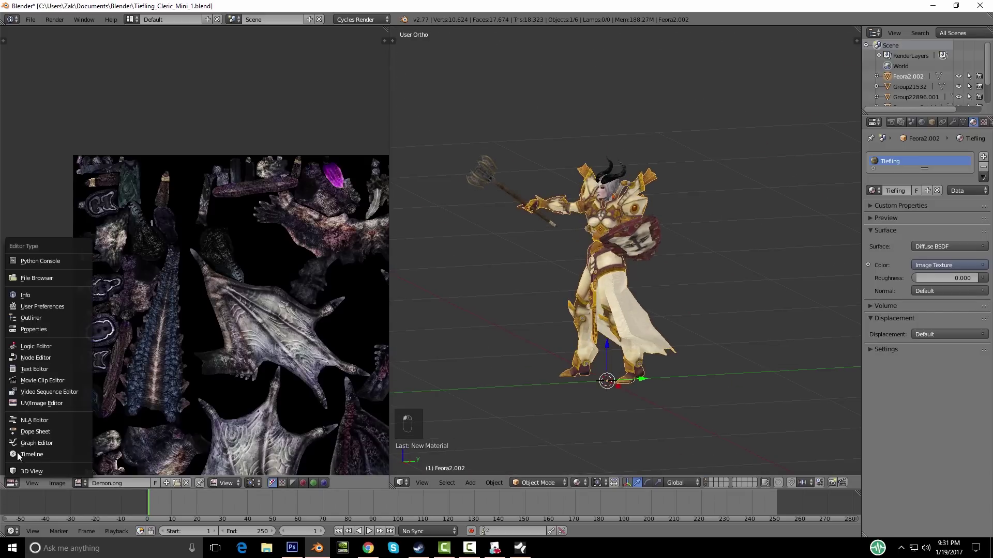
Step: In the node editor, load Tiefling_Cleric.png into the Tiefling material's Image Texture node
click(34, 357)
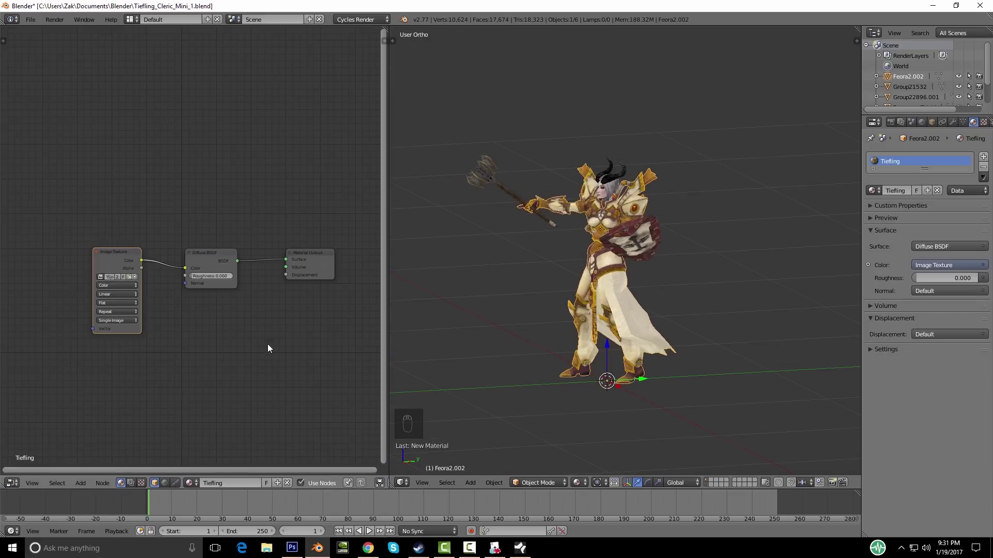
scroll(135, 279, up, 2)
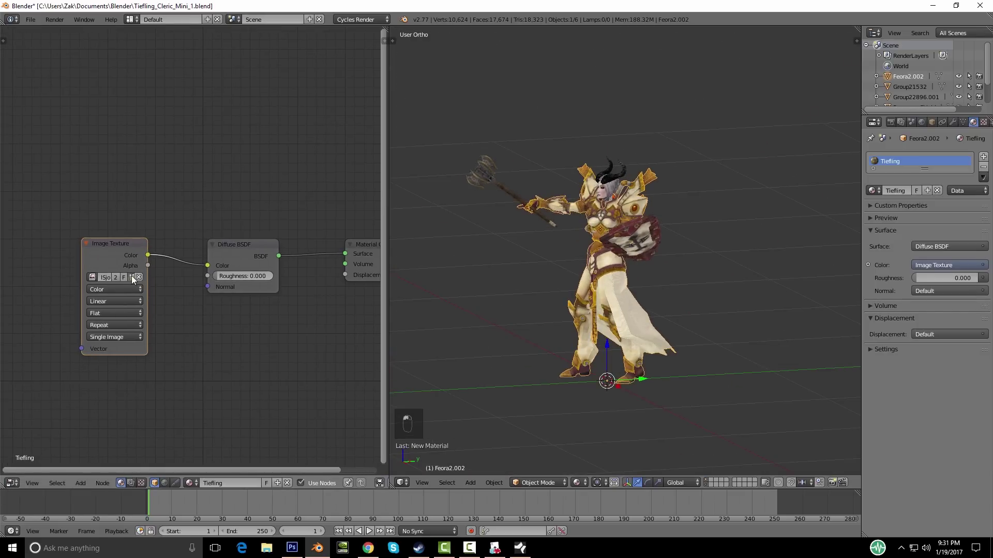
click(132, 278)
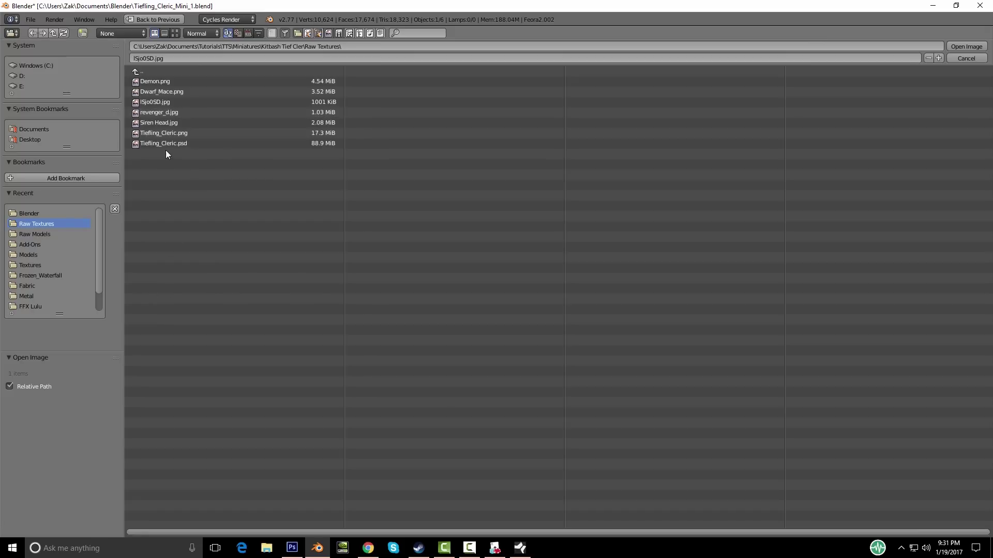
double_click(172, 133)
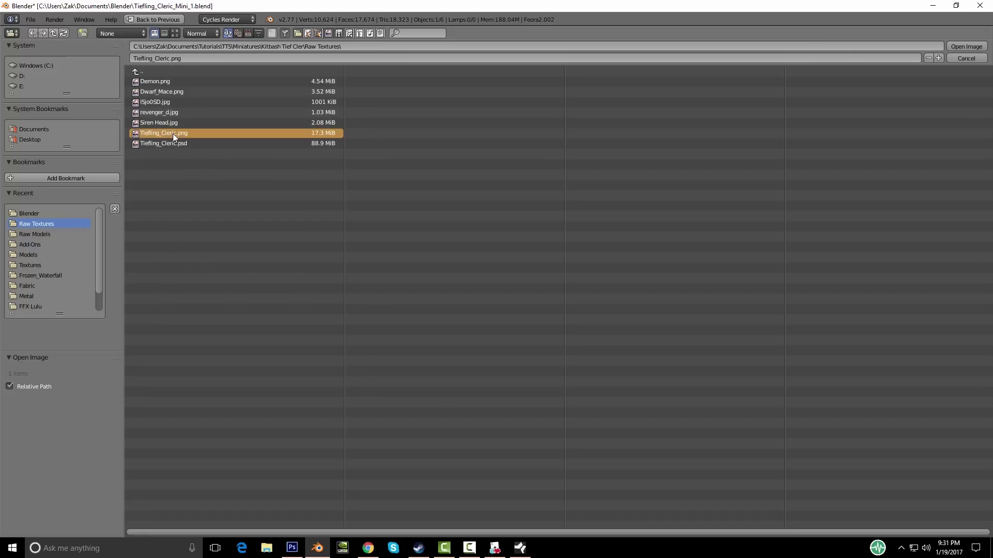
middle_drag(532, 309, 566, 319)
scroll(568, 321, up, 2)
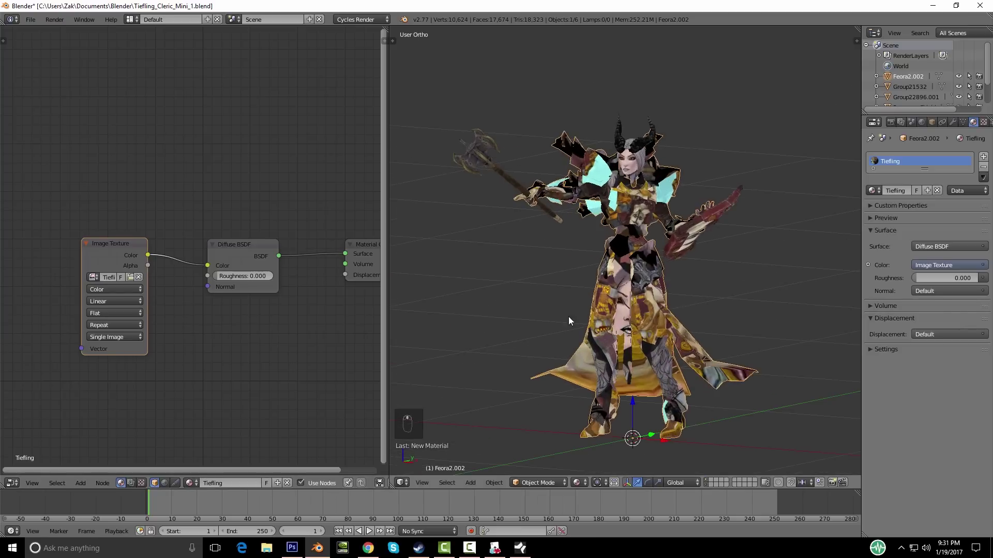
middle_drag(658, 314, 541, 257)
middle_drag(587, 297, 606, 278)
Step: Switch the left area back to the UV/Image Editor showing Tiefling_Cleric.png
click(11, 483)
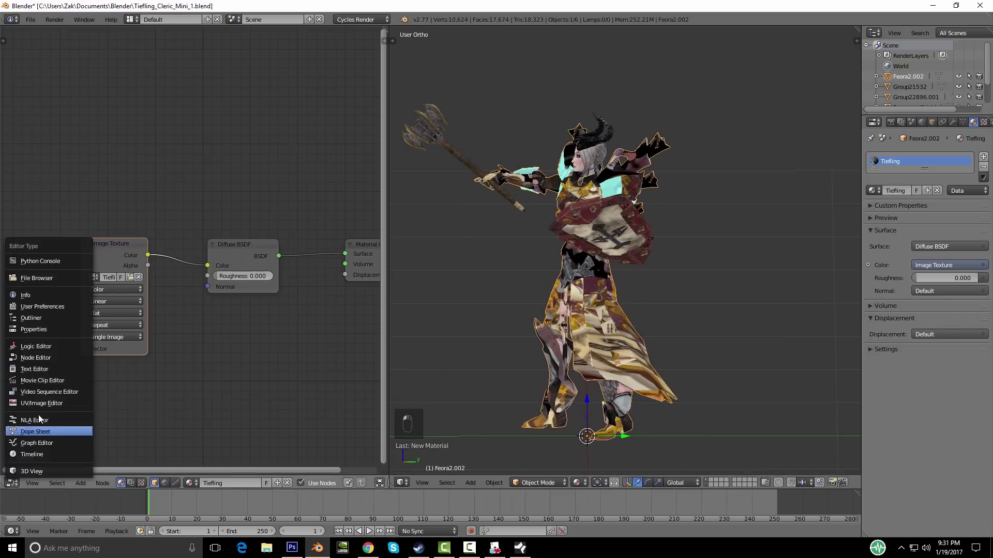
click(45, 403)
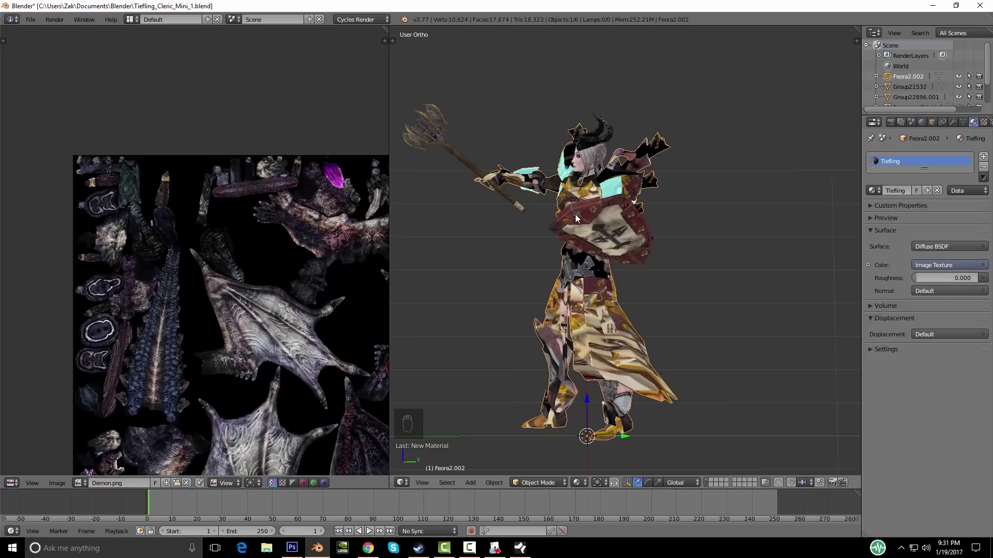
click(77, 483)
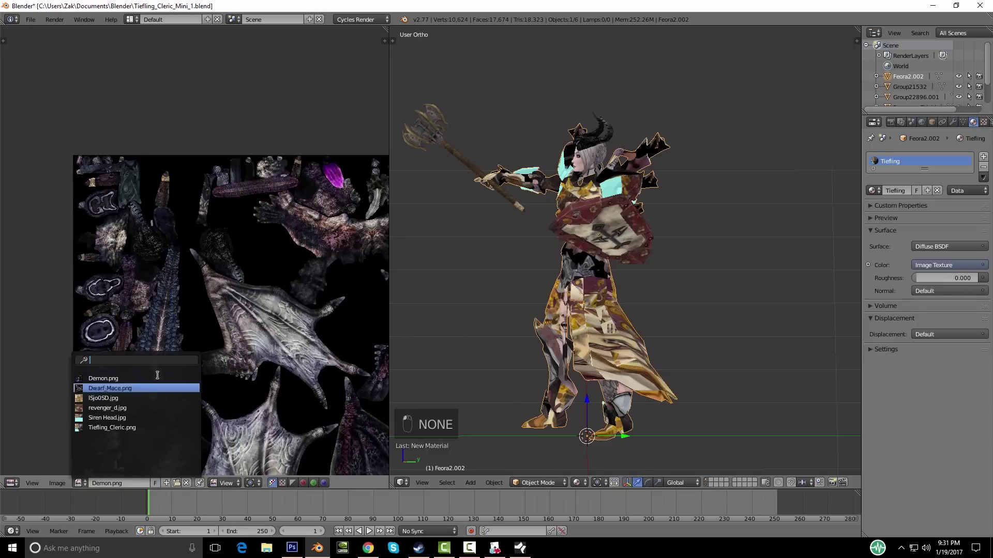
click(119, 428)
scroll(263, 299, down, 4)
middle_drag(361, 299, 296, 288)
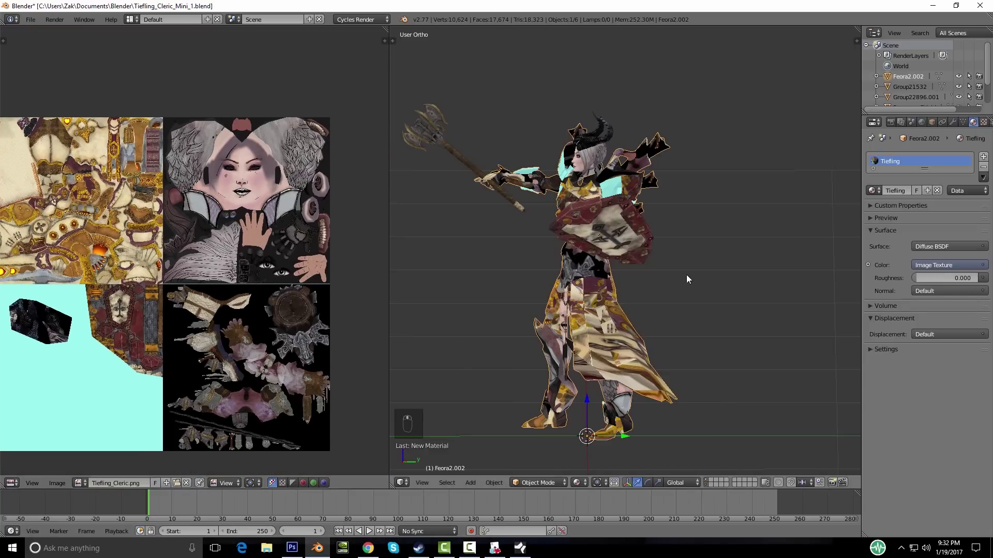
Step: In Edit Mode, select all of the body's UVs and scale them by 0.5
key(Tab)
key(a)
key(a)
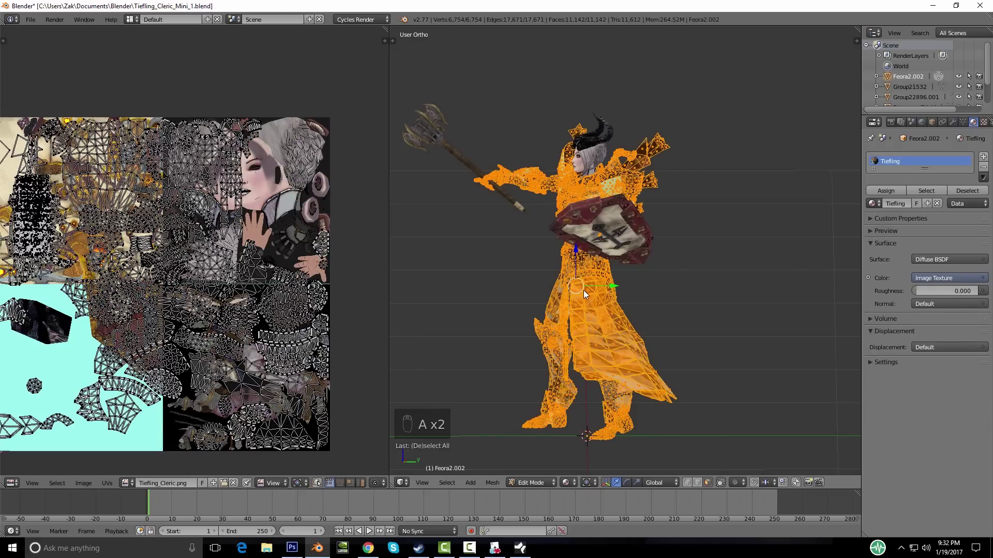
middle_drag(232, 299, 283, 254)
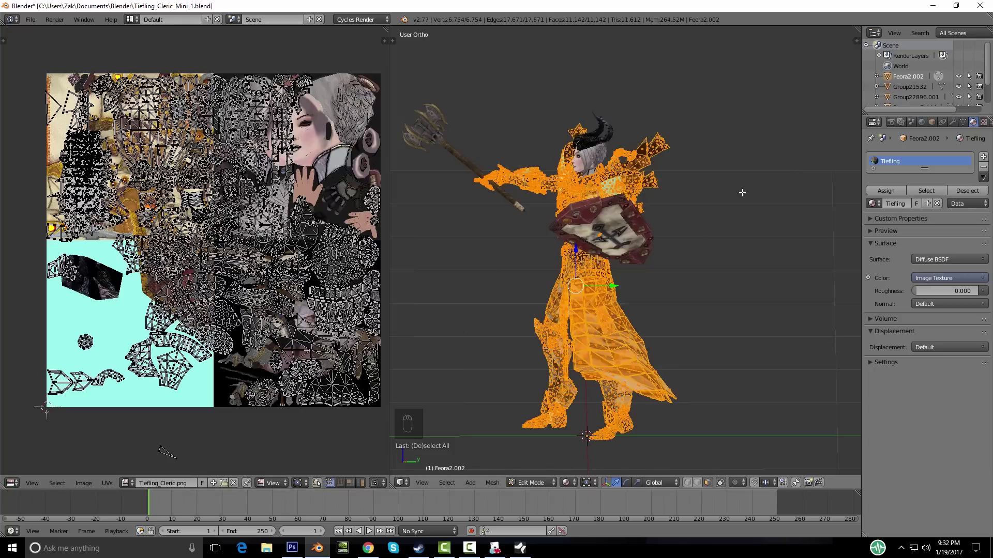
middle_drag(591, 261, 624, 264)
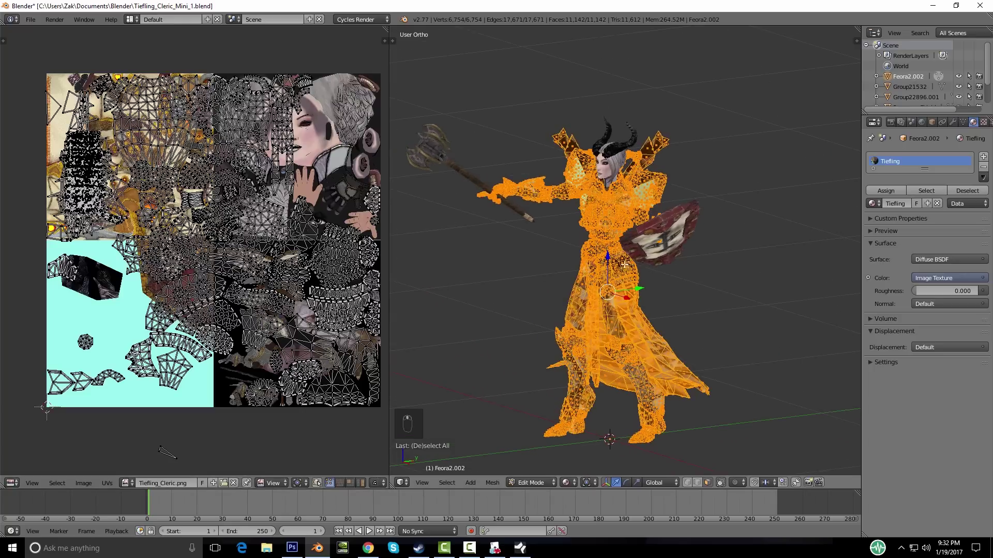
key(a)
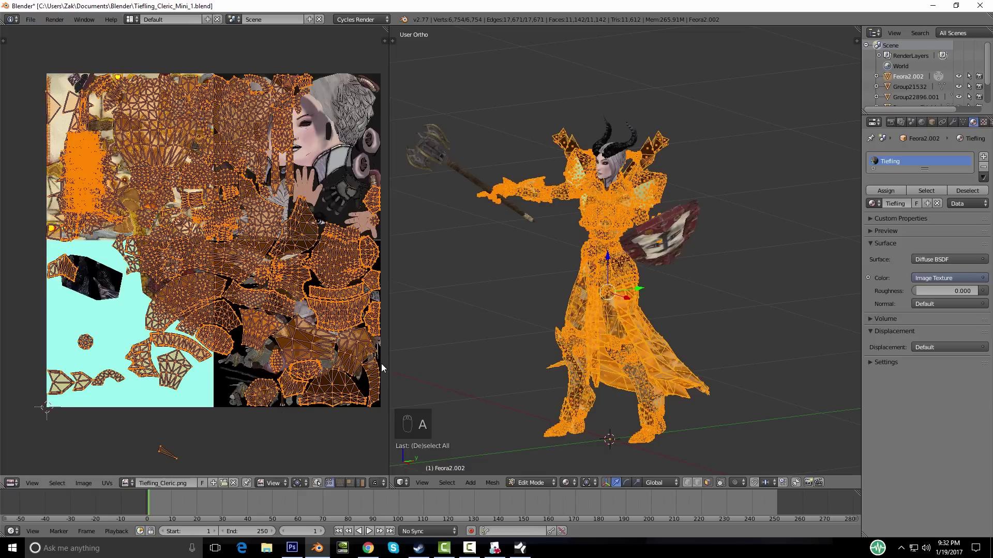
key(s)
text(.5)
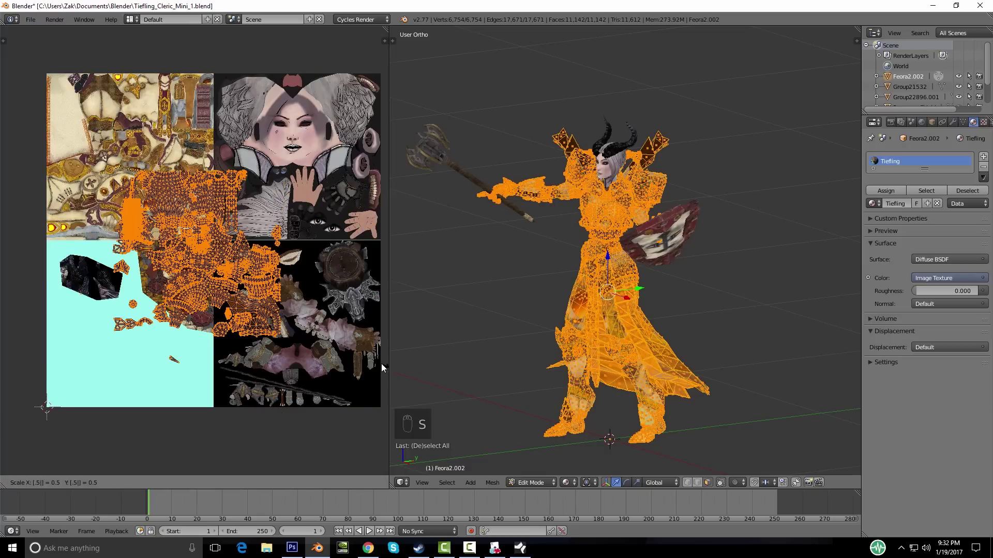
click(380, 364)
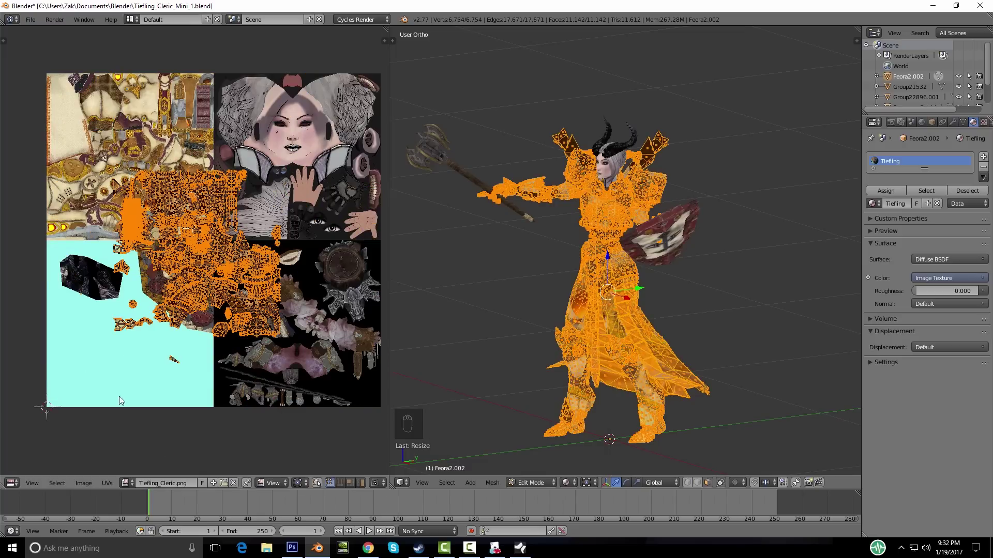
Step: Move the UV islands onto the atlas's top-left quarter and nudge them into place
scroll(211, 330, up, 3)
scroll(203, 255, down, 3)
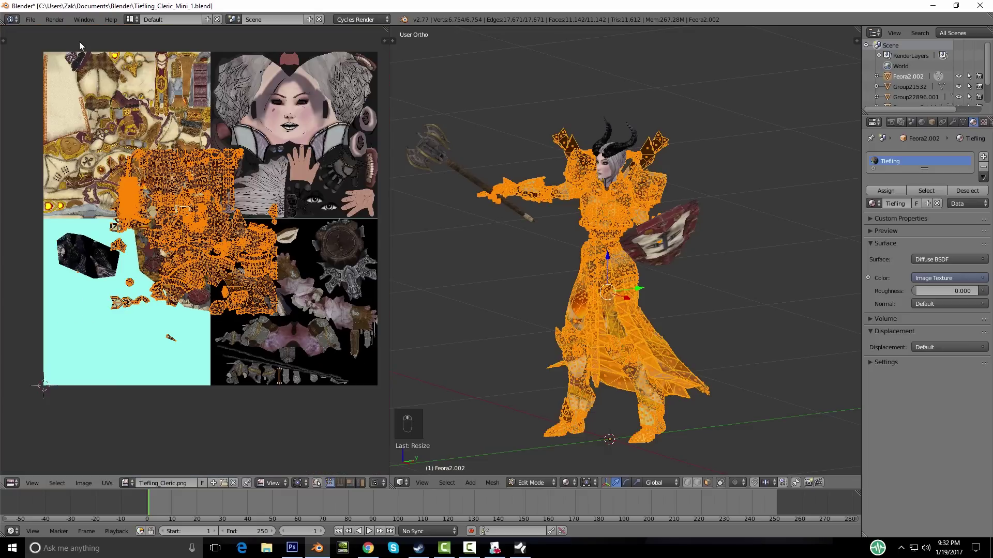
middle_drag(220, 324, 224, 374)
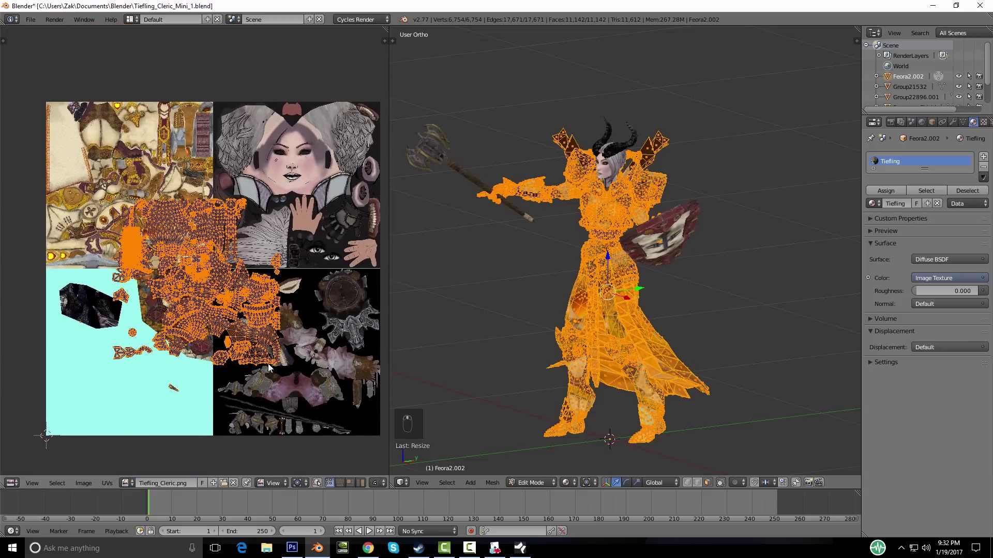
key(g)
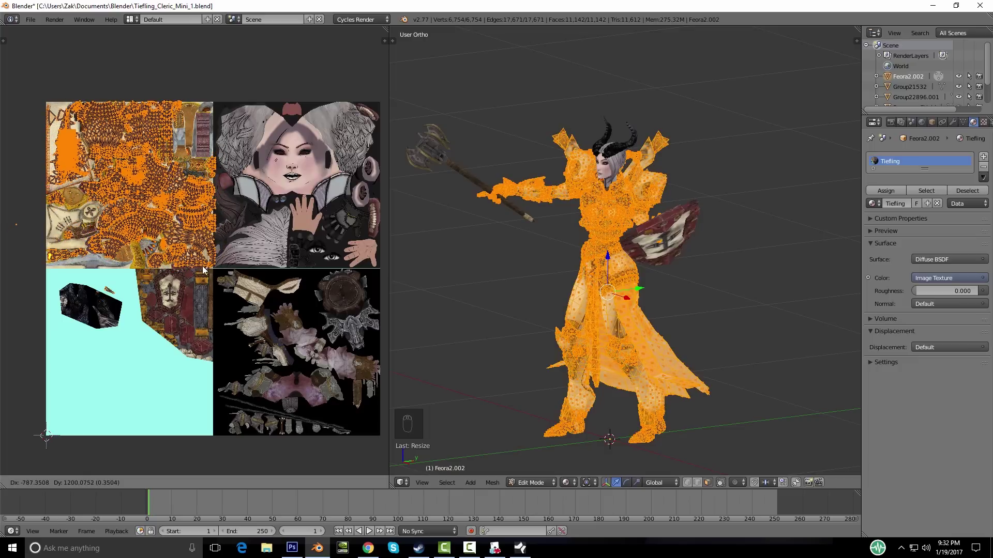
click(203, 272)
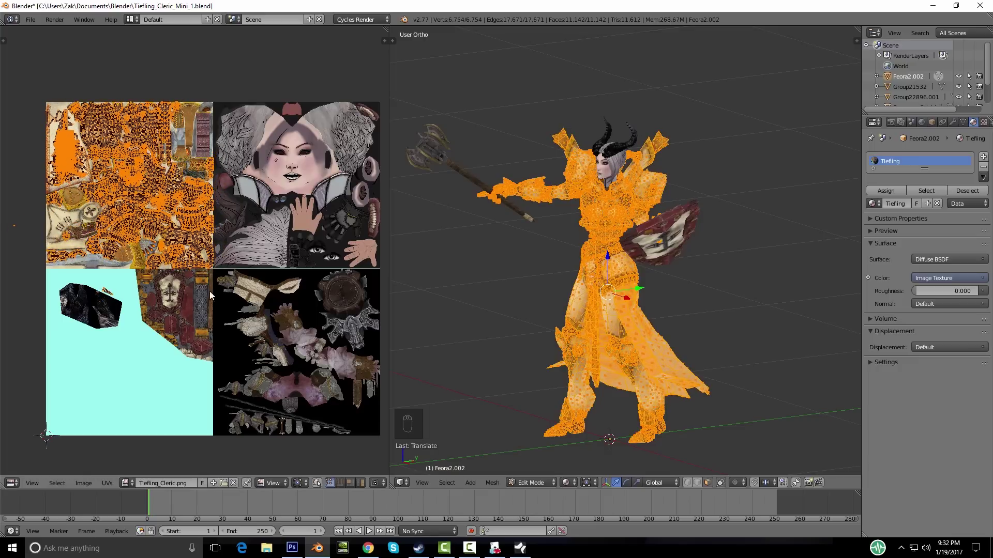
scroll(228, 342, up, 8)
scroll(270, 397, up, 5)
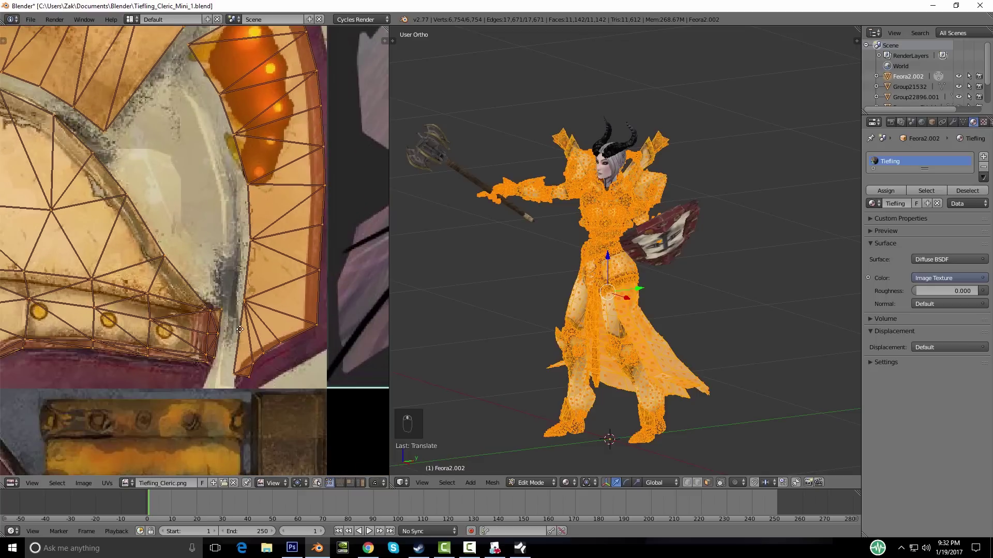
middle_drag(240, 329, 265, 318)
key(g)
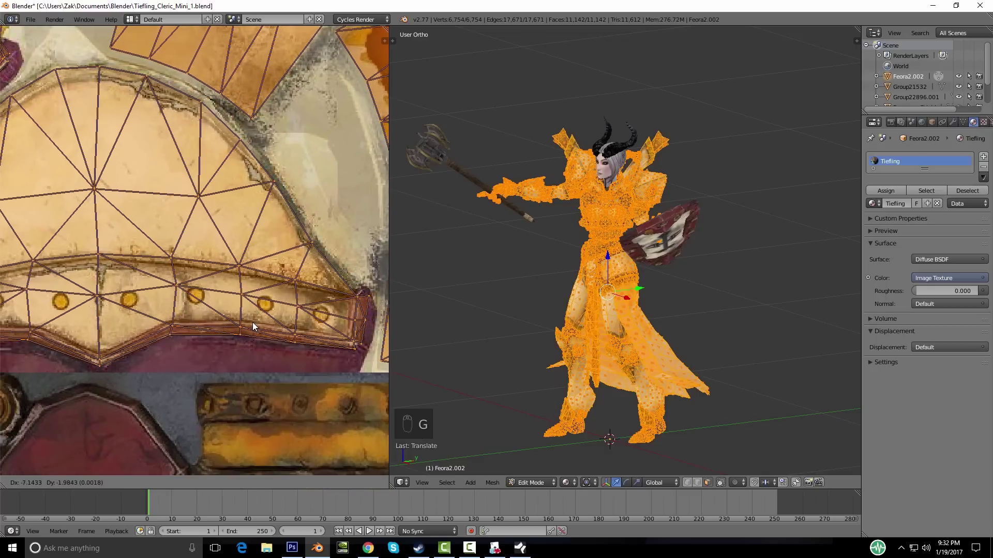
click(252, 322)
Step: Cancel a further UV move, preview the texture in Object Mode, then re-enter Edit Mode
scroll(251, 326, down, 3)
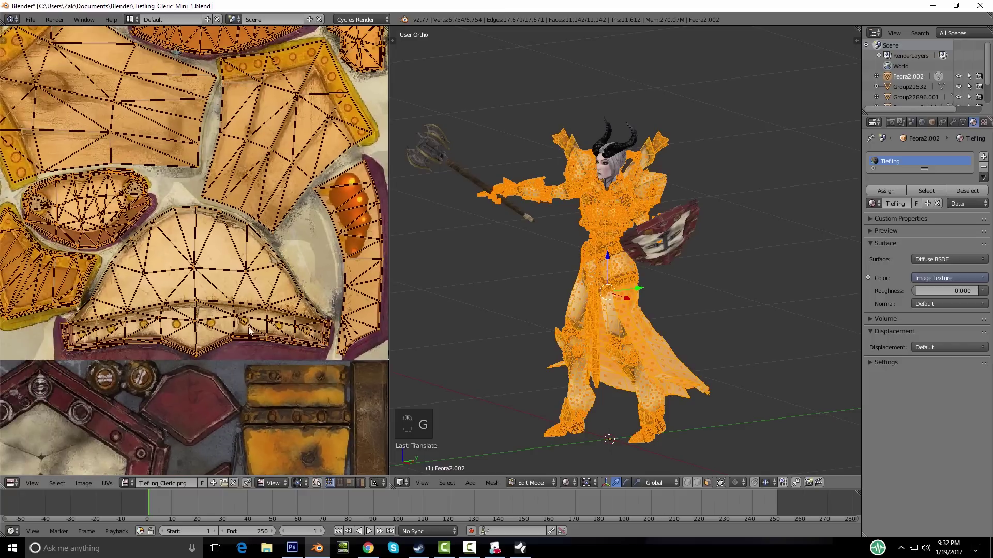
key(g)
right_click(257, 304)
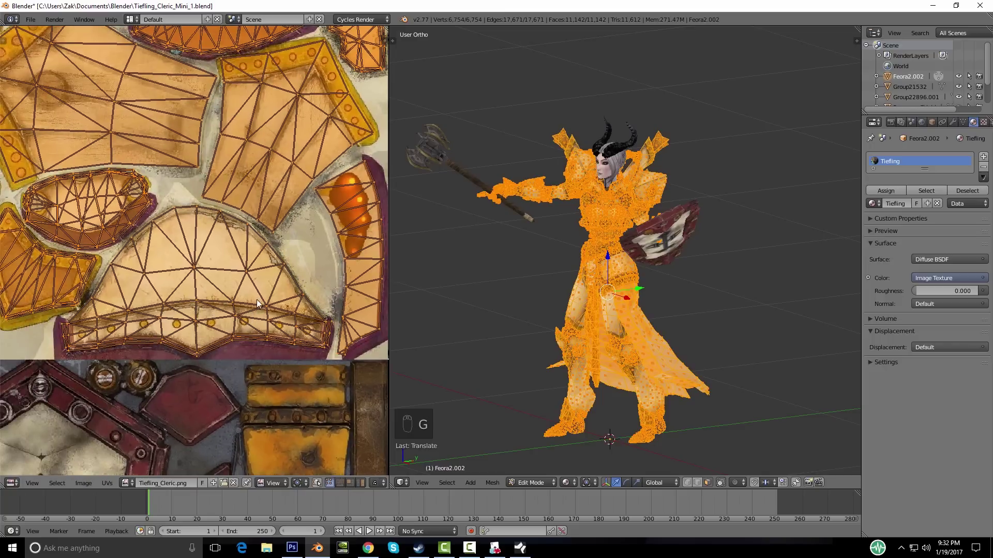
key(Tab)
middle_drag(611, 287, 638, 281)
key(Tab)
scroll(140, 403, down, 3)
Step: Deselect all UVs and pick a single linked body UV island with L
middle_drag(203, 329, 214, 318)
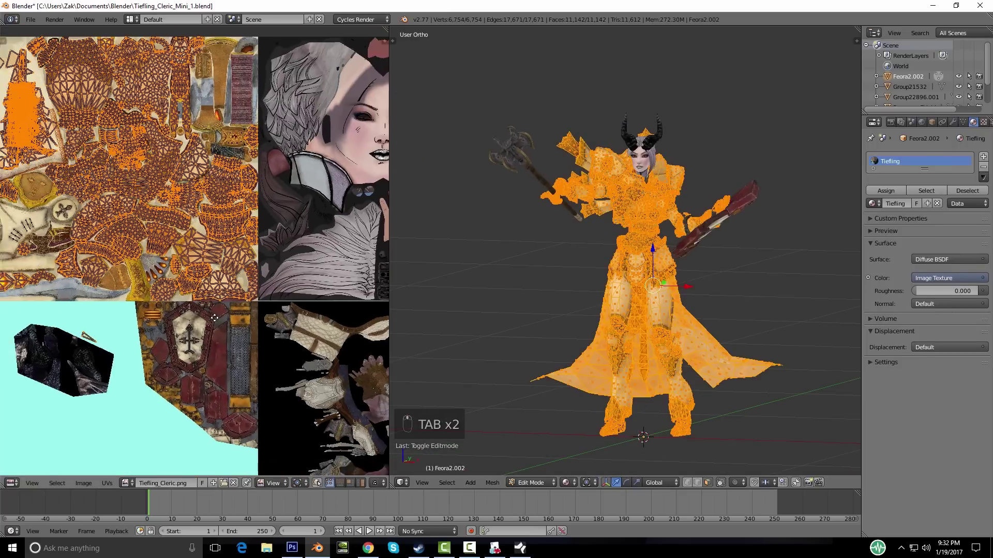
scroll(156, 294, up, 3)
key(a)
key(a)
key(a)
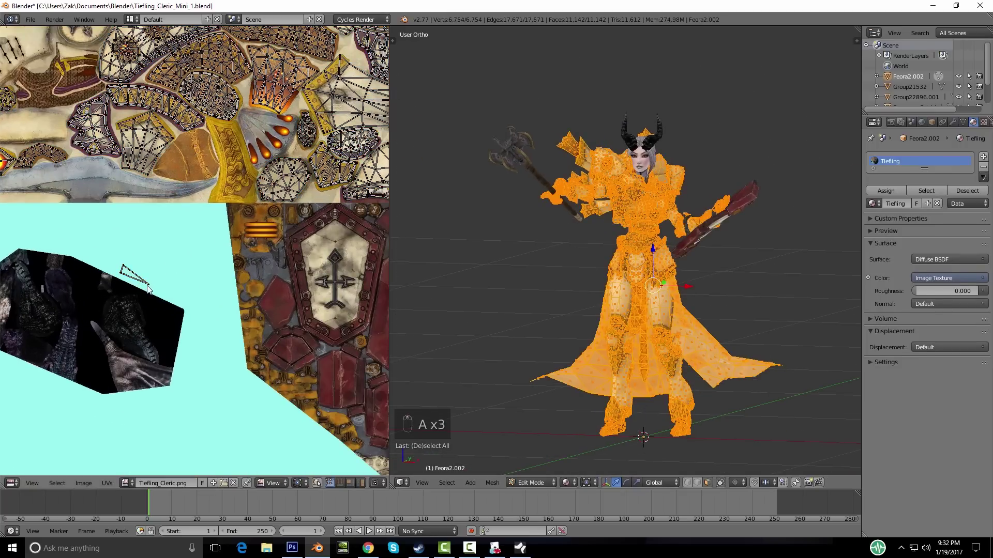
key(l)
scroll(156, 300, down, 4)
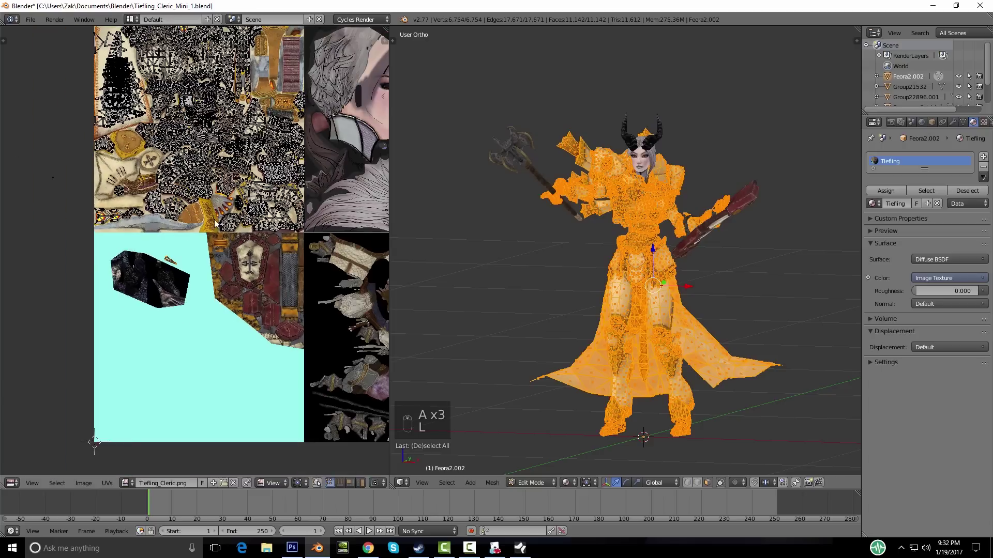
key(a)
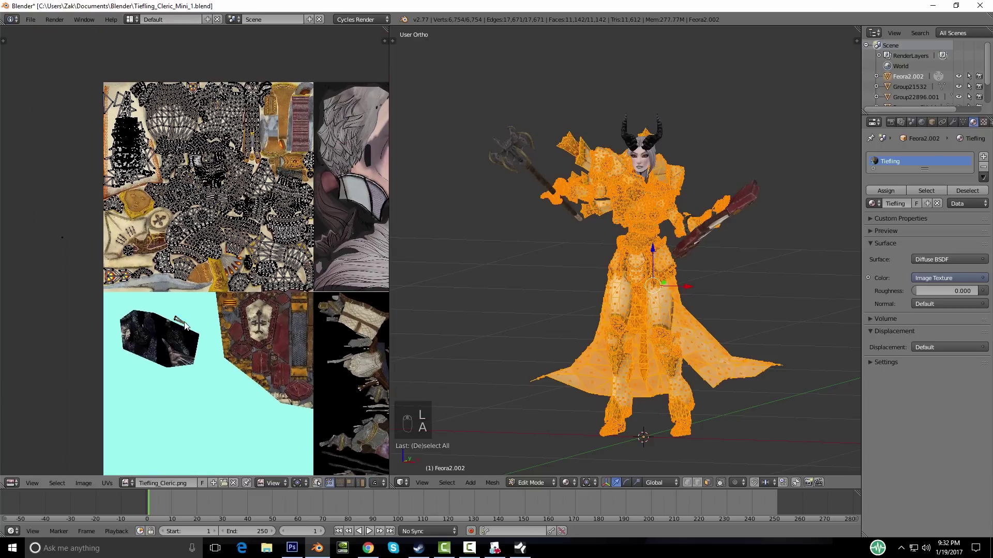
key(g)
scroll(206, 342, up, 4)
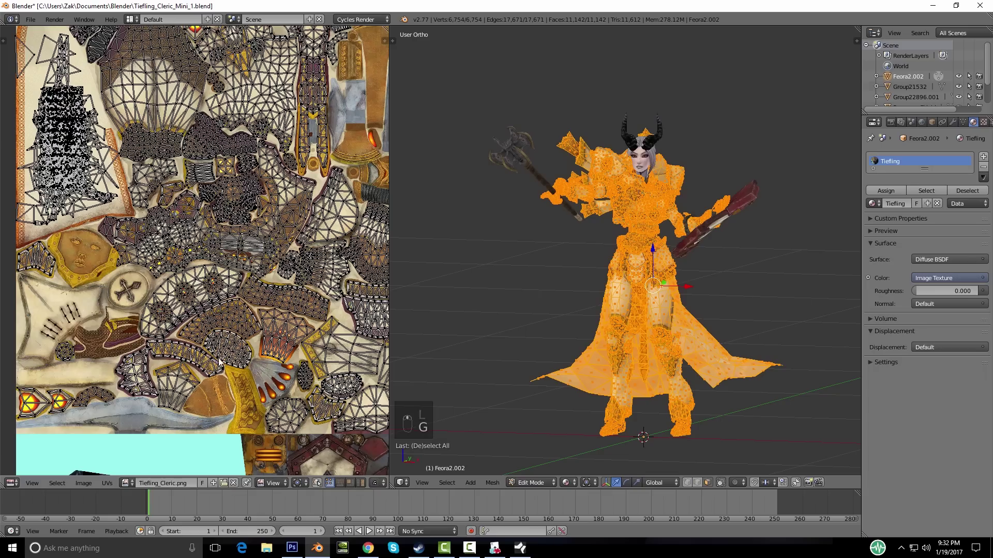
scroll(184, 266, down, 3)
scroll(194, 245, up, 3)
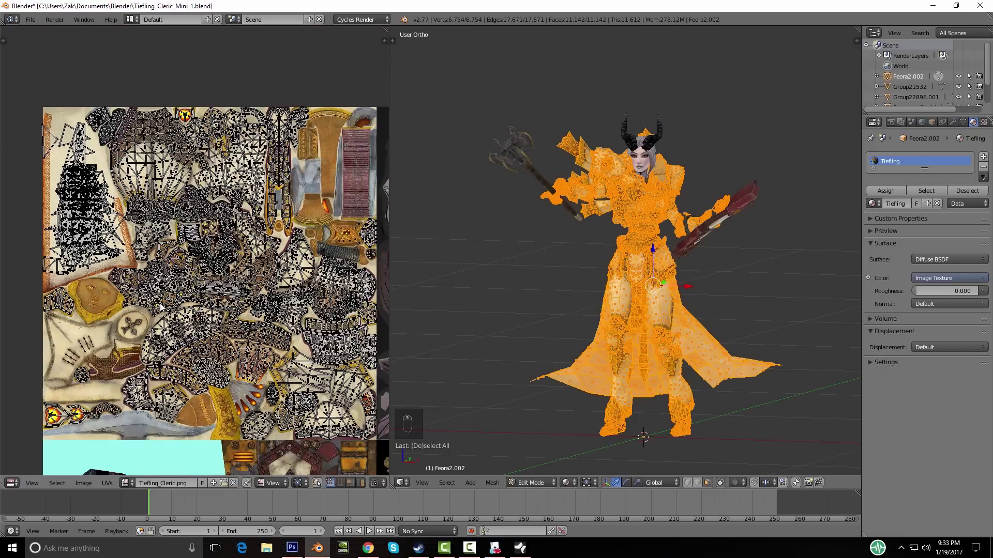
scroll(171, 331, down, 4)
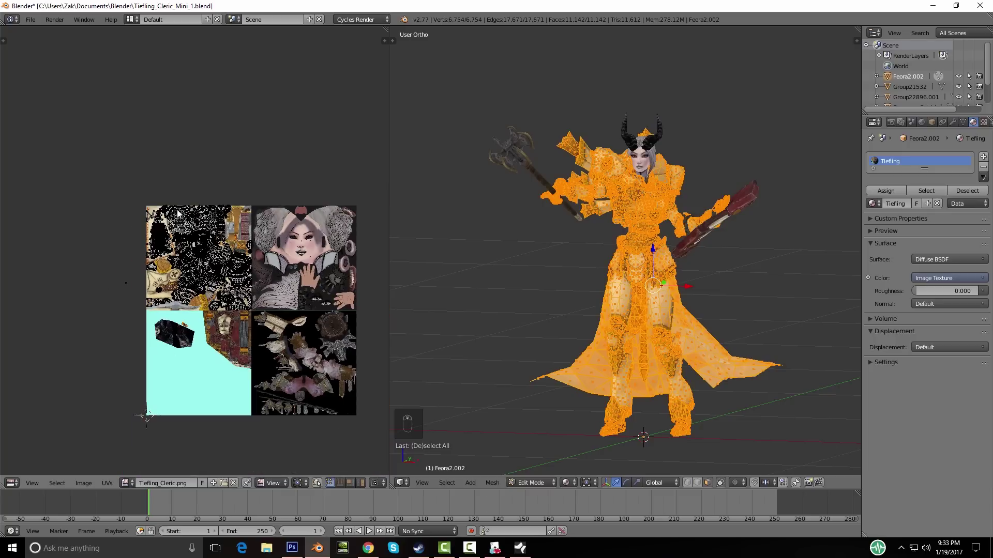
scroll(190, 300, up, 3)
Step: Move the island along Y, then place another island over the chainmail texture
key(g)
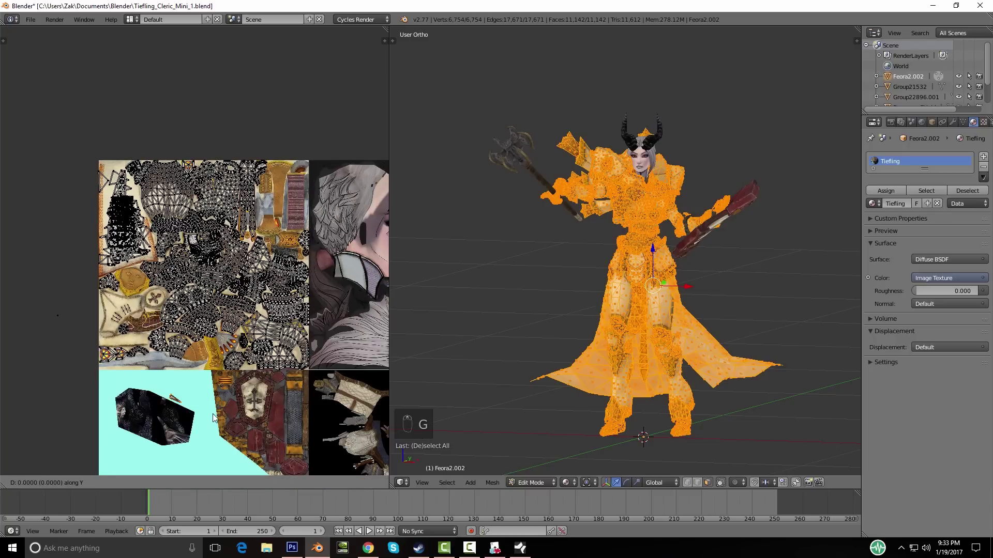
right_click(222, 184)
key(g)
key(y)
click(206, 207)
scroll(232, 217, up, 7)
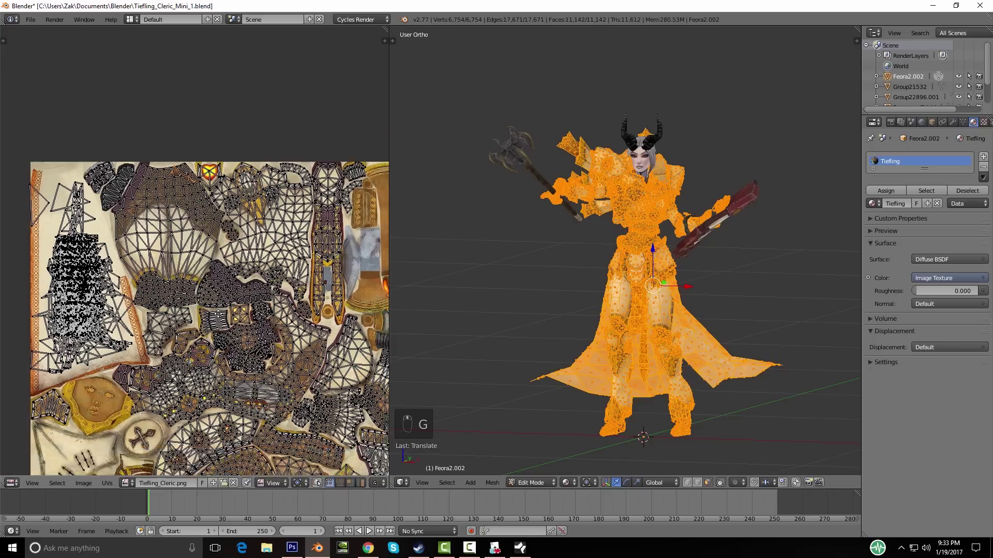
key(g)
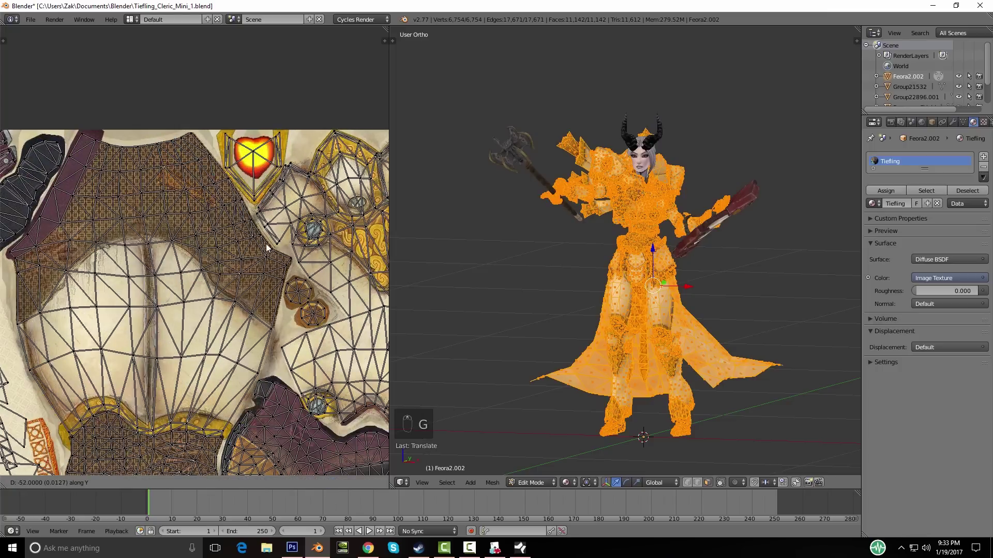
click(259, 252)
Step: Return to Object Mode and orbit to inspect the cleric's armour texturing
middle_drag(635, 288, 582, 316)
scroll(582, 316, up, 2)
scroll(294, 285, down, 3)
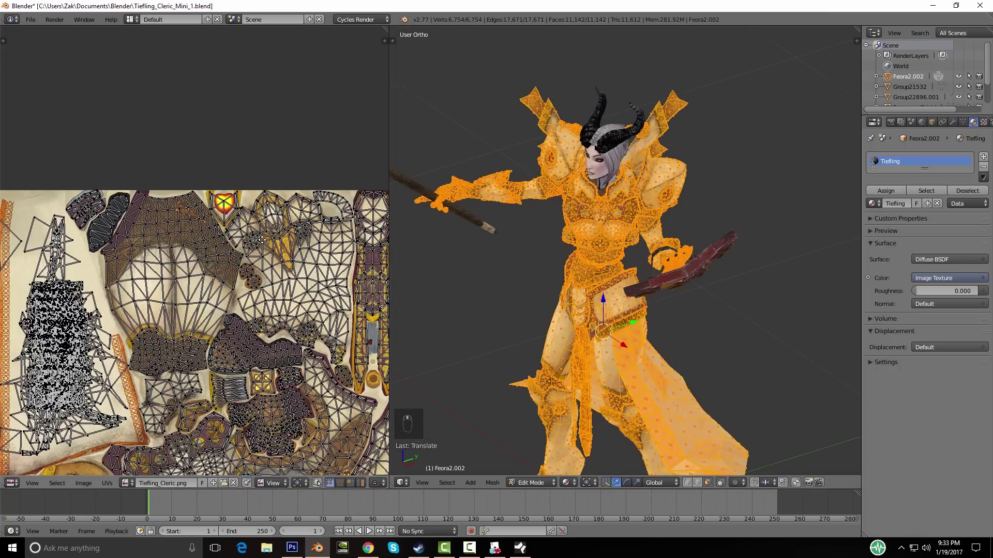
scroll(294, 285, down, 2)
key(Tab)
middle_drag(606, 288, 676, 265)
mouse_move(531, 244)
middle_down()
mouse_move(494, 256)
mouse_move(513, 219)
mouse_move(543, 249)
mouse_move(523, 256)
middle_up()
scroll(500, 241, down, 4)
scroll(523, 256, up, 5)
middle_drag(563, 308, 532, 148)
Step: Select the horns object Group21532 and assign it the shared Tiefling material instead of Horns
key(g)
scroll(582, 291, down, 5)
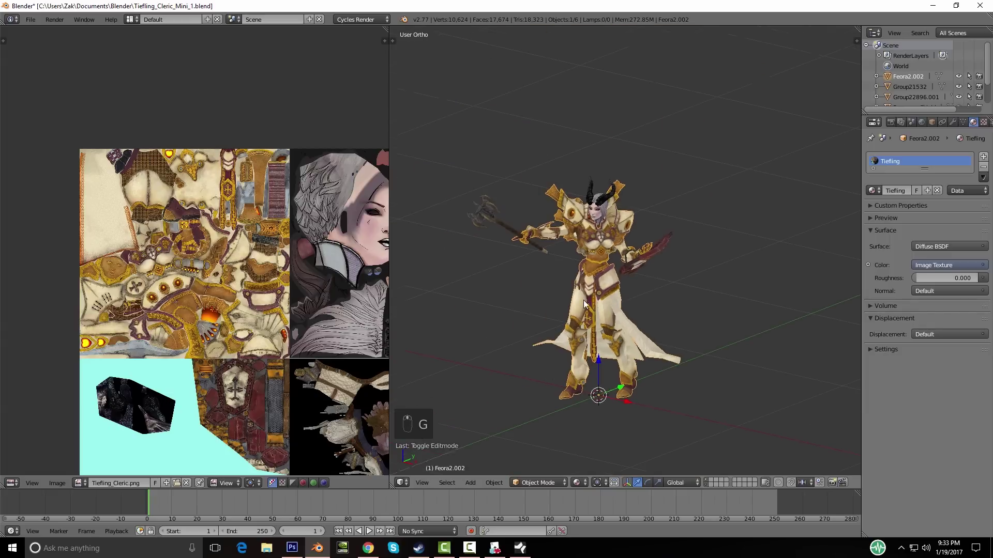
scroll(583, 300, up, 6)
middle_drag(553, 247, 627, 145)
right_click(618, 179)
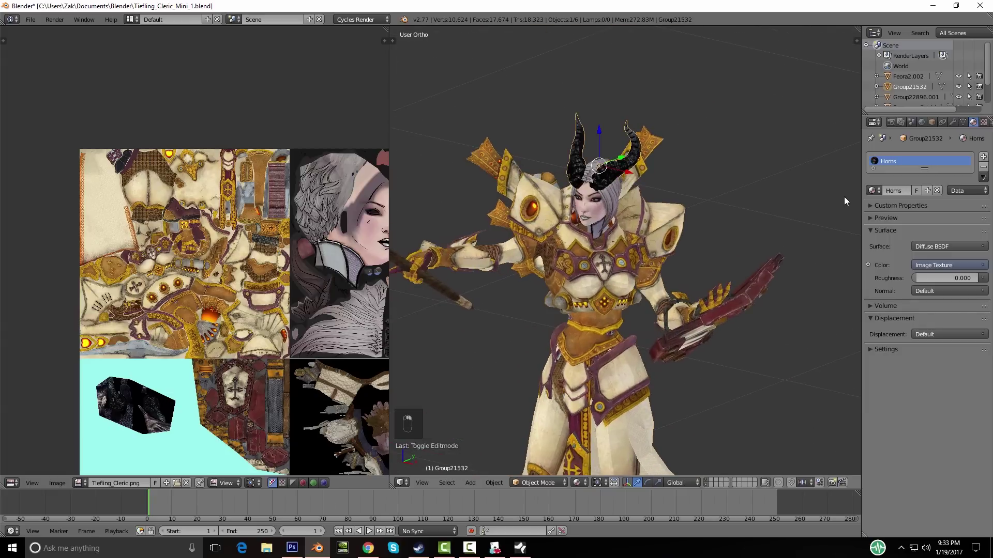
click(871, 191)
scroll(781, 292, down, 6)
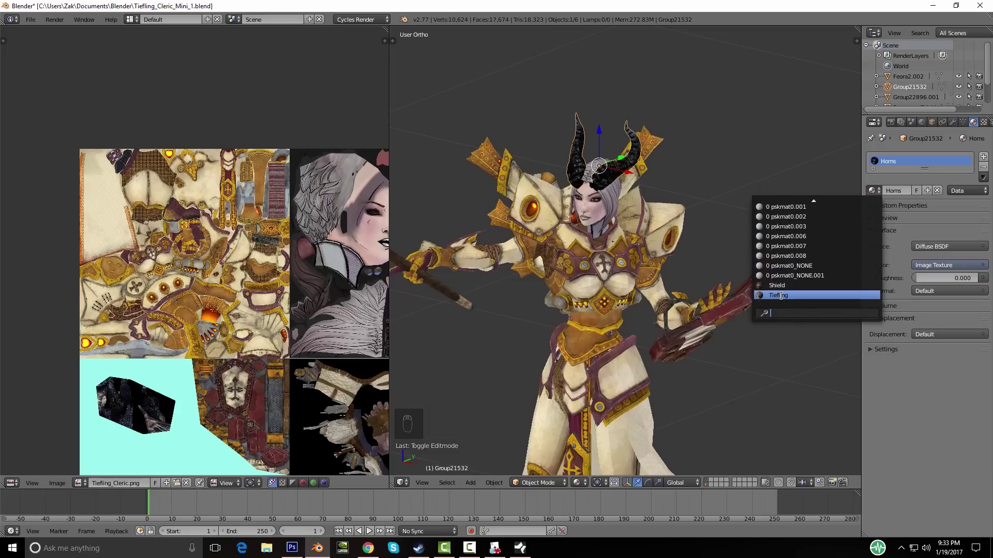
click(781, 296)
middle_drag(643, 254, 622, 245)
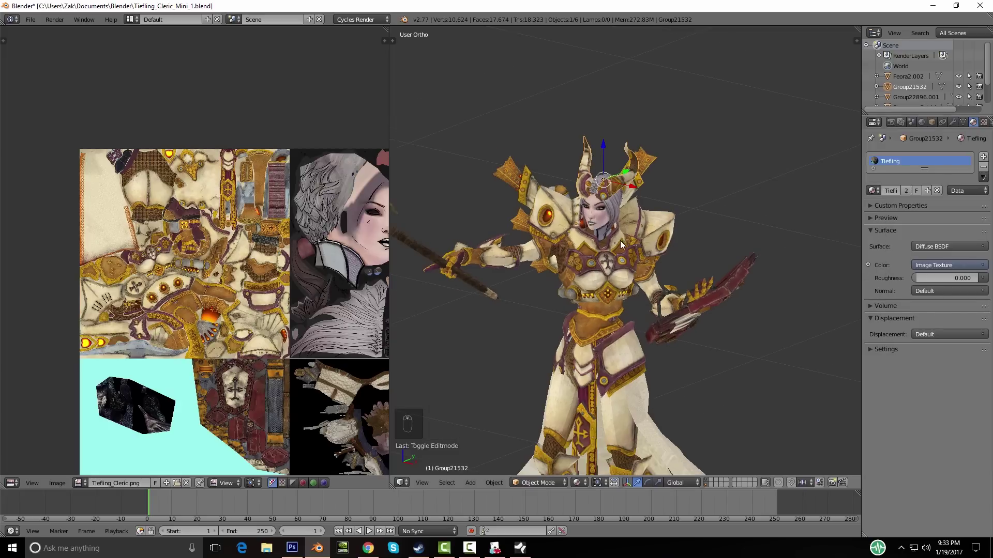
middle_drag(528, 325, 532, 311)
Step: Select all of the horns' UVs in Edit Mode and scale them down
scroll(140, 313, down, 3)
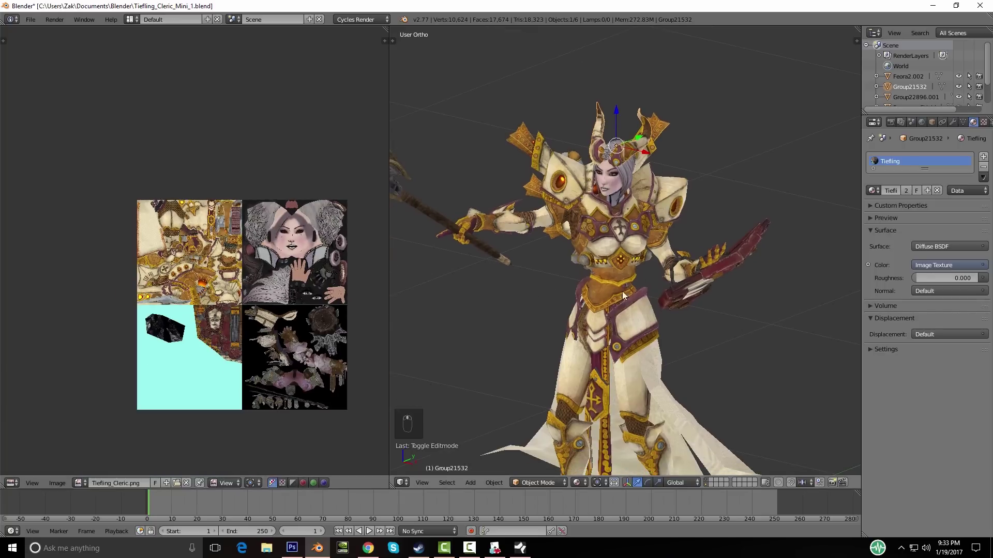
key(Tab)
key(a)
key(a)
middle_drag(222, 324, 248, 282)
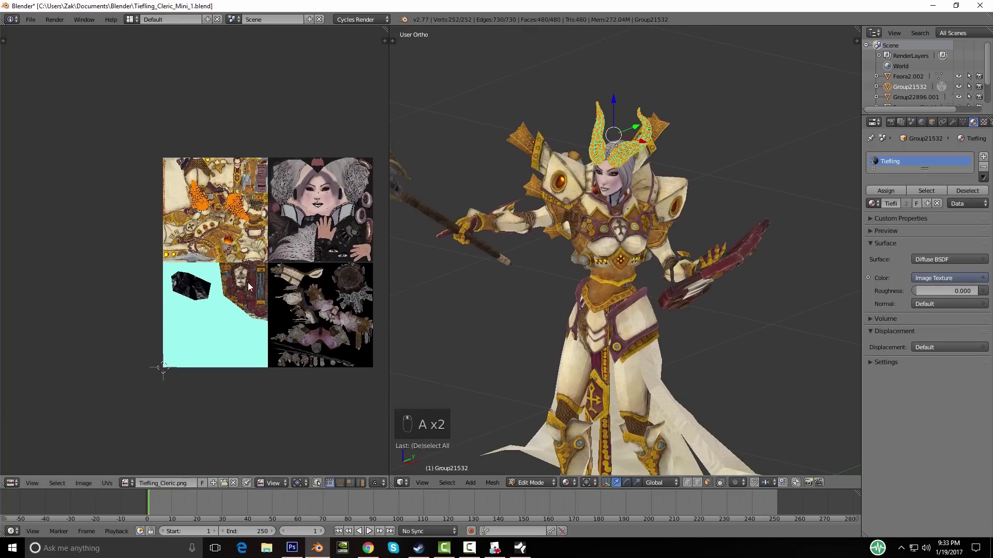
key(s)
click(247, 282)
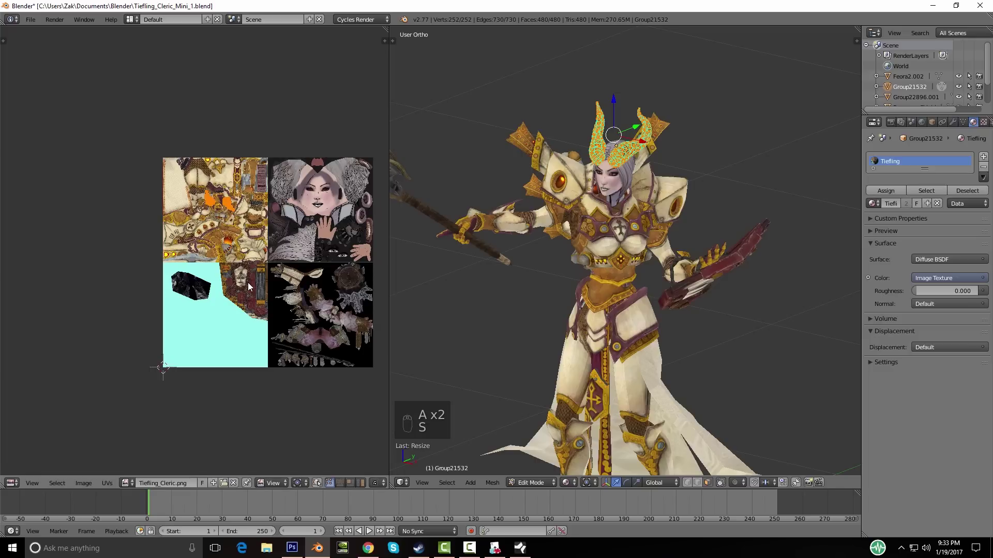
Step: Place the horn UVs over the dark horn texture in the atlas's lower-left tile, then preview the horns
scroll(248, 263, up, 3)
key(g)
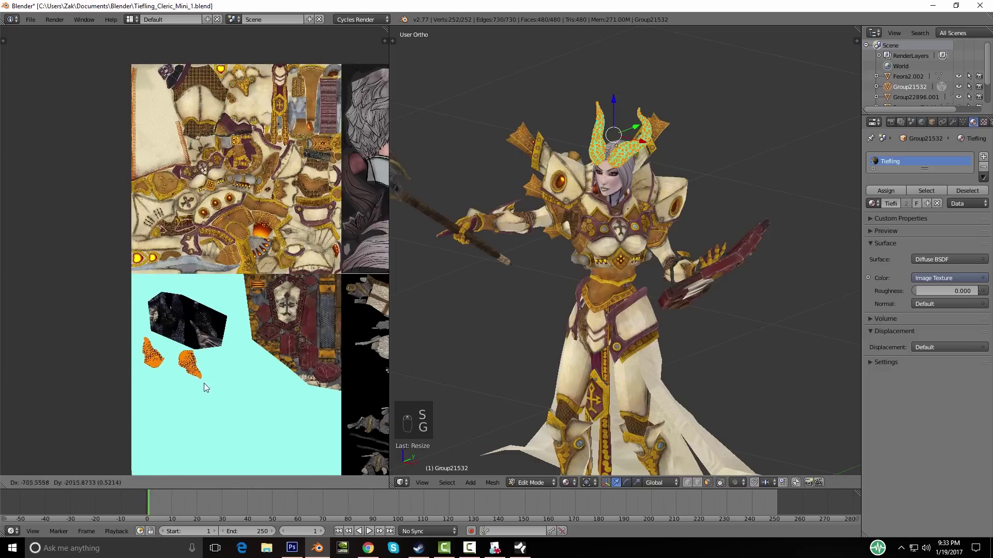
click(215, 349)
scroll(212, 310, up, 6)
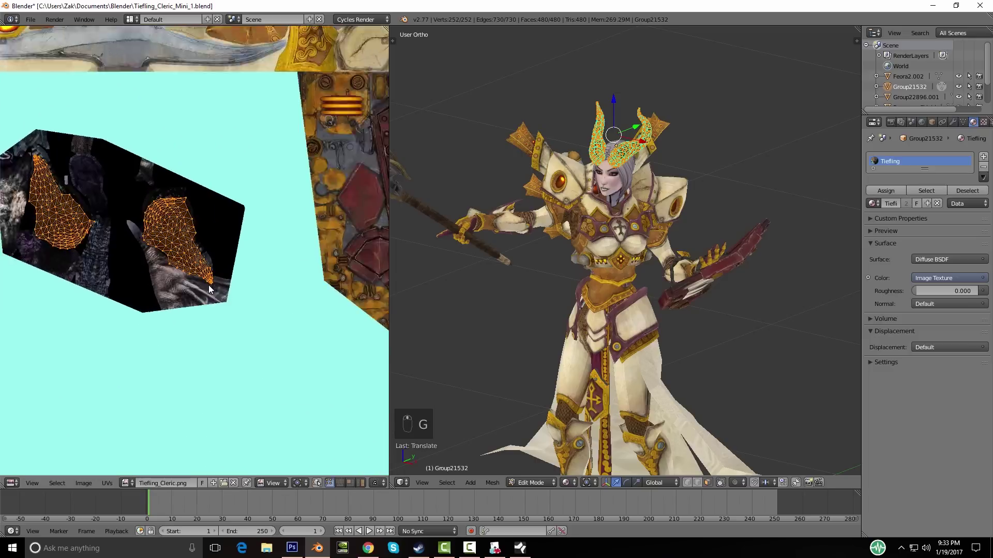
scroll(220, 318, up, 3)
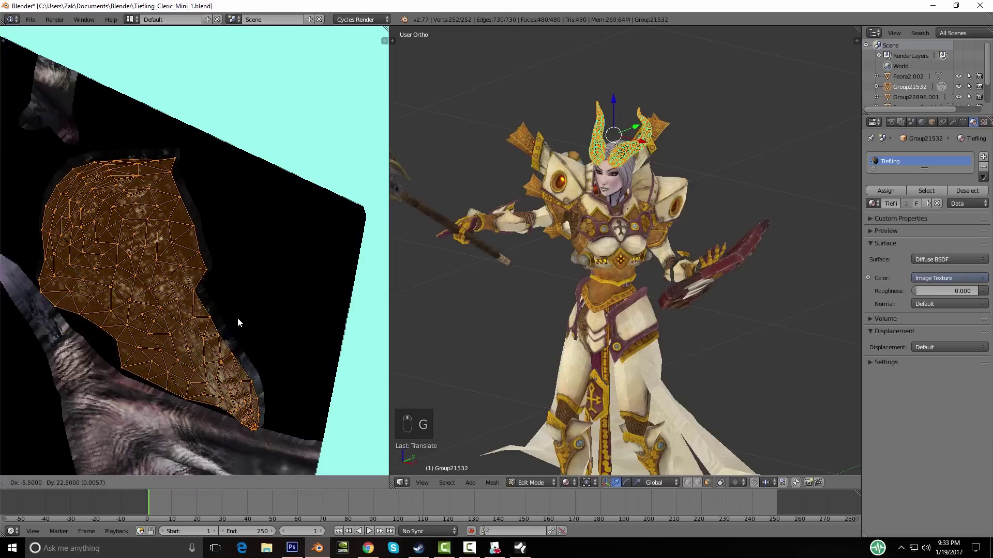
click(229, 309)
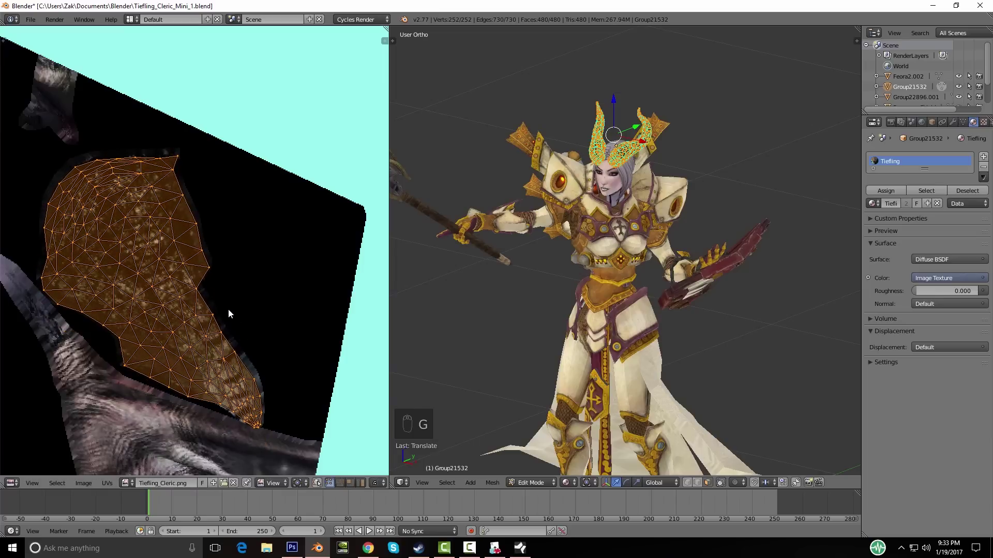
key(Tab)
mouse_move(631, 295)
middle_down()
mouse_move(522, 277)
mouse_move(640, 281)
middle_up()
scroll(640, 281, down, 4)
scroll(194, 224, down, 2)
scroll(195, 224, down, 3)
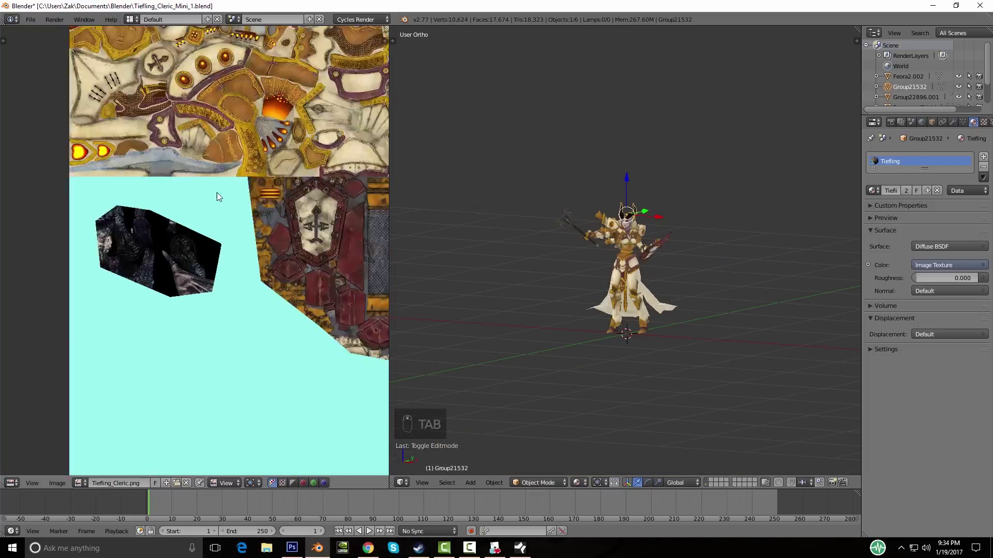
Step: Assign the Tiefling material to the face object Skel_Siren000
scroll(237, 263, up, 4)
scroll(200, 210, down, 2)
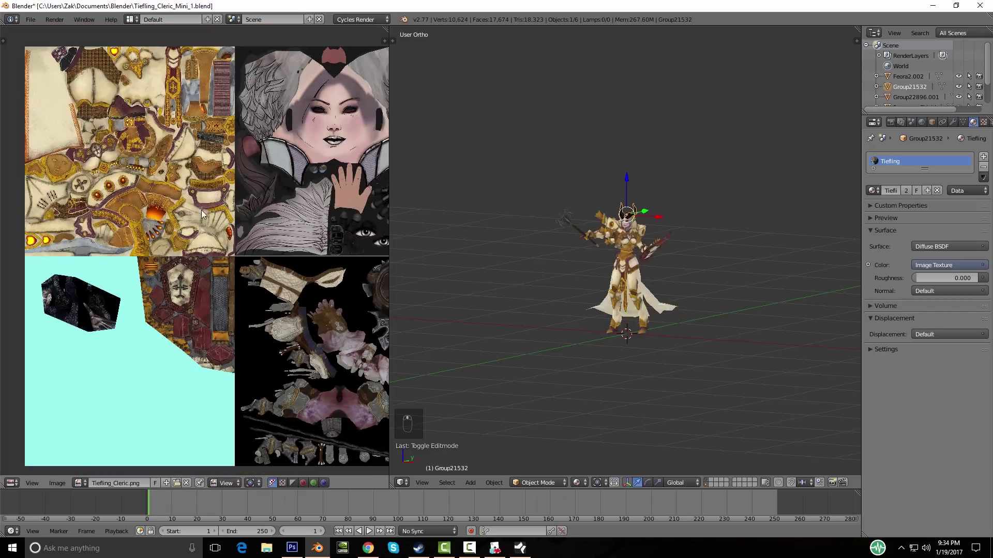
middle_drag(567, 256, 554, 255)
scroll(553, 256, up, 5)
right_click(599, 185)
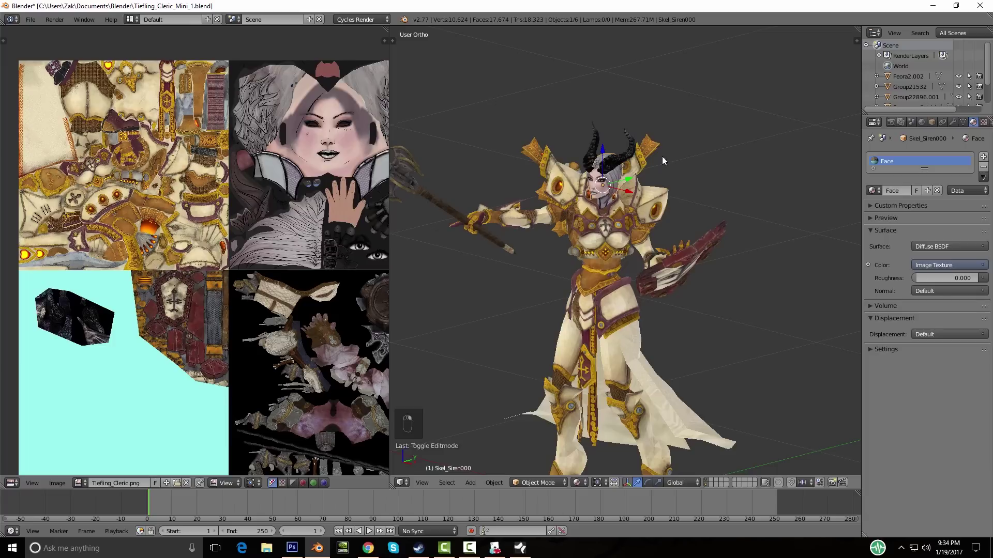
click(872, 190)
scroll(830, 233, down, 5)
click(785, 296)
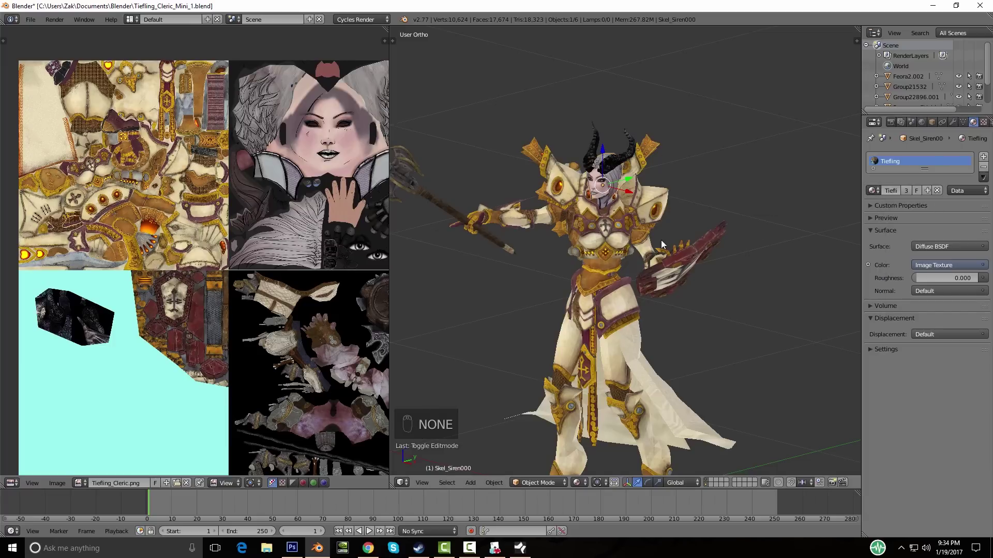
Step: Select the whole face mesh in Edit Mode and inspect its UVs across the atlas
key(Tab)
key(a)
key(a)
scroll(350, 217, down, 3)
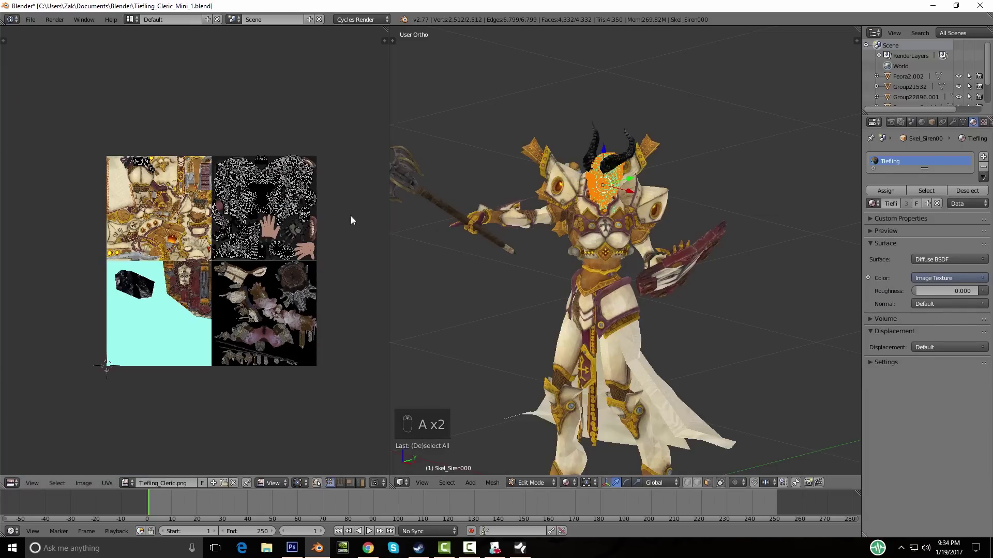
middle_drag(350, 218, 303, 233)
key(a)
key(a)
scroll(302, 233, up, 3)
scroll(302, 234, up, 1)
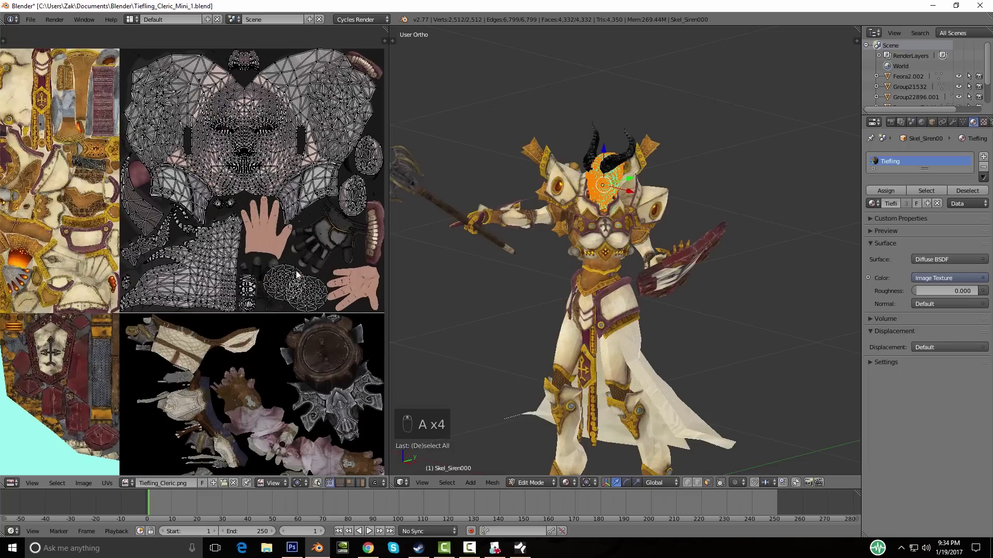
scroll(209, 290, down, 2)
middle_drag(106, 225, 233, 290)
scroll(232, 289, up, 4)
middle_drag(133, 181, 222, 275)
key(Tab)
Step: Frame the four-tile atlas and the cleric's torso, then bring Photoshop to the front
middle_drag(635, 287, 566, 206)
scroll(227, 233, down, 6)
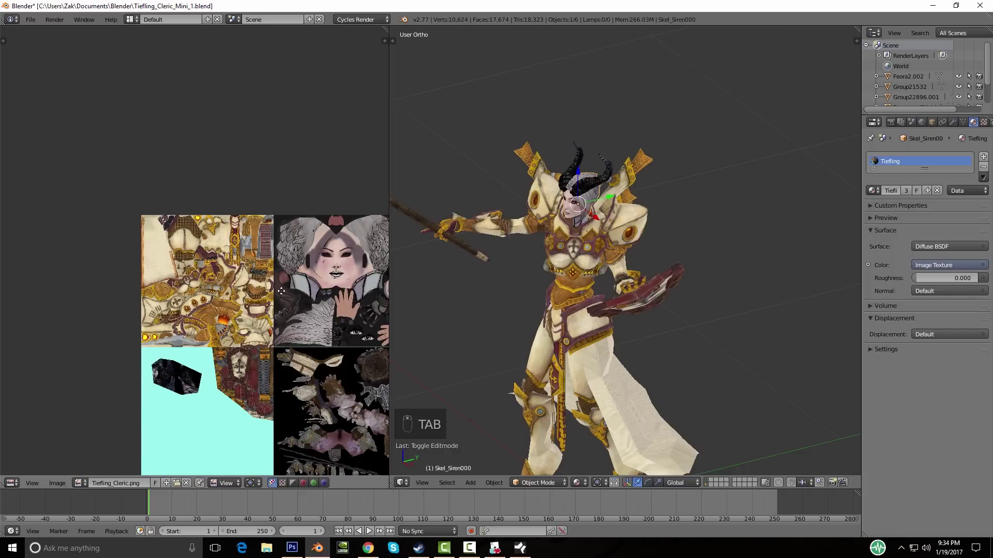
middle_drag(312, 281, 228, 234)
middle_drag(164, 342, 230, 222)
middle_drag(656, 249, 625, 218)
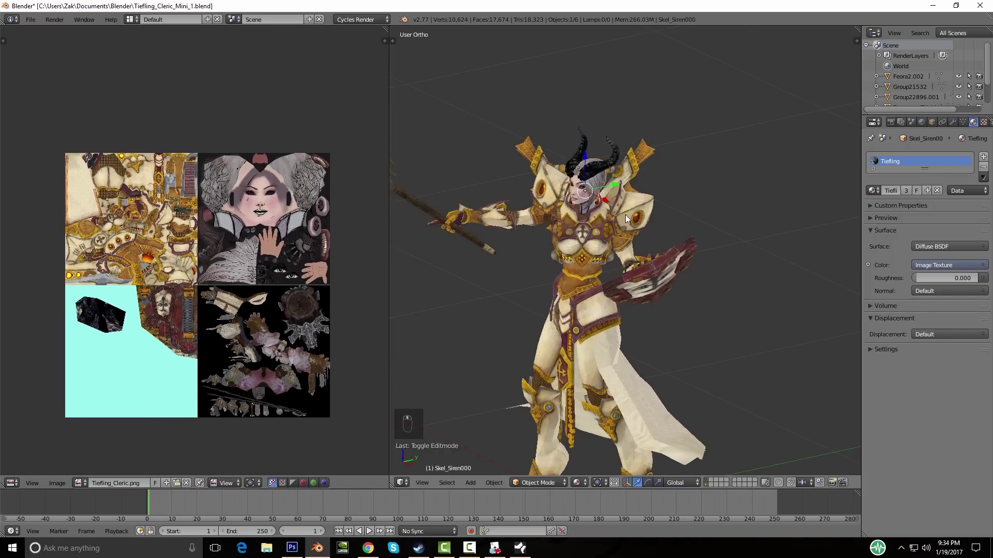
click(292, 547)
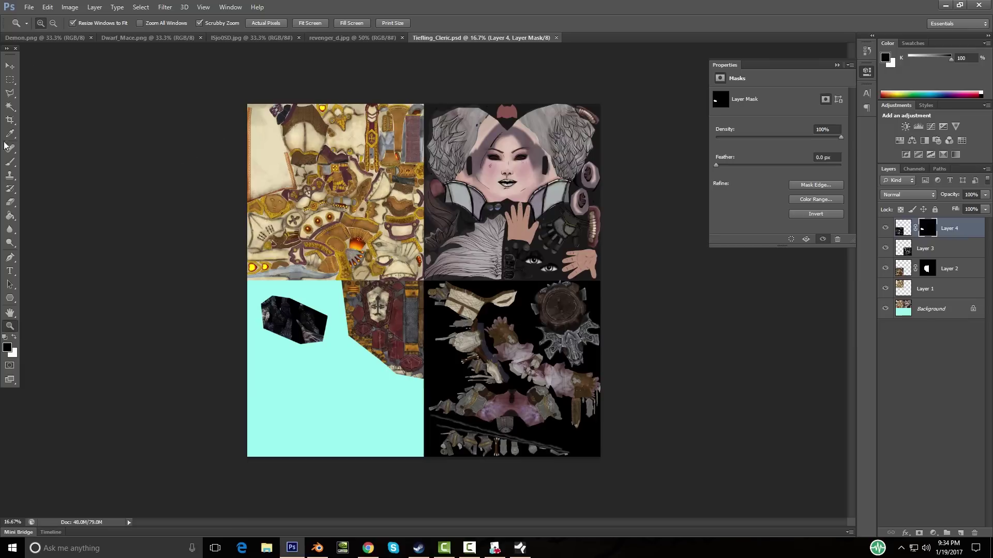
Step: Drag a Crop box past the texture's edges to try enlarging the canvas
click(10, 120)
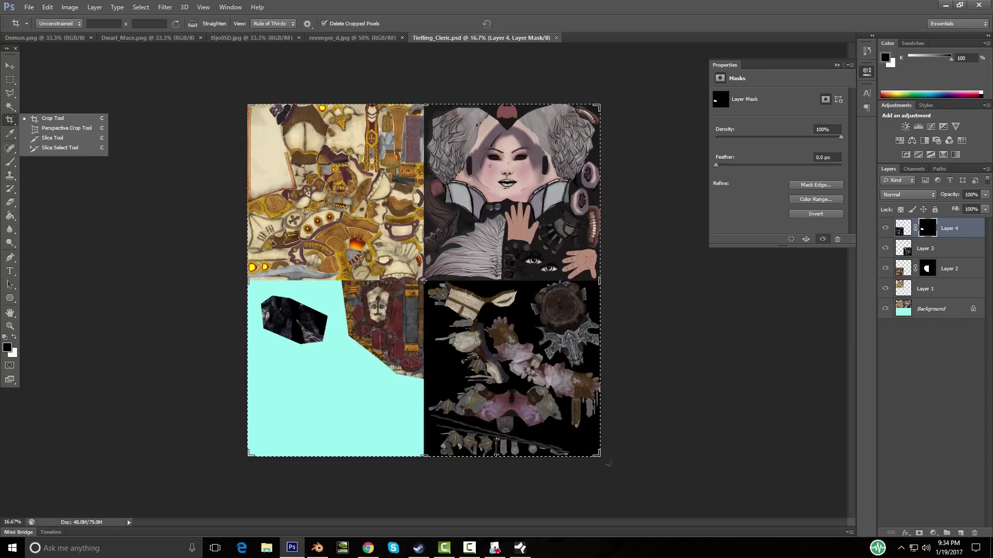
drag(597, 455, 774, 494)
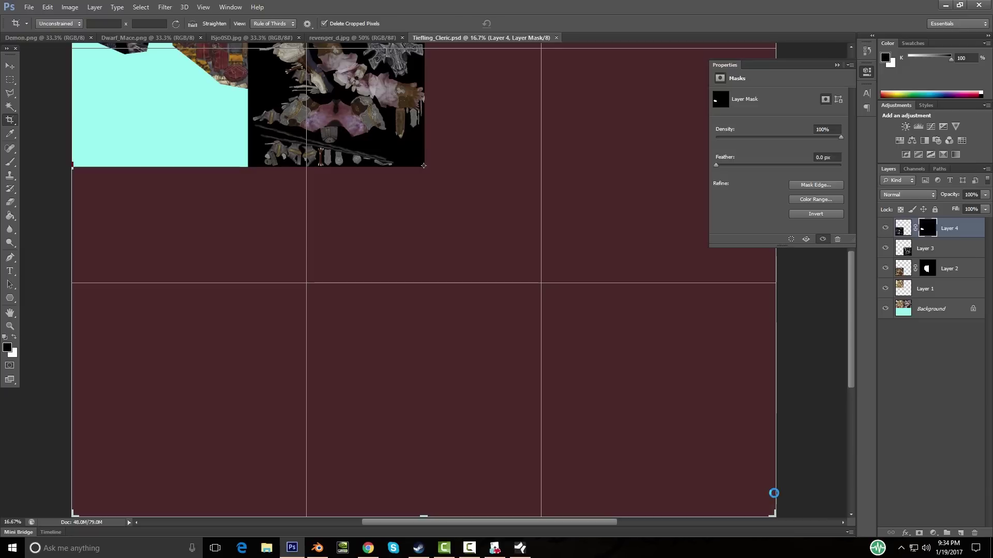
scroll(520, 295, up, 2)
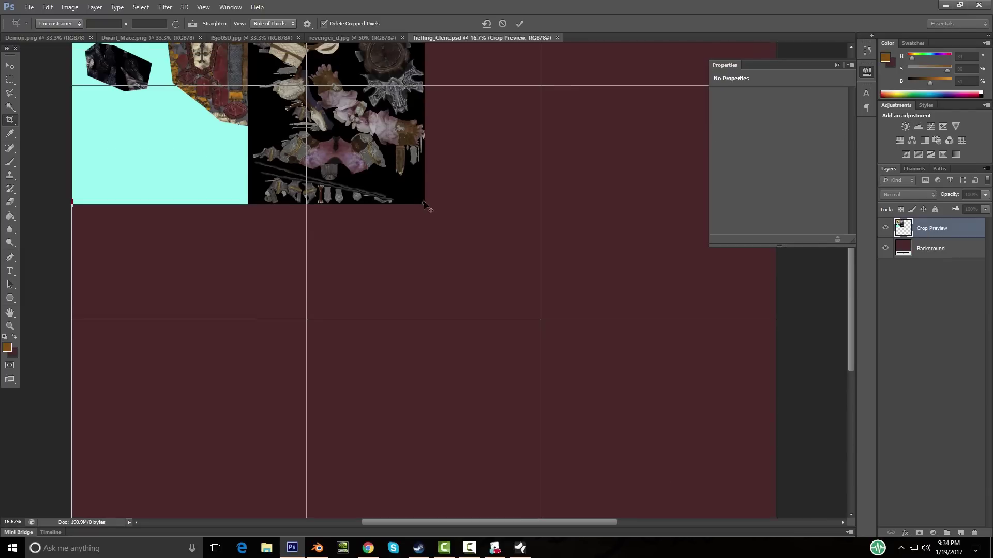
scroll(425, 206, up, 8)
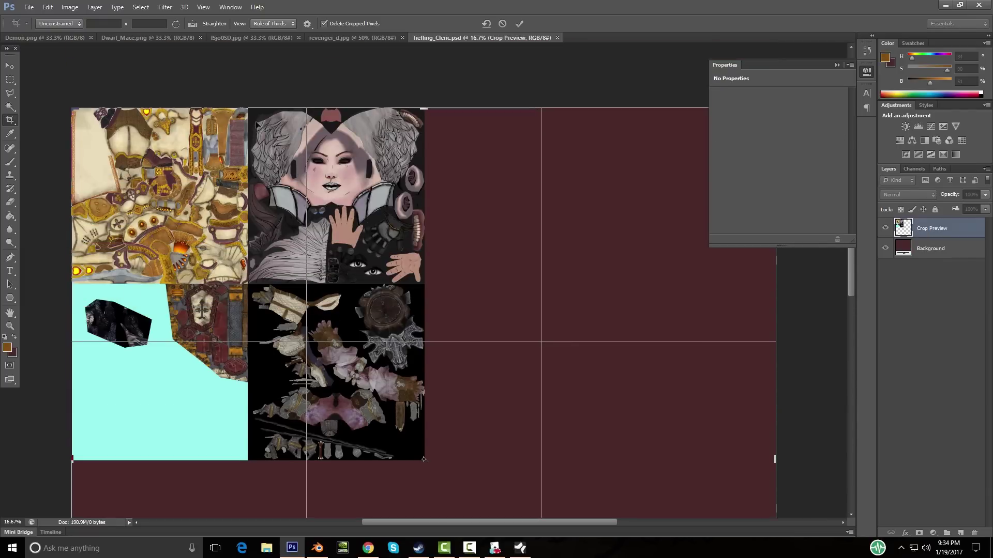
scroll(436, 329, down, 2)
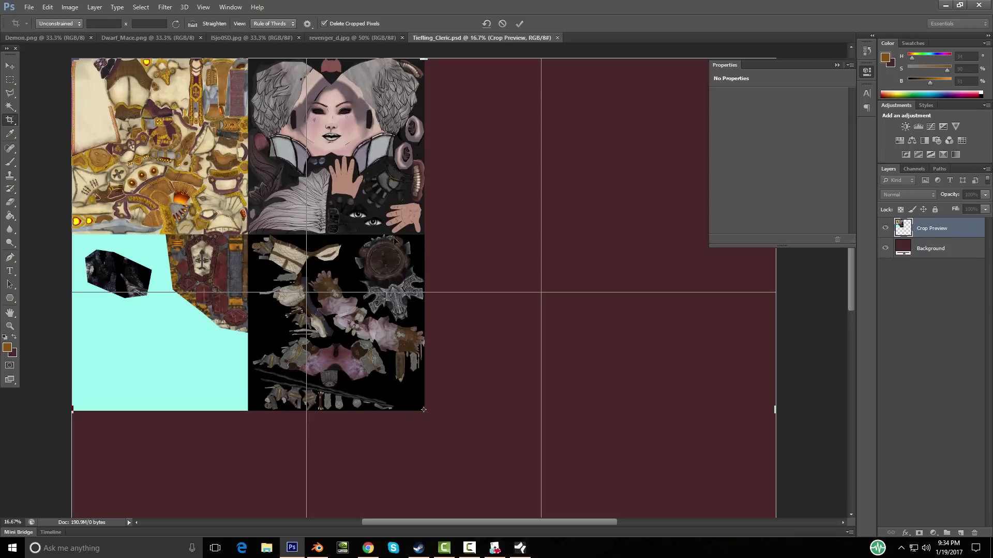
Step: Discard the crop with Don't Crop, keeping the original canvas size, and return to Blender
click(10, 66)
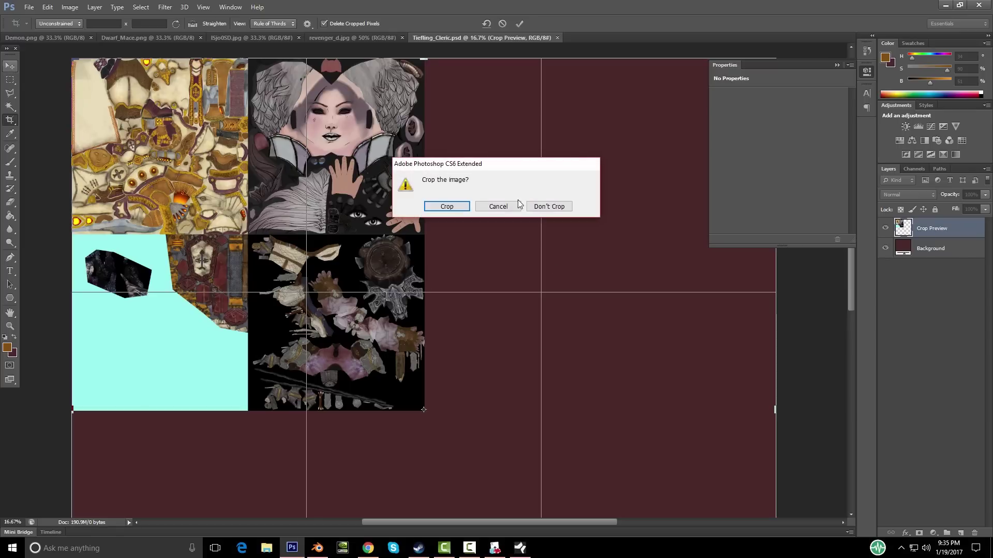
click(498, 206)
scroll(499, 207, down, 2)
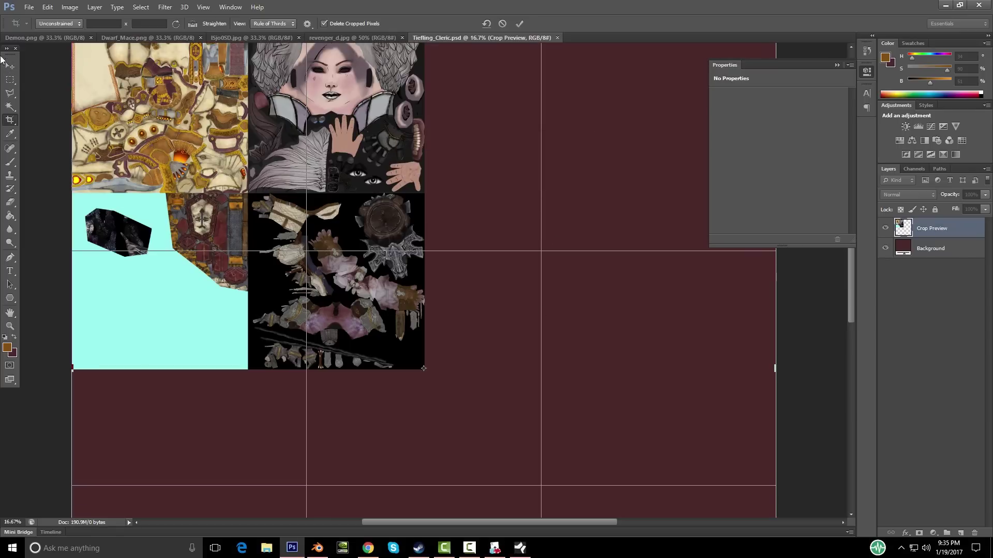
click(9, 66)
click(549, 206)
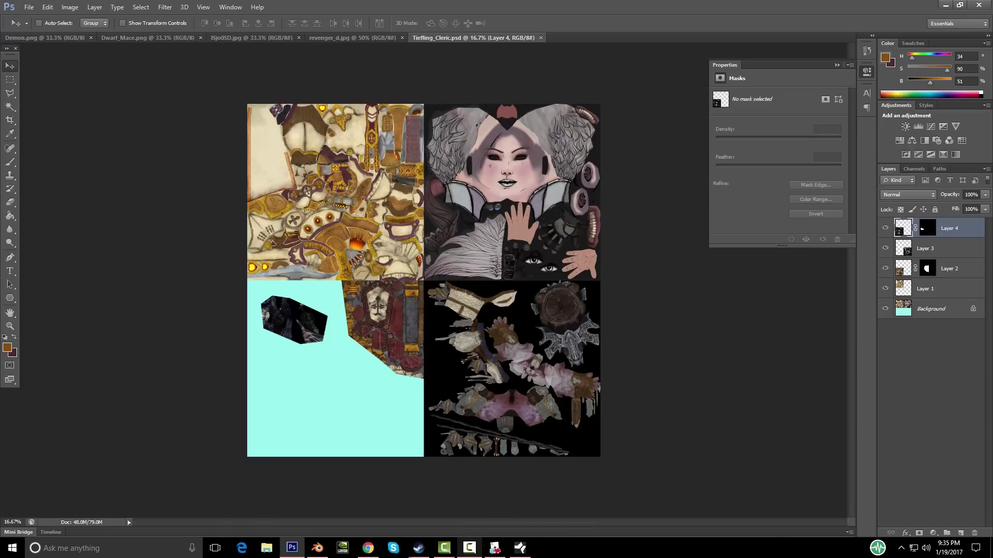
click(318, 548)
middle_drag(646, 287, 585, 222)
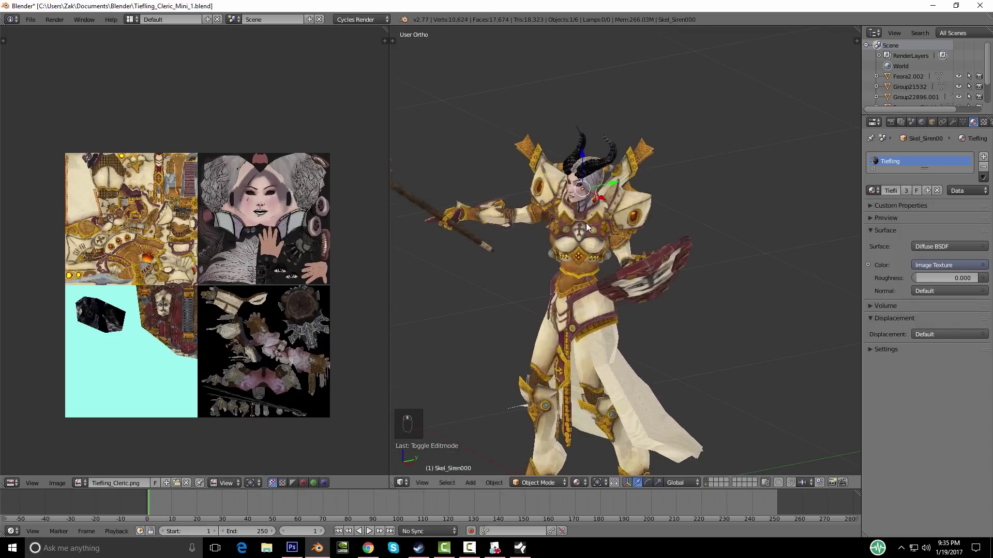
Step: Enter Edit Mode on the body, select all, cancel the UV move, and exit
scroll(586, 223, up, 4)
key(Tab)
key(a)
key(a)
key(g)
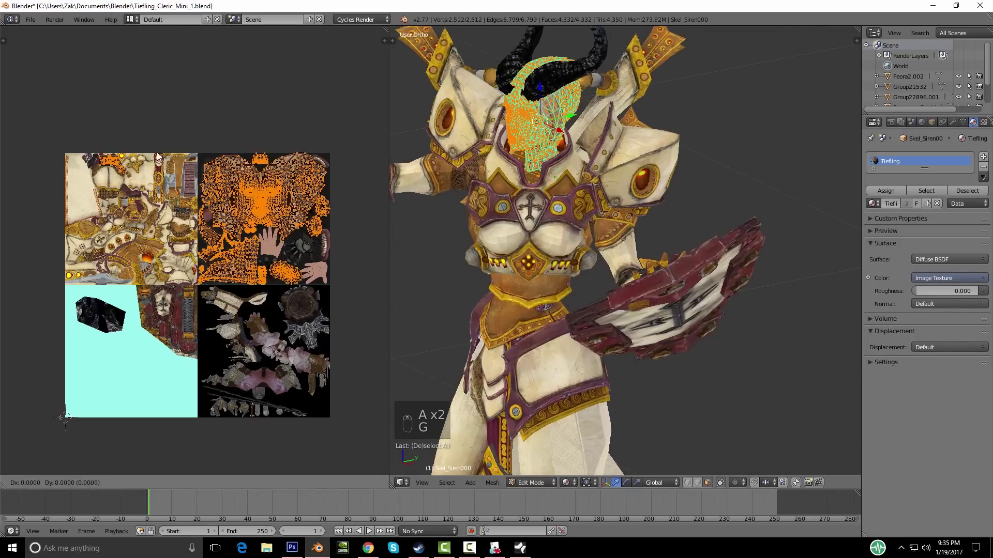
right_click(633, 285)
key(Tab)
Step: Turn the Tiefling to face the viewer and assign the Tiefling material to the axe
scroll(633, 285, down, 2)
scroll(220, 257, down, 1)
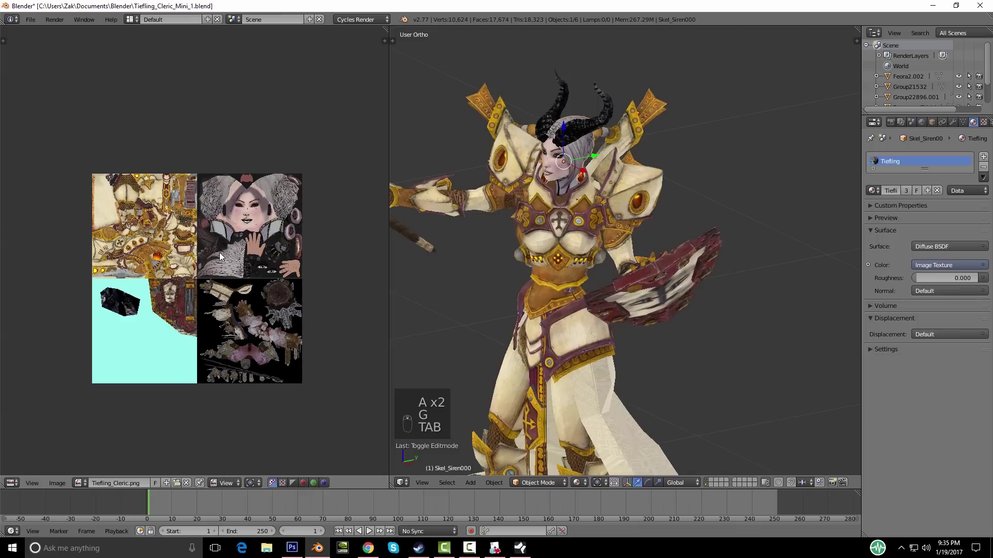
scroll(567, 329, up, 2)
scroll(588, 285, down, 4)
middle_drag(572, 293, 675, 300)
scroll(678, 299, up, 4)
scroll(672, 301, down, 4)
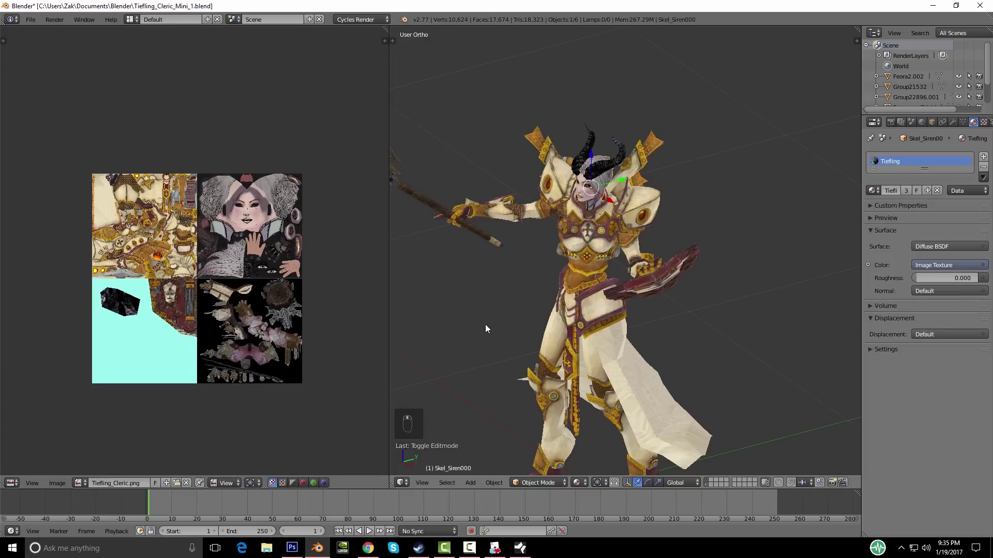
middle_drag(589, 214, 621, 241)
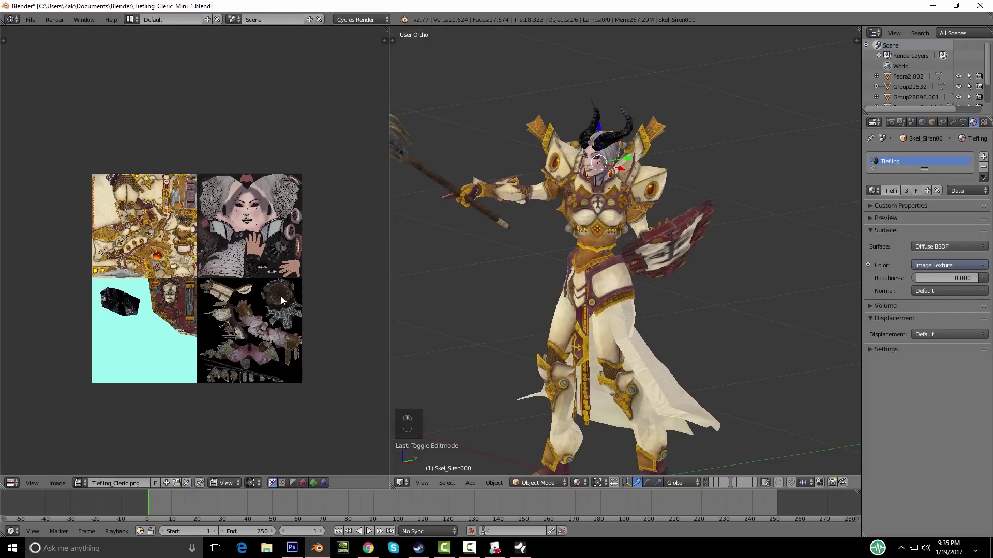
scroll(557, 221, up, 2)
scroll(544, 226, down, 2)
middle_drag(545, 226, 475, 193)
right_click(475, 193)
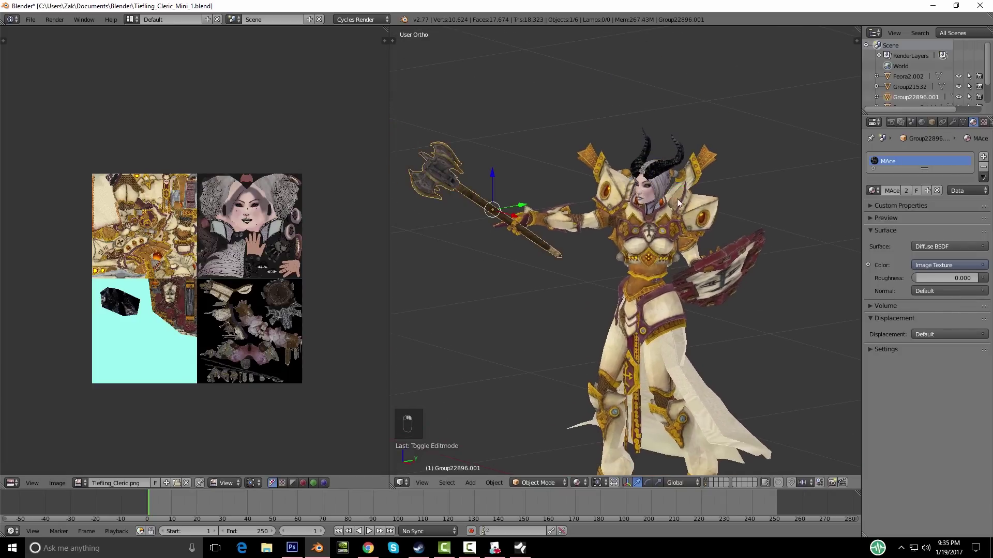
click(872, 192)
scroll(807, 280, down, 2)
click(779, 292)
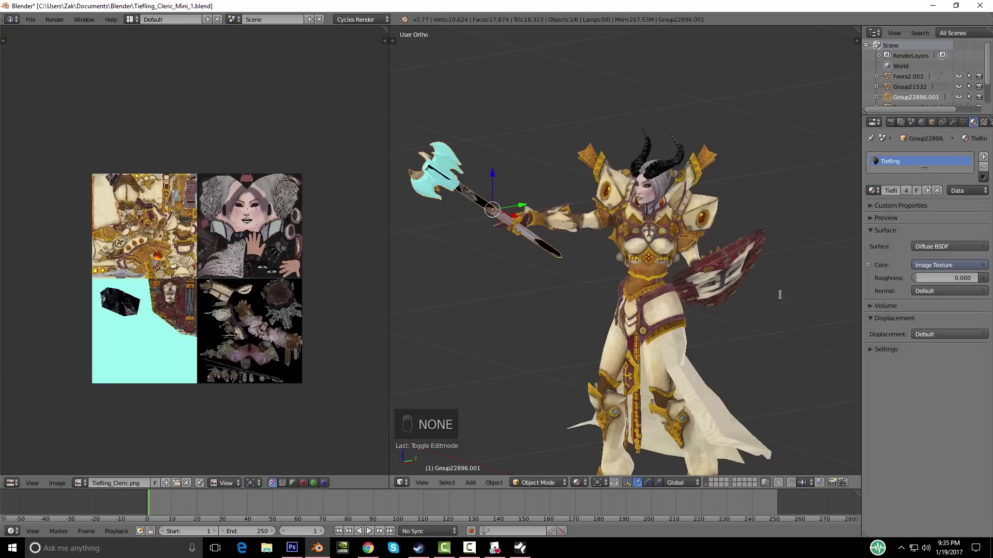
Step: Scale all the axe's UVs to half size and move them over the lower-right tile
key(Tab)
key(a)
key(a)
key(a)
key(a)
key(a)
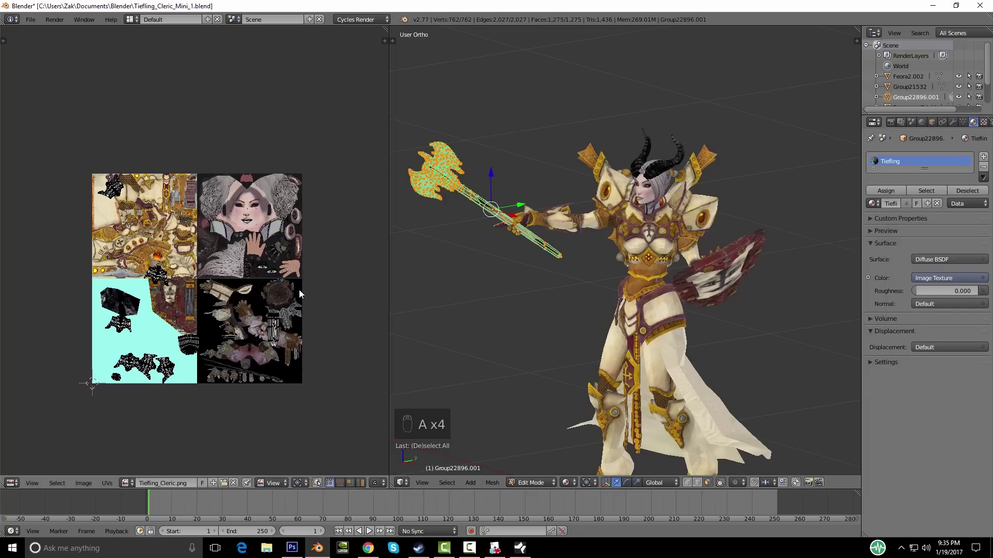
key(s)
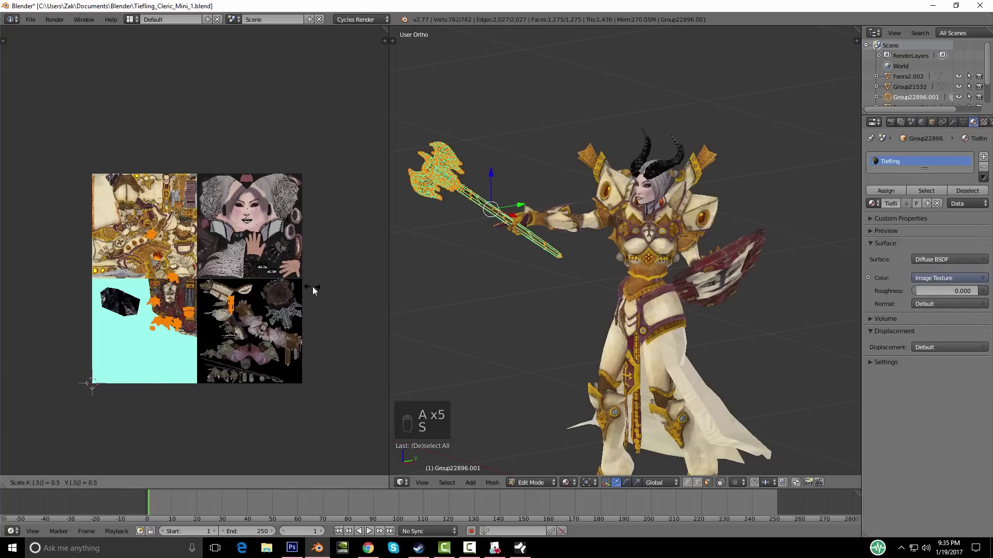
click(295, 292)
scroll(201, 289, up, 3)
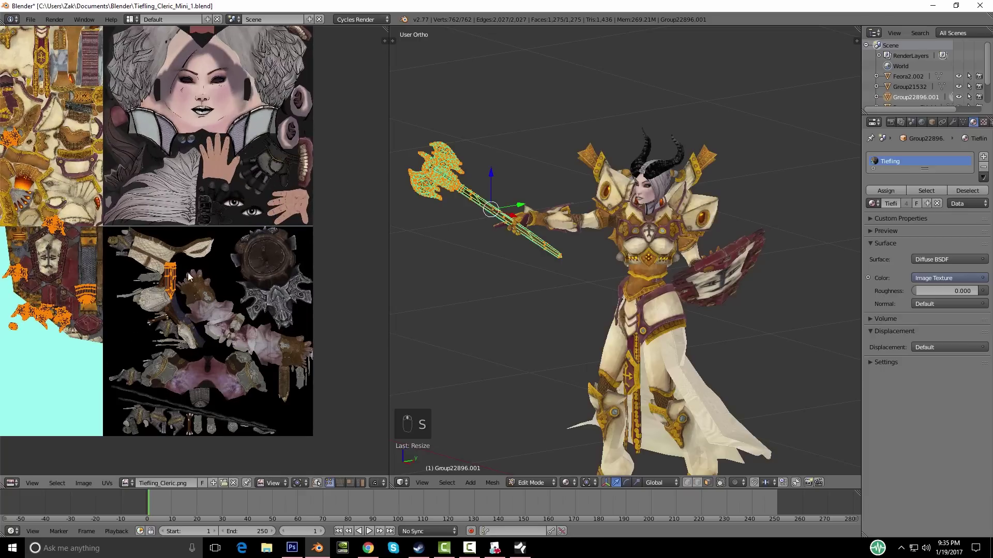
key(g)
click(294, 376)
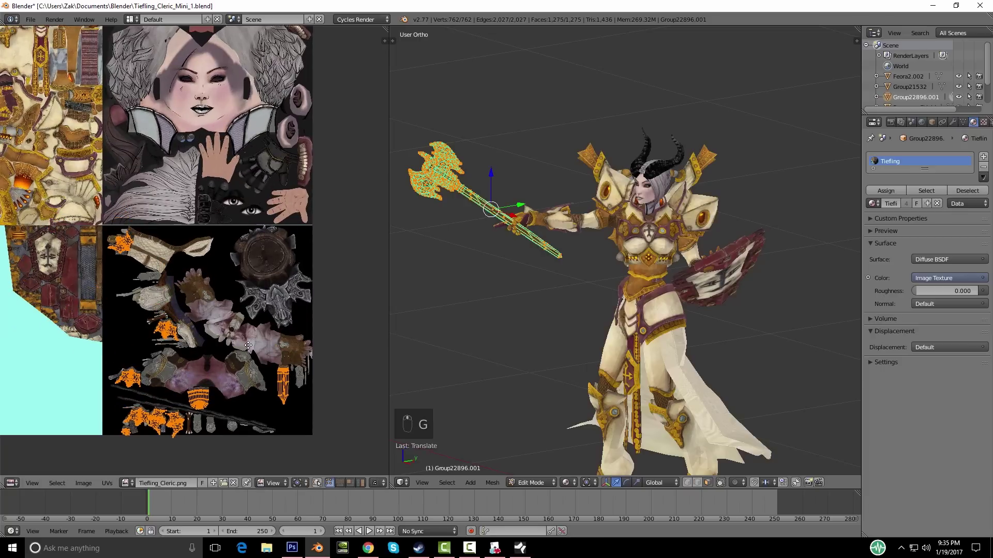
scroll(182, 284, up, 3)
scroll(281, 272, up, 6)
Step: Drop the shaft UV island onto the wooden shaft texture and inspect the textured axe
key(g)
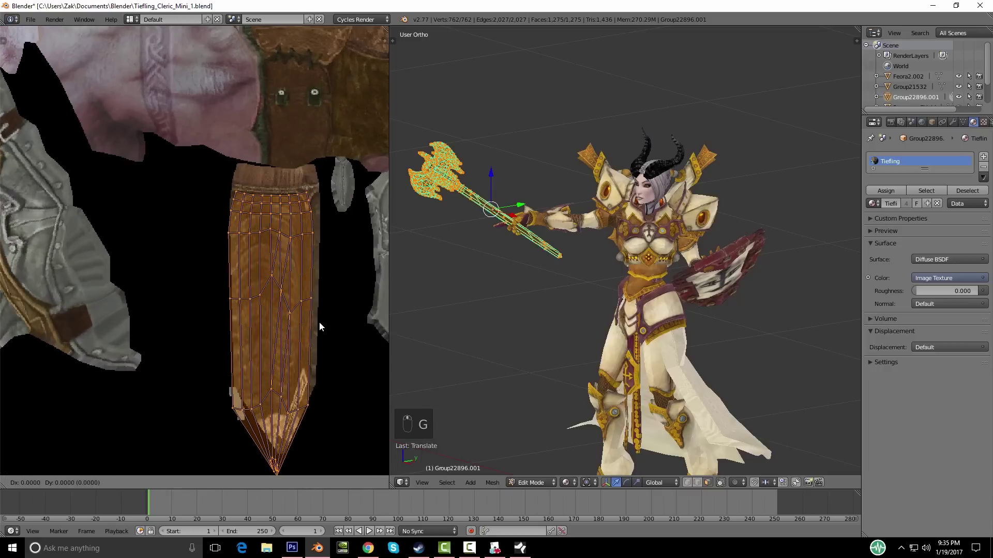
click(318, 252)
key(Tab)
scroll(569, 289, down, 2)
middle_drag(542, 295, 620, 271)
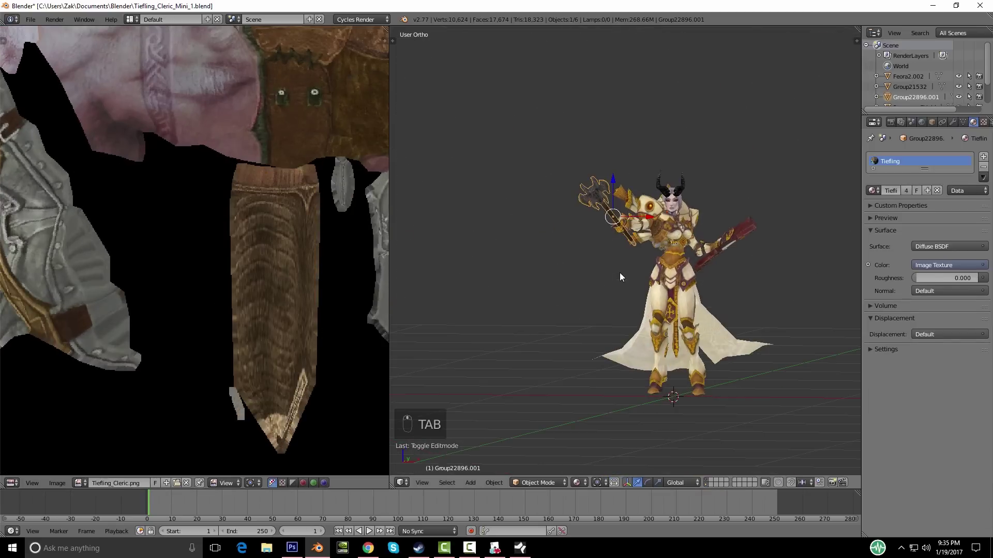
key(KP_Decimal)
middle_drag(526, 296, 653, 295)
Step: Select the shield part using the MAce material and assign it the Tiefling material
scroll(657, 289, down, 5)
key(a)
middle_drag(486, 308, 562, 307)
scroll(563, 305, up, 3)
right_click(532, 309)
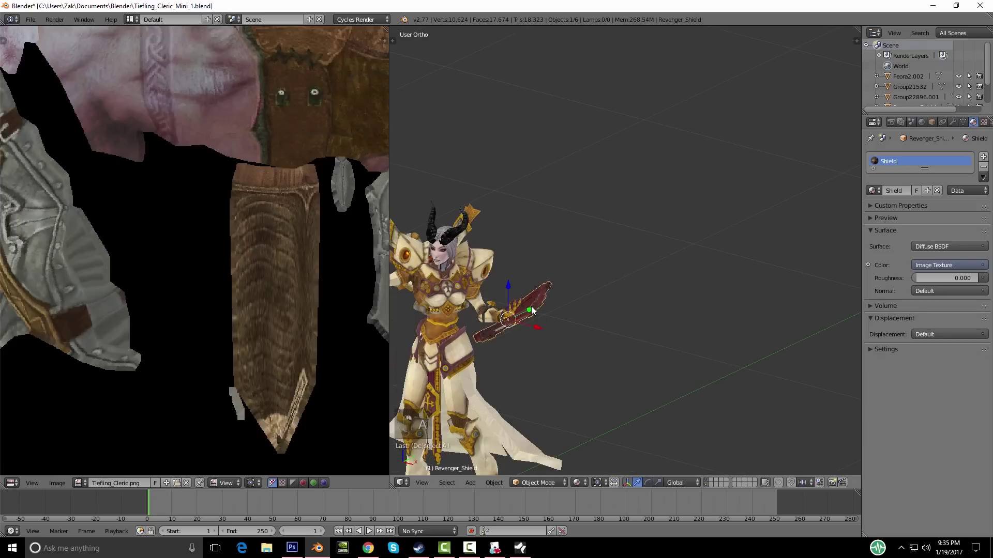
scroll(476, 331, up, 3)
right_click(422, 308)
scroll(598, 323, down, 6)
key(Tab)
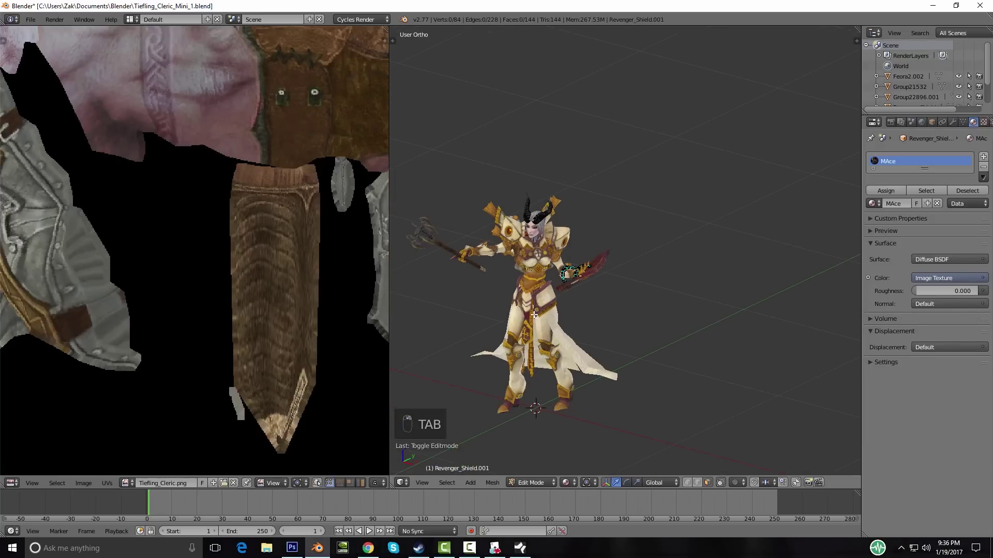
scroll(195, 292, down, 6)
key(Tab)
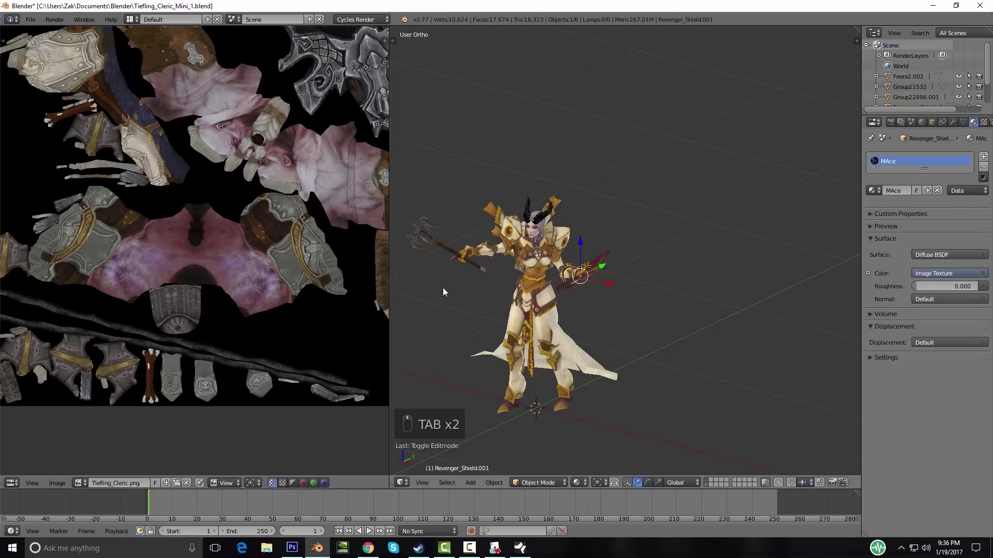
click(872, 191)
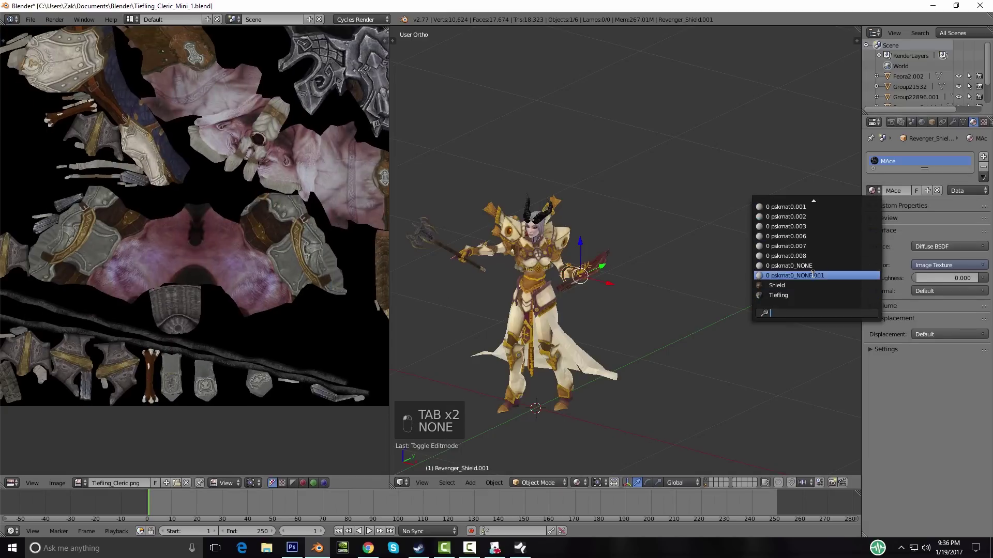
click(780, 294)
Step: Shrink the shield's orange UV island to about half size and move it
key(a)
key(a)
scroll(439, 330, up, 6)
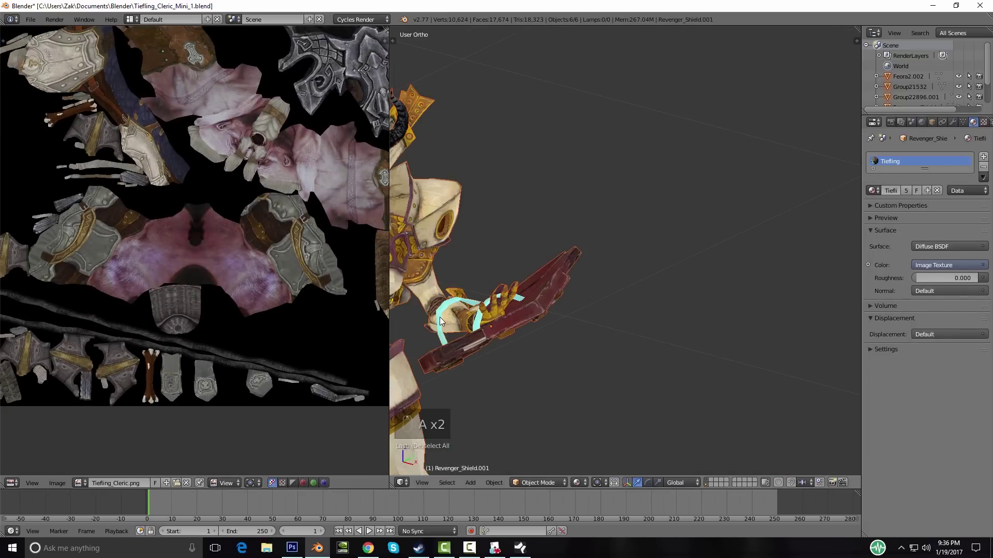
scroll(455, 303, down, 3)
key(Tab)
key(a)
key(a)
key(a)
scroll(146, 271, down, 6)
middle_drag(290, 317, 313, 345)
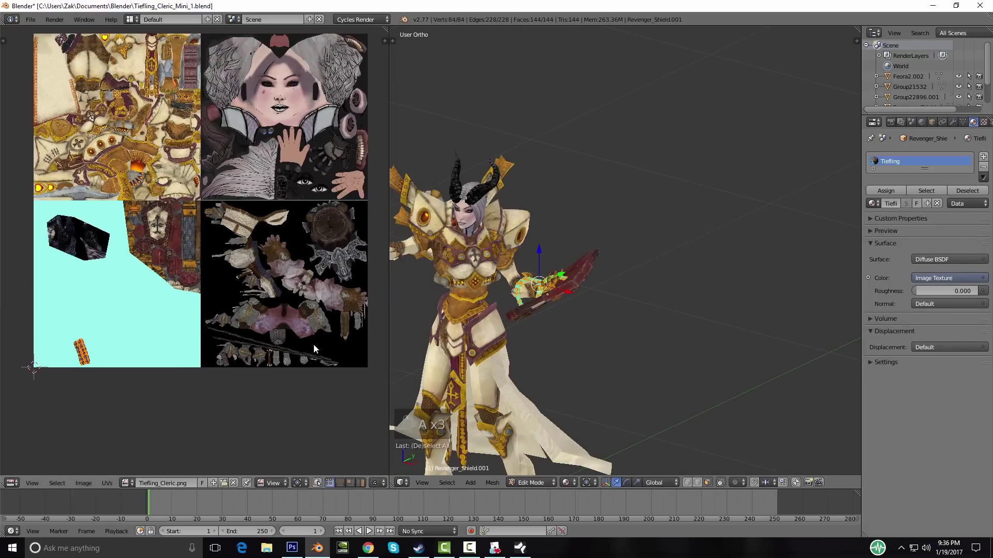
key(s)
click(229, 331)
key(g)
click(384, 363)
Step: Reposition the orange island below the shoulder piece, then shift it up and right
scroll(132, 318, up, 4)
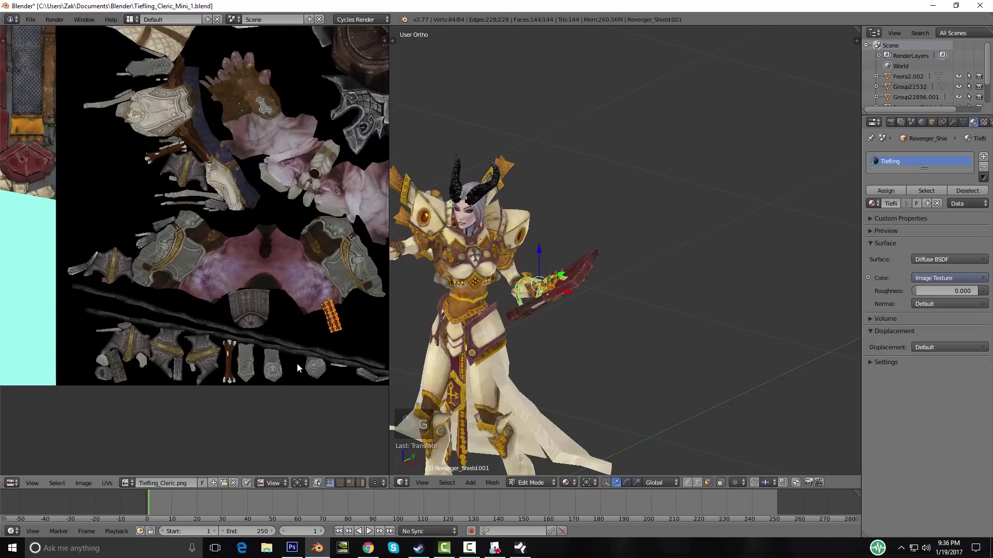
scroll(297, 363, up, 3)
middle_drag(386, 383, 176, 260)
key(g)
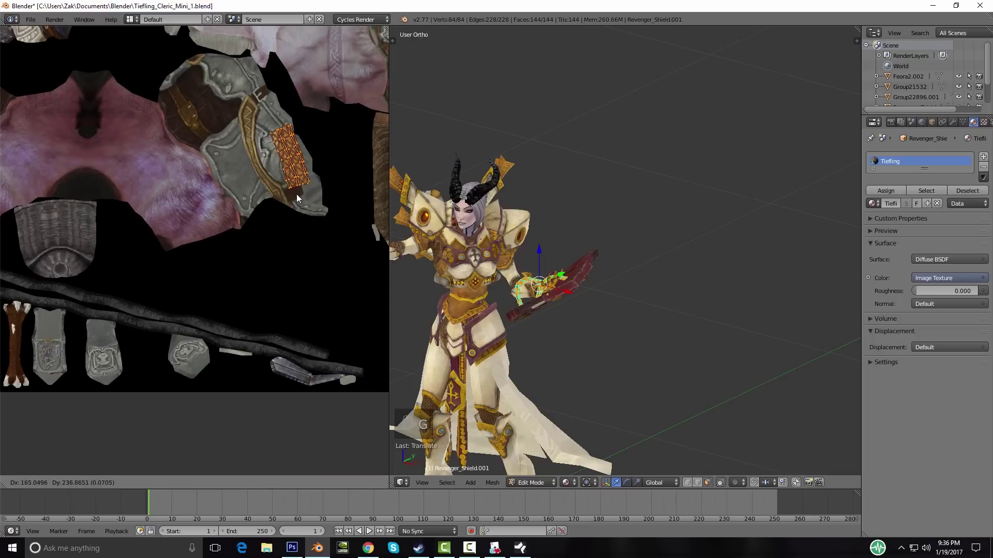
click(244, 289)
scroll(300, 270, down, 4)
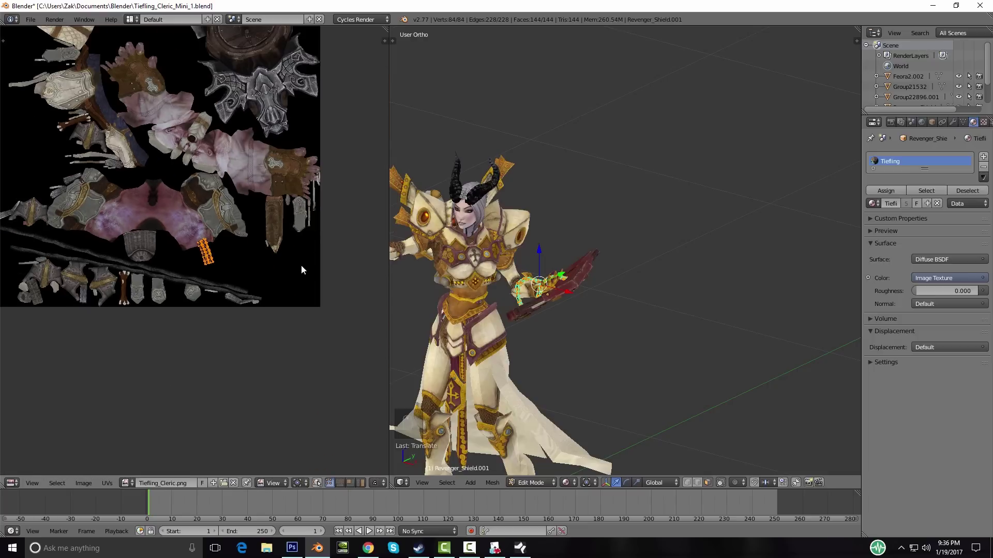
middle_drag(272, 284, 262, 325)
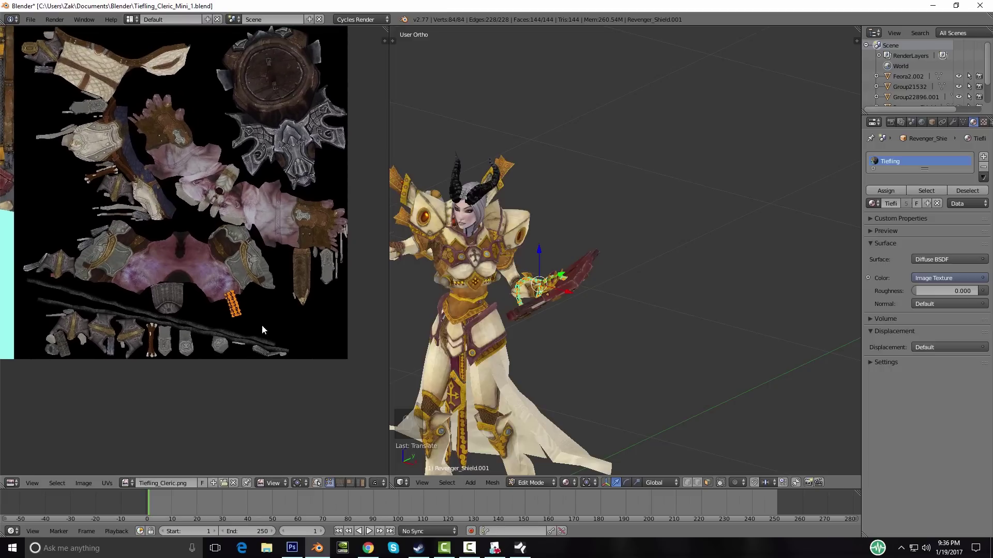
key(g)
click(320, 292)
Step: Undo the last two island moves and return to Object Mode
middle_drag(265, 325, 271, 286)
key(ctrl+z)
scroll(178, 305, down, 5)
key(ctrl+z)
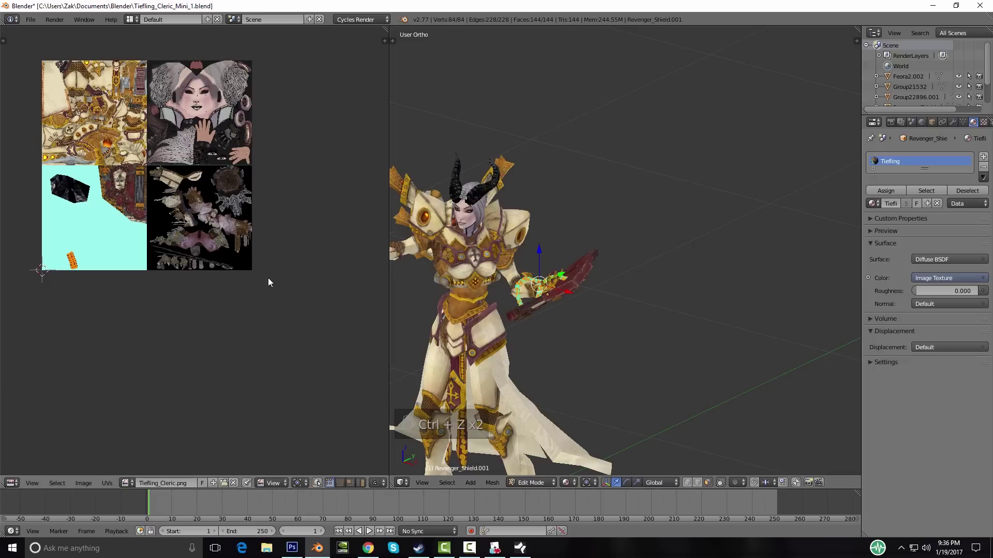
key(Tab)
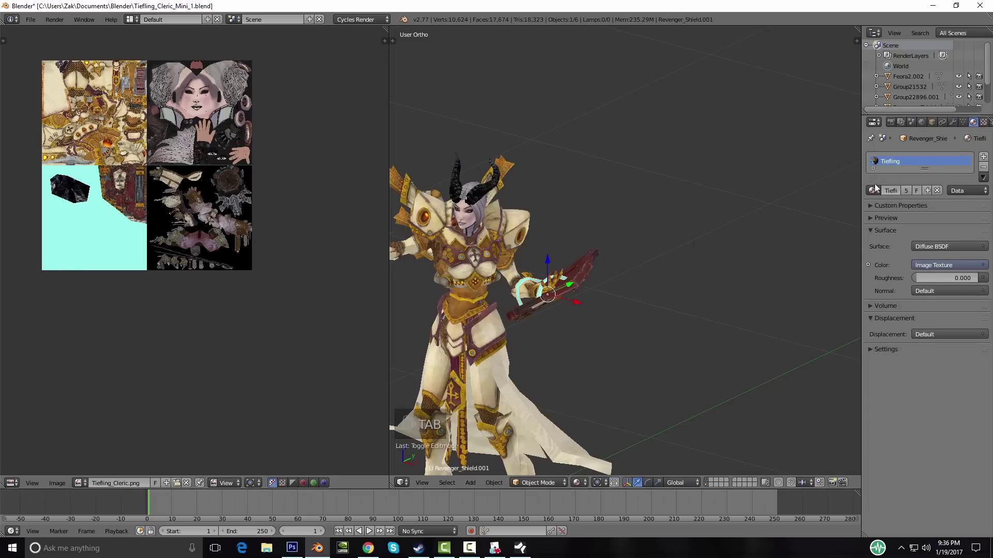
click(871, 191)
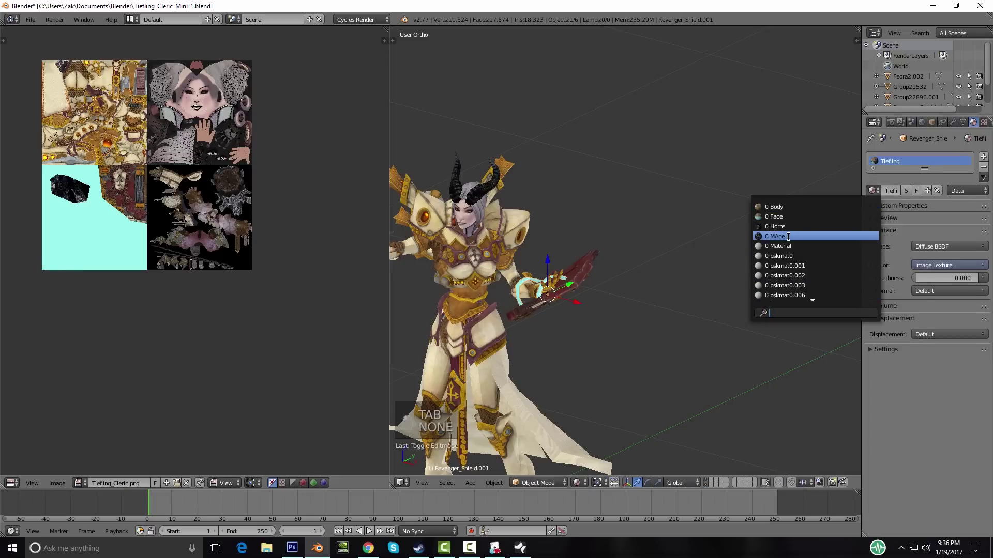
Step: Assign the MAce material to the shield straps and frame them in the viewport
click(760, 232)
scroll(488, 306, up, 4)
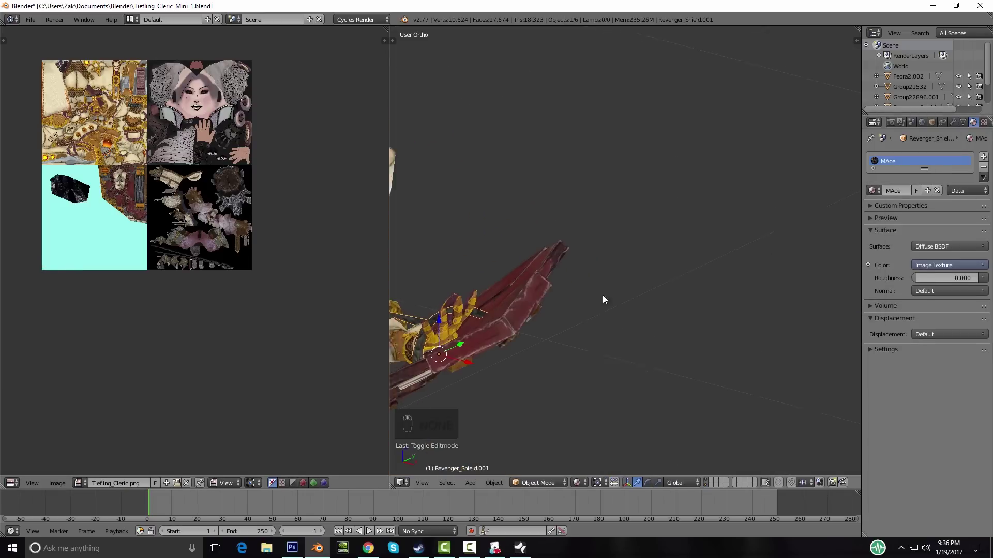
scroll(641, 276, up, 2)
key(KP_Decimal)
middle_drag(641, 272, 702, 303)
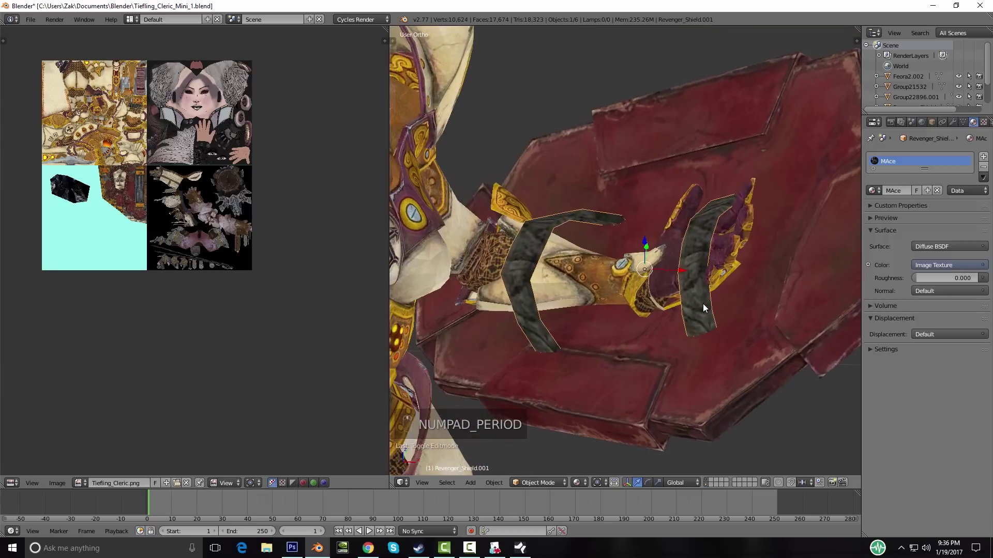
scroll(170, 256, up, 8)
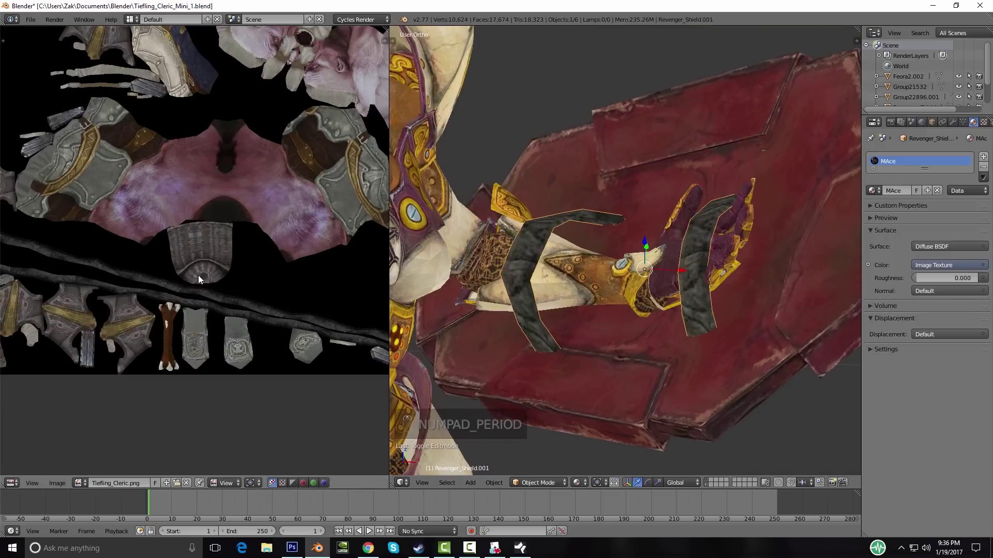
scroll(198, 275, down, 6)
Step: Display Dwarf_Mace.png in the image editor
click(78, 483)
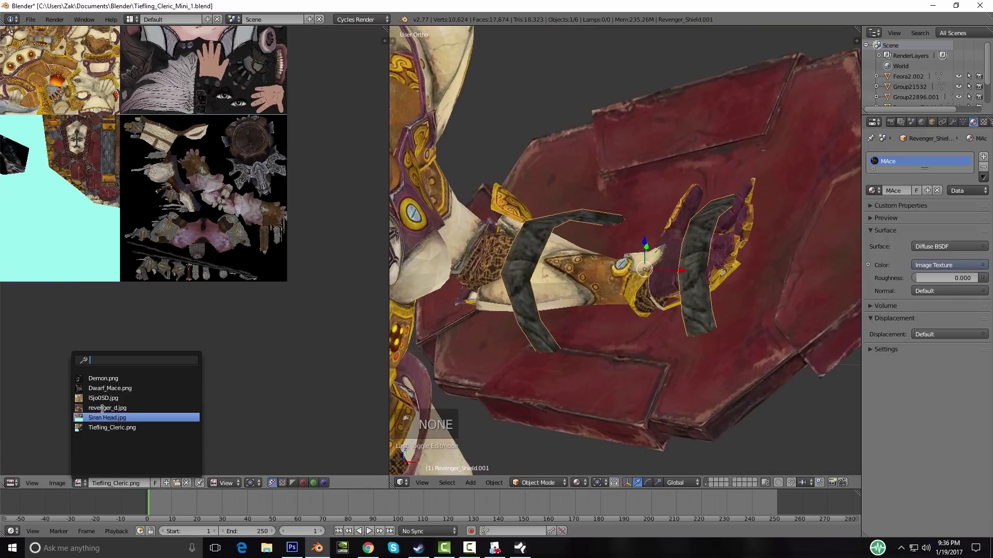
click(113, 389)
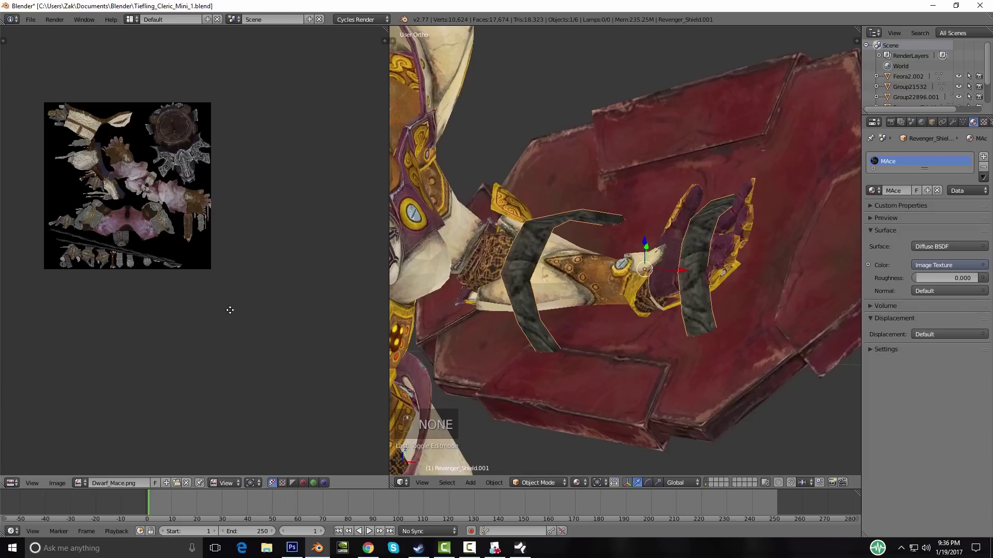
scroll(172, 274, up, 6)
Step: Check the straps' UV island over Dwarf_Mace.png in Edit Mode, then return to Object Mode
key(Tab)
key(a)
key(a)
key(a)
scroll(149, 299, down, 6)
key(a)
key(a)
scroll(116, 307, up, 8)
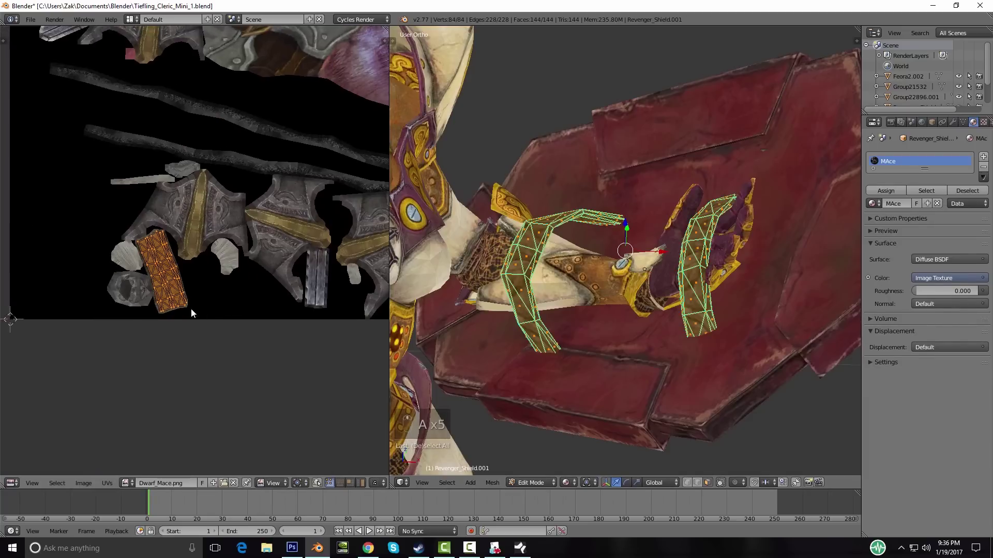
scroll(126, 288, down, 5)
scroll(181, 280, down, 5)
middle_drag(310, 243, 233, 307)
key(Tab)
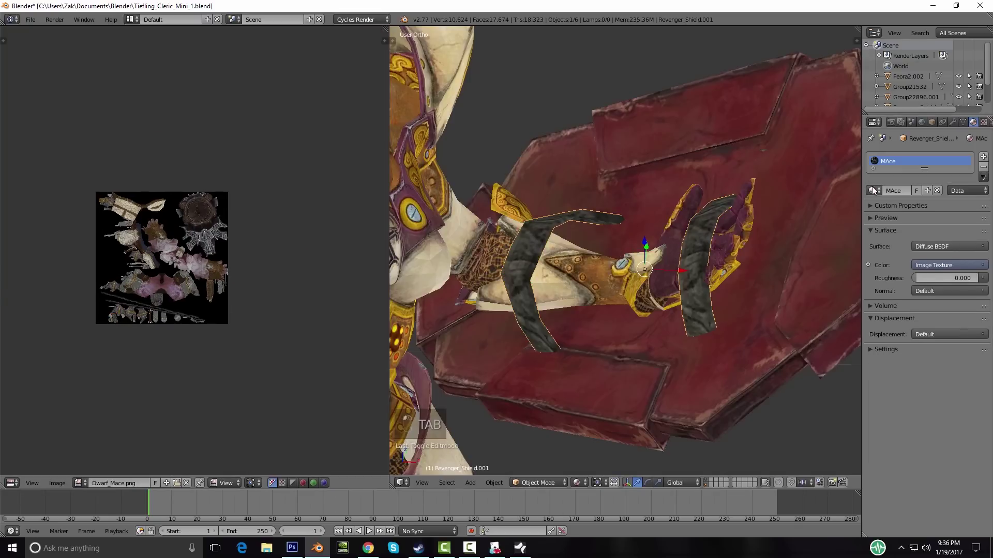
click(873, 190)
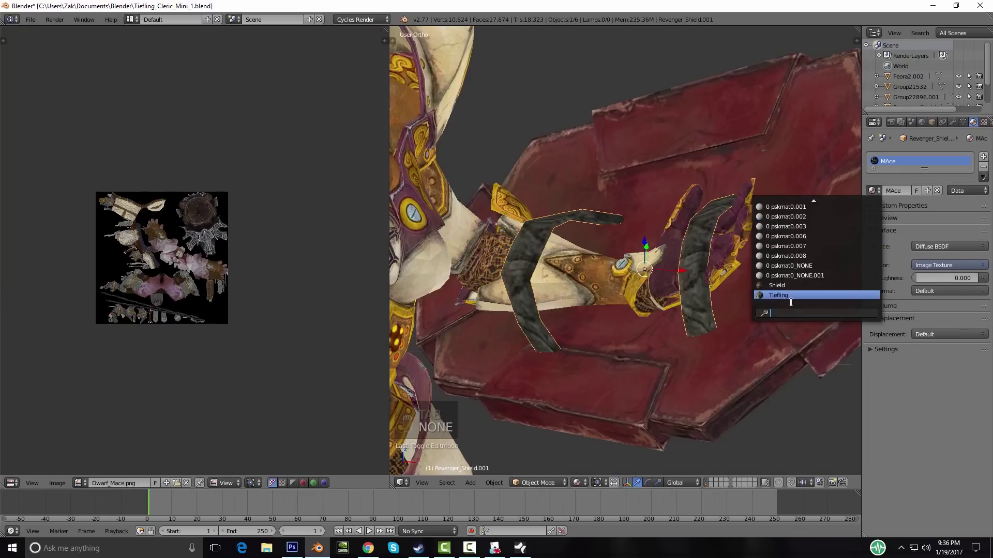
Step: Put the straps on the Tiefling material and show their UVs over Tiefling_Cleric.png
click(788, 295)
key(Tab)
key(a)
key(a)
key(a)
key(a)
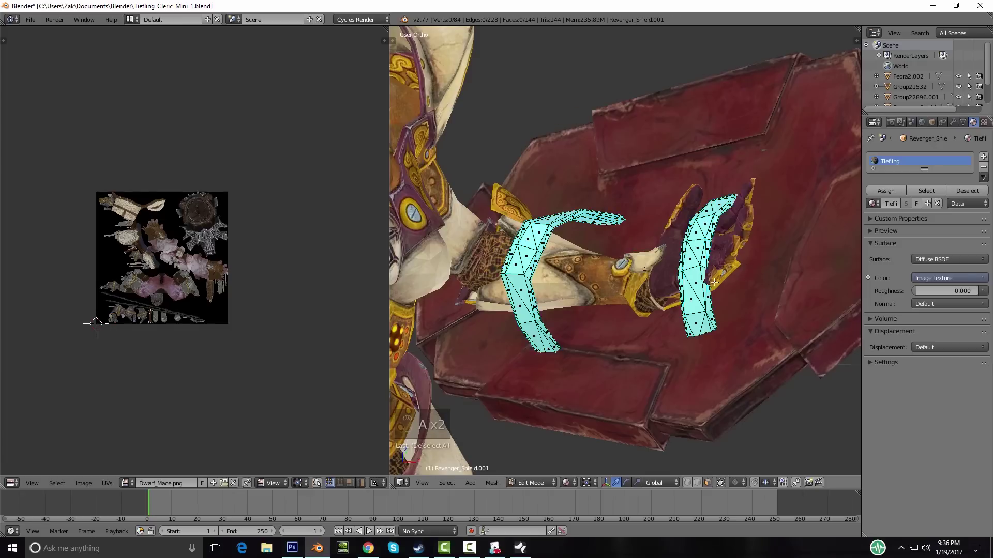
click(136, 482)
click(155, 428)
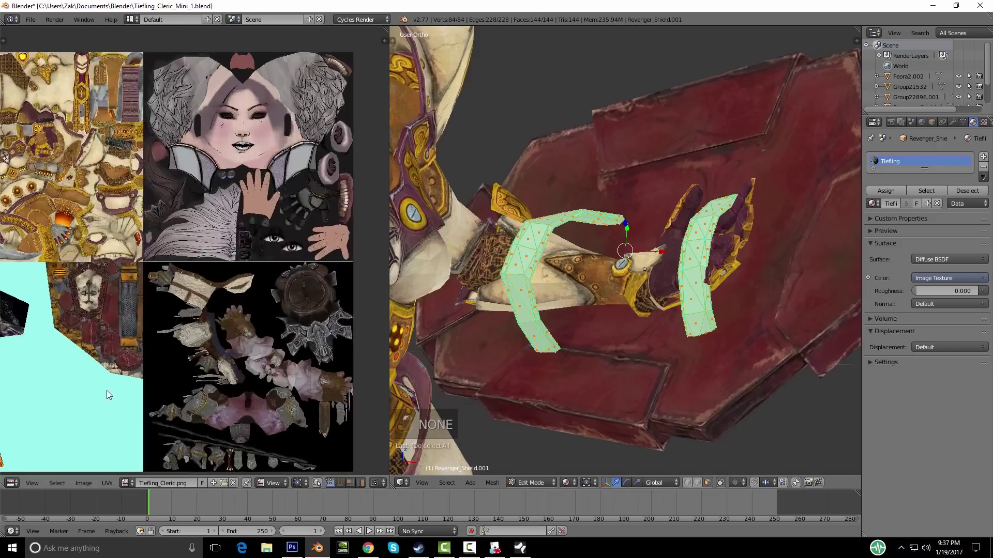
scroll(202, 286, up, 2)
middle_drag(202, 286, 223, 247)
Step: Scale the strap UV island by 0.5 and place it over the atlas's grey strap section
text(s.5)
key(Return)
key(g)
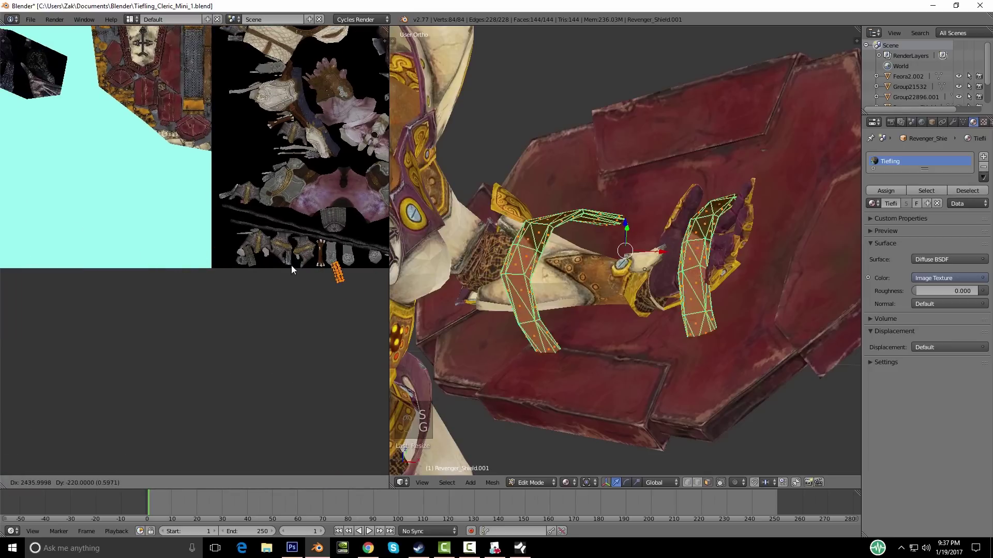
click(245, 256)
scroll(264, 277, up, 5)
middle_drag(370, 290, 268, 273)
scroll(192, 260, up, 4)
middle_drag(191, 260, 333, 279)
key(g)
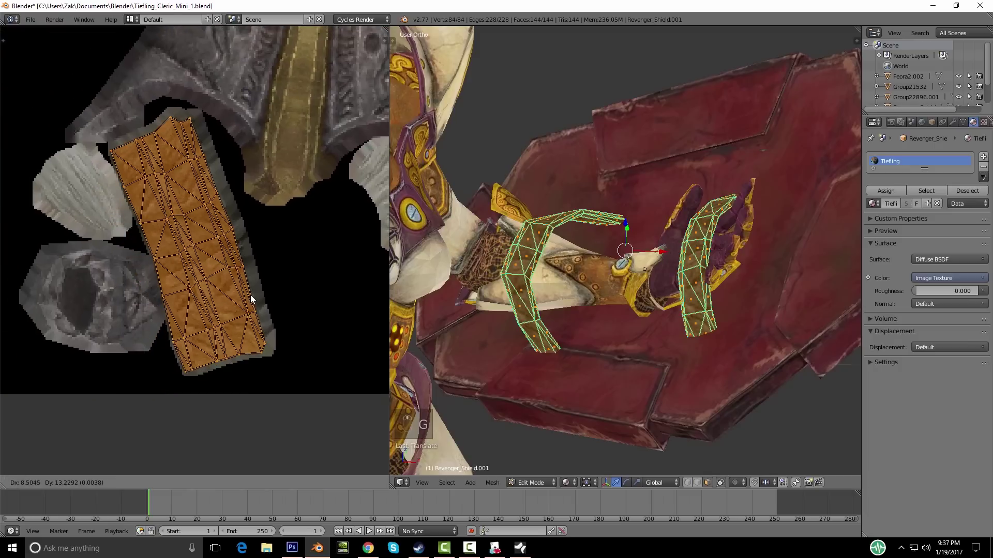
click(261, 305)
Step: Return to Object Mode and orbit to check the textured straps
key(Tab)
scroll(607, 275, down, 5)
middle_drag(608, 274, 593, 291)
middle_drag(620, 297, 632, 260)
scroll(693, 264, down, 10)
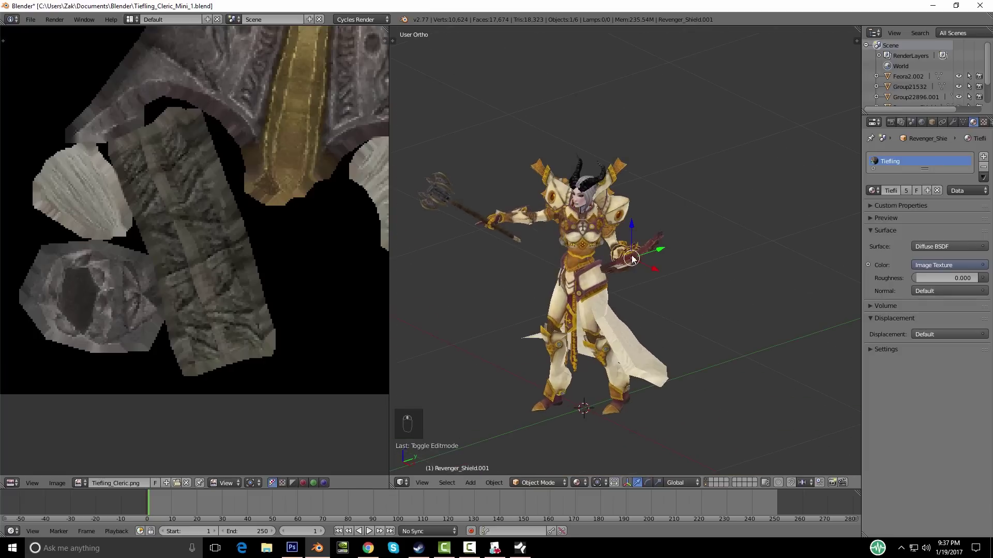
Step: Assign the Tiefling material to the shield and bring its UVs into view in Edit Mode
scroll(635, 271, up, 4)
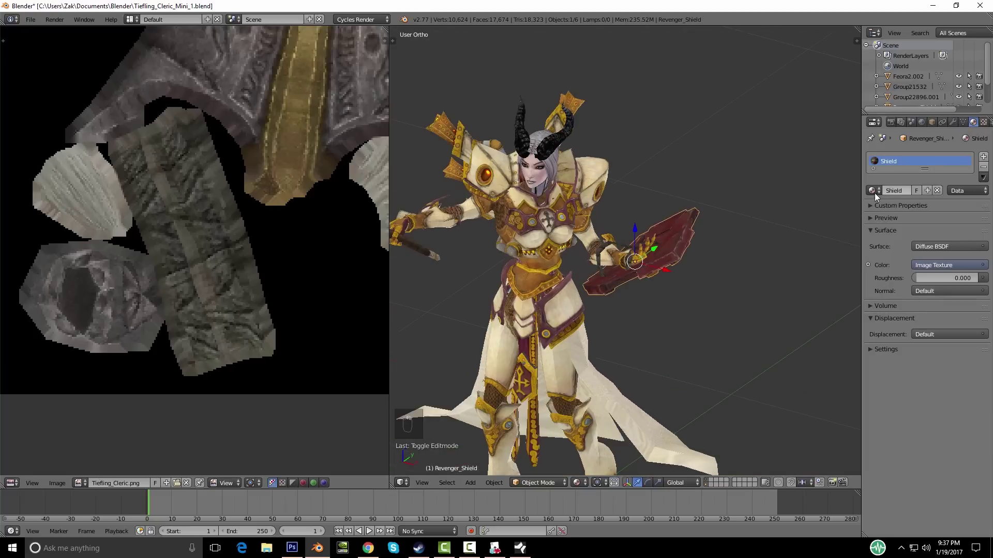
click(872, 191)
click(778, 295)
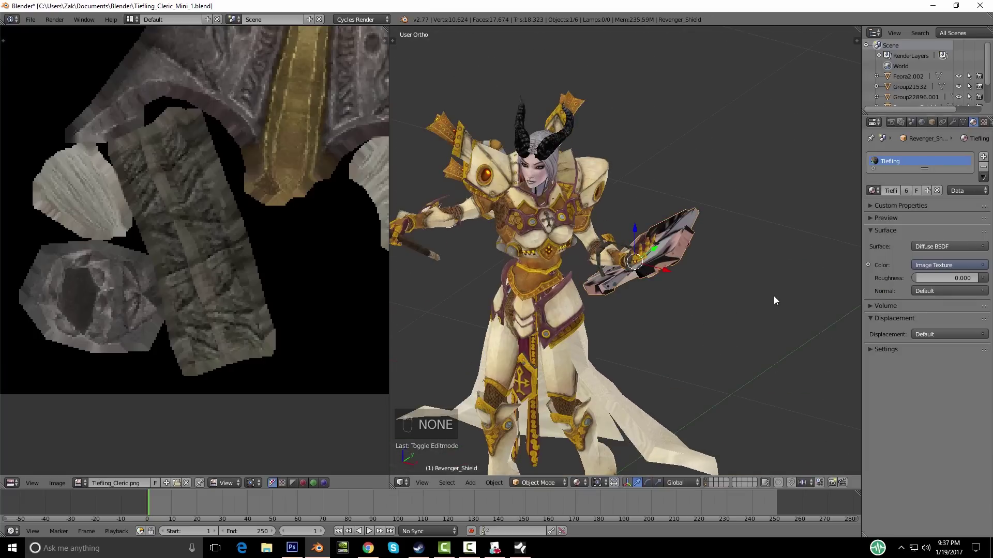
scroll(650, 287, down, 5)
key(Tab)
scroll(256, 232, down, 5)
middle_drag(228, 204, 320, 368)
scroll(300, 326, down, 4)
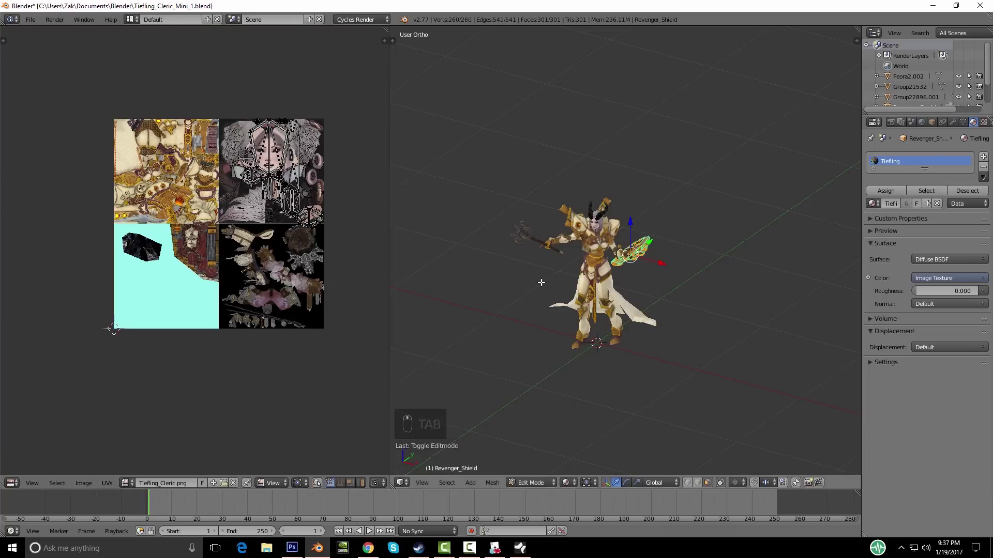
Step: Select all shield UVs and move them toward the atlas's shield artwork
key(a)
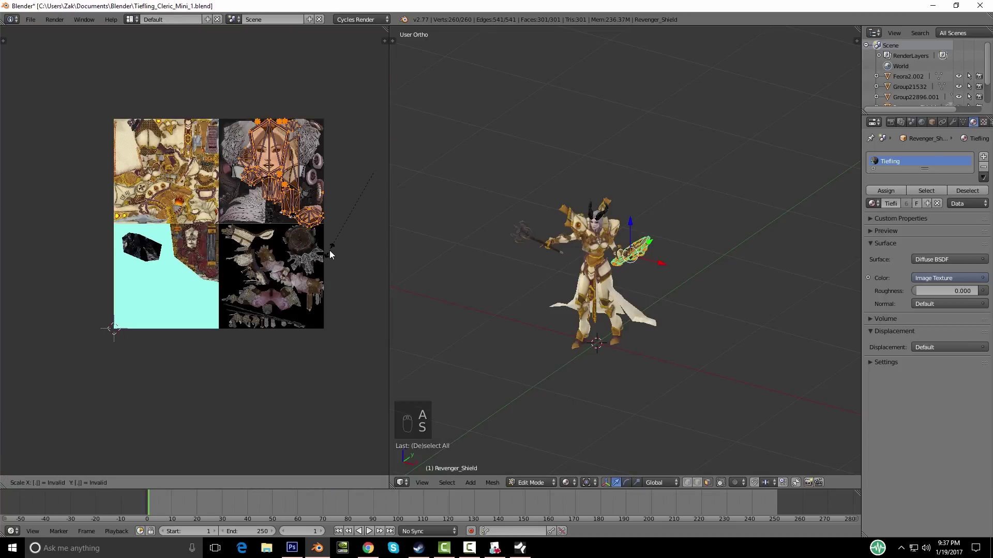
click(329, 250)
key(g)
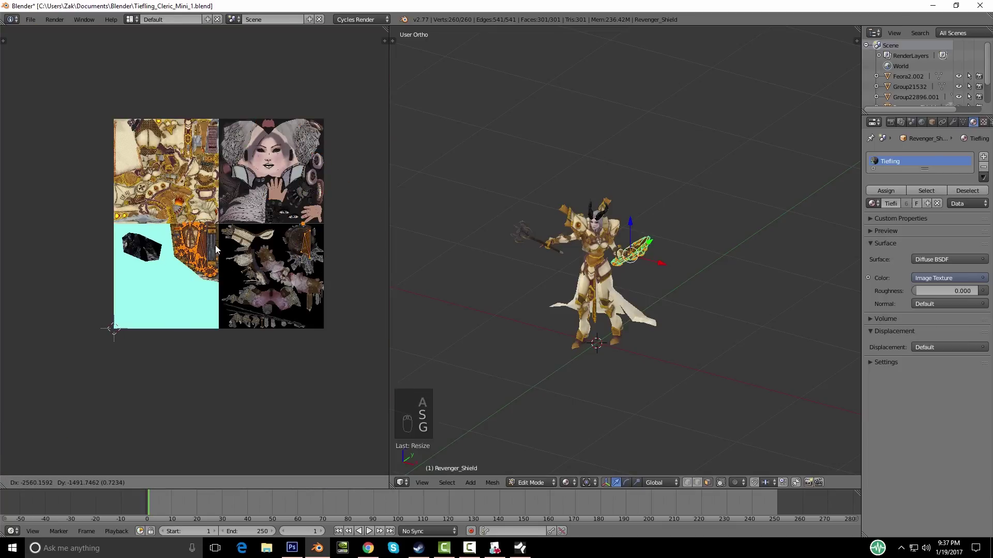
click(215, 245)
scroll(222, 270, up, 3)
scroll(228, 284, up, 3)
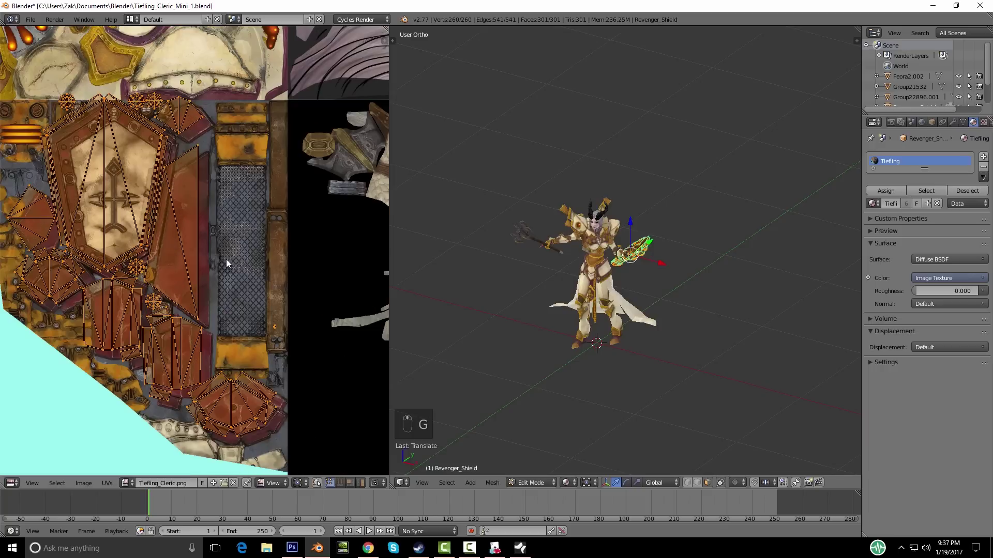
key(g)
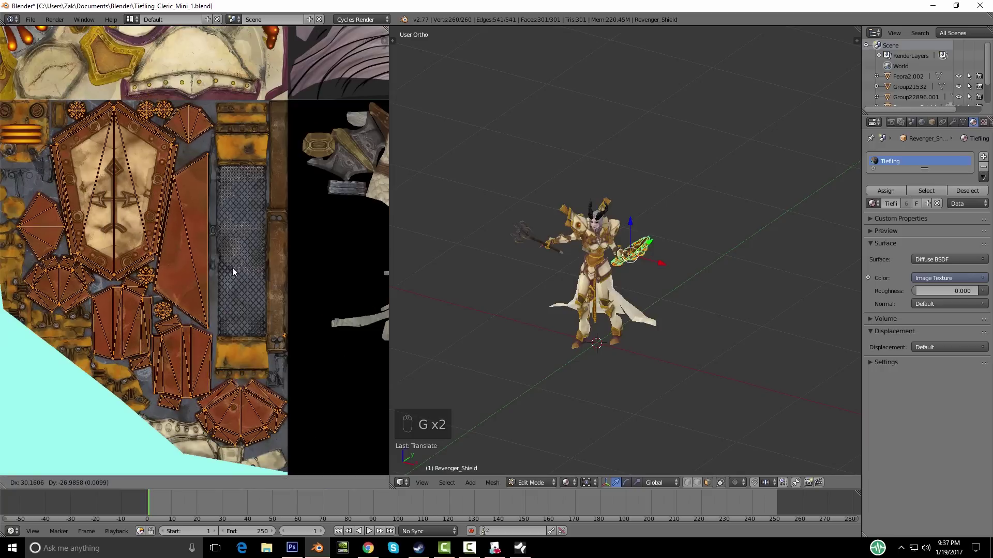
click(222, 225)
middle_drag(245, 257, 200, 138)
scroll(246, 292, up, 3)
key(g)
click(262, 294)
Step: Return to Object Mode and orbit to inspect the newly textured shield
key(Tab)
middle_drag(670, 295, 631, 256)
scroll(589, 299, up, 6)
middle_drag(590, 299, 683, 246)
scroll(675, 212, down, 6)
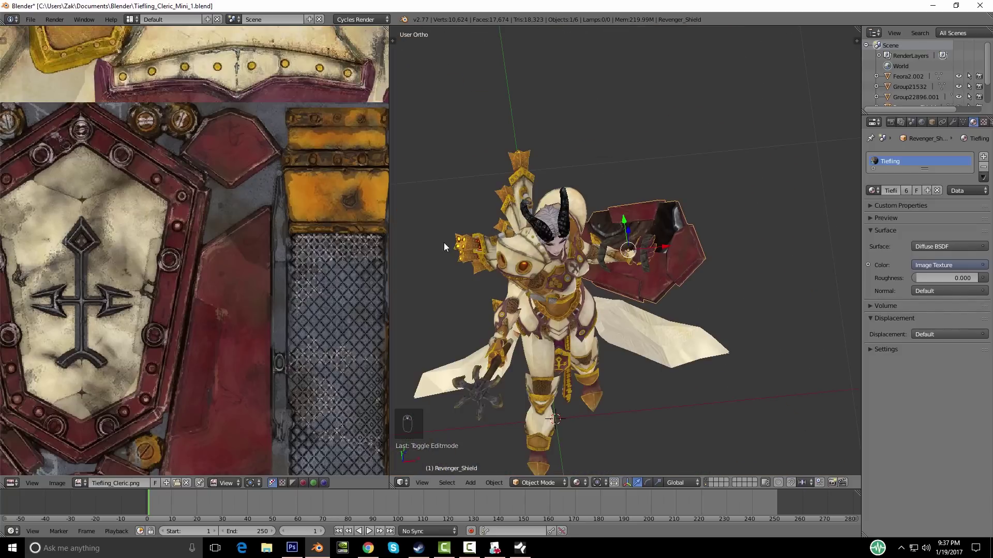
Step: Back in Edit Mode, box-select the shield's UV triangle and slide it along X
key(Tab)
scroll(346, 250, down, 6)
middle_drag(314, 246, 218, 262)
scroll(208, 258, up, 4)
middle_drag(202, 303, 176, 190)
key(b)
drag(164, 138, 246, 265)
scroll(310, 257, down, 5)
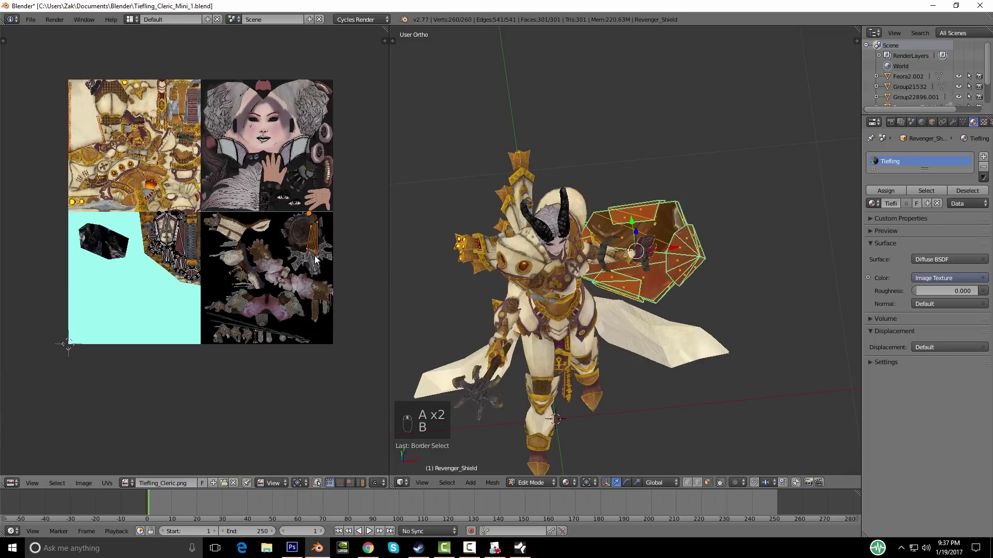
key(g)
key(x)
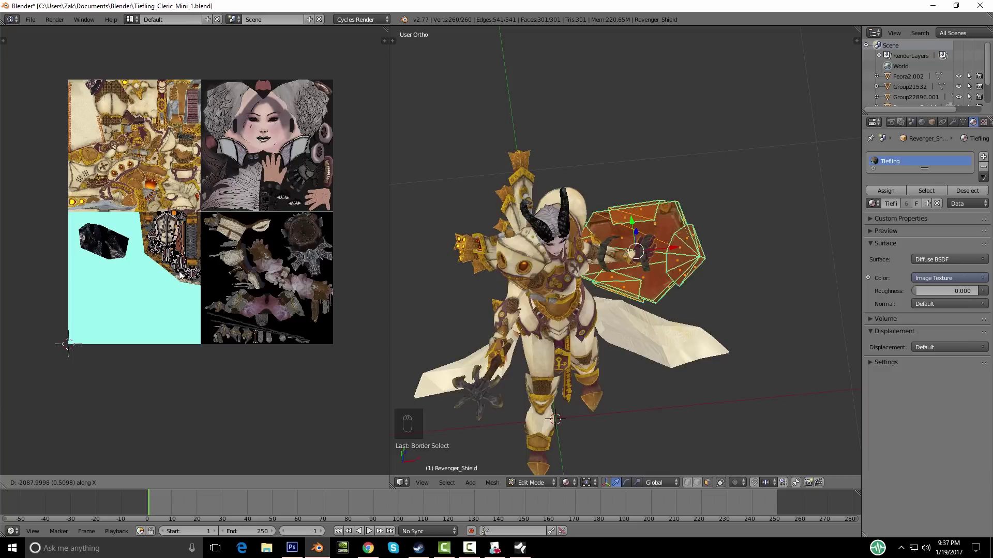
click(184, 275)
Step: Frame the UV triangle and position it precisely over the red shield artwork
scroll(185, 278, up, 4)
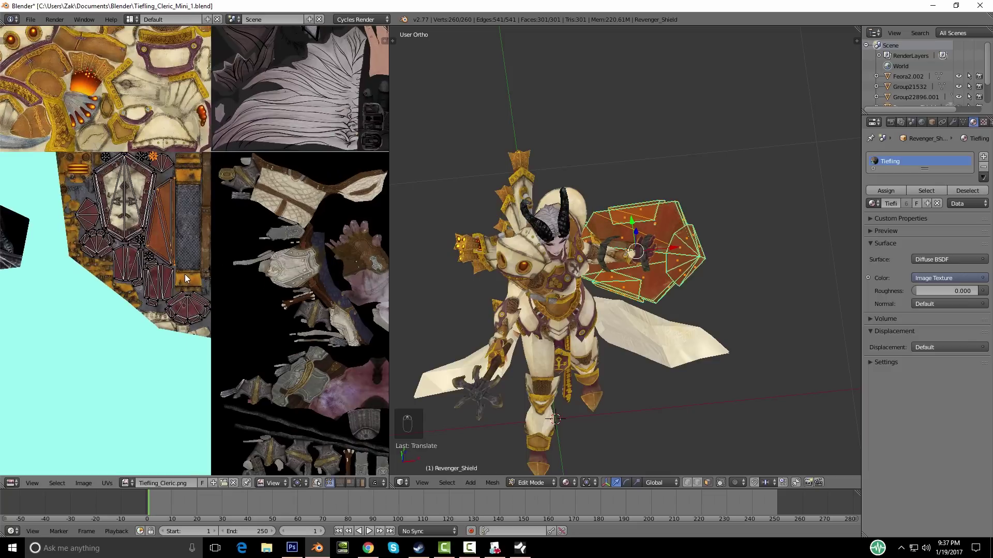
key(KP_Decimal)
scroll(294, 266, up, 4)
key(g)
key(x)
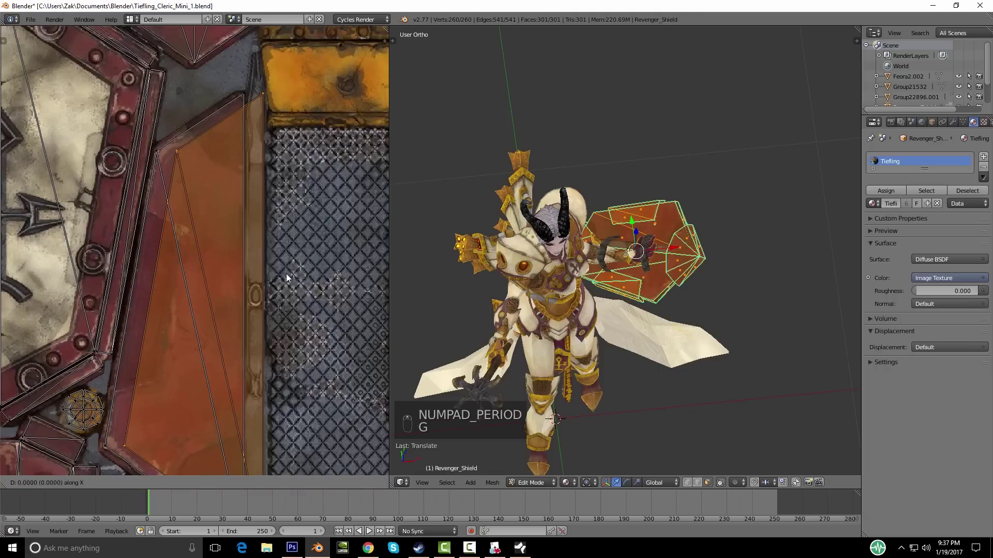
key(g)
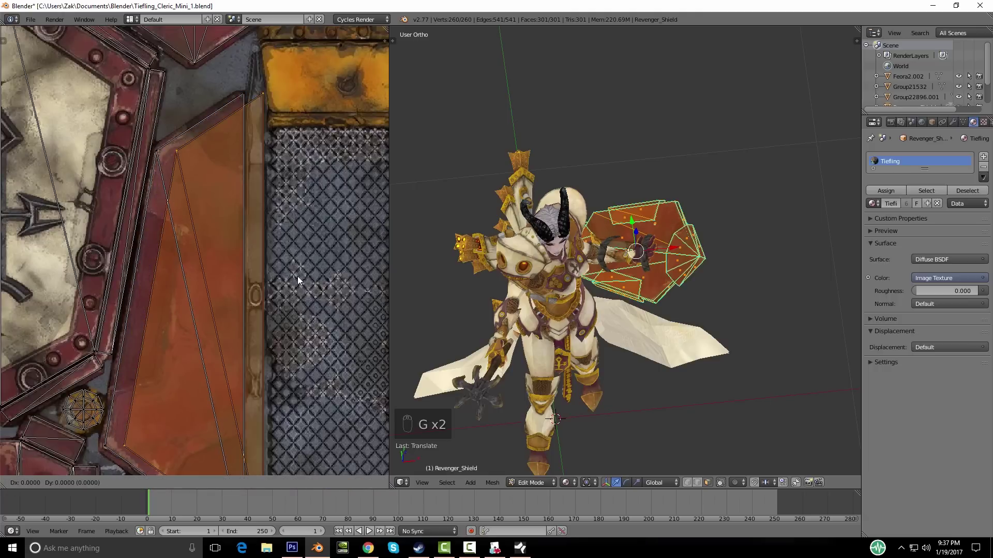
click(264, 281)
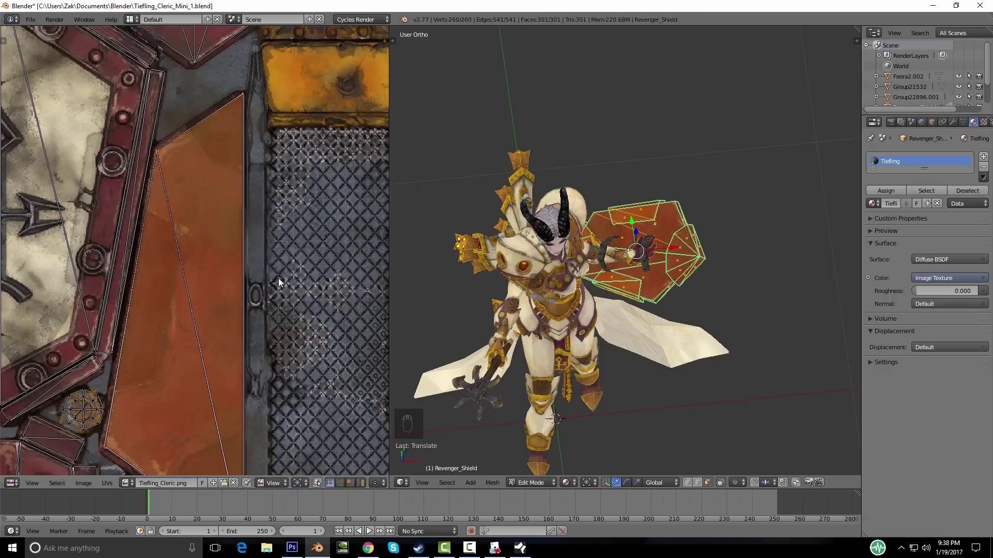
scroll(278, 278, down, 7)
scroll(280, 270, down, 1)
Step: Deselect the UVs, return to Object Mode, clear the selection and save the blend file
key(a)
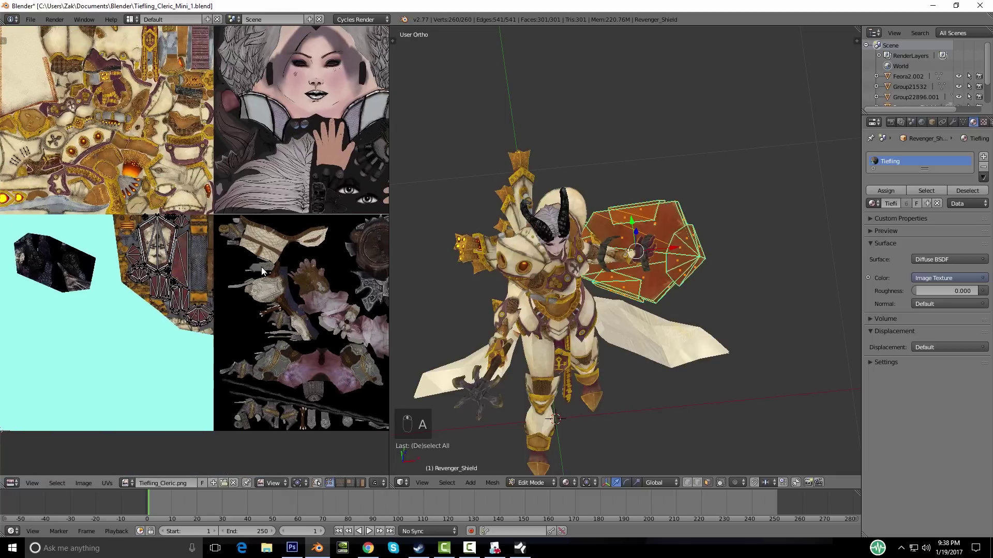
key(Tab)
middle_drag(521, 295, 562, 237)
scroll(562, 236, down, 3)
right_click(587, 315)
scroll(594, 326, down, 3)
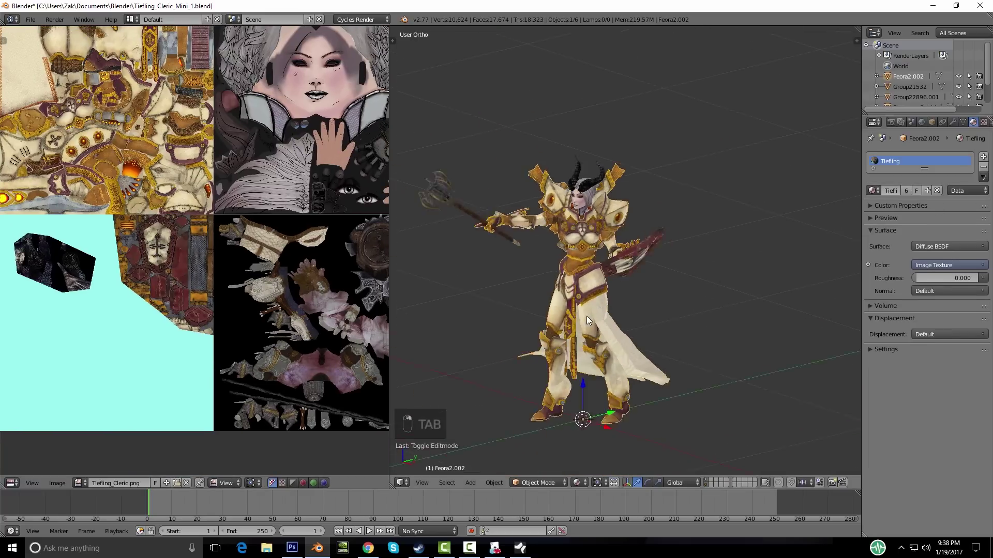
middle_drag(609, 329, 628, 348)
scroll(590, 279, up, 7)
scroll(564, 248, down, 4)
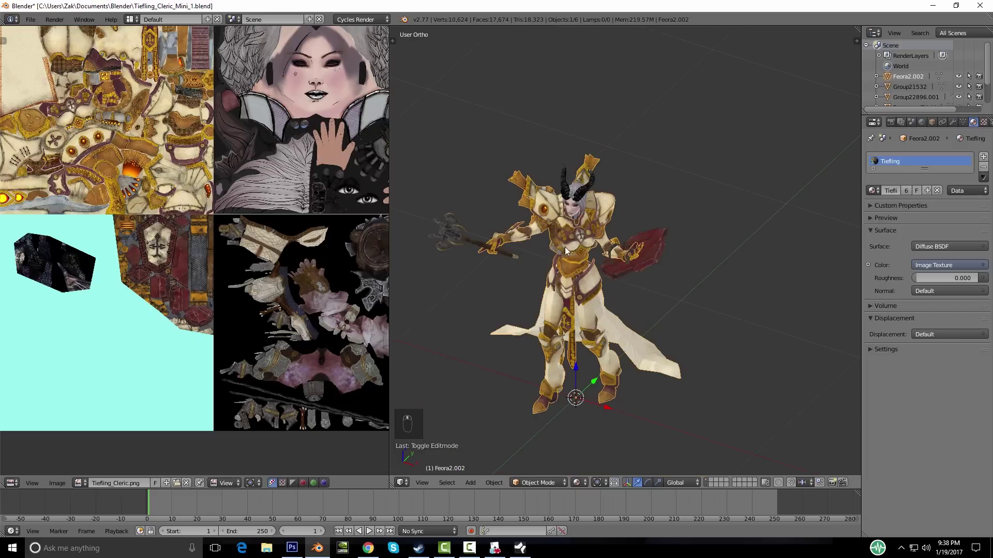
key(a)
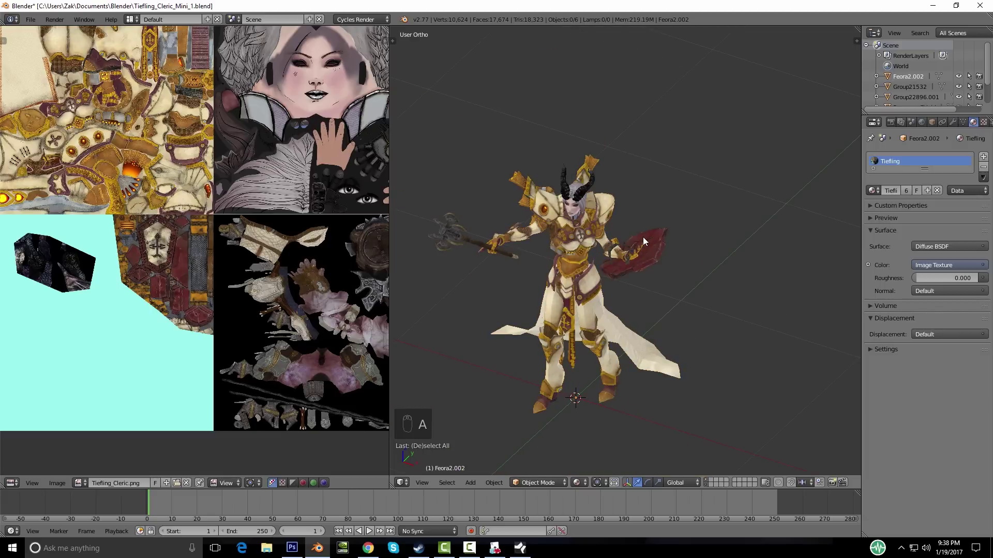
key(ctrl+s)
Step: Trial-join all six character parts with Ctrl+J, inspect the result, then undo it
middle_drag(643, 237, 585, 278)
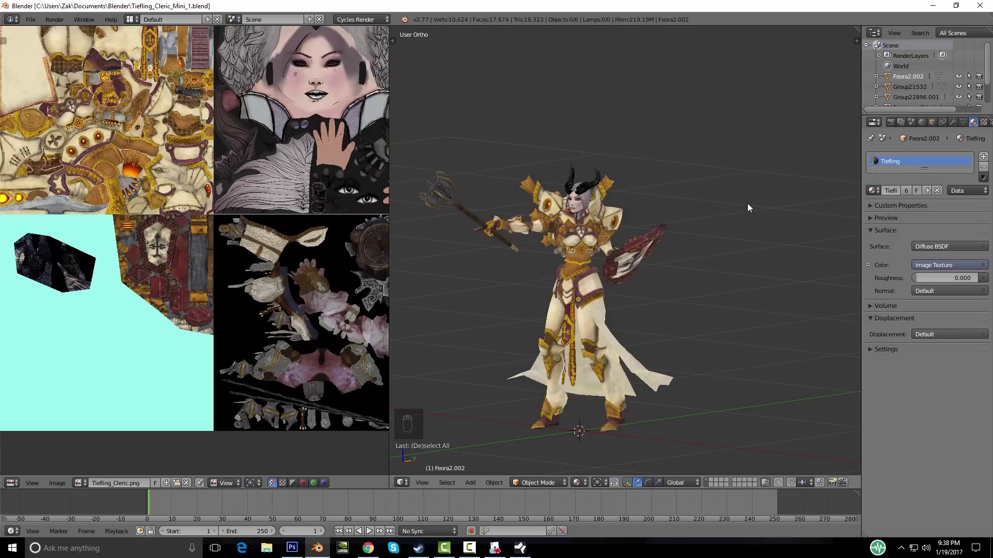
key(a)
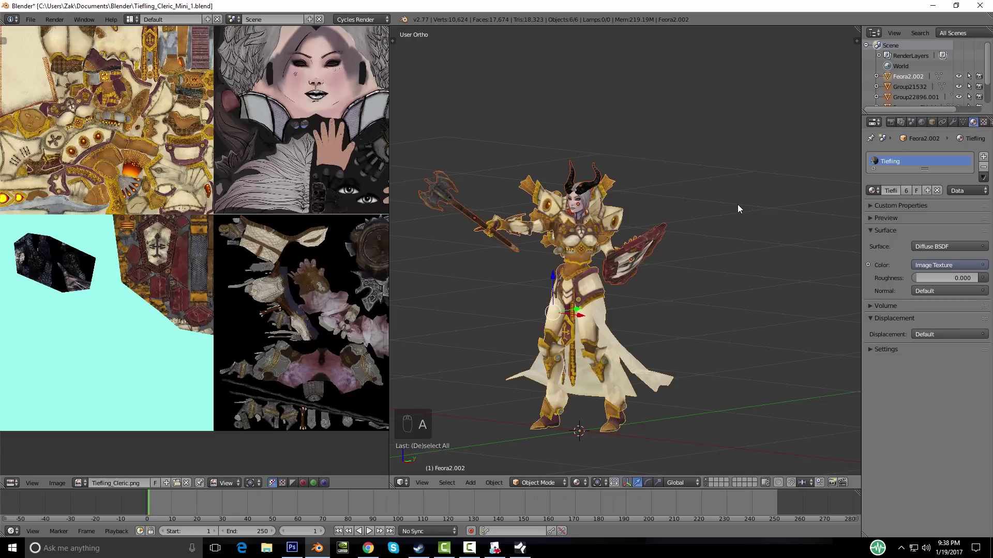
key(ctrl+j)
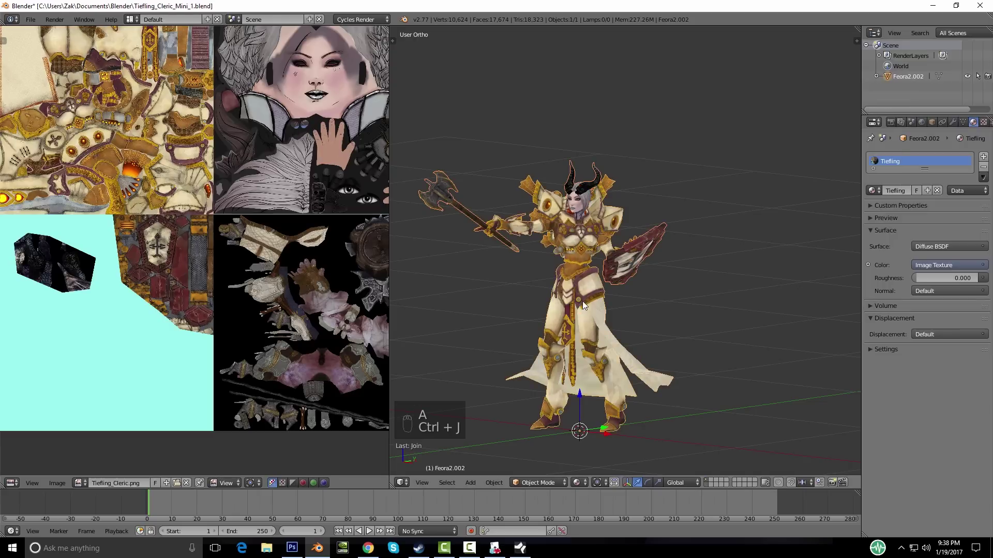
middle_drag(631, 280, 538, 299)
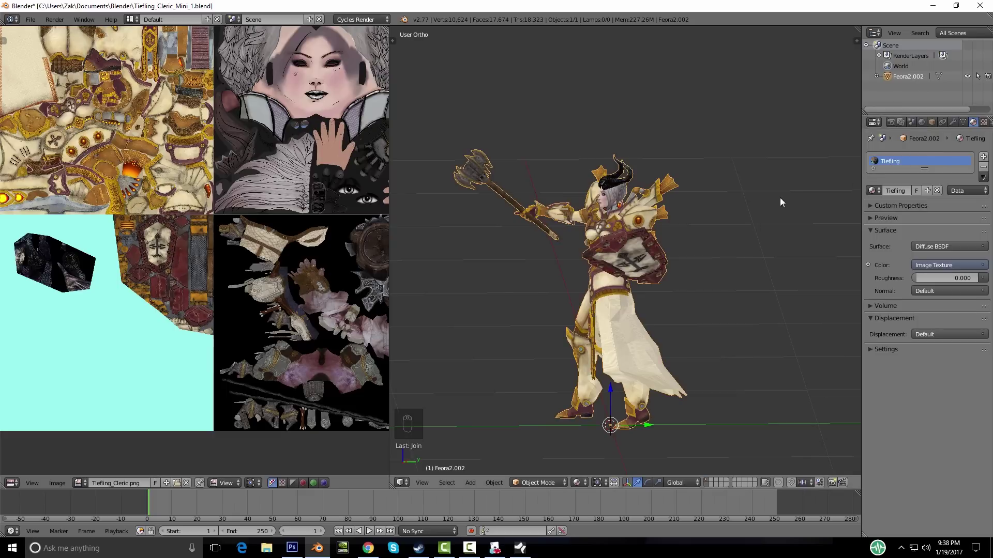
middle_drag(579, 225, 598, 239)
key(ctrl+z)
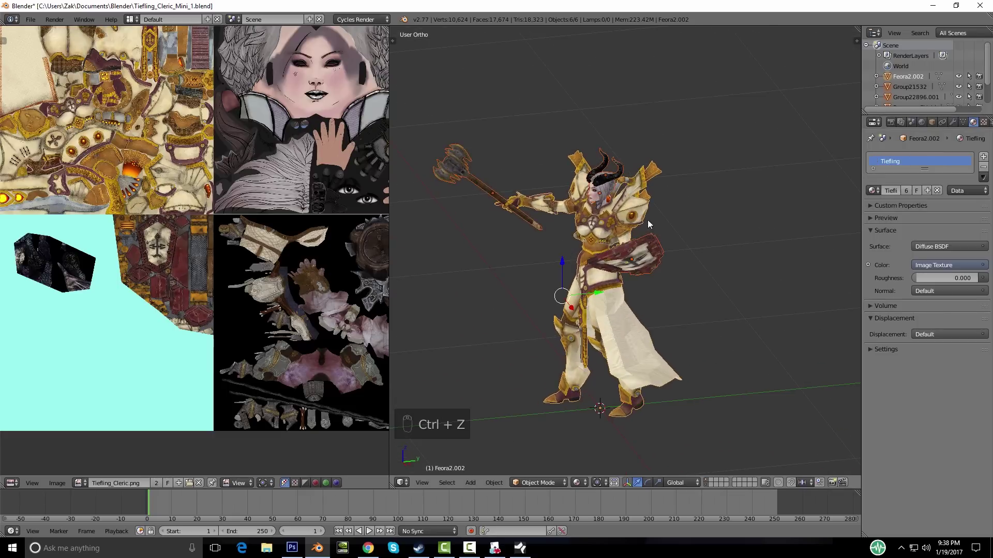
middle_drag(644, 274, 687, 269)
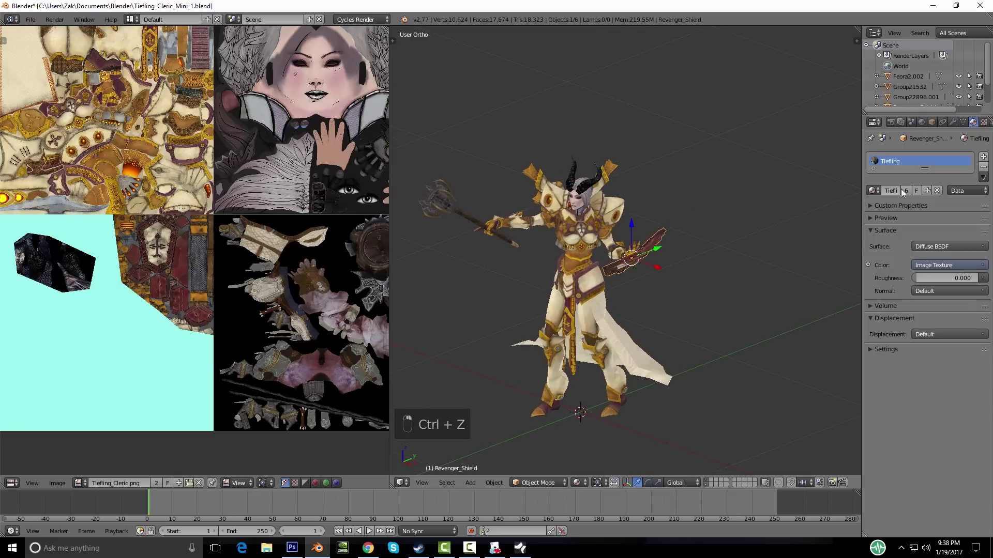
Step: Switch the shield to the Shield material, then trial-join all parts again and undo
click(873, 190)
scroll(787, 227, up, 6)
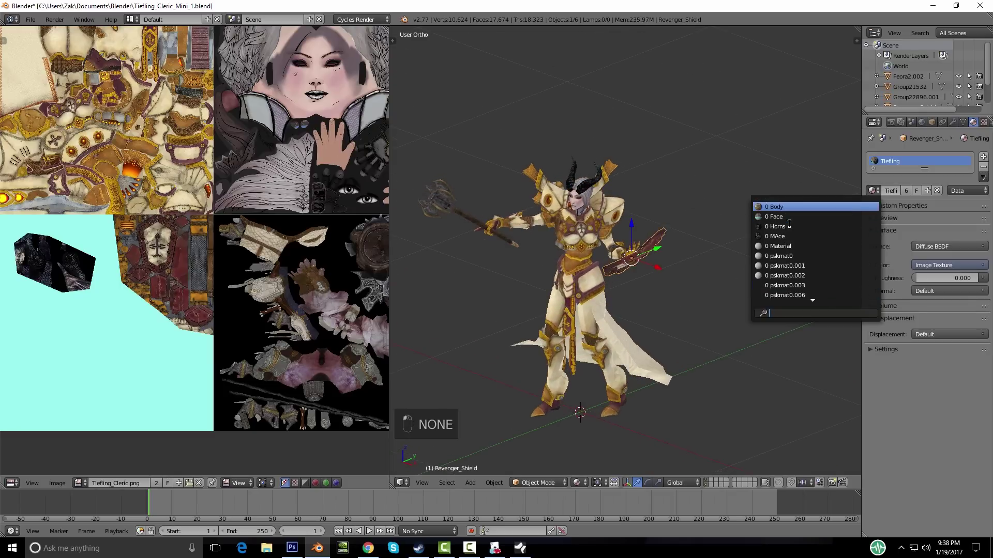
scroll(803, 247, down, 6)
scroll(797, 235, down, 10)
scroll(802, 239, down, 3)
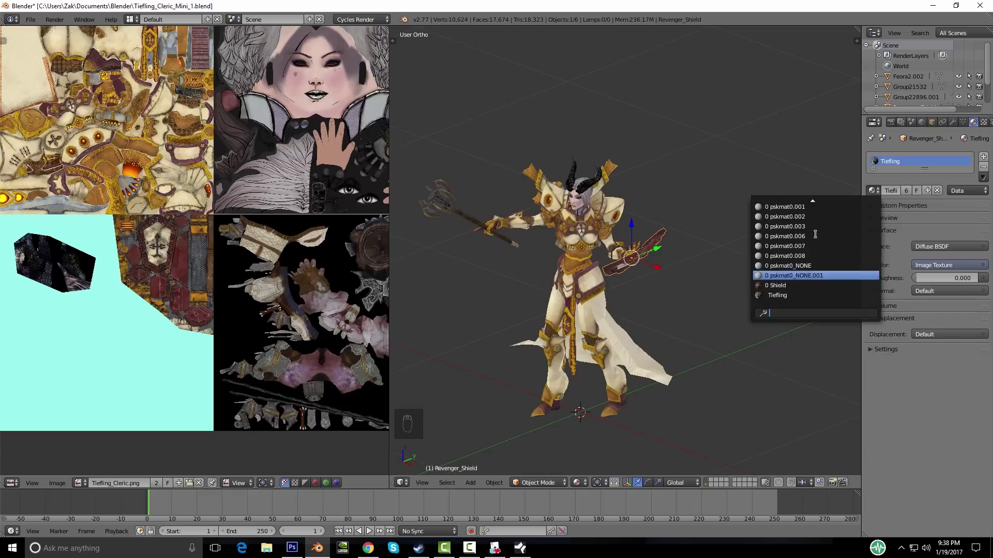
click(791, 276)
middle_drag(554, 235, 619, 236)
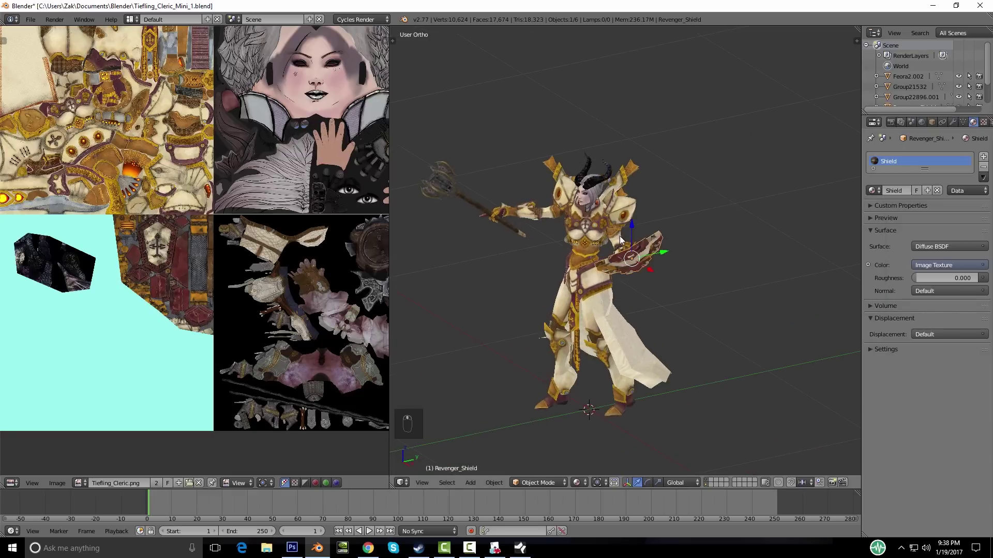
key(Tab)
key(Tab)
key(a)
key(a)
key(a)
key(a)
key(a)
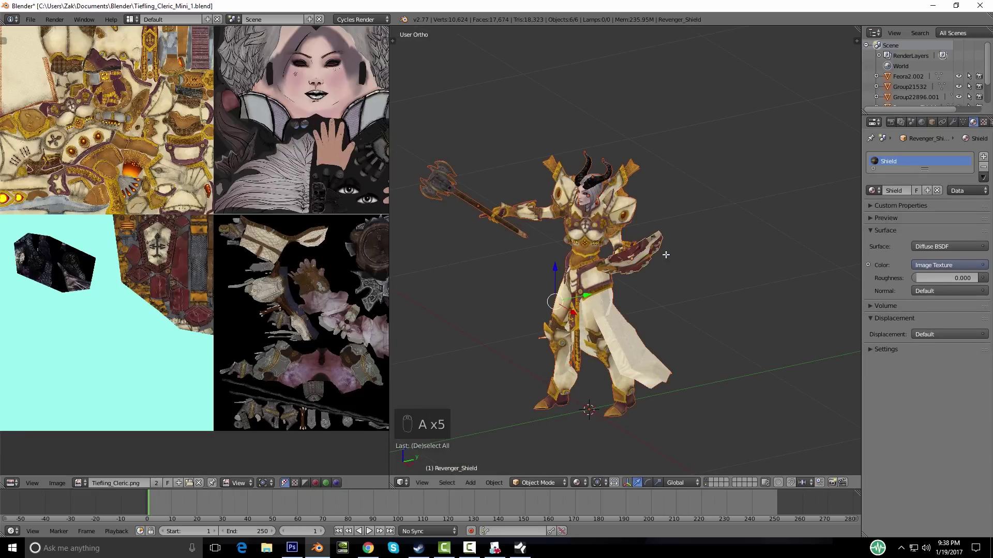
key(ctrl+j)
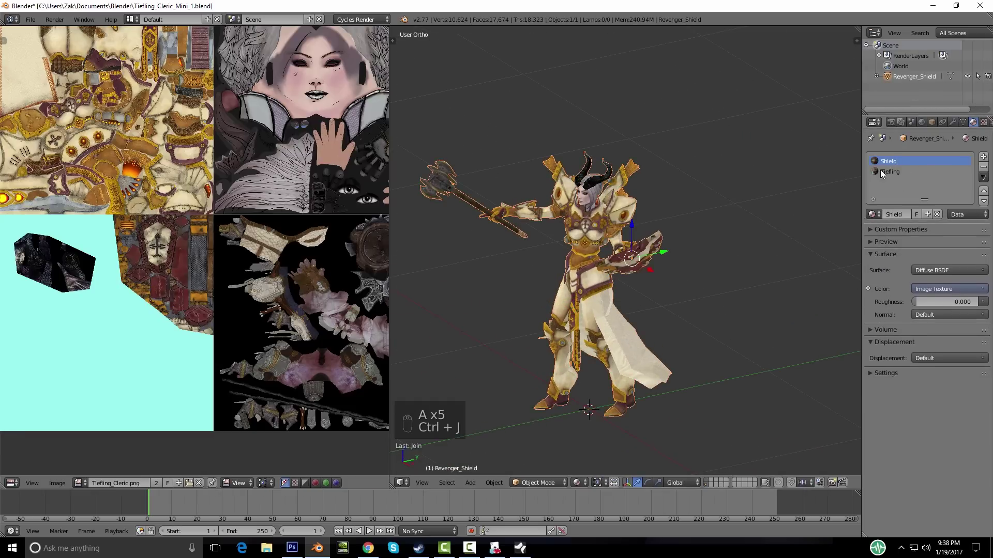
middle_drag(633, 300, 681, 222)
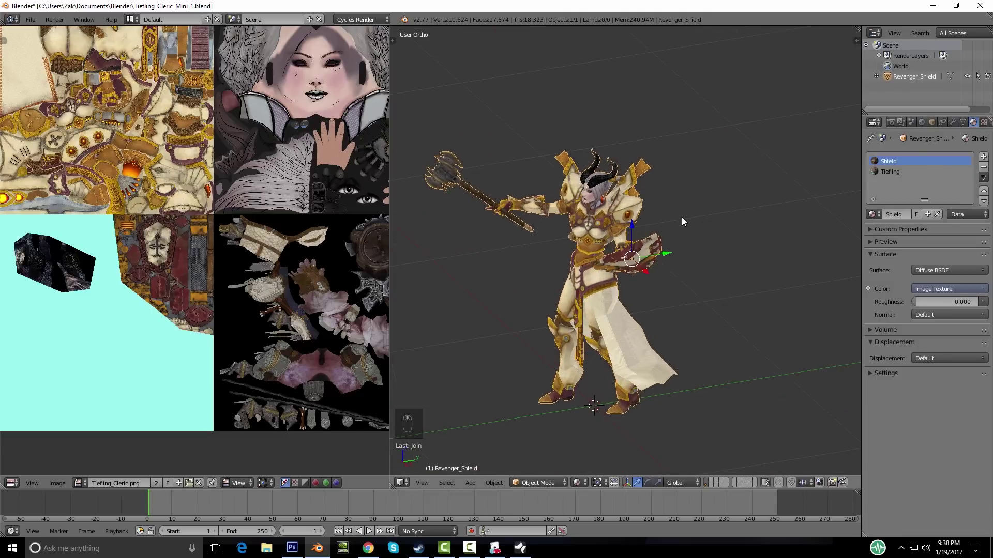
key(ctrl+z)
Step: Set the shield back to Tiefling, test-join and undo once more, then deselect everything
right_click(635, 248)
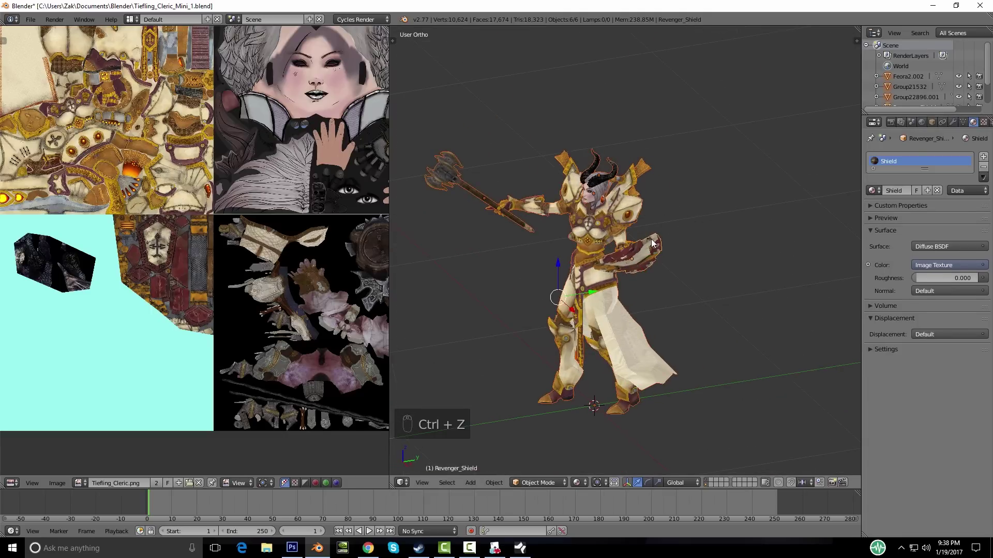
click(876, 190)
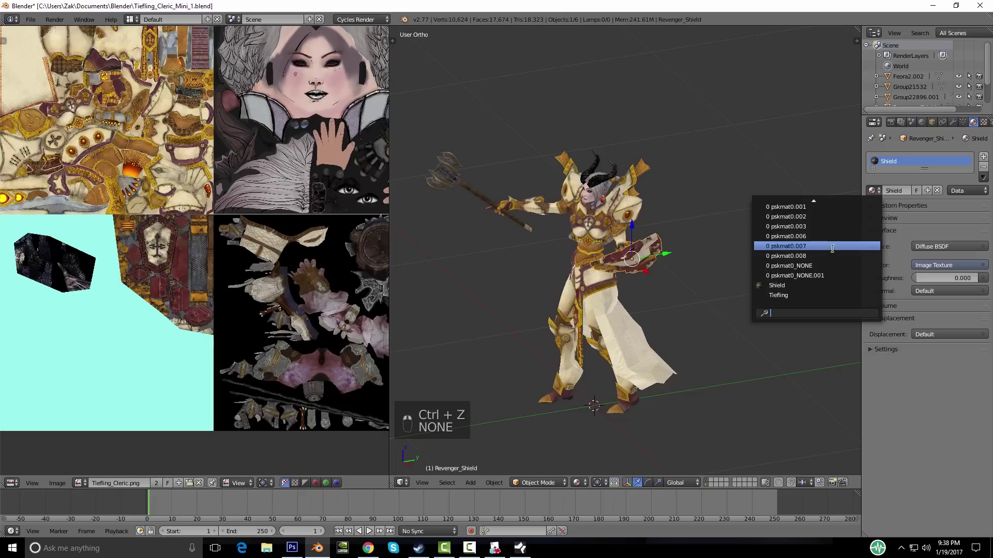
click(783, 297)
key(Tab)
key(Tab)
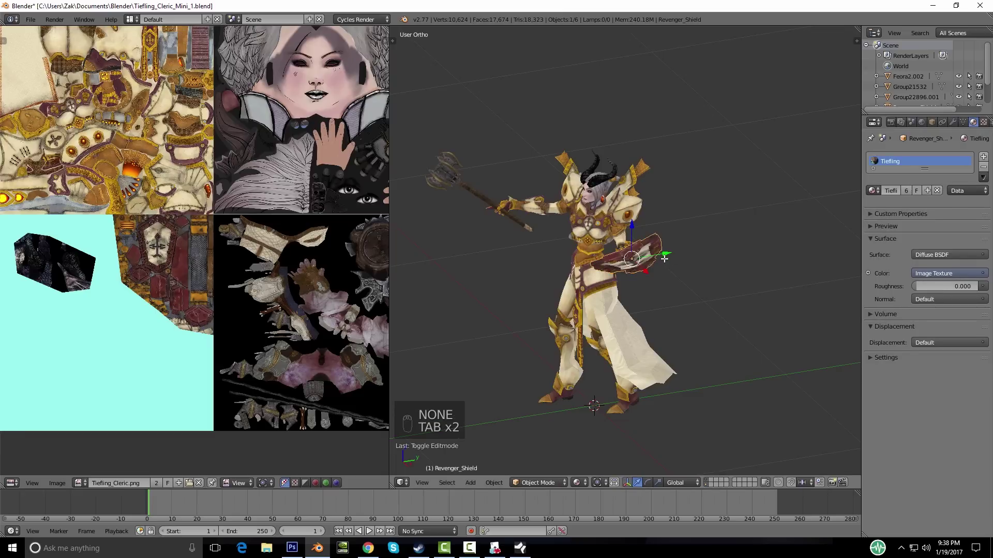
key(a)
key(a)
key(a)
key(a)
key(a)
key(ctrl+j)
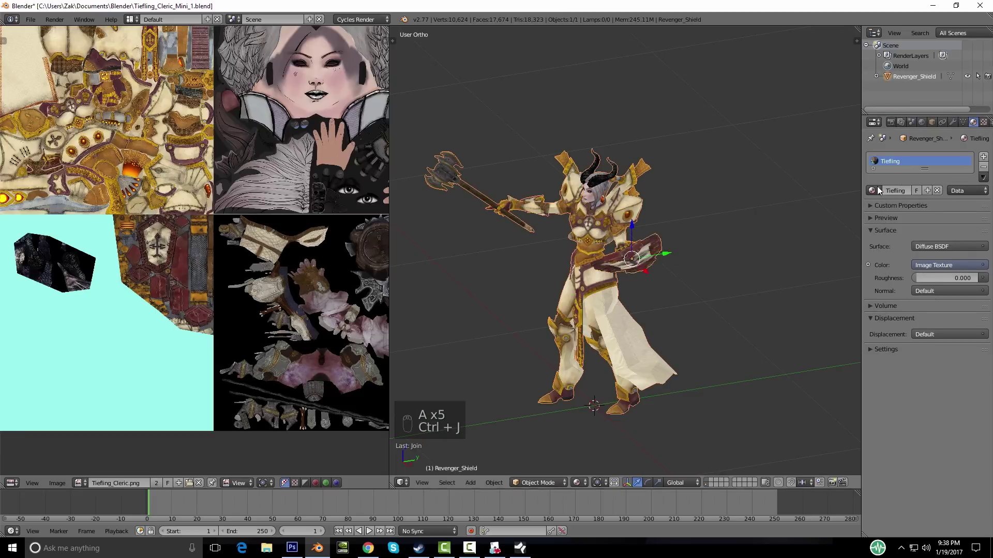
key(ctrl+z)
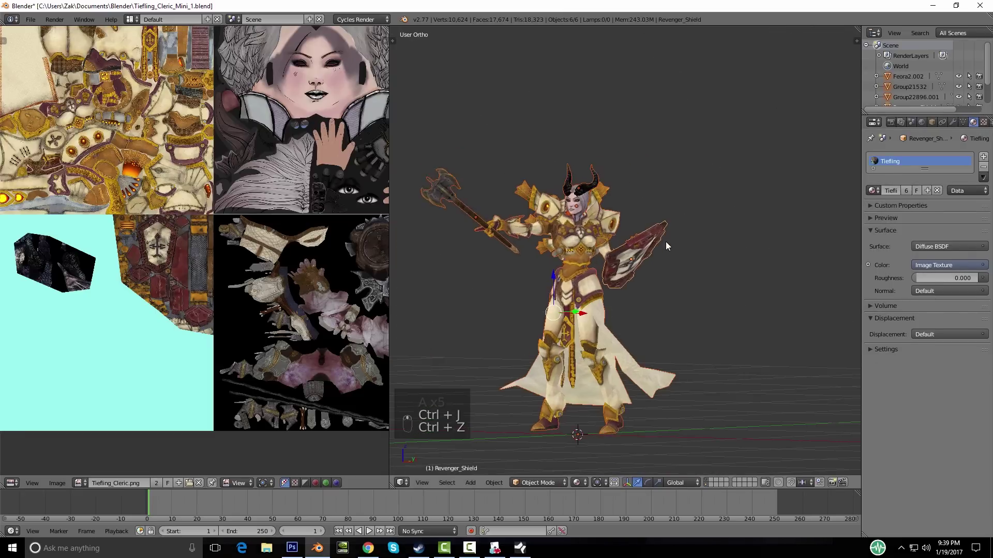
scroll(666, 243, down, 4)
key(a)
scroll(624, 281, up, 7)
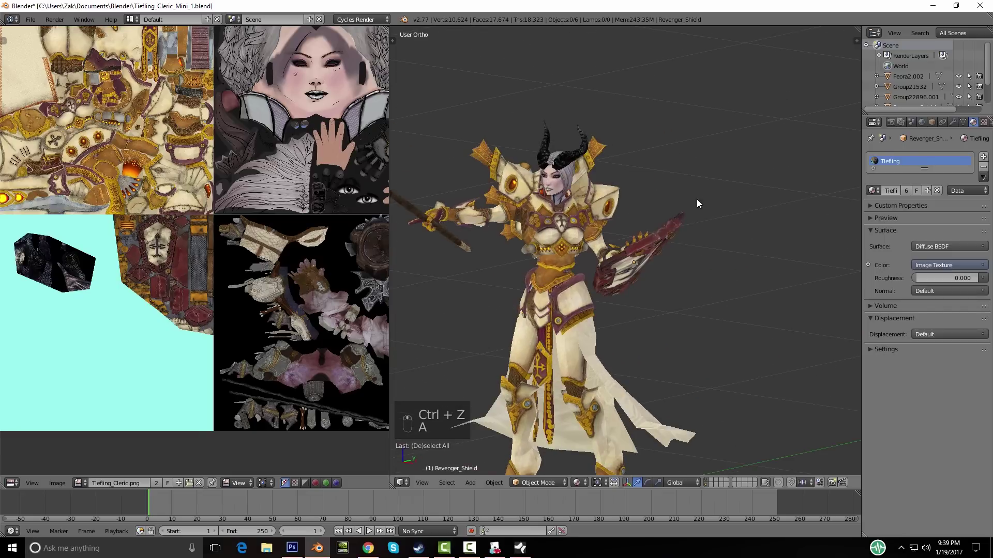
middle_drag(641, 283, 657, 232)
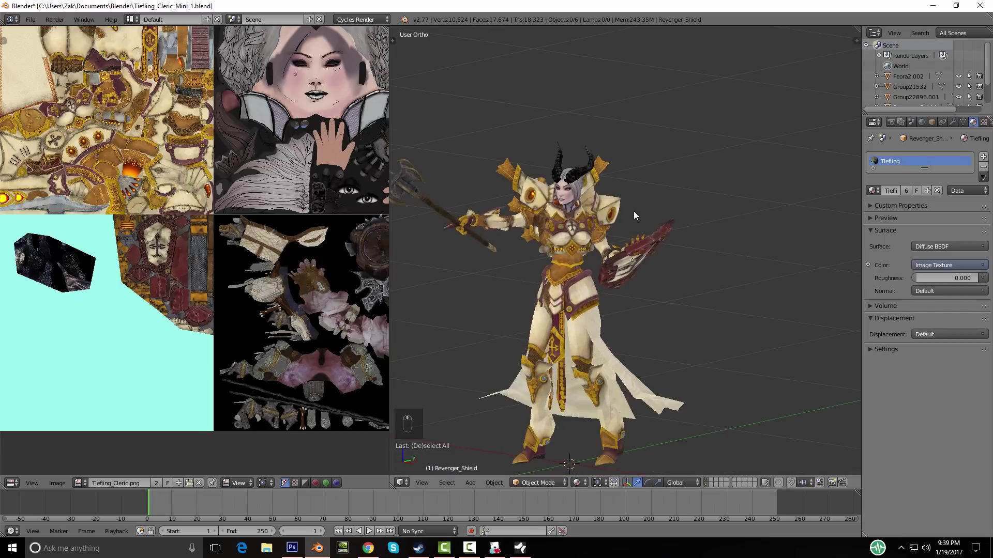
Step: Rename the horns object Group21532 to Horns and the head object to Head
right_click(578, 170)
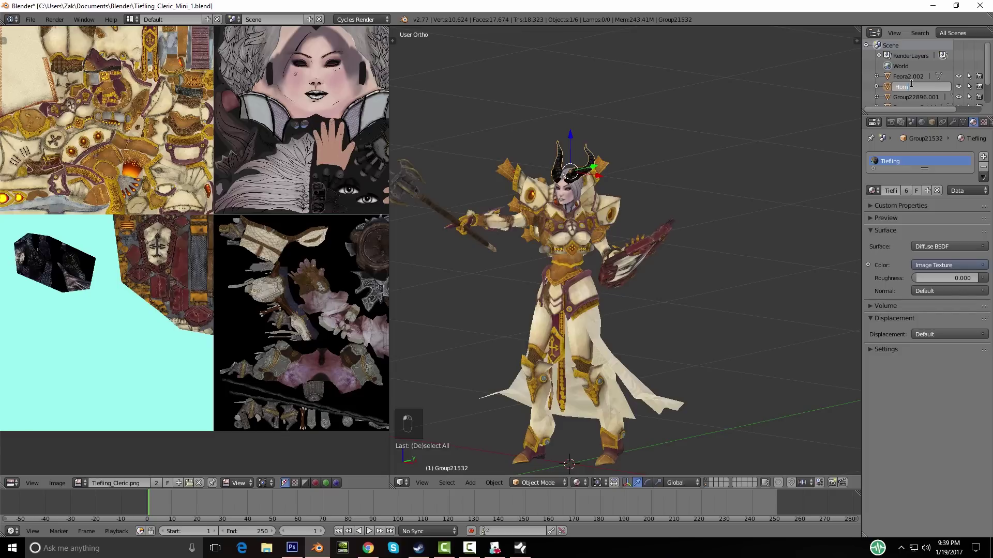
key(Return)
right_click(576, 195)
scroll(923, 93, down, 2)
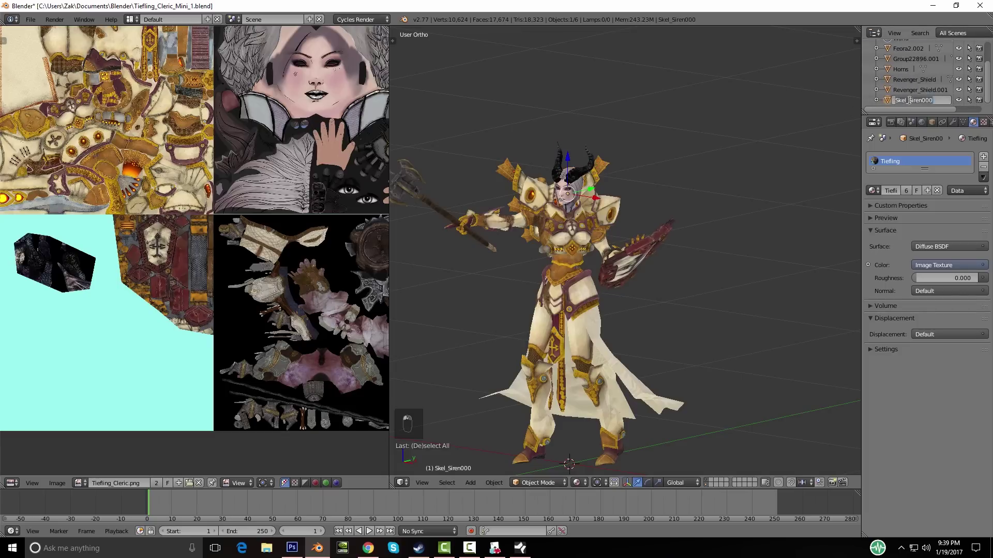
click(909, 100)
text(Head)
key(Return)
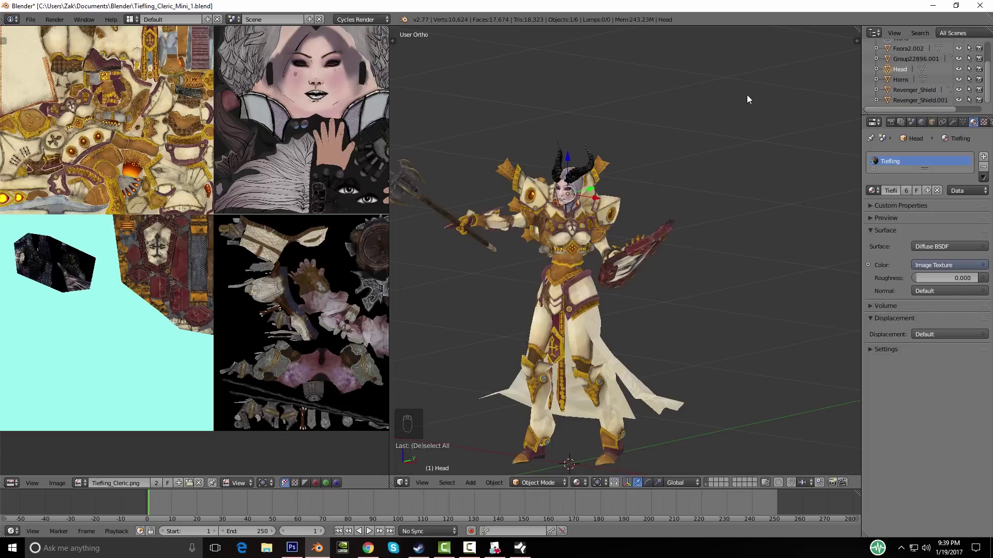
Step: Rename the shield object to Shield and the staff object to Mace
middle_drag(607, 197, 582, 212)
right_click(646, 263)
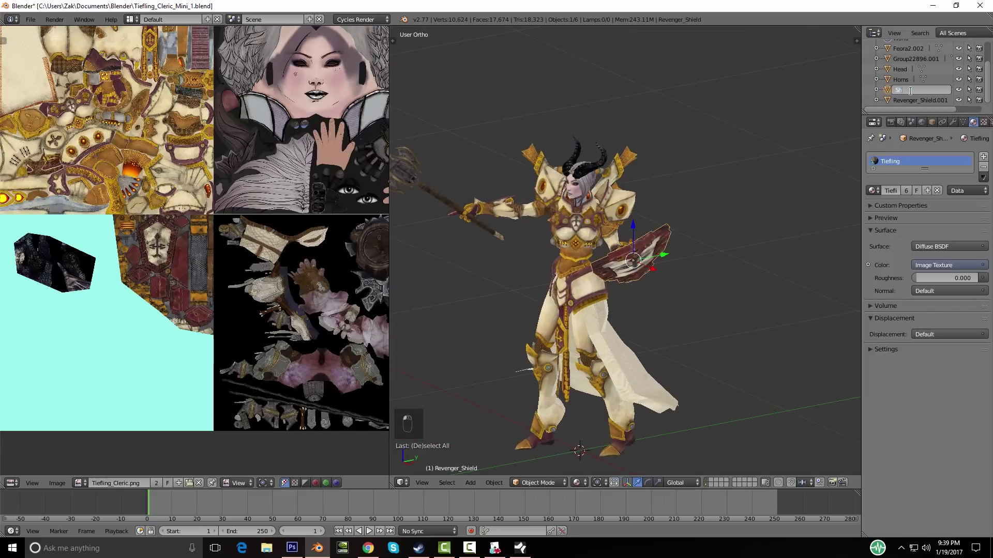
click(910, 91)
text(Shield)
key(Return)
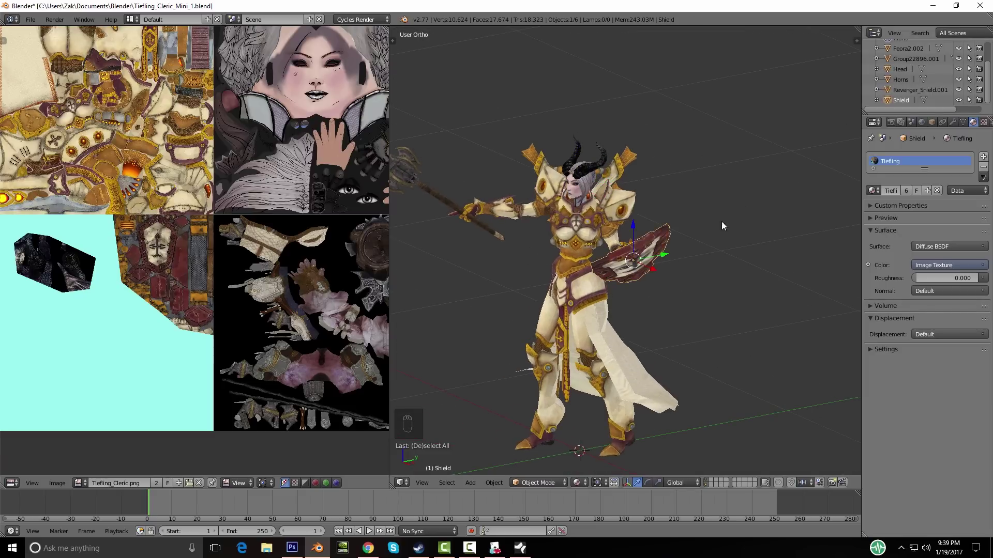
right_click(485, 226)
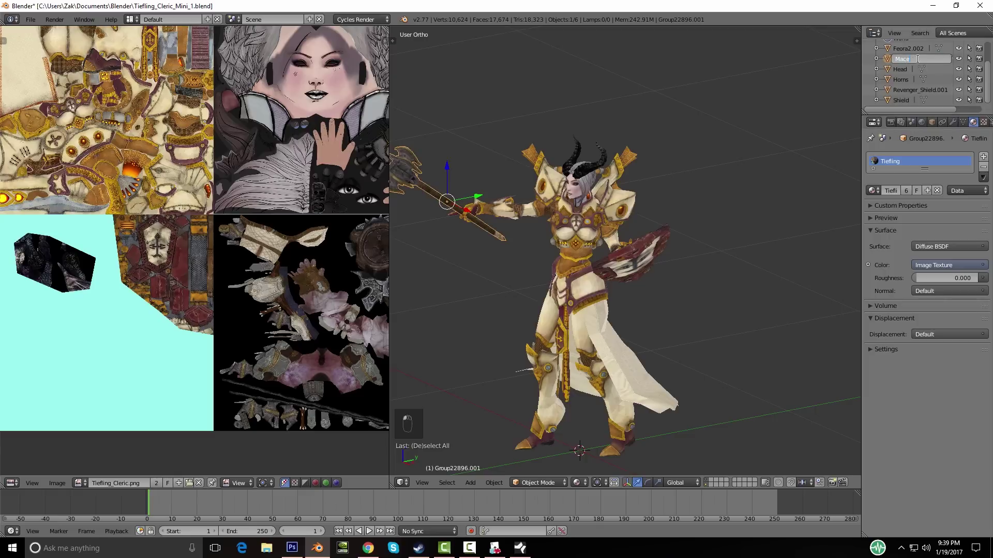
key(Return)
Step: Join the Mace into the Shield with Ctrl+J, keeping the shield in place
scroll(658, 296, up, 5)
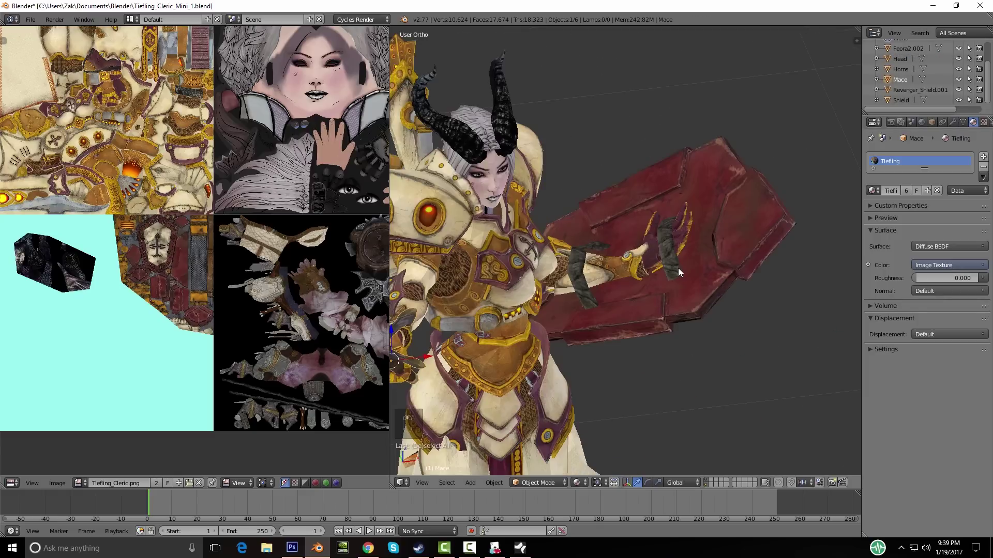
shift+right_click(707, 288)
key(ctrl+j)
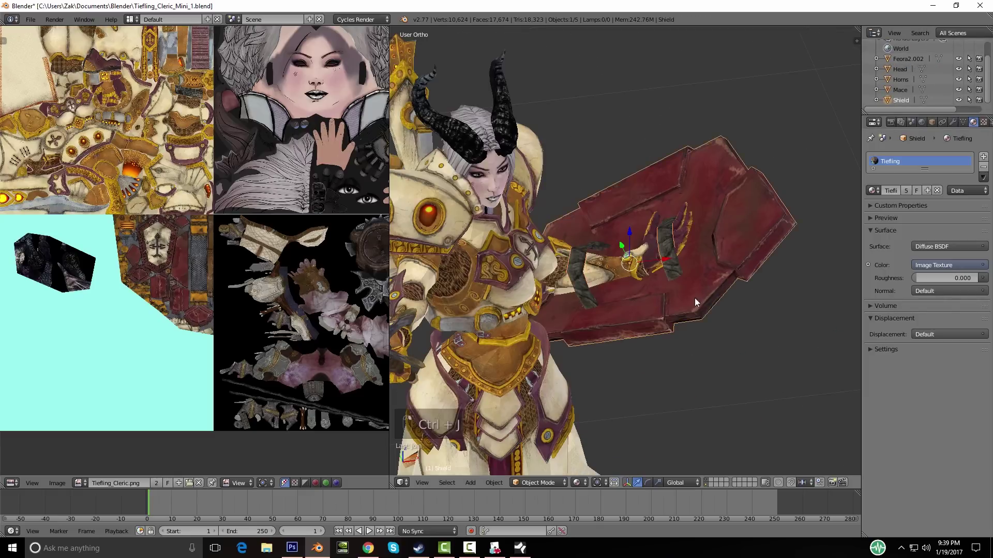
middle_drag(694, 298, 663, 244)
key(g)
right_click(675, 282)
scroll(676, 282, down, 5)
middle_drag(675, 281, 696, 253)
scroll(722, 298, up, 6)
scroll(725, 209, down, 3)
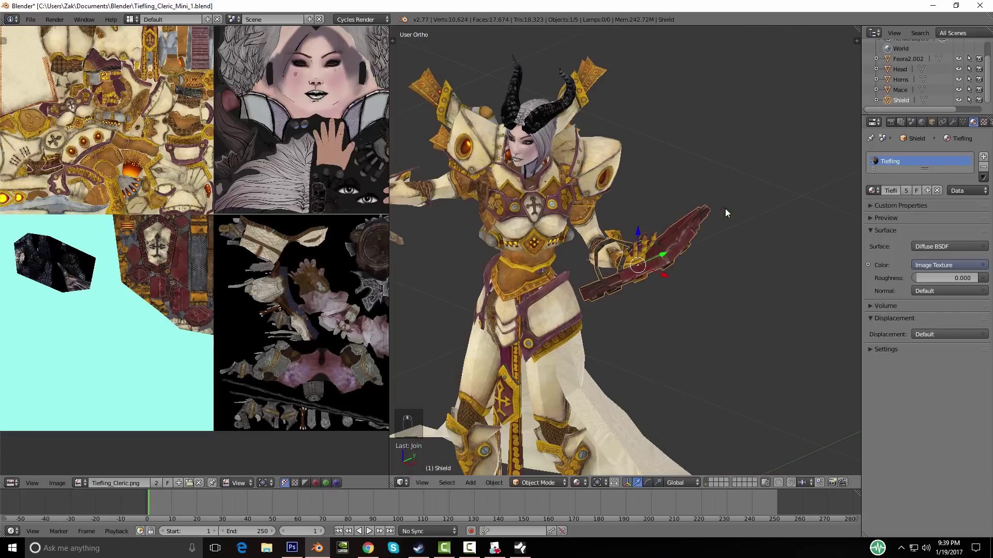
scroll(901, 73, up, 2)
Step: Rename Feora2.002 to Body and save over Tiefling_Cleric_Mini_1.blend
click(908, 76)
middle_drag(607, 277, 620, 274)
double_click(902, 74)
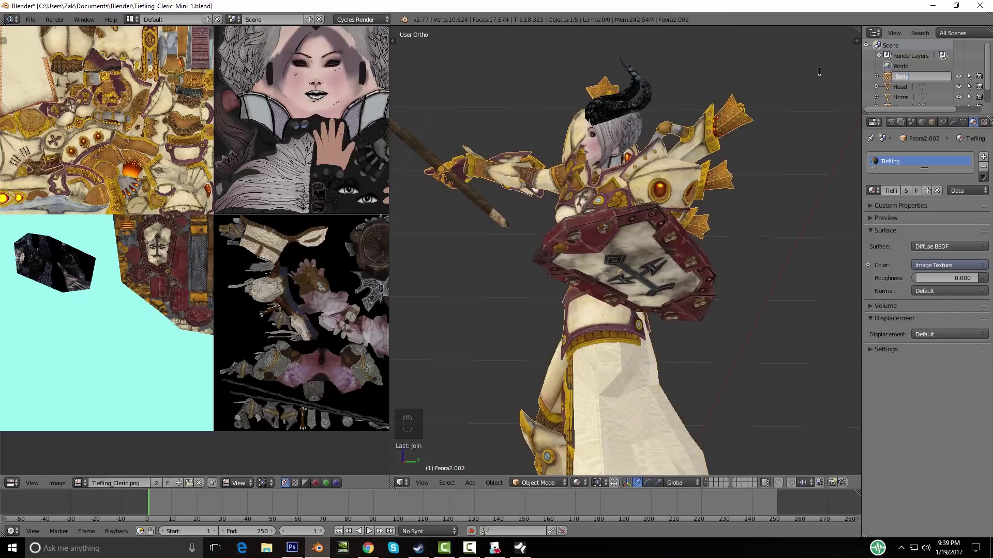
text(Body)
key(Return)
scroll(615, 241, down, 3)
middle_drag(615, 241, 707, 274)
key(ctrl+s)
click(684, 267)
Step: In front view, select all five cleric parts and raise them along Z
key(KP_1)
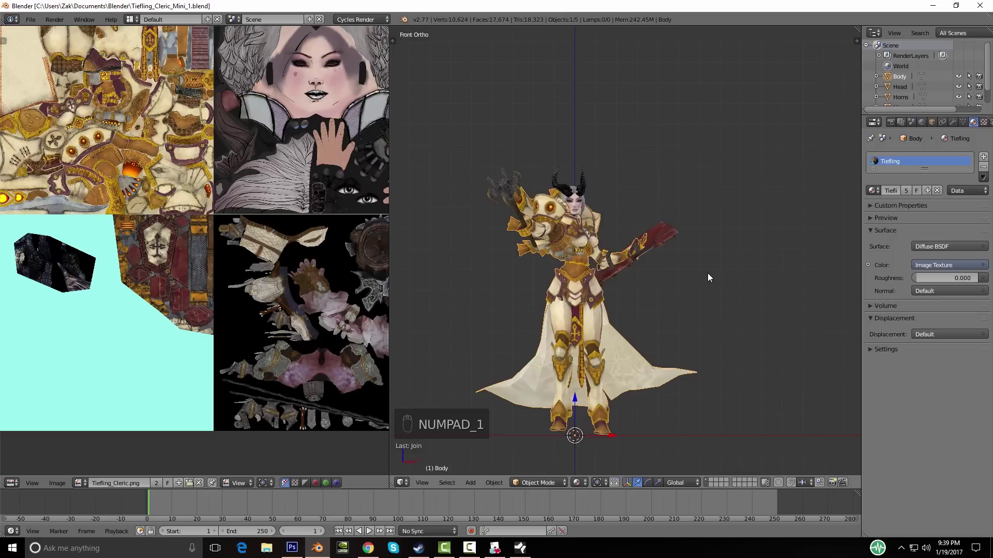
shift+middle_drag(648, 386, 642, 353)
key(a)
key(a)
key(a)
key(a)
key(g)
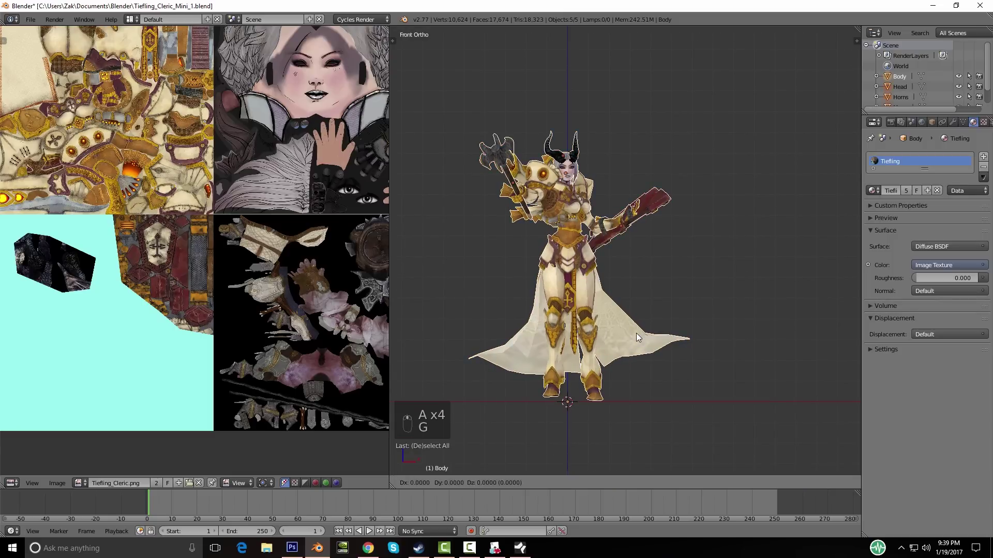
key(z)
click(637, 300)
Step: Inspect the raised cleric's legs from side and three-quarter views, leaving everything deselected
middle_drag(637, 301, 597, 382)
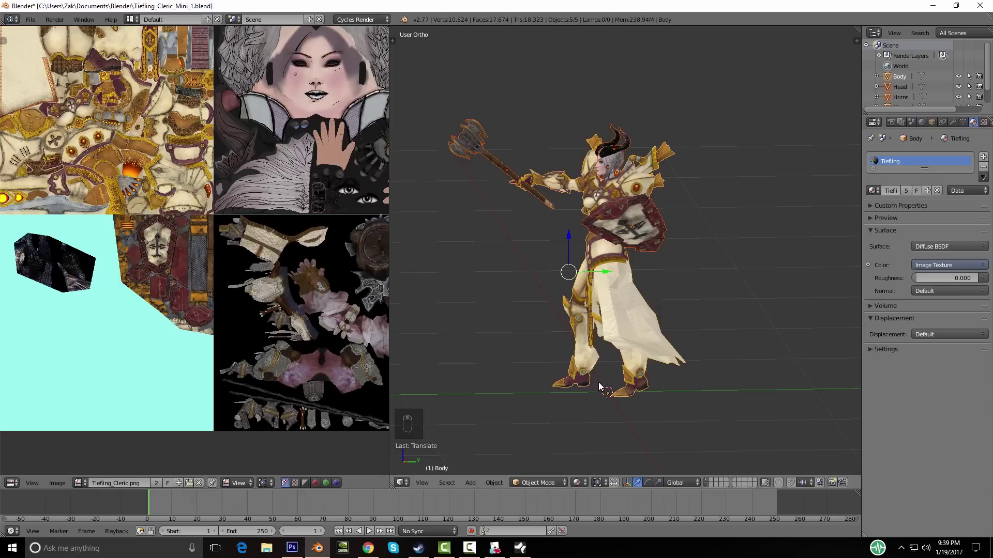
key(KP_3)
shift+middle_drag(611, 455, 639, 377)
scroll(641, 376, up, 5)
middle_drag(823, 408, 656, 333)
scroll(668, 379, down, 5)
key(a)
scroll(637, 334, up, 3)
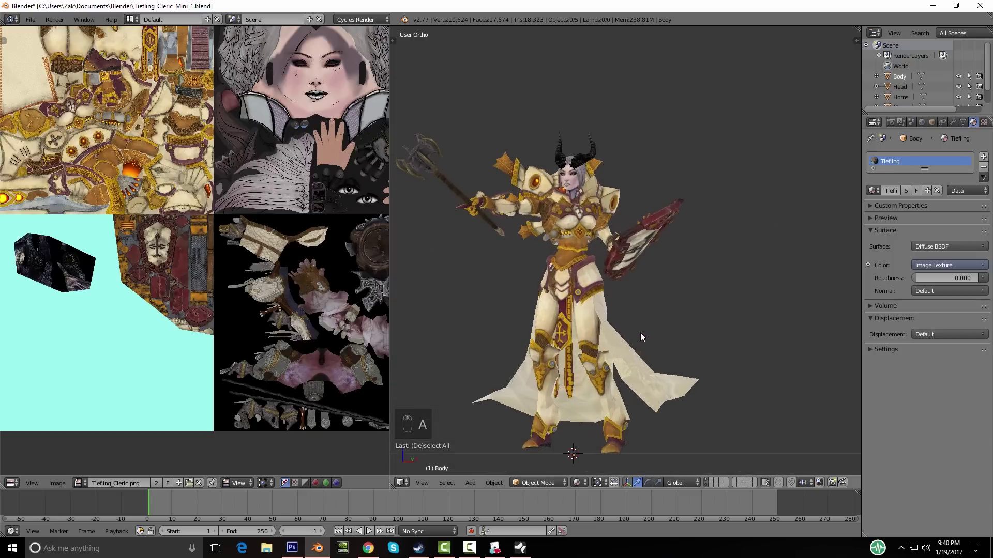
mouse_move(591, 318)
middle_down()
mouse_move(593, 339)
mouse_move(518, 346)
mouse_move(584, 328)
middle_up()
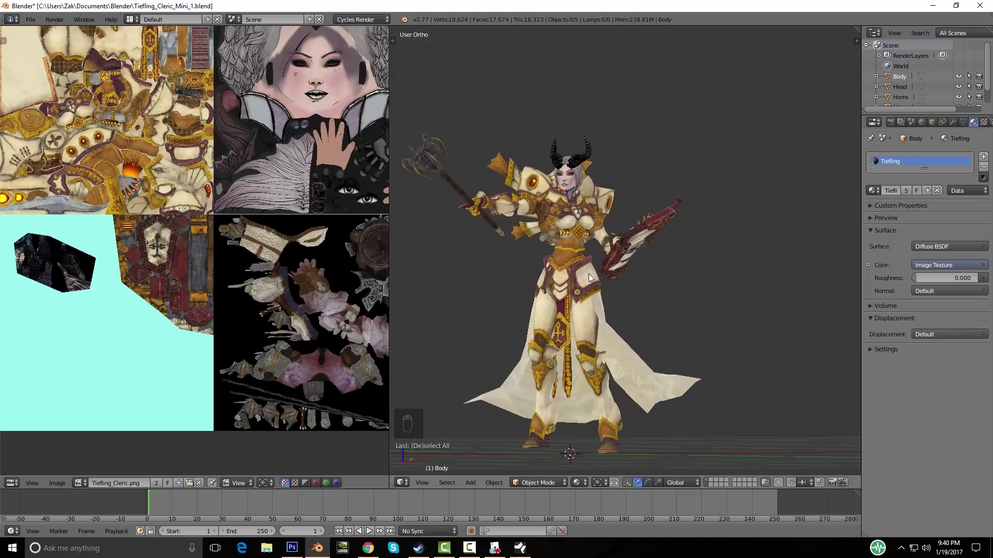
middle_drag(588, 275, 594, 321)
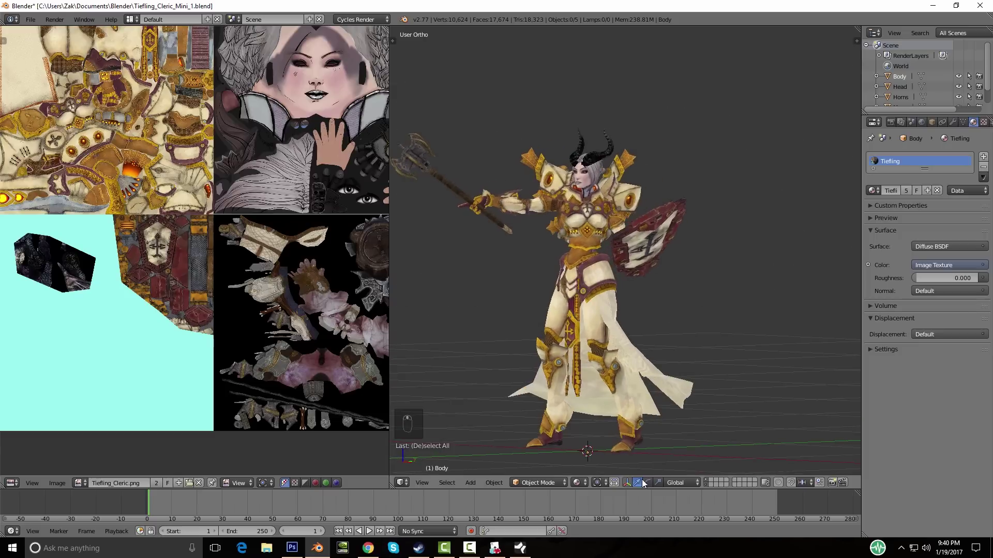
key(a)
key(a)
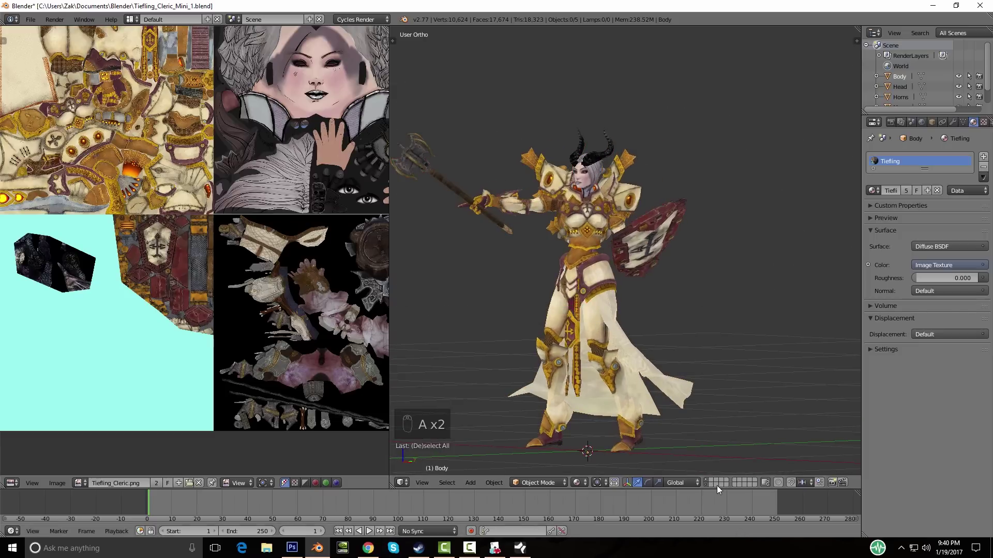
middle_drag(597, 337, 637, 339)
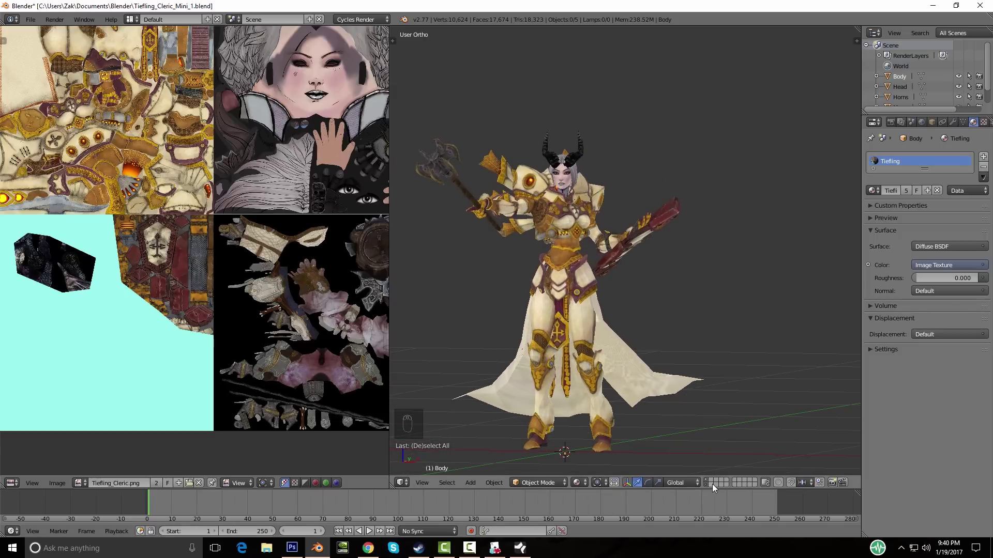
middle_drag(615, 383, 591, 395)
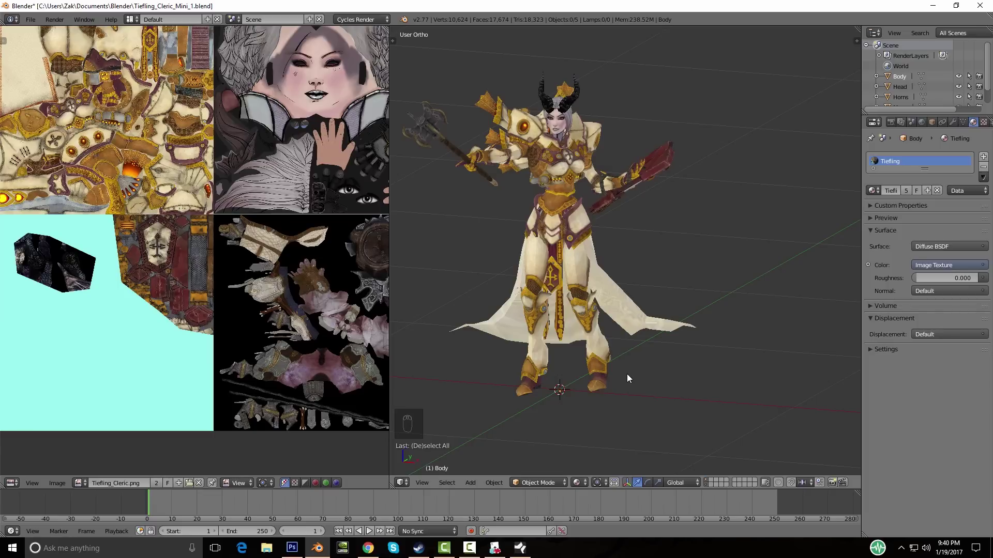
mouse_move(561, 374)
middle_down()
mouse_move(581, 358)
mouse_move(524, 379)
mouse_move(596, 375)
mouse_move(567, 377)
middle_up()
Step: Reselect all parts, settle the model on the ground plane, then show an empty layer
key(KP_1)
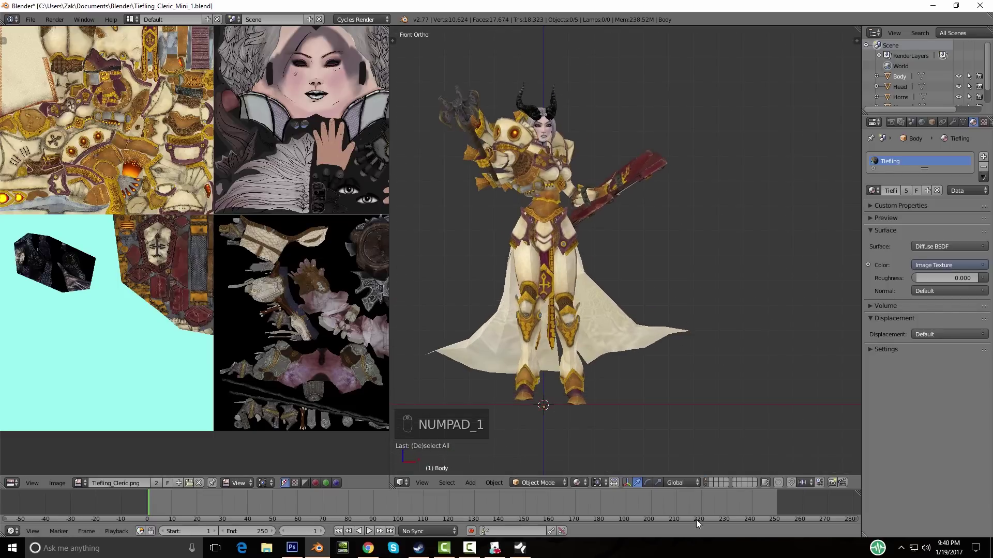
key(a)
key(a)
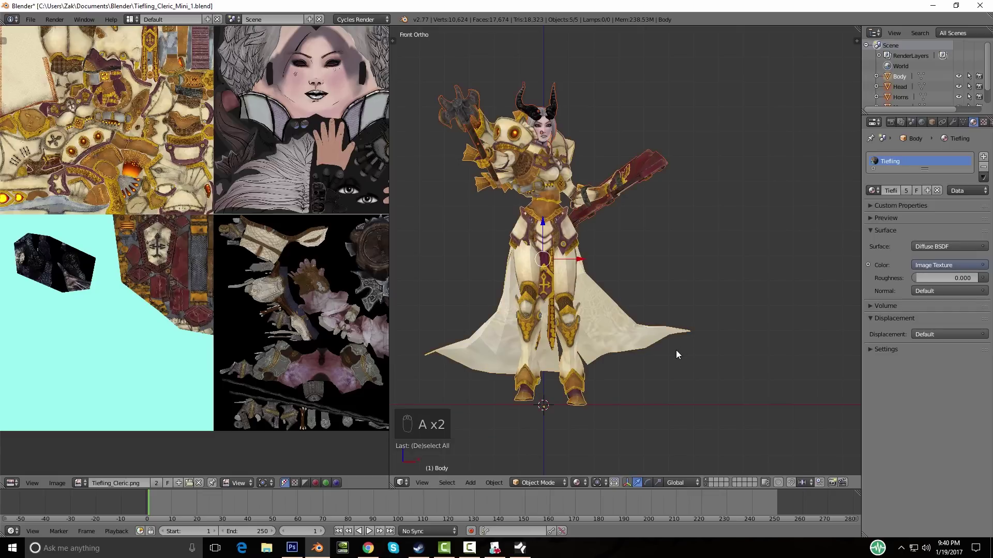
key(g)
click(675, 329)
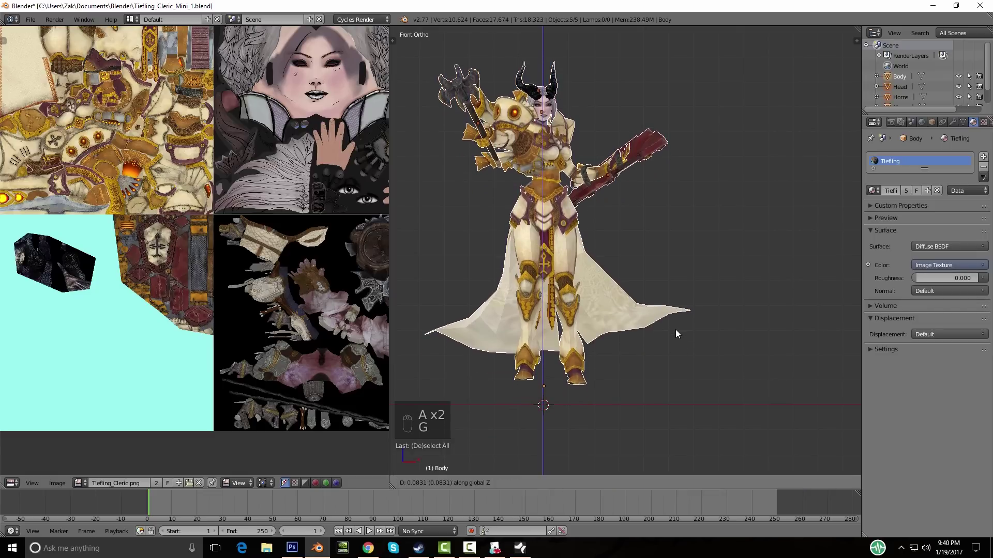
middle_drag(659, 407, 611, 404)
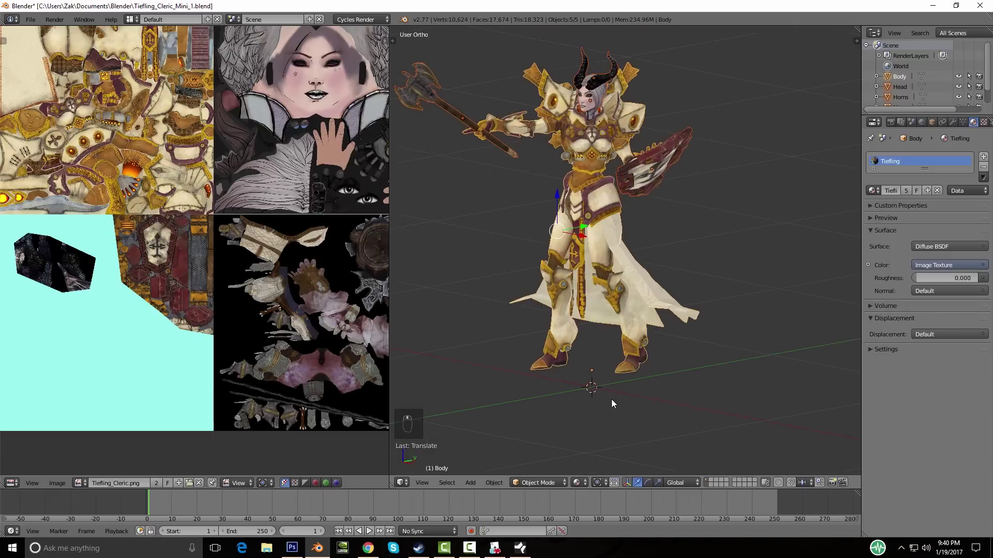
click(712, 485)
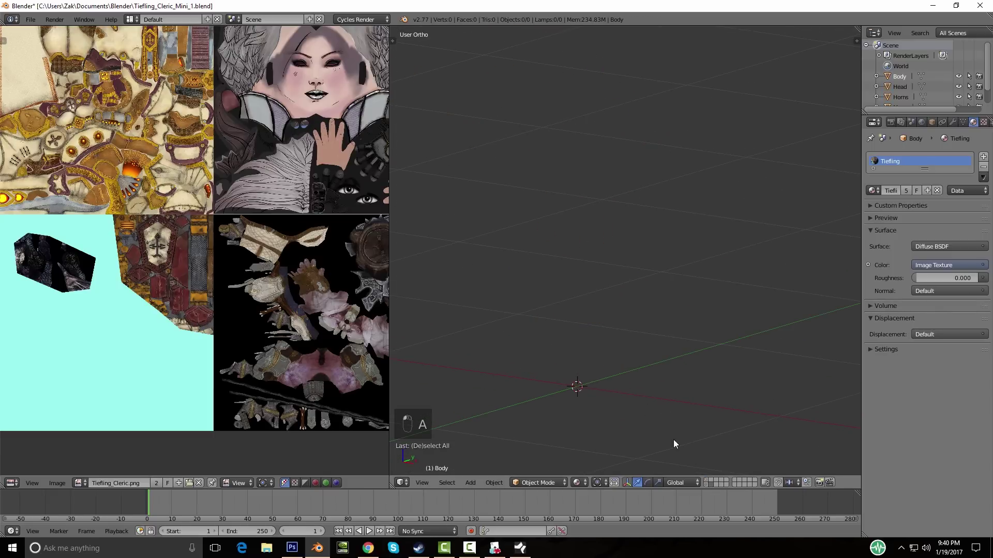
Step: Add a 32-vertex circle mesh of radius 1.000 at the origin and show its Tool Shelf options
key(shift+a)
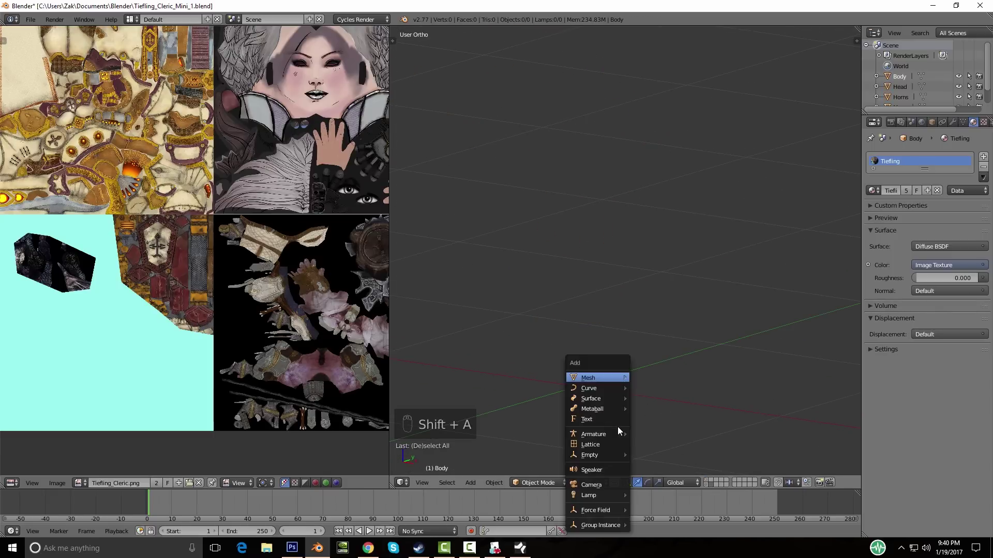
mouse_move(598, 375)
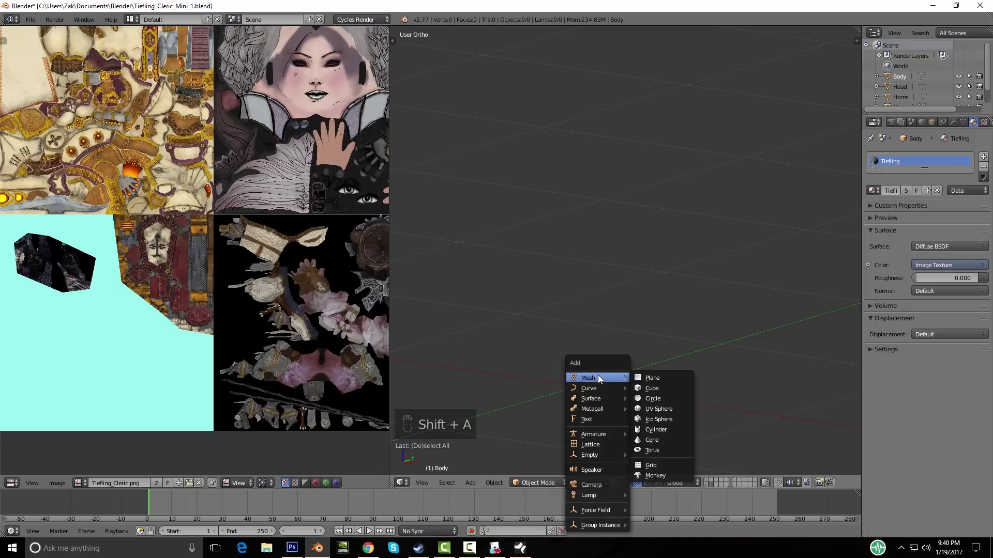
click(660, 398)
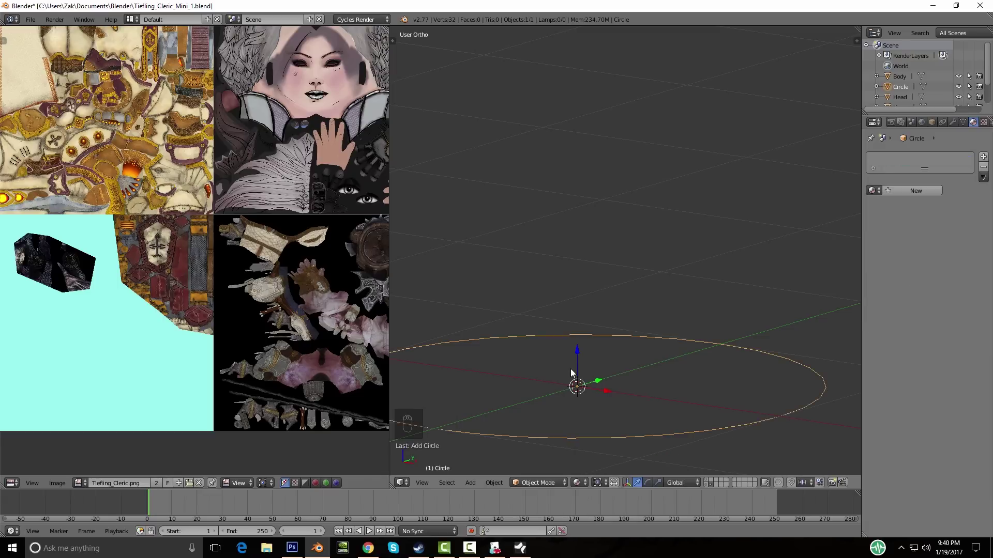
key(t)
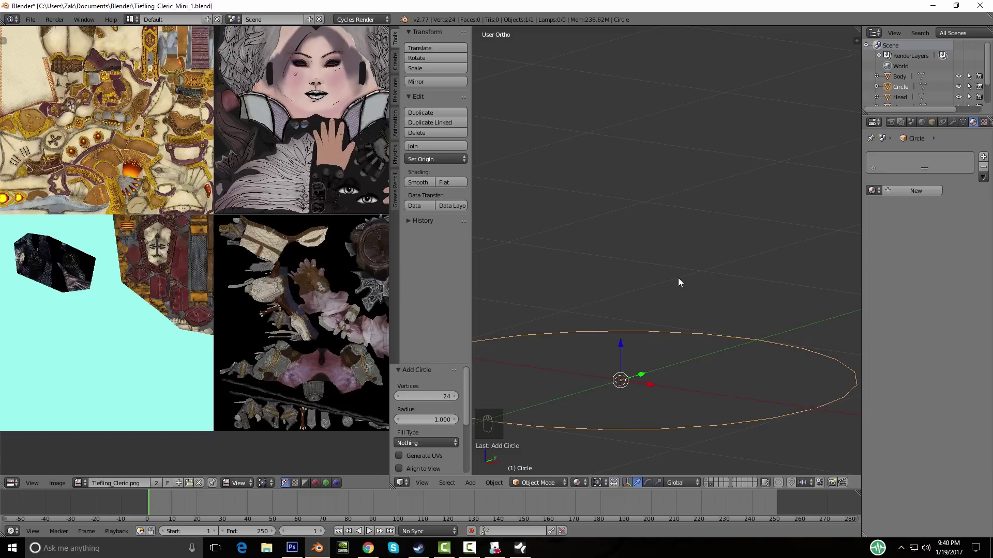
Step: Frame the new circle and view it from the front
key(KP_Decimal)
middle_drag(642, 374, 650, 333)
key(KP_1)
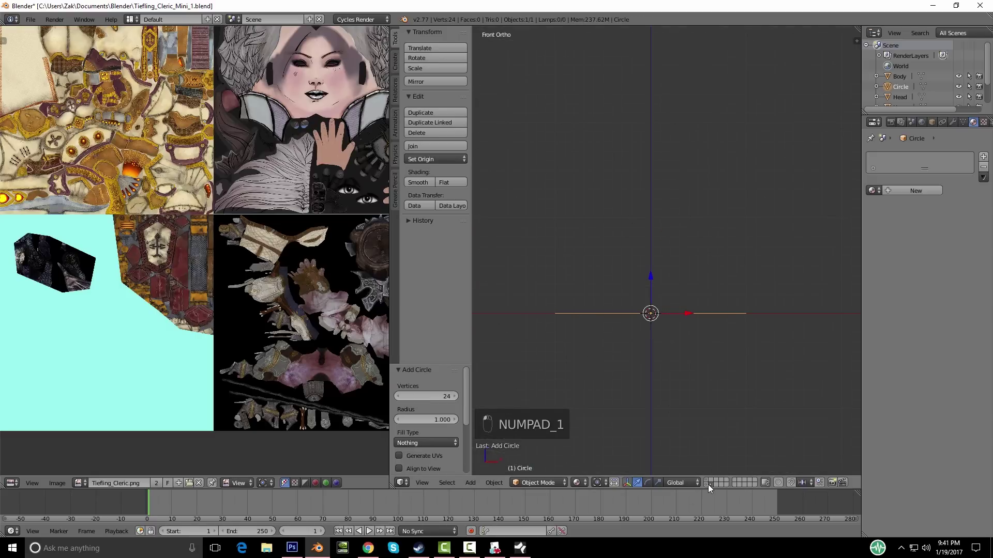
Step: Show the cleric's layer with the circle and open the circle for mesh editing
shift+click(707, 480)
shift+middle_drag(687, 372, 667, 373)
scroll(668, 389, up, 5)
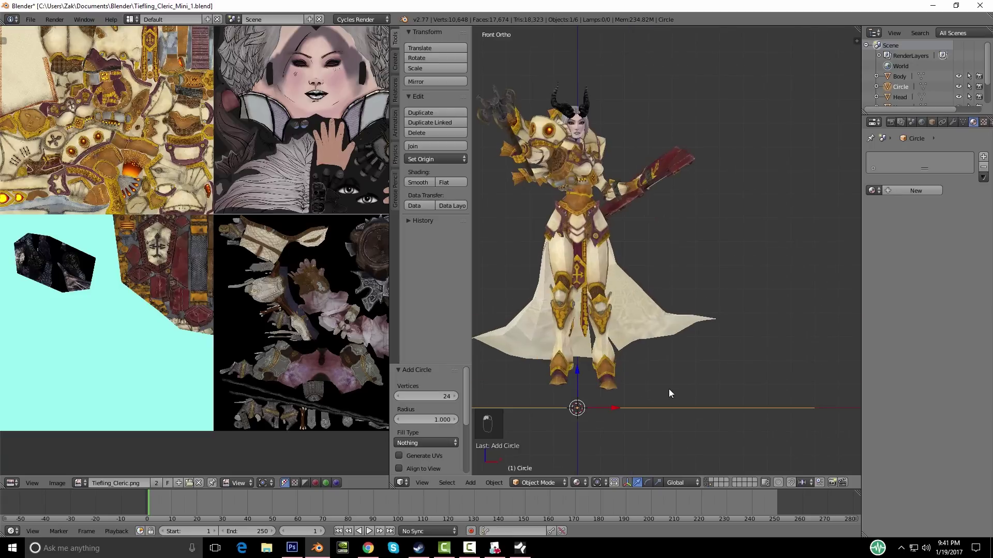
middle_drag(600, 336, 582, 369)
scroll(584, 368, down, 5)
middle_drag(675, 355, 739, 343)
key(Tab)
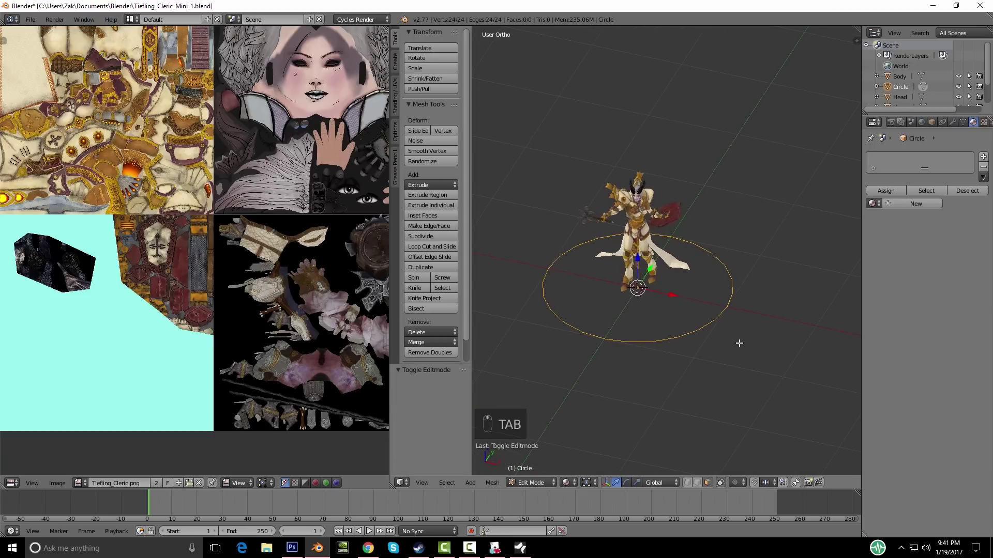
Step: Shrink the circle to 0.578 so it fits under the figure's feet
key(s)
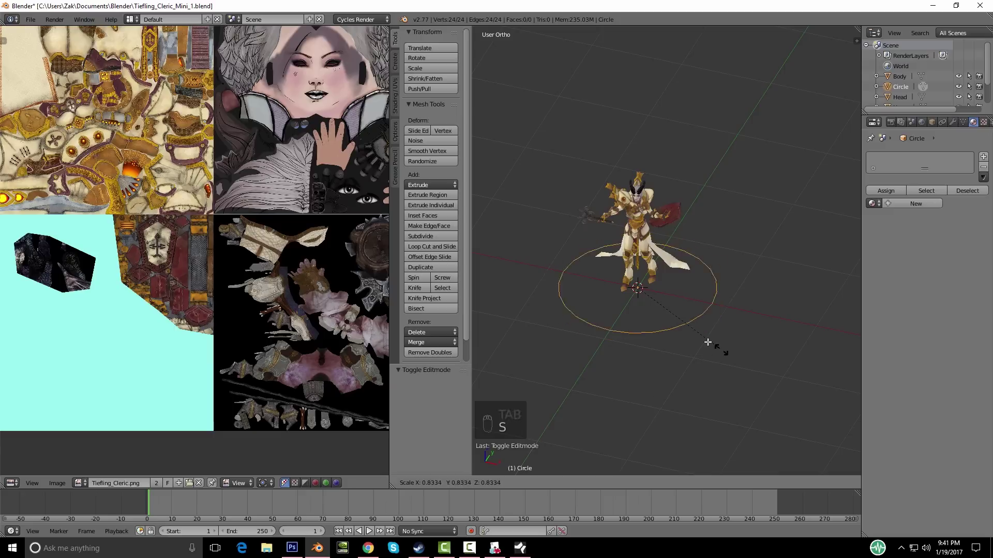
click(694, 339)
middle_drag(747, 368, 770, 334)
scroll(732, 381, up, 4)
key(KP_1)
scroll(744, 341, up, 5)
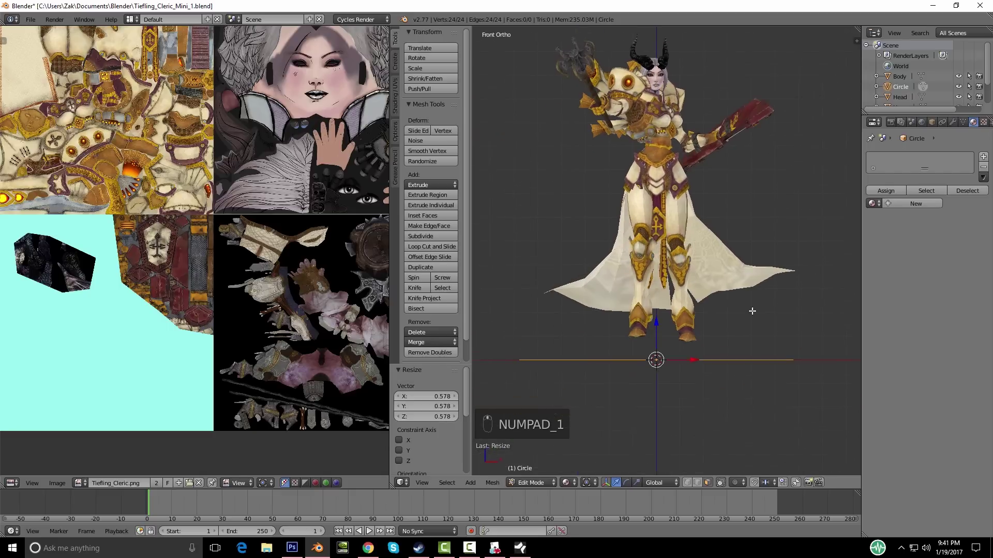
mouse_move(710, 336)
shift+middle_down()
mouse_move(664, 358)
mouse_move(699, 342)
shift+middle_up()
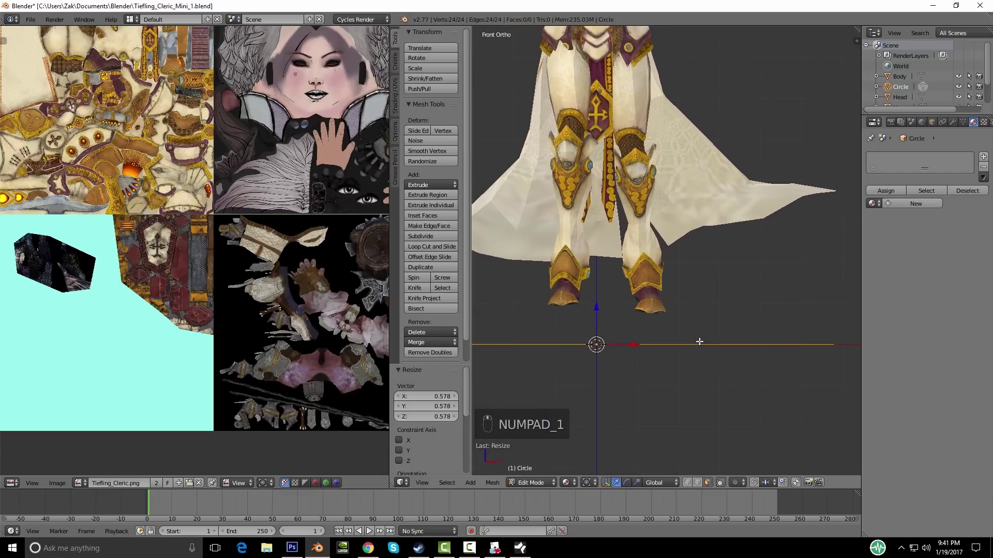
scroll(690, 331, down, 2)
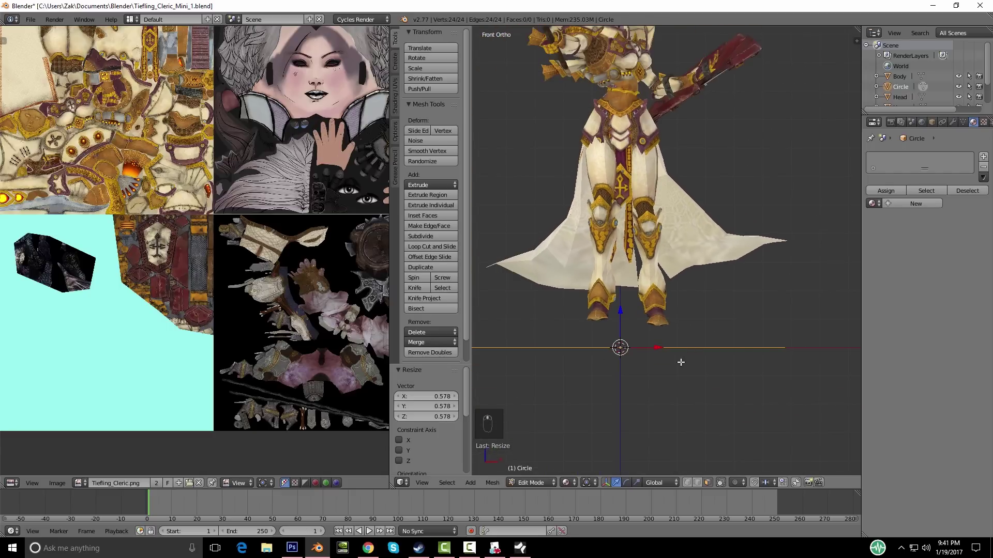
middle_drag(673, 370, 683, 391)
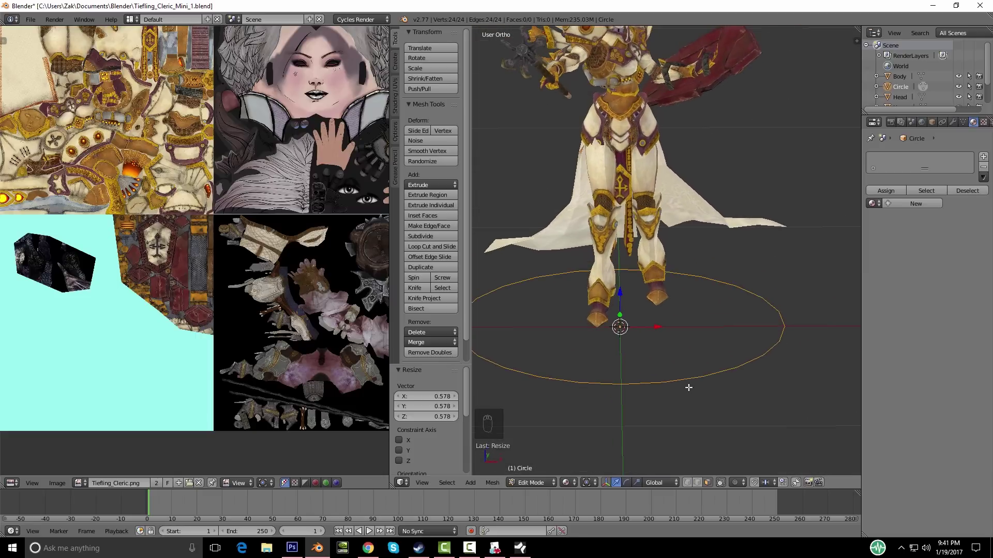
key(KP_1)
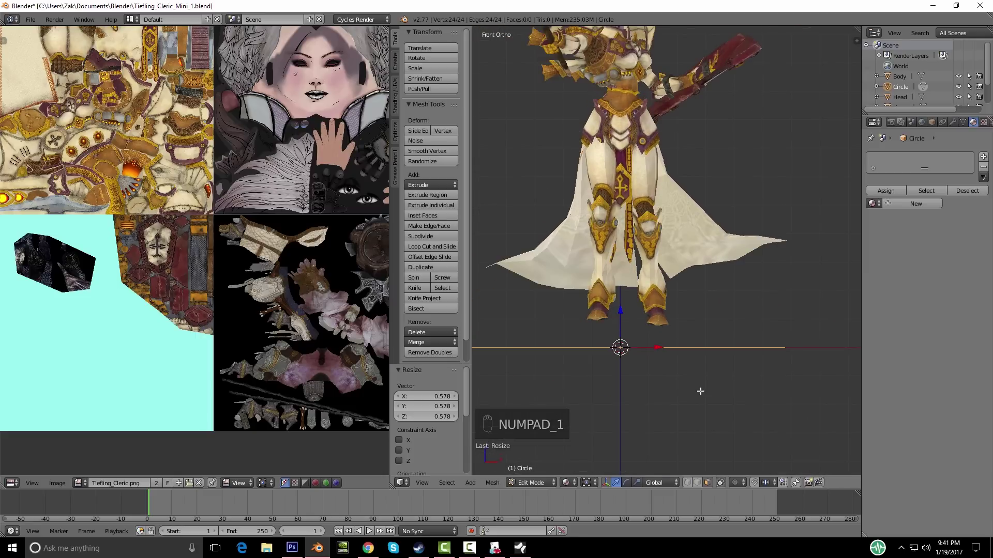
Step: Select the whole ring and extrude it 0.036 upward
key(e)
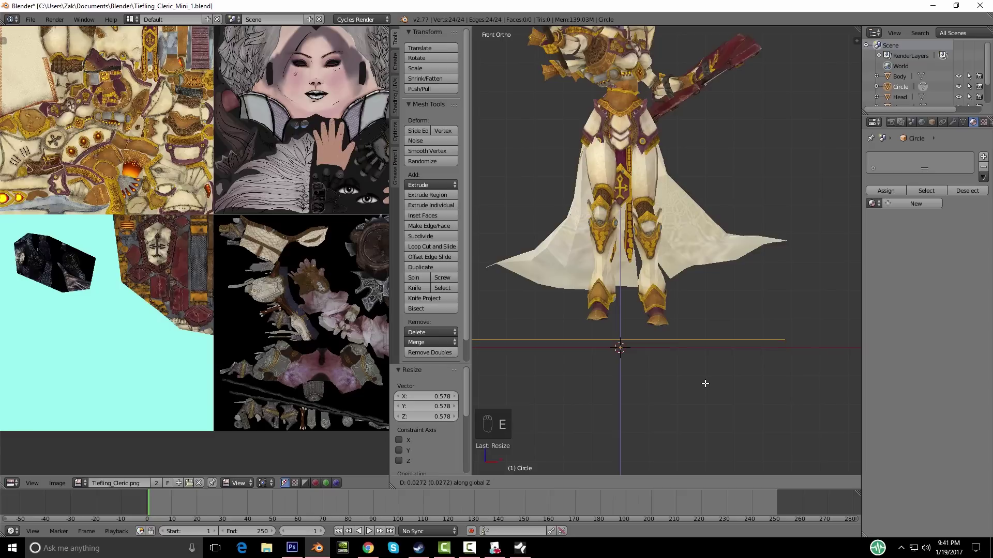
right_click(705, 381)
middle_drag(704, 381, 637, 369)
scroll(700, 379, up, 2)
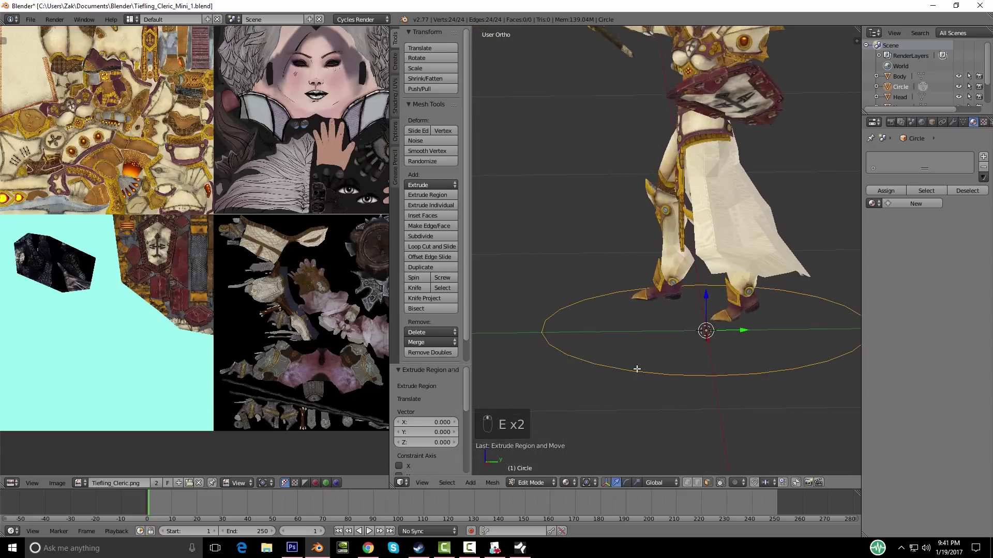
key(Tab)
key(Tab)
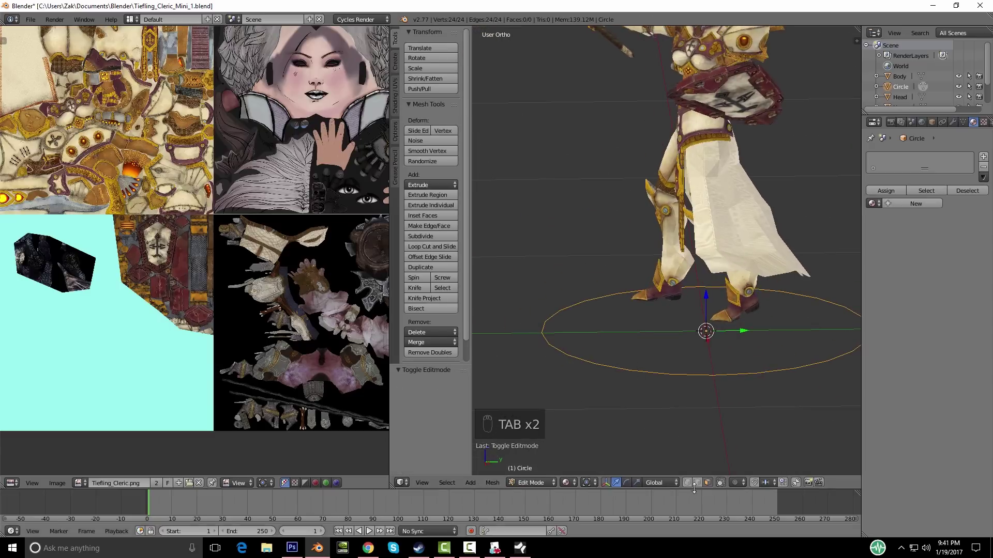
key(a)
key(a)
key(a)
key(a)
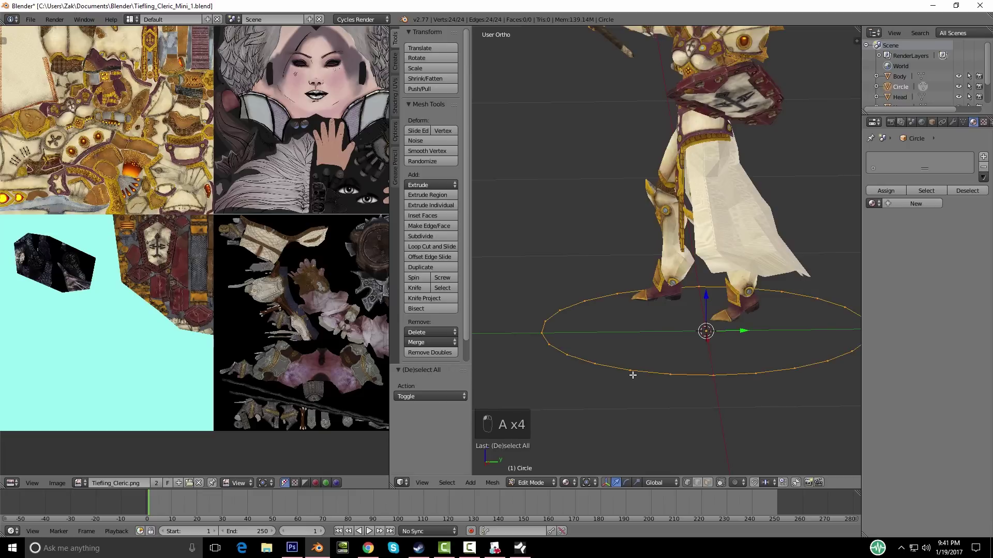
key(e)
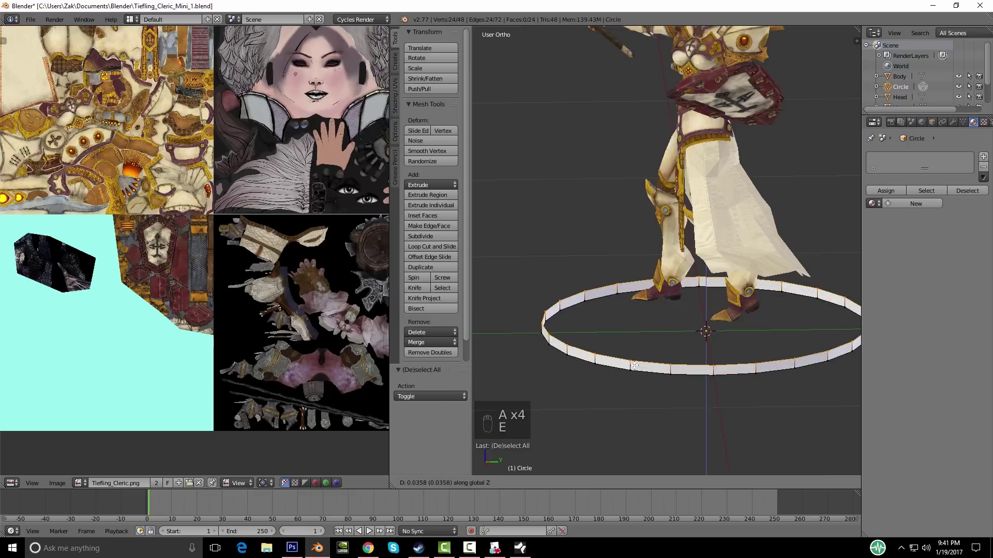
click(632, 366)
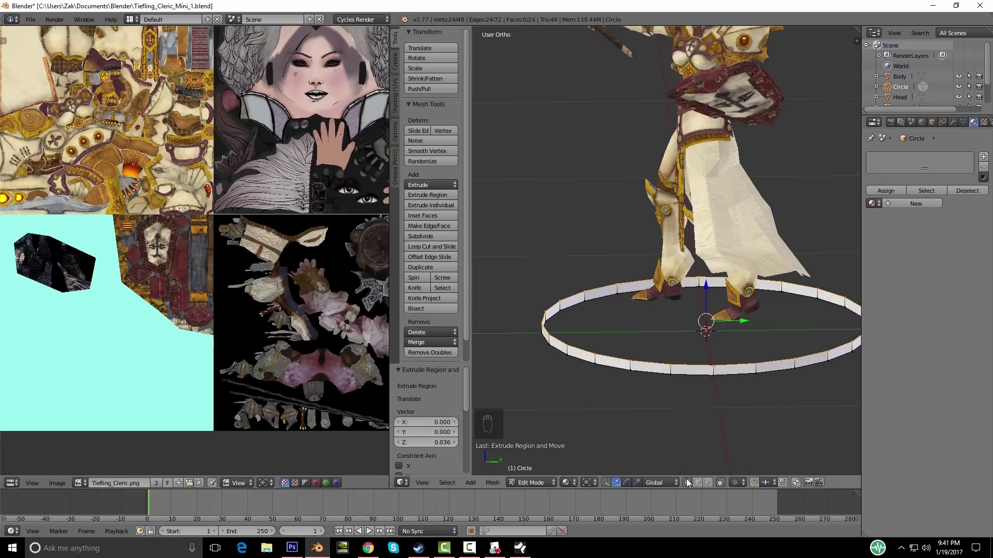
Step: Scale the extruded top ring to 0.868 to slope the rim inward
middle_drag(591, 392, 662, 430)
key(KP_1)
shift+middle_drag(756, 396, 775, 378)
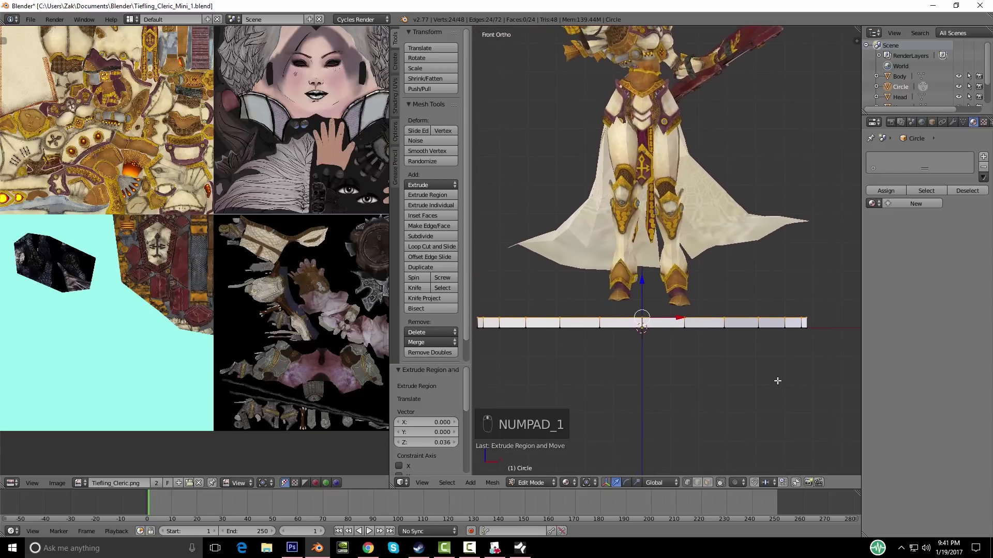
key(s)
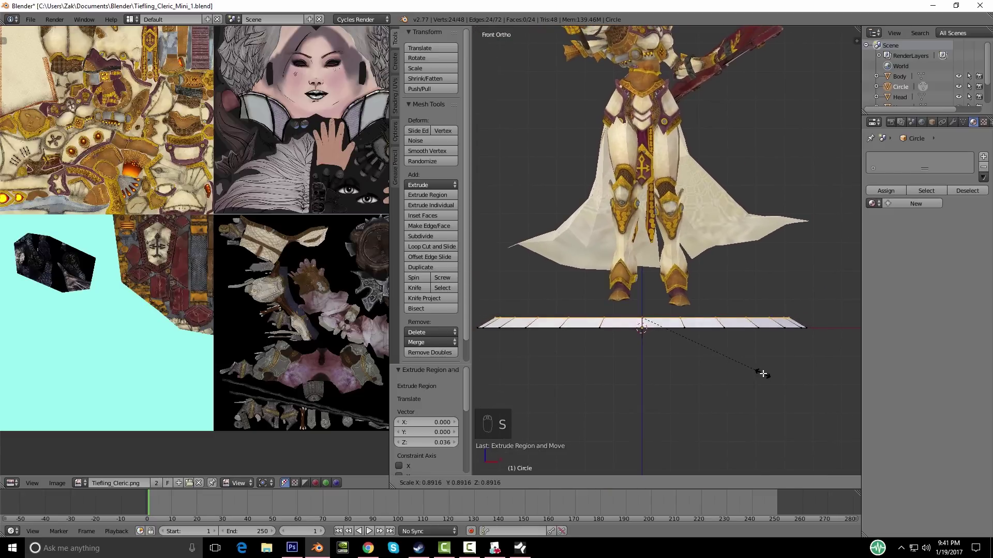
click(759, 372)
middle_drag(762, 373, 743, 397)
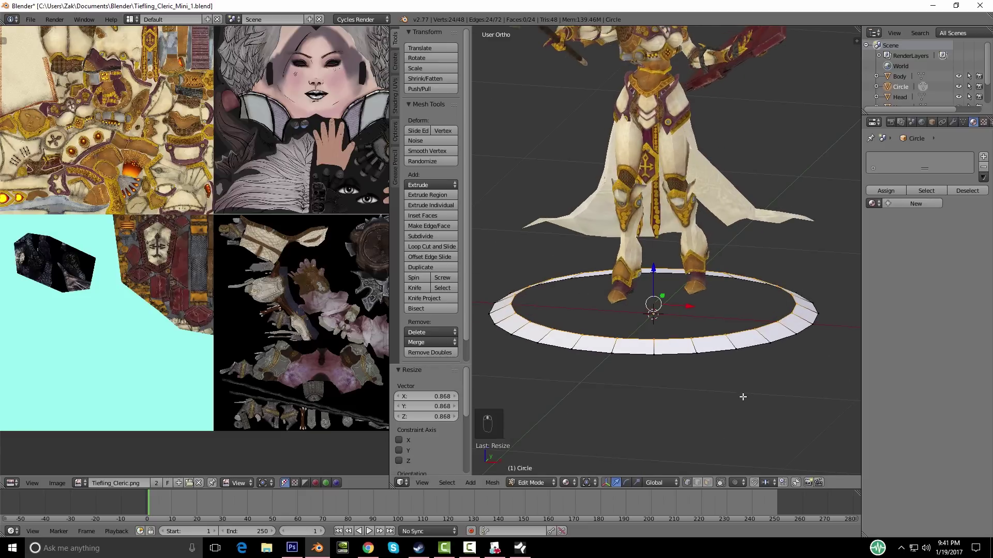
Step: Add two more rim steps: scale to 0.953, then extrude 0.008 and scale to 0.977
key(e)
click(750, 391)
key(s)
click(752, 388)
mouse_move(753, 385)
middle_down()
mouse_move(771, 370)
mouse_move(760, 381)
mouse_move(696, 388)
mouse_move(698, 375)
mouse_move(745, 414)
mouse_move(764, 452)
mouse_move(749, 383)
middle_up()
key(KP_1)
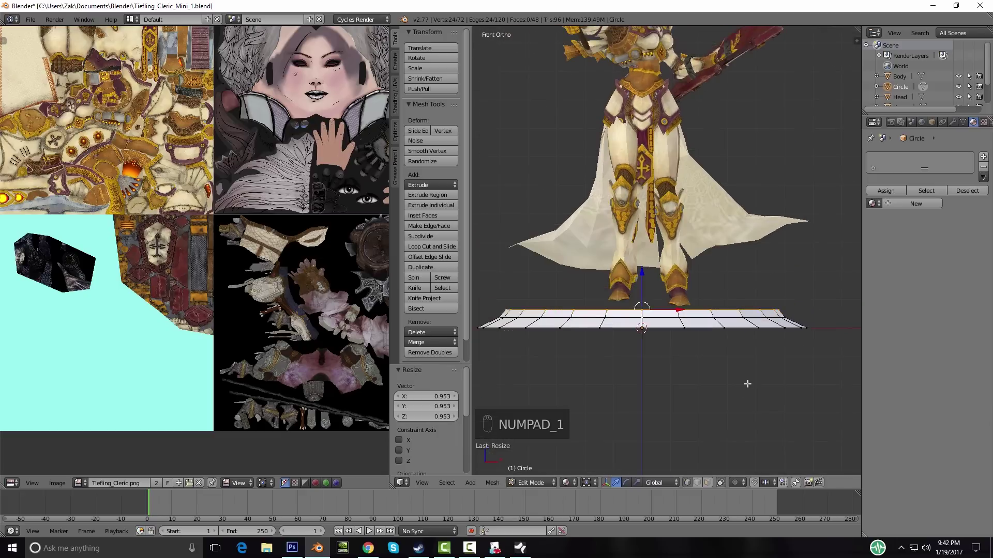
scroll(748, 384, up, 2)
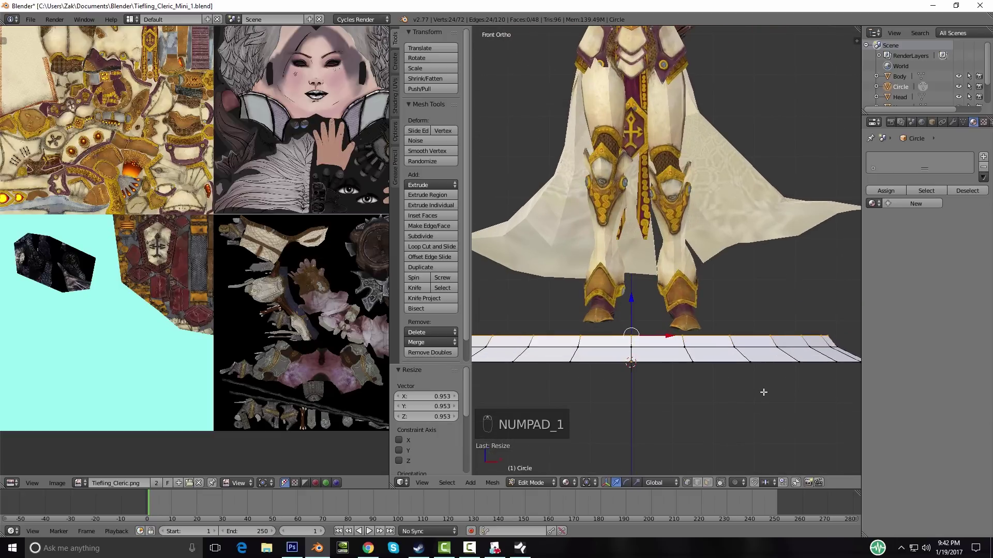
key(e)
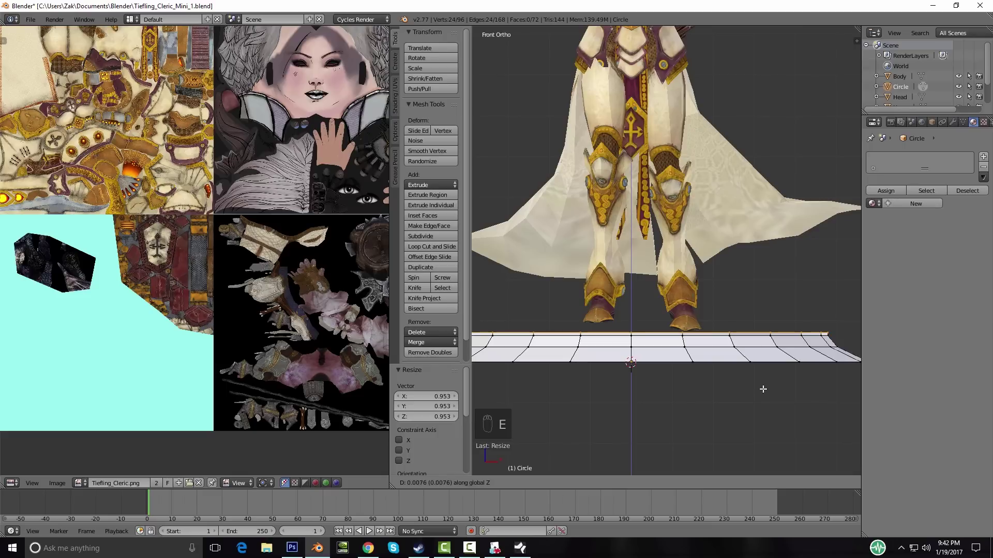
click(763, 389)
key(s)
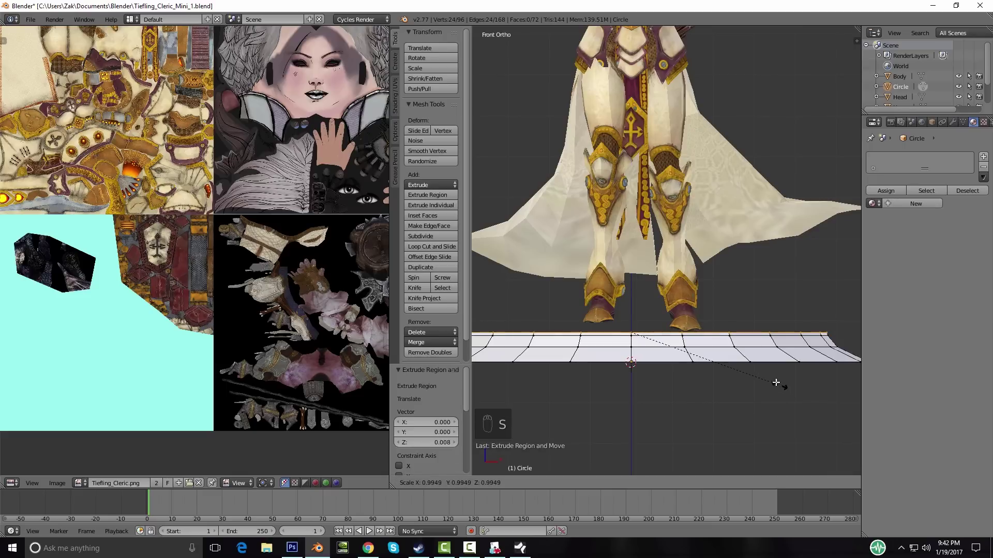
click(759, 361)
middle_drag(759, 361, 716, 393)
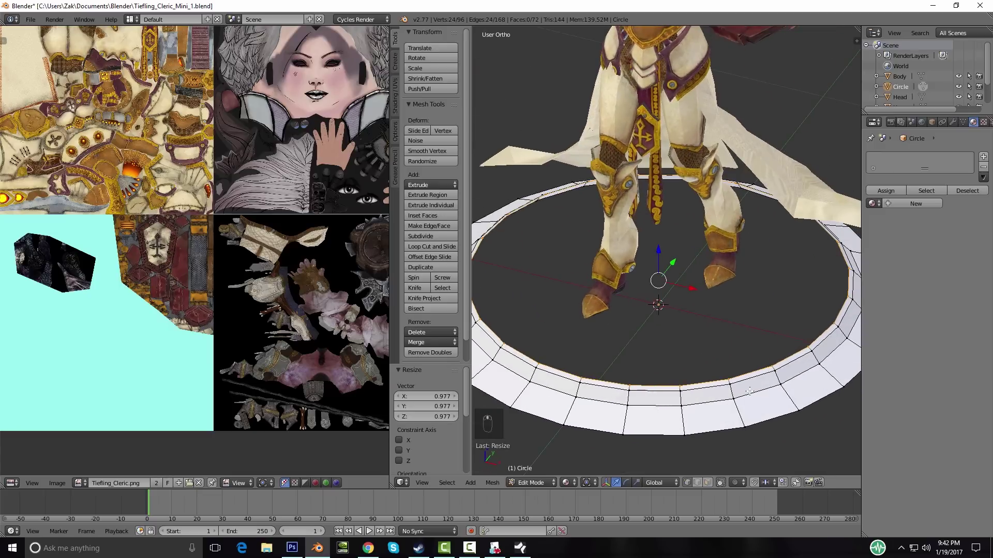
Step: Extrude the top edge inward to 0.417 and merge it at the center
key(e)
key(s)
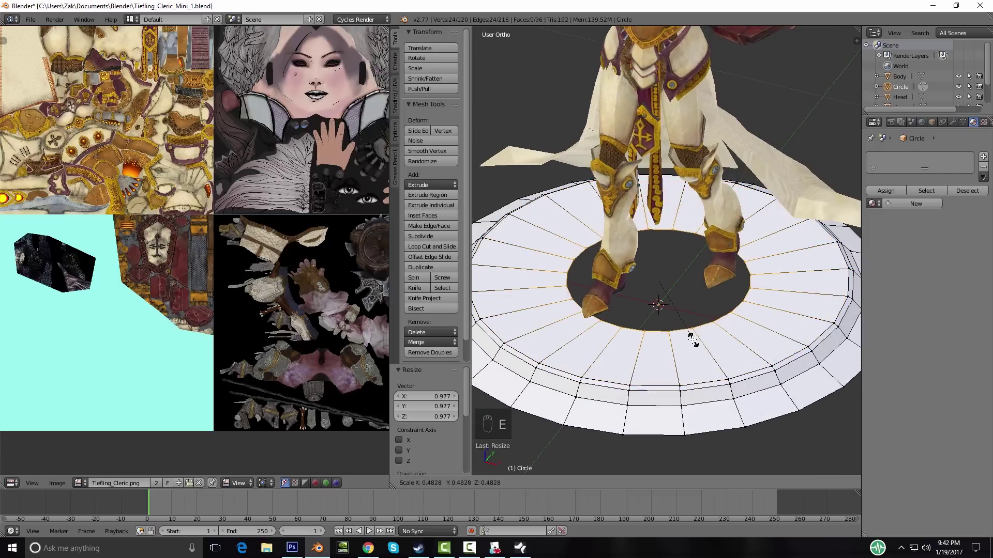
click(685, 337)
middle_drag(741, 353, 718, 353)
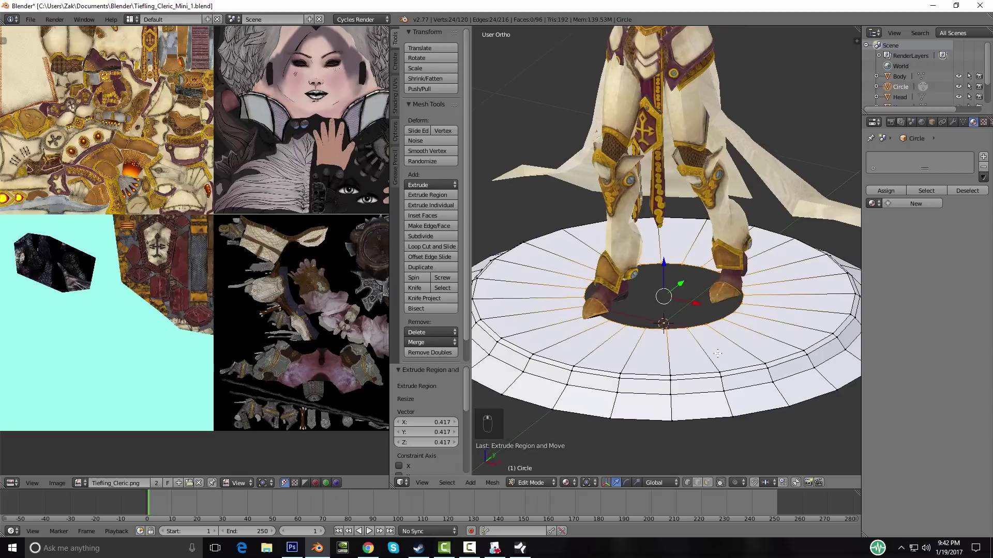
key(alt+m)
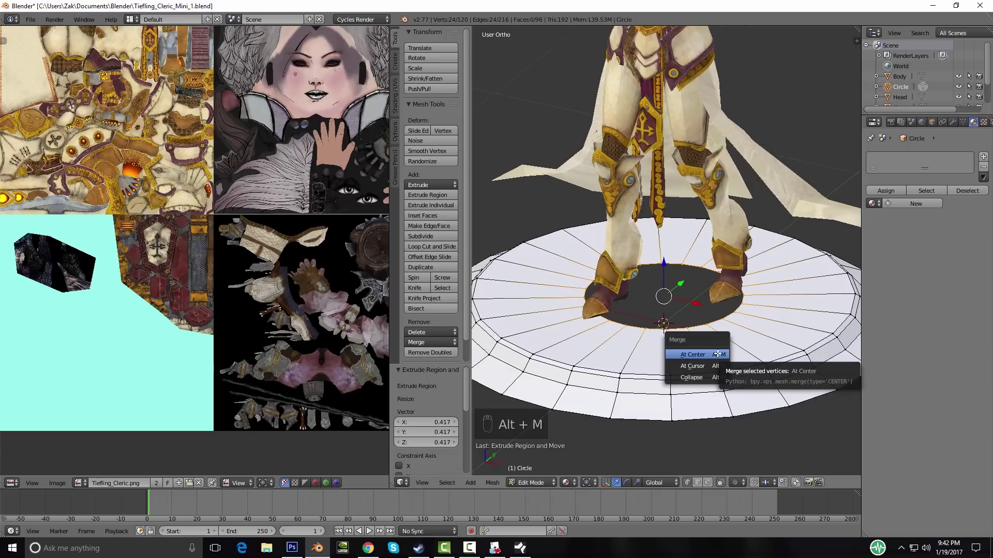
click(709, 355)
middle_drag(714, 352, 652, 389)
Step: Select the bottom edge loop and move it down to thicken the base
key(a)
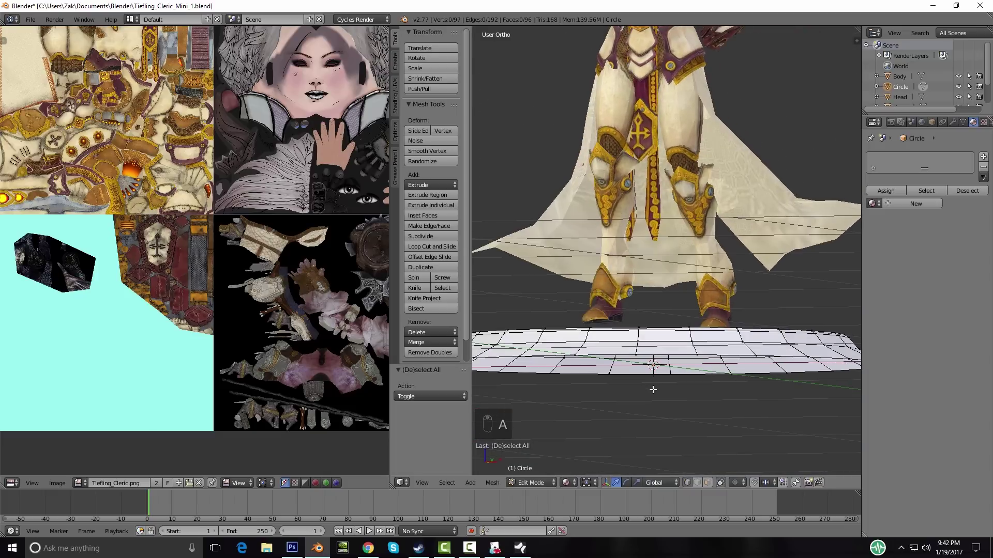
alt+click(660, 353)
middle_drag(660, 353, 589, 295)
key(g)
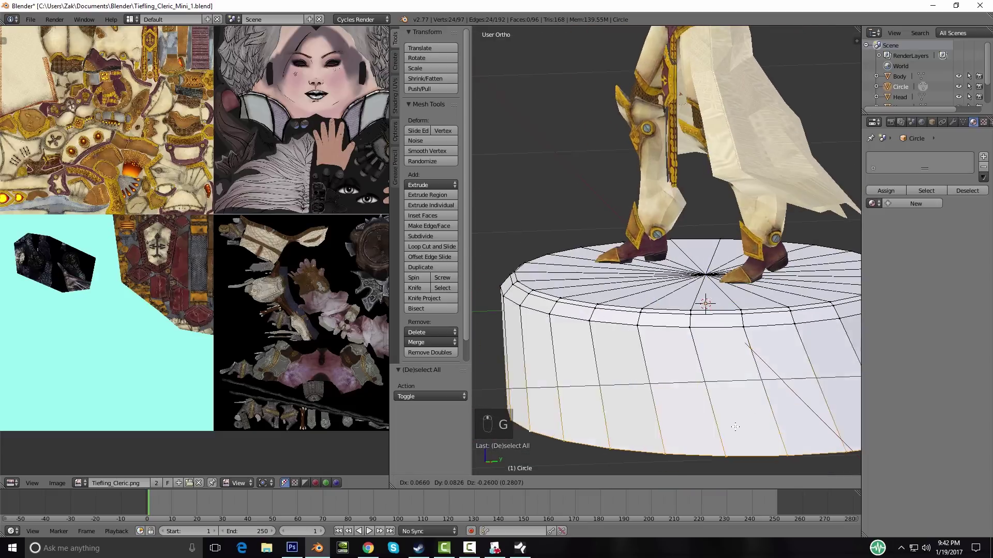
middle_drag(596, 339, 720, 350)
Step: Extrude the bottom loop, scale it to 0.379, and merge it into one centre vertex
key(e)
key(s)
click(667, 336)
key(alt+m)
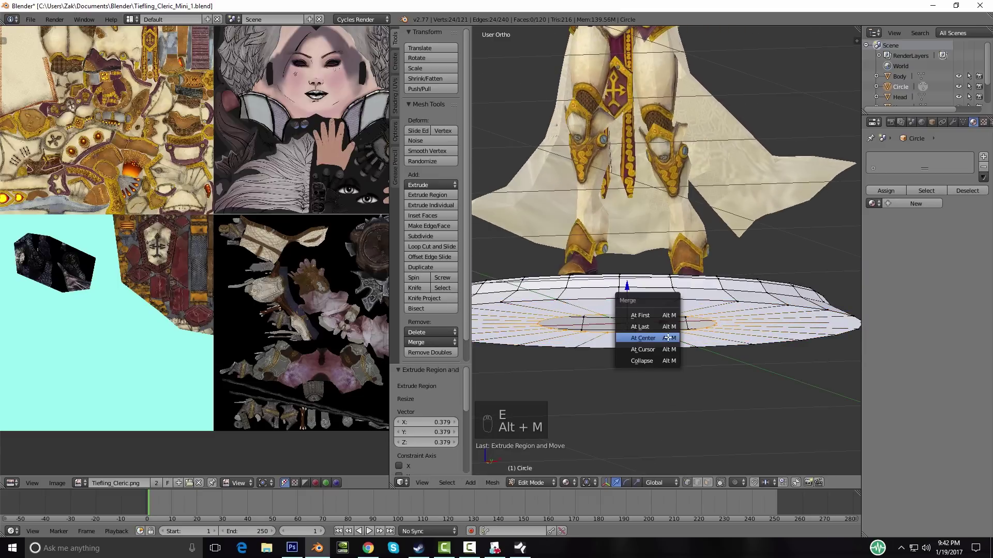
click(667, 337)
mouse_move(667, 337)
middle_down()
mouse_move(641, 362)
mouse_move(659, 338)
middle_up()
key(a)
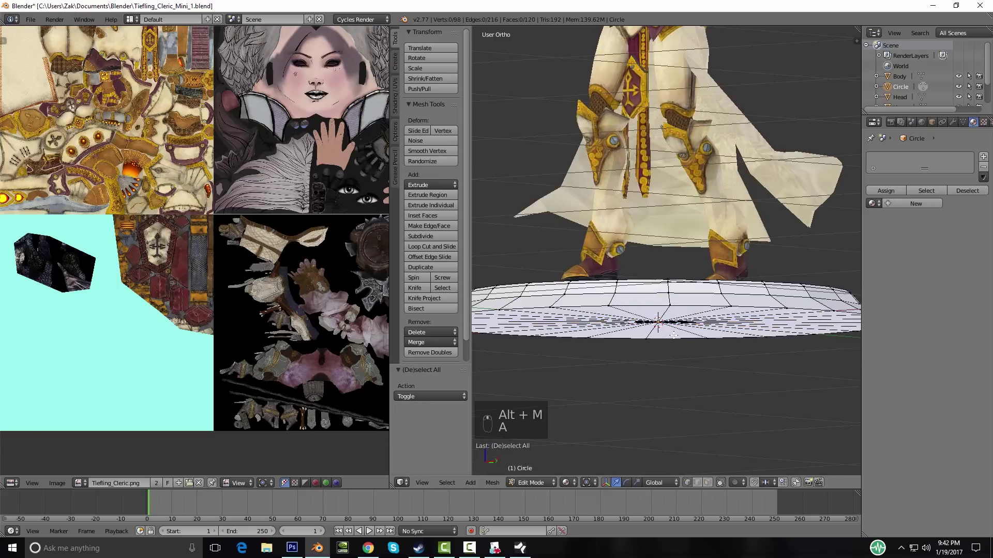
Step: Return to Object Mode and apply smooth shading to the base disk
scroll(705, 315, down, 3)
middle_drag(705, 316, 694, 340)
key(Tab)
click(420, 182)
mouse_move(557, 234)
middle_down()
mouse_move(705, 318)
mouse_move(628, 299)
mouse_move(716, 316)
mouse_move(616, 304)
mouse_move(762, 299)
mouse_move(724, 279)
mouse_move(623, 307)
mouse_move(700, 304)
middle_up()
scroll(662, 289, down, 5)
key(Tab)
key(Tab)
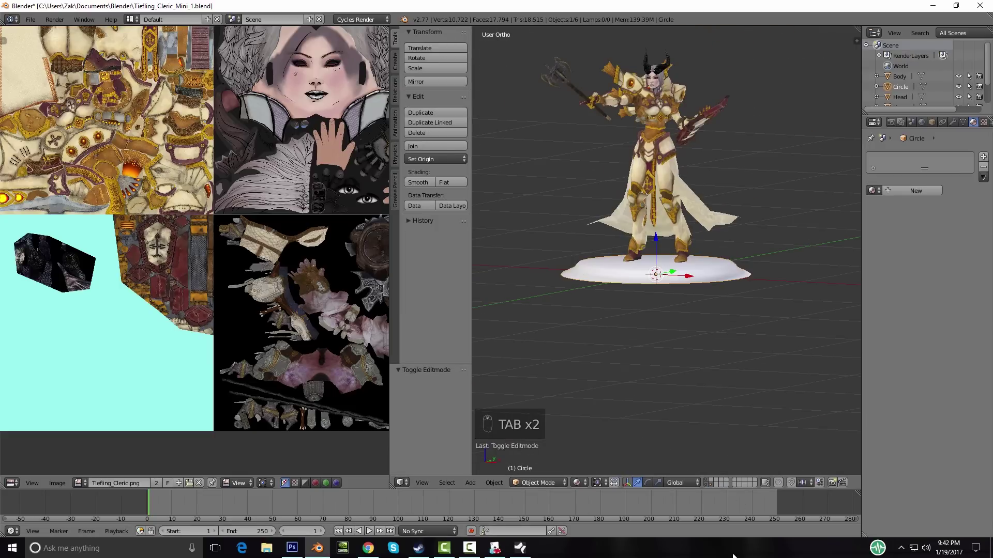
Step: Select all the figure pieces across their layers and show the base disk too
click(706, 484)
shift+click(705, 480)
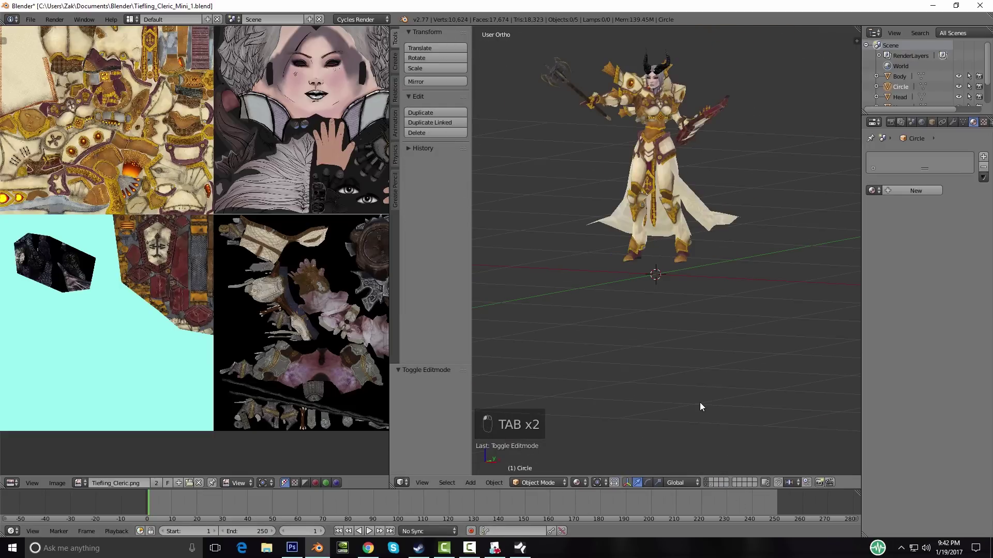
key(a)
key(a)
key(a)
key(a)
key(a)
key(a)
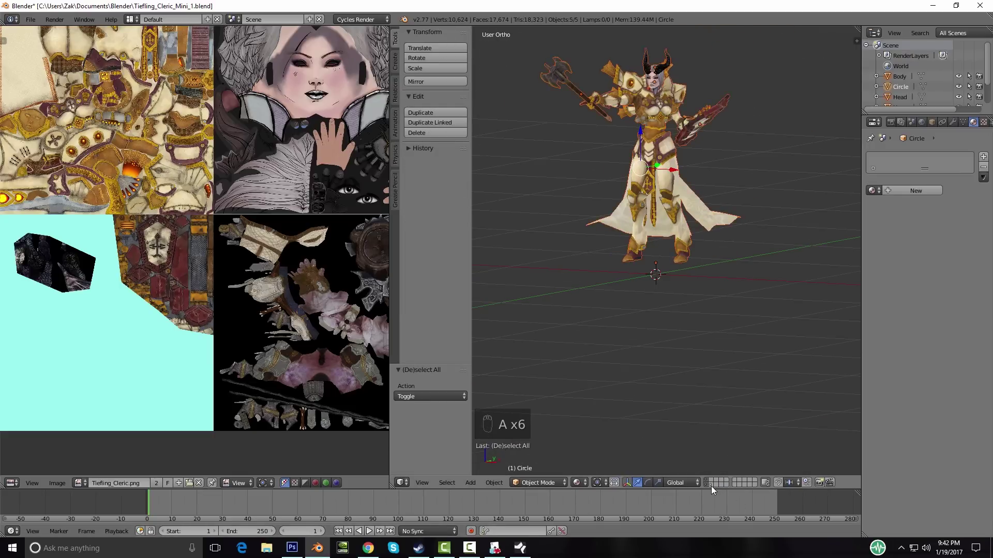
shift+click(712, 486)
key(KP_1)
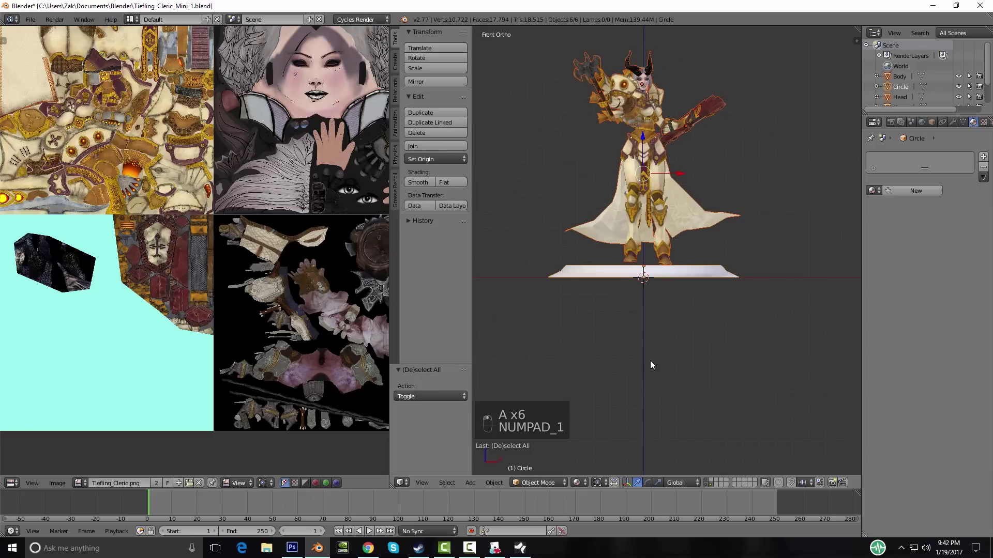
scroll(657, 357, up, 3)
Step: Deselect the base disk and lower the figure along Z
key(g)
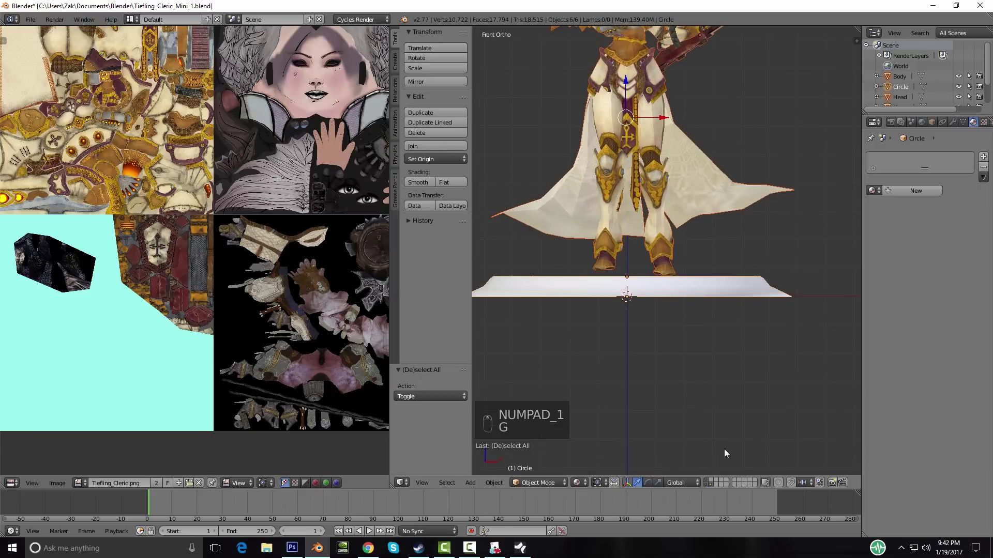
shift+right_click(689, 292)
key(g)
key(z)
click(693, 311)
middle_drag(693, 311, 711, 353)
Step: Adjust the figure's height so its feet rest on the base, checking from several angles
key(g)
click(628, 365)
scroll(712, 354, down, 3)
middle_drag(645, 327, 678, 247)
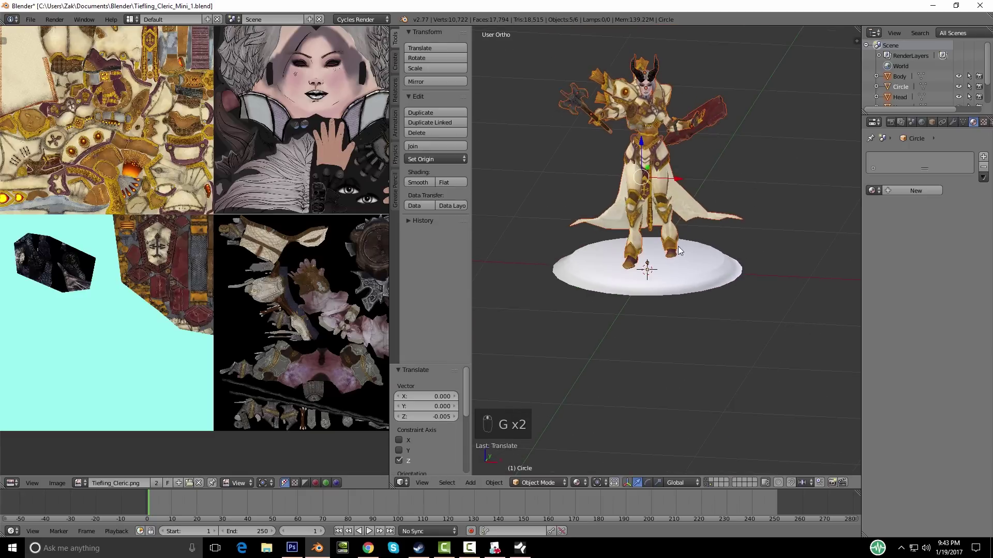
scroll(681, 339, up, 4)
middle_drag(682, 339, 561, 345)
Step: Make the Body active and enter Edit Mode on it with nothing selected
right_click(660, 274)
middle_drag(623, 352, 639, 351)
key(Tab)
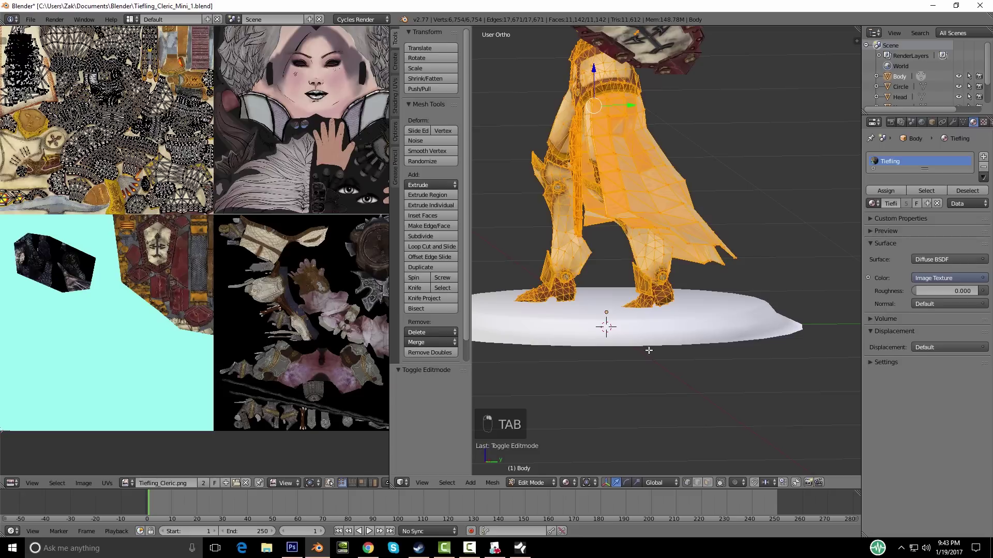
scroll(646, 350, up, 4)
key(a)
key(a)
key(Tab)
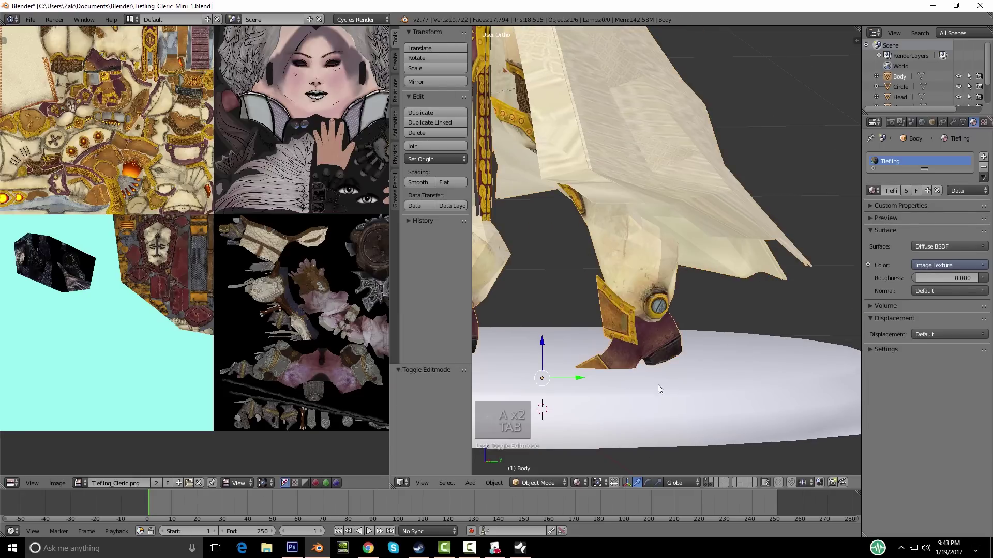
key(Tab)
scroll(647, 368, up, 2)
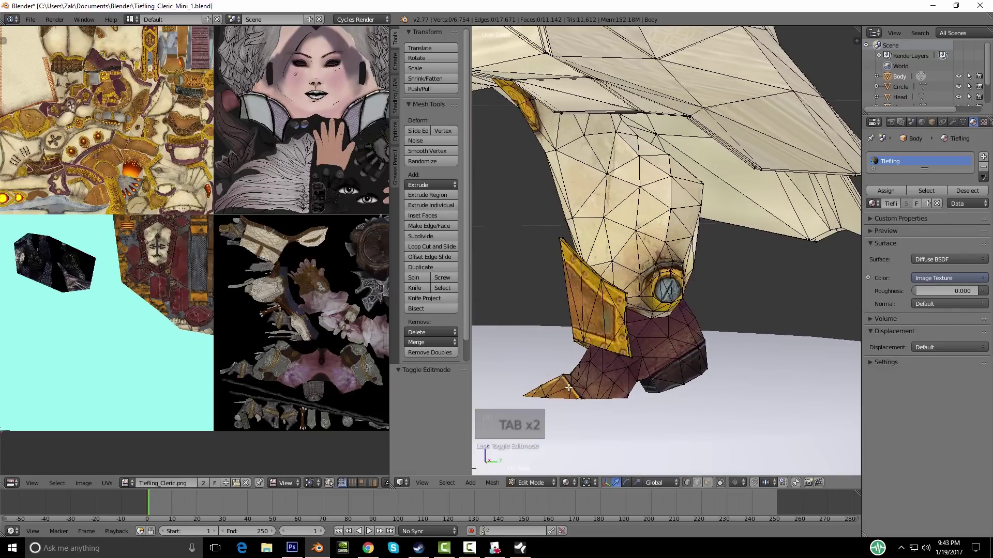
key(l)
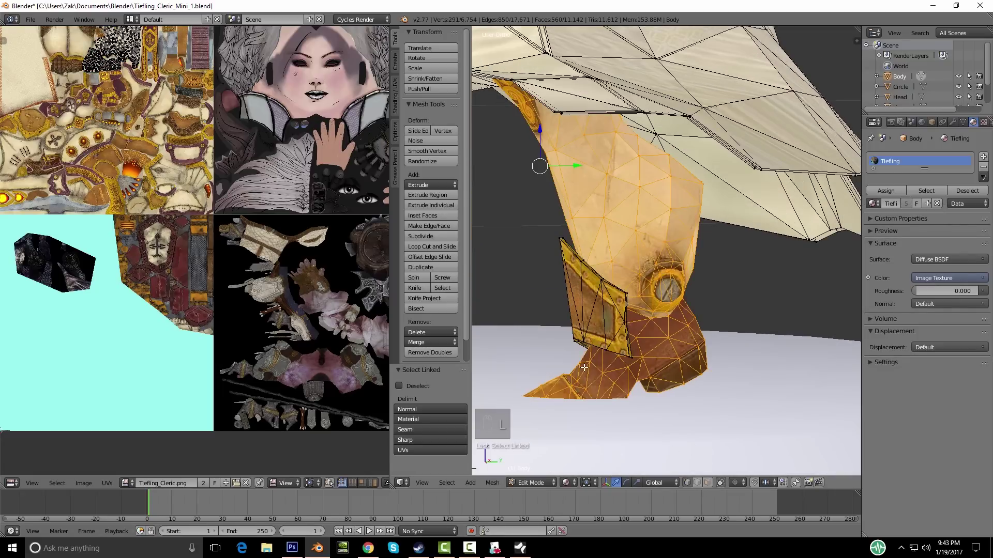
scroll(569, 373, down, 3)
key(a)
scroll(532, 341, up, 3)
Step: In right-side wireframe view, brush-select the boot tip and upper foot vertices
middle_drag(605, 354, 675, 368)
shift+middle_drag(675, 368, 496, 331)
middle_drag(610, 359, 696, 350)
scroll(631, 361, up, 3)
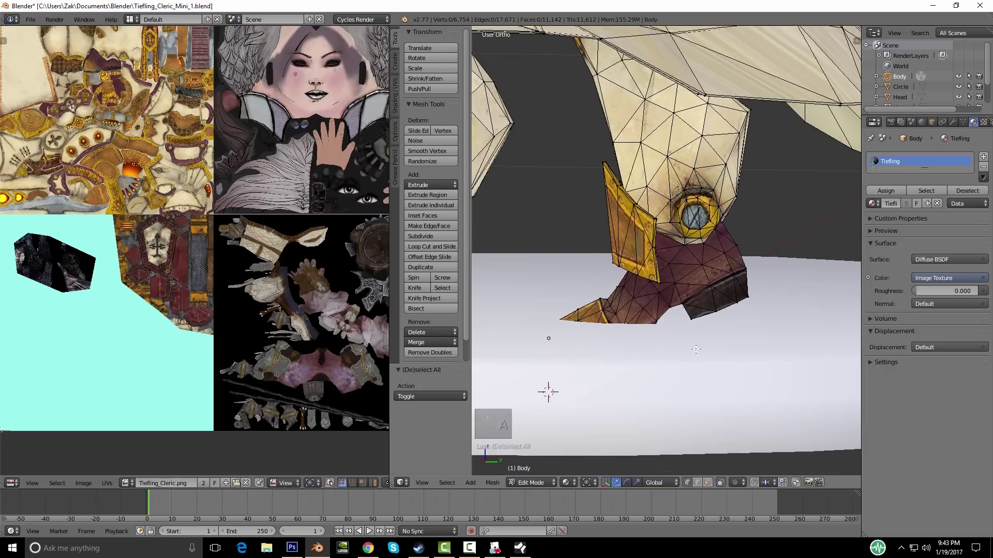
key(KP_1)
key(KP_3)
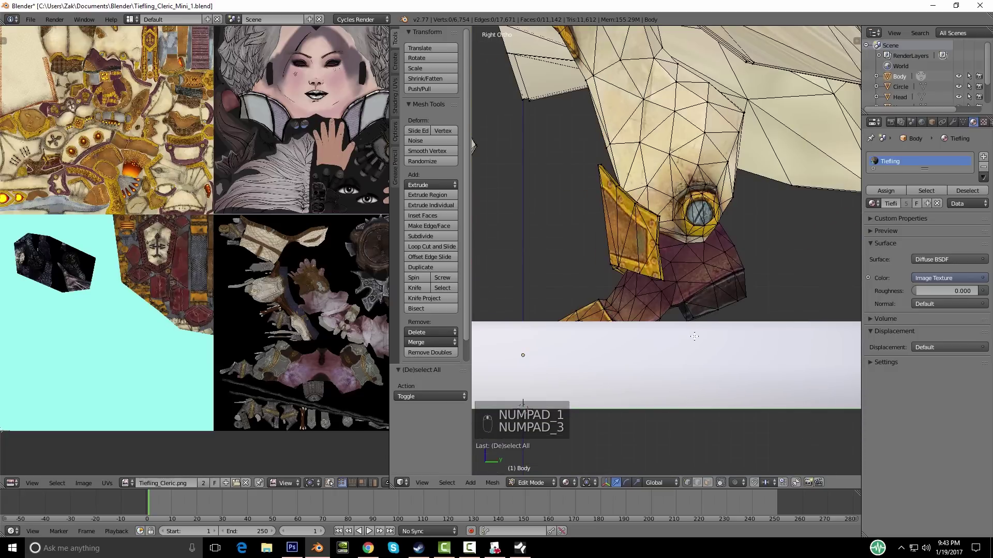
key(z)
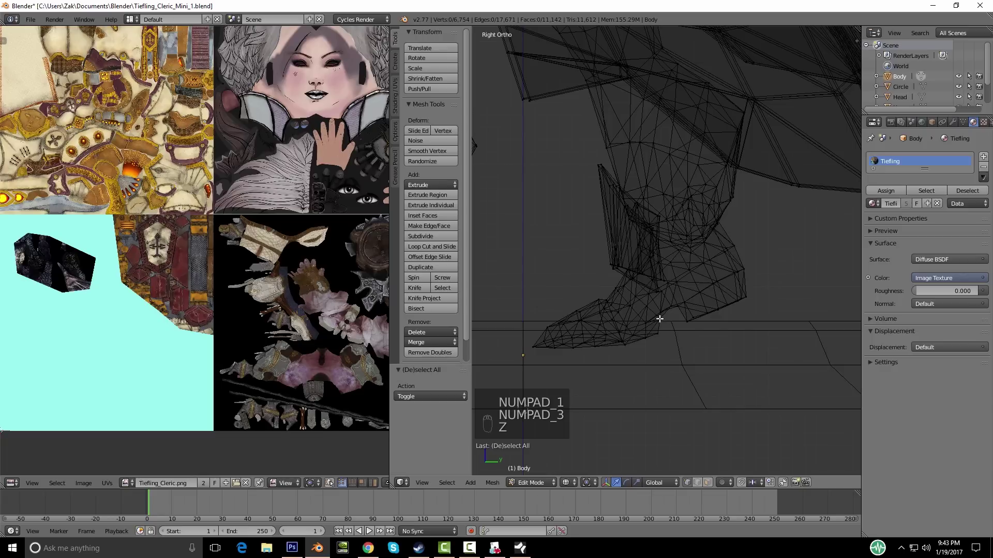
key(c)
mouse_move(530, 340)
mouse_down()
mouse_move(573, 346)
mouse_move(623, 320)
mouse_move(627, 302)
mouse_move(672, 318)
mouse_move(734, 301)
mouse_up()
drag(727, 254, 677, 287)
Step: Switch the viewport to textured shading and enable Connected proportional editing
middle_drag(718, 316, 568, 483)
key(z)
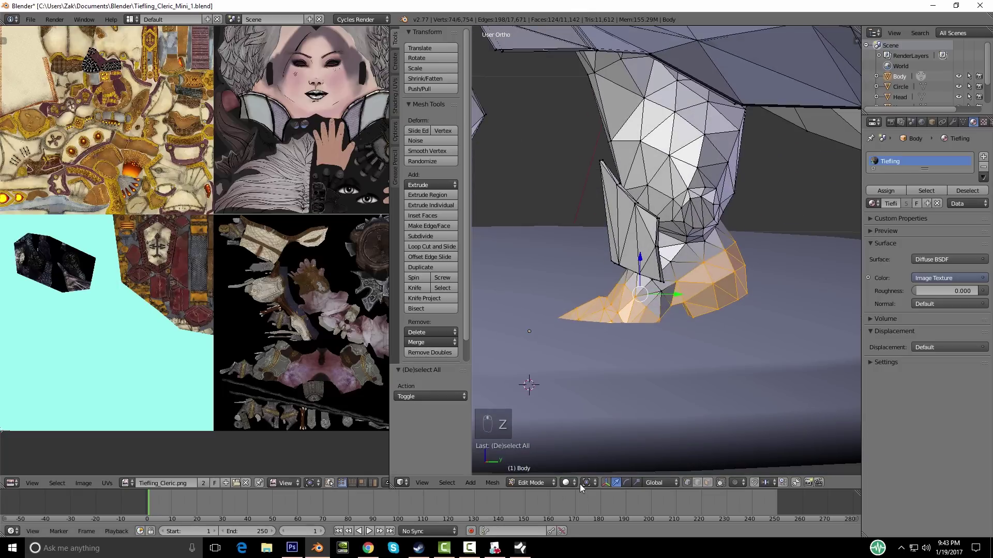
click(574, 483)
click(582, 434)
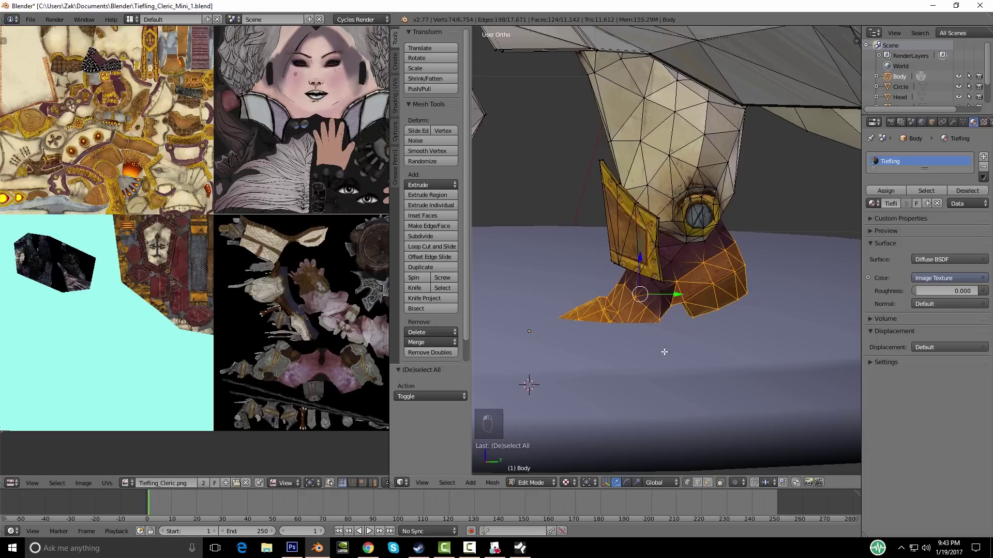
middle_drag(664, 352, 664, 383)
key(KP_3)
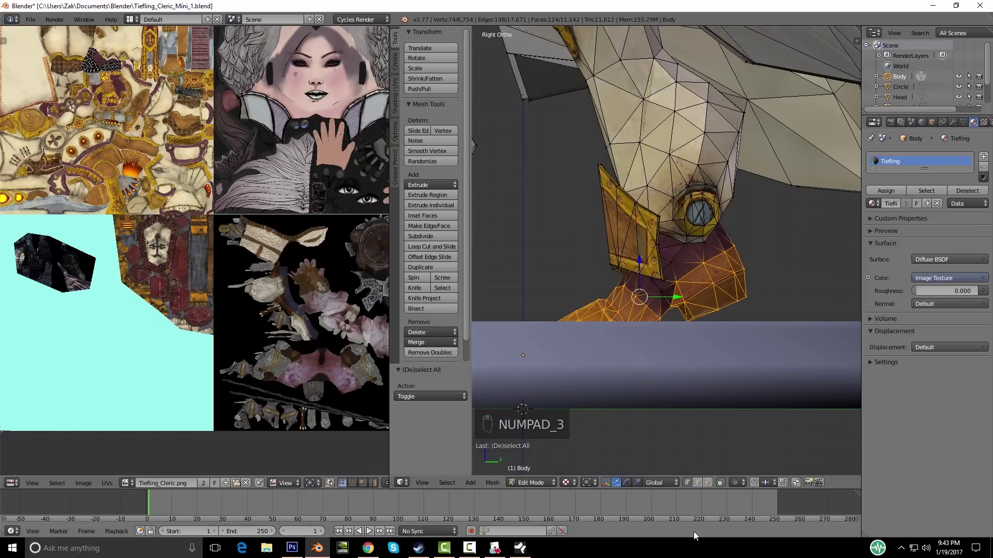
click(735, 483)
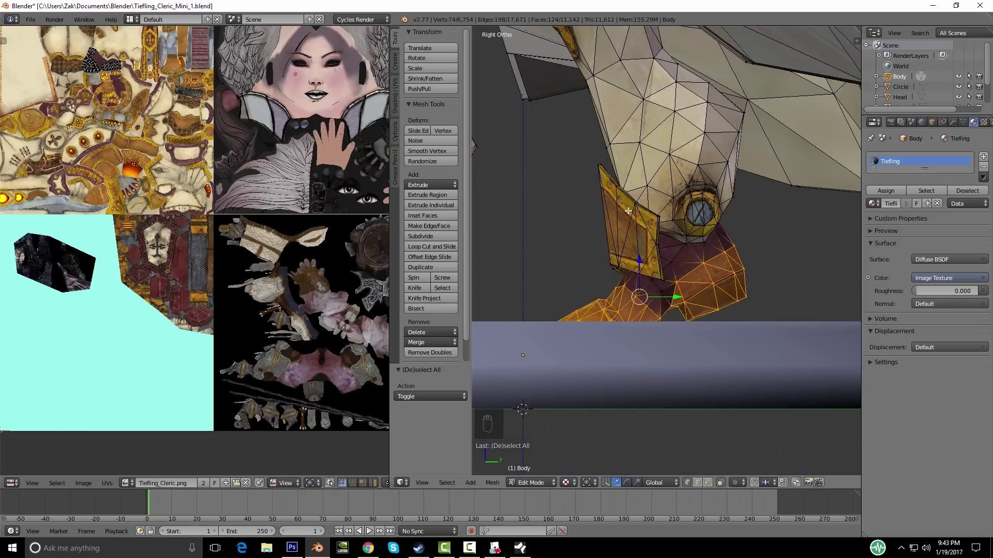
click(734, 483)
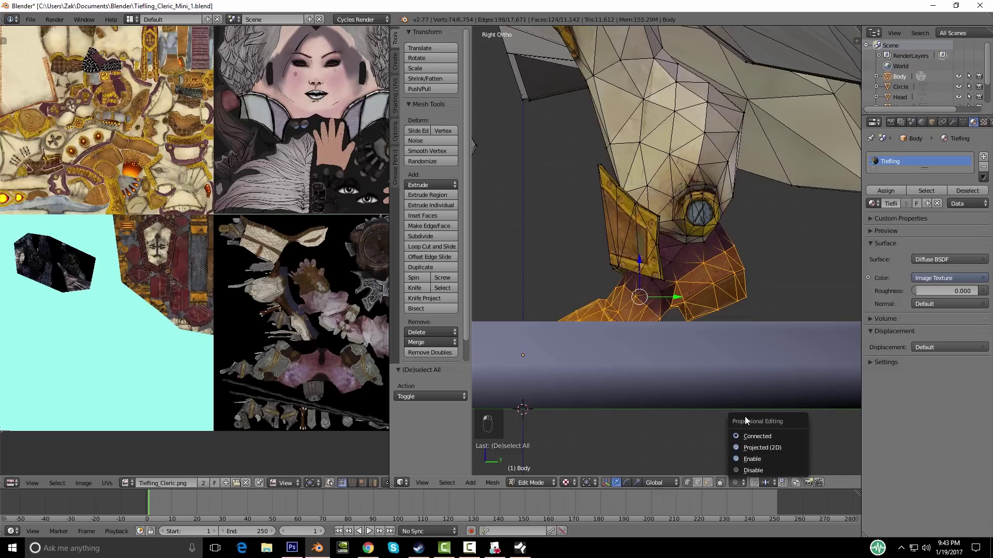
click(755, 436)
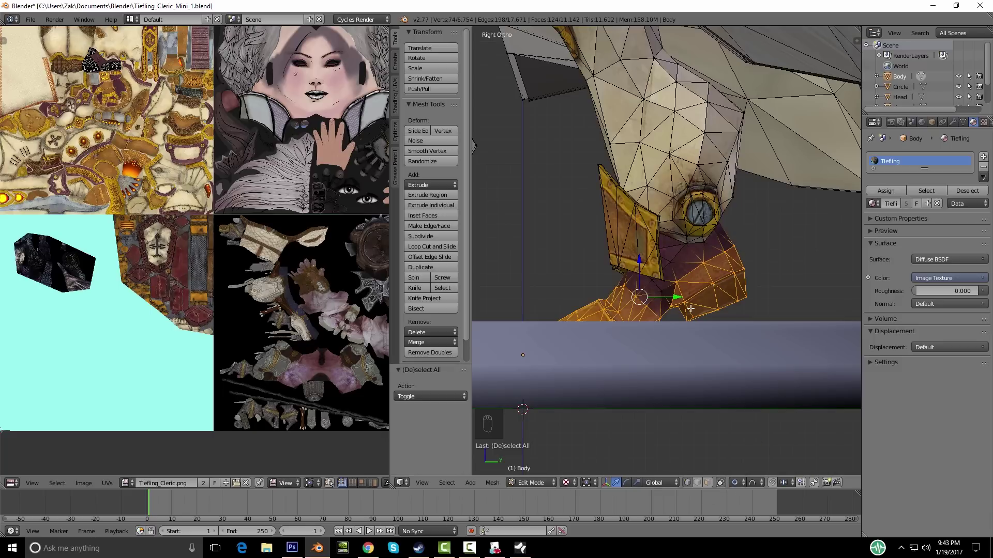
Step: Rotate the foot vertices 7.688° and raise them along Z with proportional falloff
key(r)
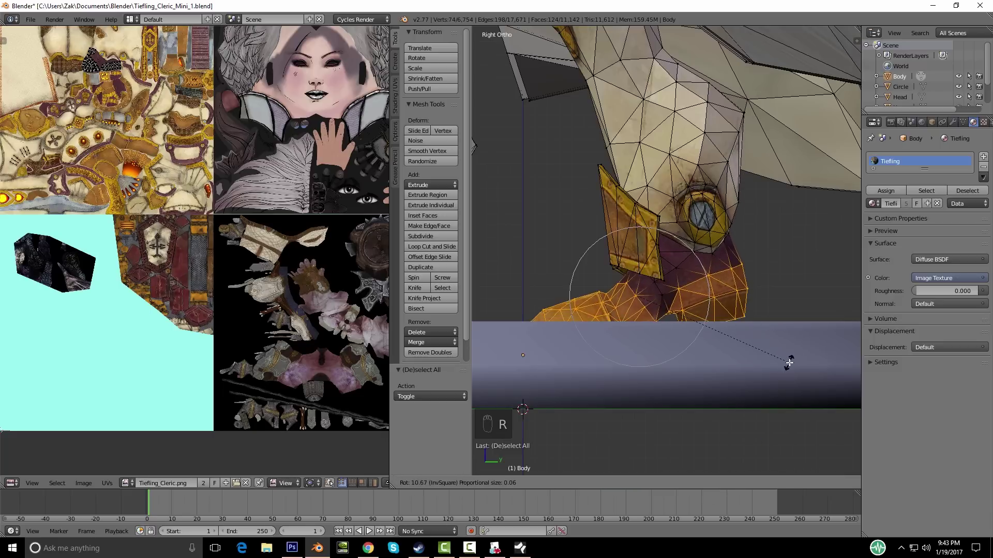
click(782, 357)
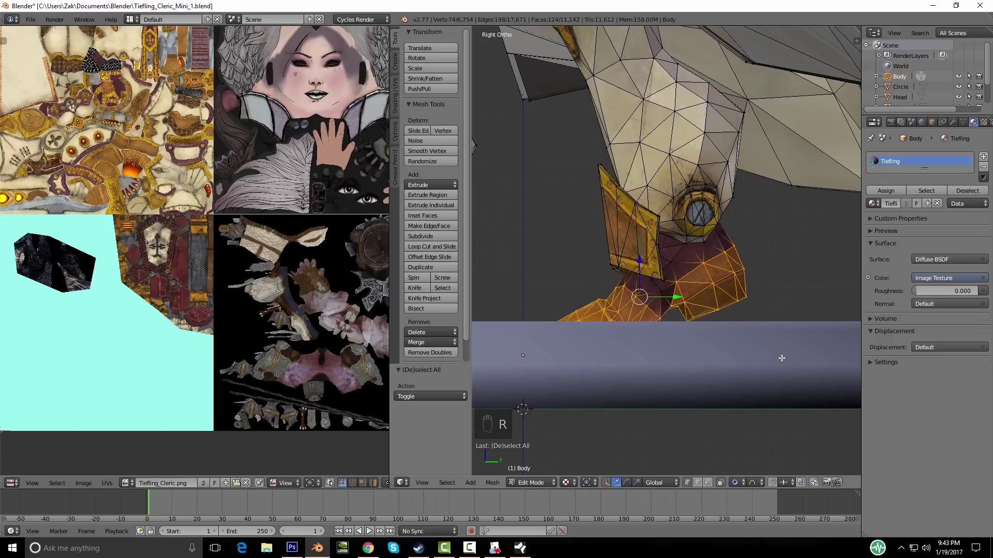
key(KP_1)
key(KP_3)
shift+middle_drag(736, 344, 747, 376)
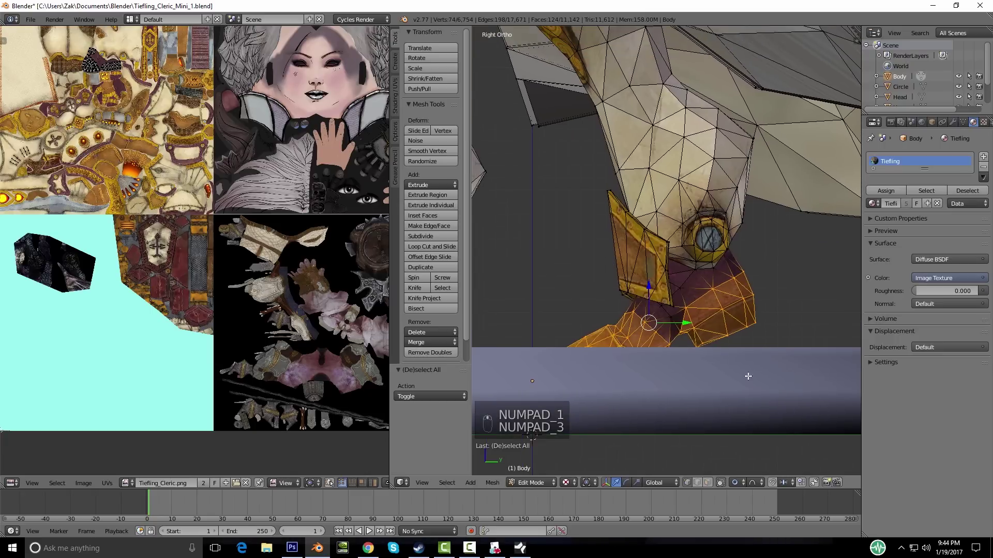
key(r)
click(737, 389)
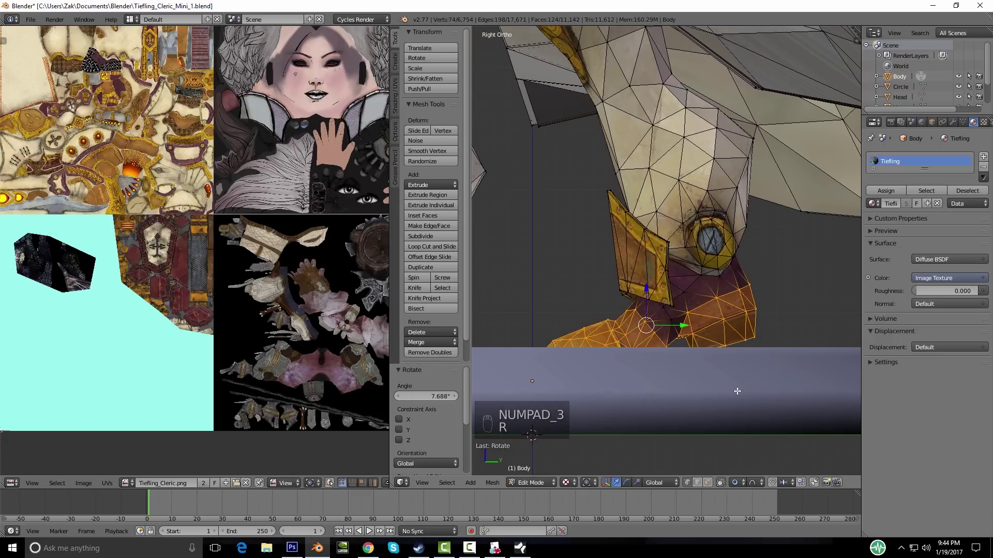
key(g)
key(z)
click(742, 373)
Step: Raise the foot slightly more, tilt it -2.662° about X, and return to Object Mode
mouse_move(742, 373)
middle_down()
mouse_move(741, 392)
mouse_move(739, 377)
mouse_move(733, 382)
middle_up()
key(g)
key(z)
click(740, 382)
key(r)
right_click(742, 380)
key(r)
key(x)
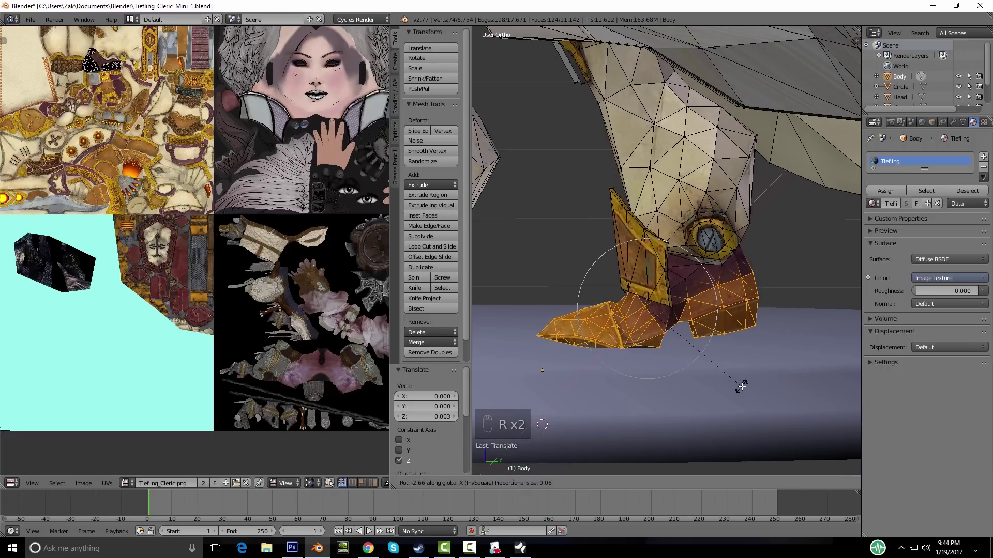
click(737, 383)
mouse_move(738, 384)
middle_down()
mouse_move(649, 382)
mouse_move(737, 382)
middle_up()
key(Tab)
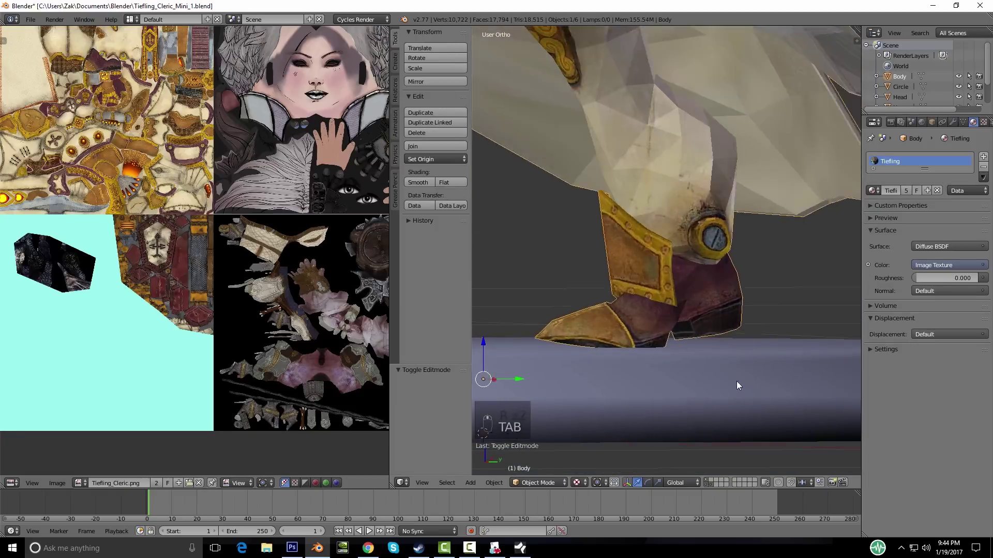
scroll(736, 381, down, 5)
Step: Tilt the other foot by -3.75° in front view and return to Object Mode
middle_drag(660, 332, 745, 342)
scroll(744, 337, up, 3)
key(Tab)
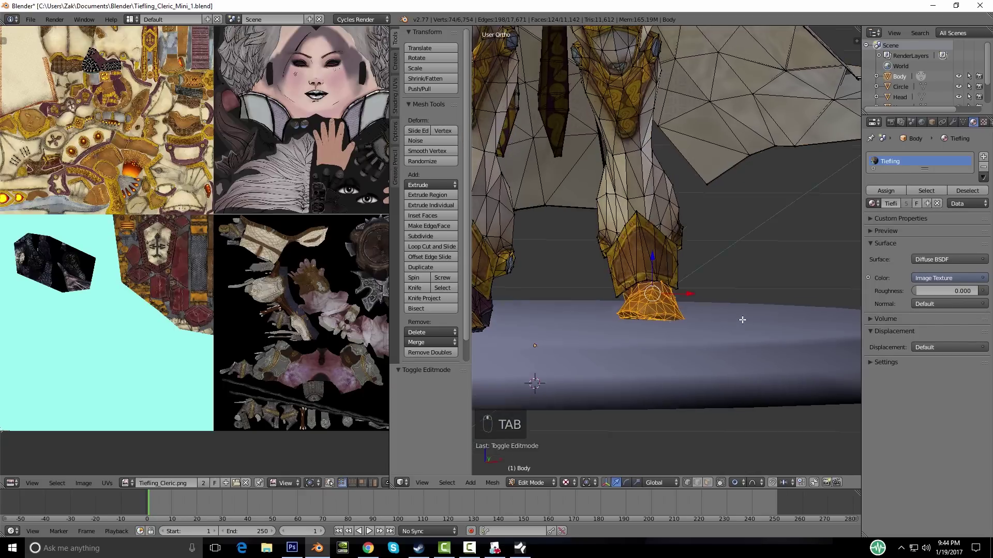
key(KP_1)
key(r)
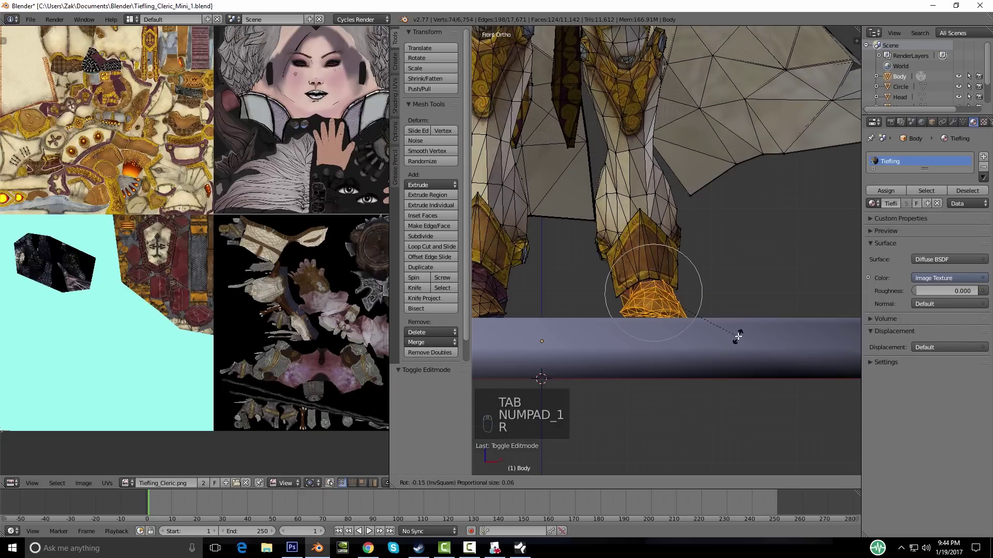
click(737, 335)
middle_drag(738, 335, 649, 313)
key(Tab)
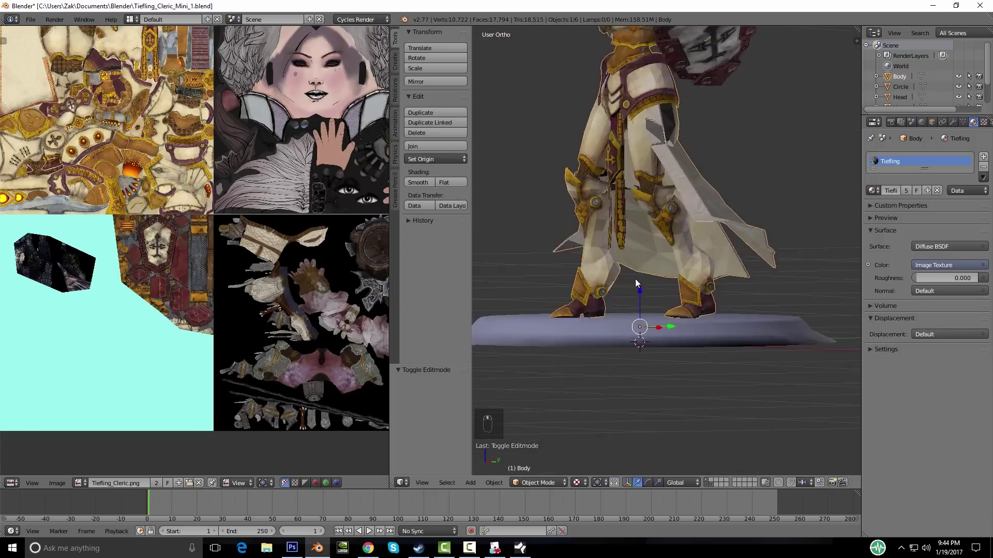
Step: Switch to Material shading, select the base disk, and open its material list
scroll(649, 313, down, 5)
click(576, 483)
click(589, 424)
scroll(672, 311, up, 4)
scroll(649, 296, up, 4)
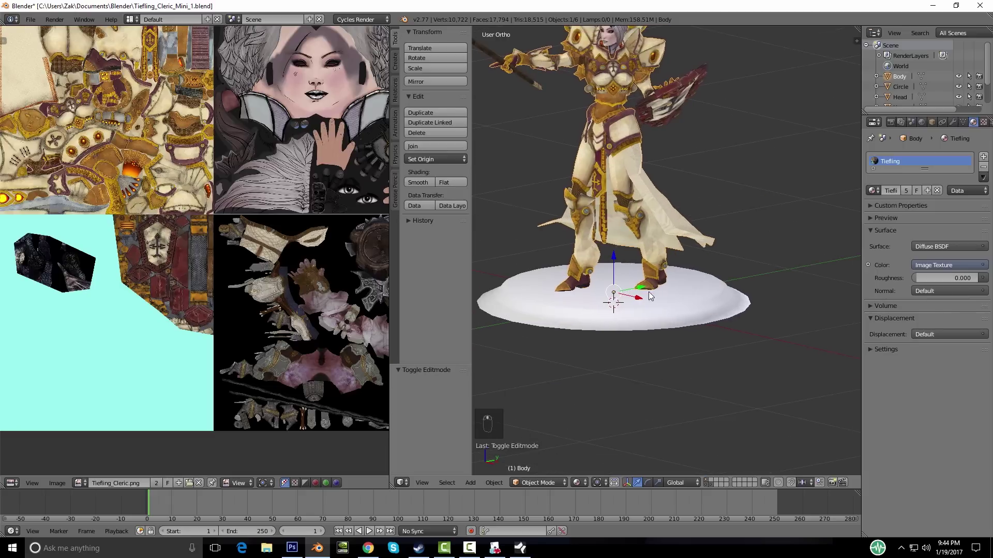
right_click(628, 301)
click(873, 190)
scroll(802, 282, down, 5)
Step: Assign the Tiefling material to the base disc and unwrap all its UVs
click(783, 294)
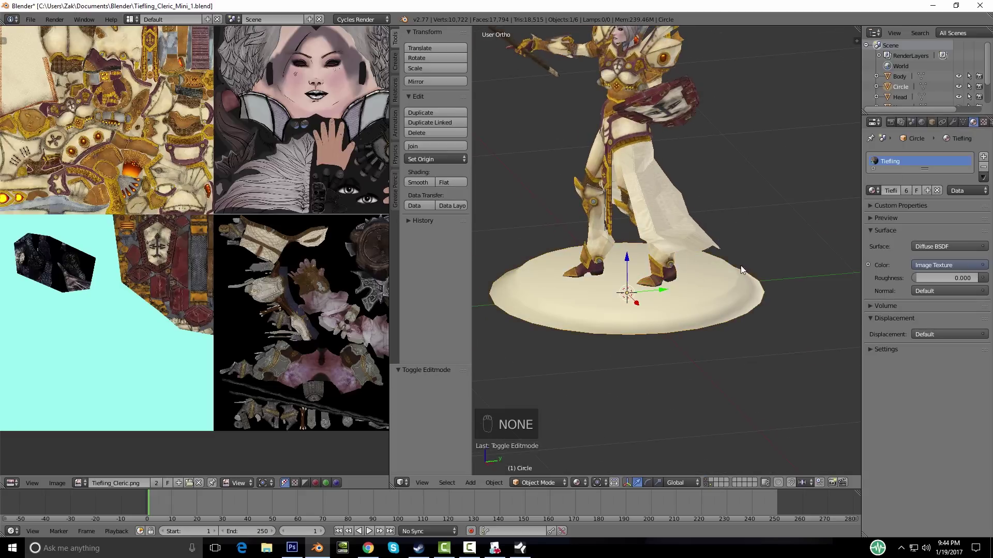
middle_drag(740, 265, 716, 259)
key(Tab)
key(a)
key(a)
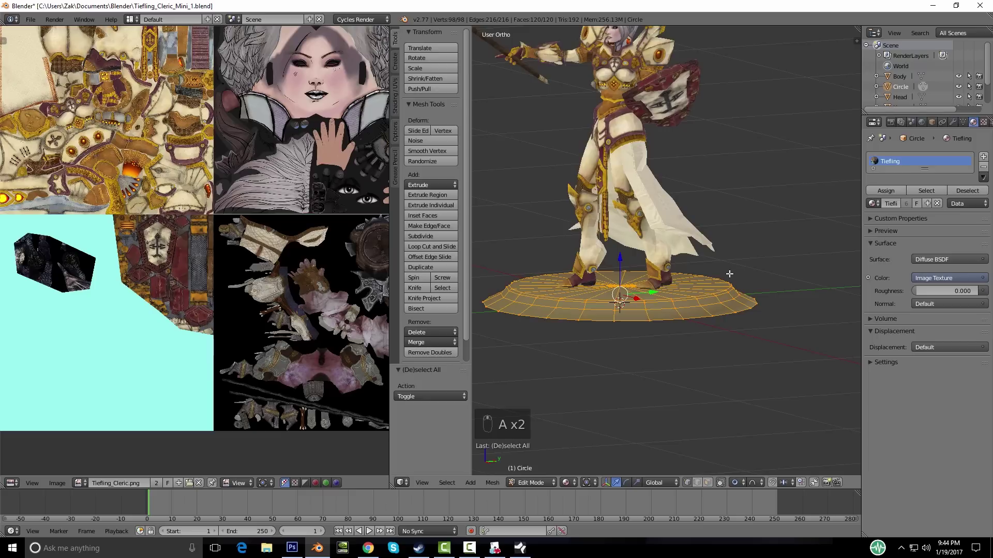
key(u)
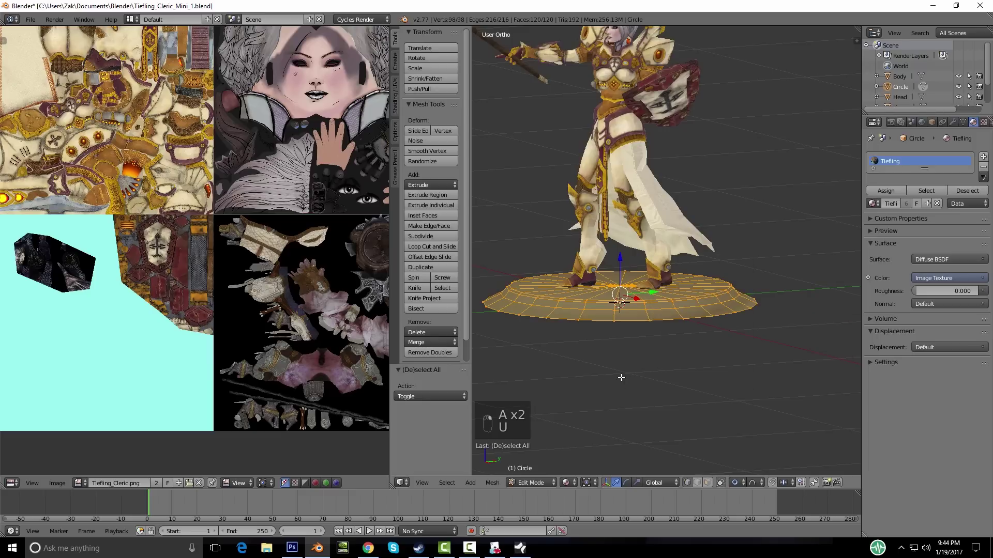
key(u)
click(639, 353)
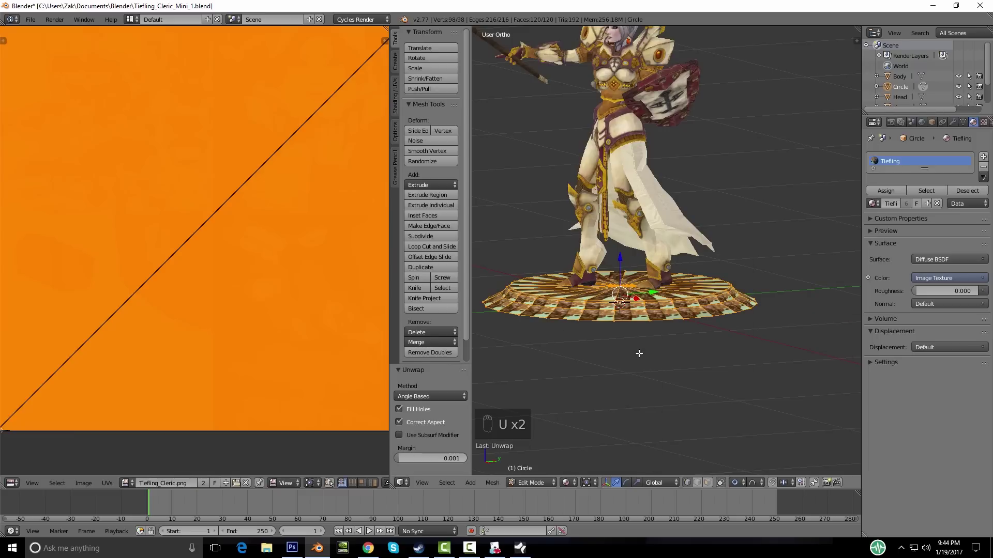
scroll(283, 269, down, 5)
middle_drag(541, 271, 526, 313)
scroll(317, 315, up, 3)
Step: Shrink the disc's UVs down (about 0.2 scale) and move them onto a texture area
key(a)
key(a)
key(s)
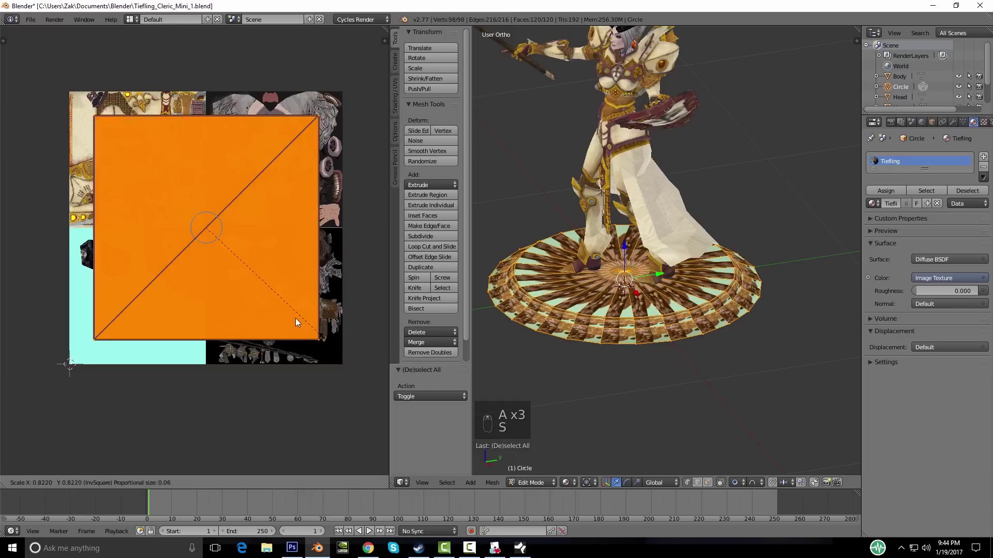
click(217, 239)
scroll(243, 276, up, 4)
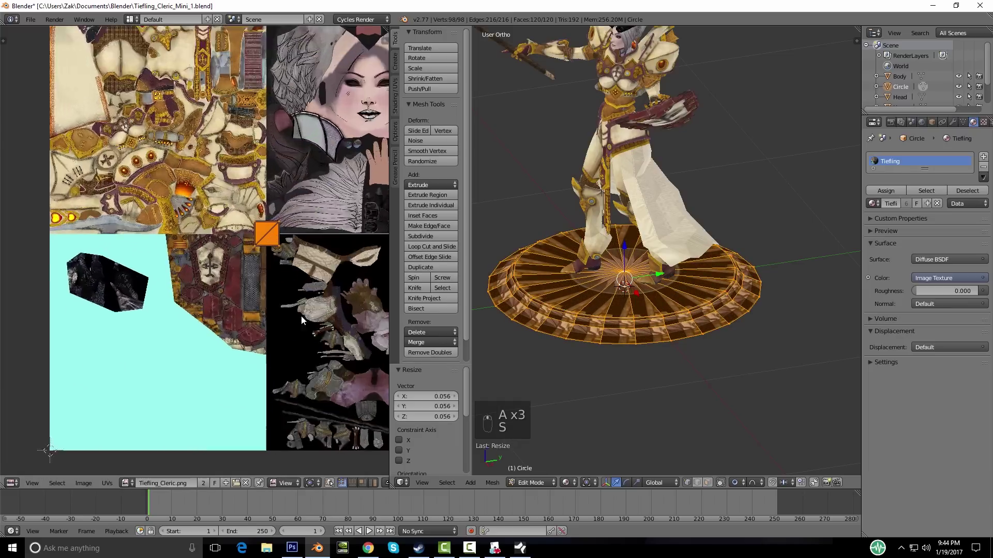
key(s)
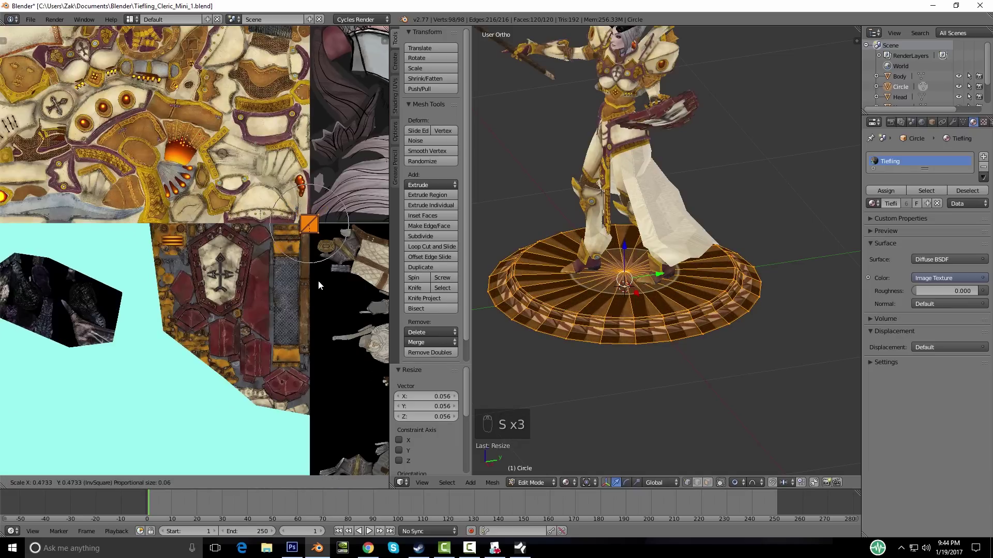
click(315, 280)
middle_drag(316, 280, 264, 251)
key(s)
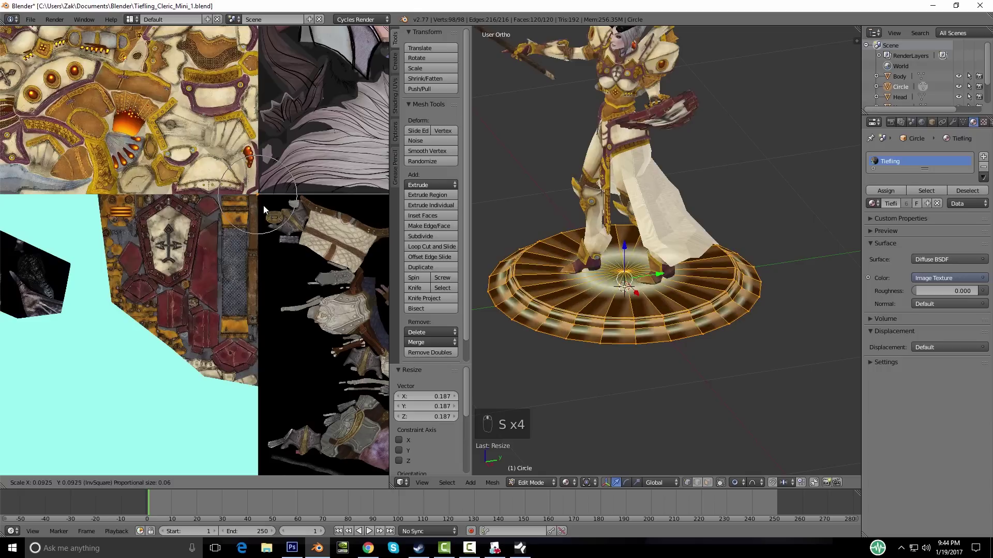
click(271, 230)
key(g)
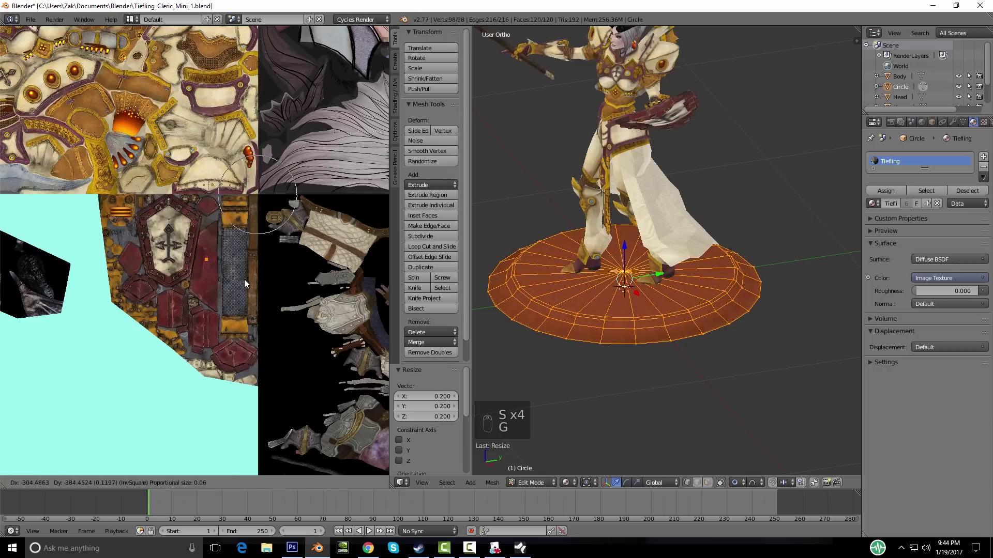
click(244, 279)
scroll(244, 279, up, 3)
key(s)
click(269, 306)
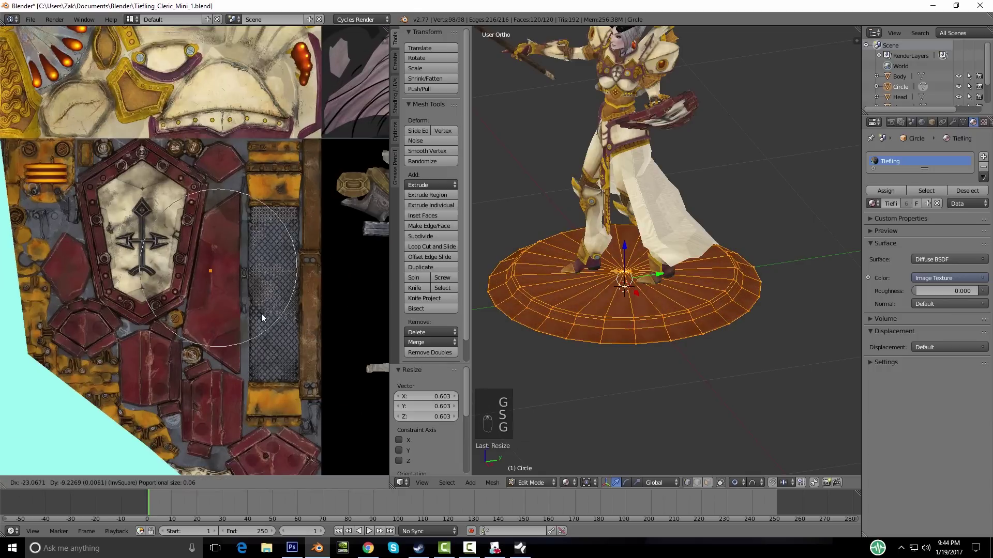
Step: Preview the base and reposition the UVs onto a red panel of the Tiefling texture
key(Tab)
scroll(655, 308, up, 1)
scroll(654, 308, down, 1)
key(Tab)
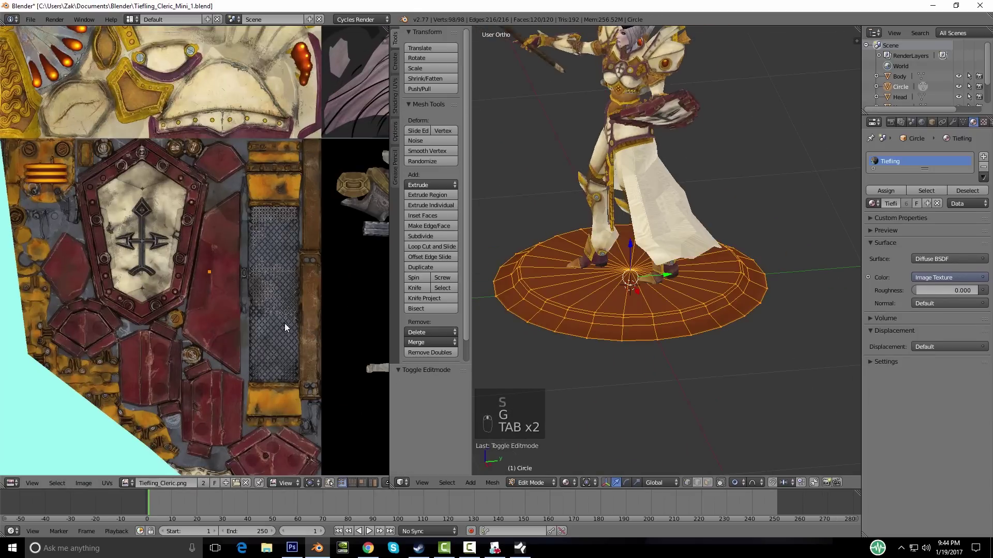
scroll(289, 331, up, 3)
key(s)
key(g)
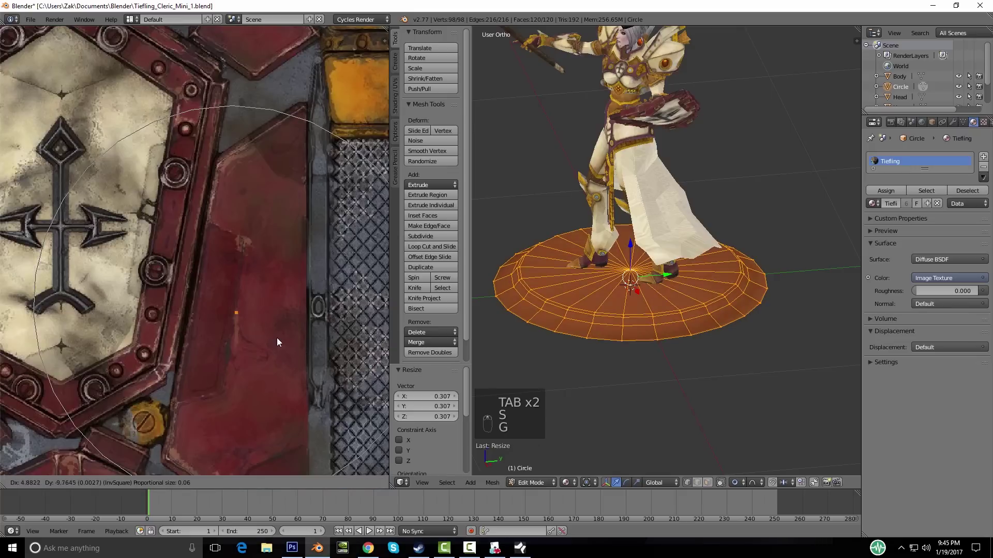
click(278, 335)
key(Tab)
middle_drag(656, 313, 613, 334)
key(Tab)
key(u)
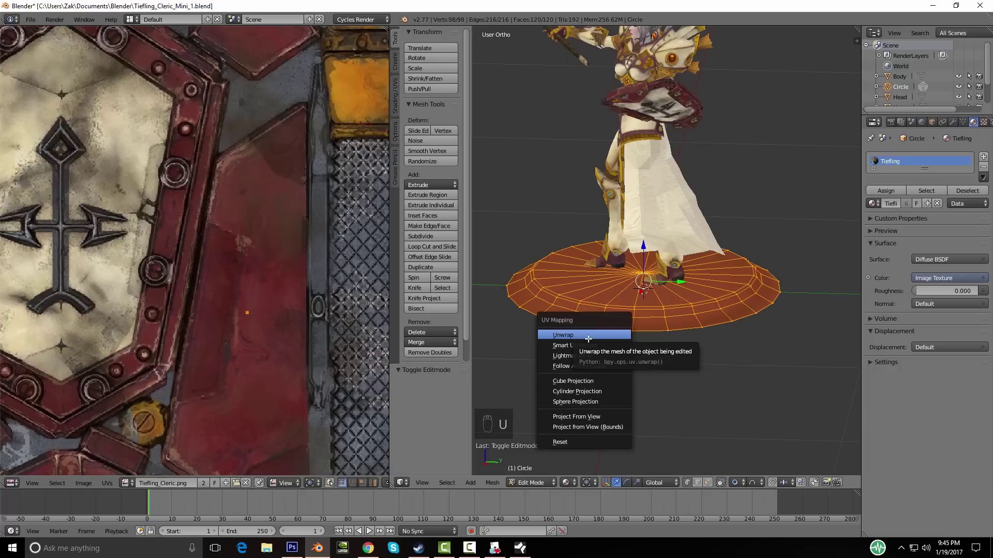
Step: Try a first unwrap of the base disc, then go back into Edit Mode on it
click(571, 336)
middle_drag(570, 336, 349, 314)
scroll(349, 315, down, 3)
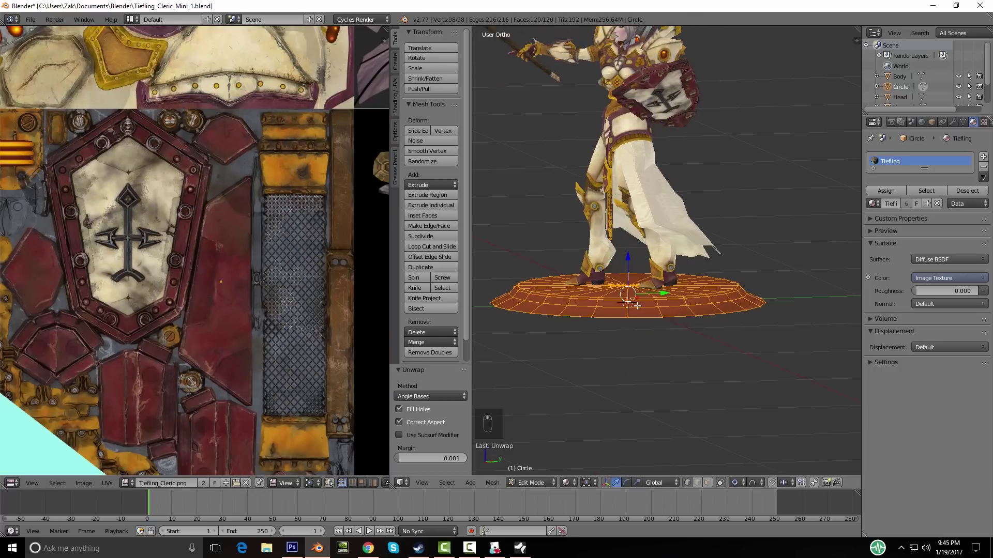
key(u)
click(628, 306)
key(Tab)
middle_drag(595, 324, 653, 330)
key(Tab)
scroll(266, 261, up, 3)
scroll(605, 293, down, 4)
middle_drag(706, 310, 734, 277)
scroll(732, 274, up, 6)
shift+middle_drag(715, 314, 644, 345)
Step: Mark the disc's outer edge loop as a seam
key(a)
key(a)
alt+right_click(629, 336)
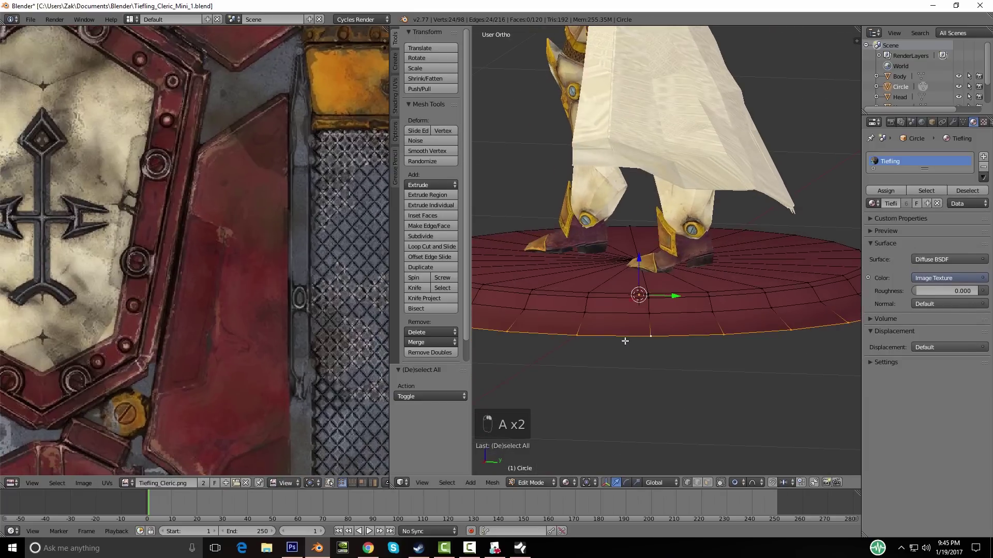
scroll(638, 337, down, 4)
key(ctrl+e)
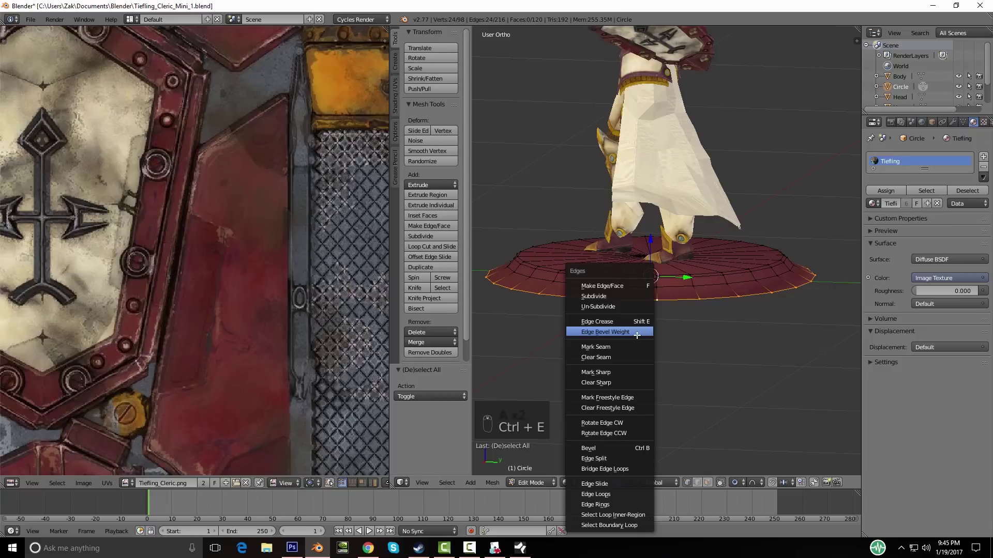
click(613, 347)
Step: Select the whole disc and unwrap it using the new seam
middle_drag(653, 343, 629, 339)
key(a)
key(a)
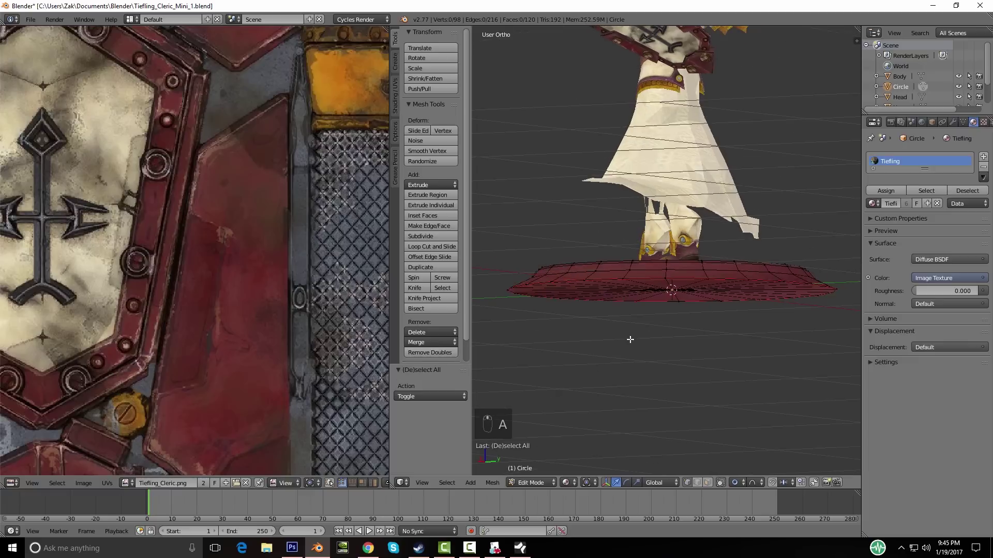
key(u)
click(629, 339)
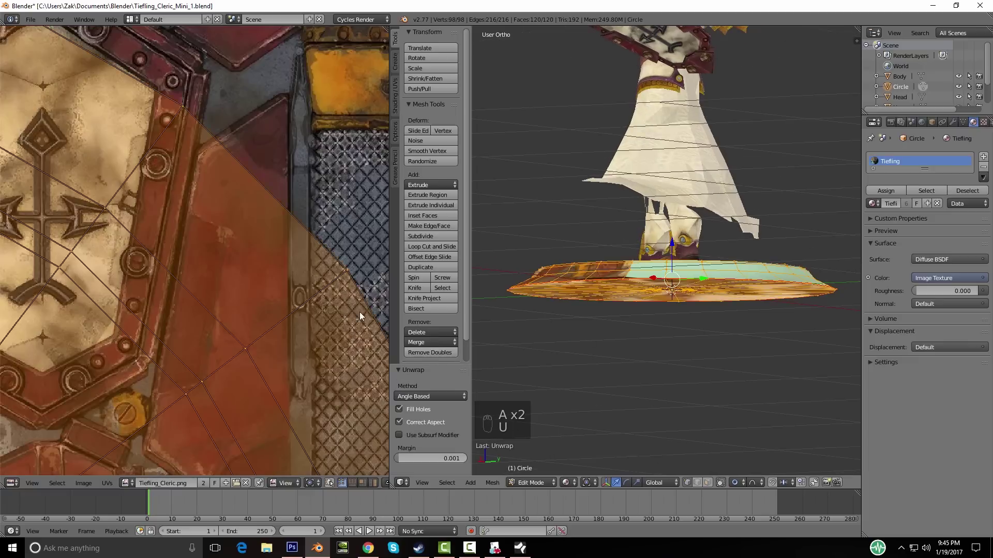
scroll(359, 312, down, 5)
scroll(282, 267, down, 2)
middle_drag(610, 250, 632, 279)
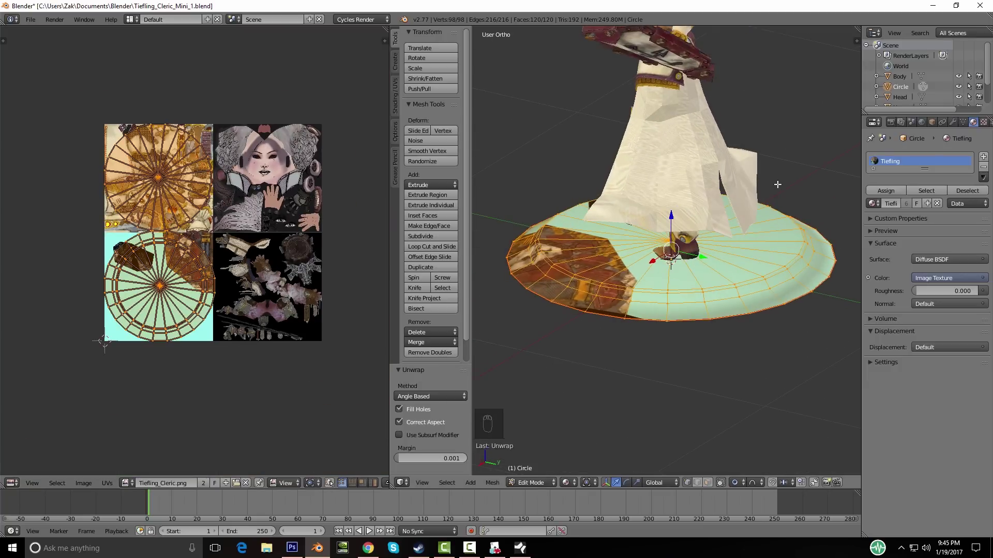
Step: Shrink the disc's UVs down, first to 0.086, in the texture view
key(a)
key(a)
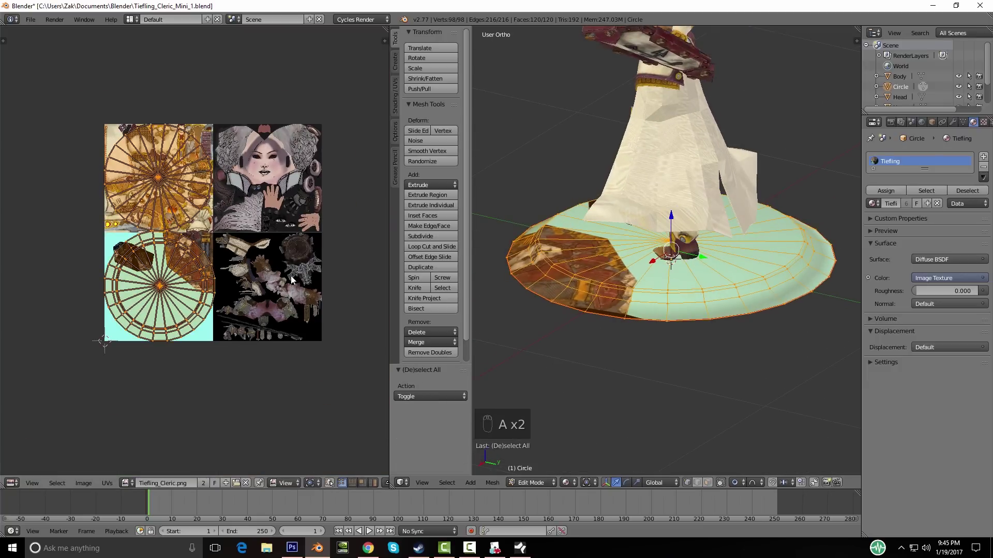
key(s)
click(161, 261)
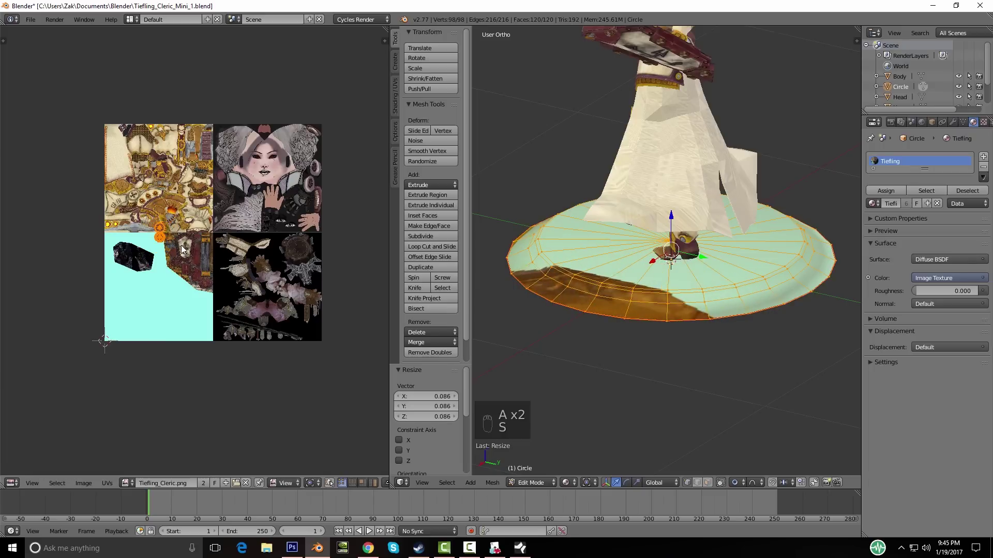
scroll(162, 261, up, 6)
middle_drag(162, 261, 227, 284)
key(s)
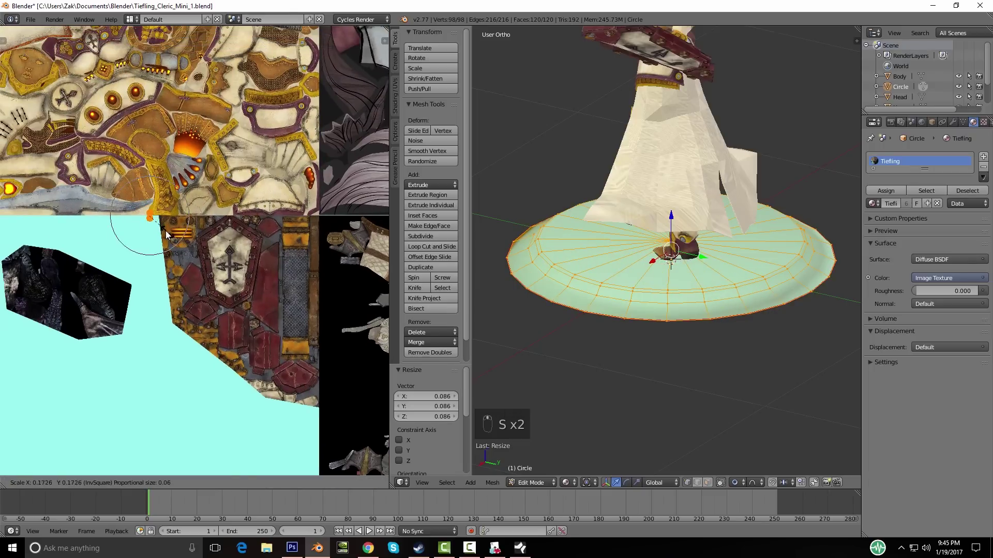
click(166, 235)
Step: Move the disc's UVs onto the red texture panel and rescale them to 0.163
key(g)
click(306, 330)
key(s)
click(260, 299)
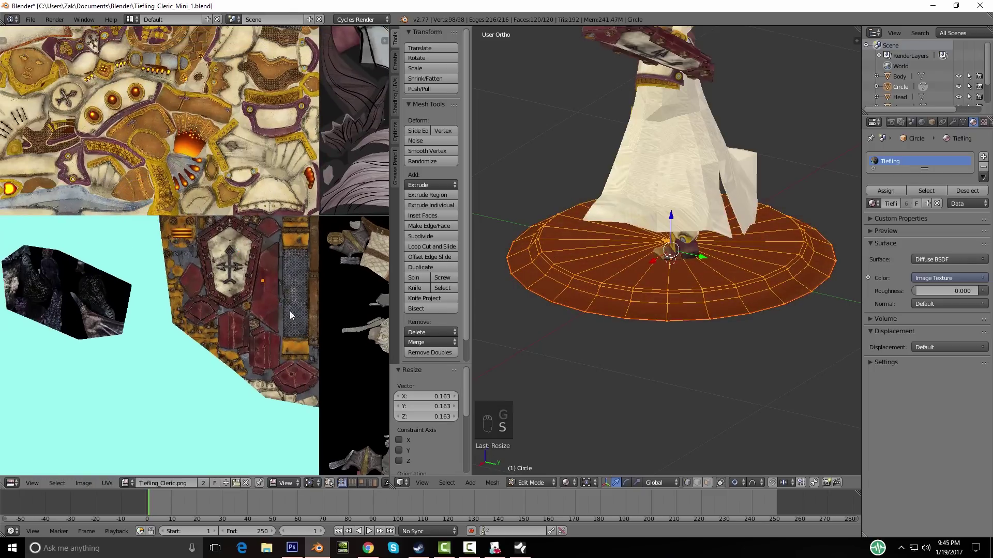
scroll(282, 303, up, 4)
key(s)
click(269, 282)
Step: Return to object mode and look over the now dark red base
key(Tab)
middle_drag(636, 297, 692, 355)
scroll(684, 284, down, 3)
scroll(723, 270, up, 3)
scroll(689, 313, down, 4)
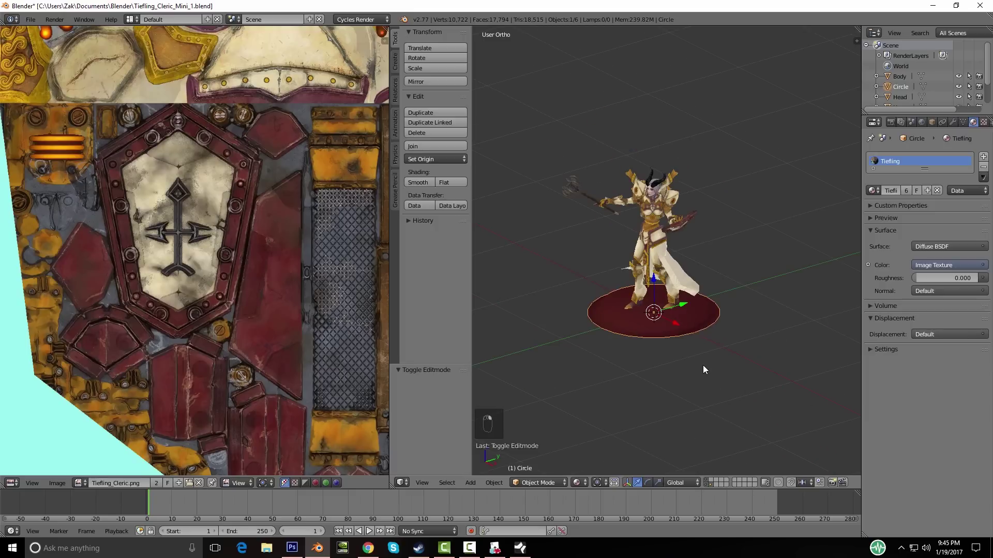
key(m)
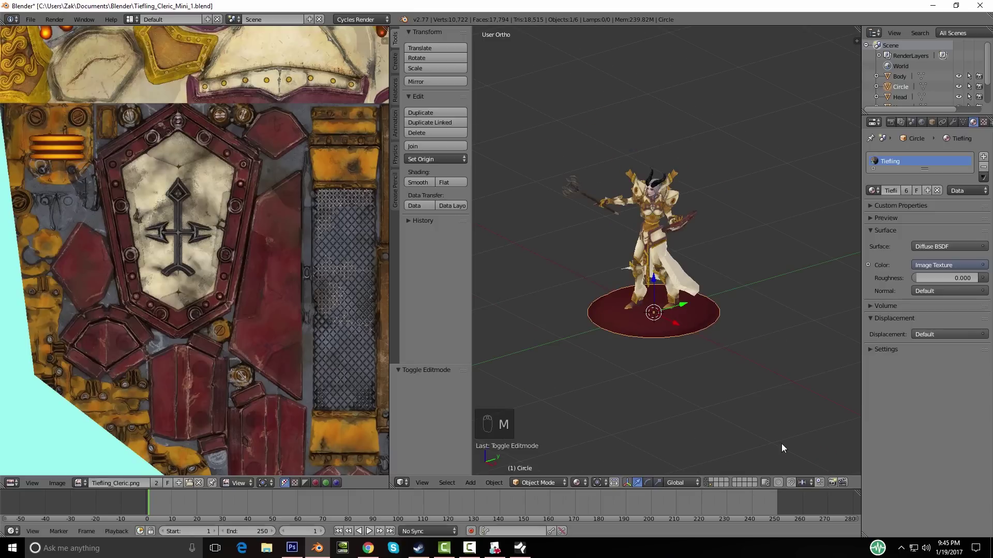
key(m)
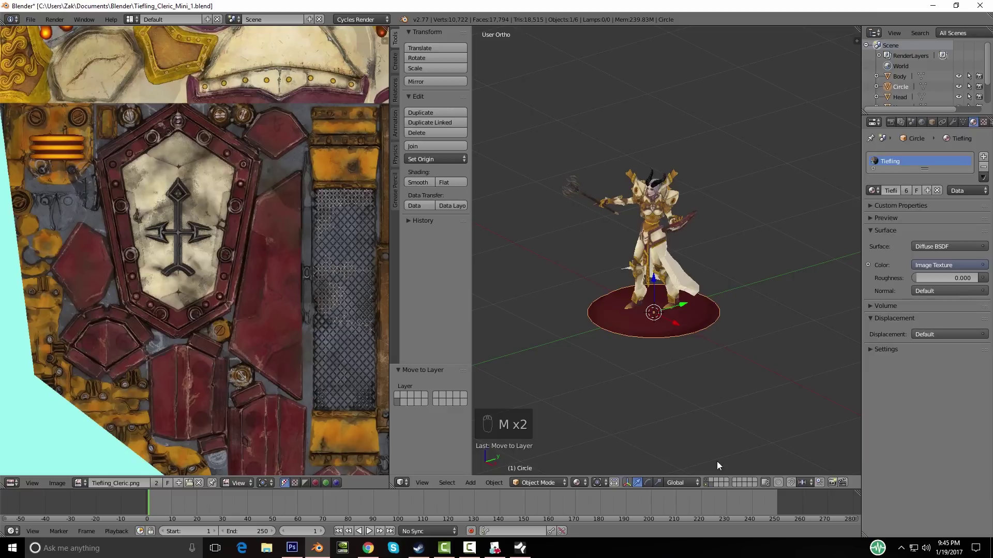
click(704, 486)
shift+click(705, 480)
scroll(694, 361, up, 5)
middle_drag(638, 368, 678, 371)
key(ctrl+s)
click(676, 370)
key(a)
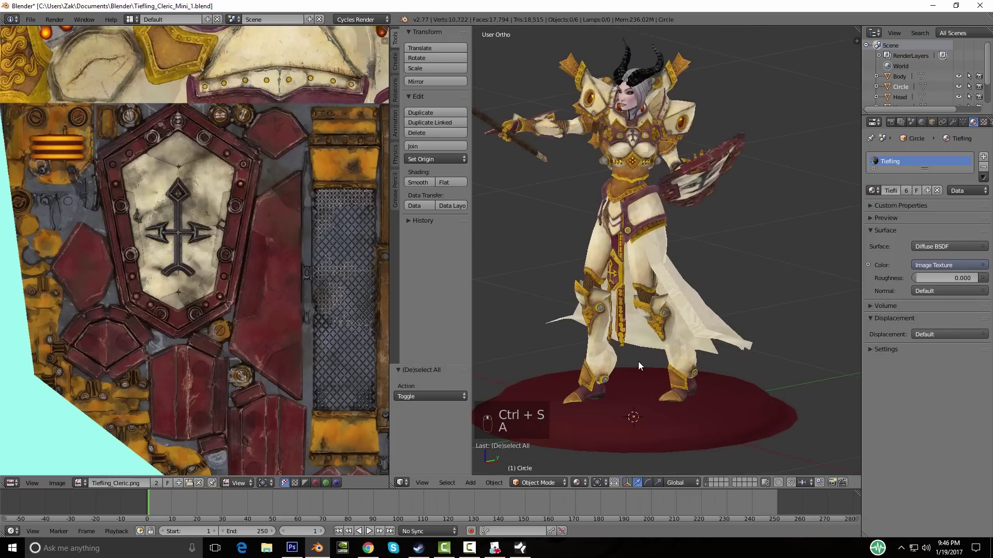
scroll(662, 364, down, 3)
middle_drag(662, 365, 601, 338)
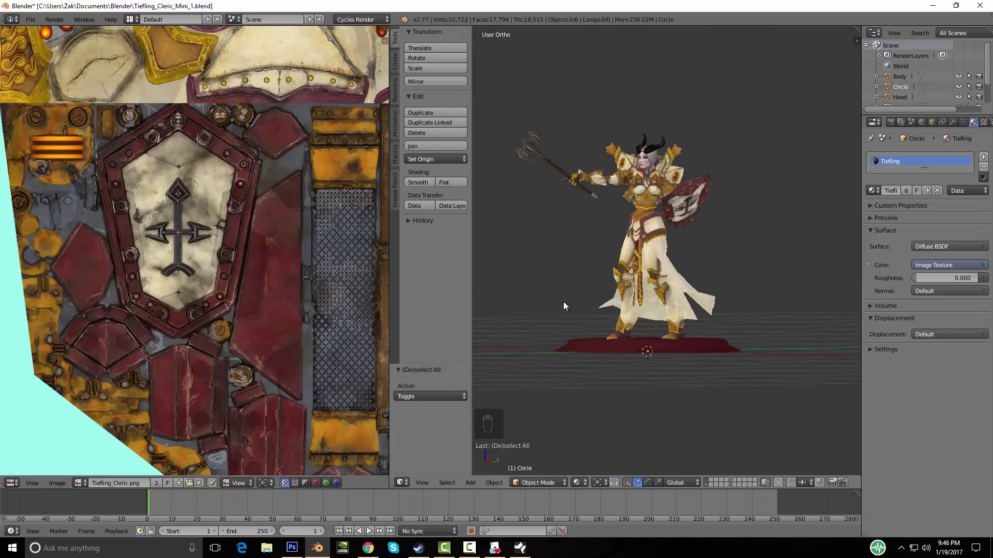
middle_drag(601, 302, 628, 302)
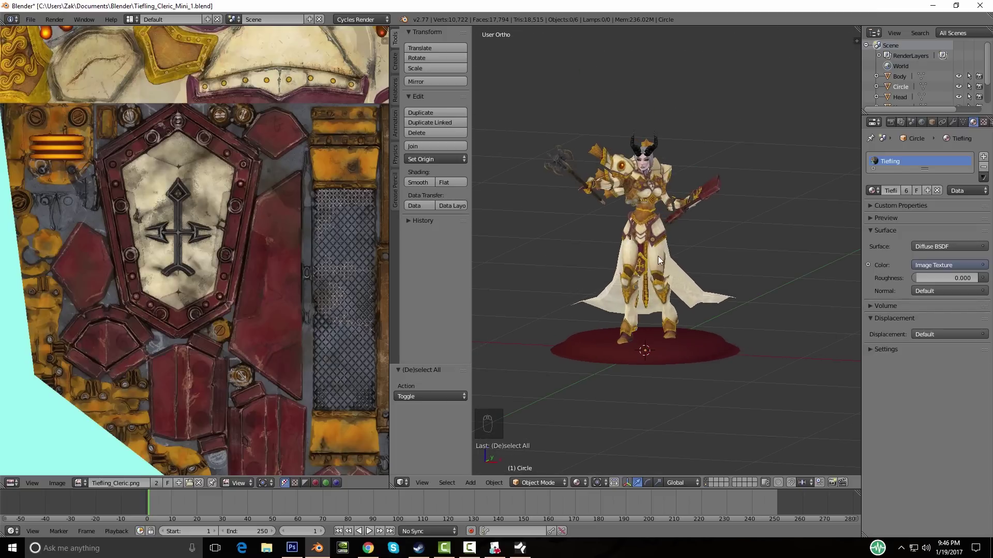
middle_drag(712, 370, 616, 336)
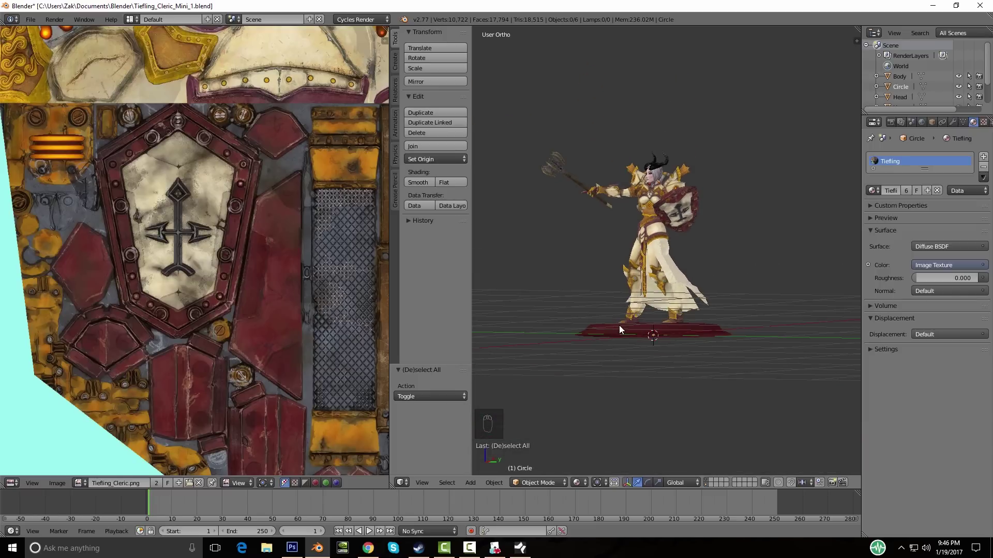
middle_drag(603, 328, 673, 197)
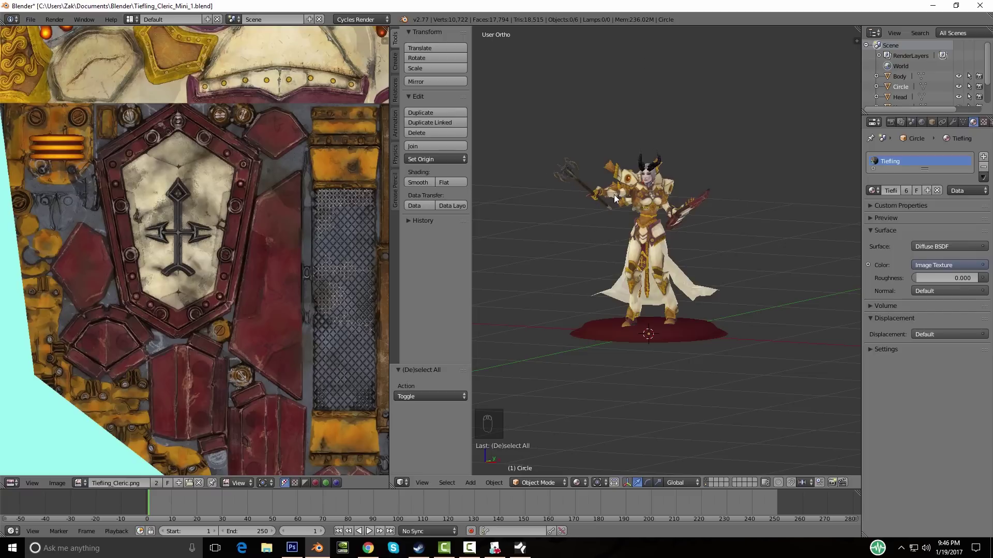
middle_drag(613, 194, 657, 261)
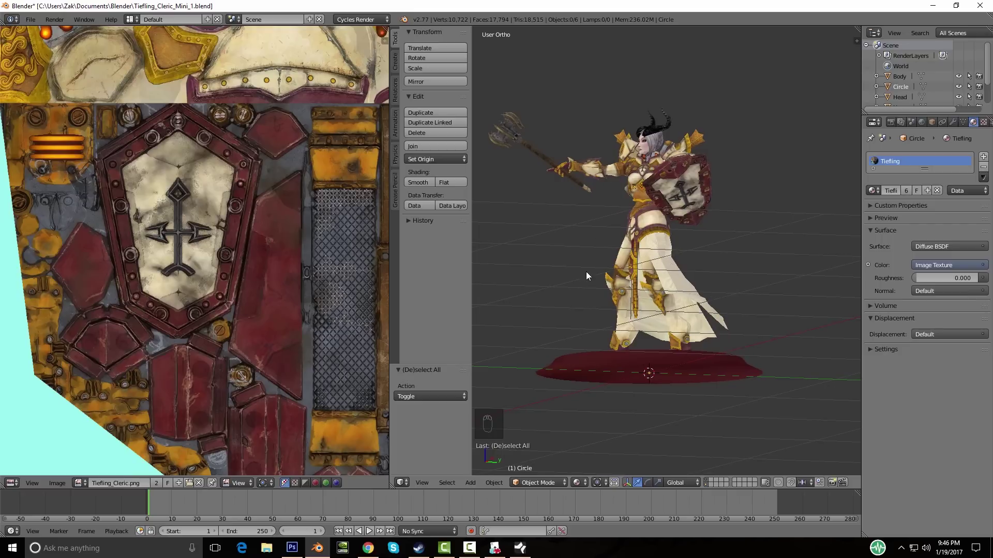
middle_drag(585, 271, 641, 274)
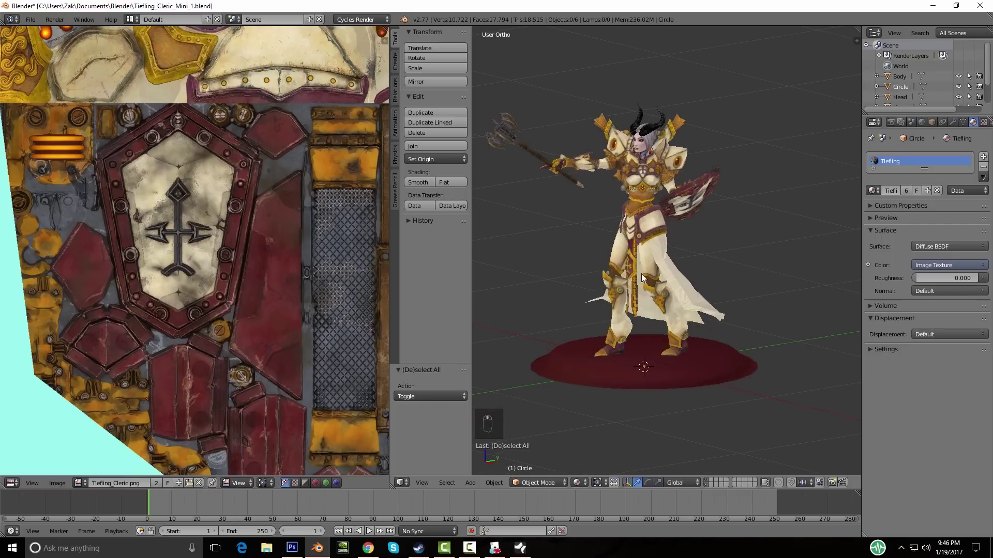
click(711, 480)
Step: Clear the selection and add a new cube mesh on the empty layer
key(a)
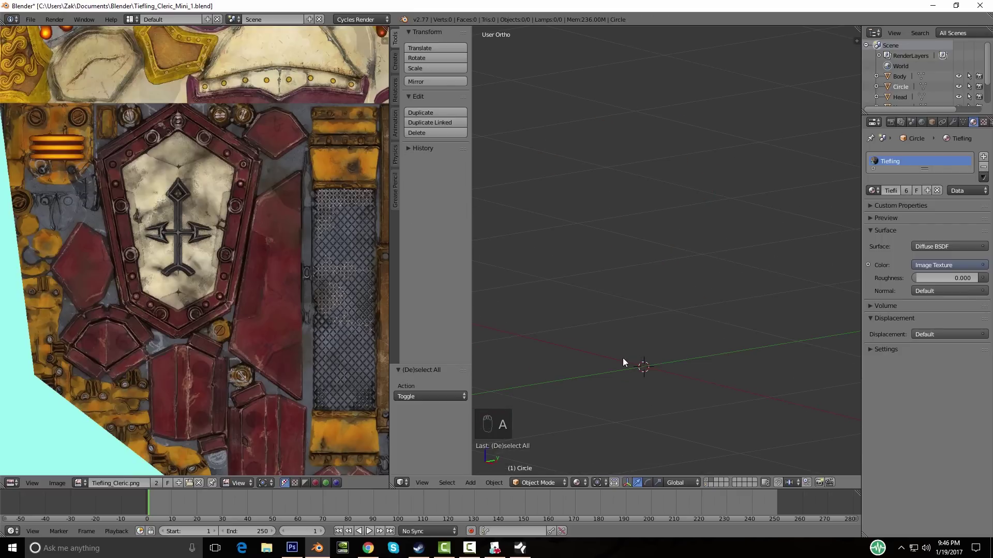
key(shift+a)
mouse_move(622, 357)
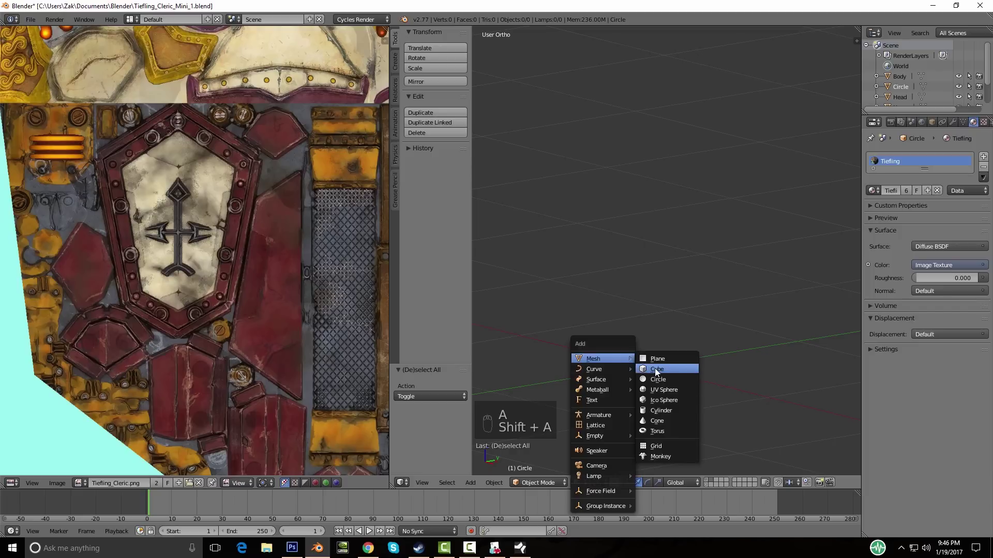
click(655, 369)
scroll(649, 396, down, 3)
middle_drag(649, 395, 693, 529)
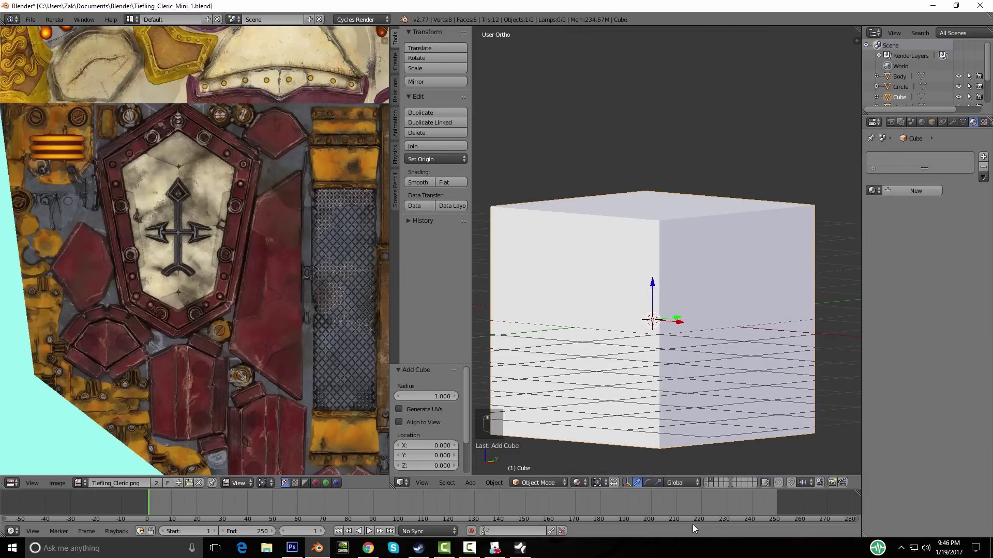
Step: Show the character's layer alongside the cube and switch to front view
shift+click(706, 485)
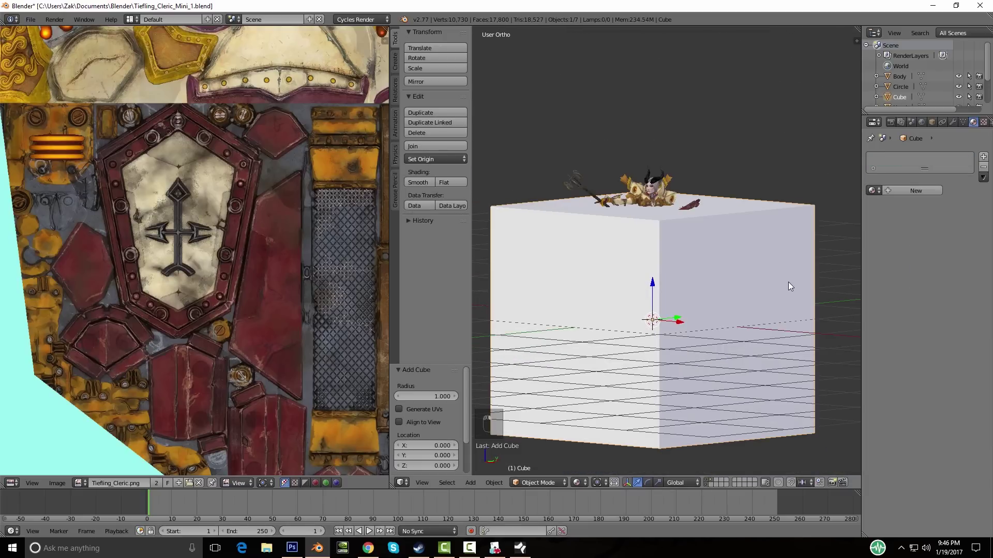
key(KP_8)
key(KP_8)
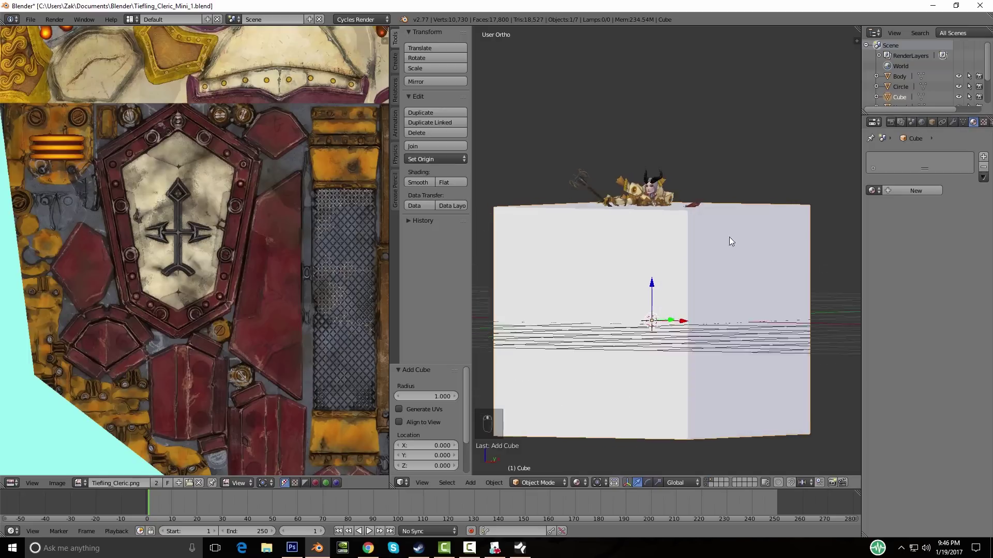
key(KP_1)
scroll(733, 237, up, 2)
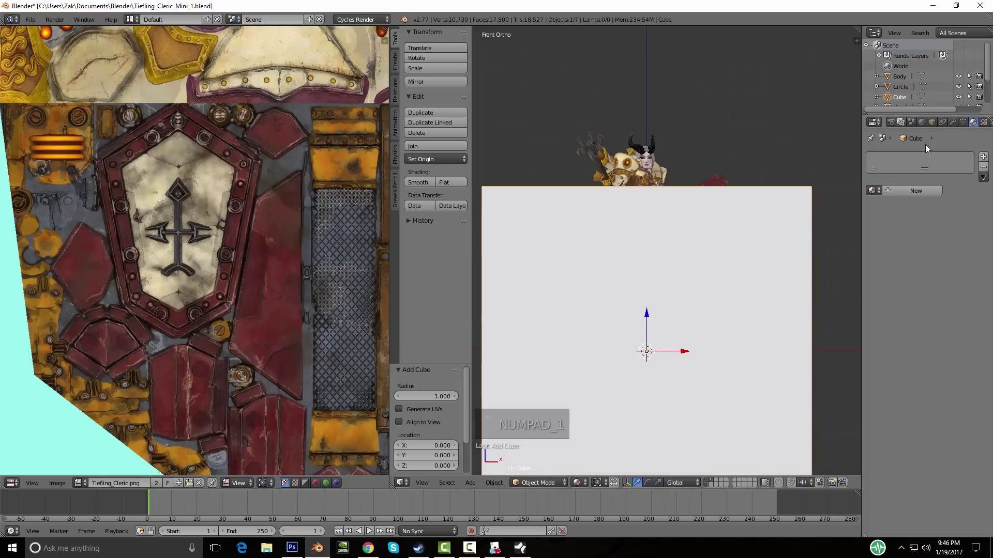
Step: Set the cube's object Maximum Draw Type to Wire
click(931, 122)
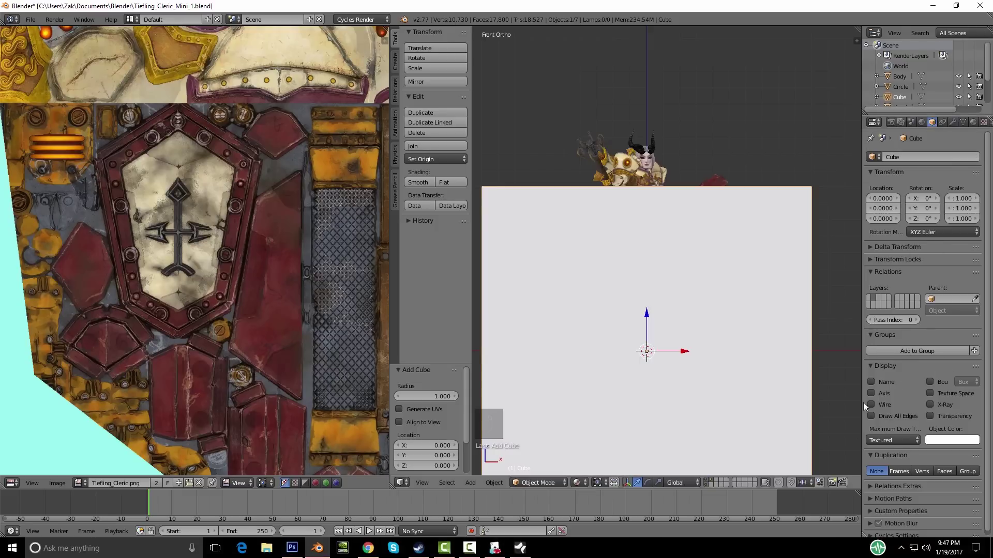
click(886, 439)
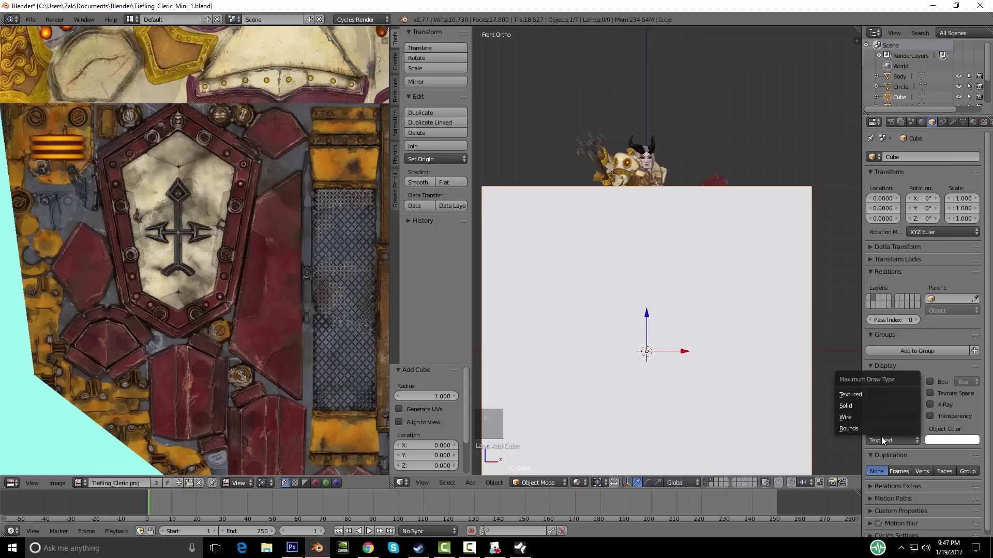
click(861, 423)
scroll(719, 320, down, 5)
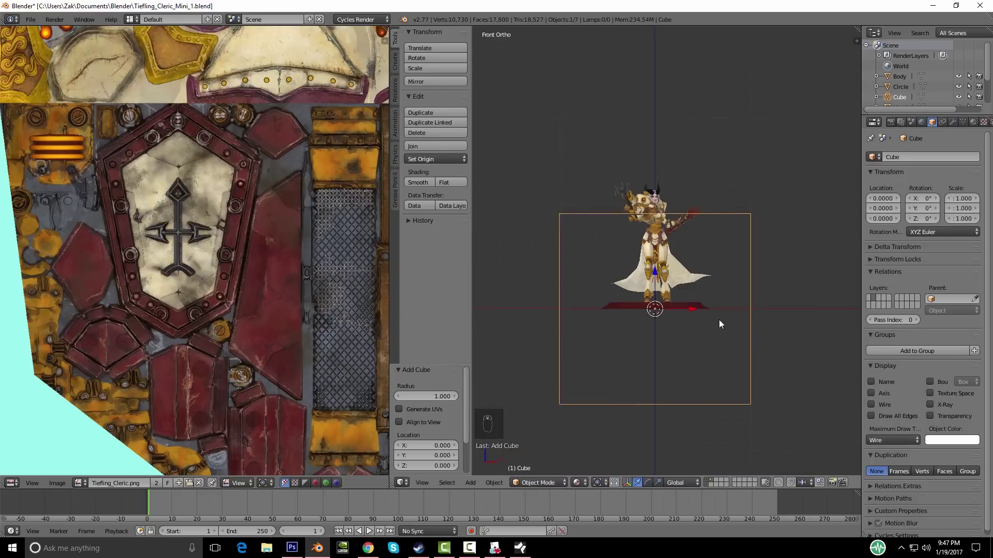
scroll(776, 337, up, 2)
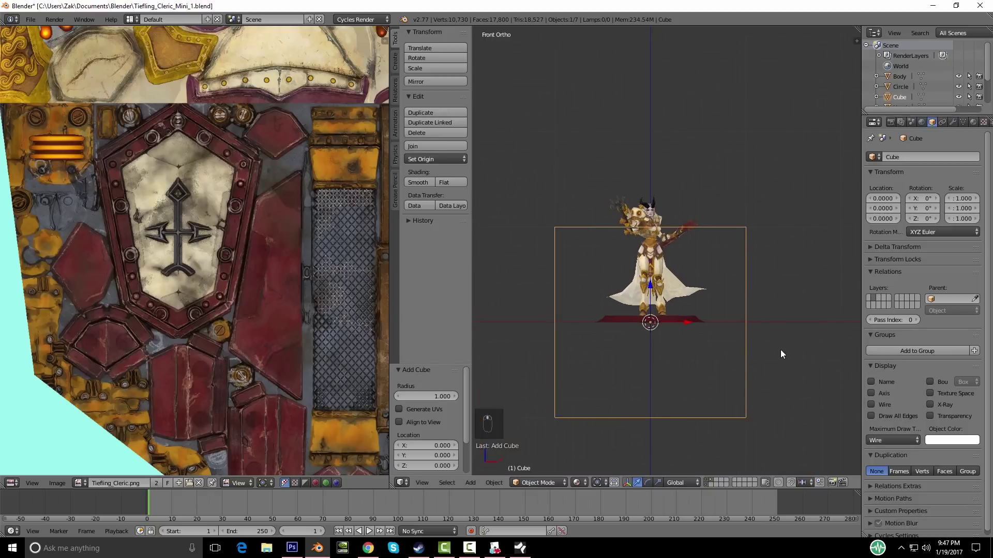
Step: Raise the cube 0.629 along Z and open it for mesh editing
middle_drag(772, 339, 749, 337)
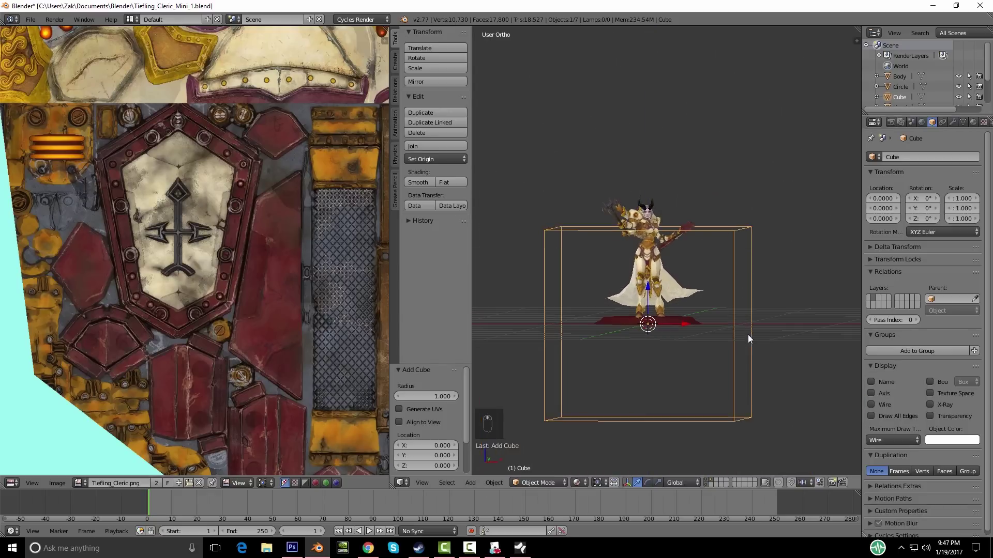
key(KP_1)
key(g)
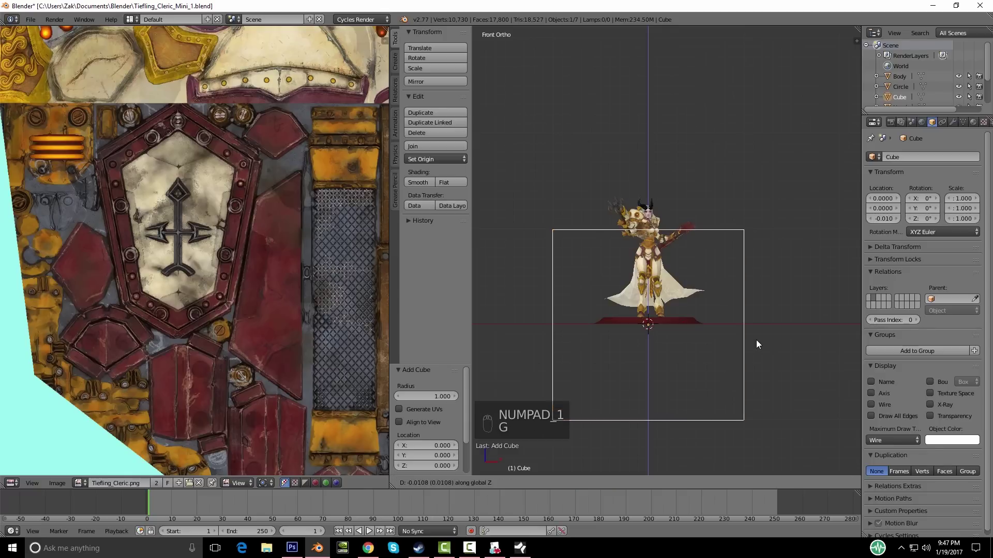
middle_drag(777, 312, 789, 328)
key(Tab)
Step: In front view, shorten the box along Z and raise it slightly to fit the figure's height
key(s)
right_click(795, 323)
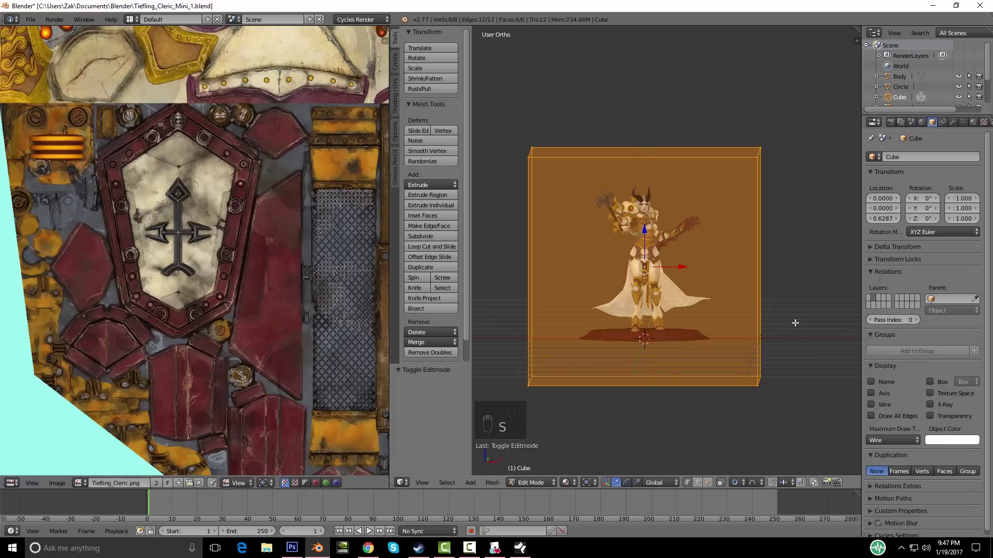
key(KP_1)
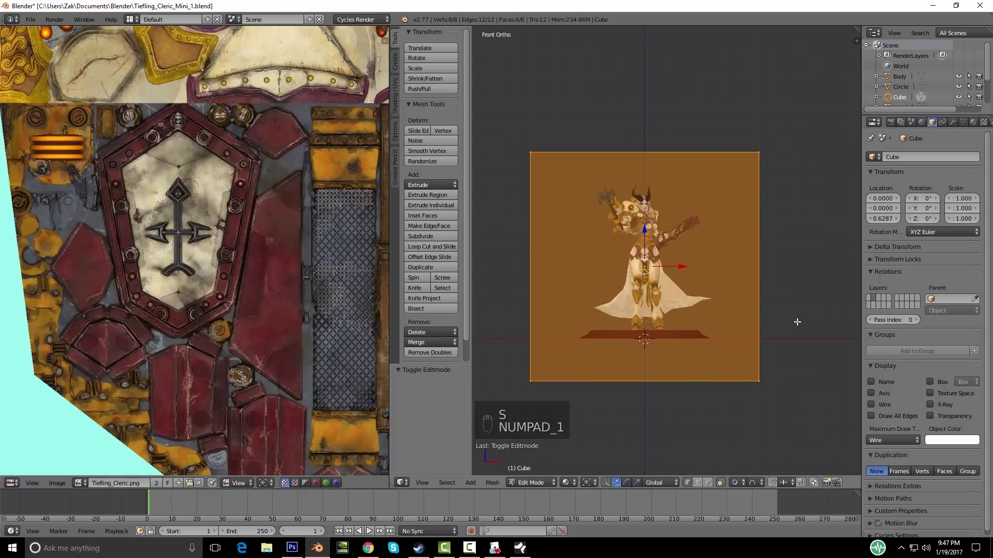
key(s)
key(z)
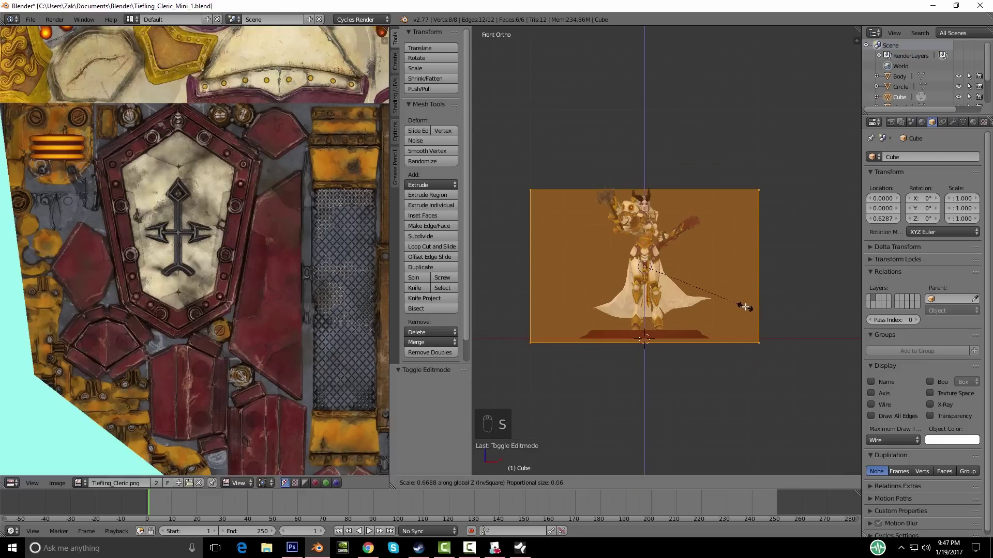
click(744, 308)
key(g)
key(z)
click(775, 307)
key(s)
key(z)
click(777, 309)
Step: Narrow the box to 0.419 along X and thin its depth along Y from the side view
mouse_move(777, 309)
middle_down()
mouse_move(757, 313)
mouse_move(782, 319)
middle_up()
key(KP_1)
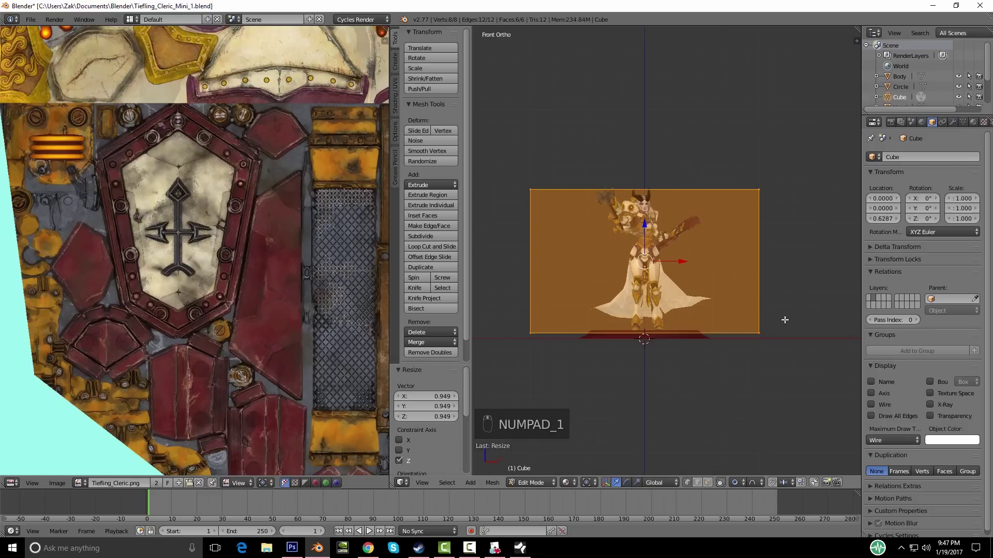
key(s)
key(x)
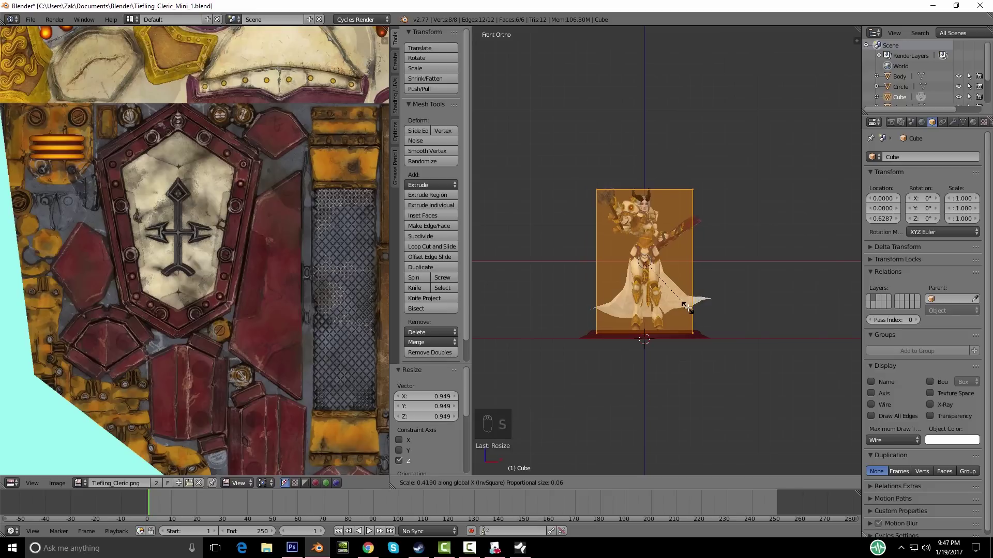
click(687, 307)
key(KP_3)
key(s)
key(y)
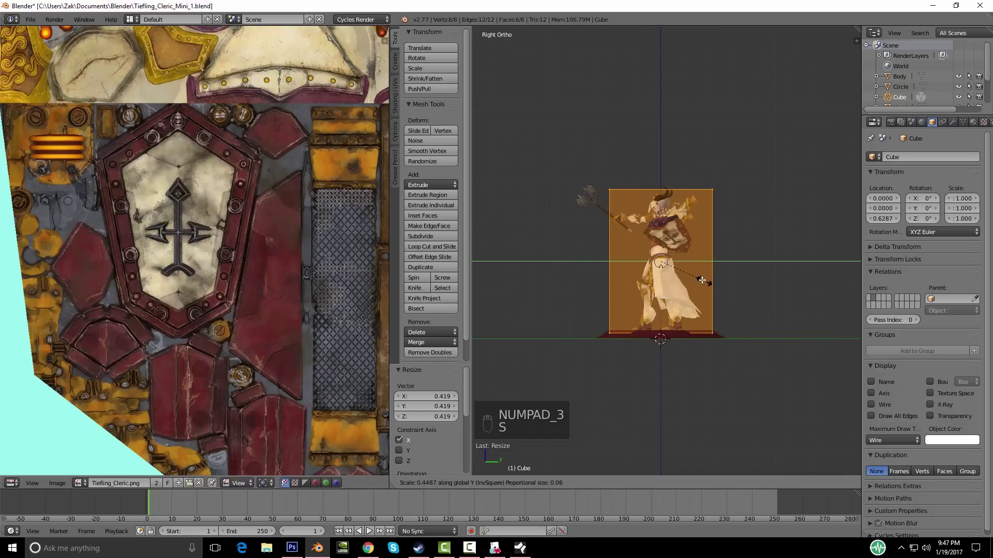
click(699, 279)
Step: Fine-tune the box to 0.936 along X and 0.918 along Y, then leave Edit Mode
middle_drag(699, 280, 631, 309)
scroll(708, 326, down, 5)
key(a)
key(a)
scroll(758, 360, up, 4)
key(s)
key(x)
click(752, 364)
key(s)
key(y)
click(713, 400)
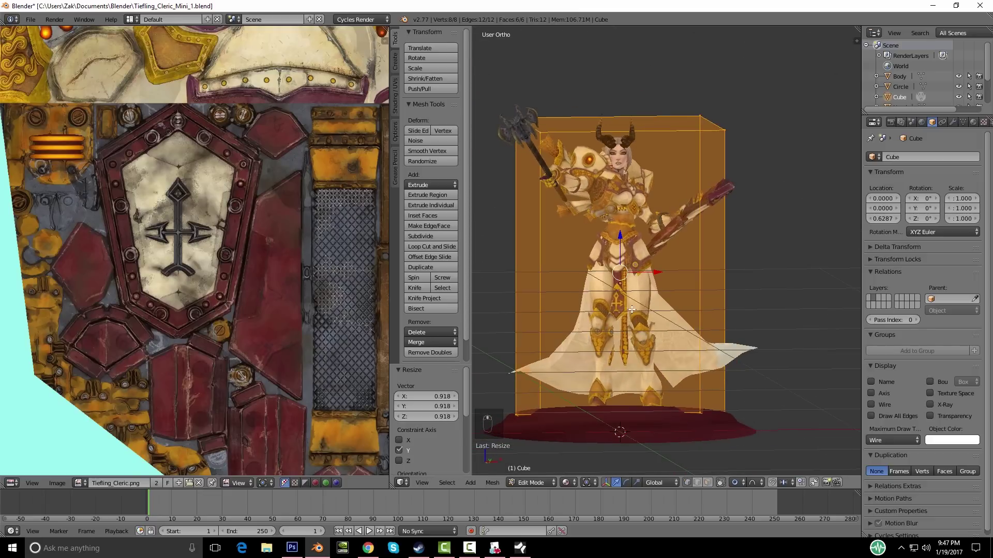
middle_drag(555, 276, 576, 319)
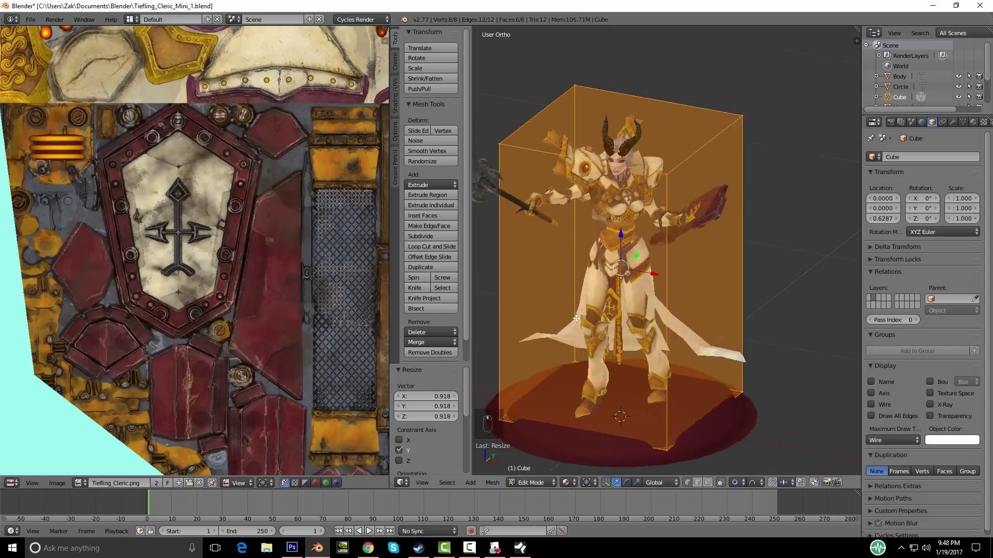
key(Tab)
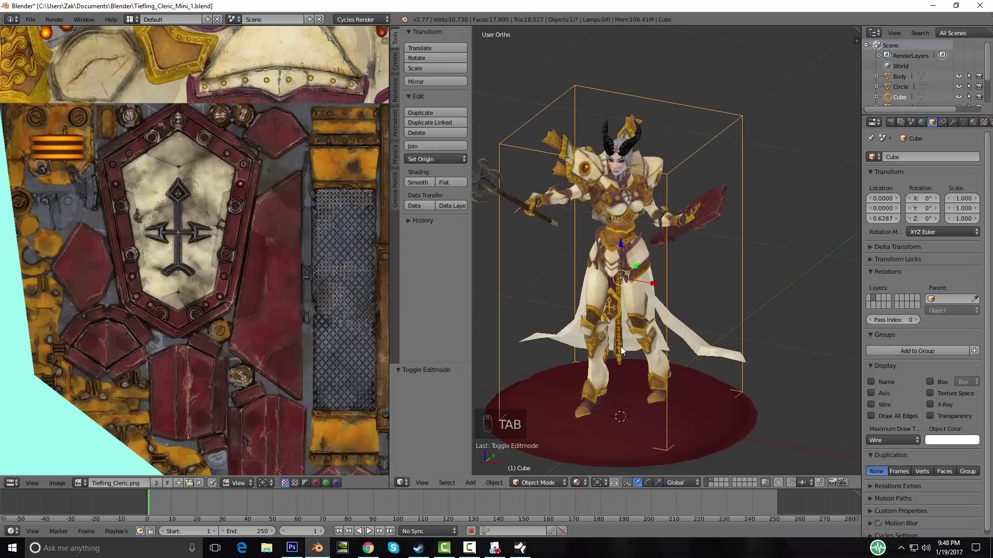
Step: Save Tiefling_Cleric_Mini_1.blend with body, head, weapons and base layers visible, then select the Cube box
key(ctrl+s)
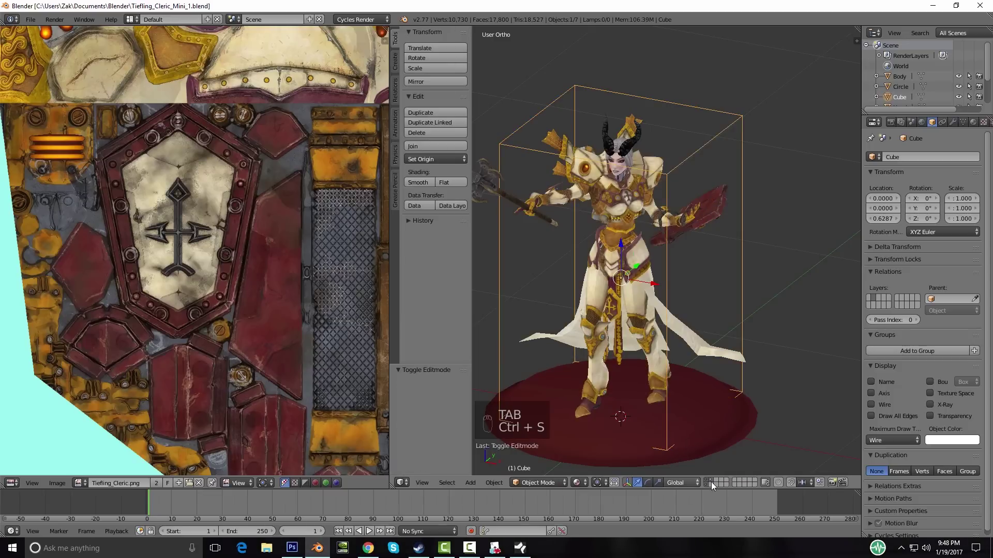
click(706, 485)
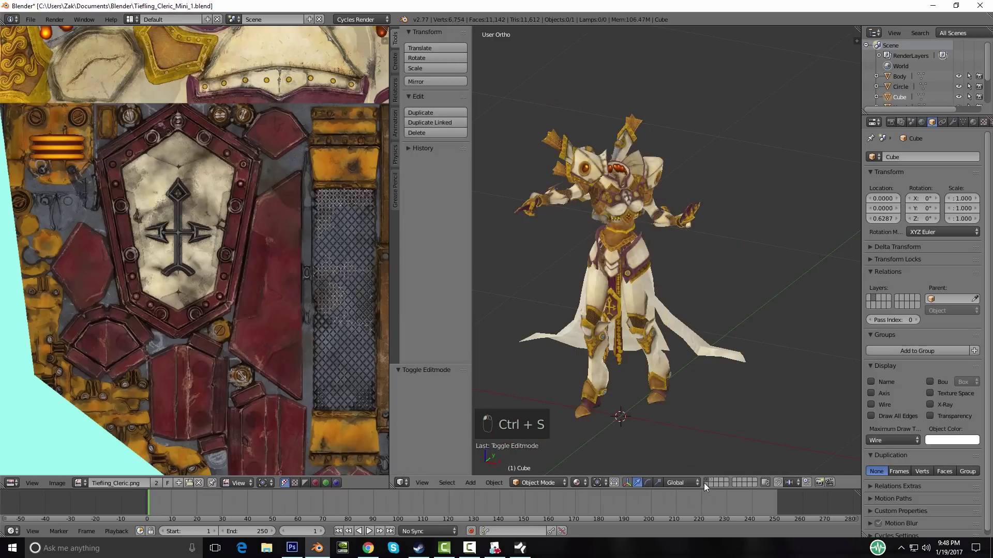
click(708, 481)
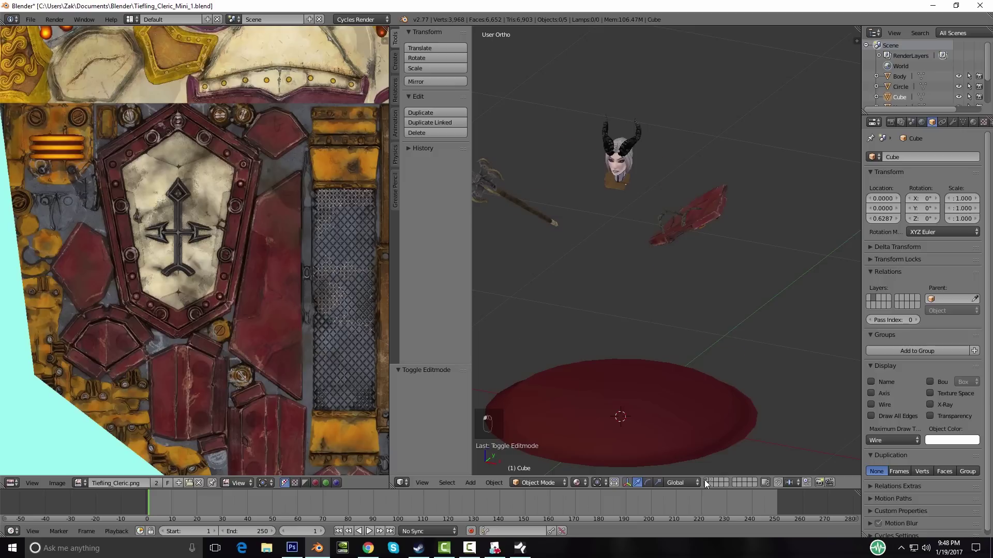
shift+click(705, 485)
key(a)
middle_drag(688, 402, 628, 360)
scroll(649, 393, down, 3)
key(a)
key(a)
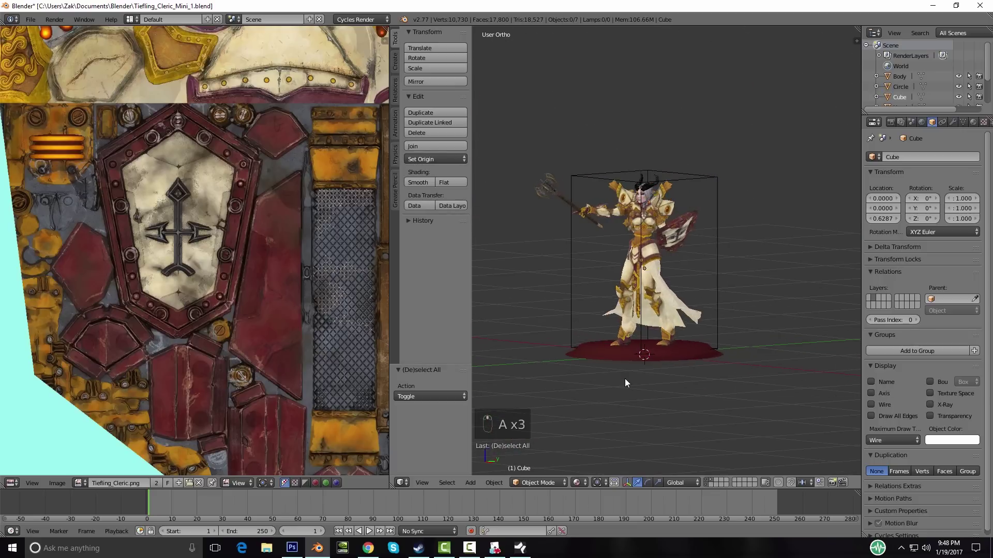
key(ctrl+s)
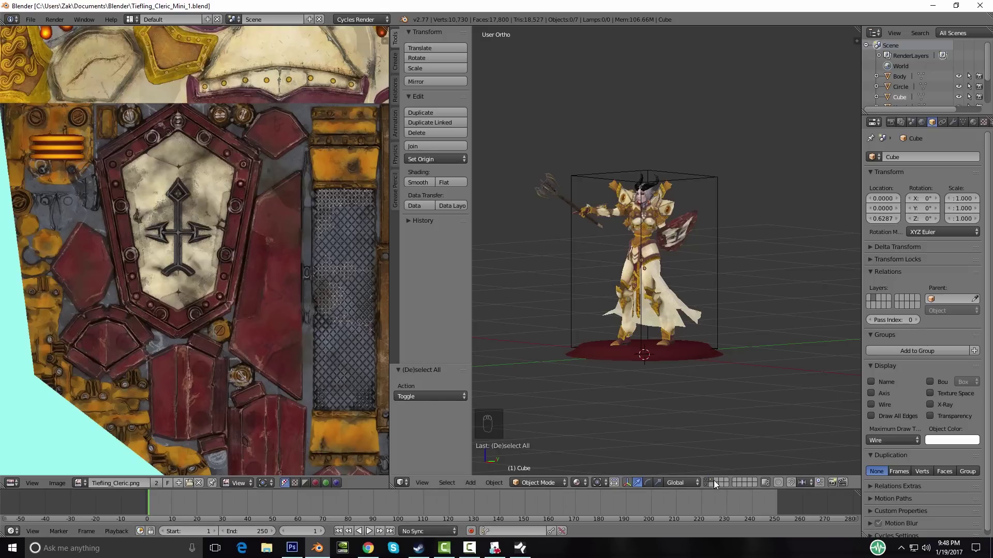
middle_drag(620, 332, 651, 369)
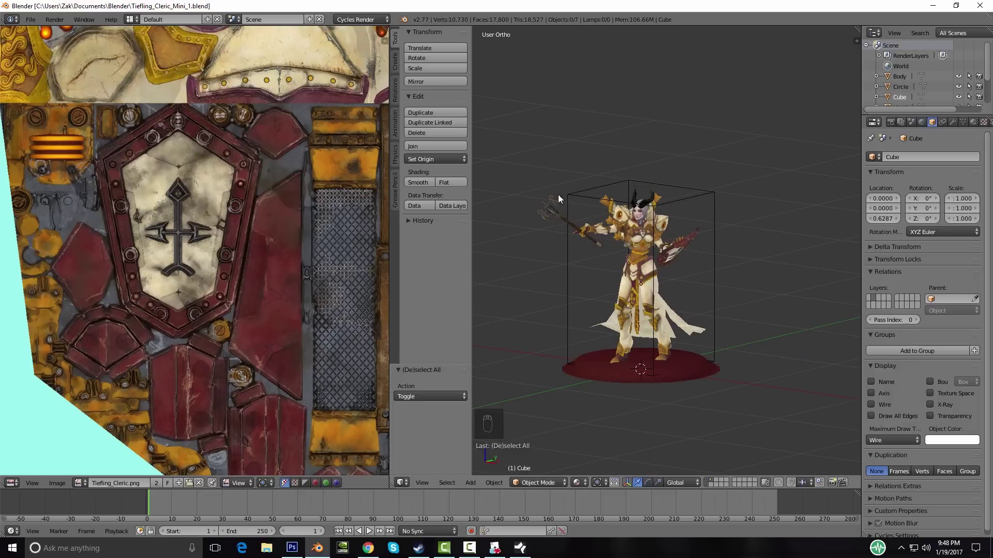
right_click(712, 264)
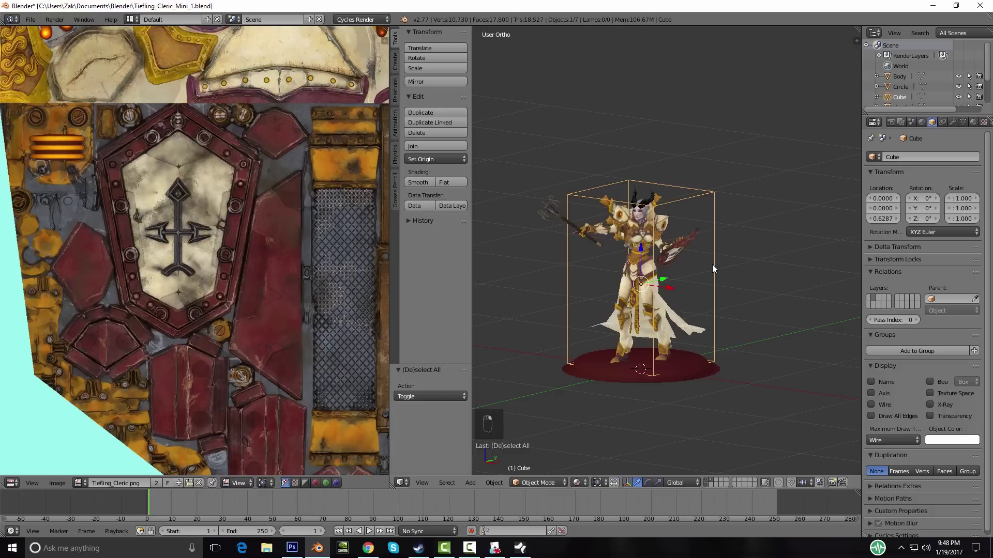
Step: Delete the Cube and export the figure as Wavefront OBJ into the Kitbash Tief Cler folder
key(Delete)
click(712, 264)
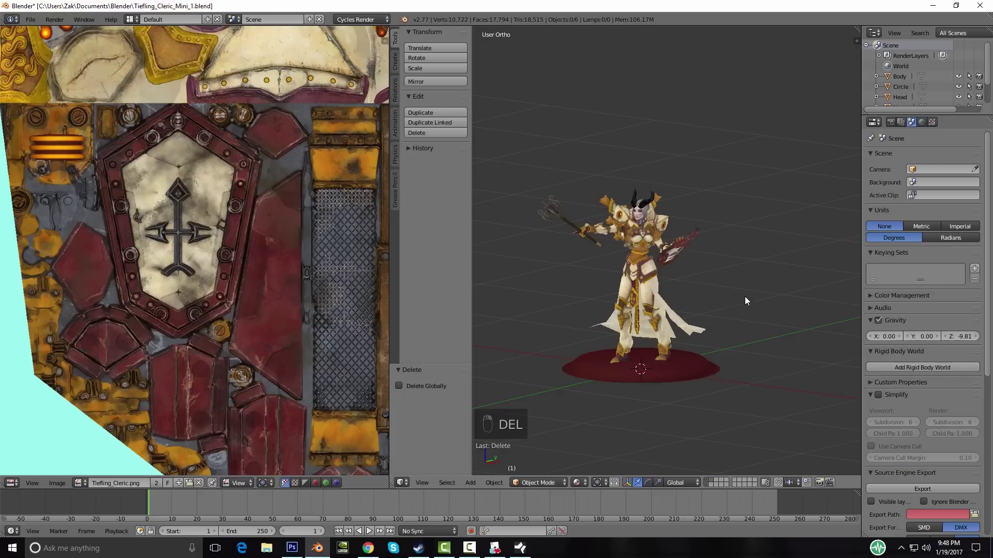
click(29, 18)
mouse_move(62, 212)
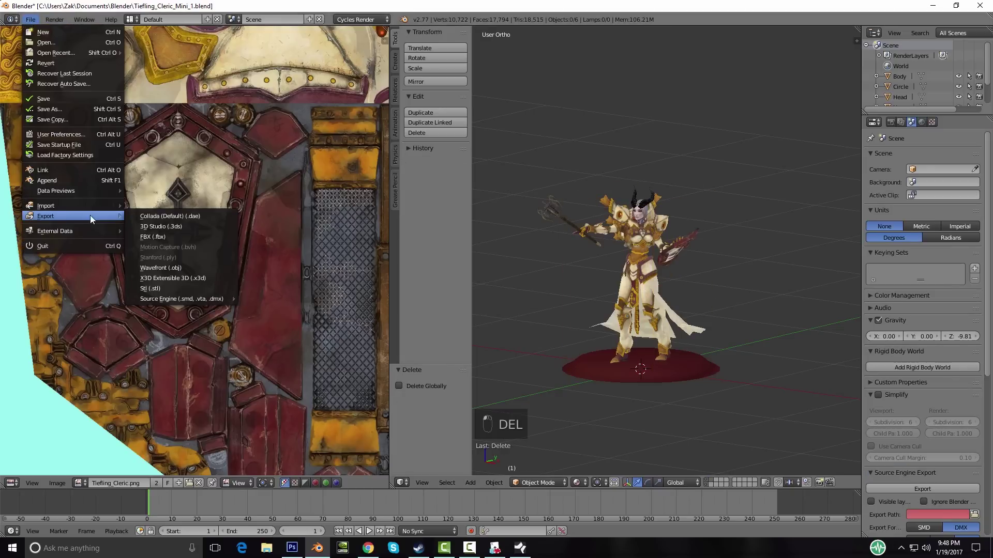
click(173, 268)
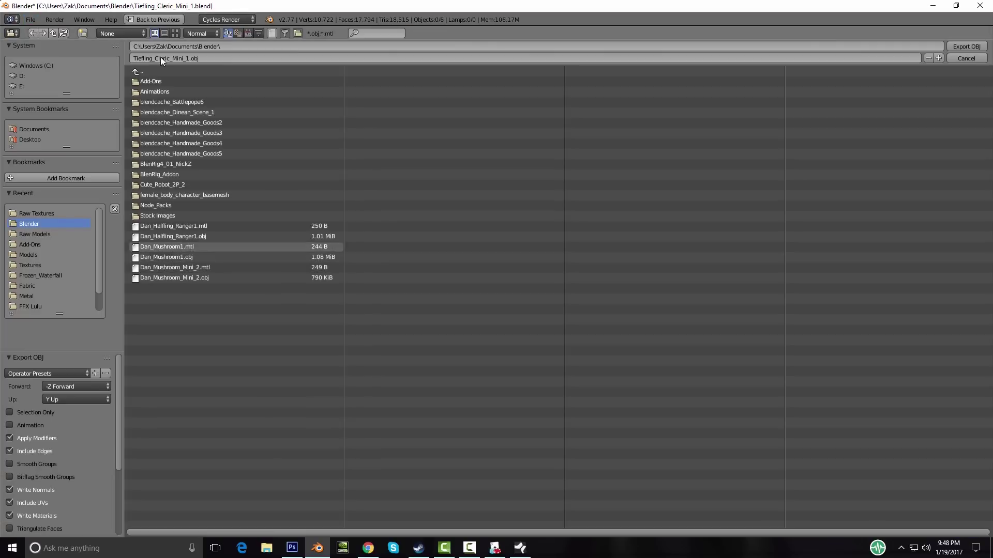
click(42, 214)
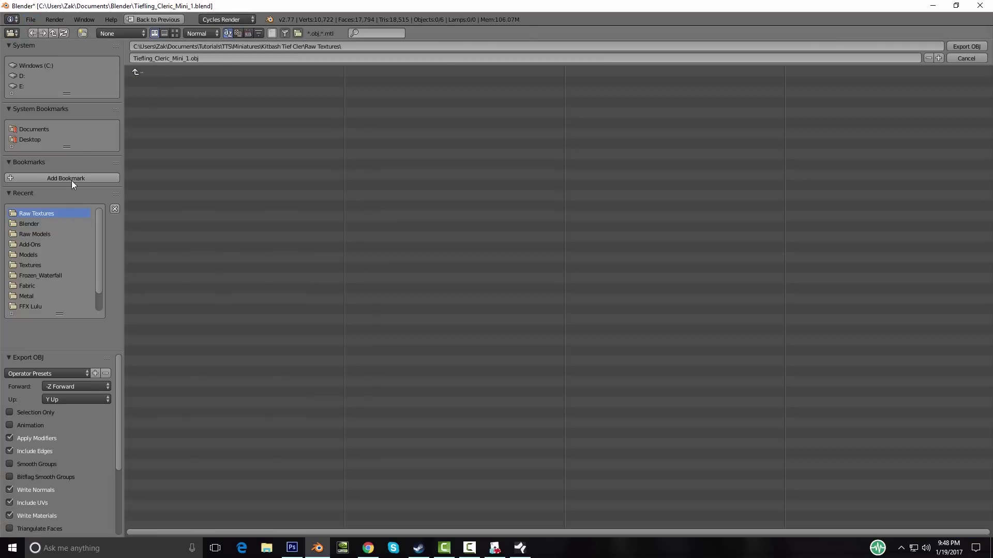
click(151, 74)
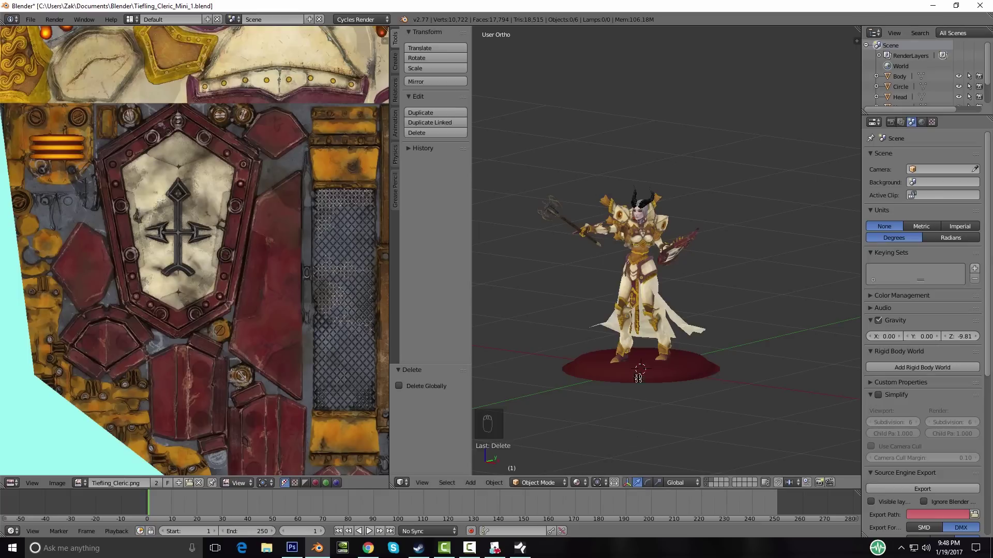
Step: Restore the Cube, delete the figurine parts, and export the Cube as Tiefling_Cleric_Mini_1_coll.obj
key(ctrl+z)
middle_drag(646, 372, 523, 358)
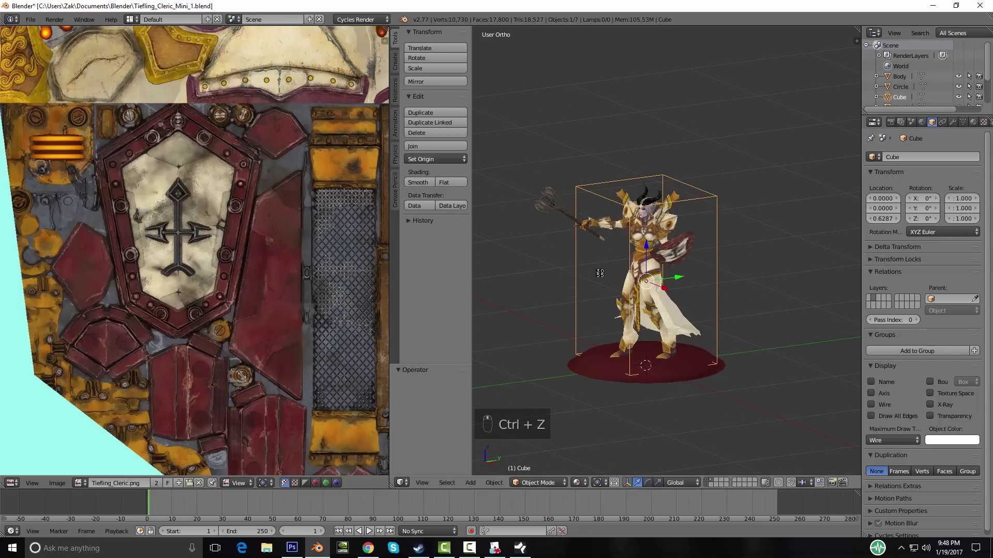
middle_drag(589, 338, 647, 393)
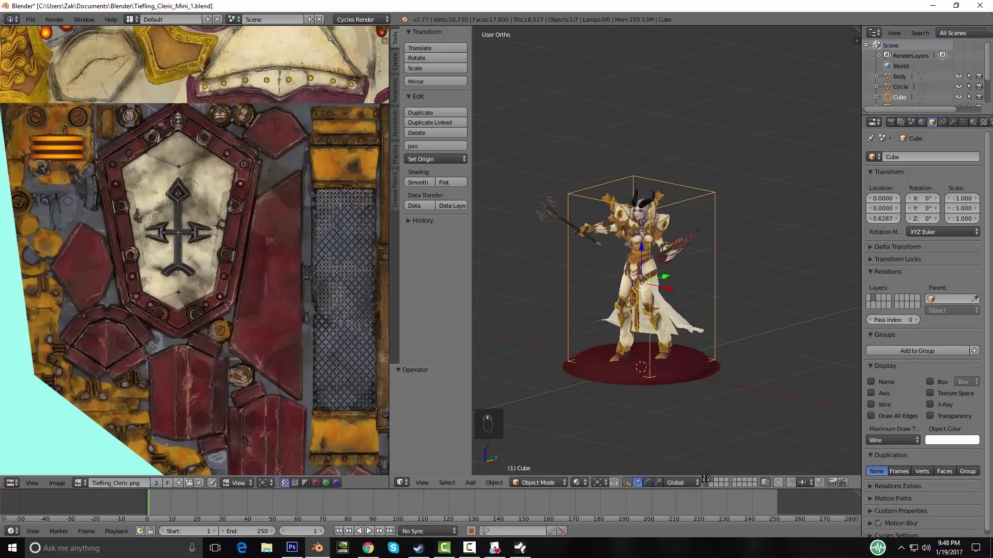
key(Delete)
key(a)
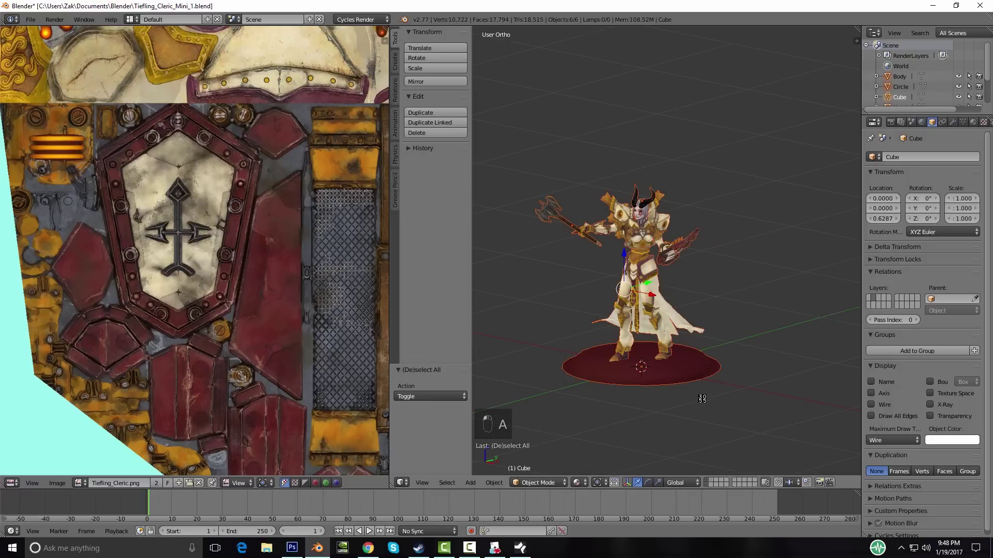
key(Delete)
click(702, 401)
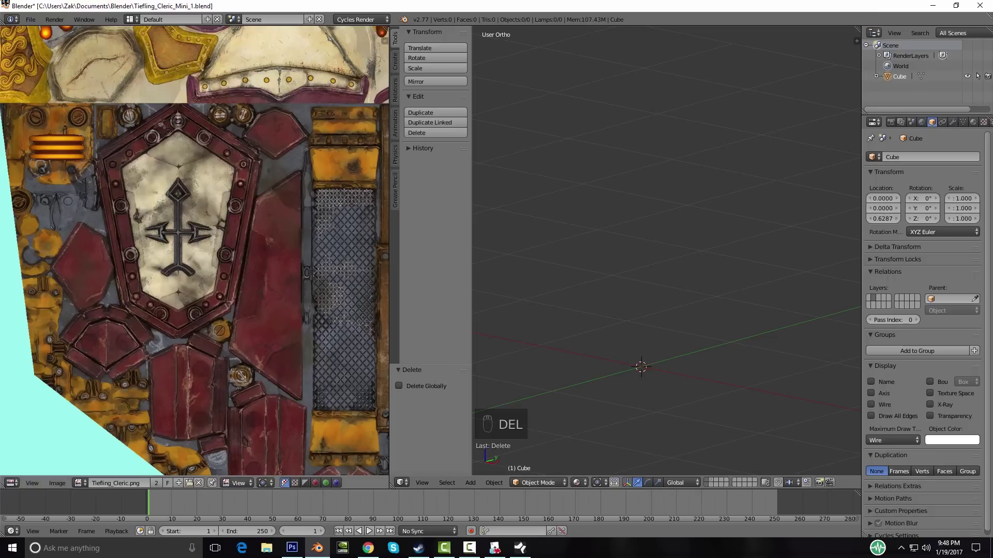
click(29, 19)
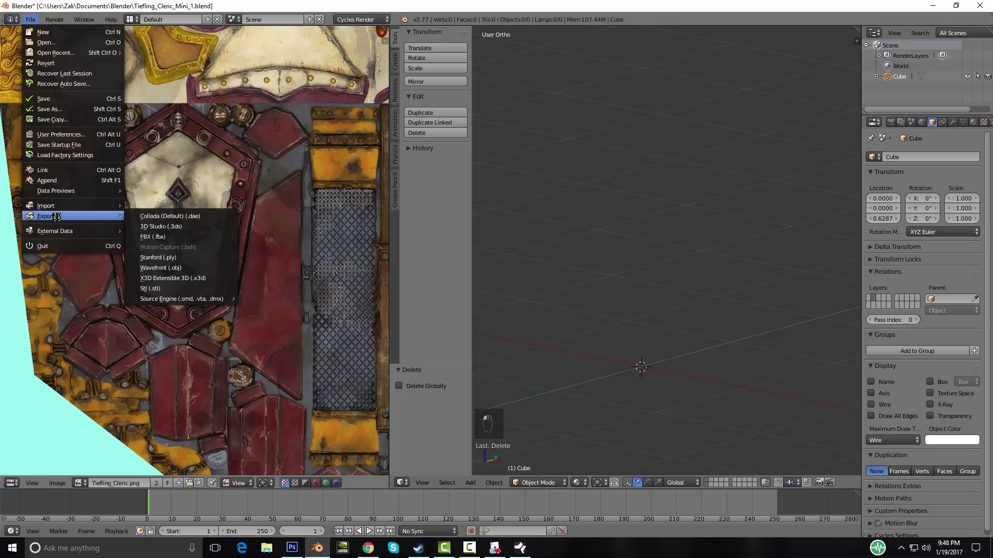
click(170, 263)
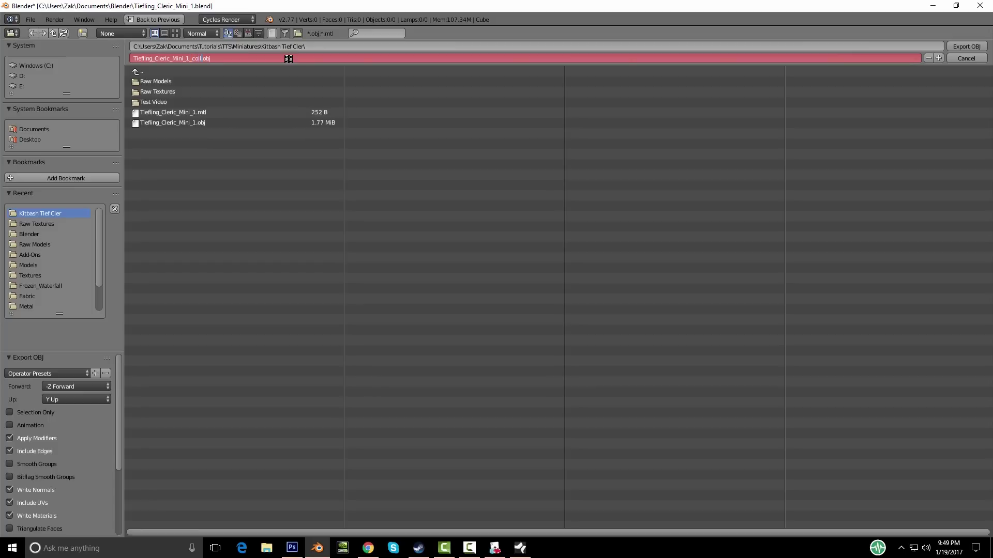
key(Return)
key(Return)
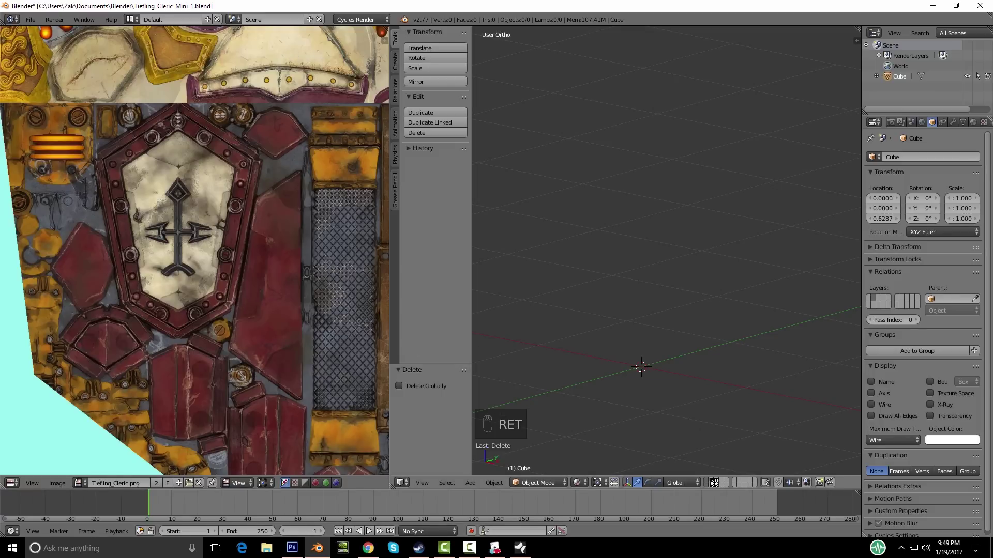
Step: Undo back to the full figurine scene and save the blend file
key(ctrl+z)
key(ctrl+z)
key(ctrl+z)
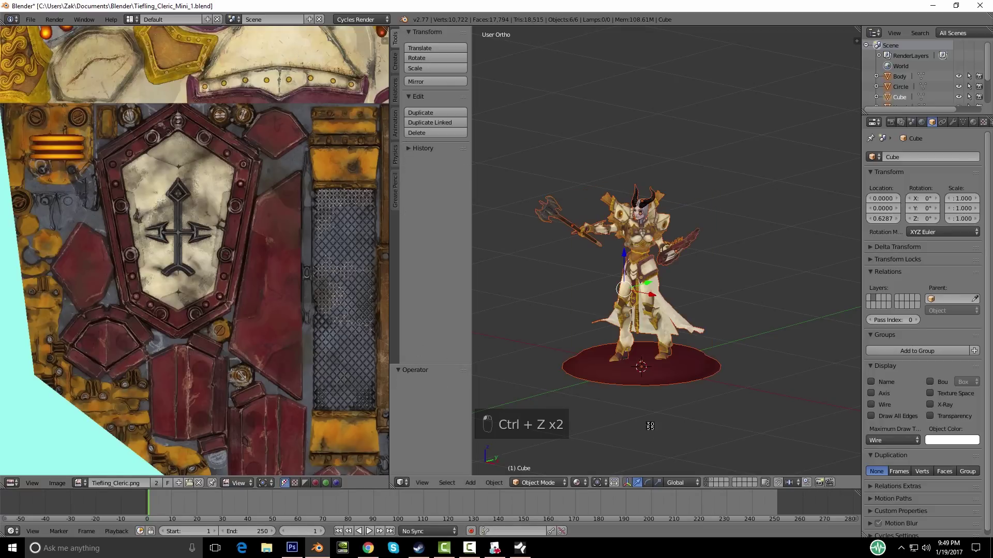
key(a)
middle_drag(593, 367, 624, 375)
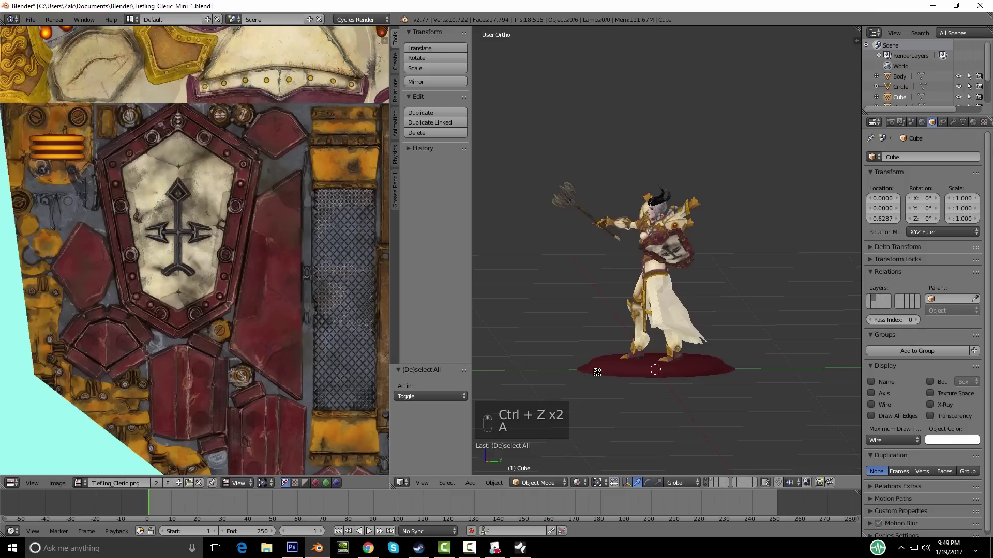
key(ctrl+s)
middle_drag(675, 379, 684, 385)
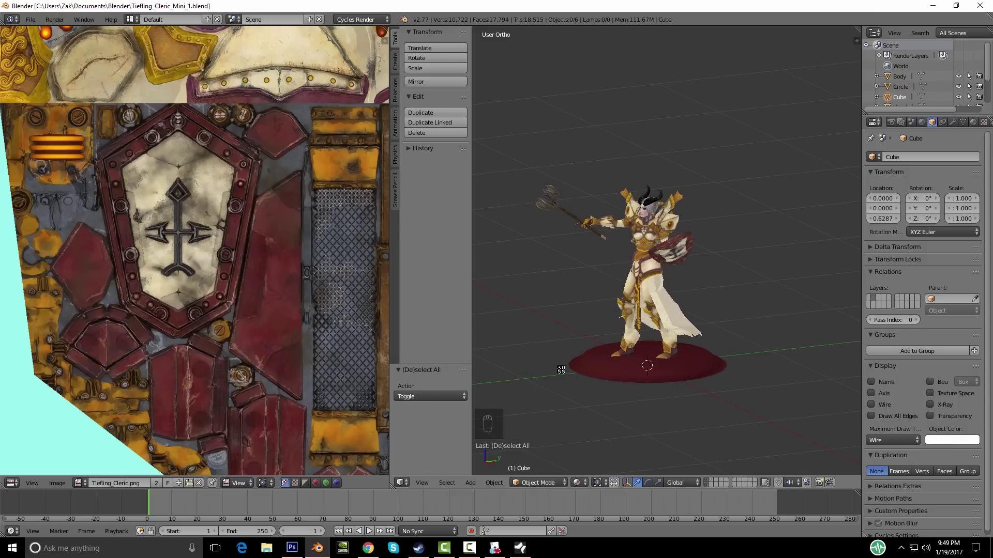
click(495, 548)
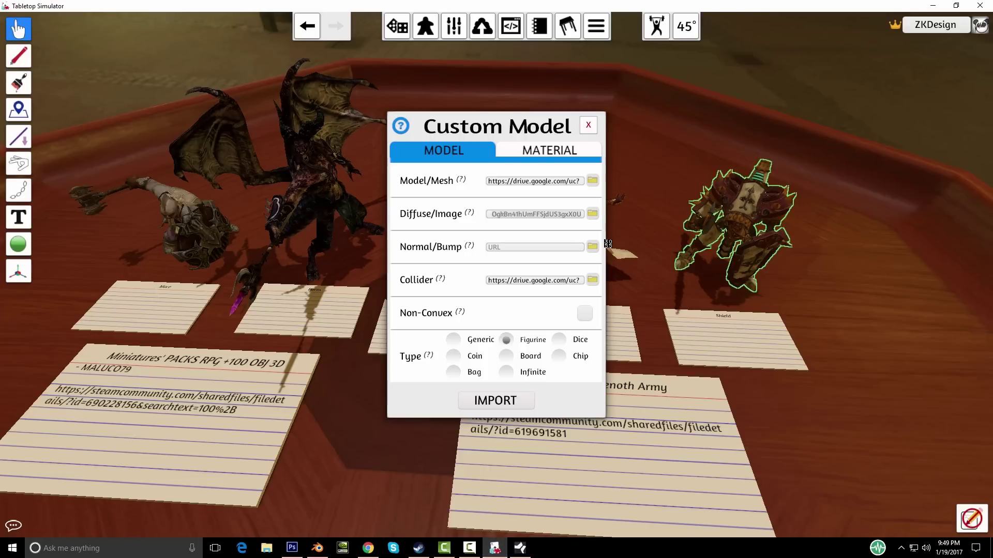
Step: Close the Custom Model dialog and delete the extra Revenger miniature
click(597, 124)
scroll(590, 363, down, 5)
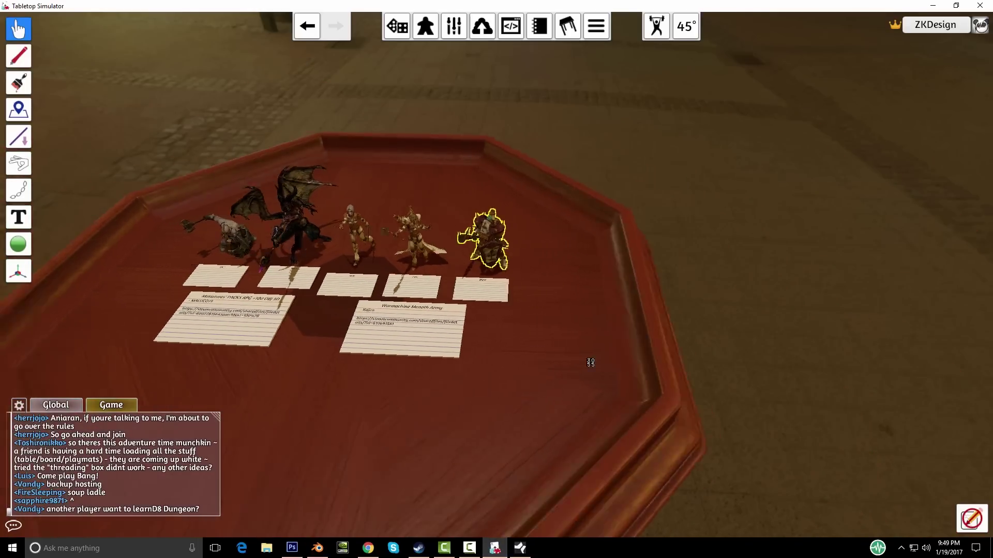
scroll(576, 377, up, 5)
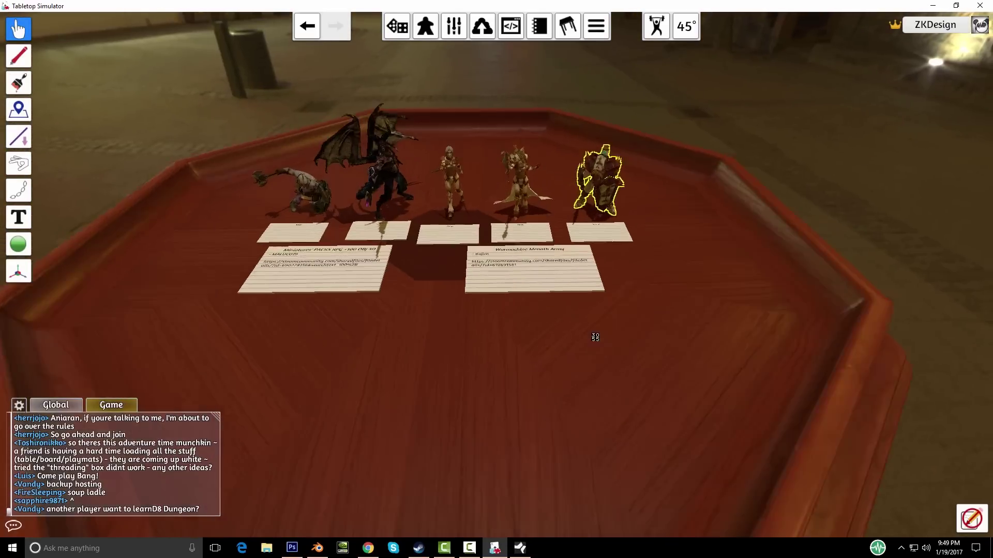
scroll(622, 368, down, 4)
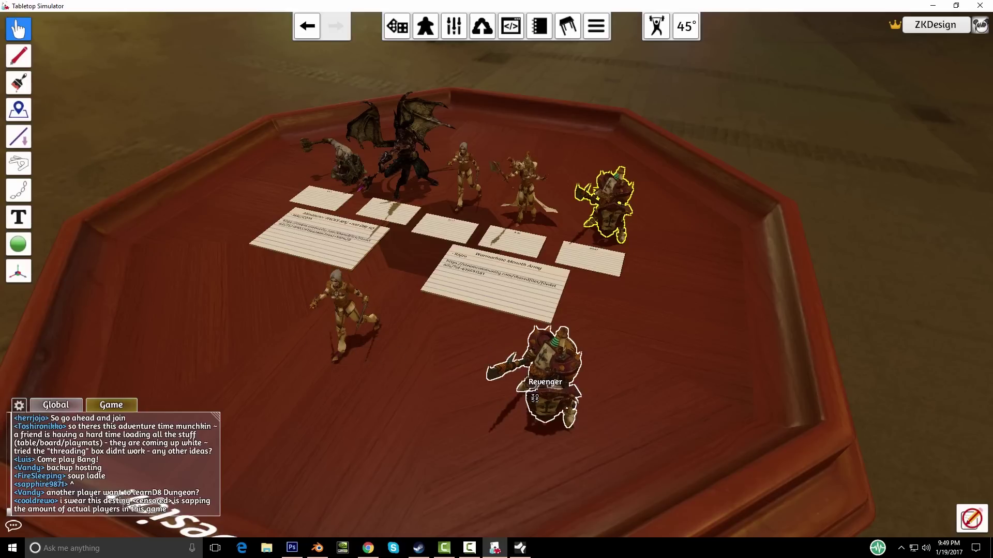
drag(528, 373, 530, 372)
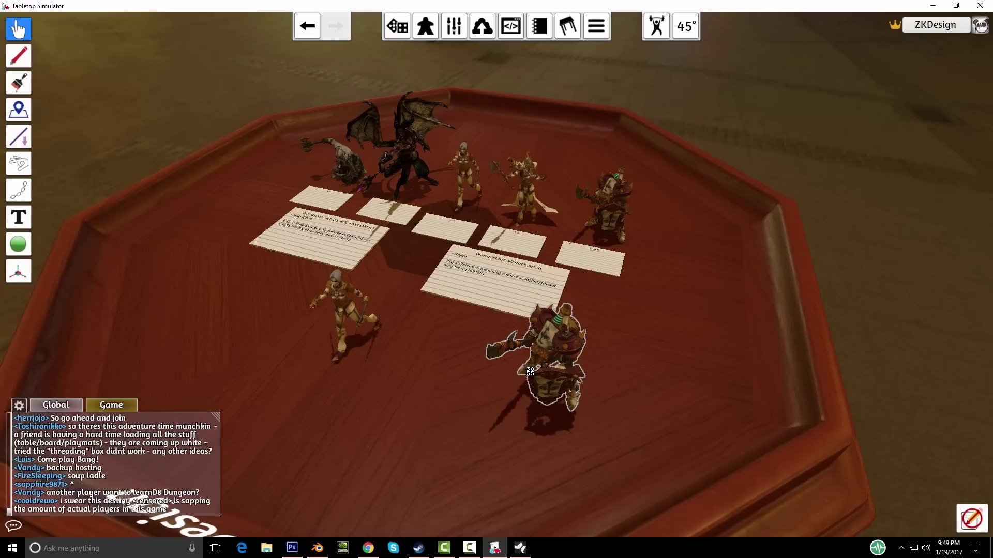
key(Delete)
Step: Reframe the camera on the table and bring up the pale figurine's context menu
scroll(365, 387, up, 2)
key(a)
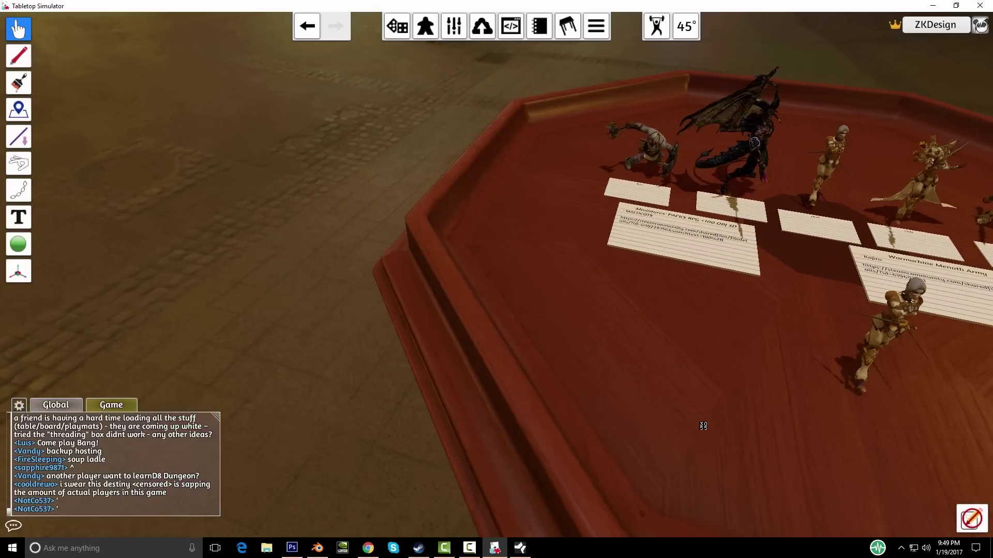
key(d)
right_drag(476, 356, 455, 290)
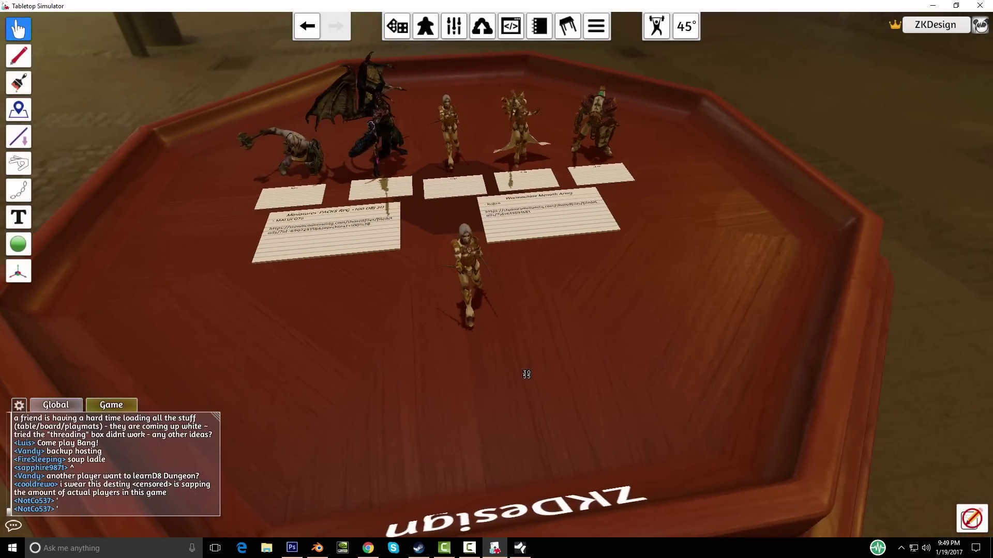
right_click(455, 290)
Step: In the figurine's Custom Model settings, browse Model/Mesh from the C: drive to Documents
click(489, 283)
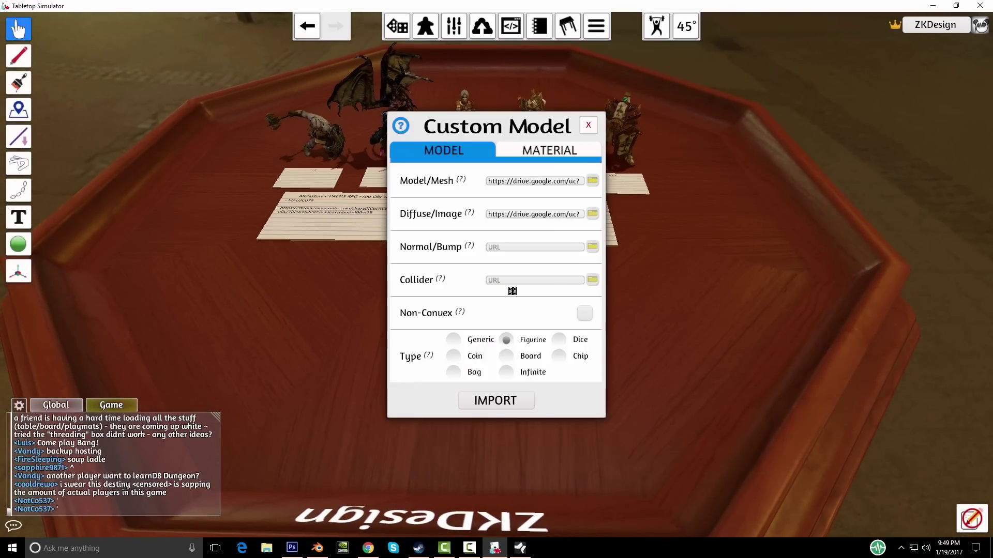
click(592, 180)
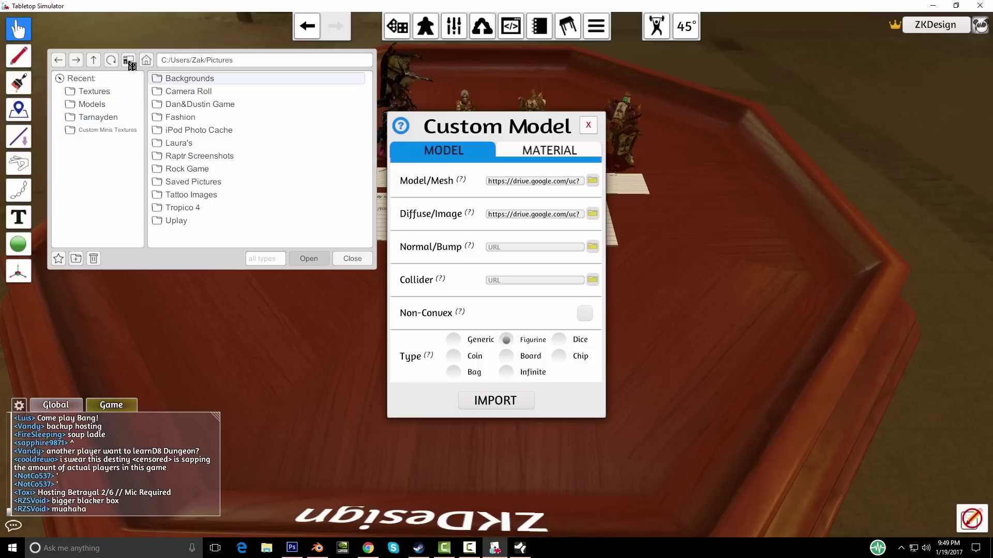
click(97, 62)
click(97, 62)
click(97, 62)
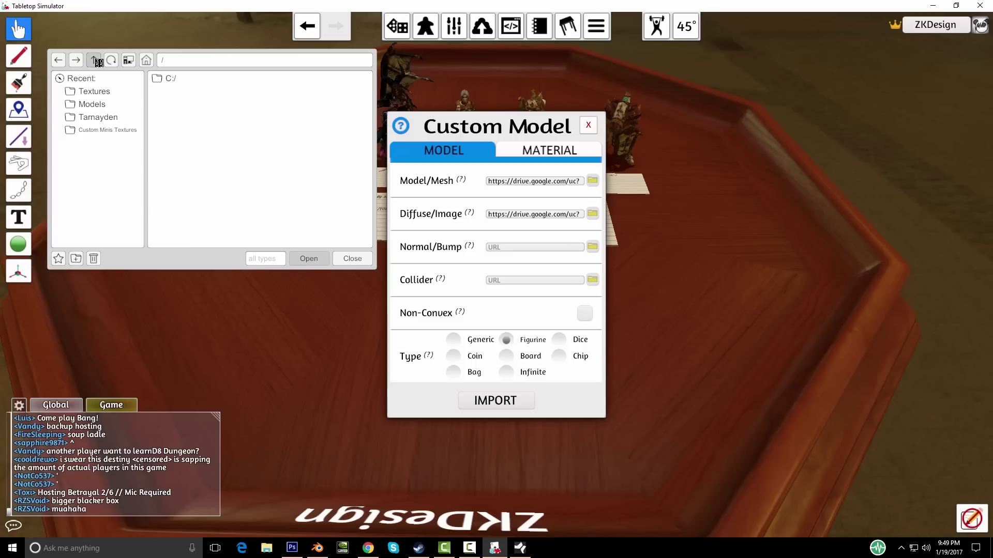
double_click(159, 78)
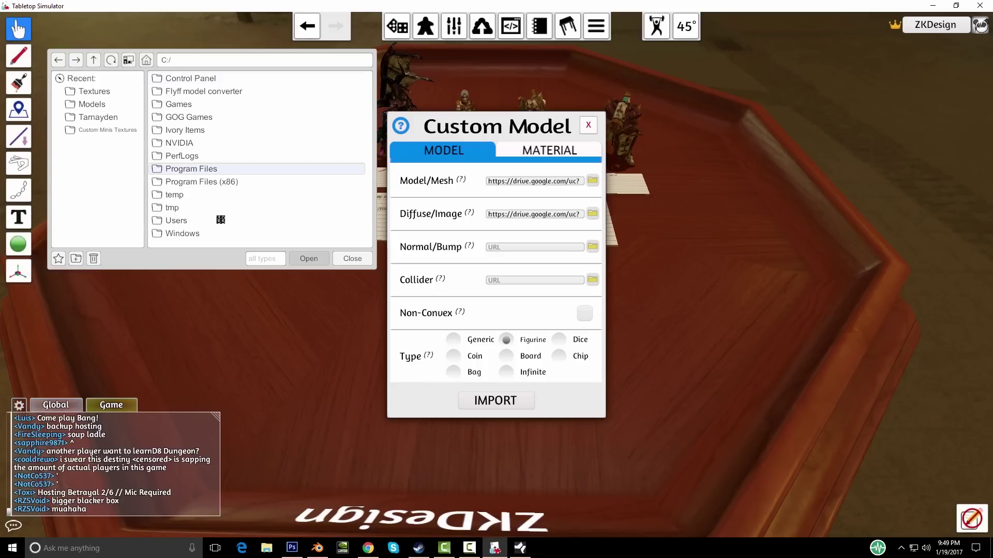
double_click(189, 222)
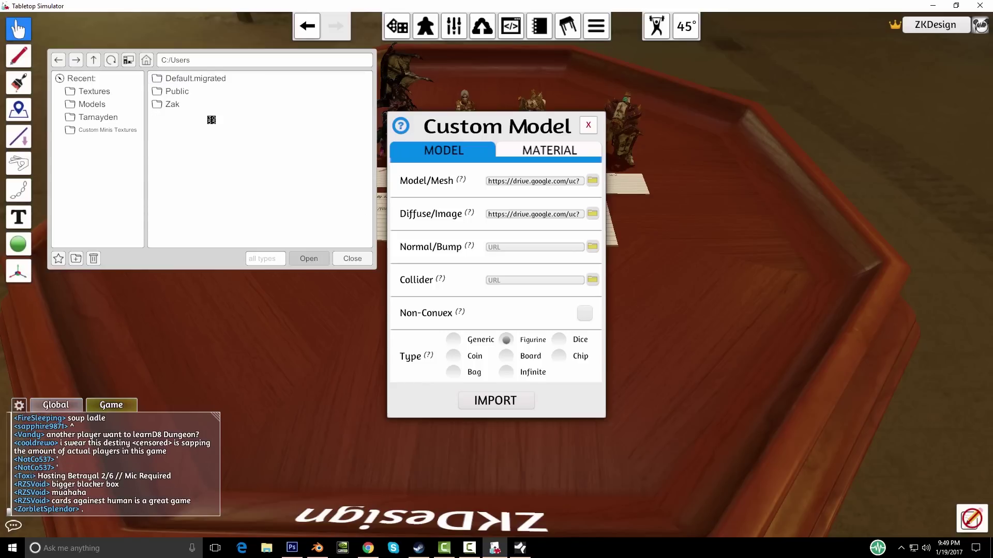
double_click(177, 105)
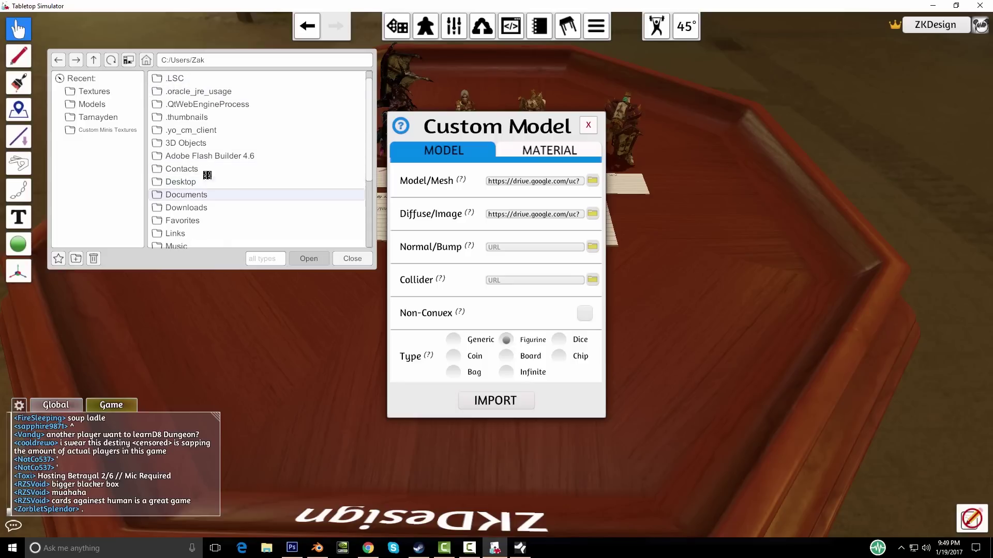
double_click(196, 194)
Step: Choose Tiefling_Cleric_Mini_1.obj from Tutorials\TTS\Miniatures\Kitbash Tief Cler and upload it to the Cloud
scroll(227, 176, down, 8)
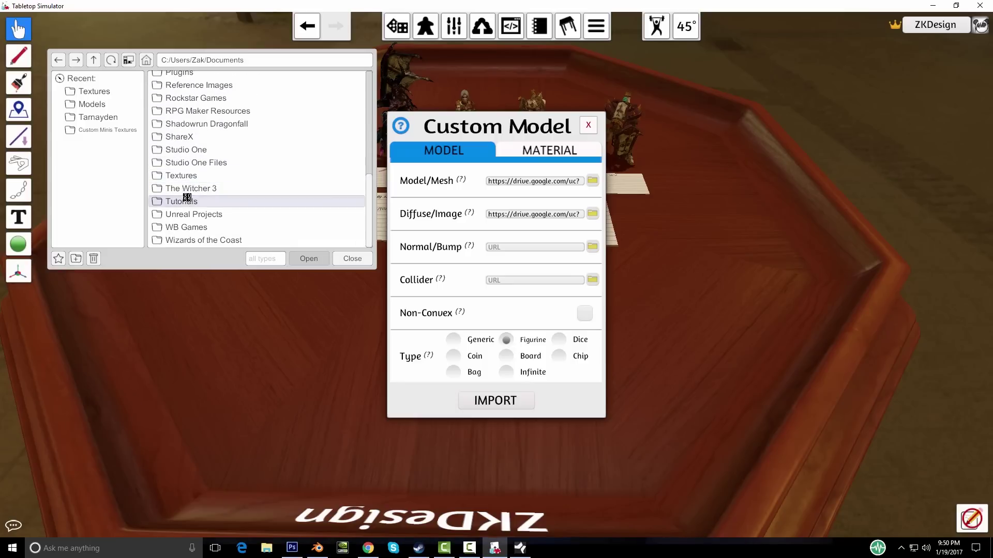
double_click(187, 198)
double_click(171, 79)
double_click(189, 79)
double_click(190, 78)
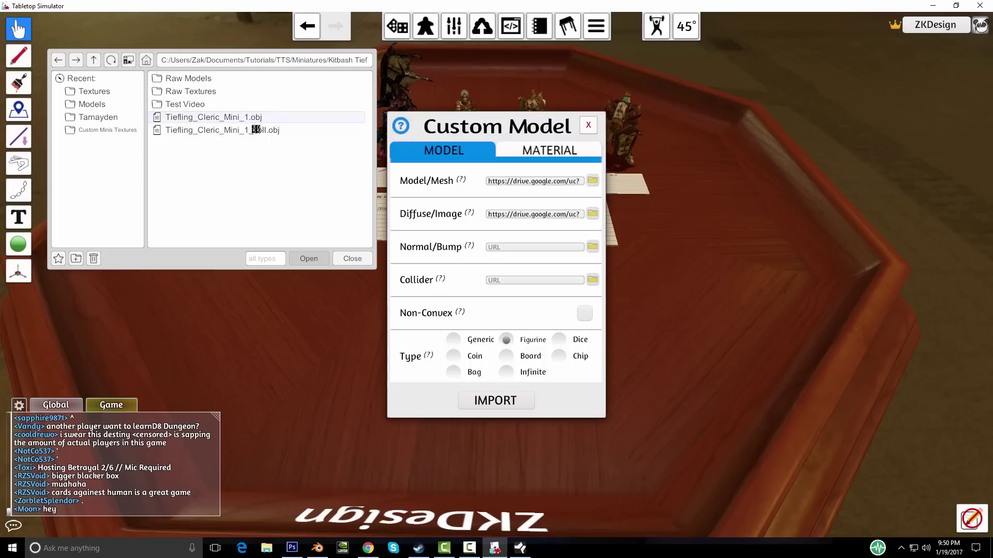
double_click(239, 120)
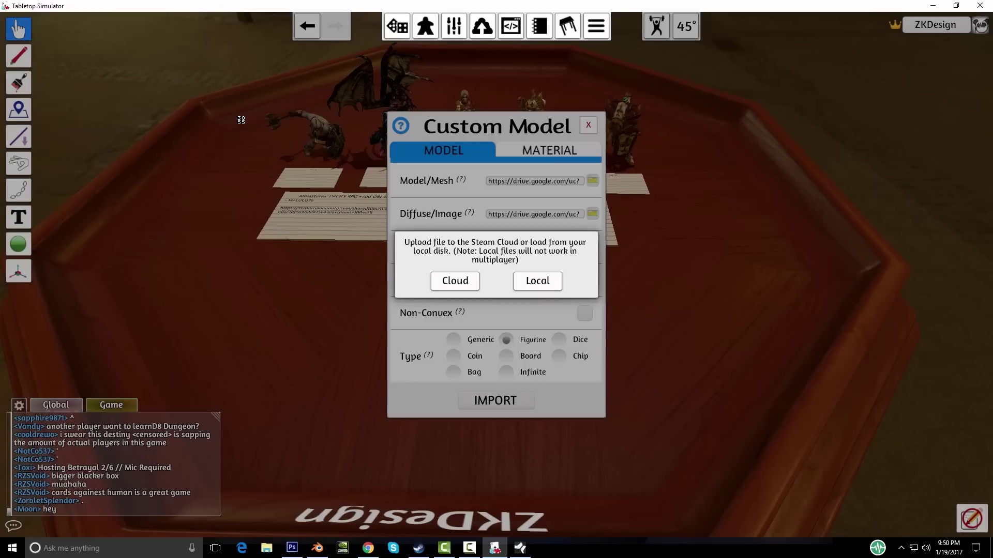
click(455, 281)
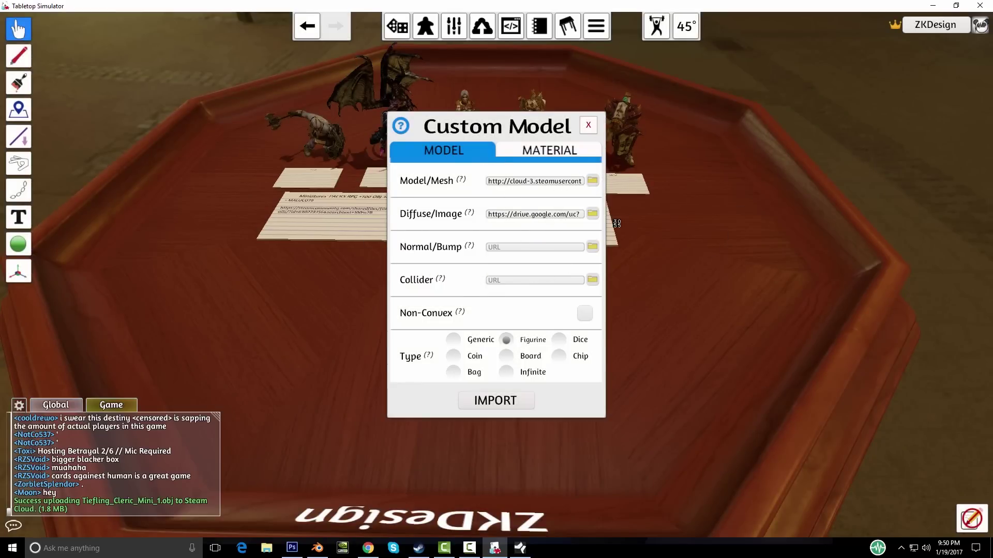
click(598, 214)
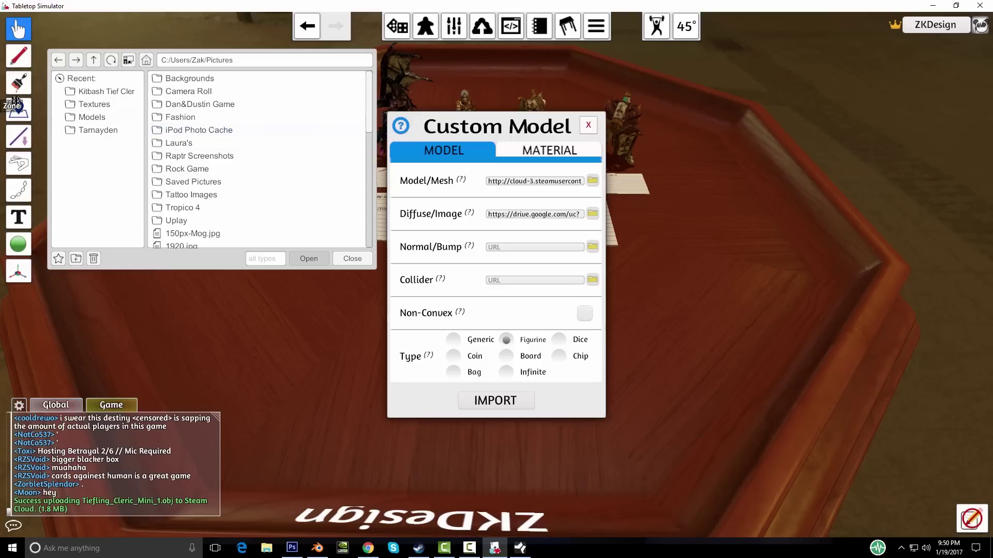
Step: Set Diffuse/Image to Tiefling_Cleric.png from Raw Textures, uploaded to the Cloud
click(118, 93)
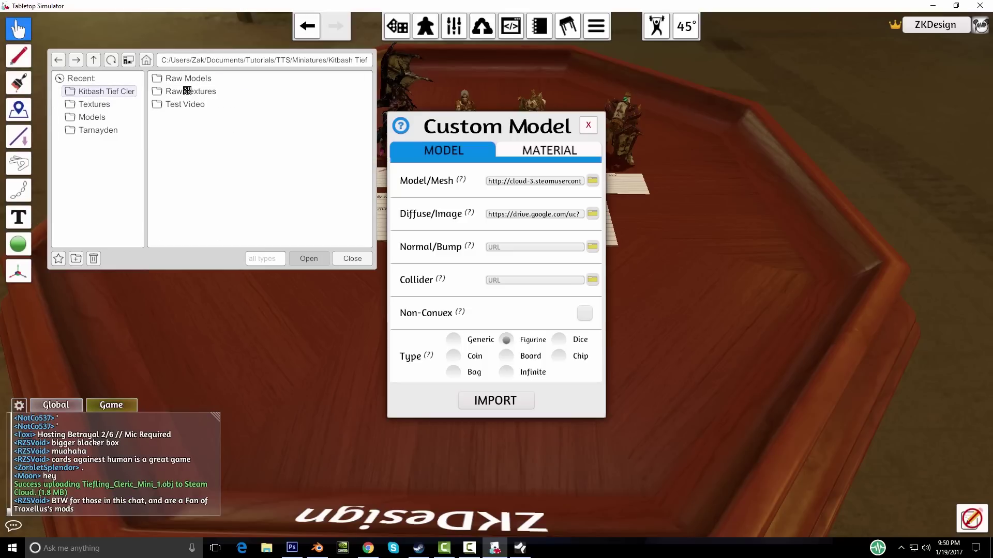
double_click(206, 91)
double_click(206, 143)
click(455, 280)
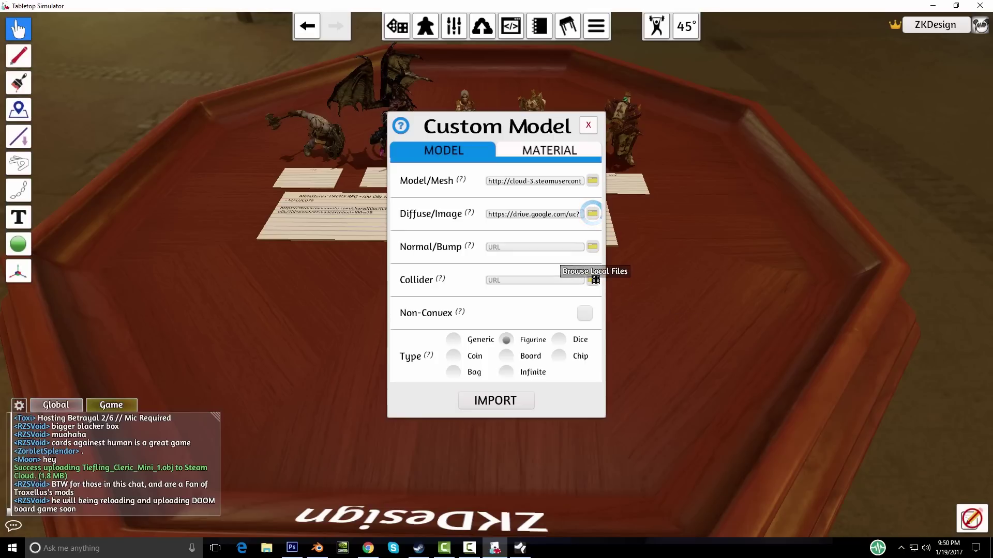
Step: Set Collider to Tiefling_Cleric_Mini_1_coll.obj, uploaded to the Cloud, and check the MATERIAL tab
click(594, 279)
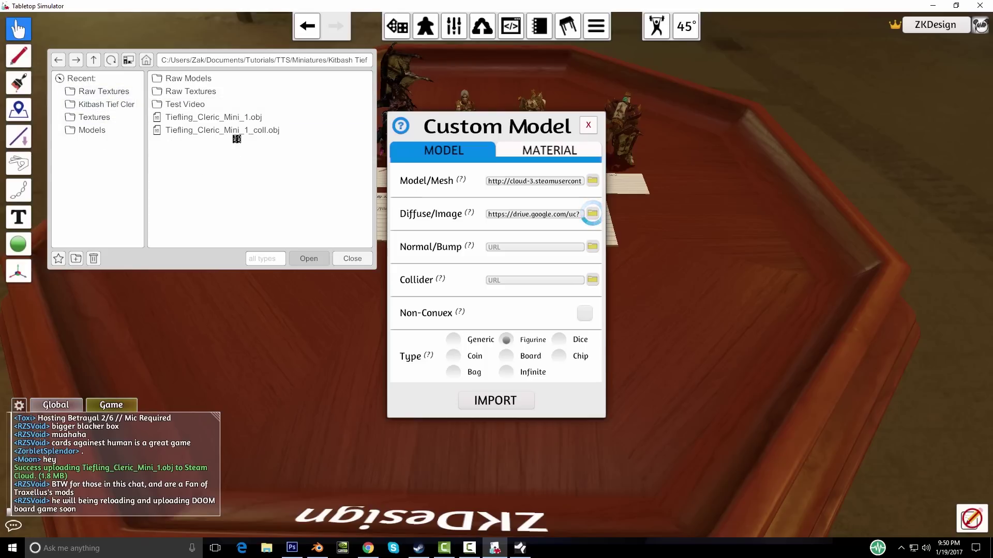
double_click(221, 131)
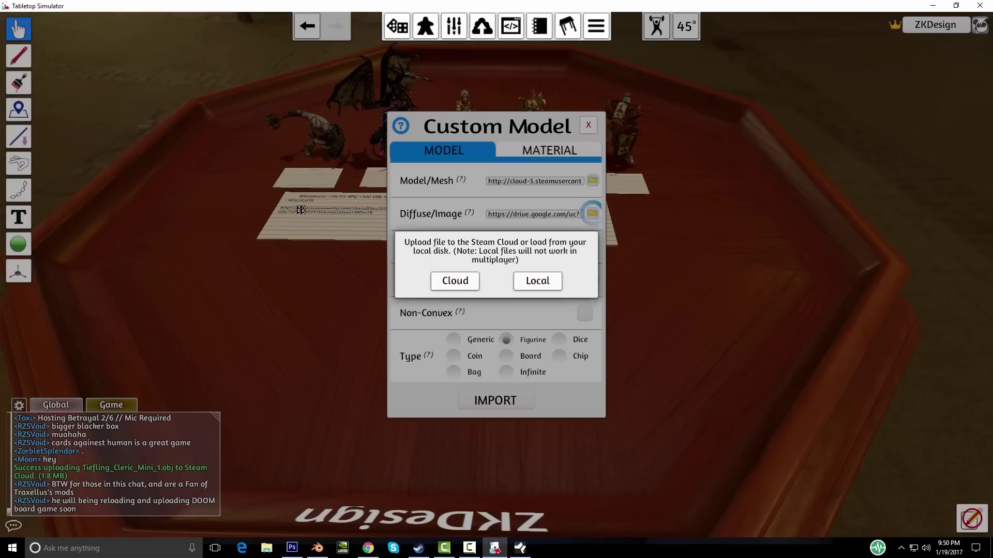
click(449, 274)
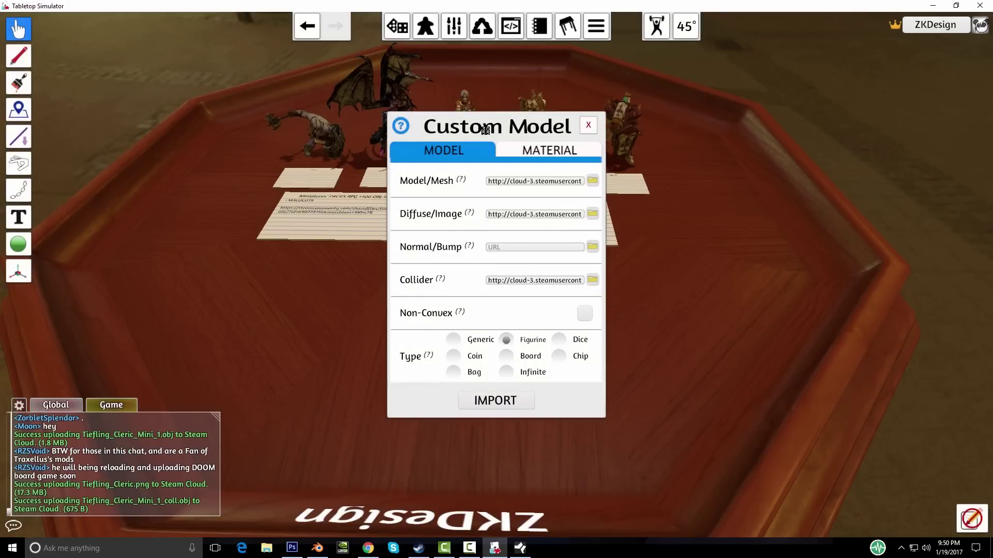
click(507, 150)
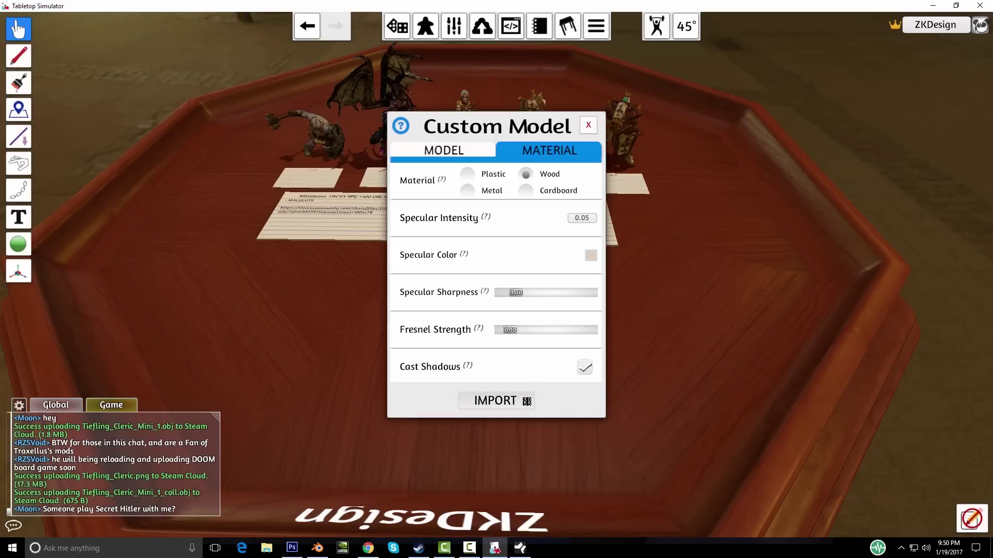
click(524, 401)
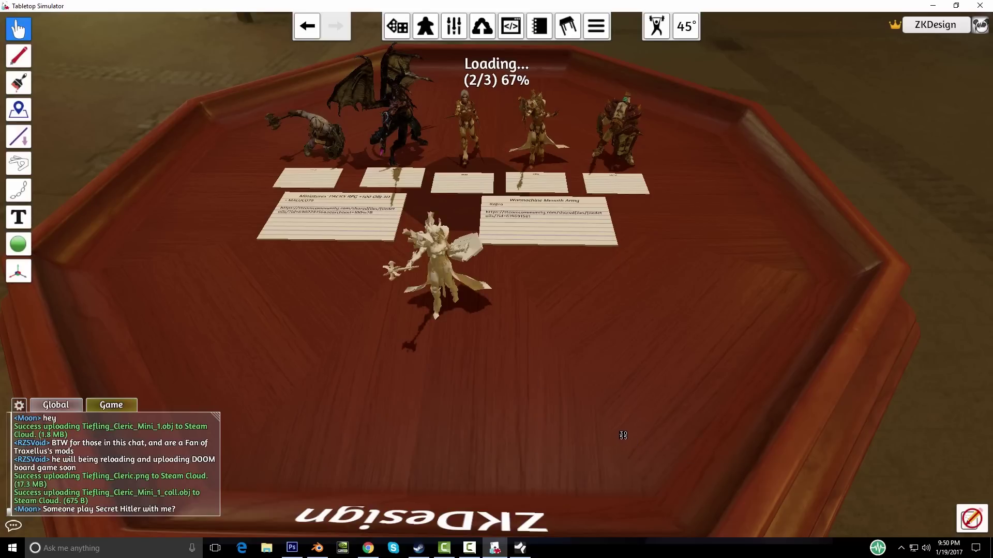
Step: Inspect the textured cleric up close and drag it into place in front of the cards
right_drag(602, 429, 557, 417)
scroll(425, 294, up, 5)
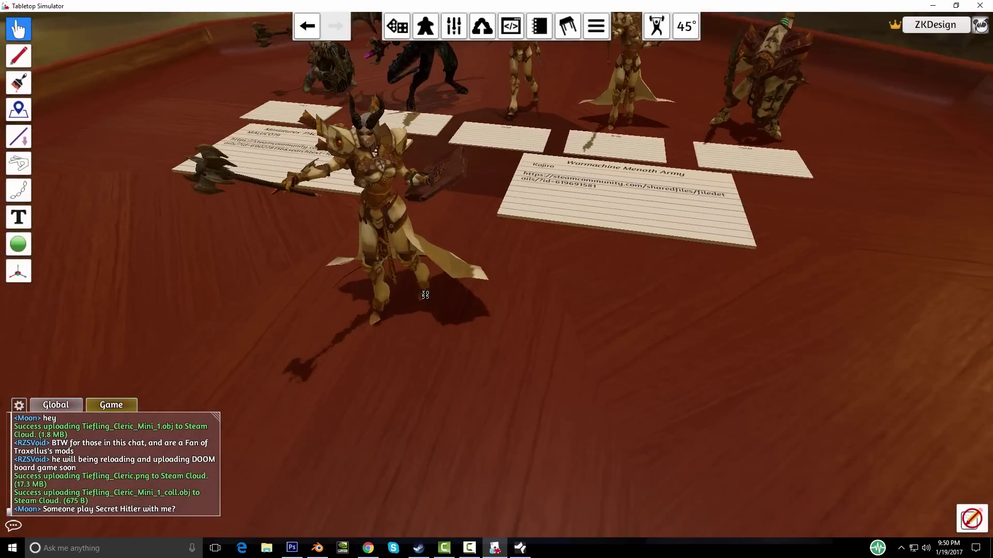
mouse_move(523, 298)
mouse_down()
mouse_move(483, 250)
mouse_move(520, 274)
mouse_move(514, 312)
mouse_up()
right_drag(520, 357, 468, 294)
drag(393, 183, 403, 192)
right_drag(403, 192, 457, 306)
Step: Return to Blender and recentre the view on the model
scroll(457, 305, up, 5)
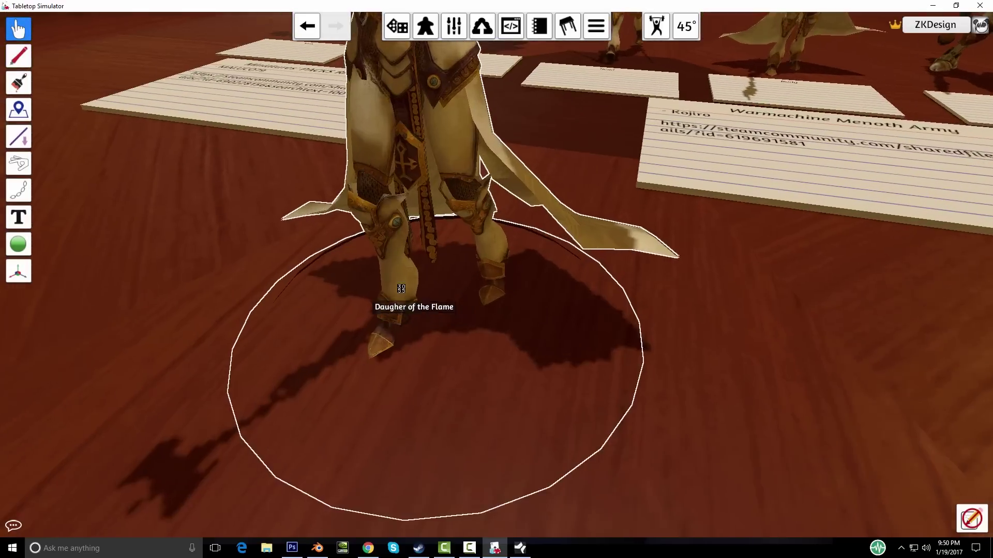
scroll(401, 288, down, 4)
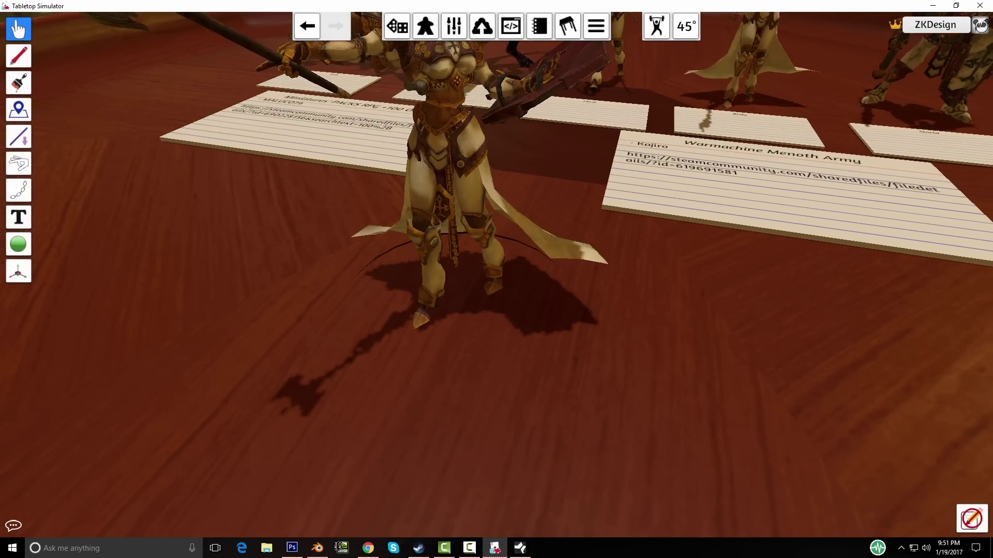
click(317, 547)
shift+middle_drag(674, 390, 588, 473)
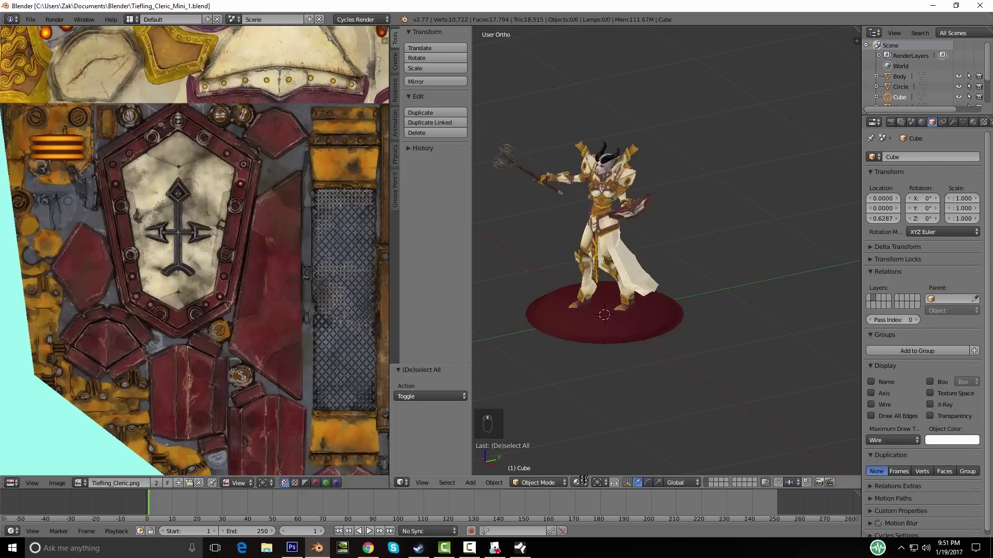
Step: Switch the viewport to Solid shading and orbit to inspect the model
click(581, 482)
click(593, 455)
scroll(565, 386, up, 2)
middle_drag(565, 385, 632, 346)
scroll(631, 345, up, 4)
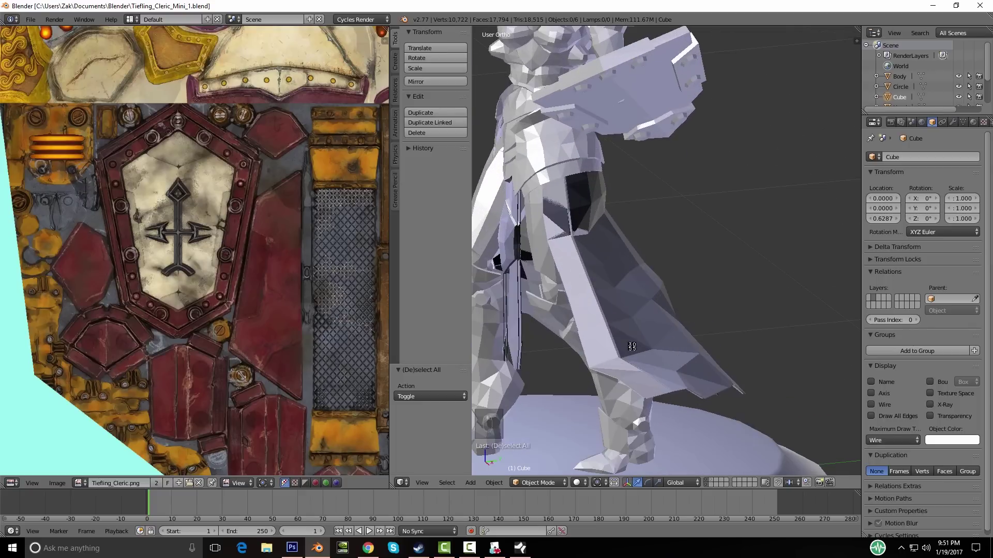
scroll(592, 336, down, 5)
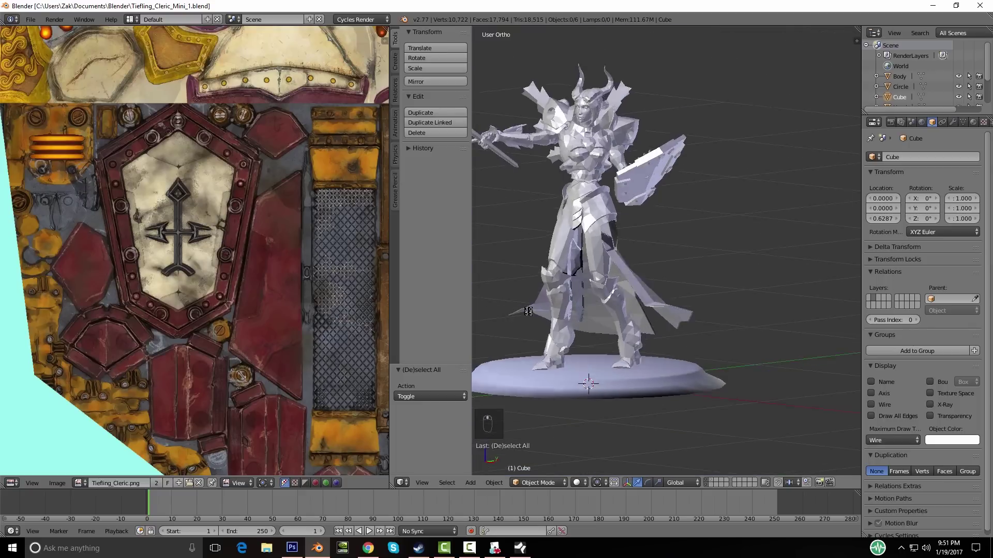
middle_drag(556, 326, 483, 371)
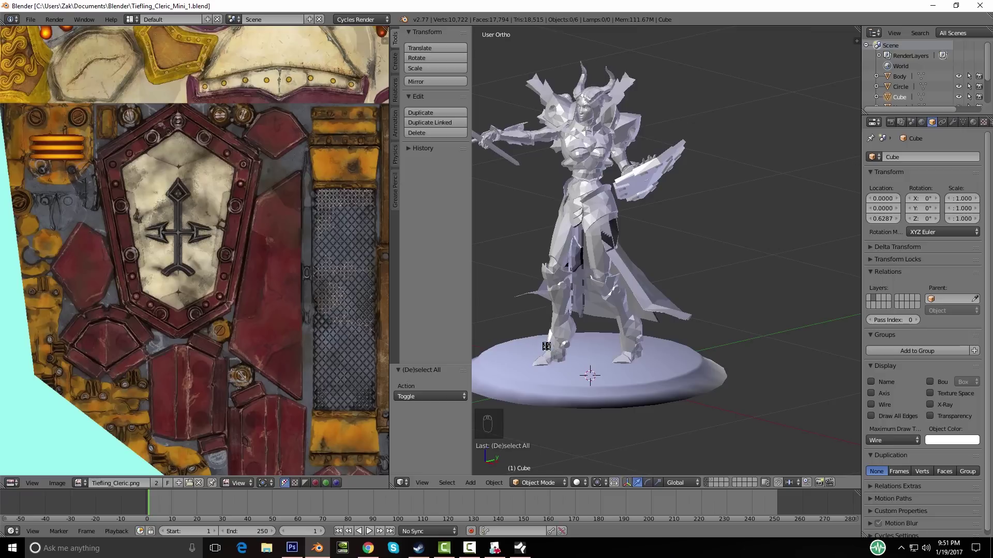
Step: Enable Backface Culling in the N panel and orbit to check for flipped faces
key(t)
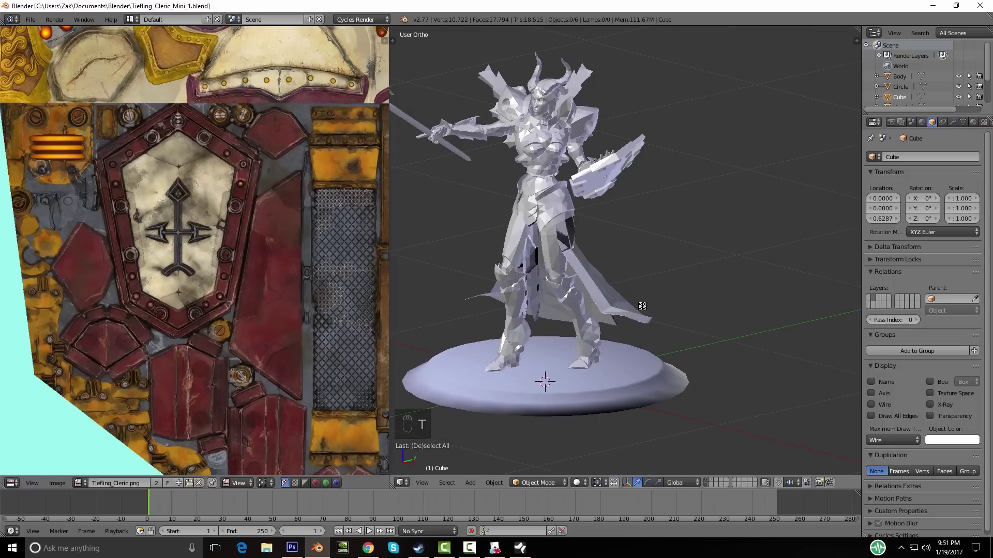
key(n)
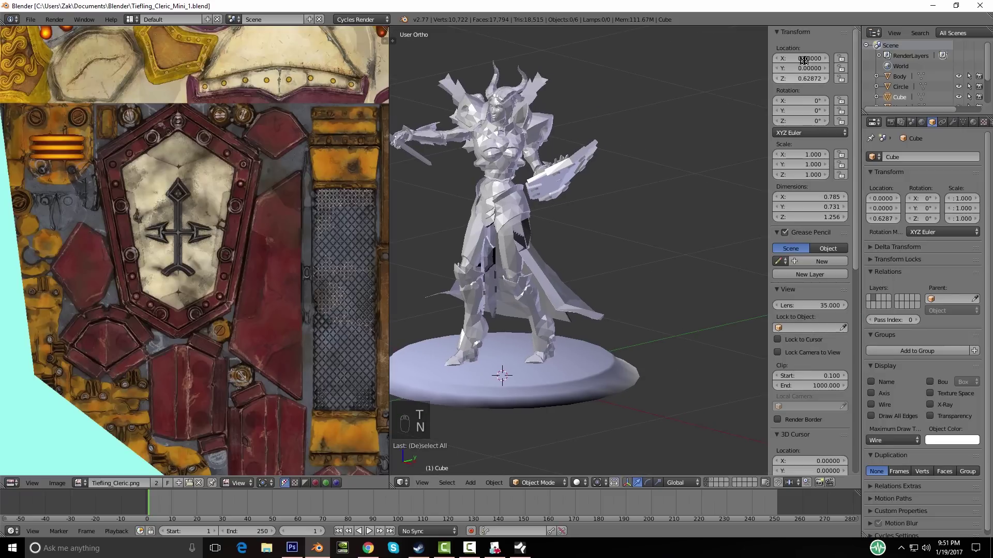
scroll(833, 370, down, 5)
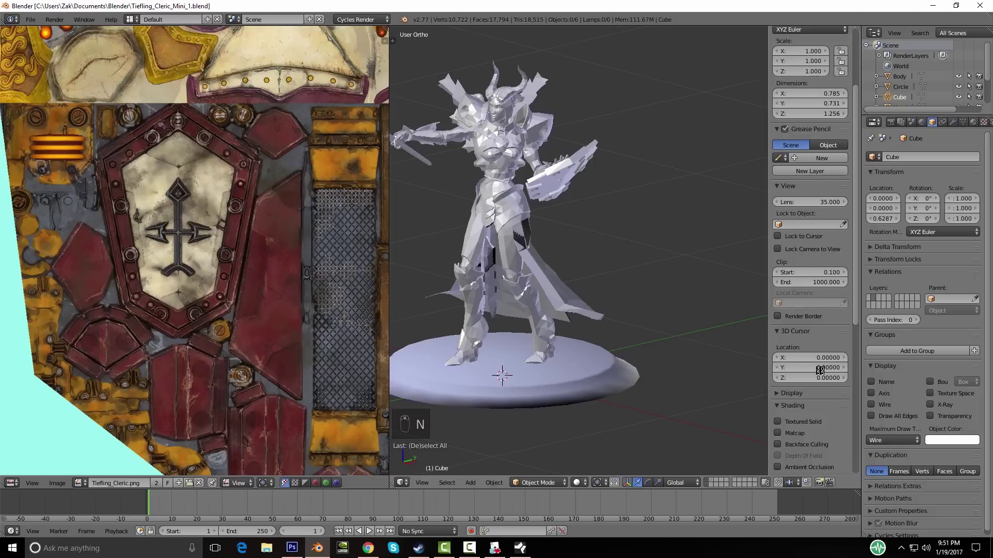
scroll(817, 365, down, 3)
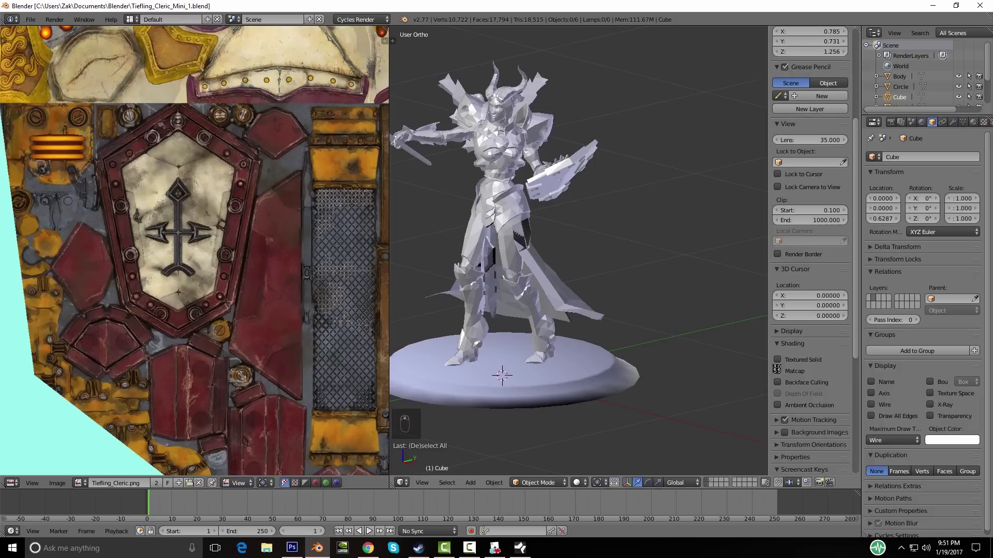
click(778, 383)
middle_drag(463, 320, 572, 328)
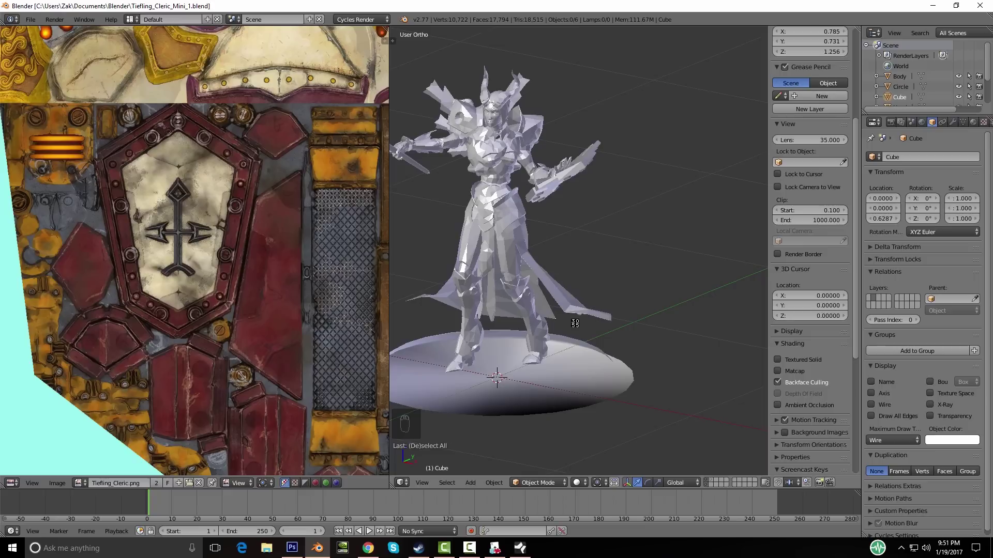
middle_drag(587, 352, 536, 318)
middle_drag(551, 362, 543, 327)
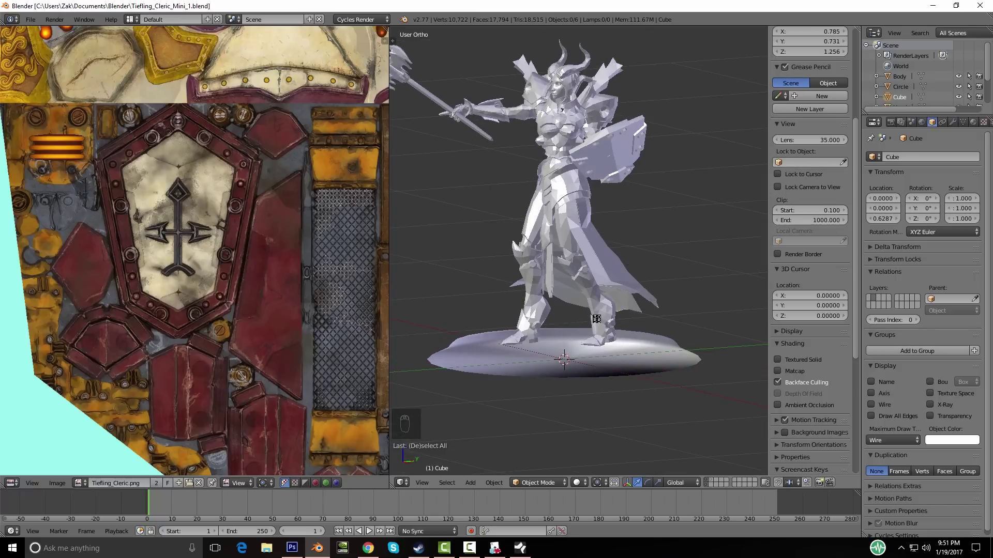
middle_drag(566, 362, 660, 350)
Step: Recalculate the normals of the Circle base disc in Edit Mode and save the file over the existing one
right_click(544, 393)
middle_drag(545, 393, 592, 385)
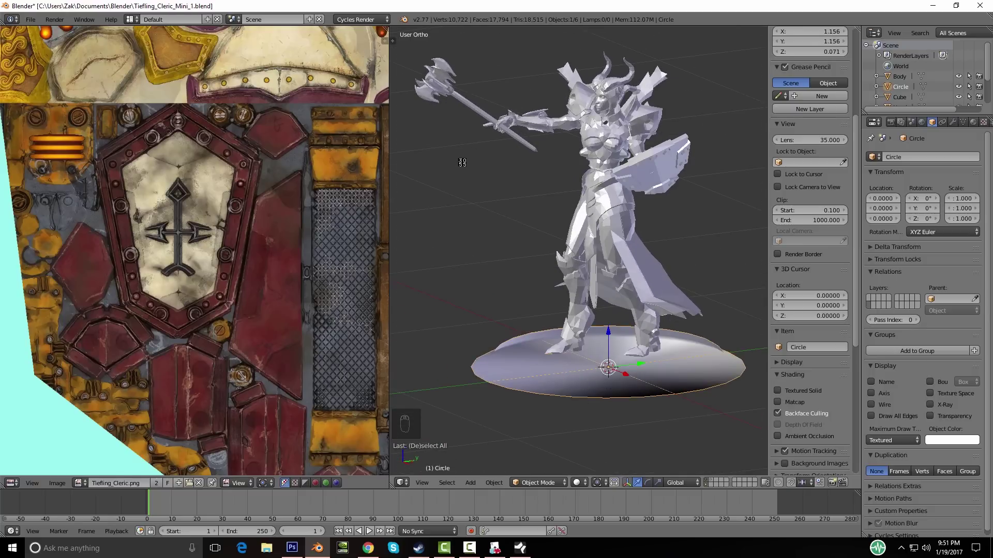
key(t)
middle_drag(591, 242, 584, 253)
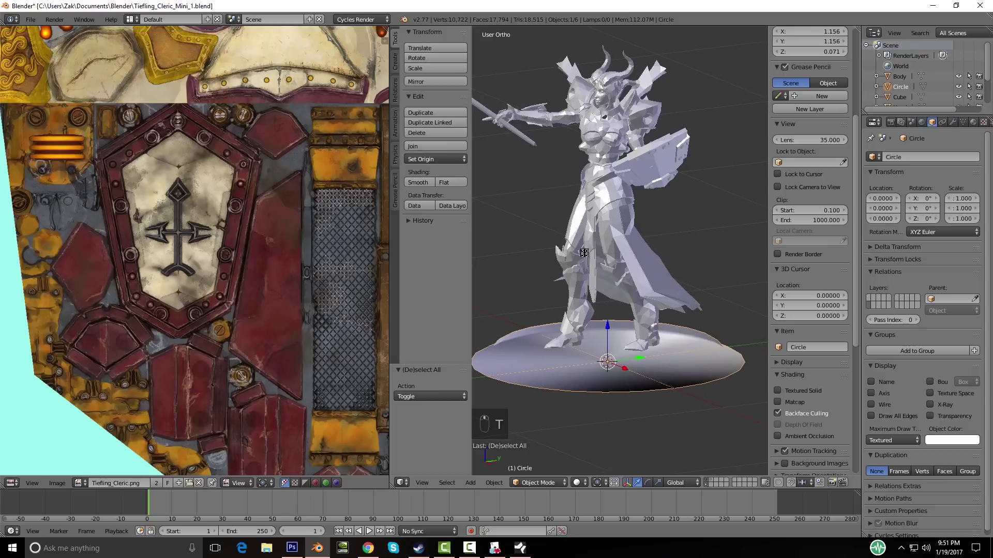
key(Tab)
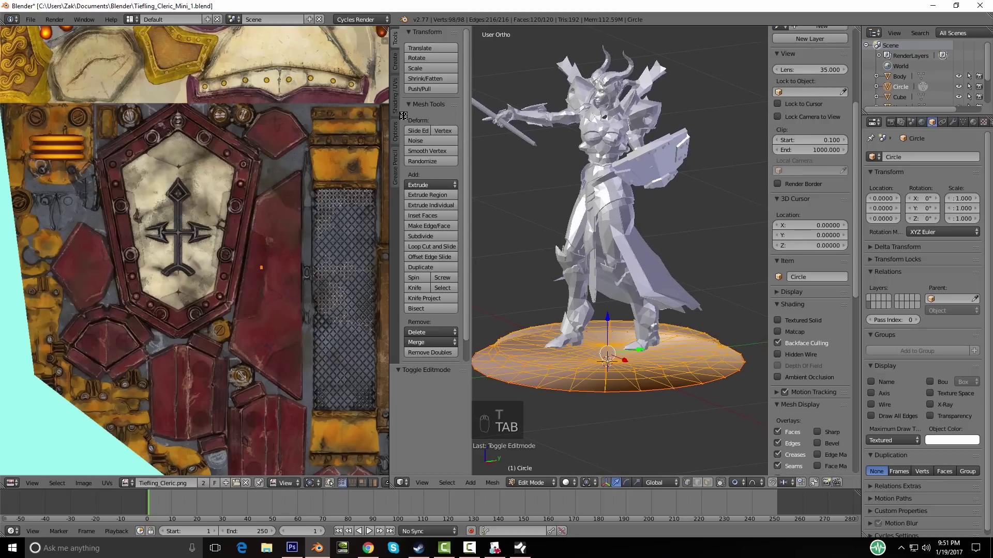
click(396, 93)
click(423, 123)
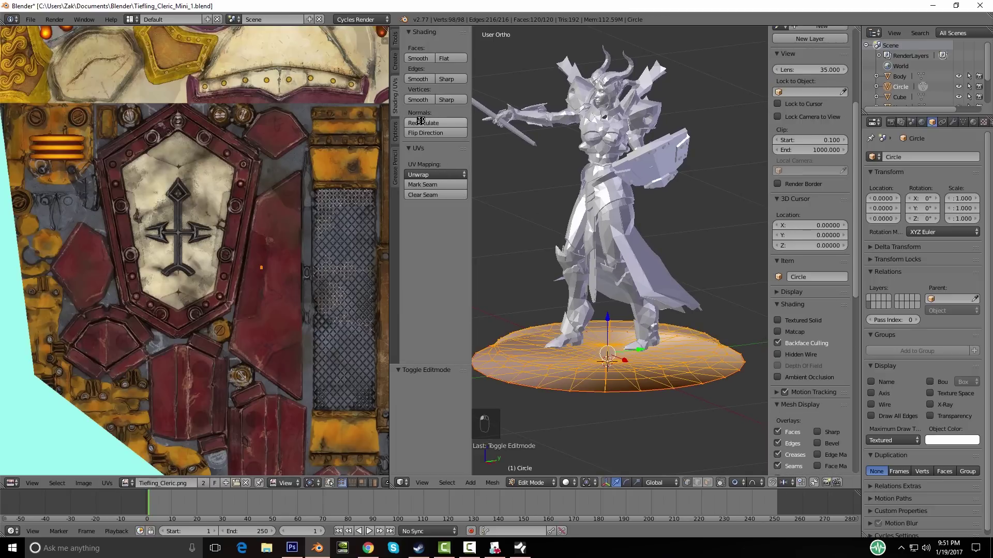
click(777, 344)
key(Tab)
middle_drag(724, 331, 706, 284)
key(ctrl+s)
click(710, 288)
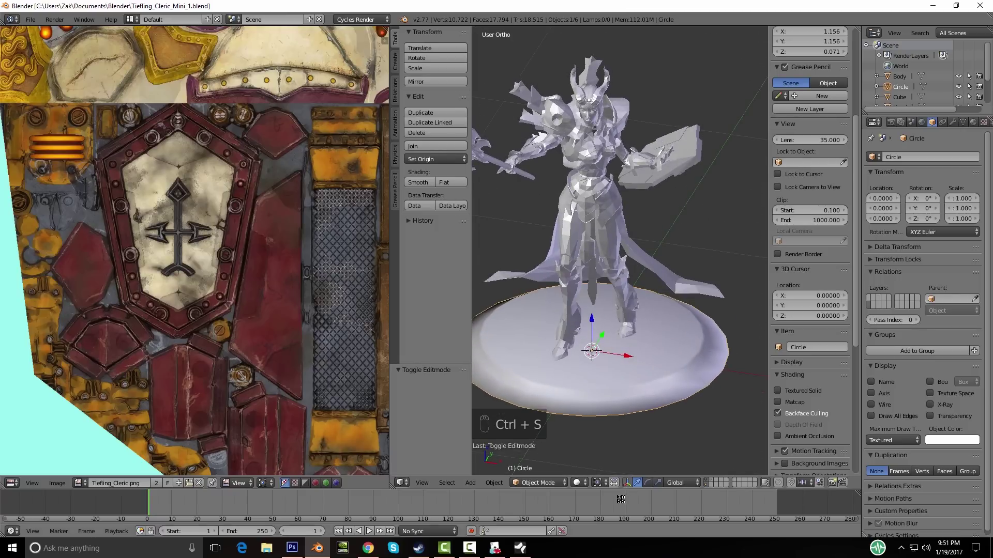
Step: Show the collider cube's layer and delete the cube and scene objects
click(712, 481)
right_click(654, 281)
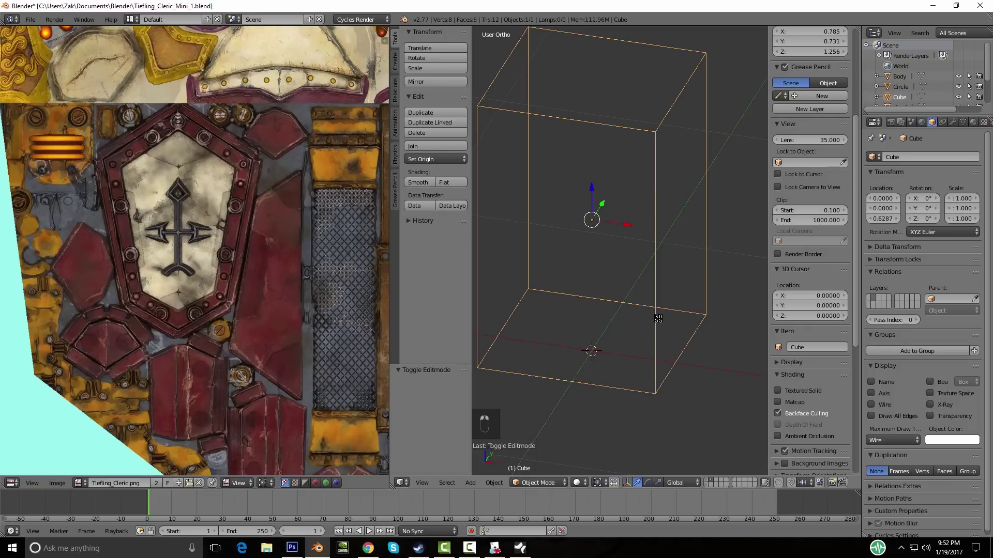
key(Delete)
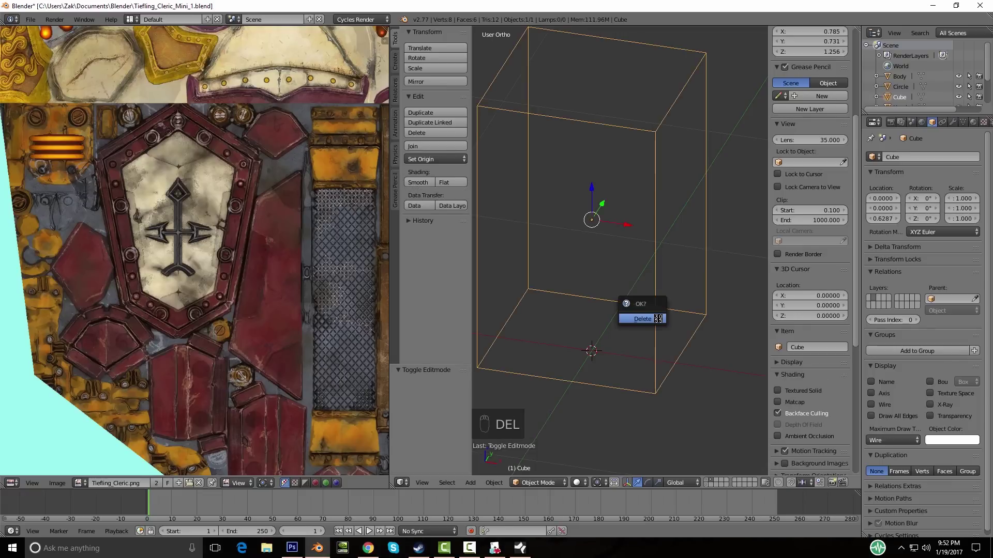
click(658, 319)
click(30, 19)
Step: Export Wavefront OBJ as Tiefling_Cleric_Mini_1.obj, then undo the deletion and save the .blend
mouse_move(63, 216)
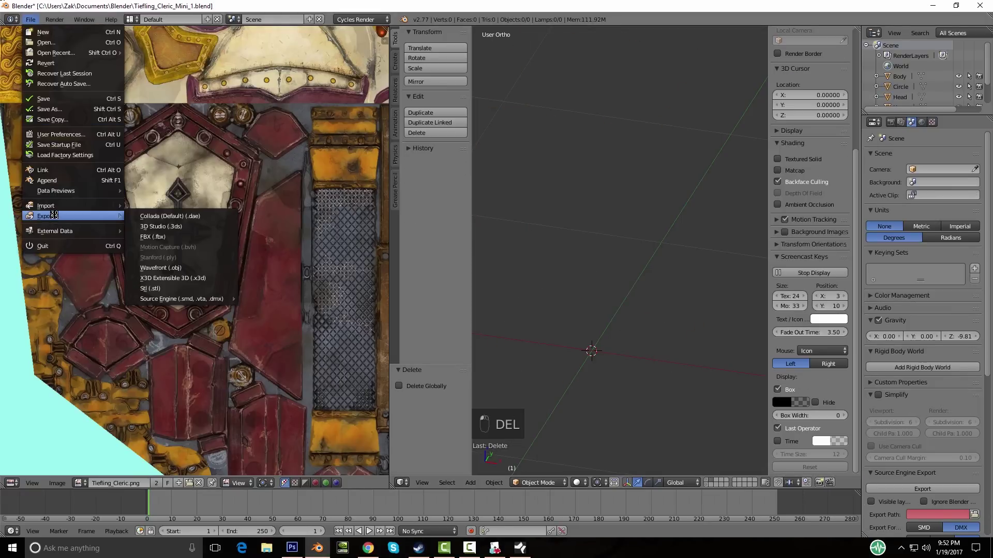
click(170, 268)
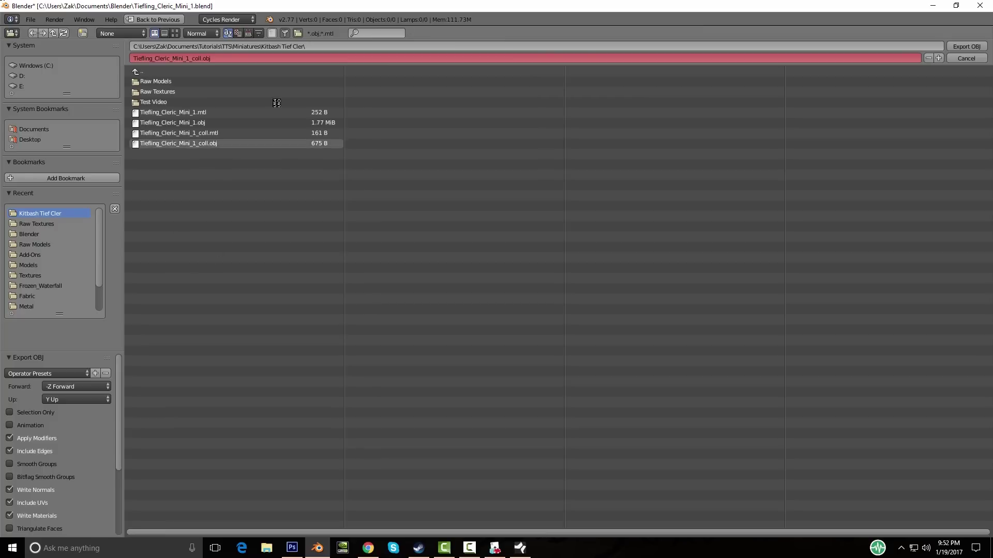
click(200, 123)
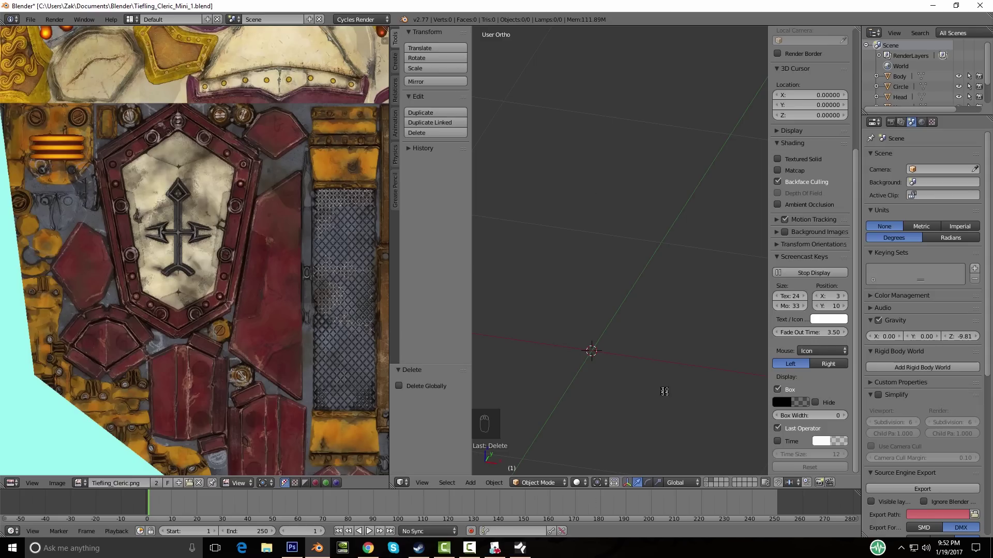
key(ctrl+z)
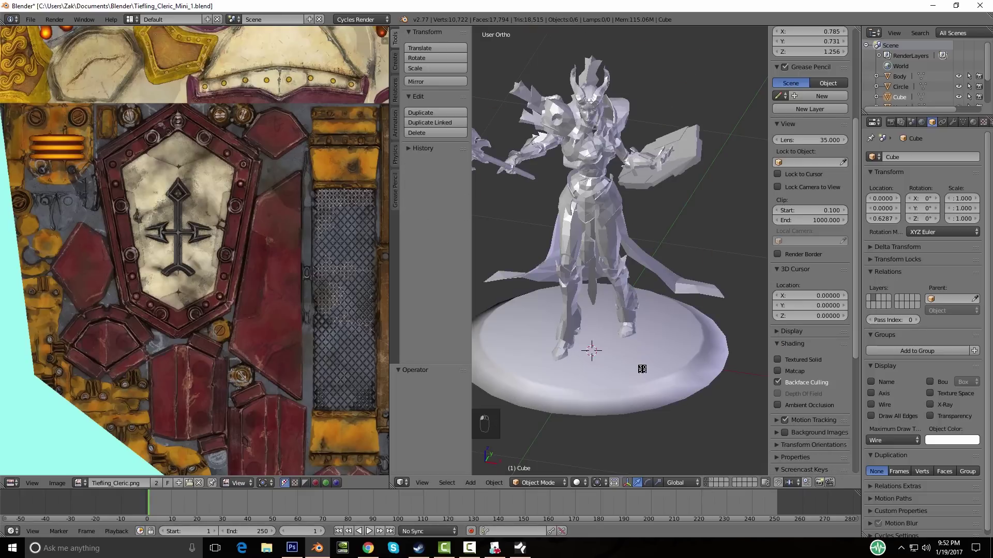
key(ctrl+s)
click(641, 368)
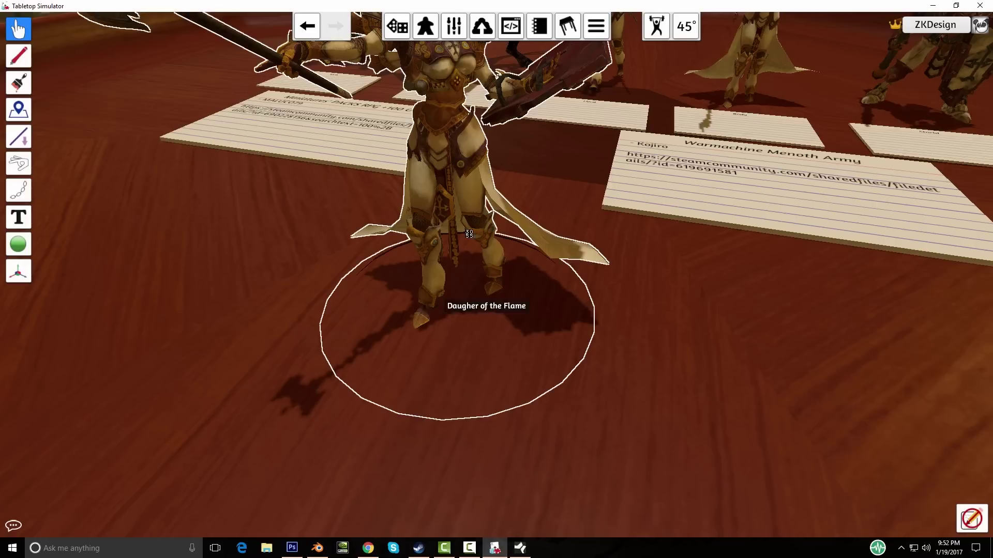
Step: Replace the figurine's Model/Mesh with a fresh Cloud upload of Tiefling_Cleric_Mini_1.obj
right_click(472, 238)
scroll(496, 243, down, 5)
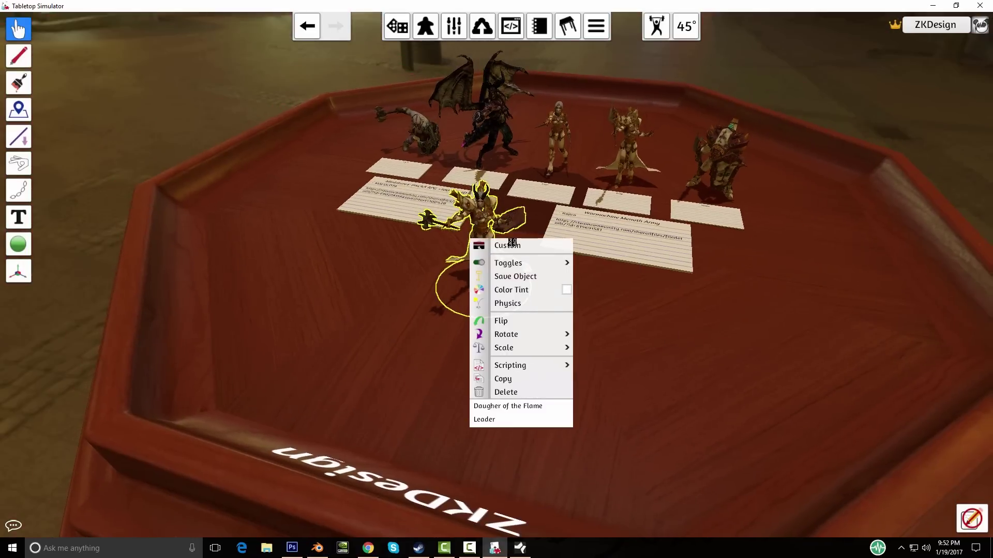
click(504, 244)
click(440, 147)
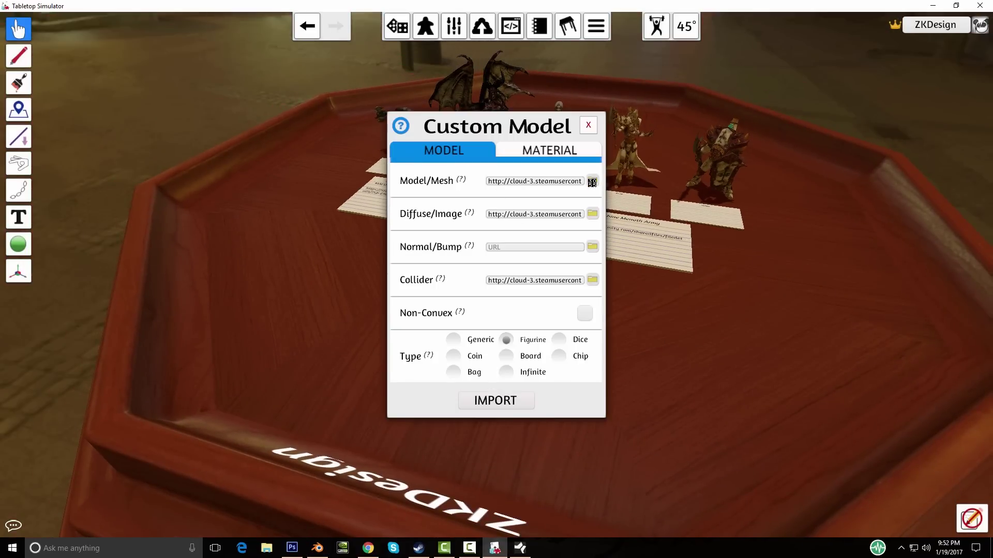
click(592, 182)
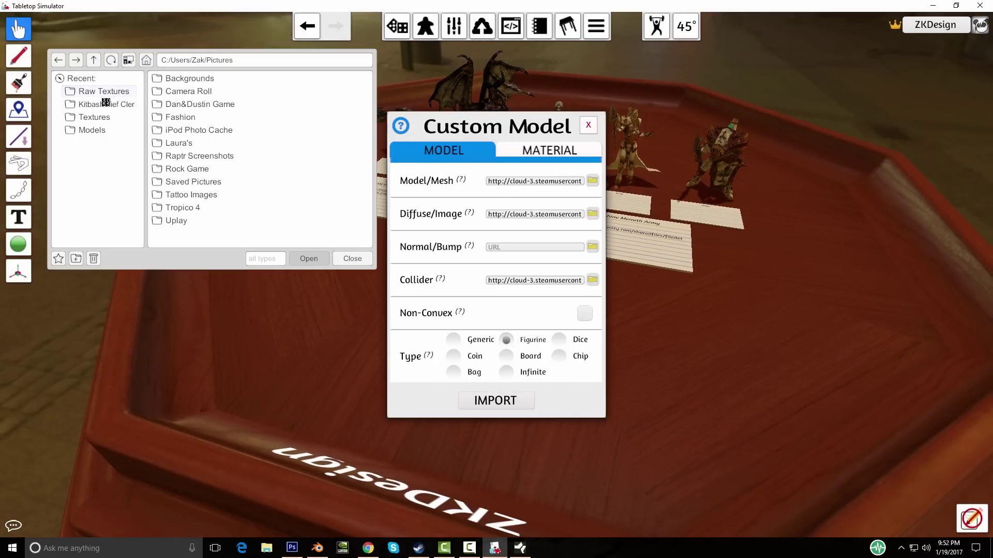
click(108, 103)
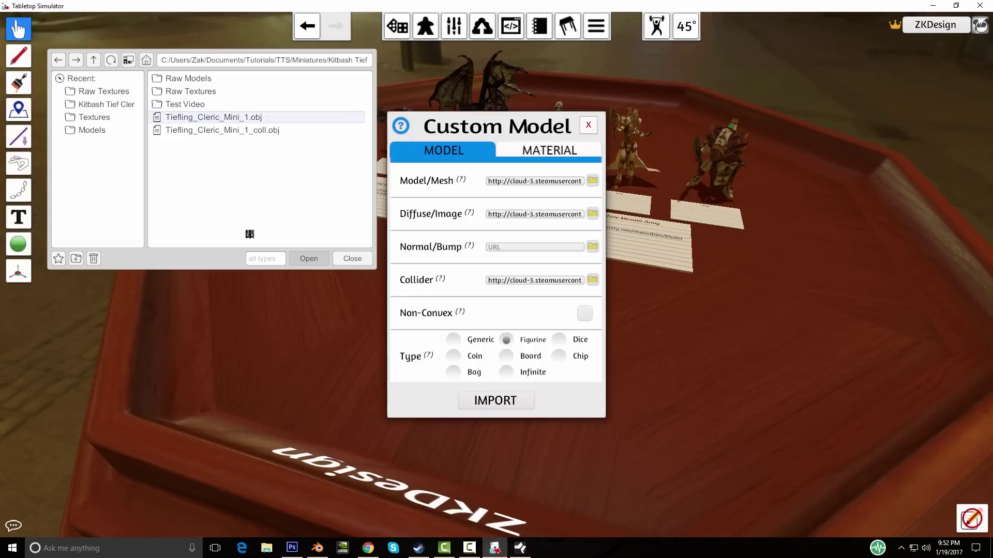
double_click(261, 131)
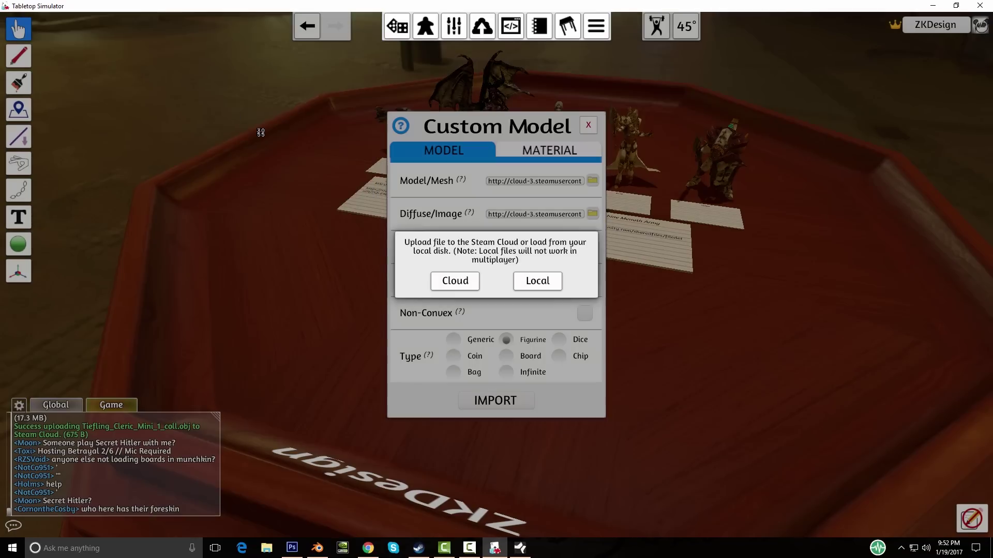
click(455, 280)
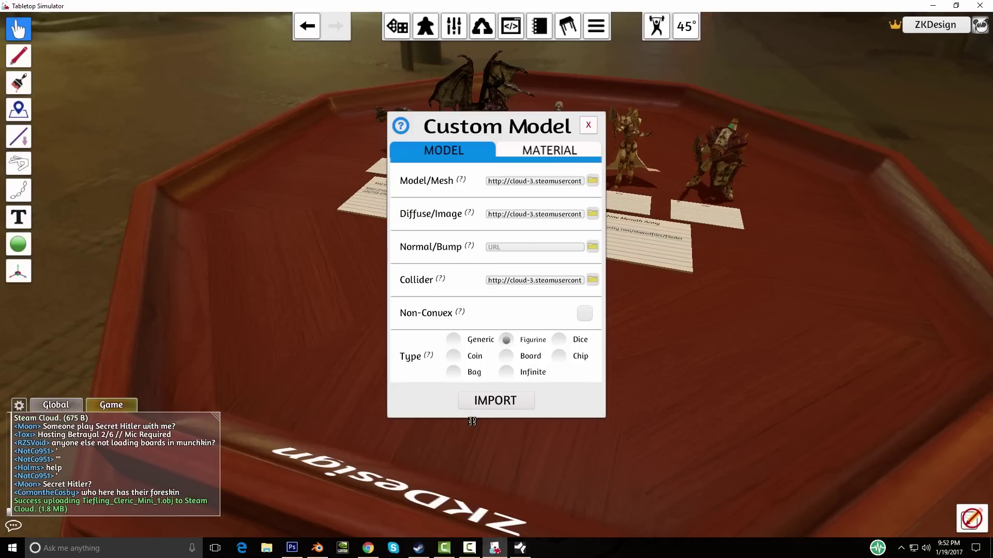
Step: Import the updated figurine, inspect it on the table, and return to Blender
click(494, 400)
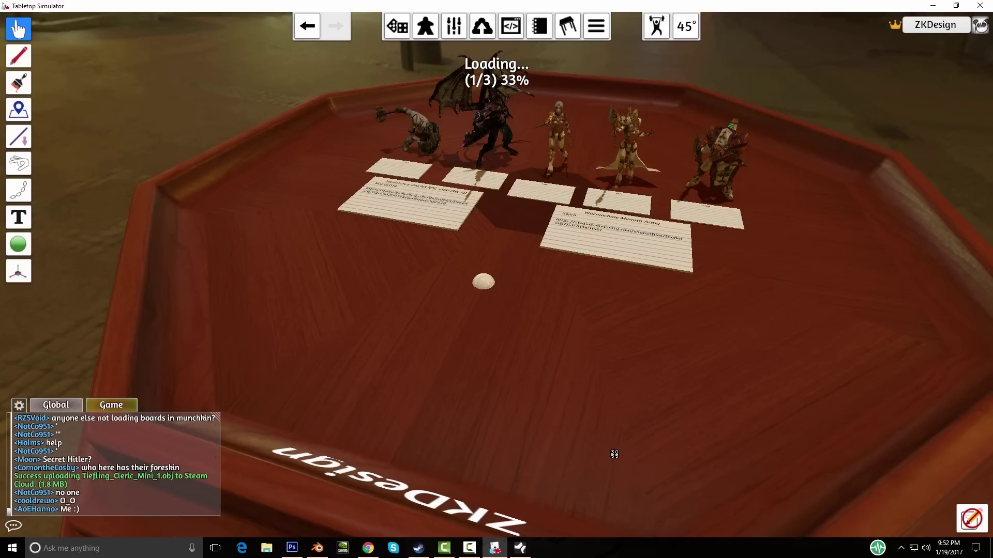
scroll(559, 433, up, 3)
right_drag(559, 433, 554, 398)
scroll(553, 399, up, 4)
right_drag(458, 292, 429, 297)
drag(335, 250, 320, 258)
scroll(320, 258, down, 4)
right_drag(320, 257, 463, 282)
scroll(464, 282, up, 1)
drag(463, 279, 468, 295)
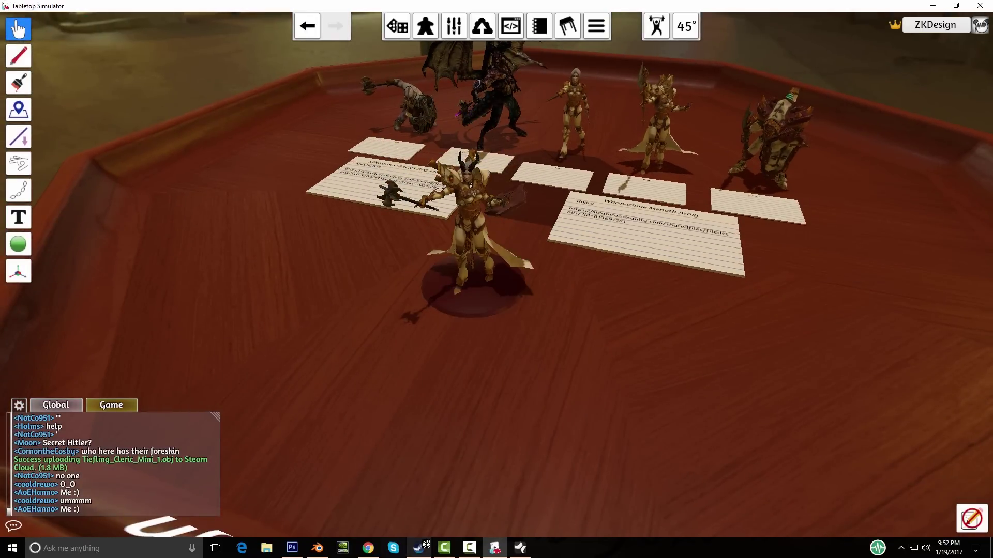
click(317, 548)
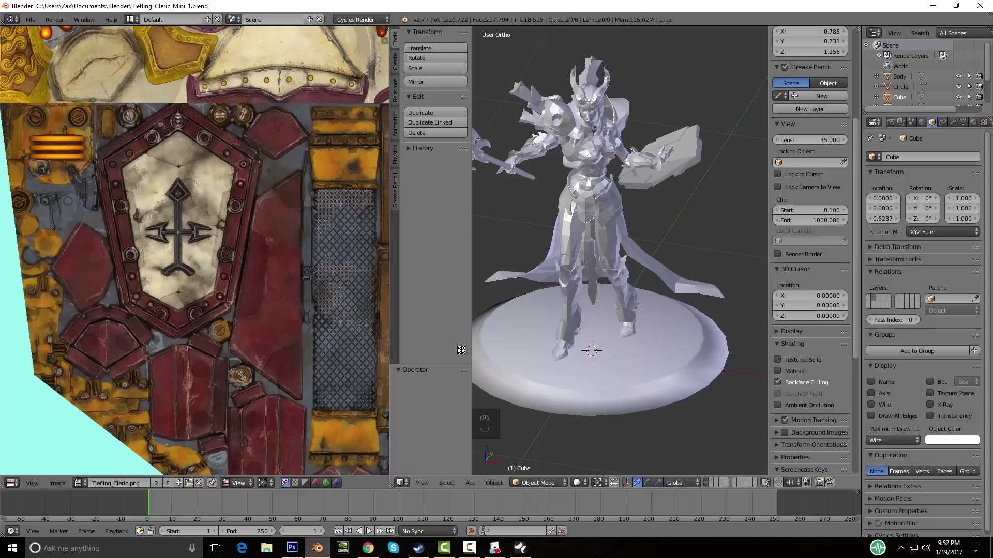
Step: Unhide the collider Cube and, from the front view in Edit Mode, lower it
key(alt+h)
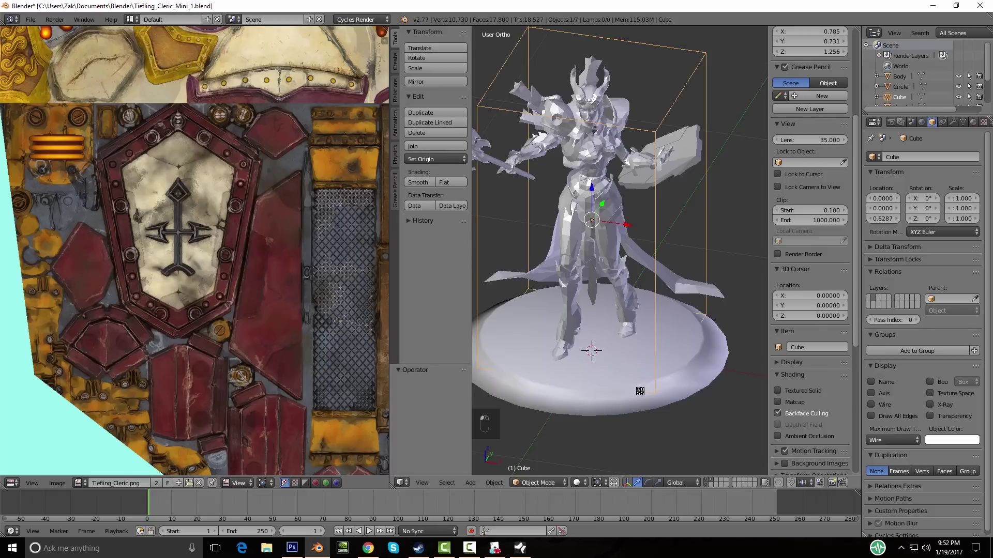
scroll(643, 389, down, 3)
key(KP_1)
scroll(614, 343, up, 3)
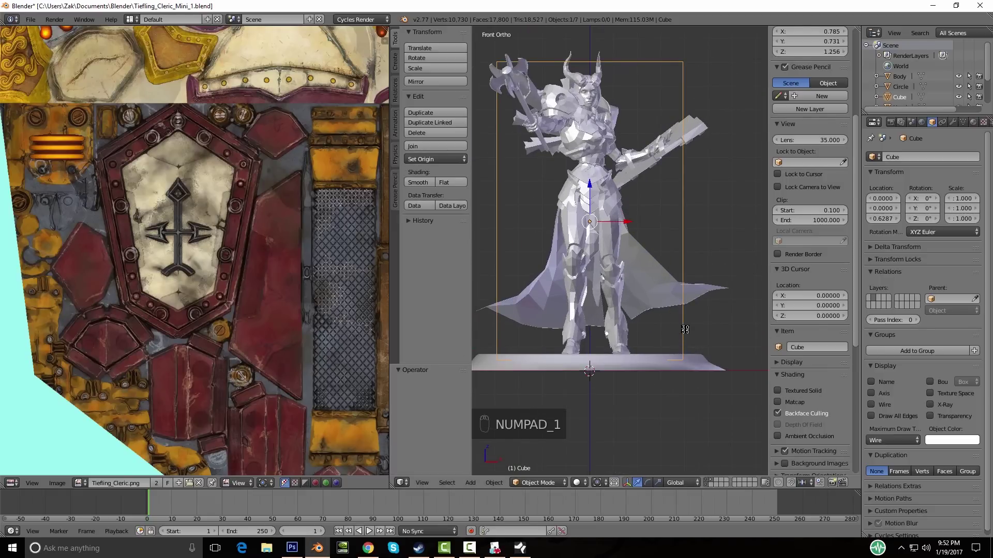
key(Tab)
shift+middle_drag(652, 352, 649, 325)
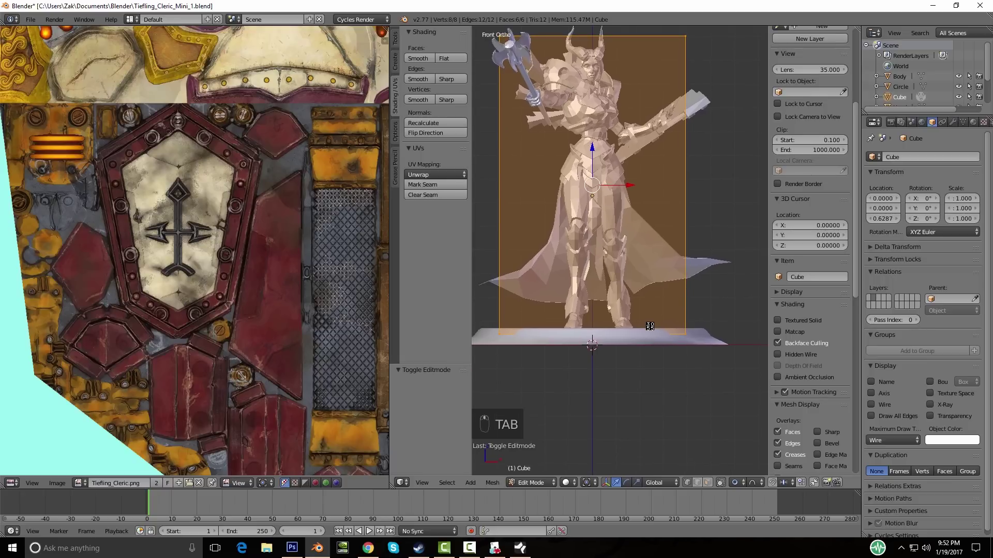
key(g)
click(649, 336)
Step: Raise the Cube's top face to match the figure's height, then leave Edit Mode
shift+middle_drag(668, 300, 607, 356)
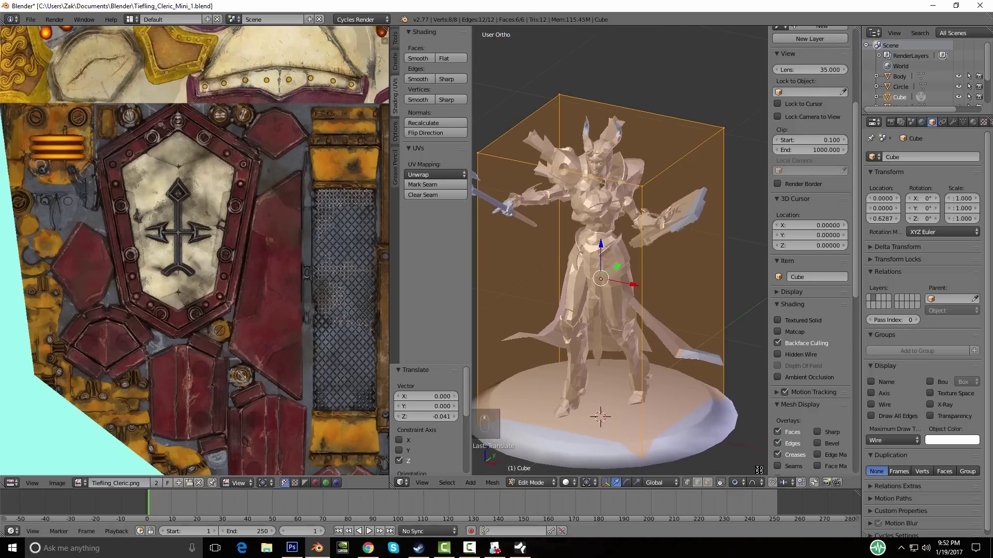
right_click(626, 161)
key(g)
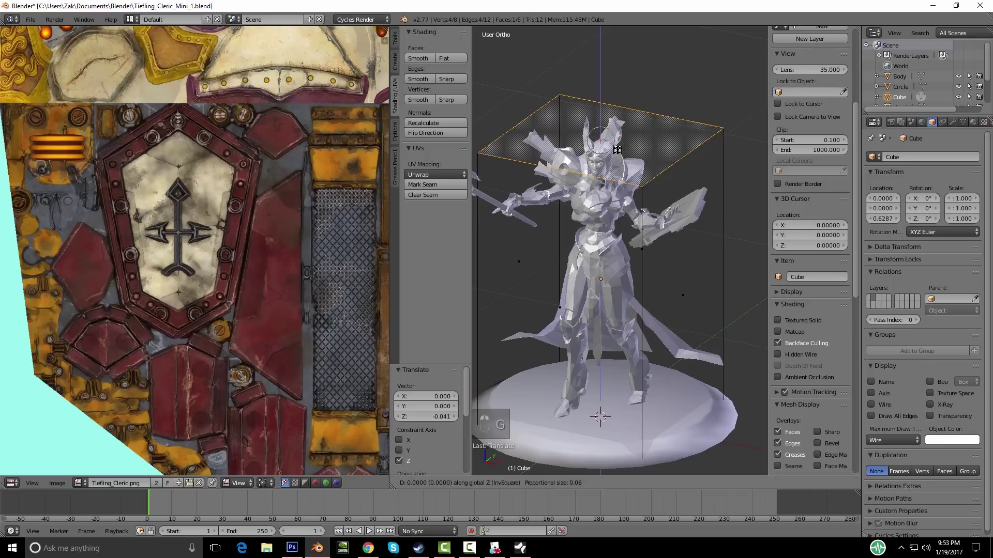
click(615, 147)
key(KP_1)
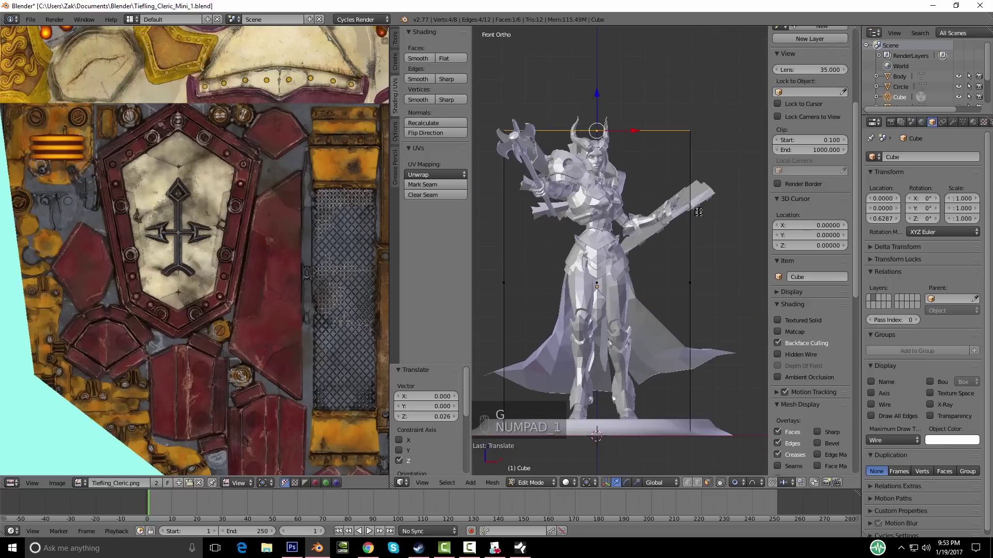
key(Tab)
Step: Save the Blender file, confirming the overwrite each time
middle_drag(665, 241, 673, 286)
key(ctrl+s)
click(635, 251)
key(ctrl+s)
click(634, 250)
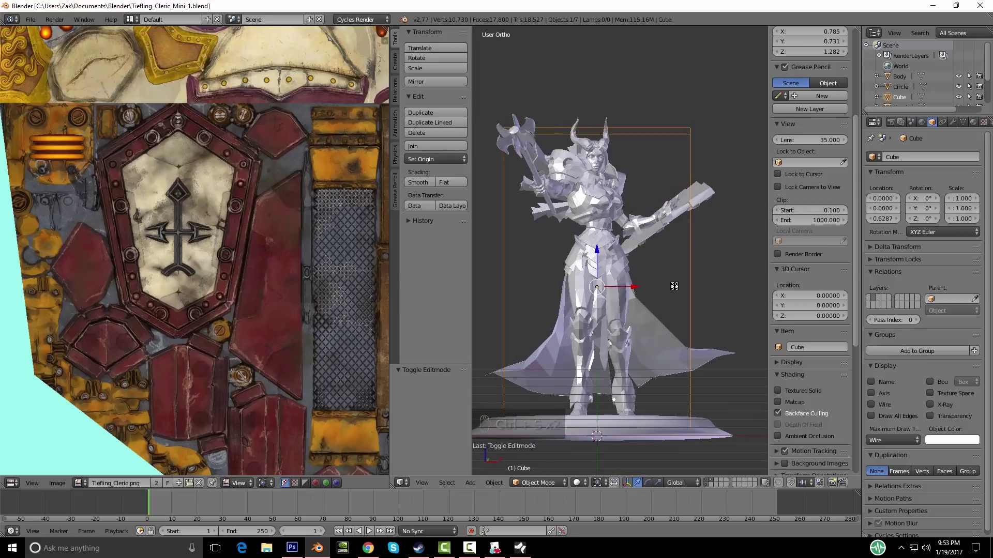
Step: Switch to wireframe and select the Cube's bottom face, making a first move of it
key(KP_1)
key(z)
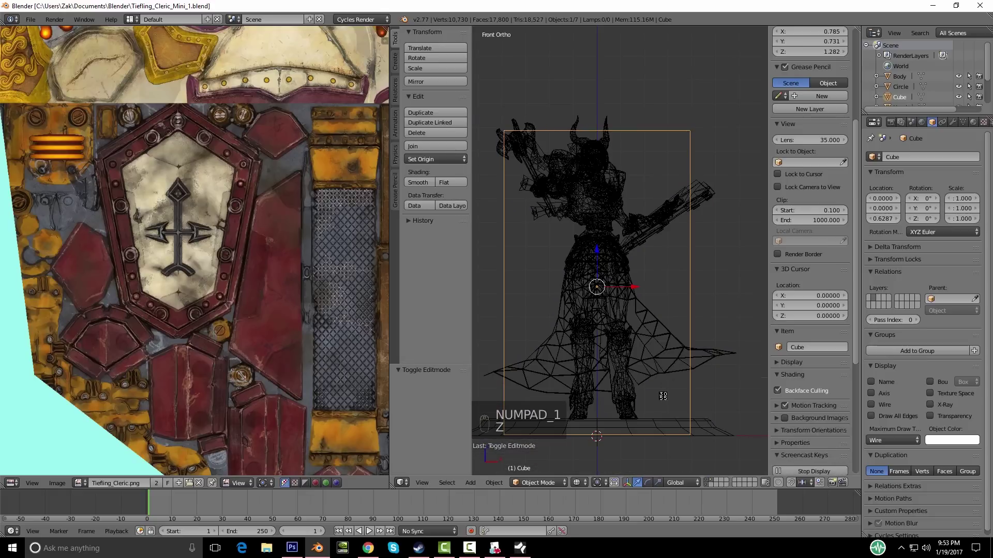
key(Tab)
shift+middle_drag(659, 388, 623, 353)
key(a)
scroll(651, 357, down, 2)
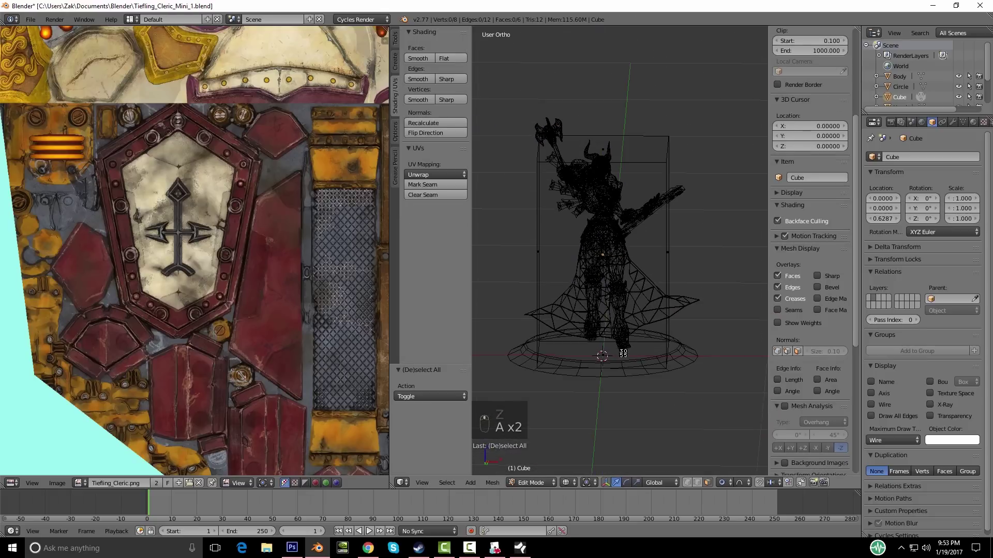
right_click(623, 353)
key(KP_1)
key(g)
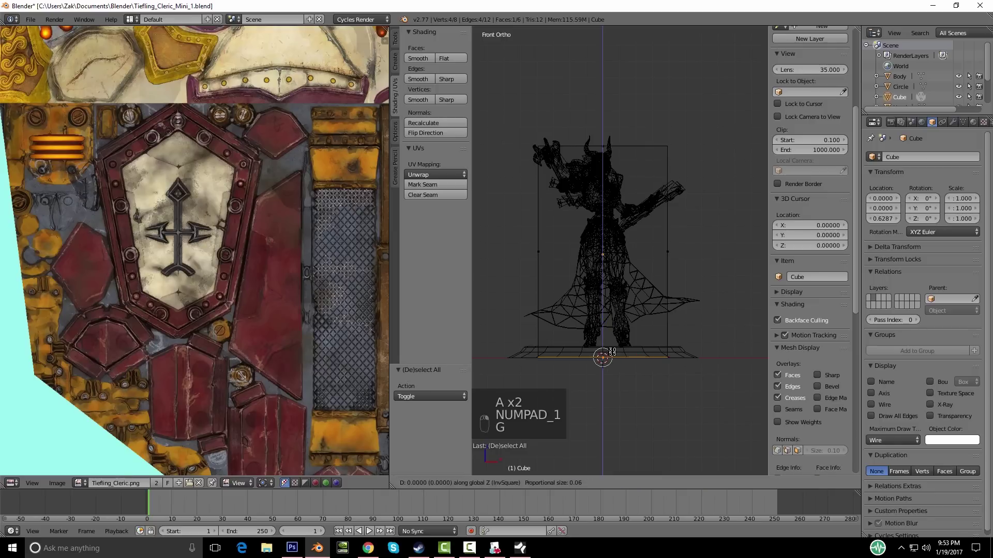
click(612, 354)
Step: Move the bottom face along Z only so it sits at the figure's base
scroll(632, 252, up, 5)
scroll(632, 251, up, 3)
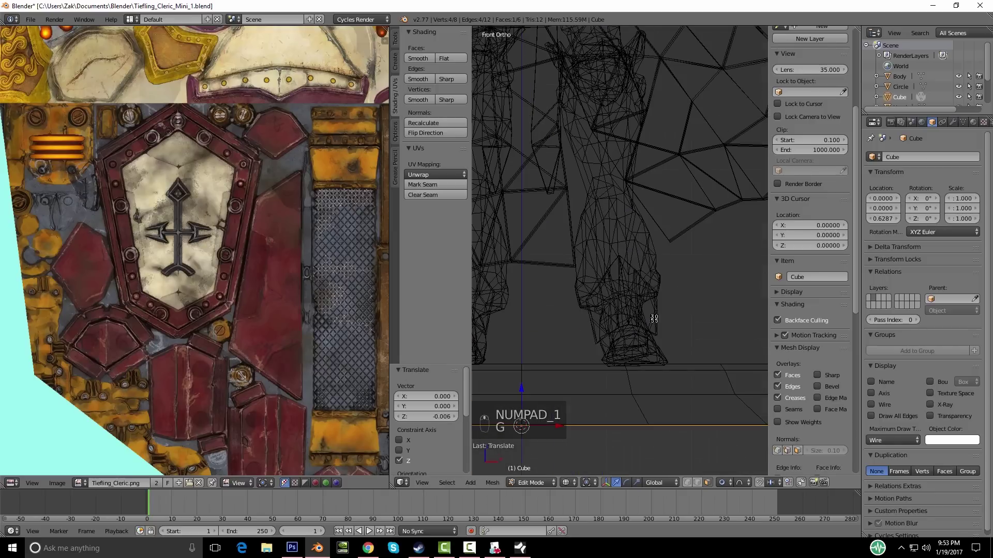
key(g)
key(z)
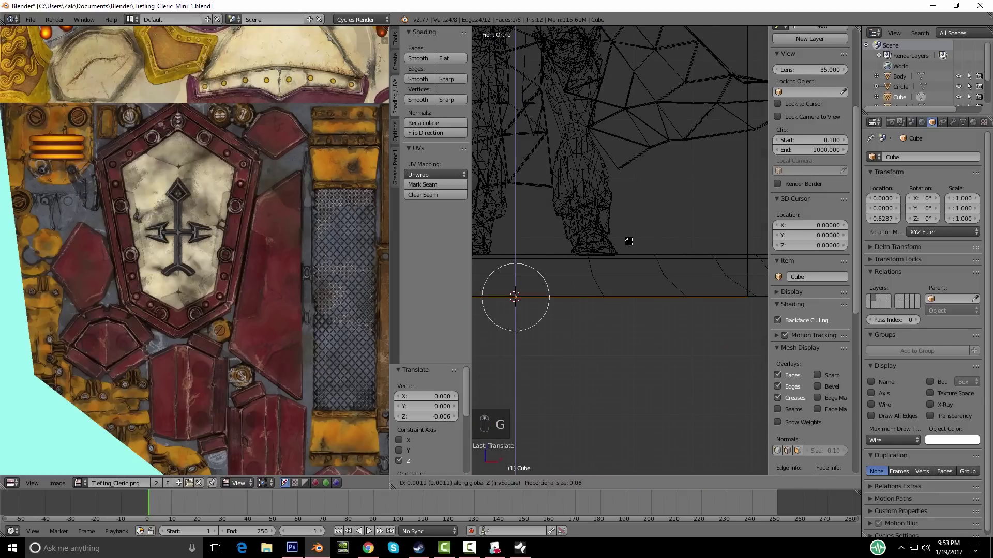
click(629, 243)
Step: Leave Edit Mode, save the file again, and delete the collider Cube
scroll(632, 245, down, 6)
key(a)
shift+middle_drag(639, 249, 639, 381)
key(Tab)
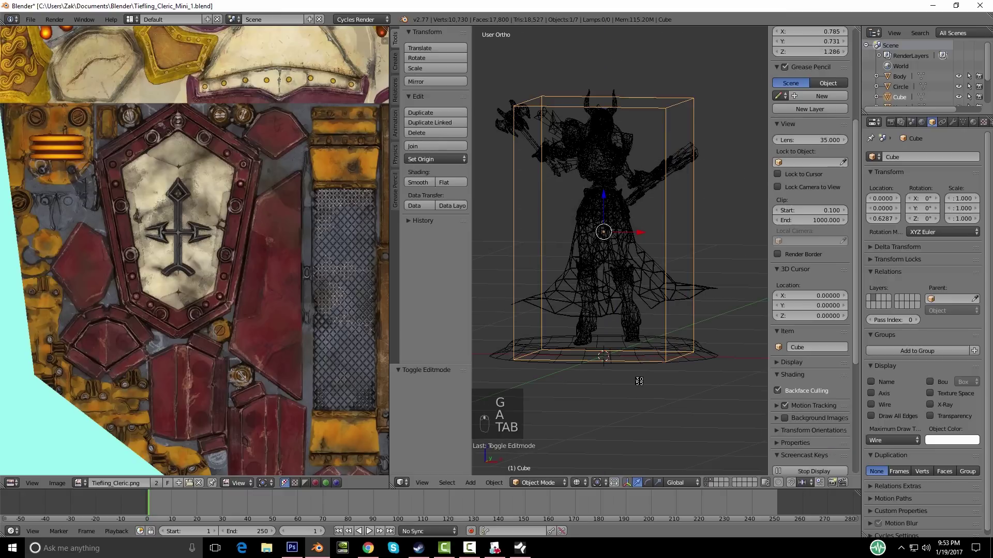
key(ctrl+s)
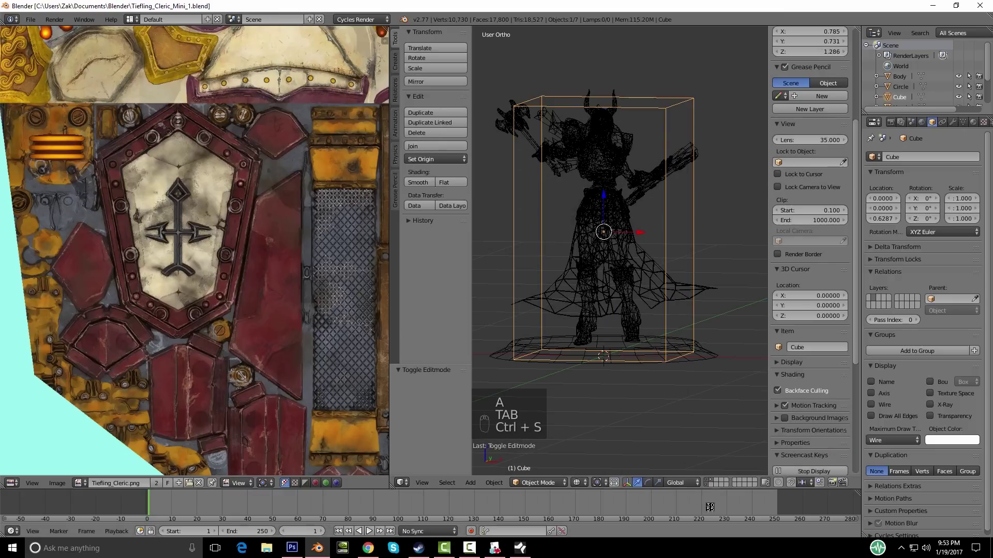
key(Delete)
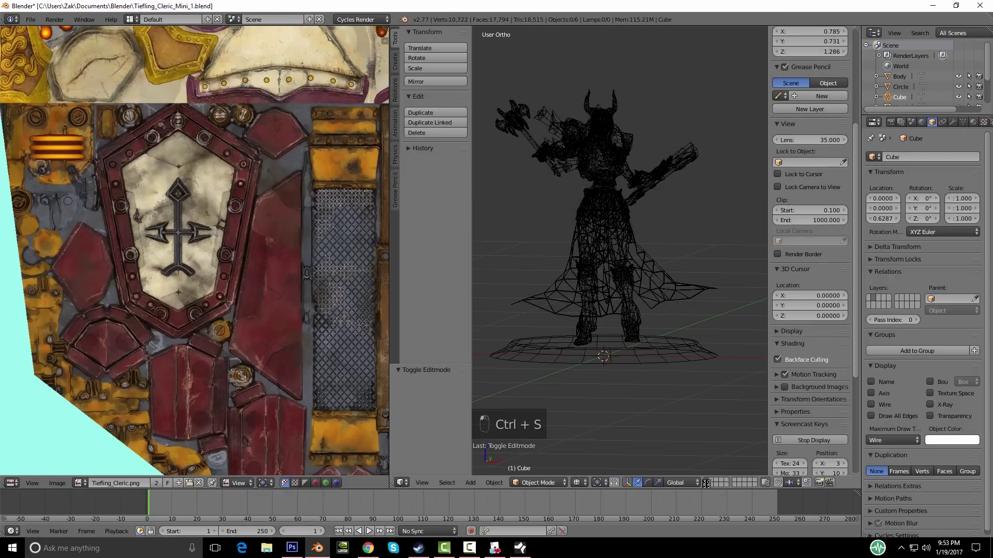
Step: Clear the scene and export the Cube as Wavefront Tiefling_Cleric_Mini_1_coll.obj, overwriting it
key(a)
key(Delete)
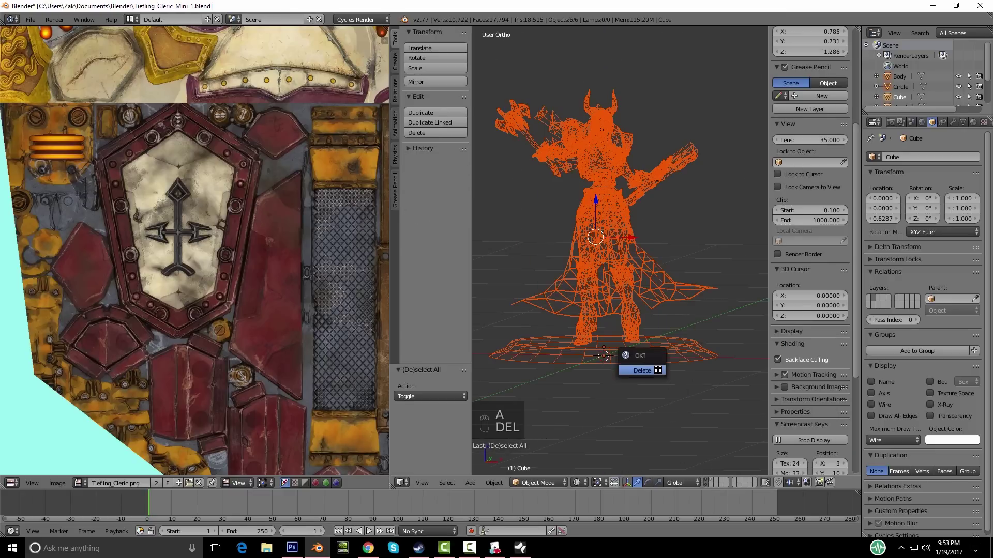
click(656, 370)
click(36, 22)
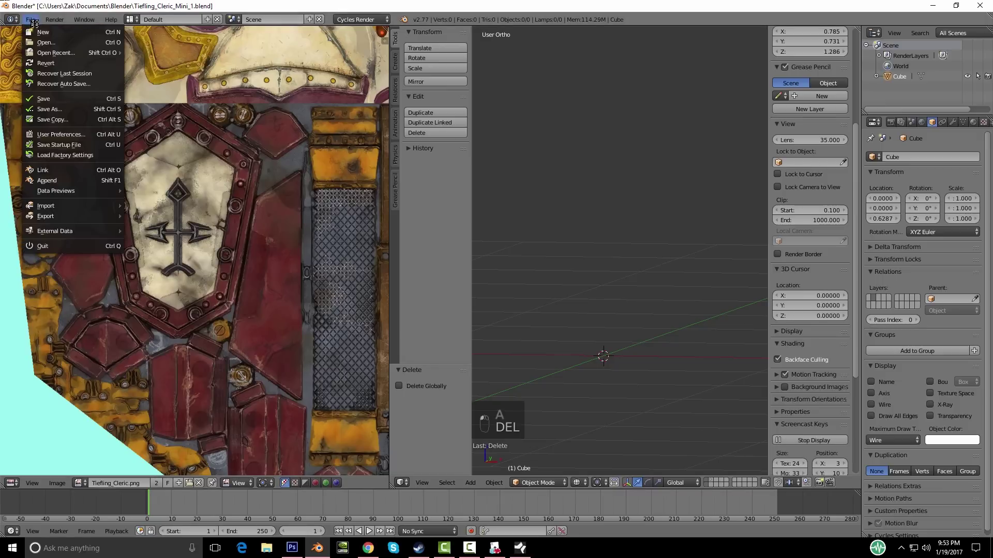
mouse_move(61, 215)
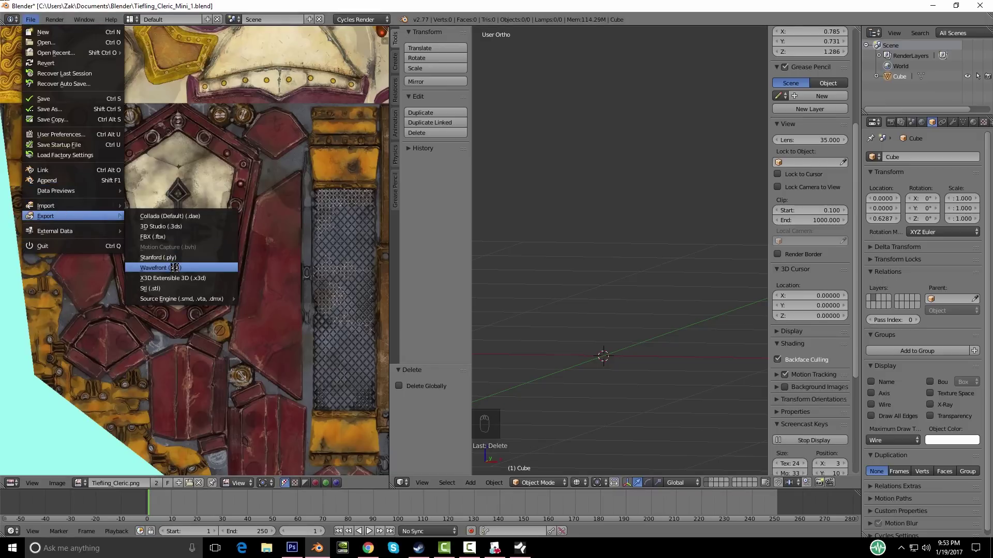
click(174, 268)
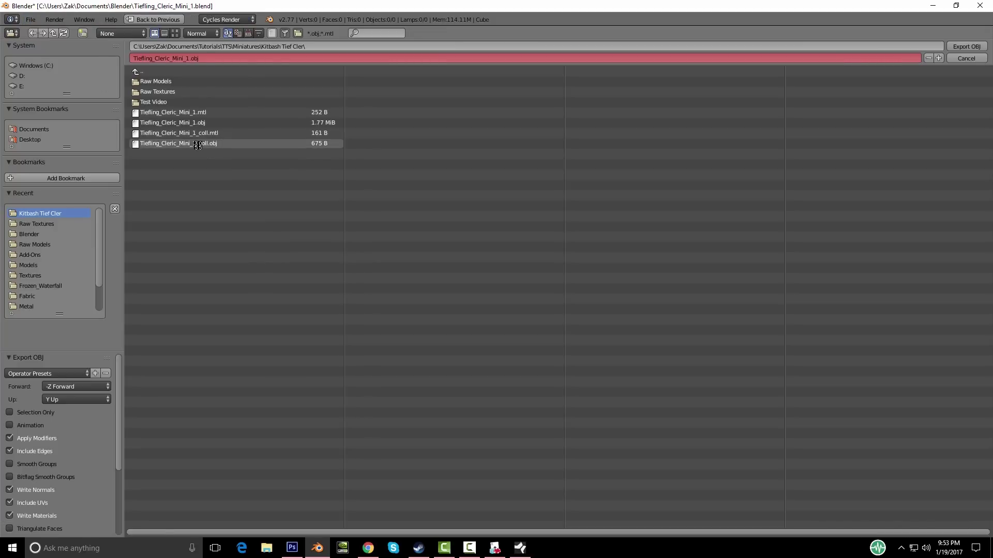
double_click(198, 146)
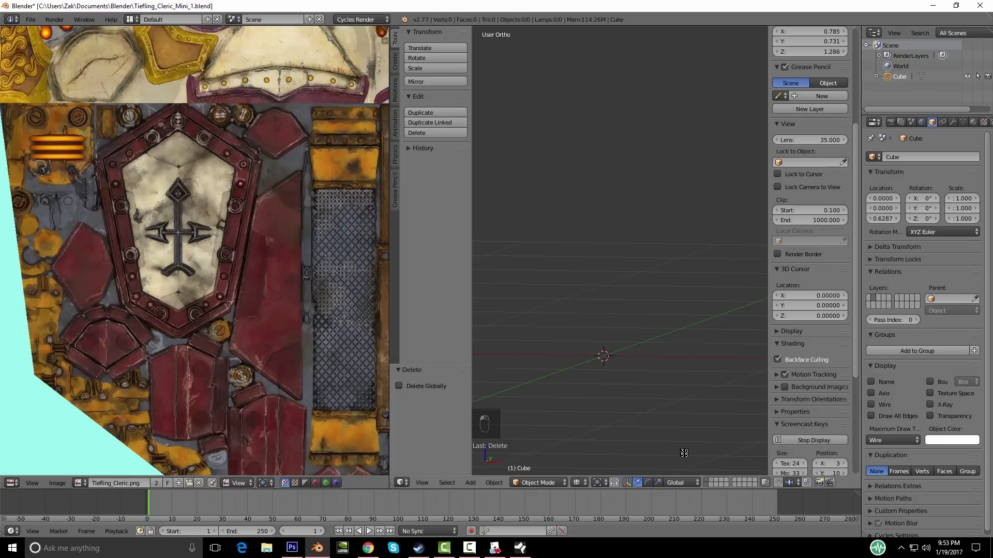
Step: Undo to restore the figurine, show it with Texture shading, and return to Tabletop Simulator
key(ctrl+z)
click(577, 482)
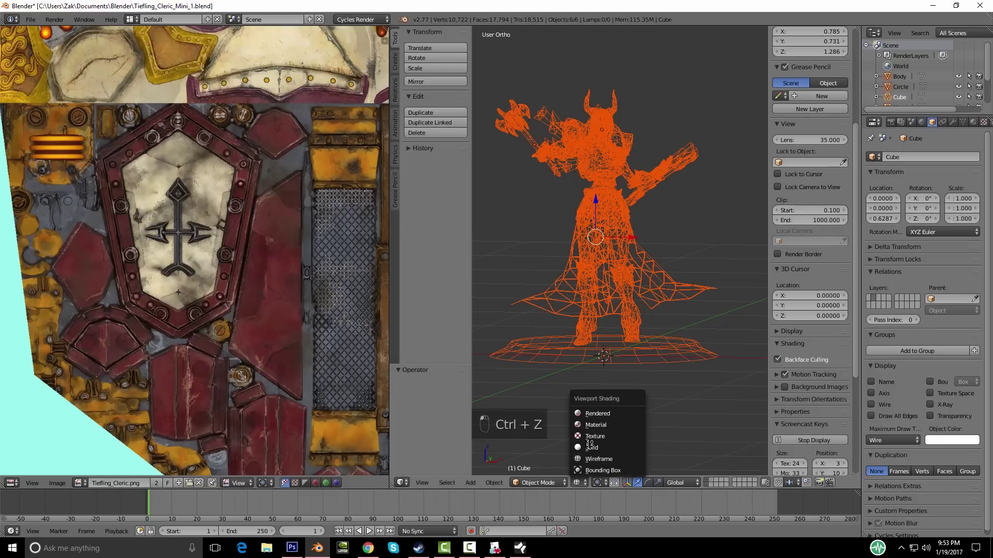
click(602, 415)
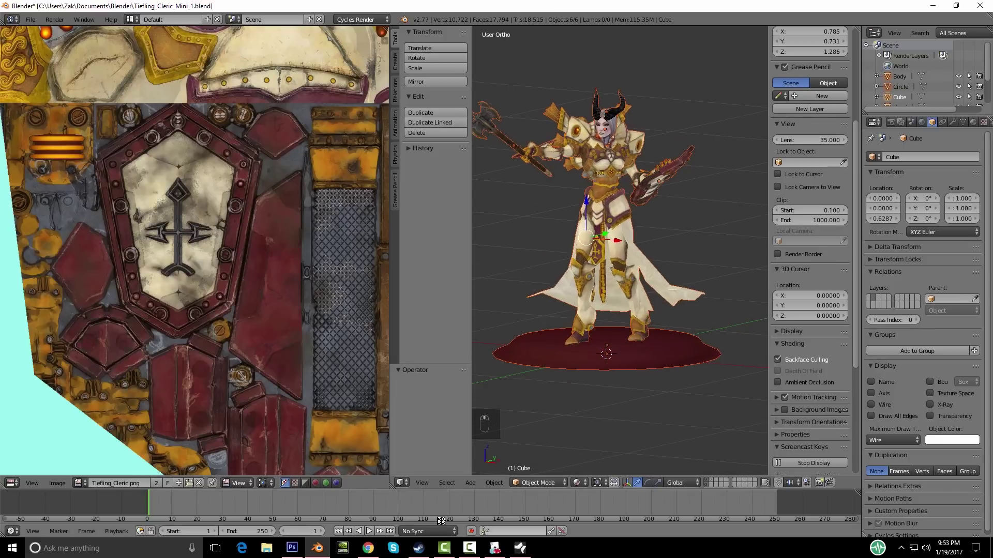
click(495, 548)
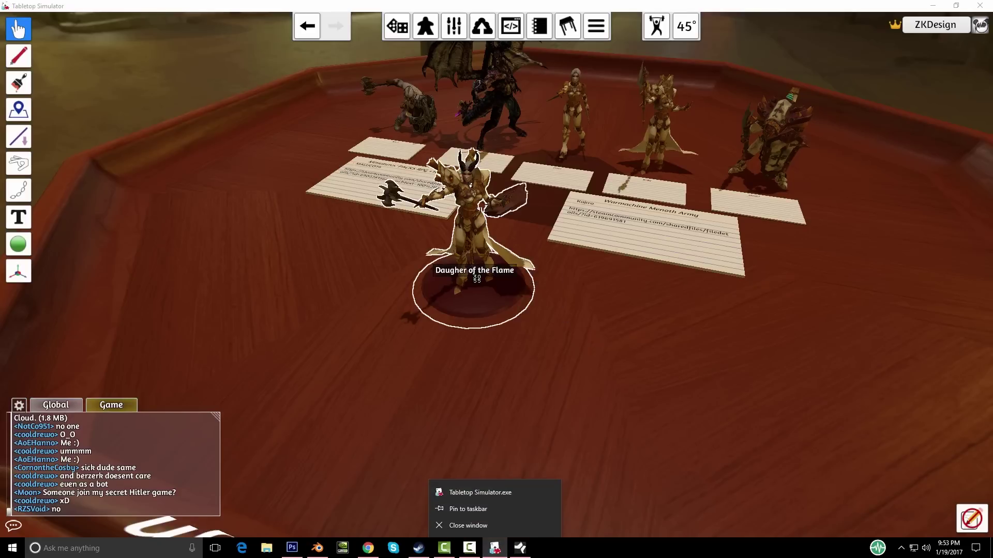
right_click(483, 282)
Step: Set Tiefling_Cleric_Mini_1_coll.obj as the figurine's Cloud-uploaded collider and re-import it
click(517, 286)
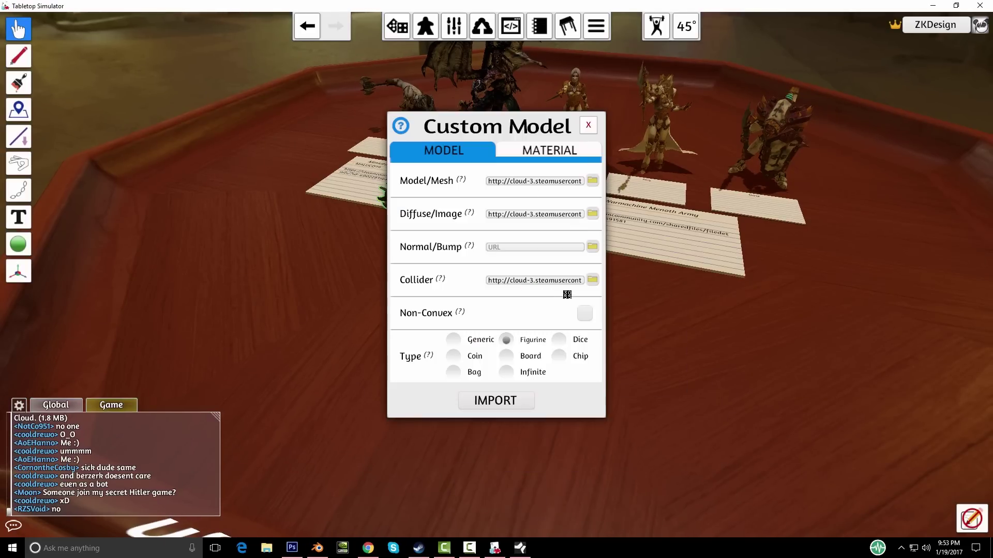
click(589, 279)
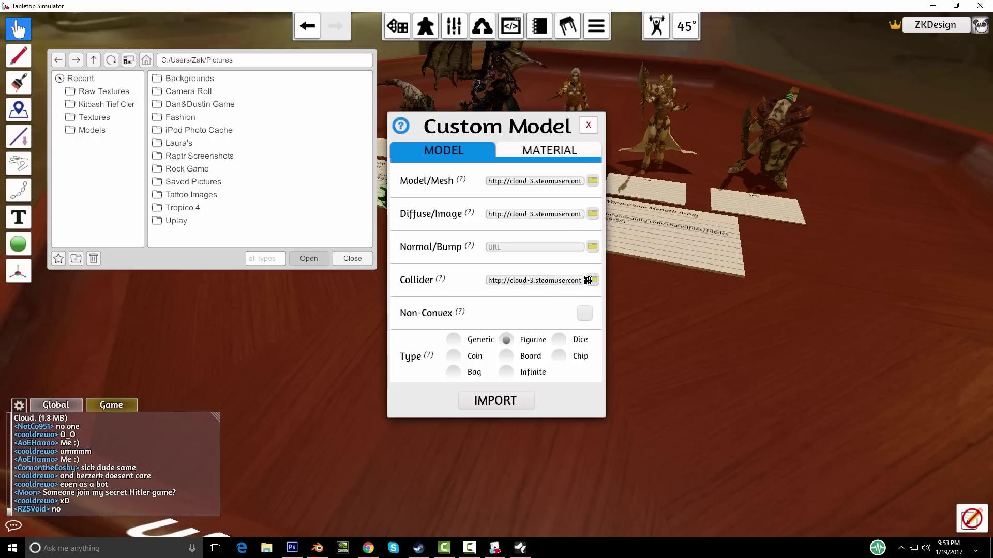
click(96, 104)
double_click(232, 129)
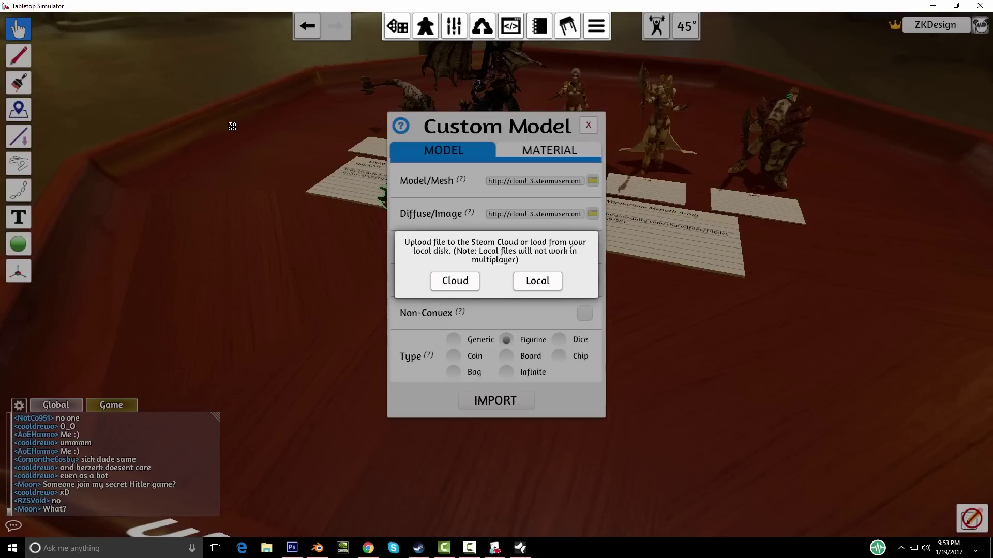
click(446, 279)
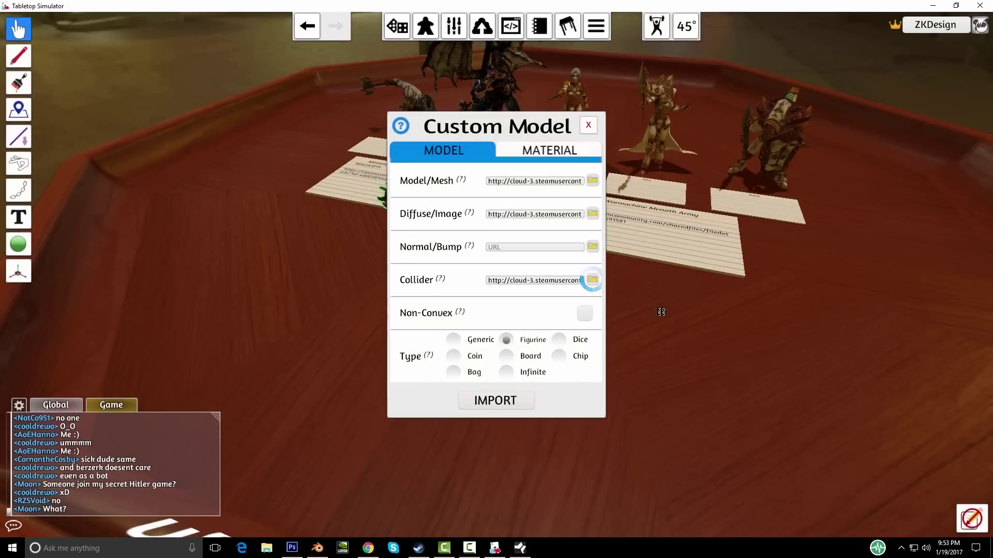
click(486, 399)
Step: Lift and drop the re-imported figurine to test its collider, viewing it from several angles
mouse_move(658, 406)
right_down()
mouse_move(587, 405)
mouse_move(659, 389)
right_up()
scroll(495, 277, up, 5)
scroll(484, 258, down, 4)
drag(468, 238, 481, 254)
right_drag(595, 375, 531, 378)
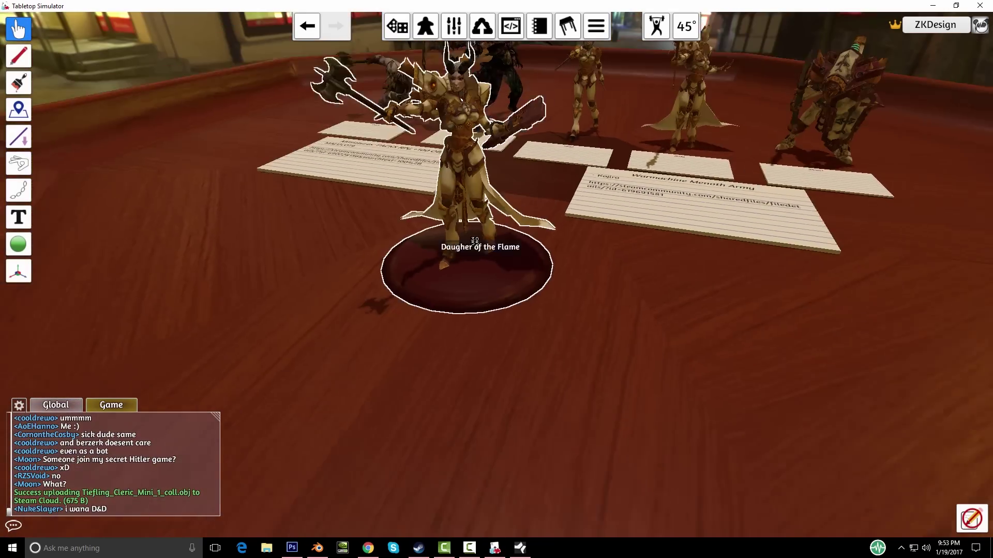
right_drag(475, 389, 489, 302)
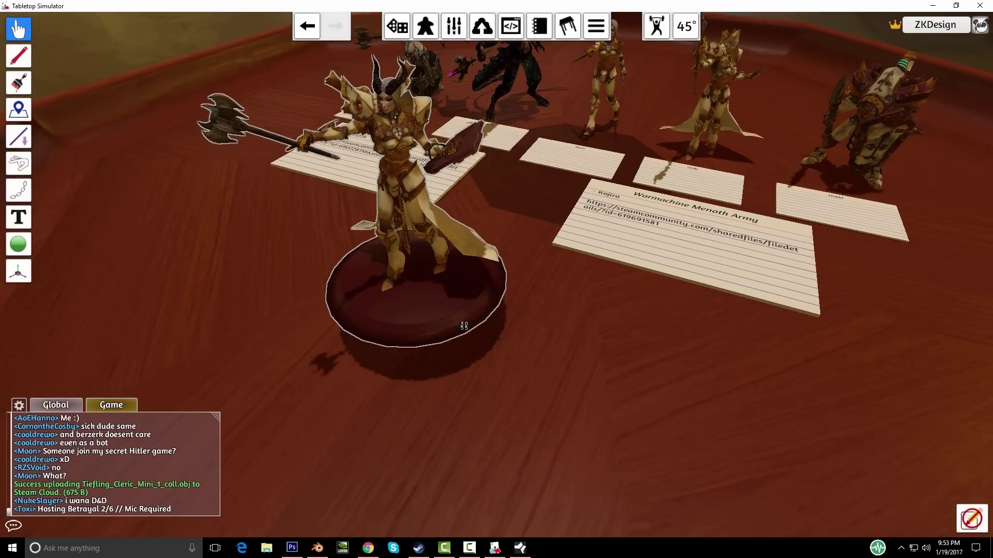
scroll(468, 325, down, 4)
right_drag(634, 429, 495, 330)
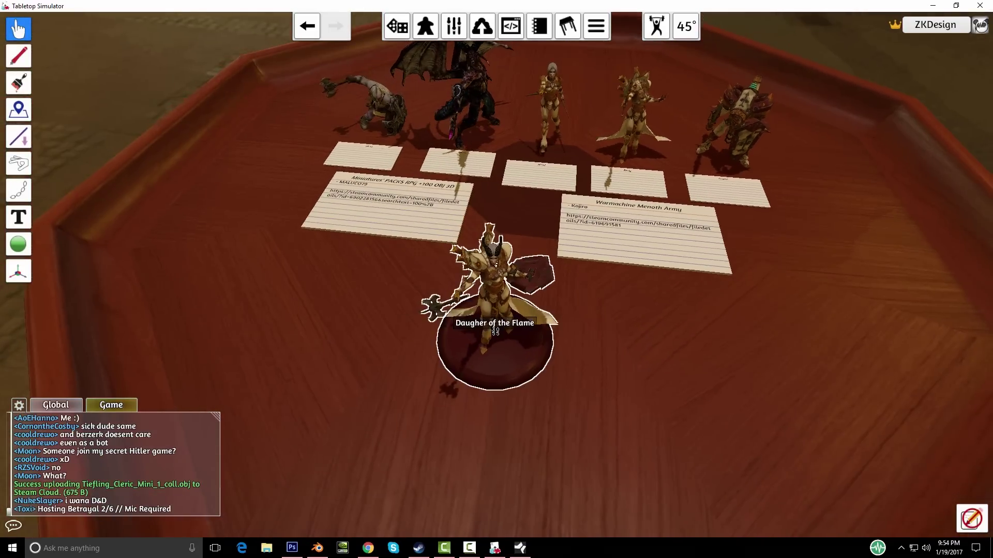
right_click(495, 331)
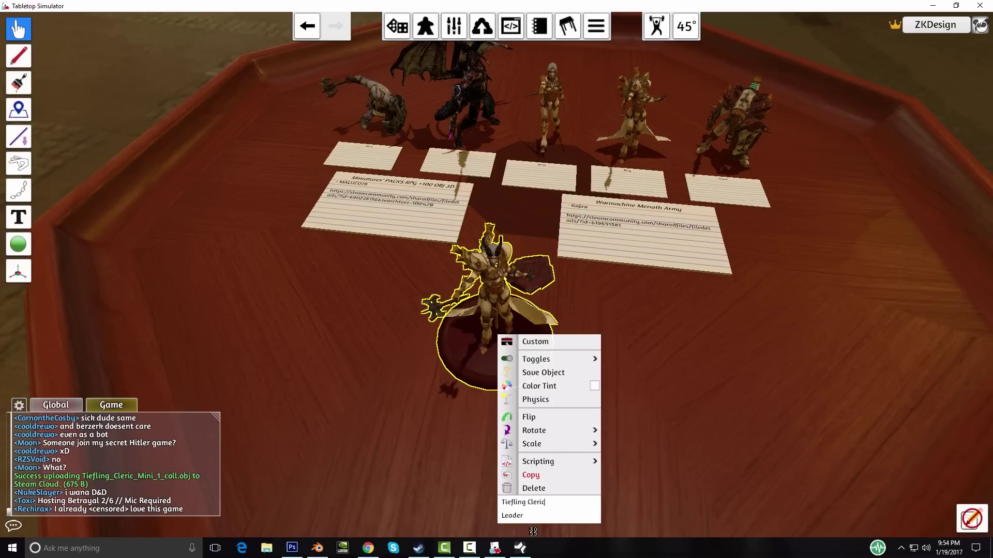
Step: Close the menu to apply the name 'Tiefling Cleric' and view the renamed figurine
click(711, 468)
right_drag(698, 469, 455, 285)
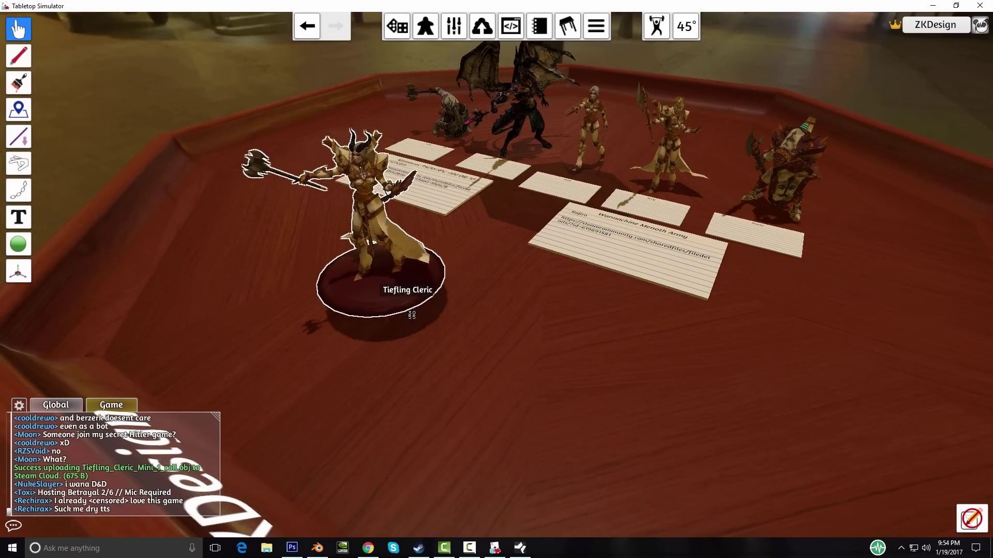
scroll(412, 315, up, 5)
key(a)
scroll(543, 370, down, 5)
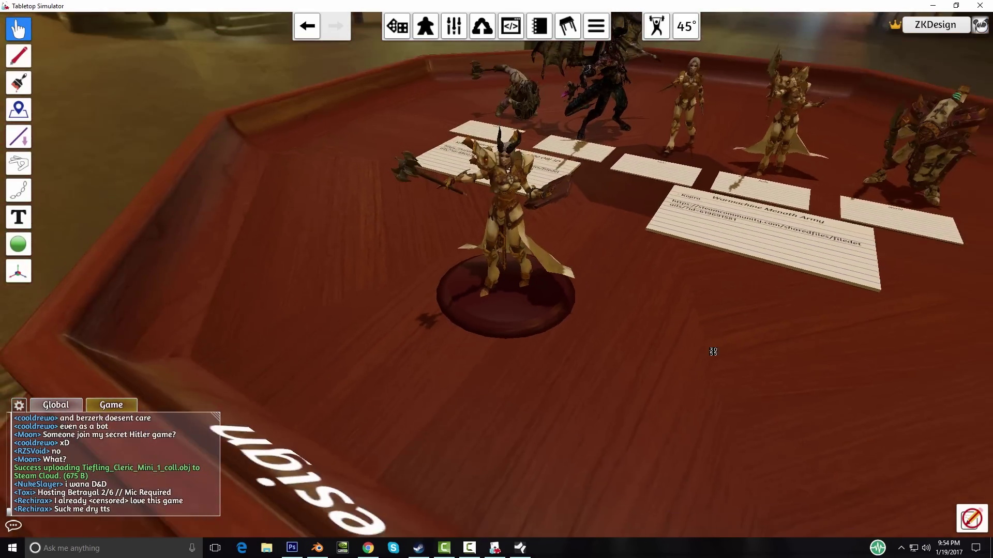
right_drag(713, 352, 367, 274)
right_drag(535, 352, 548, 333)
right_drag(437, 349, 529, 336)
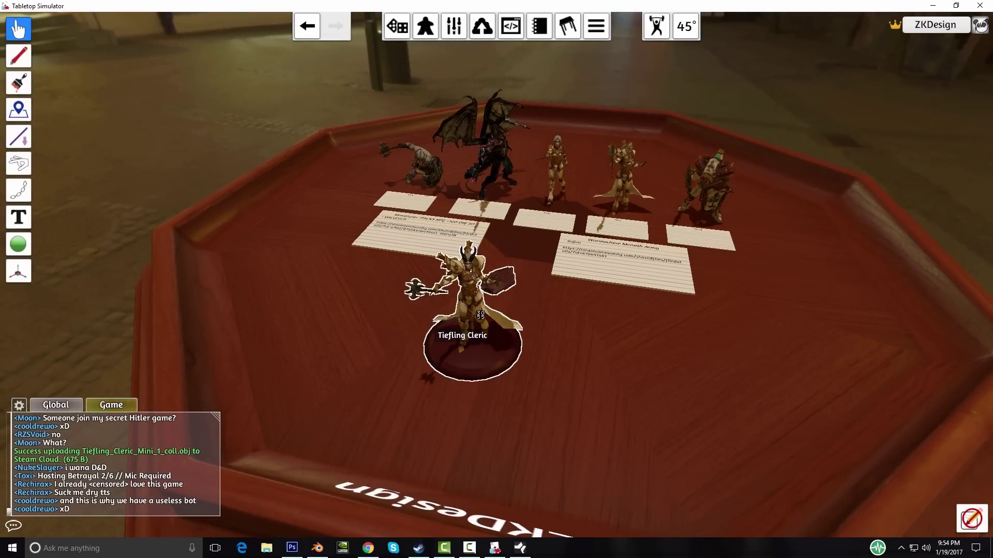
right_drag(612, 332, 527, 313)
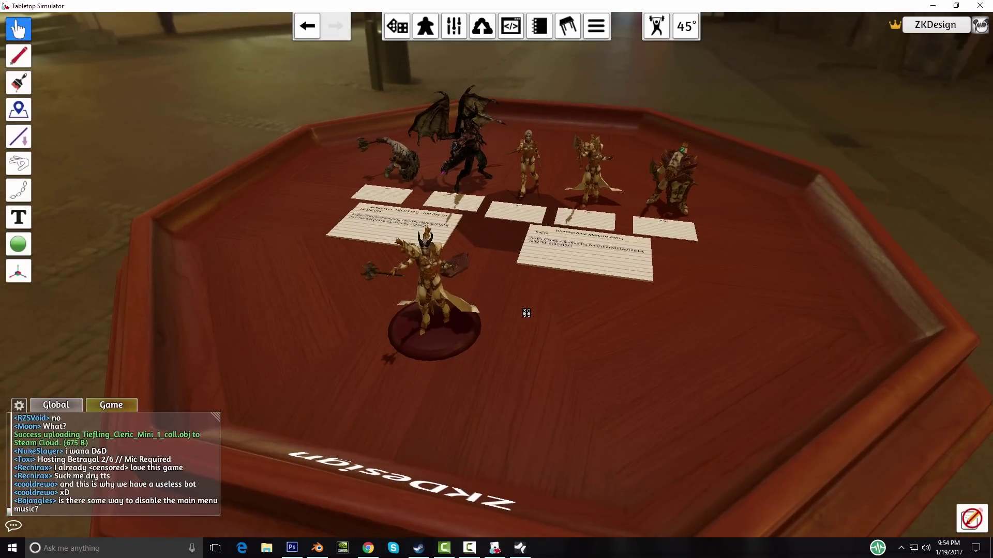
scroll(526, 313, up, 10)
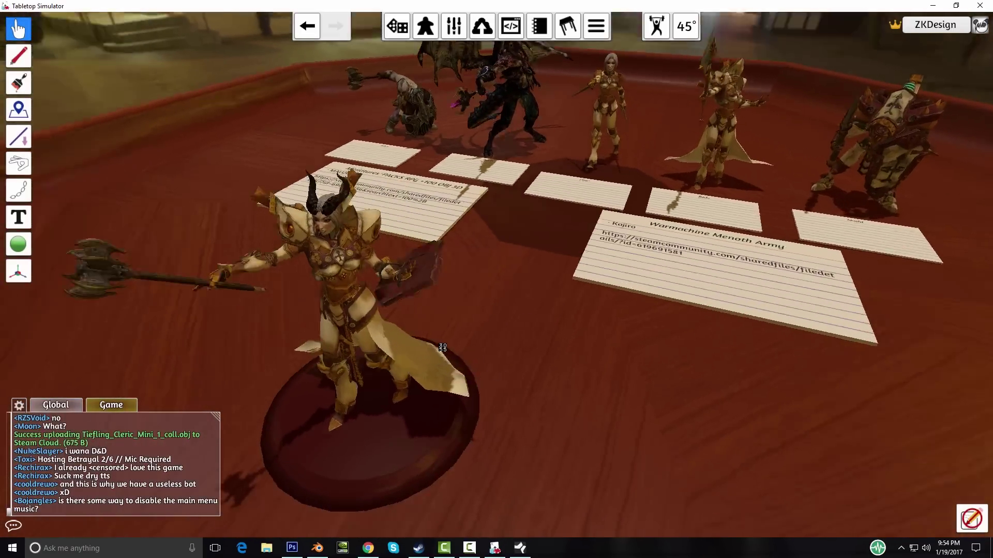
right_drag(442, 347, 570, 372)
scroll(499, 352, down, 5)
right_drag(498, 352, 546, 320)
scroll(477, 357, up, 4)
scroll(476, 358, down, 4)
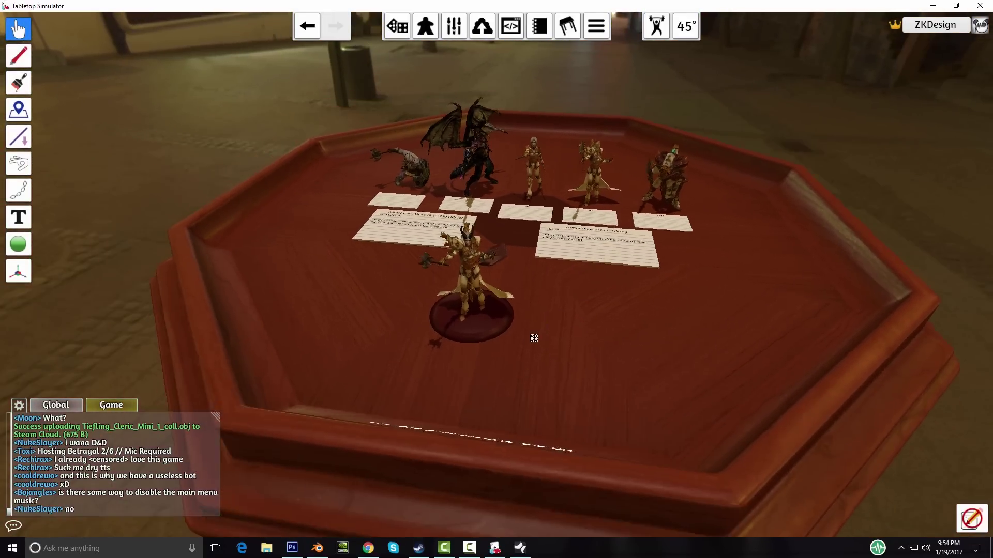
scroll(587, 348, up, 3)
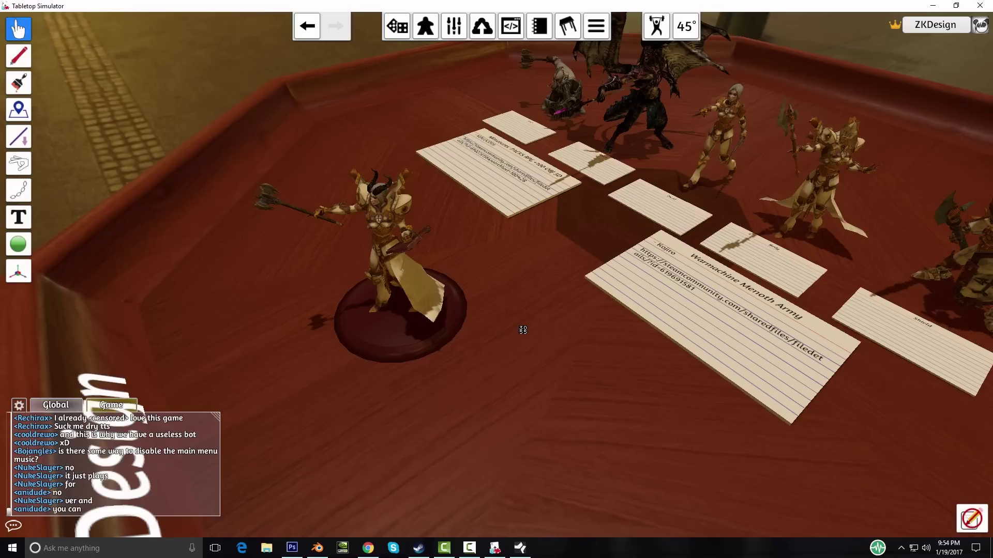
scroll(523, 329, down, 3)
right_drag(543, 350, 476, 362)
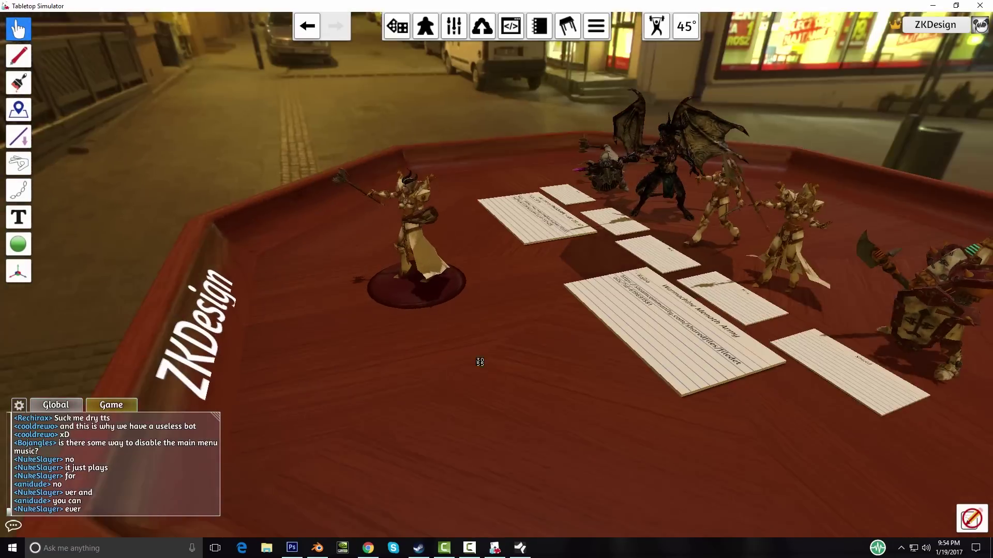
scroll(578, 389, up, 2)
right_drag(578, 389, 563, 390)
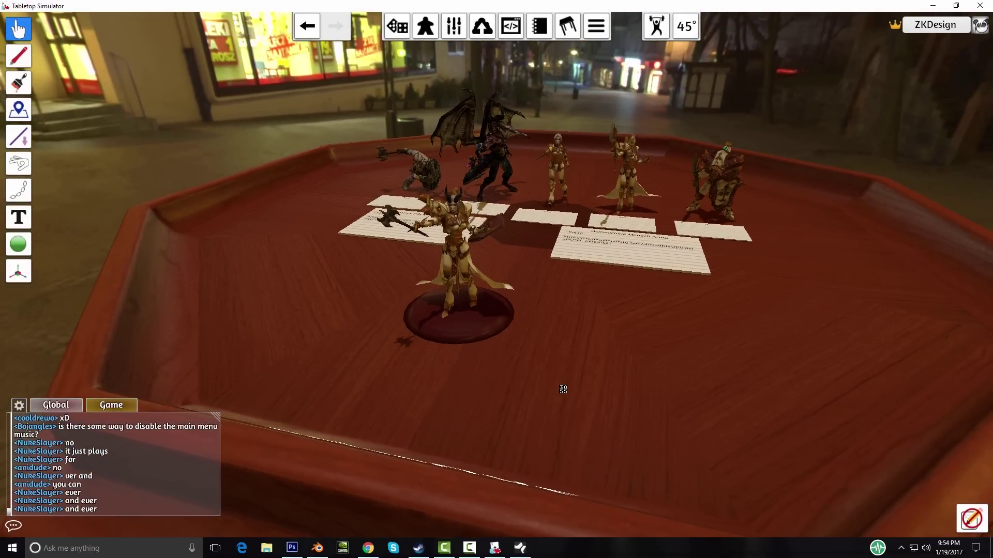
right_drag(586, 364, 646, 363)
scroll(620, 335, up, 5)
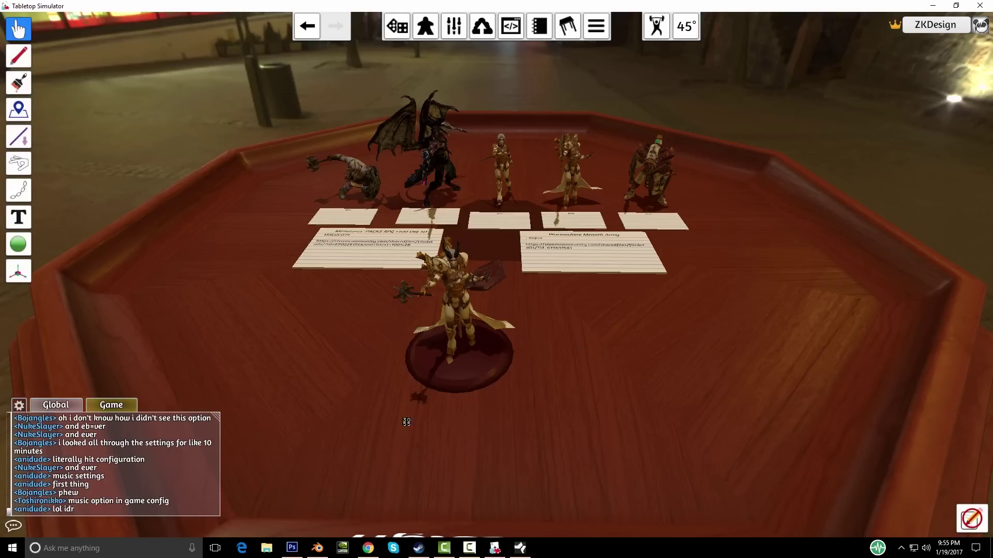
right_drag(574, 383, 563, 414)
scroll(562, 414, up, 3)
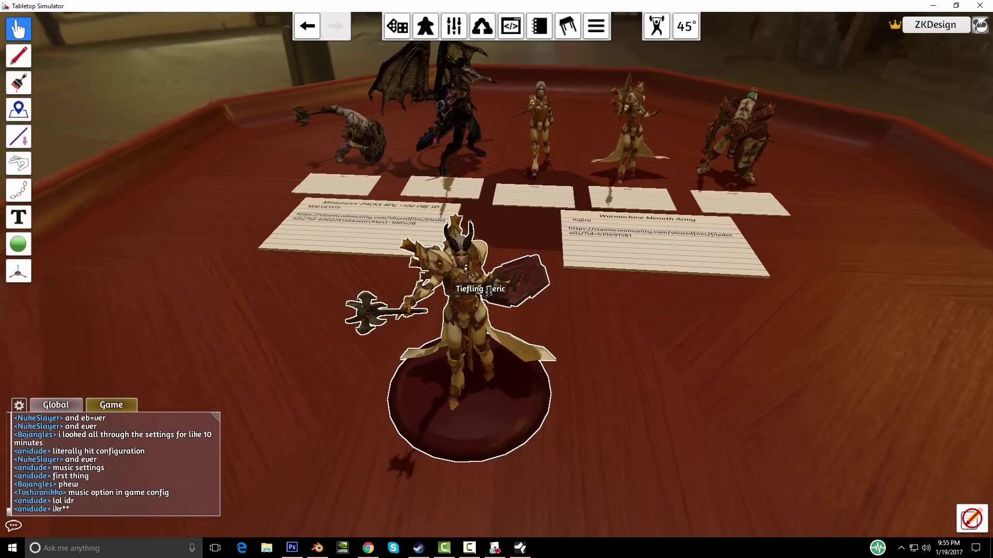
scroll(671, 412, down, 5)
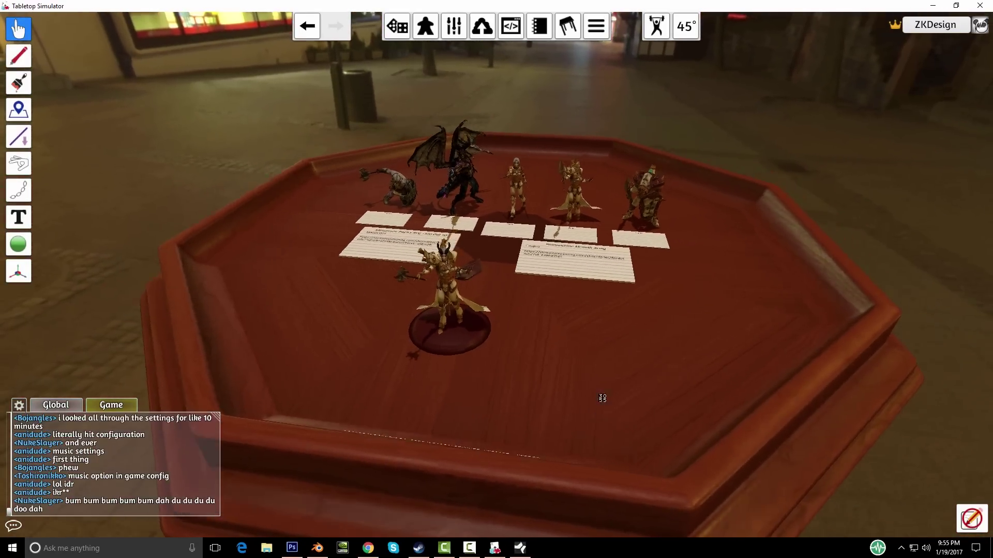
right_drag(603, 398, 556, 370)
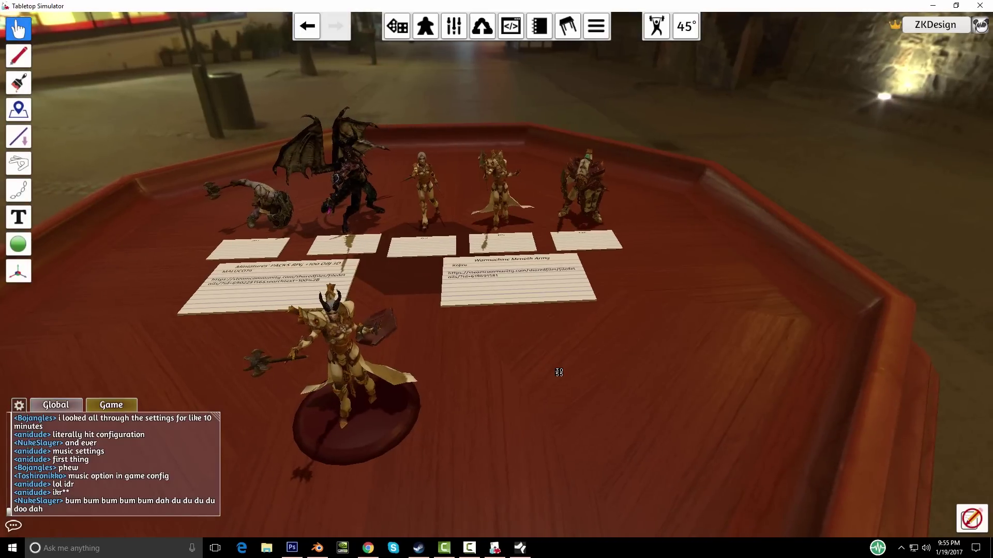
scroll(595, 396, down, 3)
scroll(595, 395, up, 5)
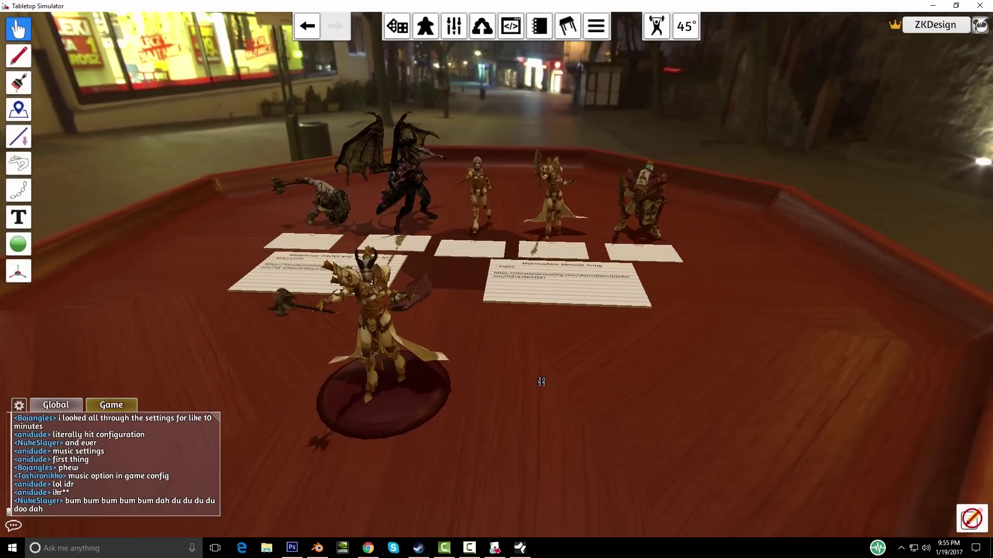
scroll(527, 356, down, 4)
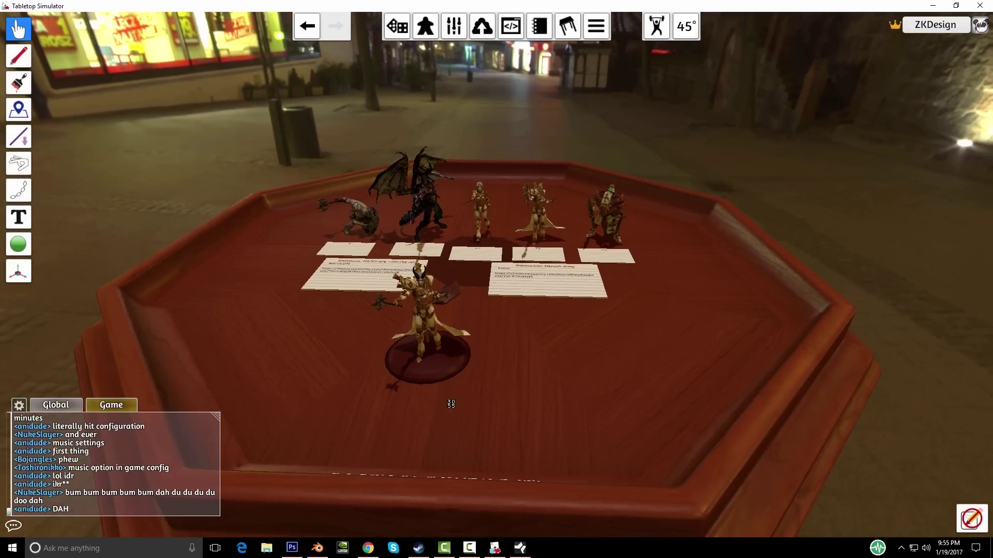
scroll(491, 403, down, 3)
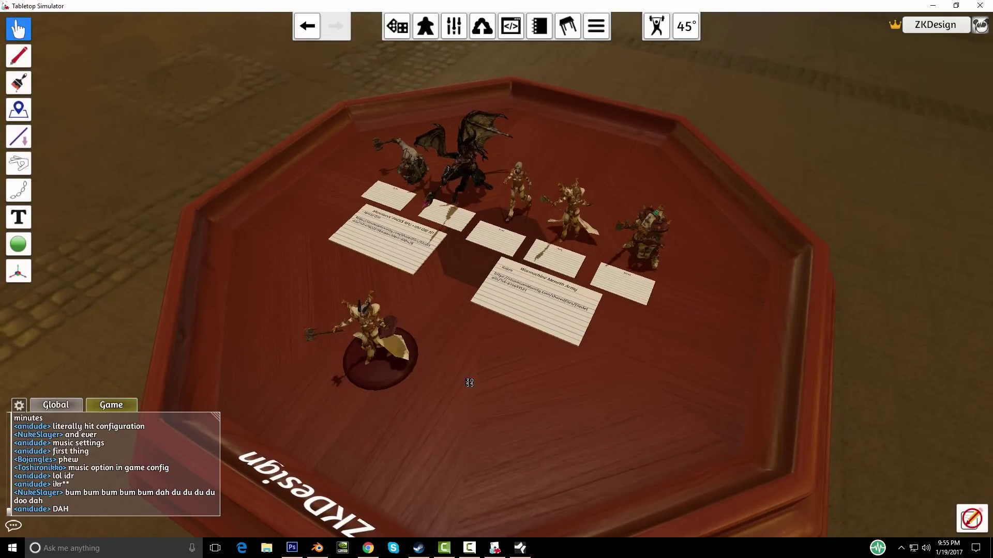